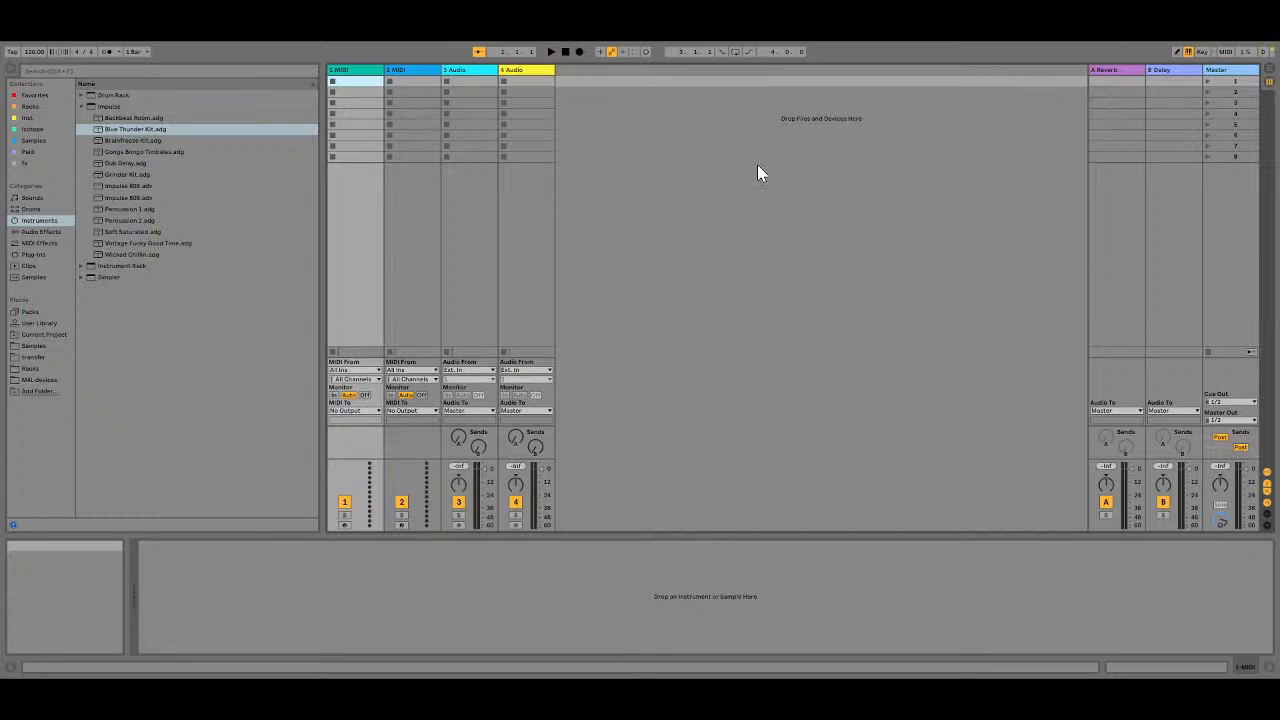
pyautogui.click(995, 106)
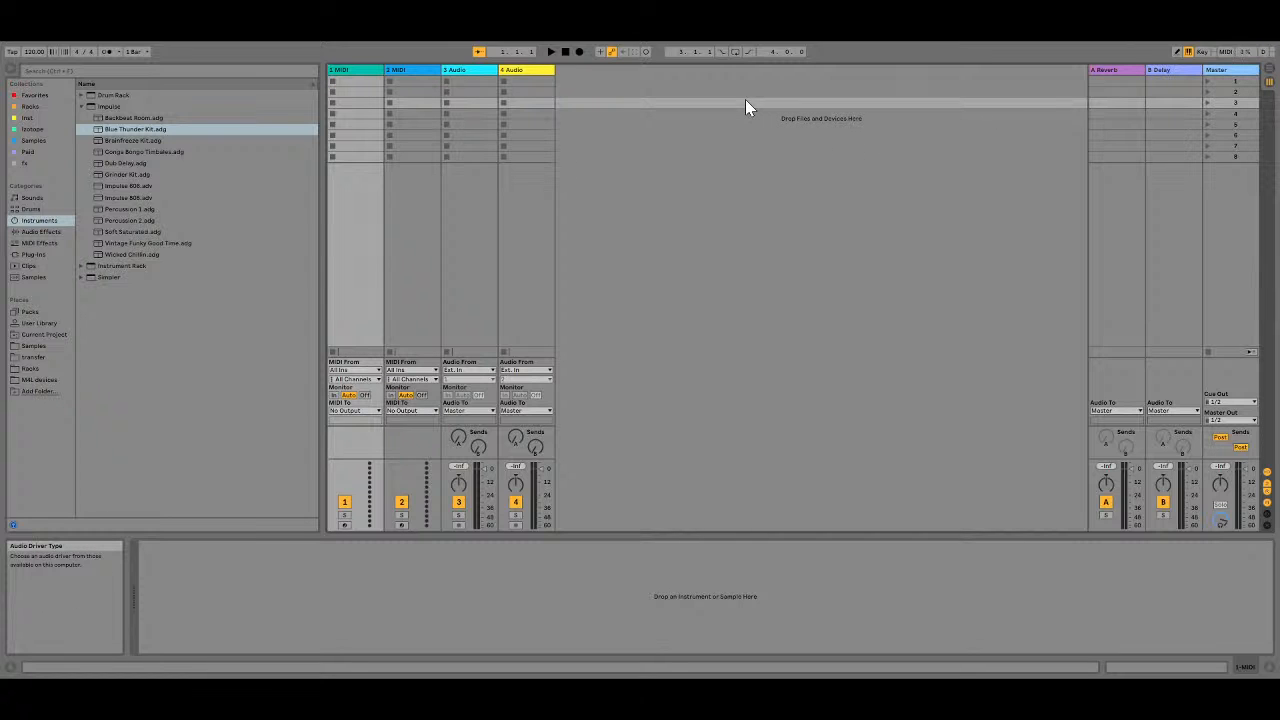
pyautogui.click(963, 146)
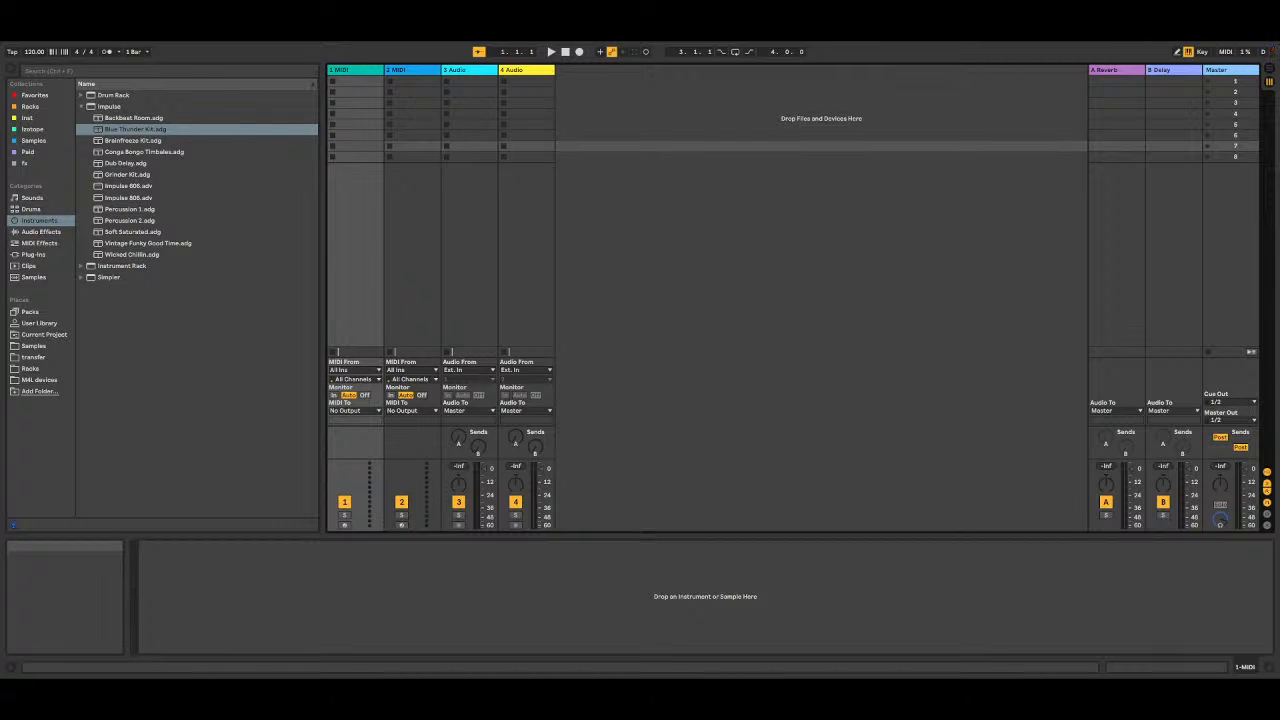
# Step: Delete the two empty audio tracks, 4 Audio and 3 Audio
pyautogui.click(522, 71)
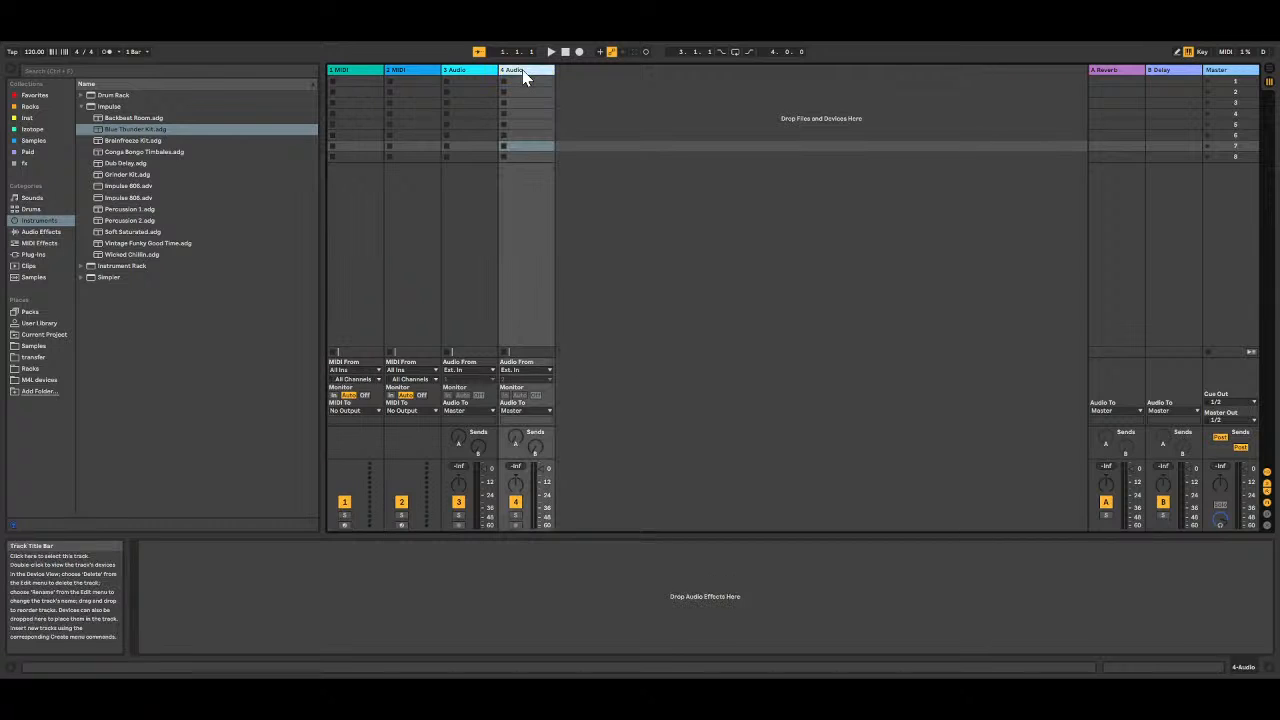
pyautogui.press('Delete')
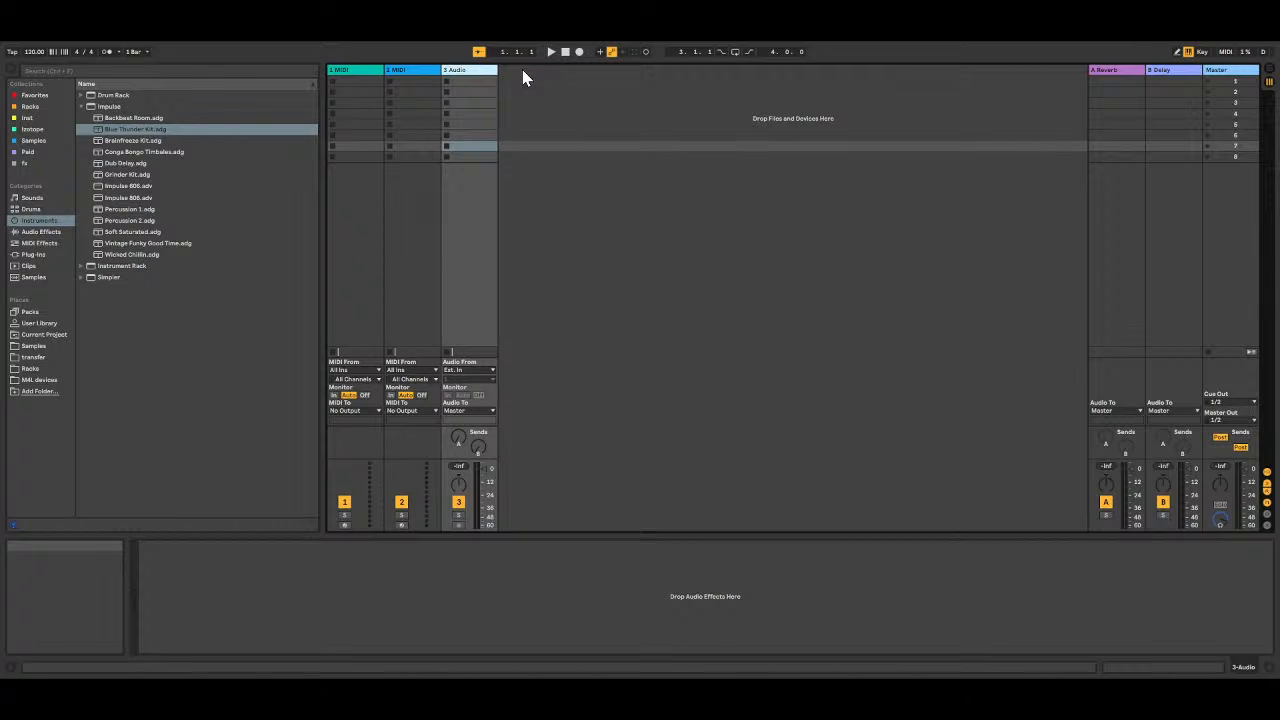
pyautogui.press('Delete')
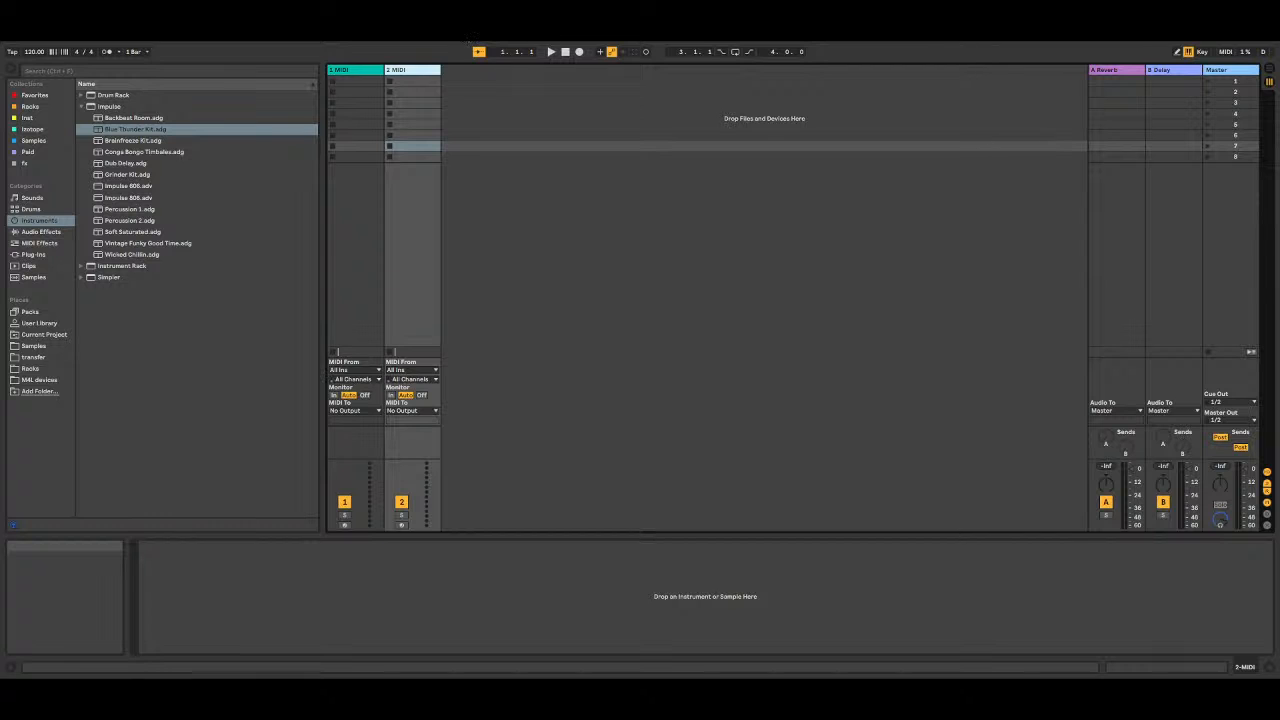
# Step: Switch to the Arrangement View and delete the second MIDI track
pyautogui.click(1270, 71)
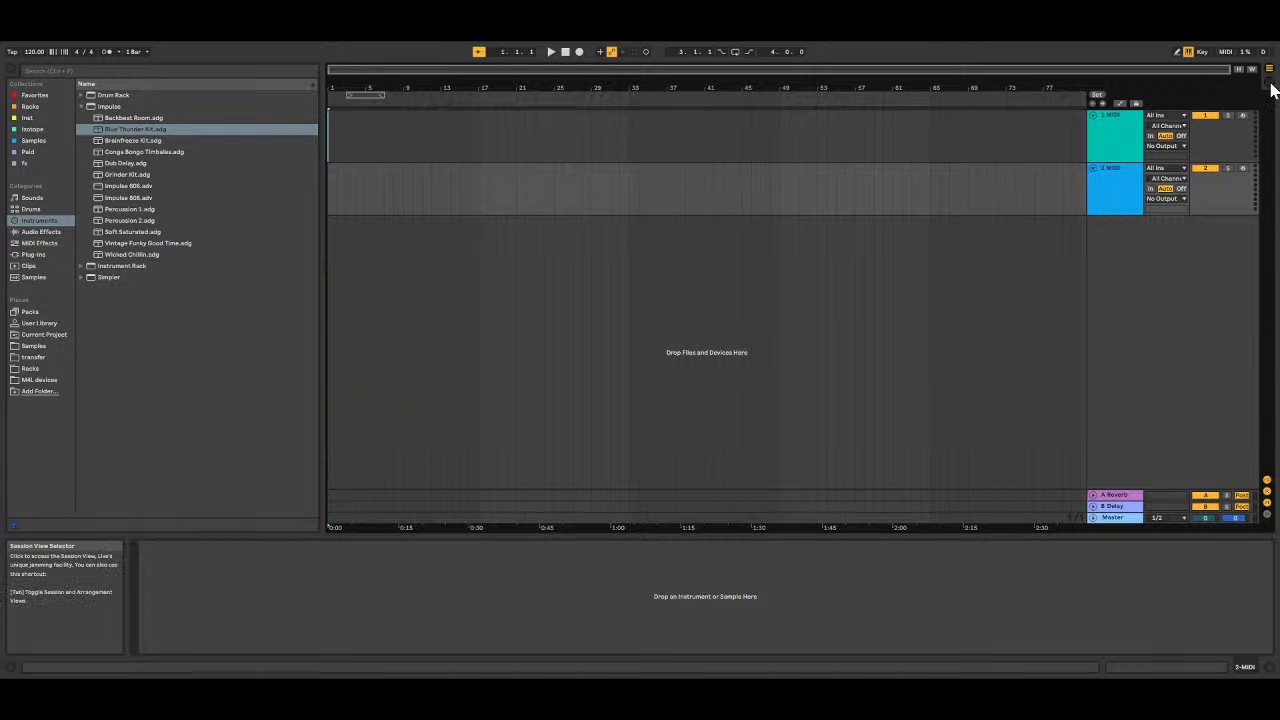
pyautogui.click(1270, 82)
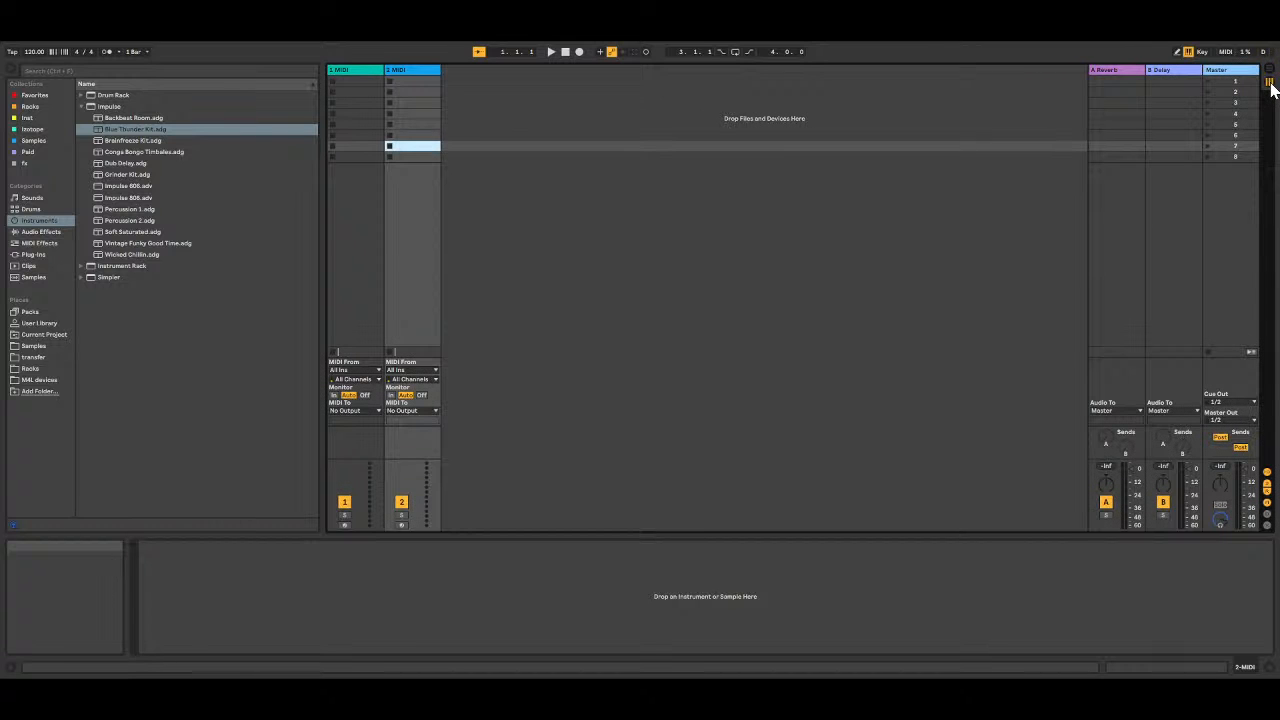
pyautogui.click(1270, 72)
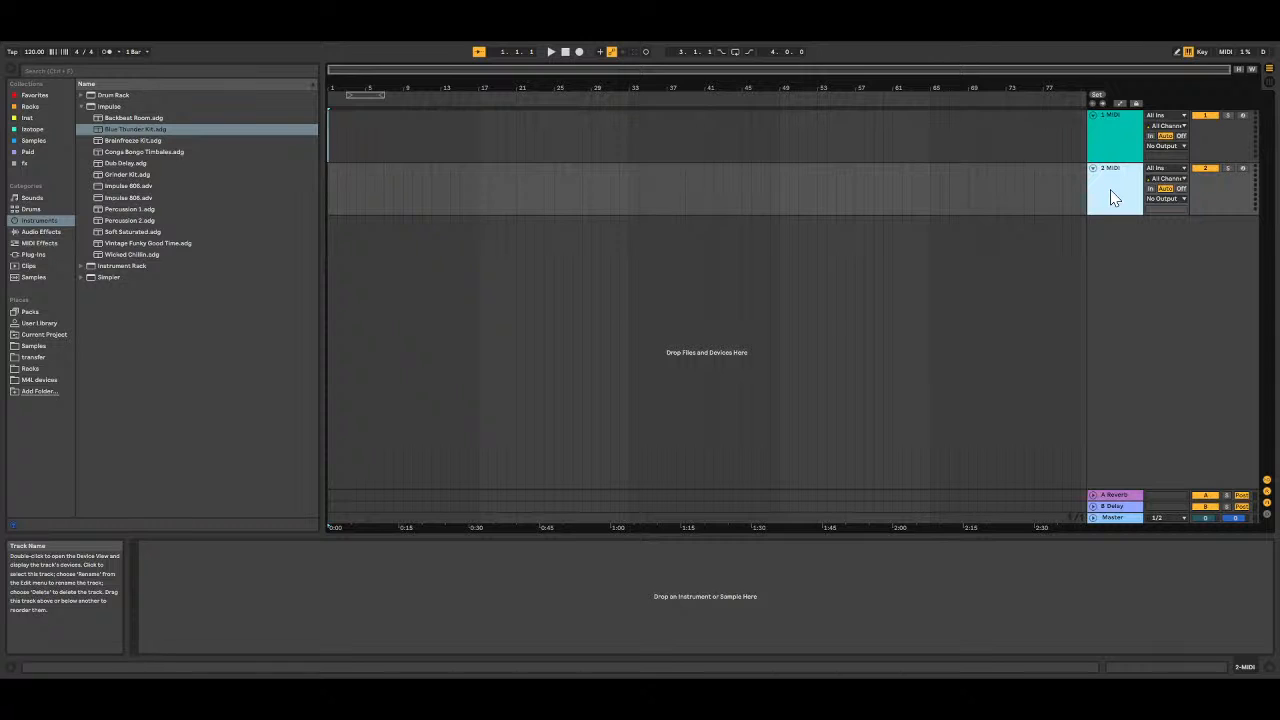
pyautogui.press('Delete')
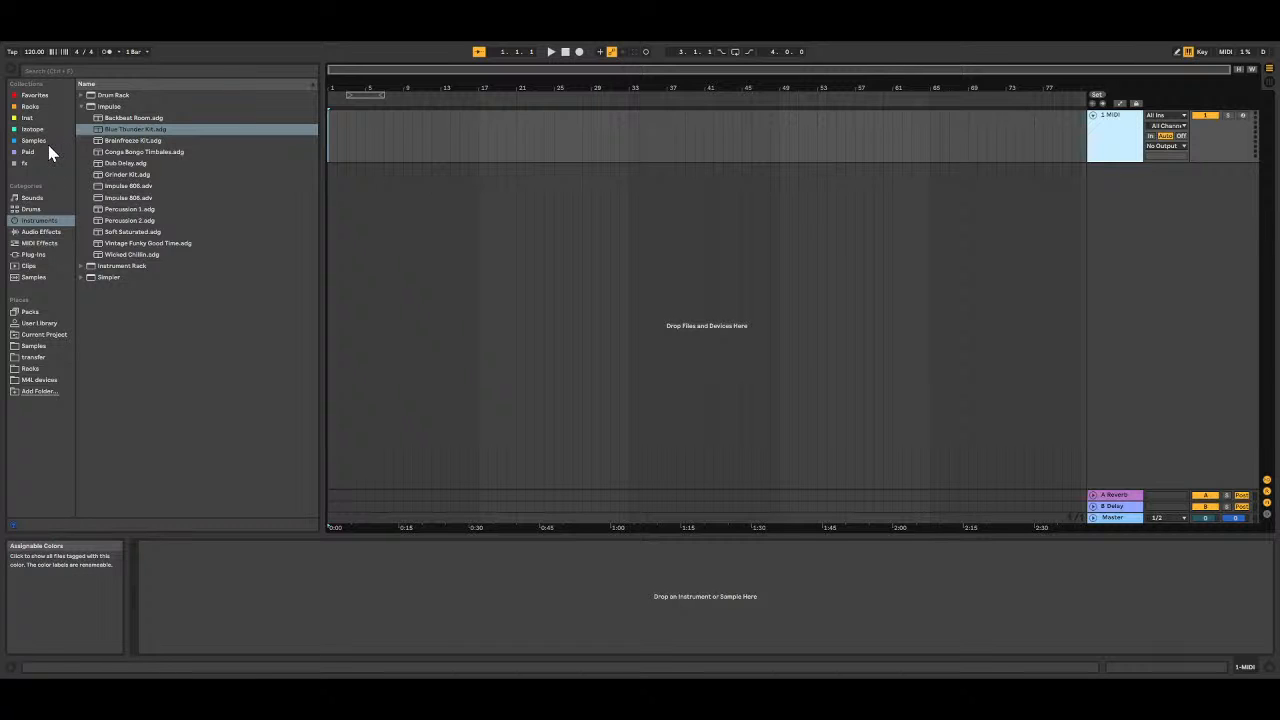
# Step: Load an empty Drum Rack from the Drums category onto the remaining MIDI track
pyautogui.click(36, 210)
pyautogui.click(101, 106)
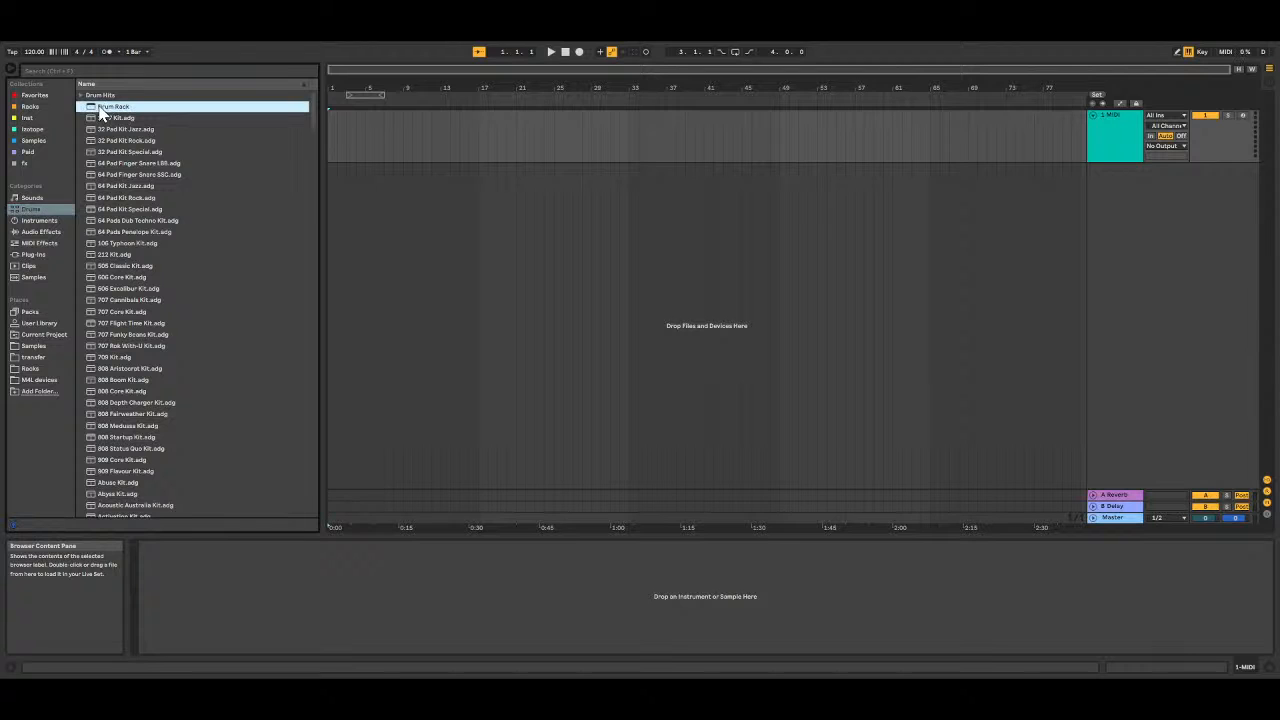
pyautogui.moveTo(100, 110); pyautogui.dragTo(720, 149)
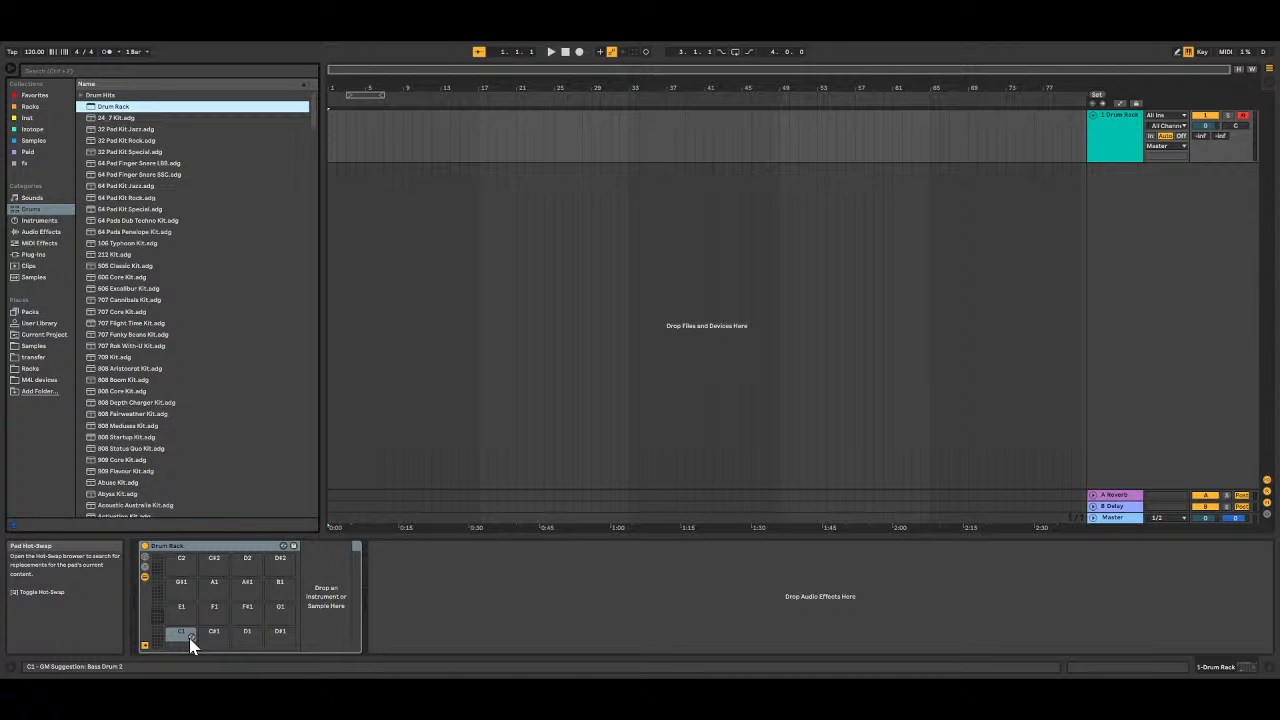
# Step: Rename the Drum Rack track as Kick
pyautogui.click(1124, 131)
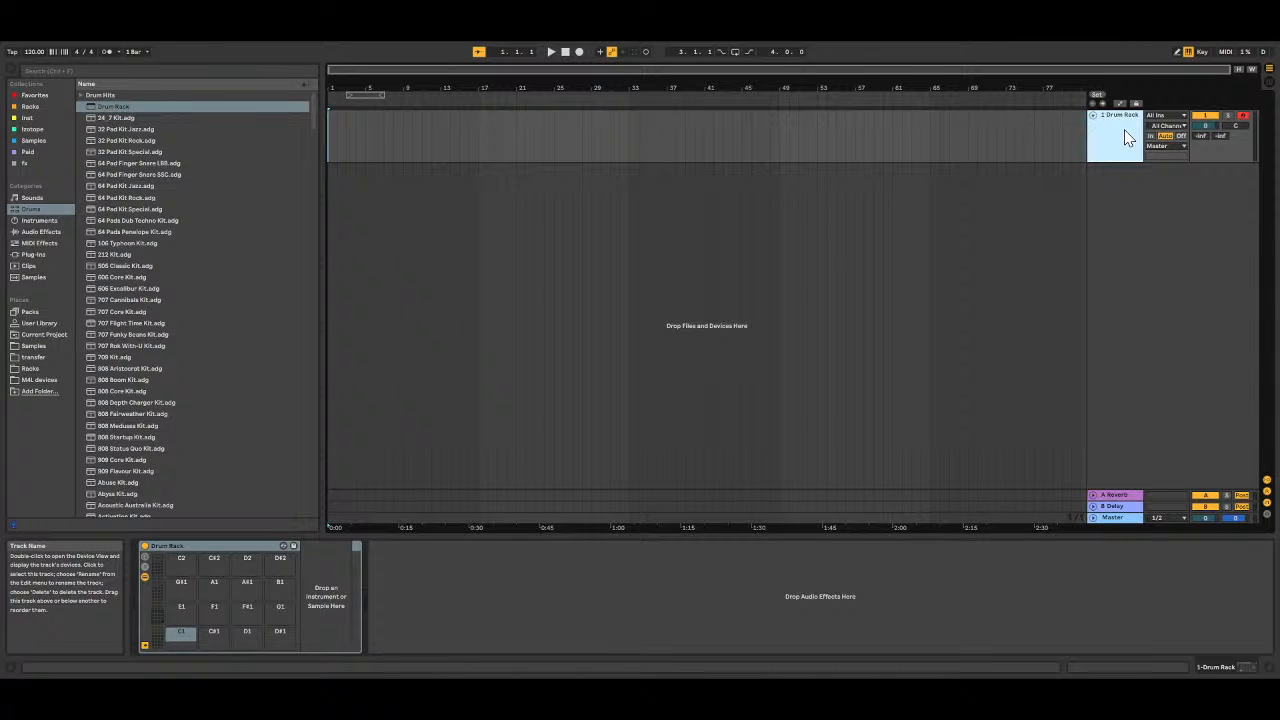
pyautogui.hotkey('ctrl', 'r')
pyautogui.press('BackSpace')
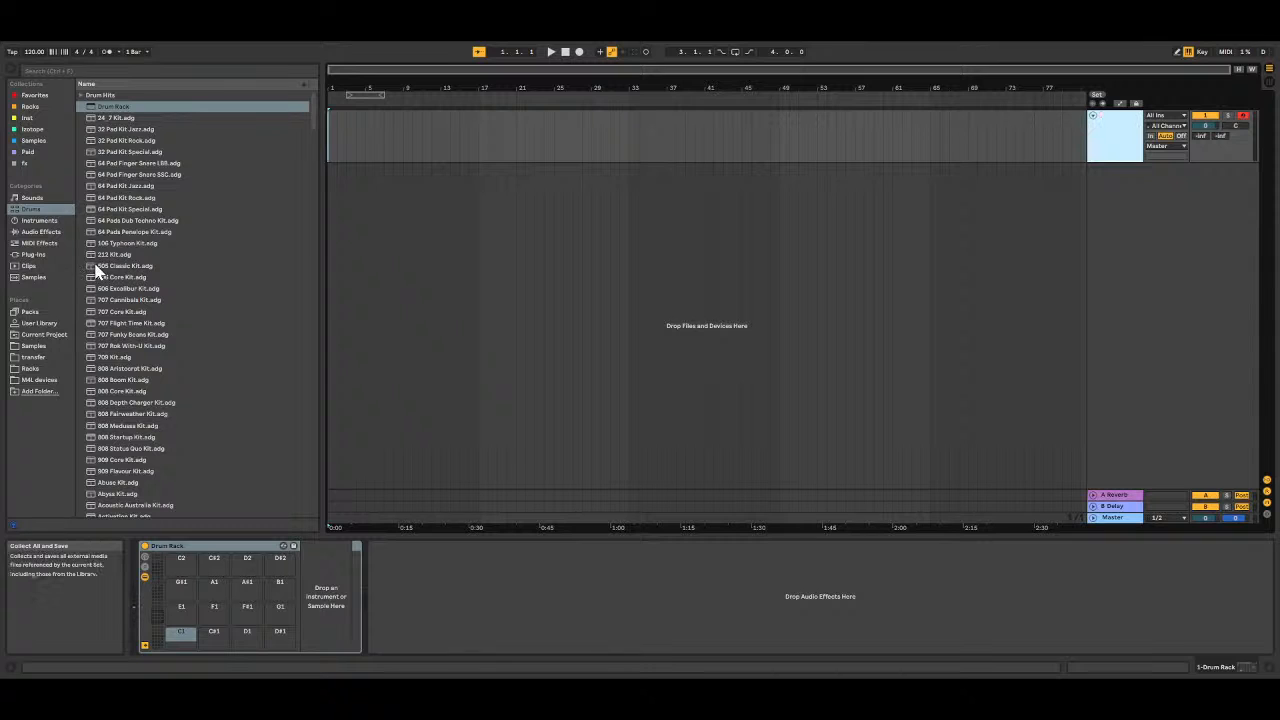
pyautogui.click(1118, 133)
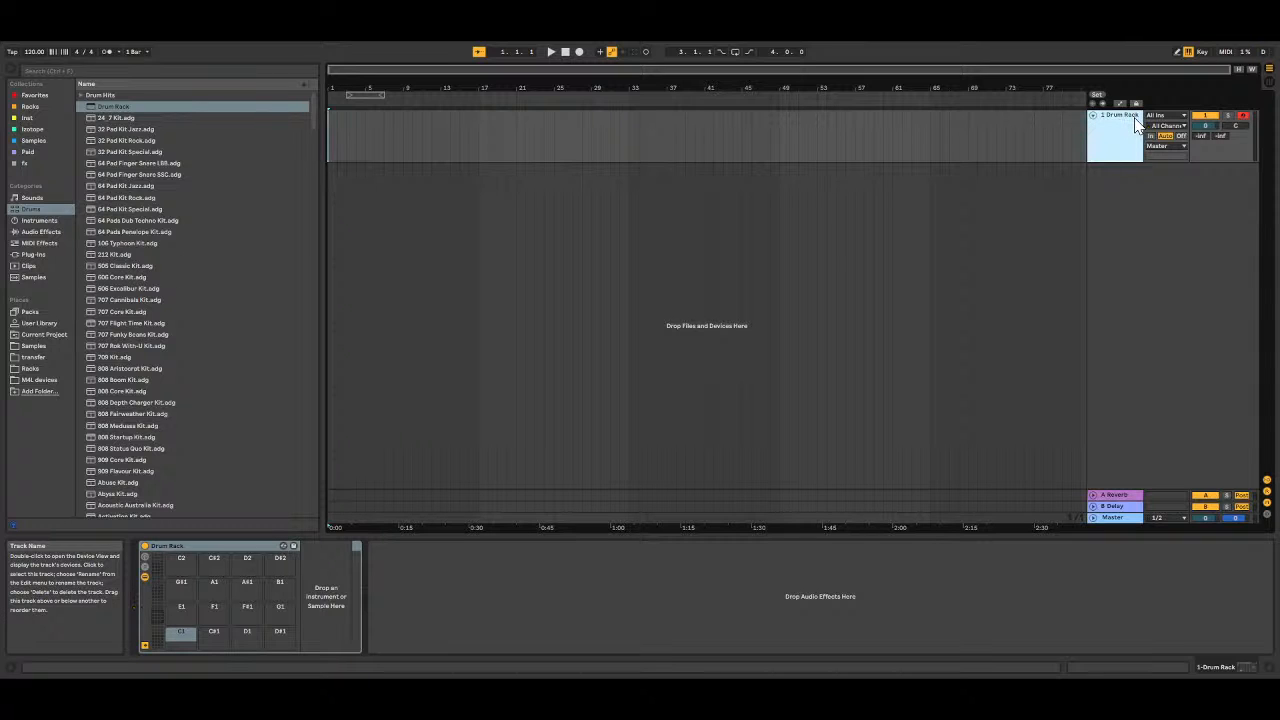
pyautogui.hotkey('ctrl', 'r')
pyautogui.write('Kick')
pyautogui.press('Return')
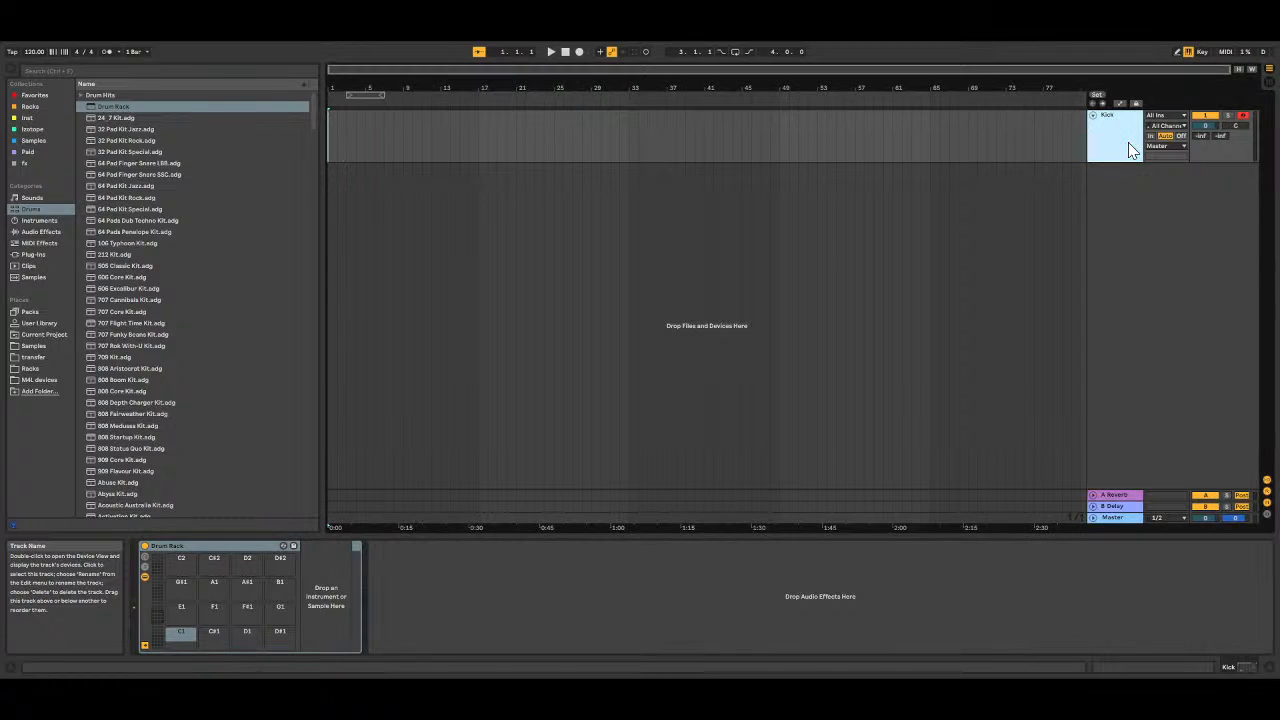
# Step: Duplicate the Kick track and rename the copy as Snare
pyautogui.hotkey('ctrl', 'd')
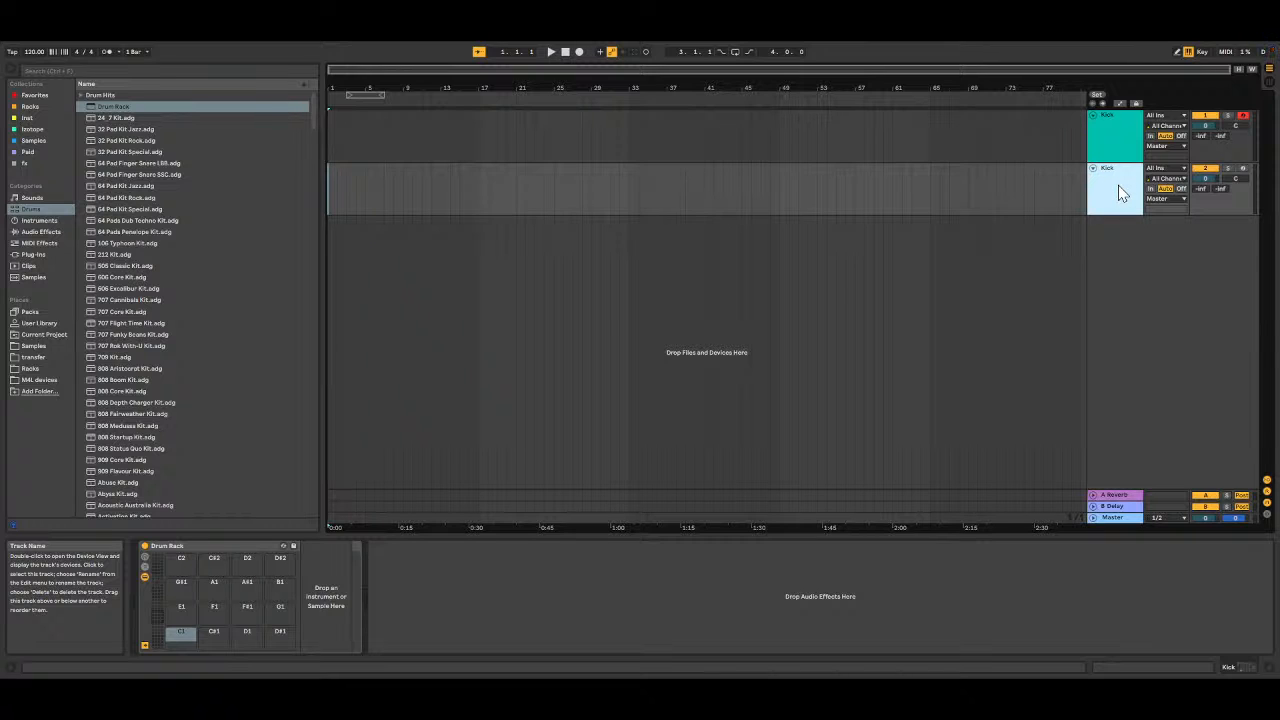
pyautogui.hotkey('ctrl', 'r')
pyautogui.write('Sn')
pyautogui.press('Return')
# Step: Select the Kick and Snare tracks together and group them
pyautogui.click(1101, 144)
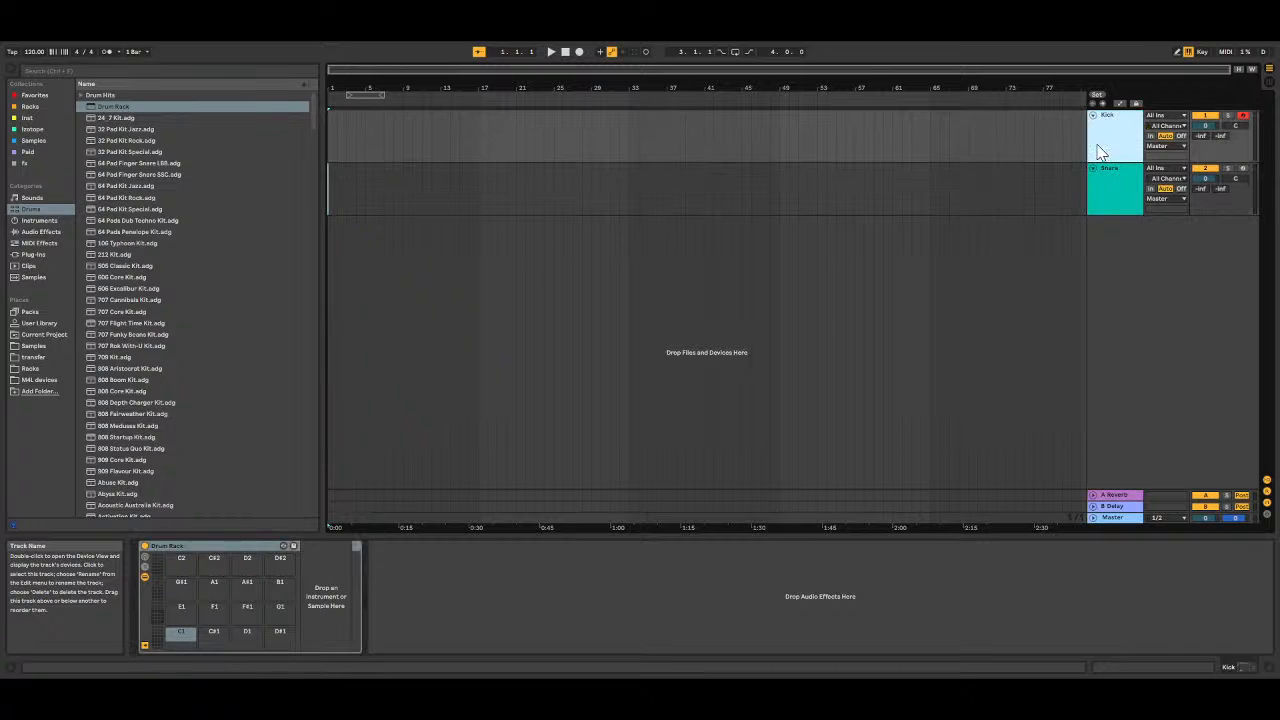
pyautogui.click(1104, 207)
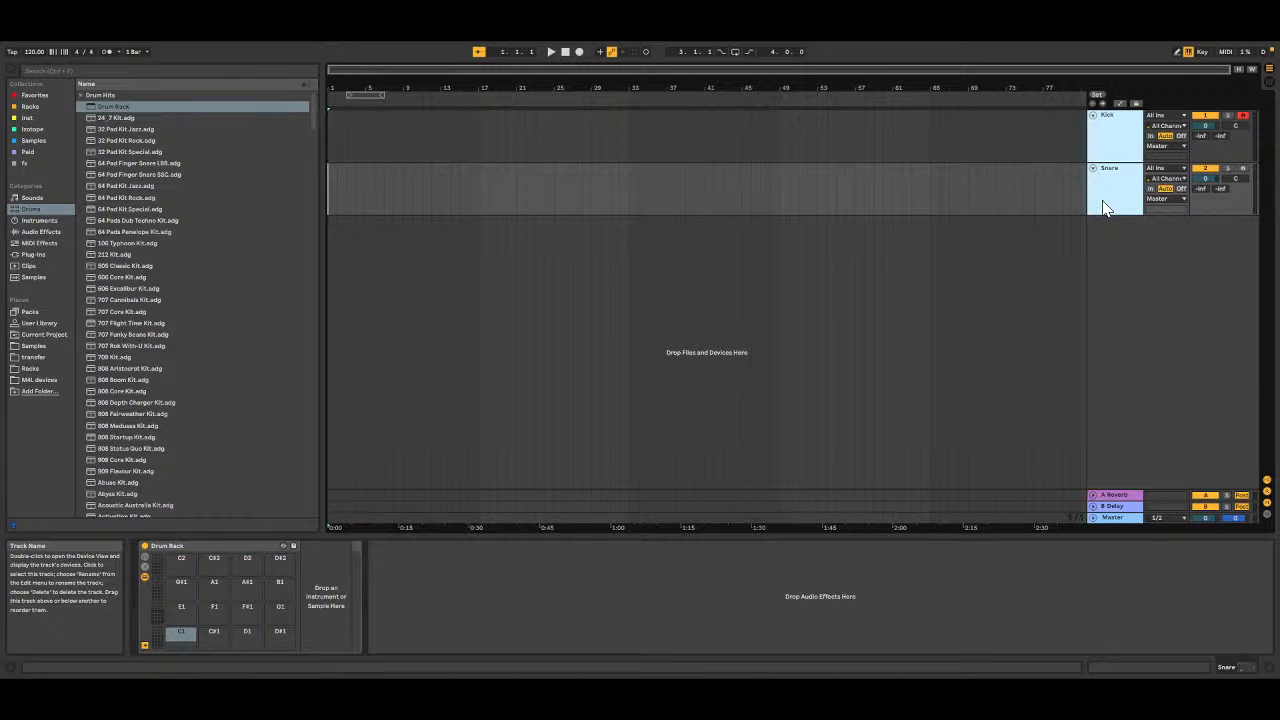
pyautogui.click(1108, 150)
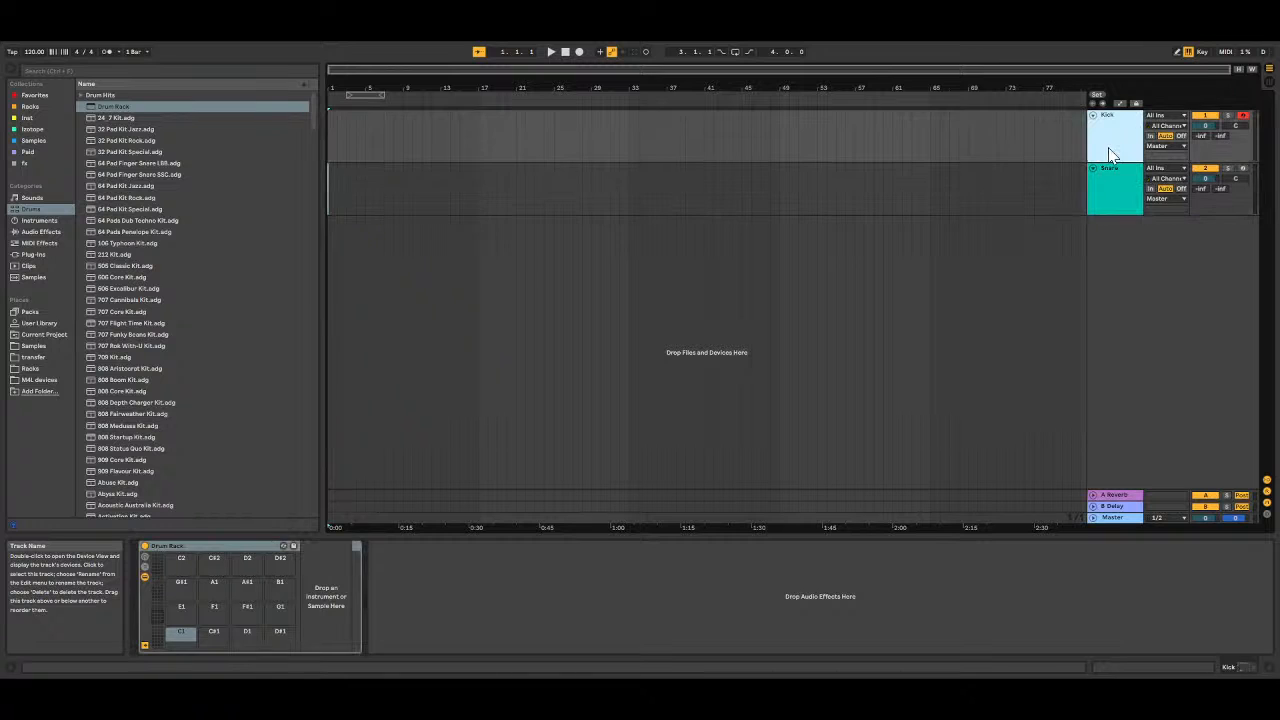
pyautogui.click(1113, 172)
pyautogui.click(1124, 133)
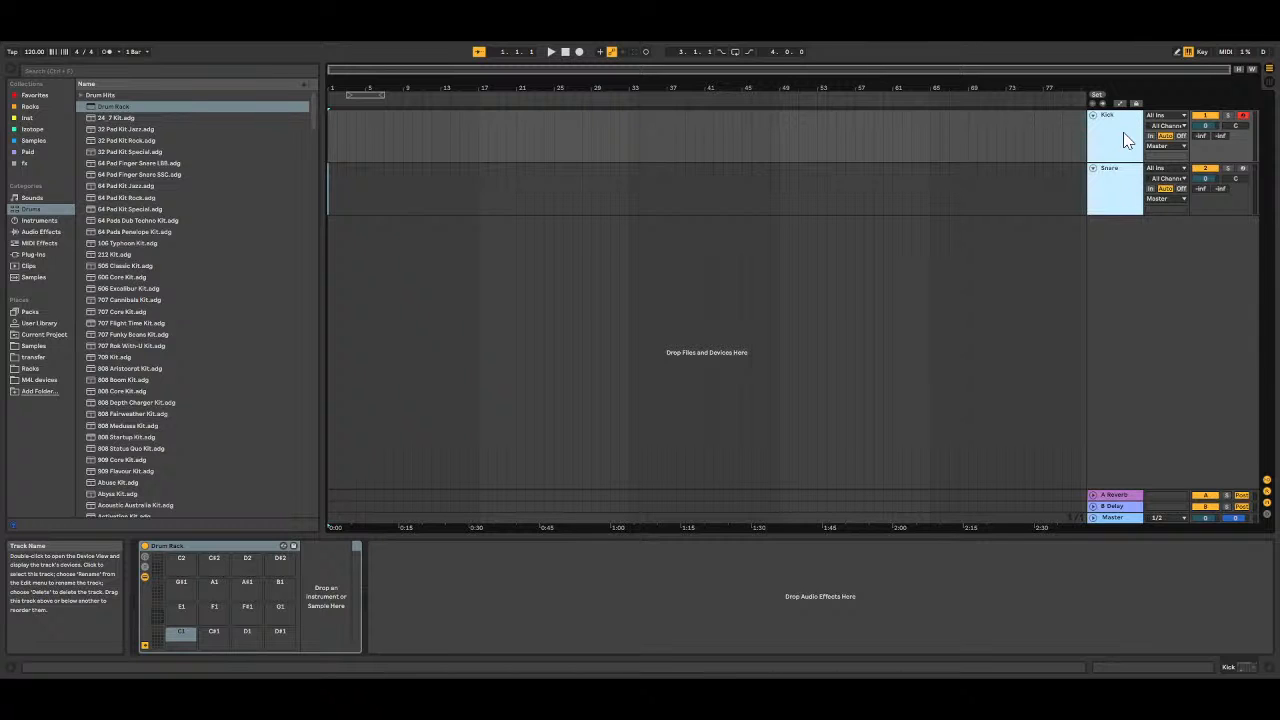
pyautogui.hotkey('ctrl', 'g')
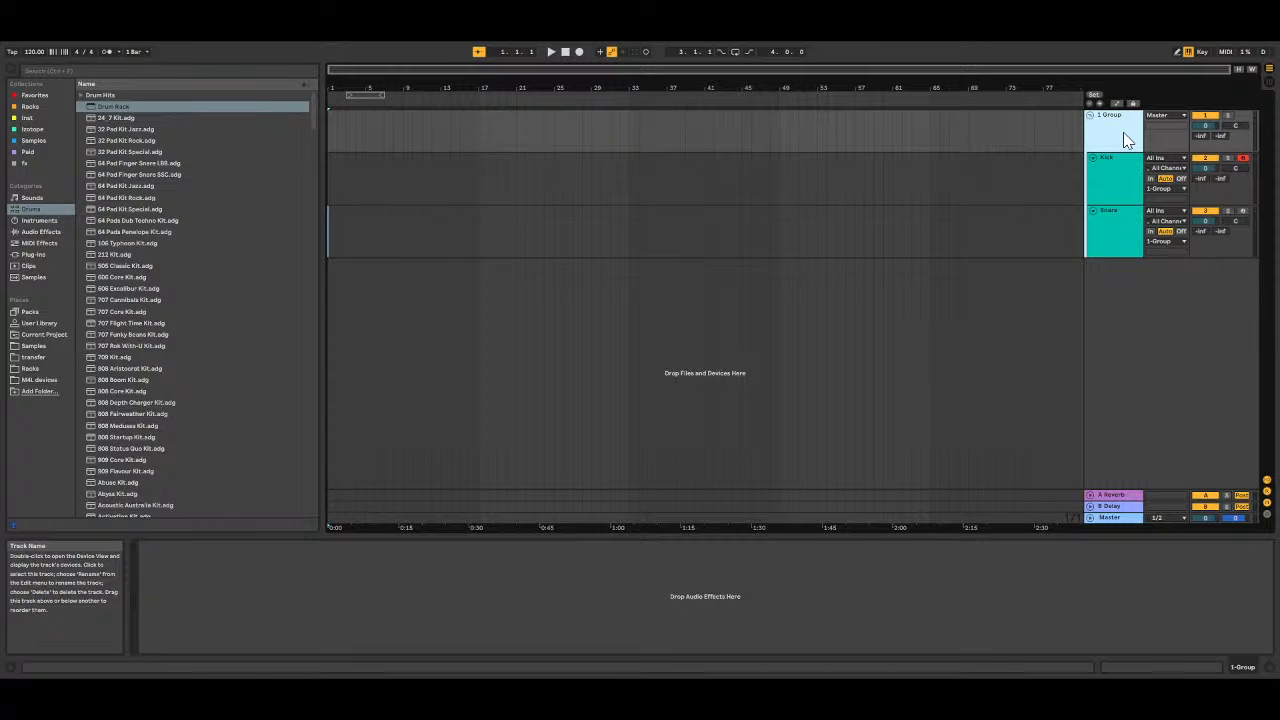
# Step: Rename the new group track as K/S and fold the group so its member tracks are hidden
pyautogui.hotkey('ctrl', 'r')
pyautogui.write('K/S')
pyautogui.press('Return')
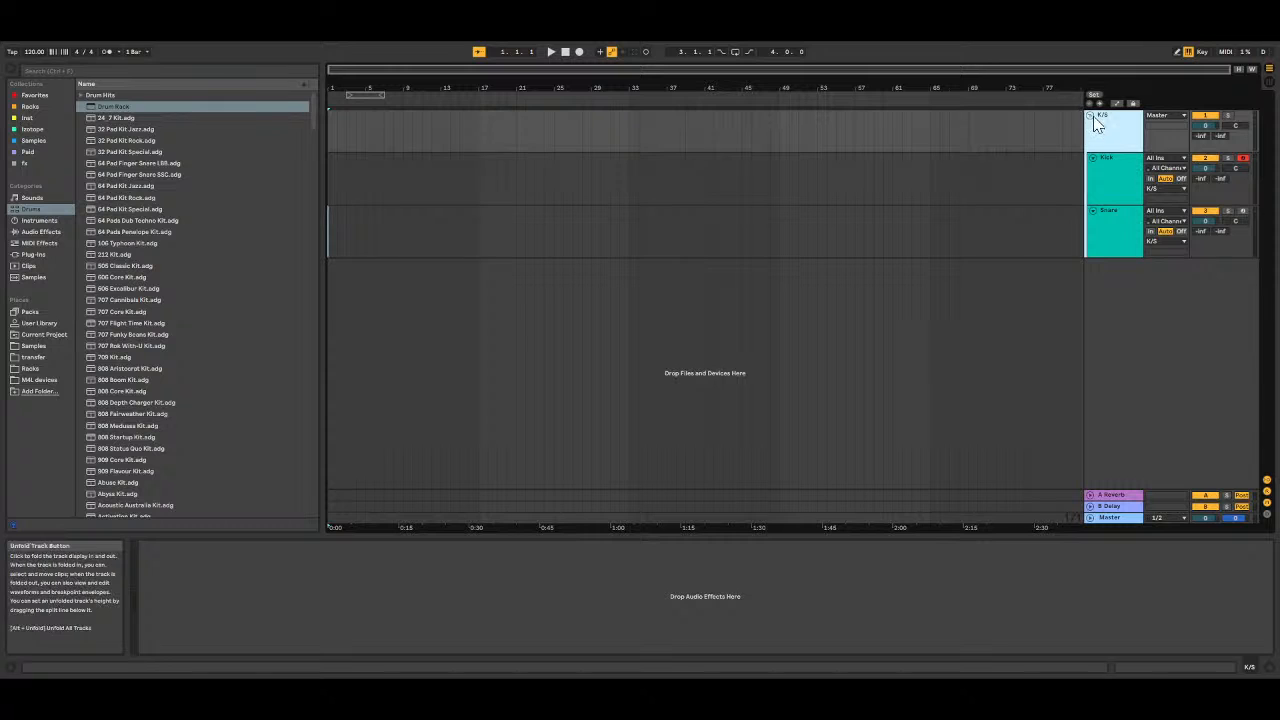
pyautogui.click(1091, 115)
pyautogui.click(1089, 115)
pyautogui.click(1090, 115)
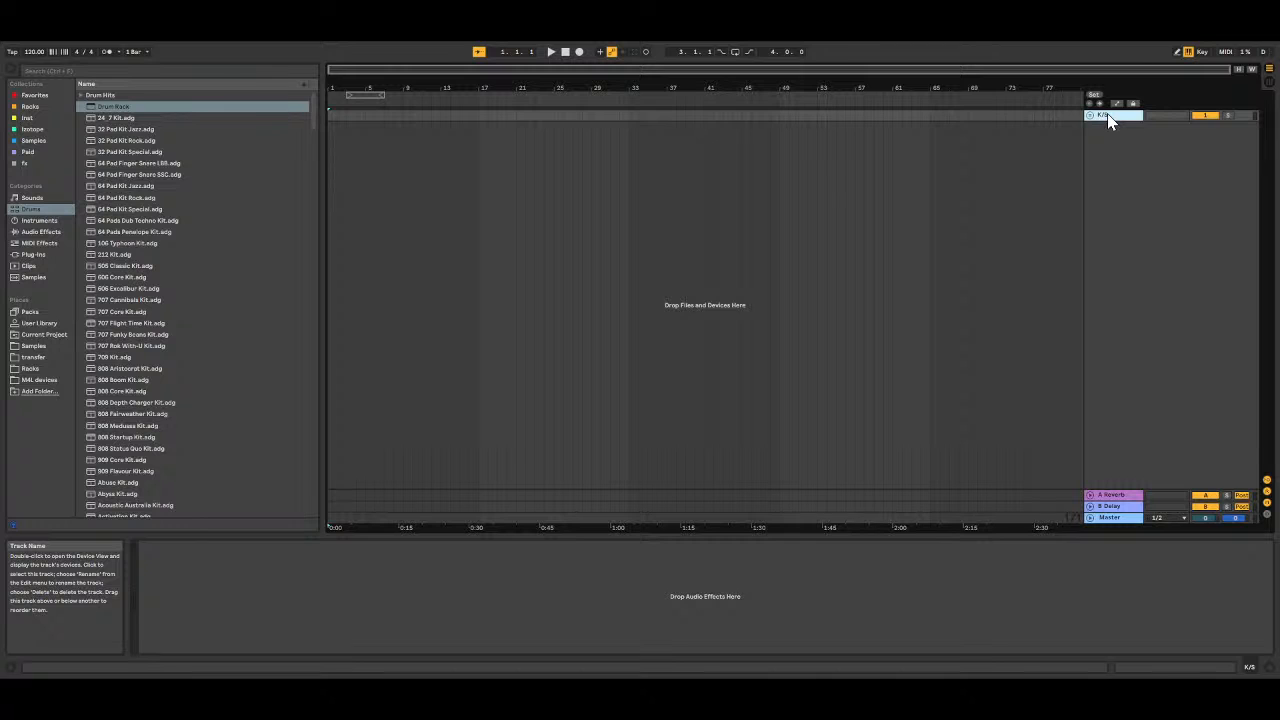
# Step: Insert a new MIDI track below the K/S group and name it Bass
pyautogui.hotkey('ctrl', 'shift', 't')
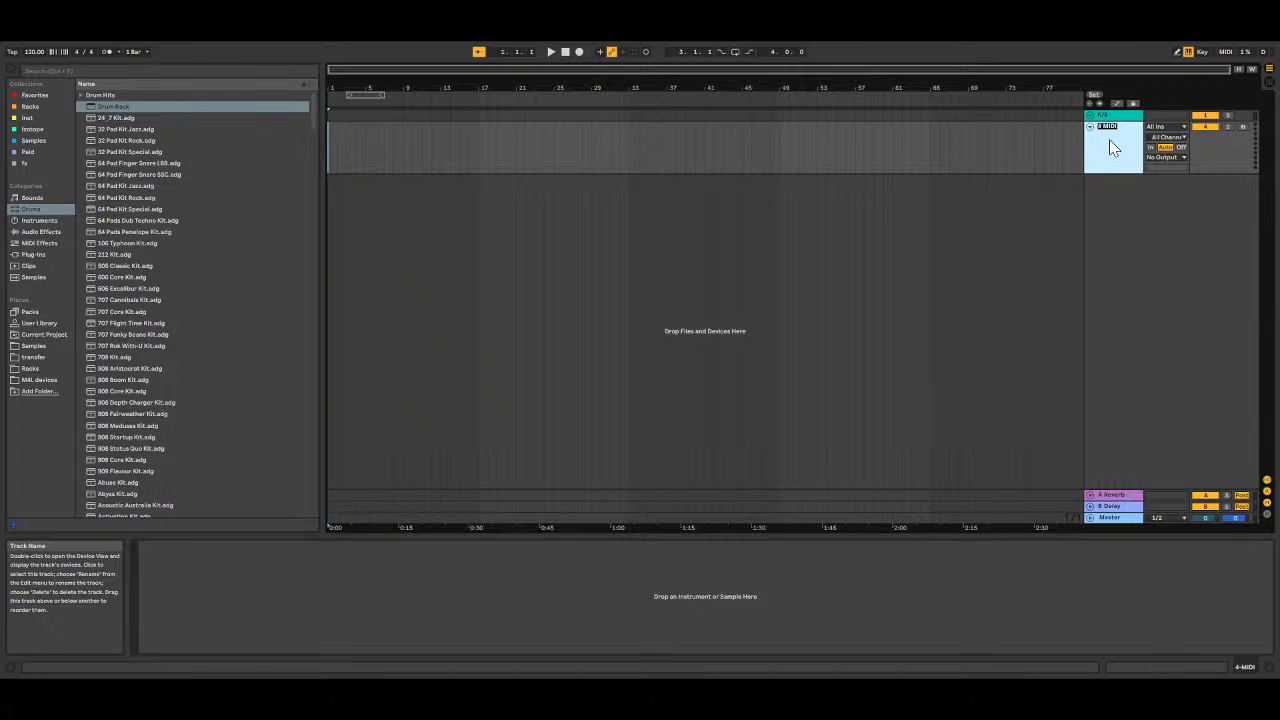
pyautogui.write('Bass')
pyautogui.press('Return')
# Step: Unfold the K/S group and change the Bass track's colour to red
pyautogui.click(1093, 115)
pyautogui.click(1093, 115)
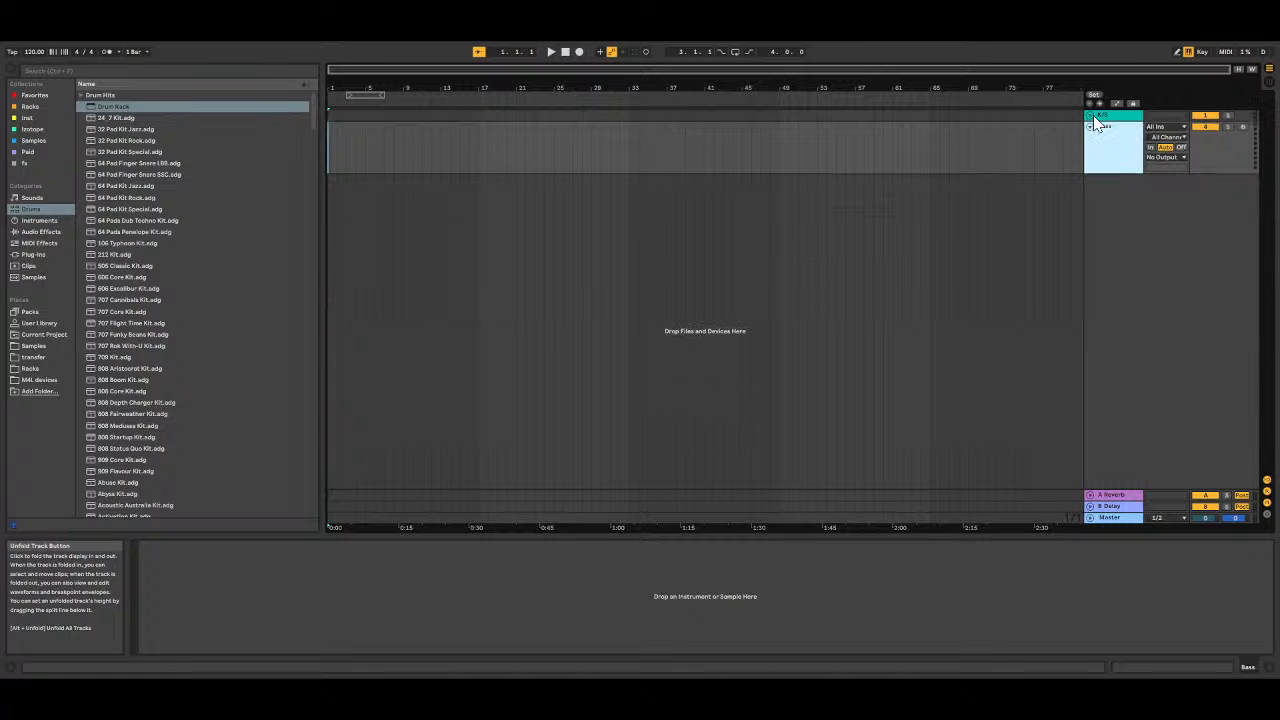
pyautogui.click(1091, 116)
pyautogui.click(1129, 129)
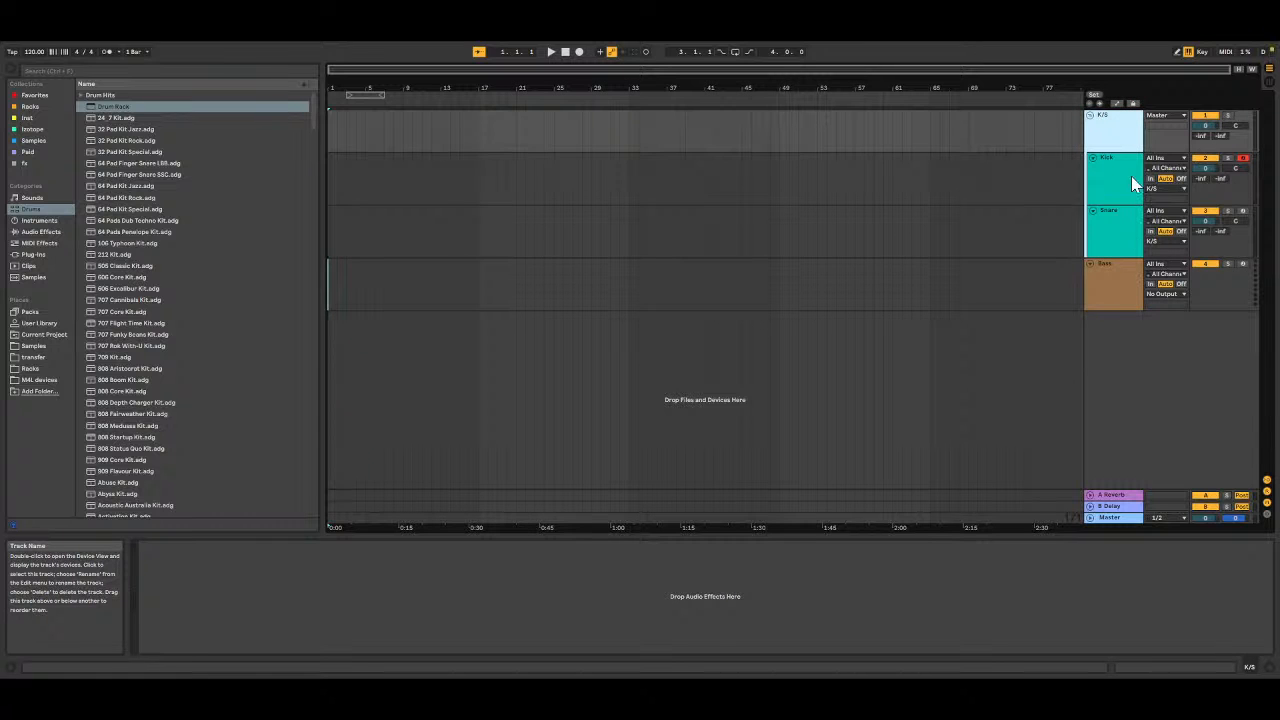
pyautogui.click(1118, 284)
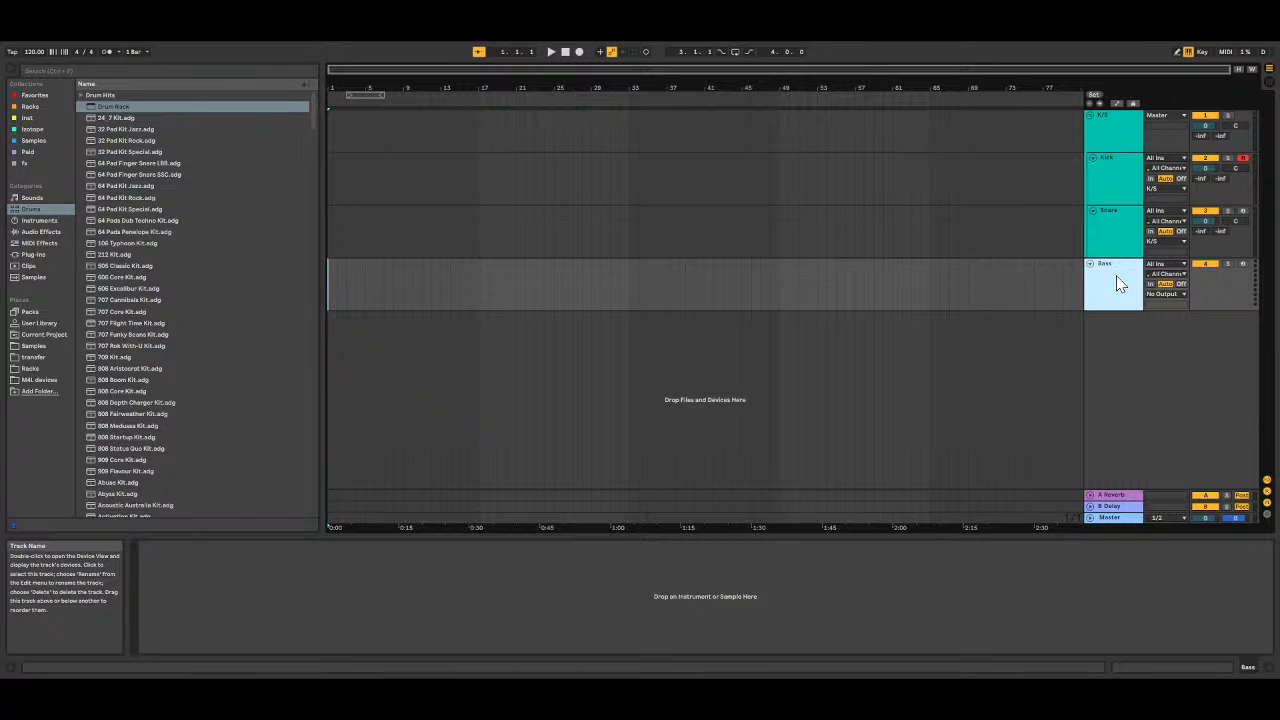
pyautogui.click(1127, 429)
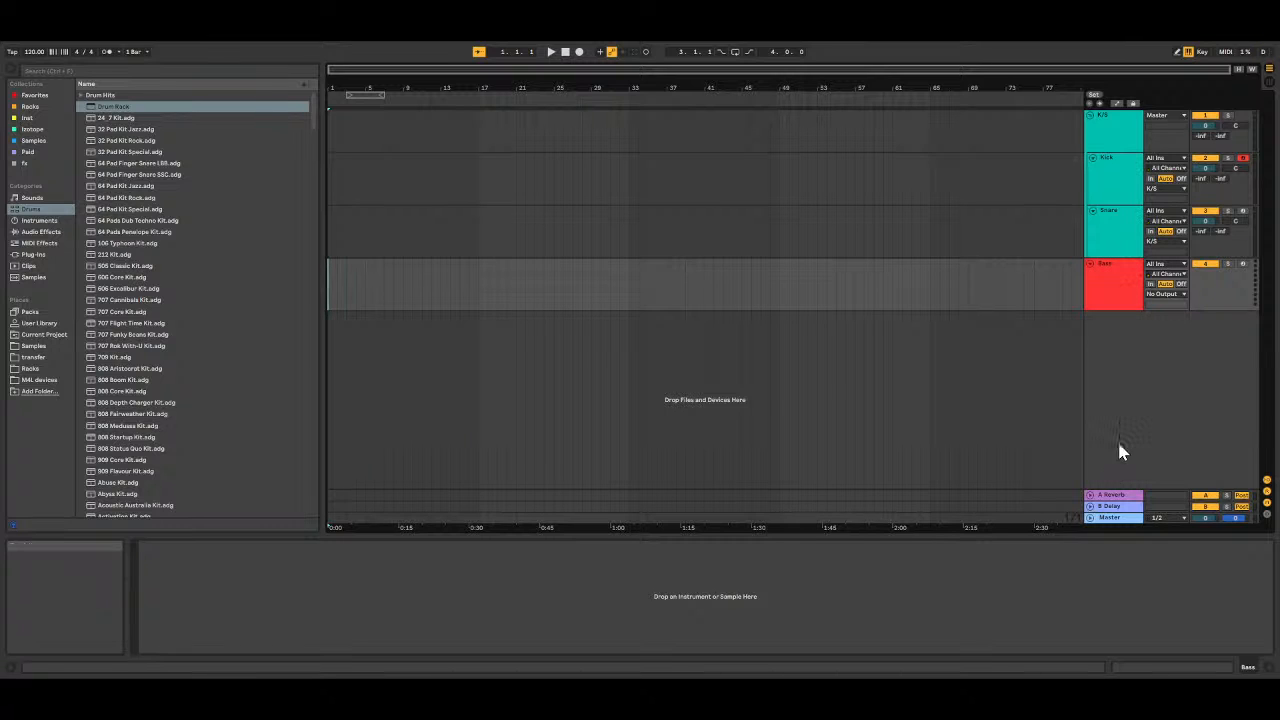
# Step: Change the colour of the Snare track, the Kick track and the K/S group track to orange
pyautogui.click(1127, 246)
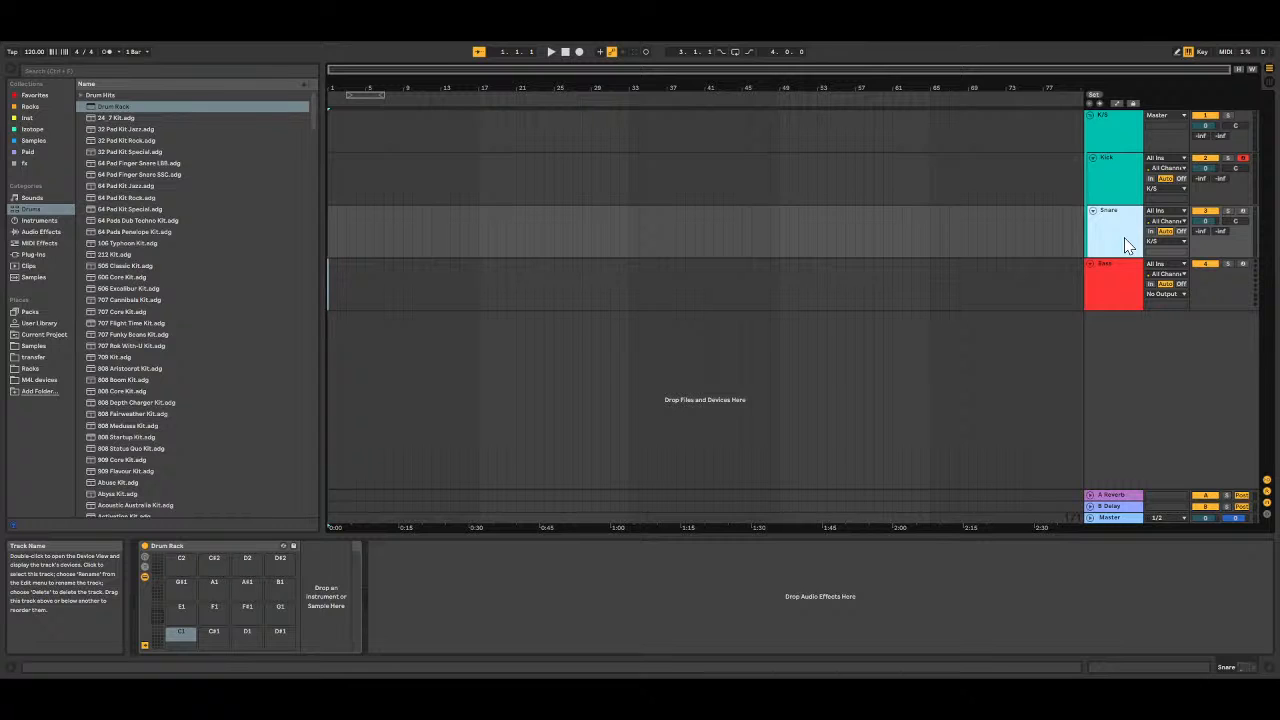
pyautogui.click(1147, 384)
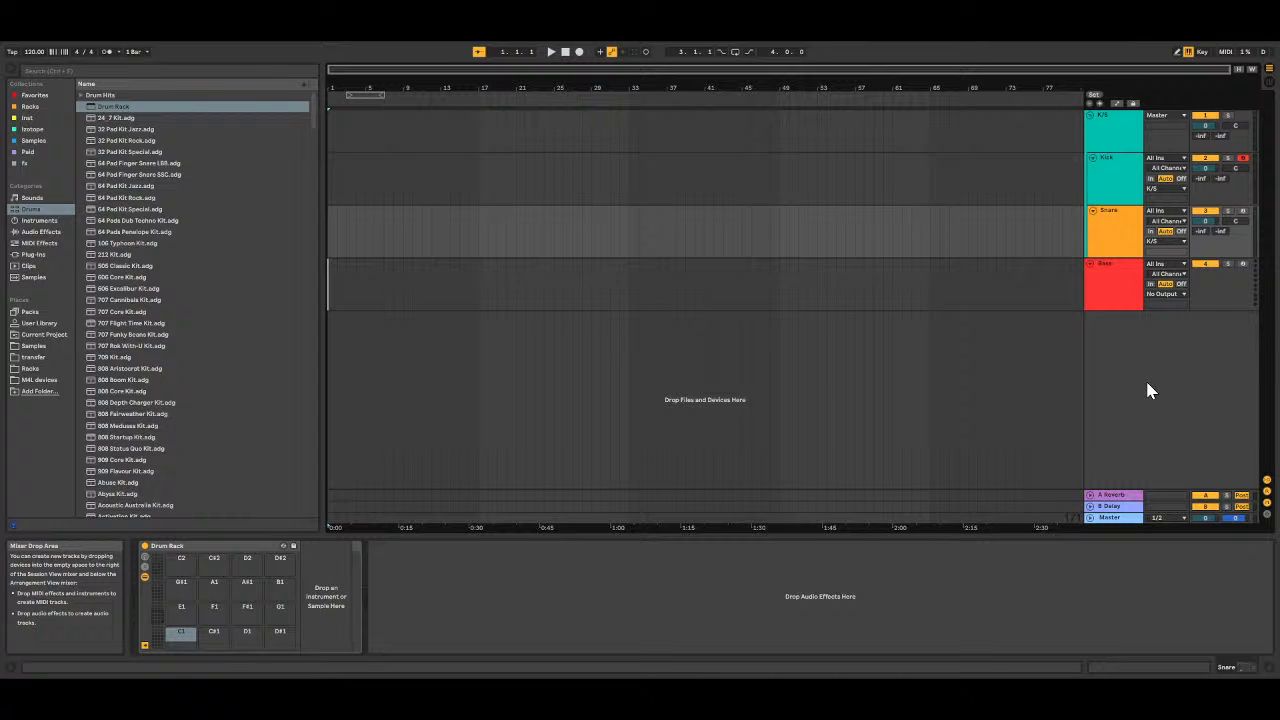
pyautogui.click(1131, 197)
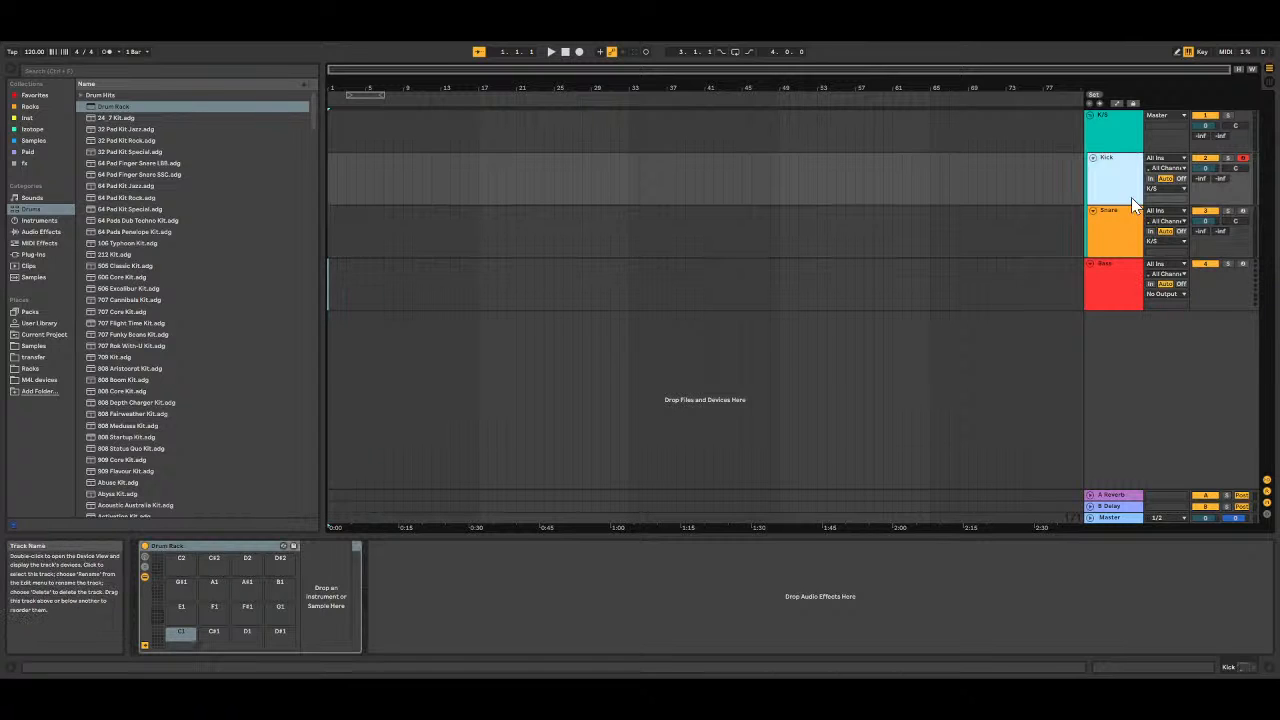
pyautogui.click(1003, 342)
pyautogui.click(1138, 138)
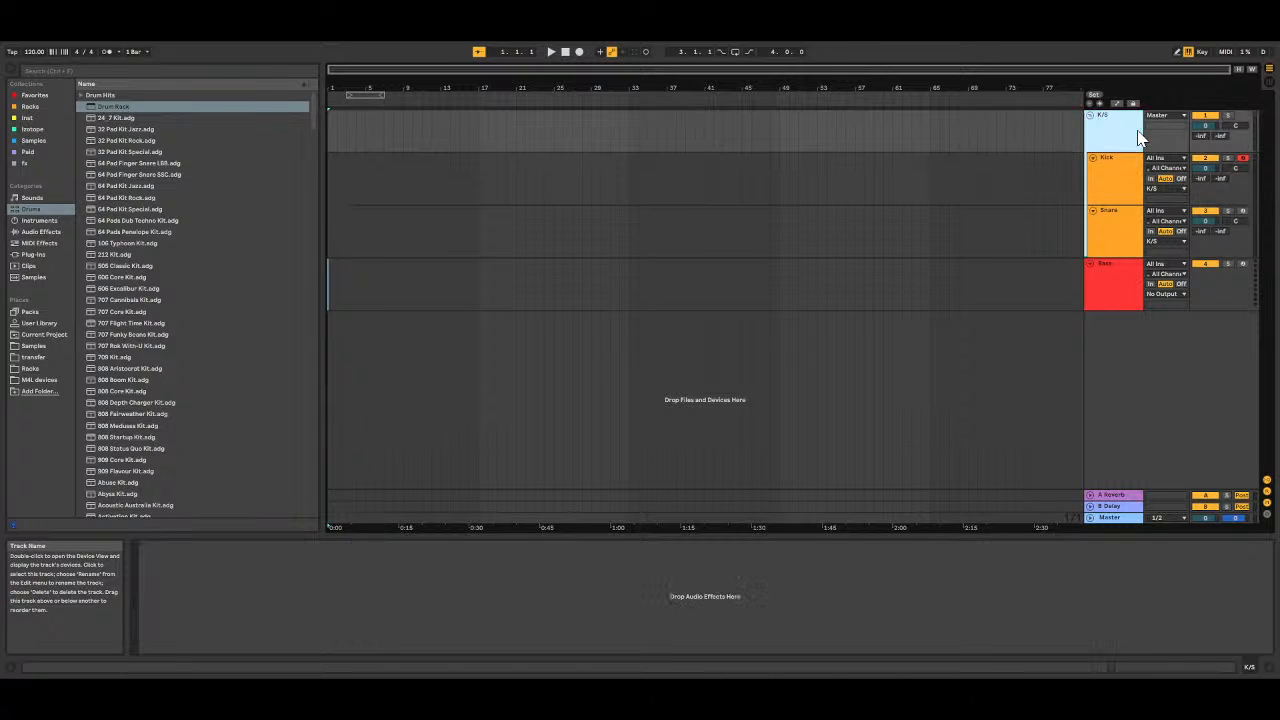
pyautogui.click(1000, 264)
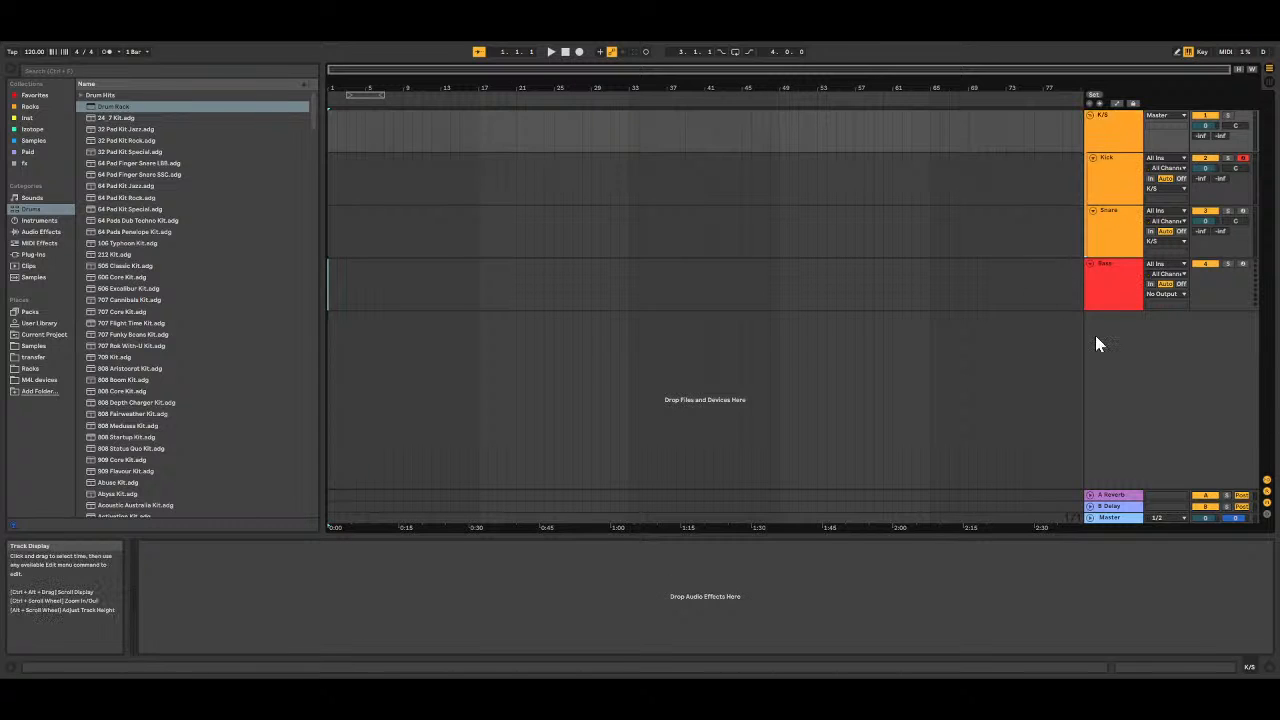
# Step: Fold the Bass track to its minimum height
pyautogui.click(1117, 305)
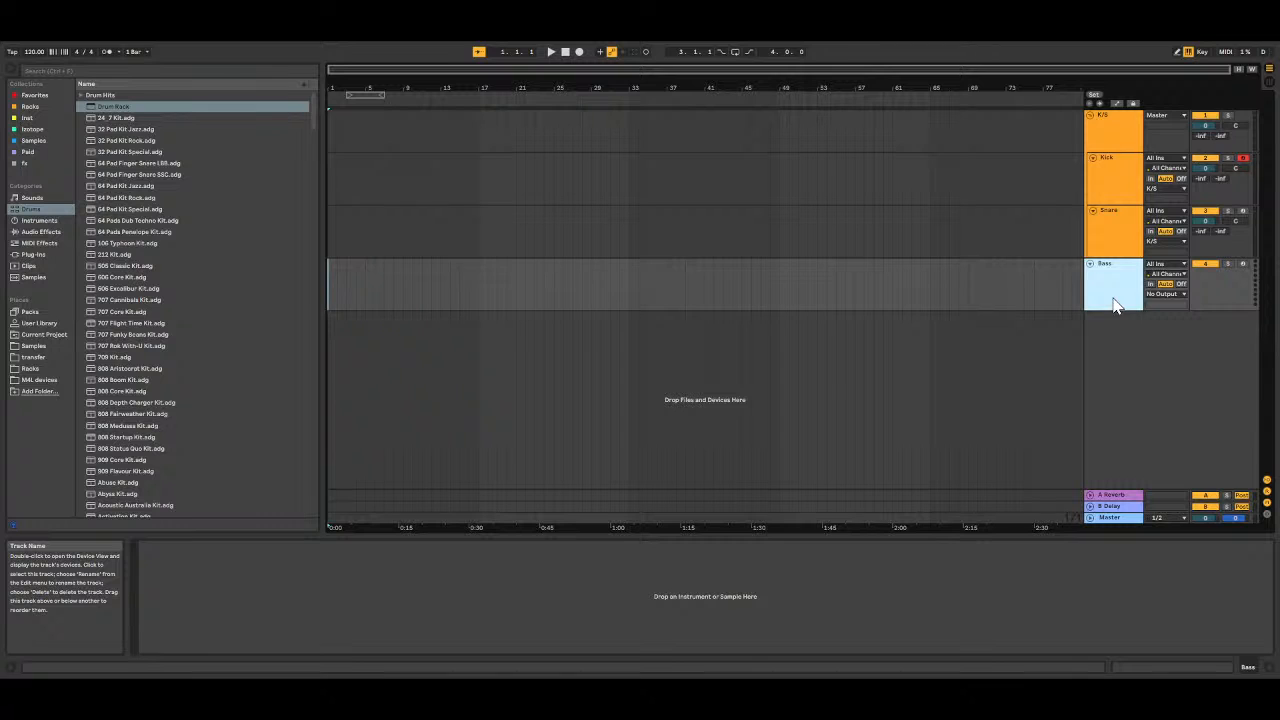
pyautogui.click(1091, 265)
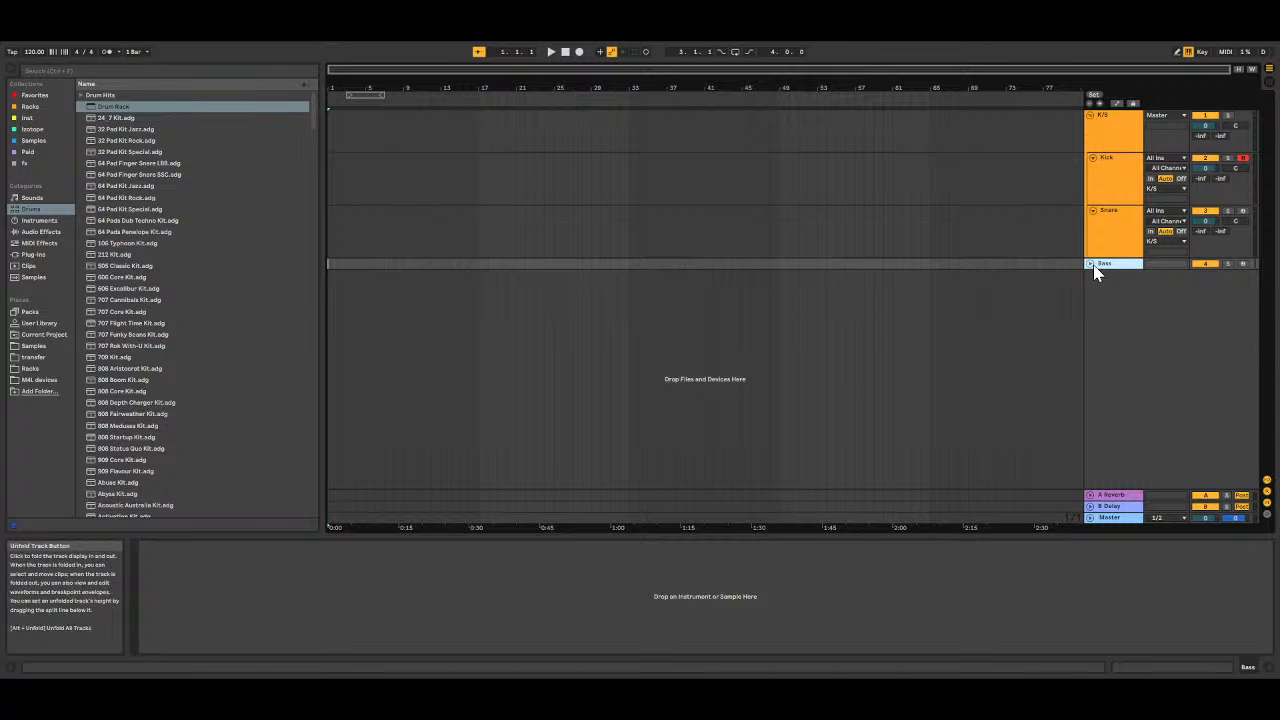
# Step: Unfold the Bass track, put it in its own group and name the group Bass
pyautogui.click(1092, 265)
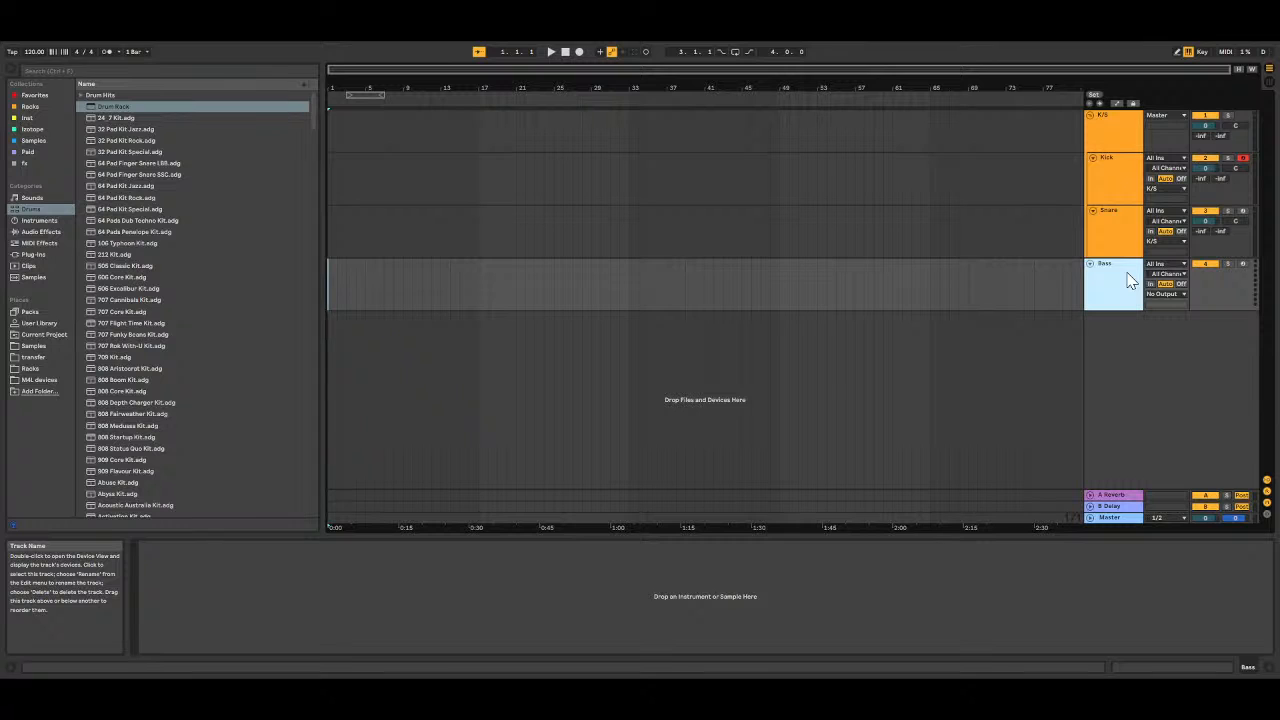
pyautogui.hotkey('ctrl', 'g')
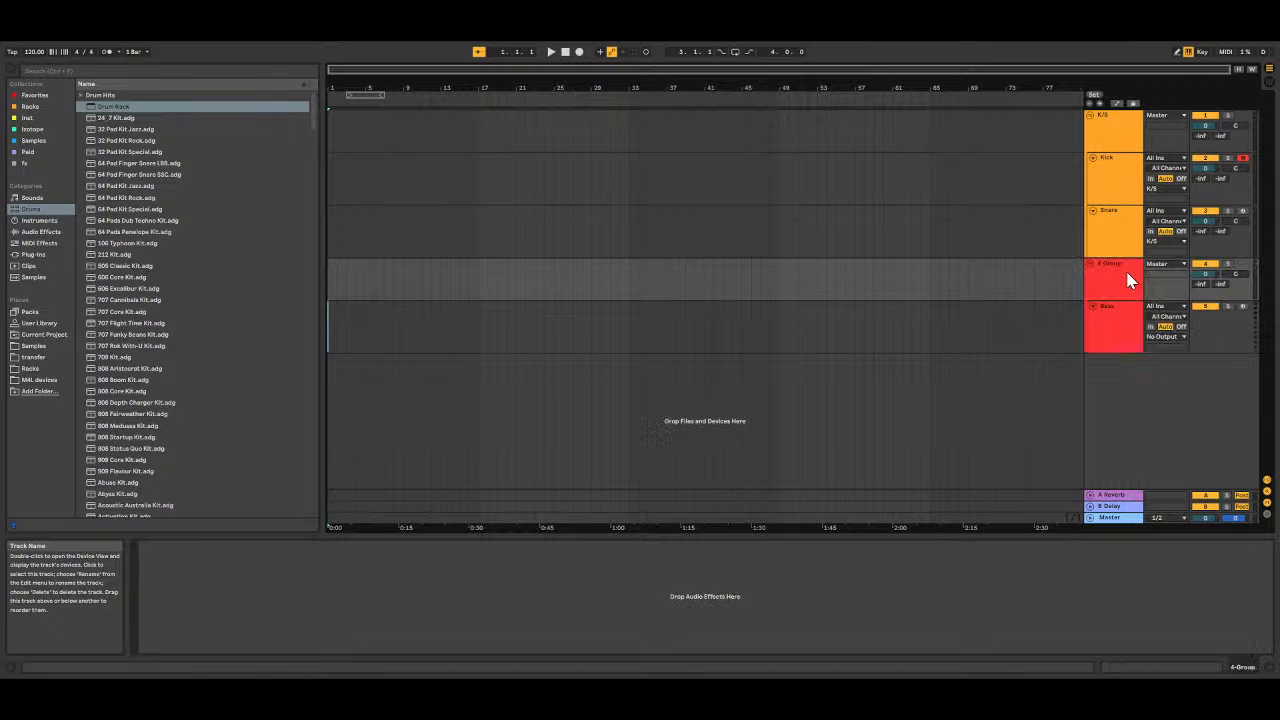
pyautogui.click(1128, 280)
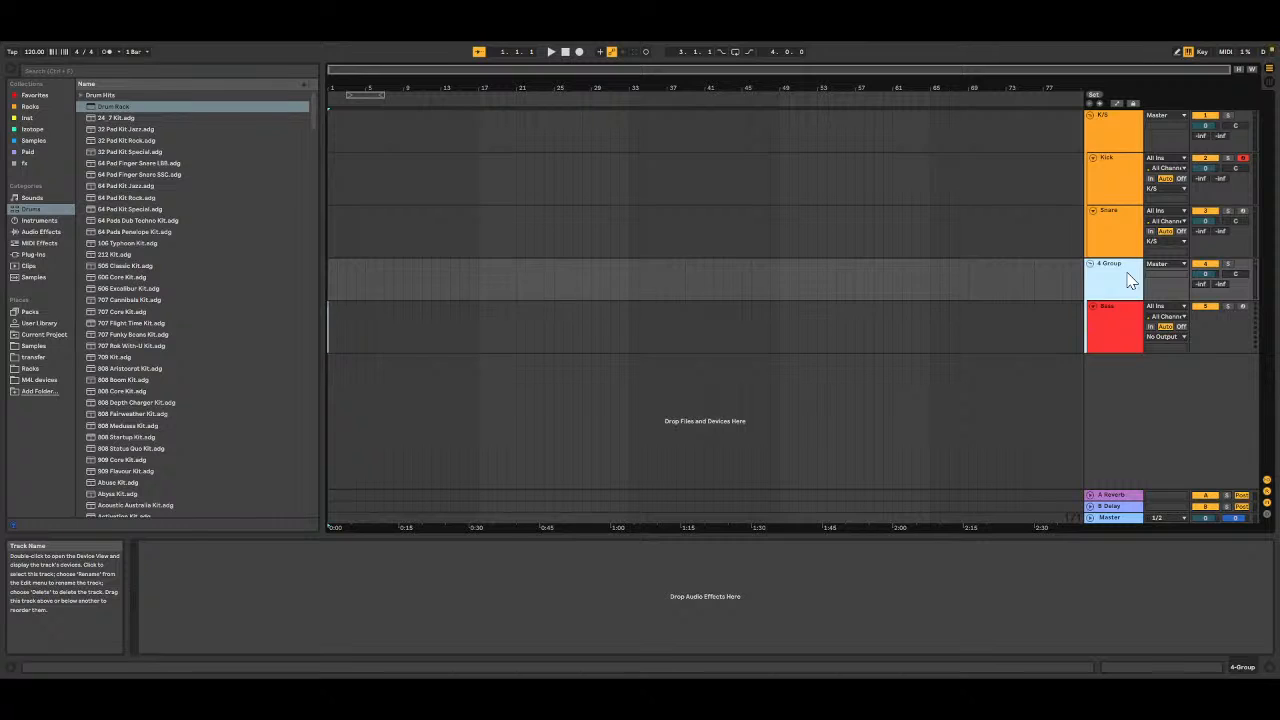
pyautogui.hotkey('ctrl', 'r')
pyautogui.write('BAss')
pyautogui.press('BackSpace')
pyautogui.write('s')
pyautogui.press('Return')
# Step: Duplicate the Bass track inside the Bass group and rename the copy Sub
pyautogui.click(1119, 333)
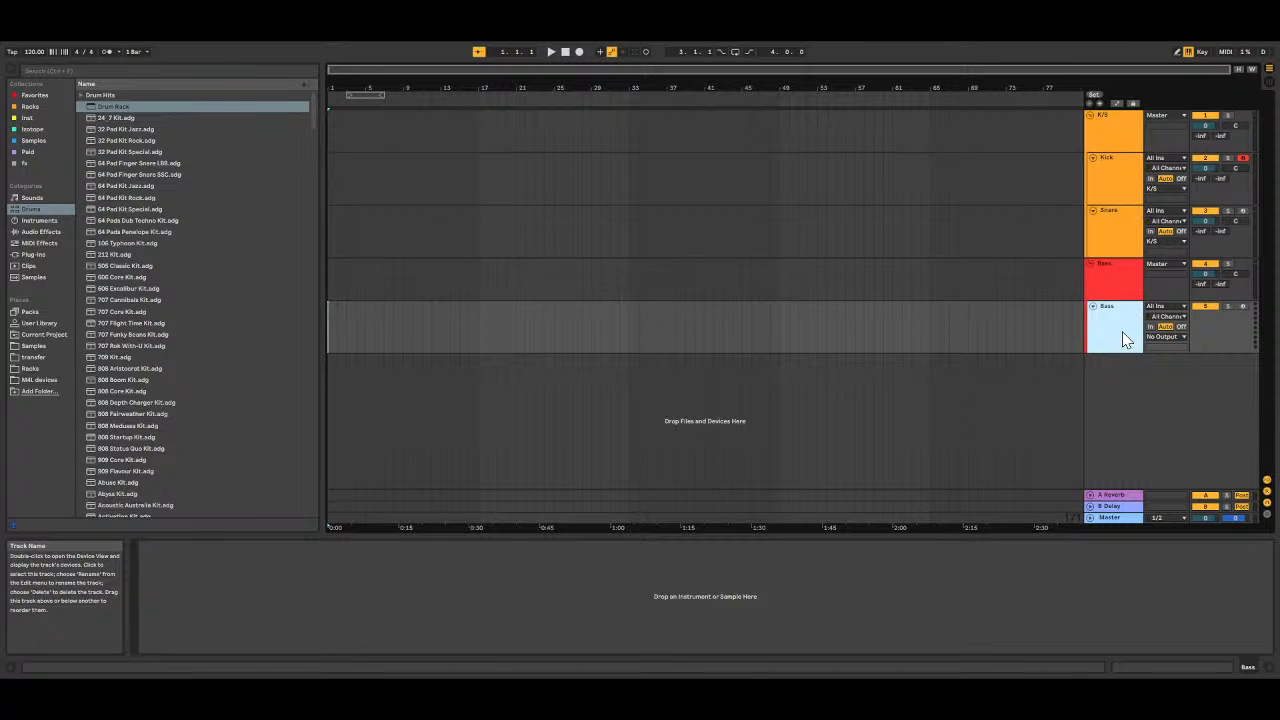
pyautogui.hotkey('ctrl', 'd')
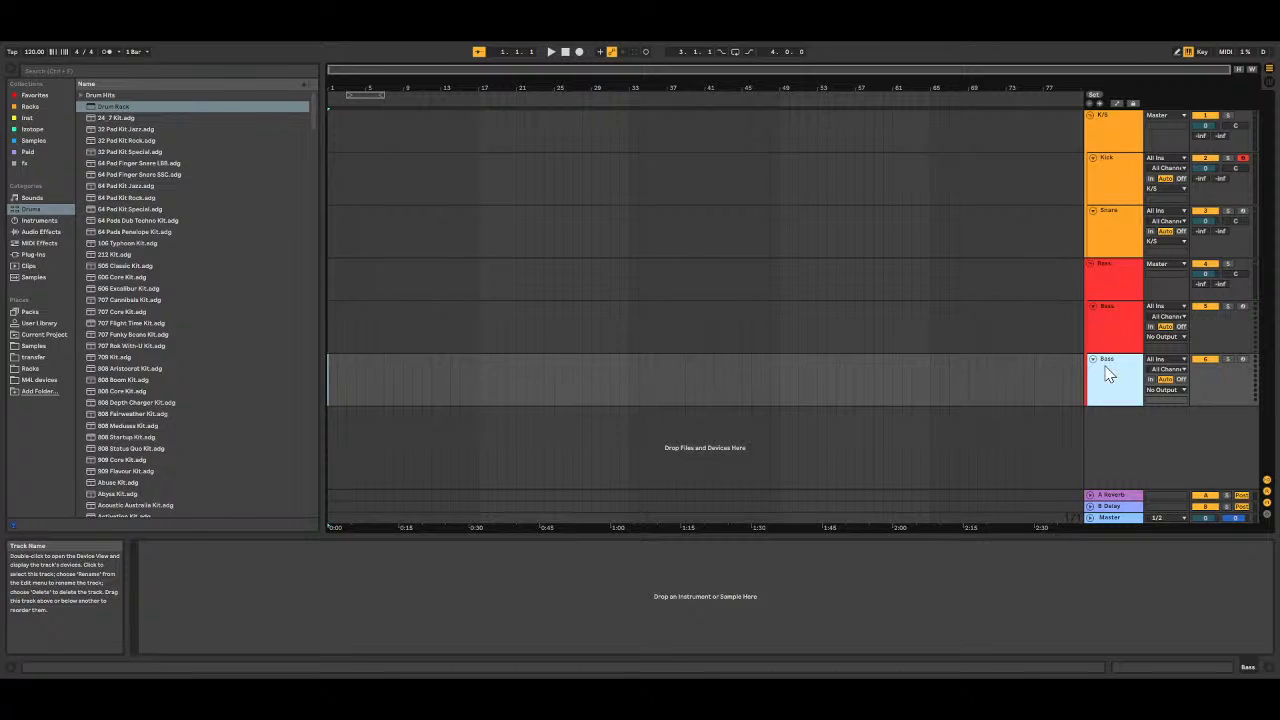
pyautogui.hotkey('ctrl', 'r')
pyautogui.write('Su')
pyautogui.press('Return')
# Step: Fold the Sub track and the Bass track inside the Bass group to minimum height
pyautogui.click(1122, 280)
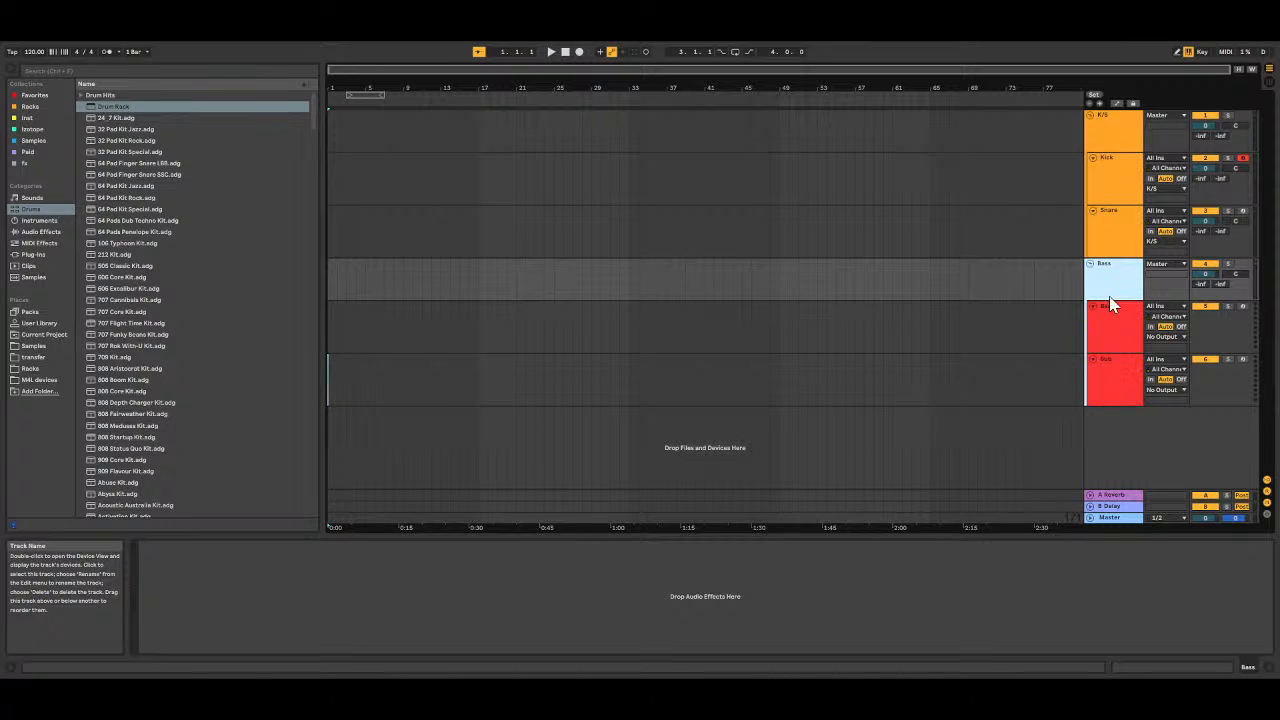
pyautogui.click(1102, 384)
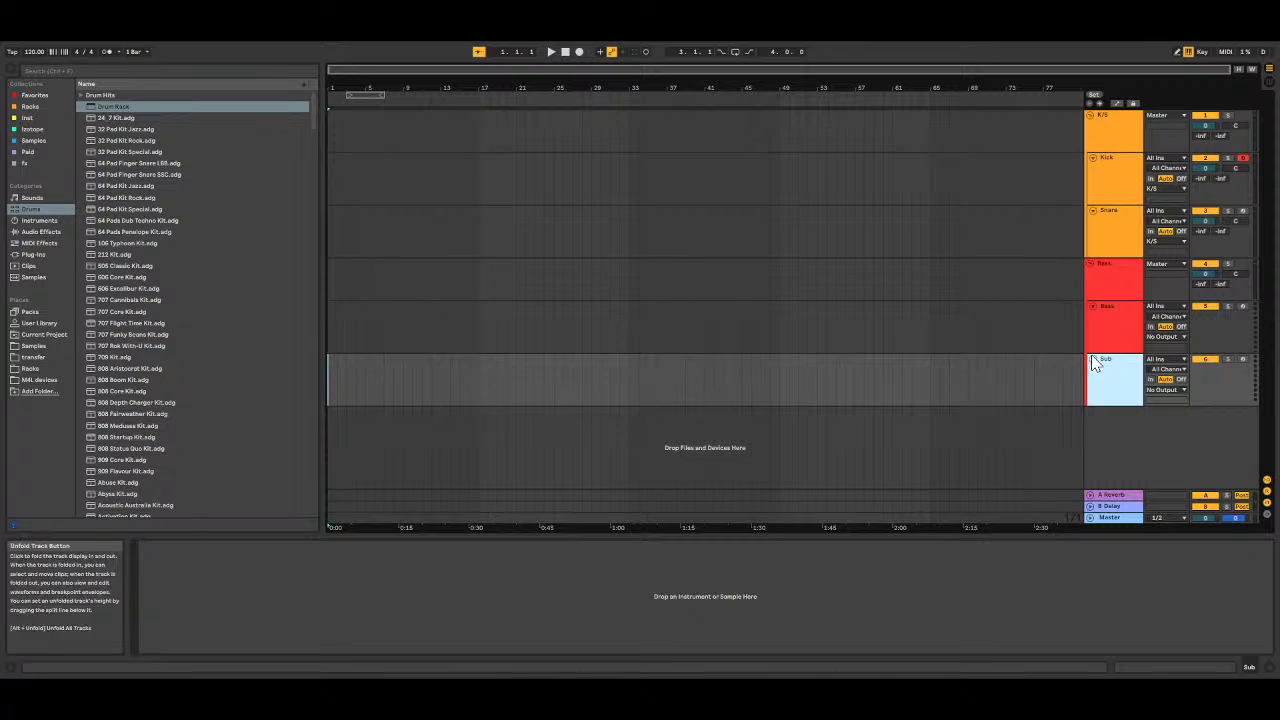
pyautogui.click(1093, 358)
pyautogui.click(1094, 306)
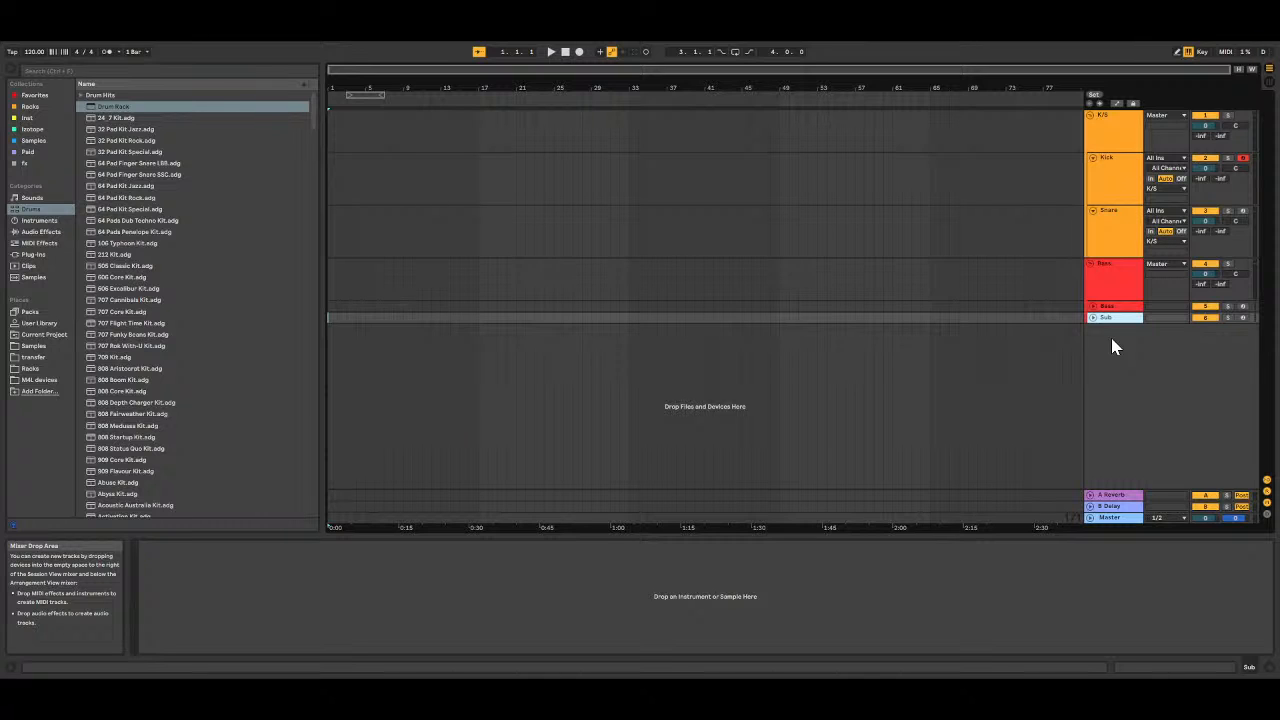
# Step: Insert a new MIDI track below the Sub track, colour it blue and name it Cords
pyautogui.hotkey('ctrl', 'shift', 't')
pyautogui.click(1115, 346)
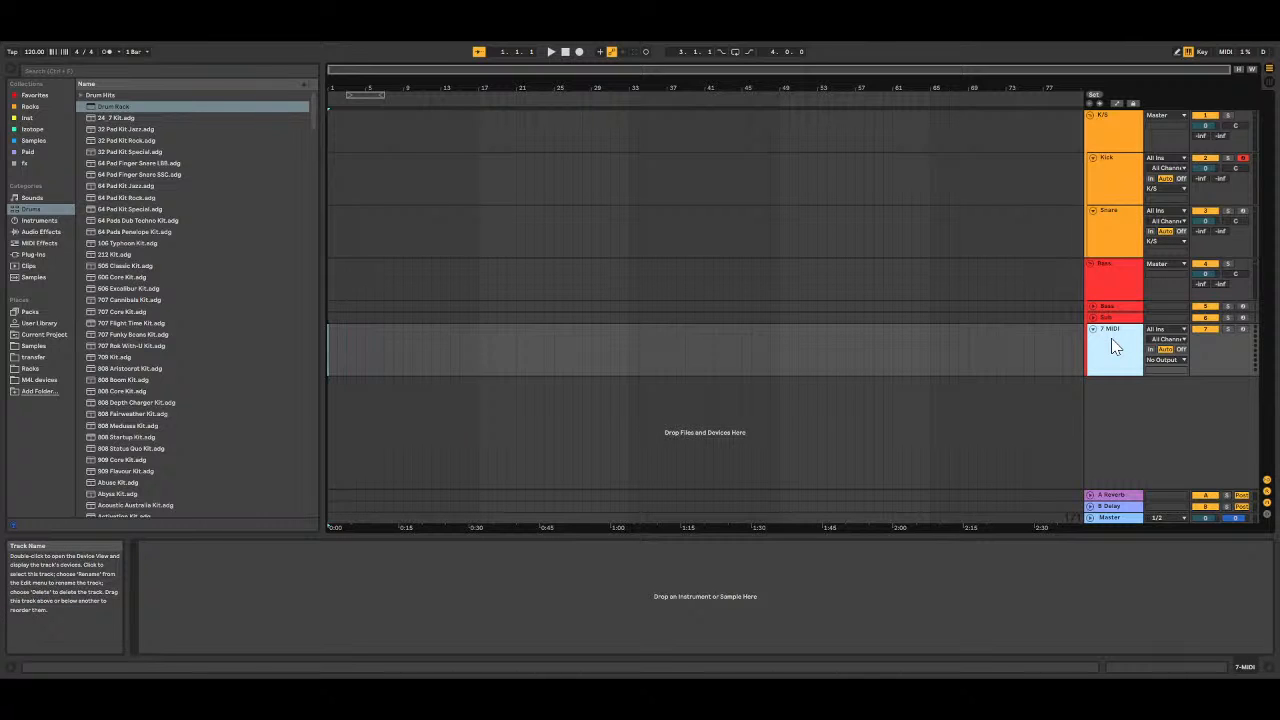
pyautogui.click(1204, 496)
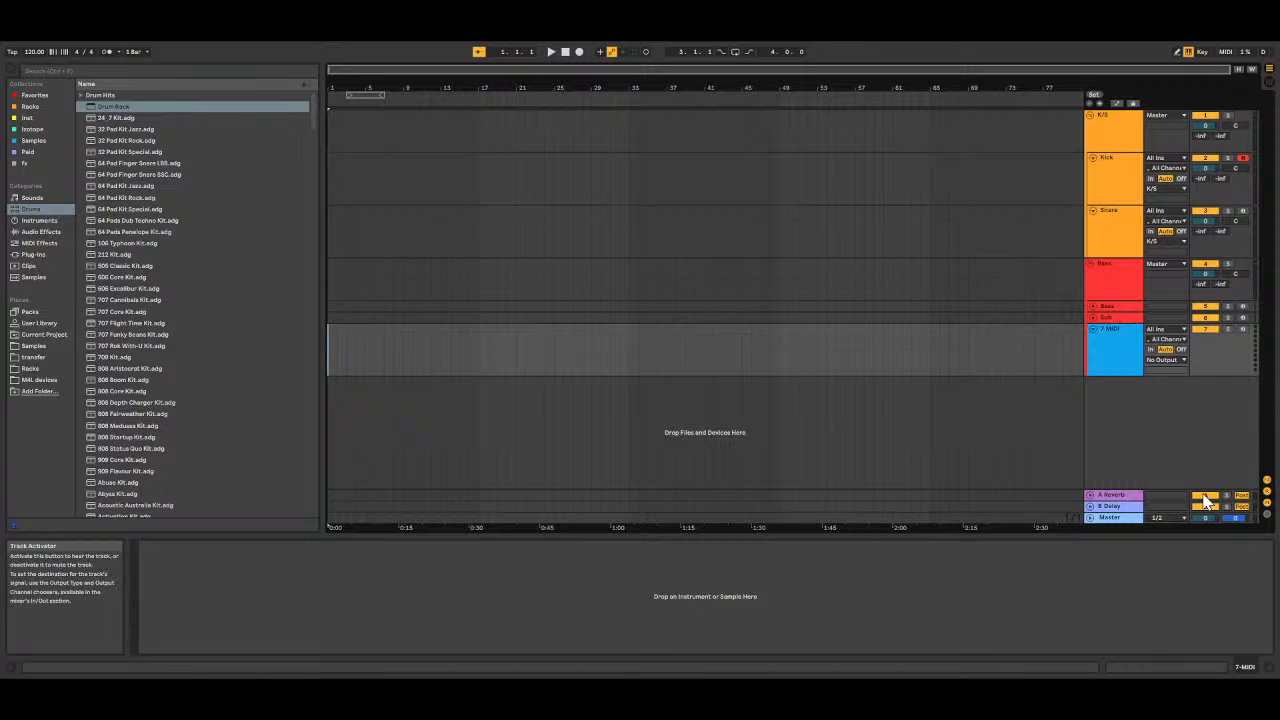
pyautogui.hotkey('ctrl', 'r')
pyautogui.write('Cords')
pyautogui.press('Return')
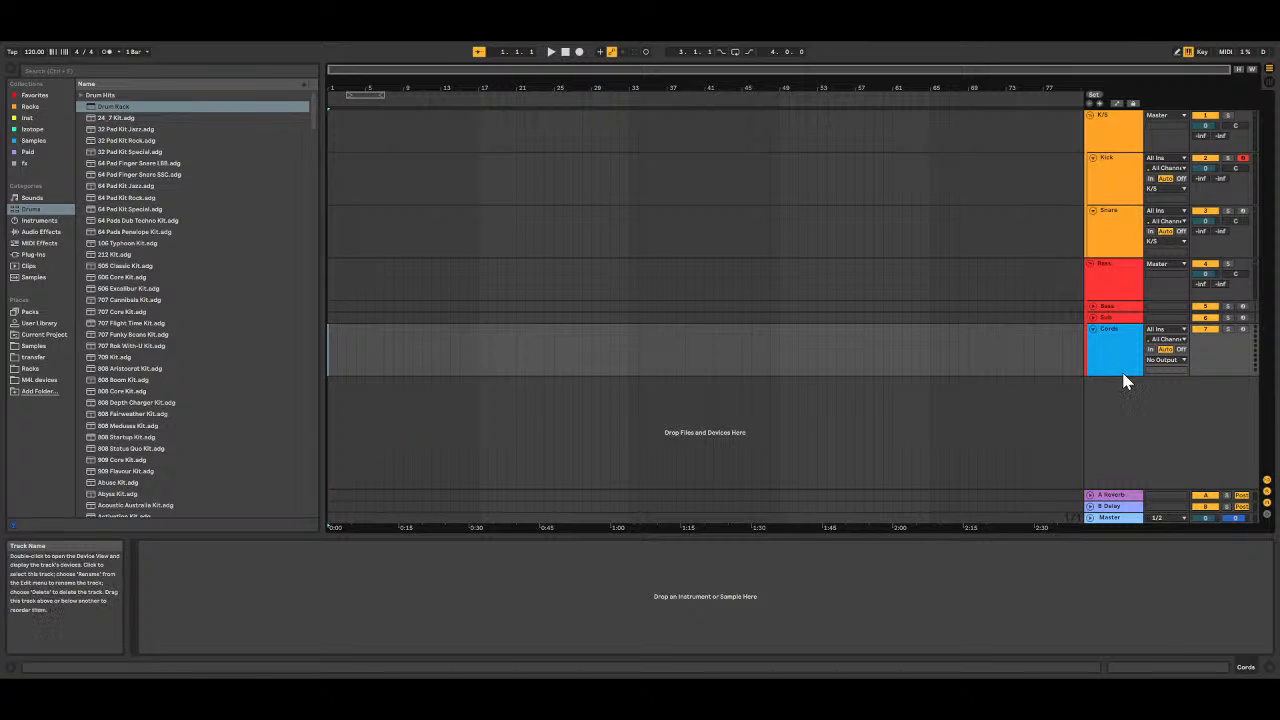
# Step: Take the Cords track out of the Bass group and duplicate it as a track named Melody
pyautogui.click(1107, 345)
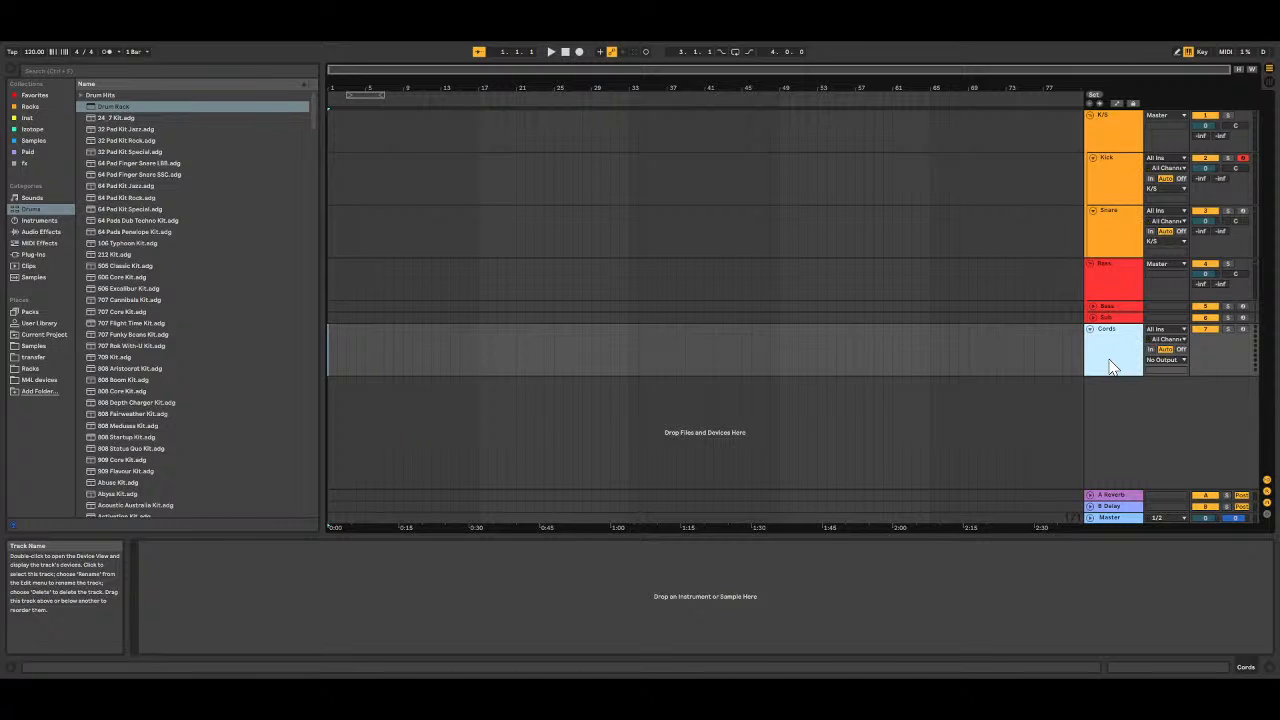
pyautogui.hotkey('ctrl', 'd')
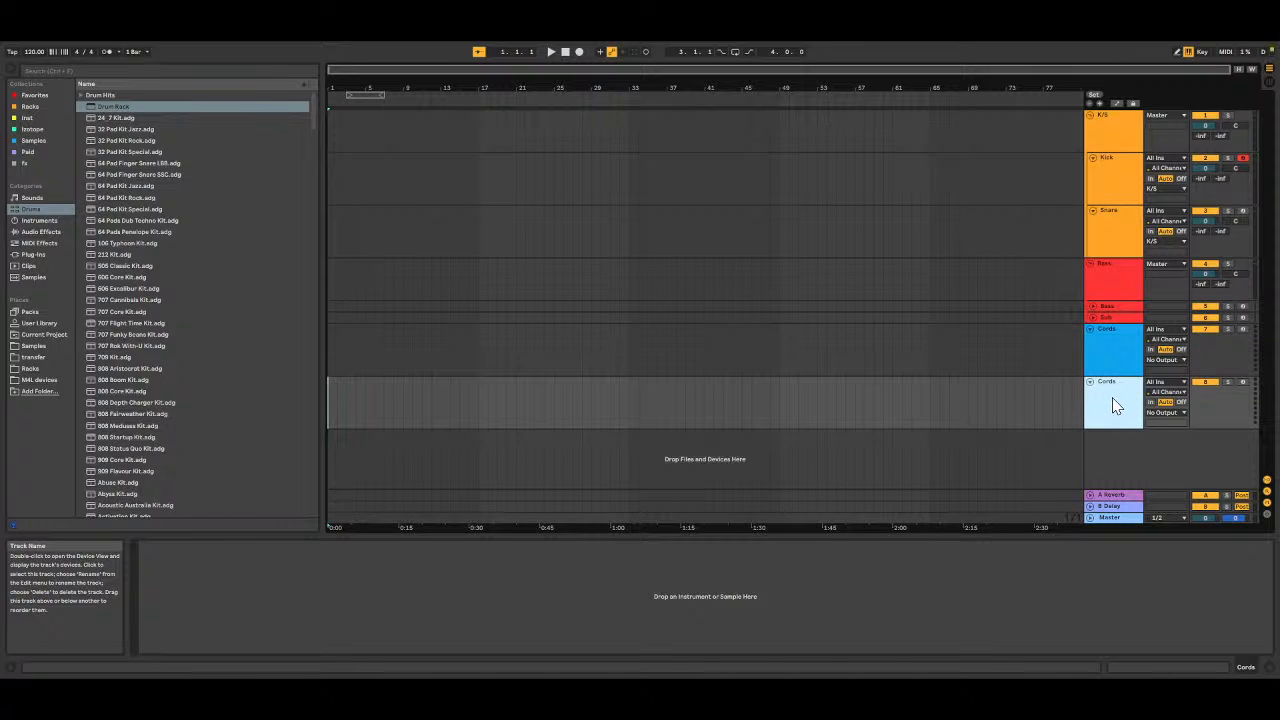
pyautogui.hotkey('ctrl', 'r')
pyautogui.write('Me')
pyautogui.press('Return')
# Step: Duplicate the Melody track and rename the copy Lead
pyautogui.hotkey('ctrl', 'd')
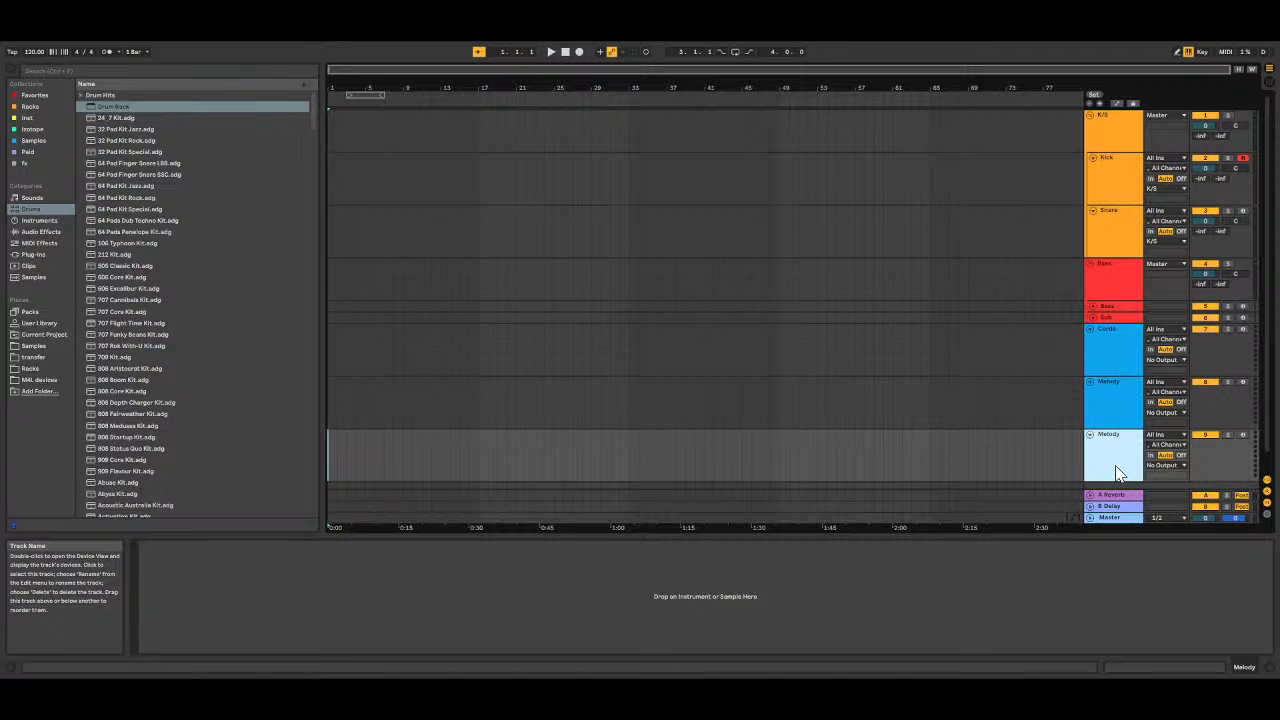
pyautogui.hotkey('ctrl', 'r')
pyautogui.write('Le')
pyautogui.press('Return')
# Step: Group the Cords, Melody and Lead tracks together
pyautogui.click(1117, 358)
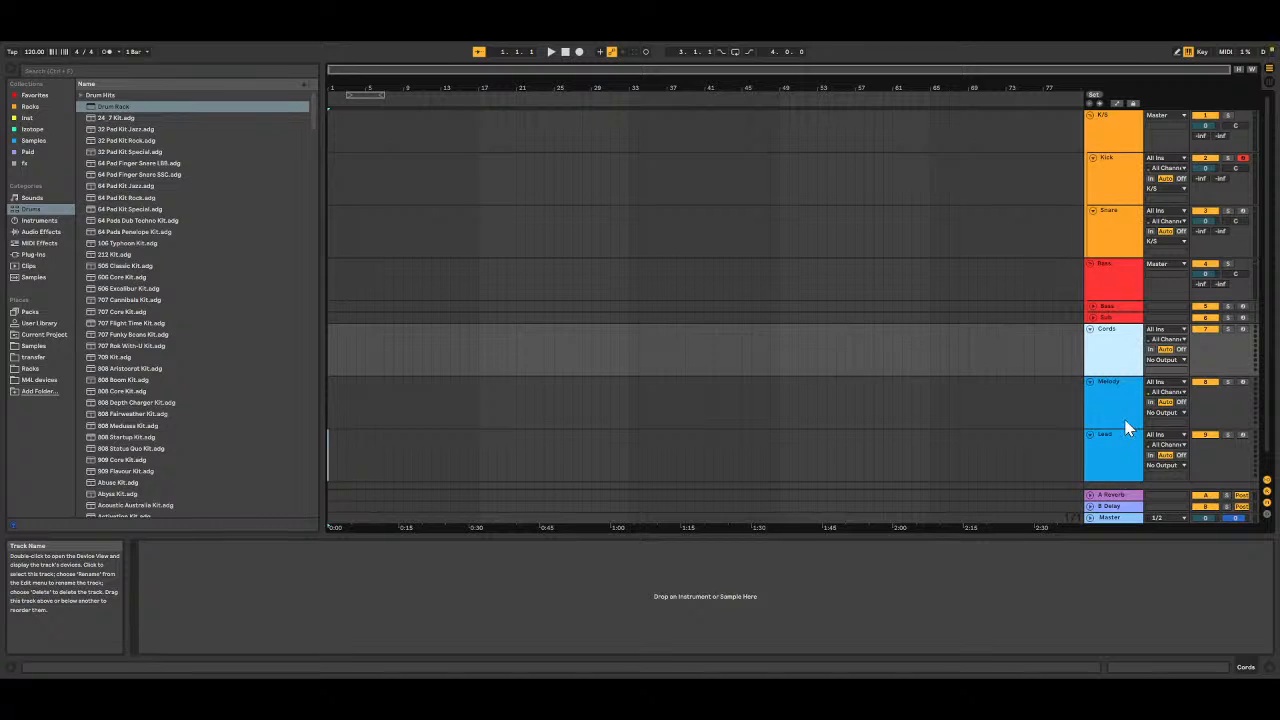
pyautogui.click(1102, 463)
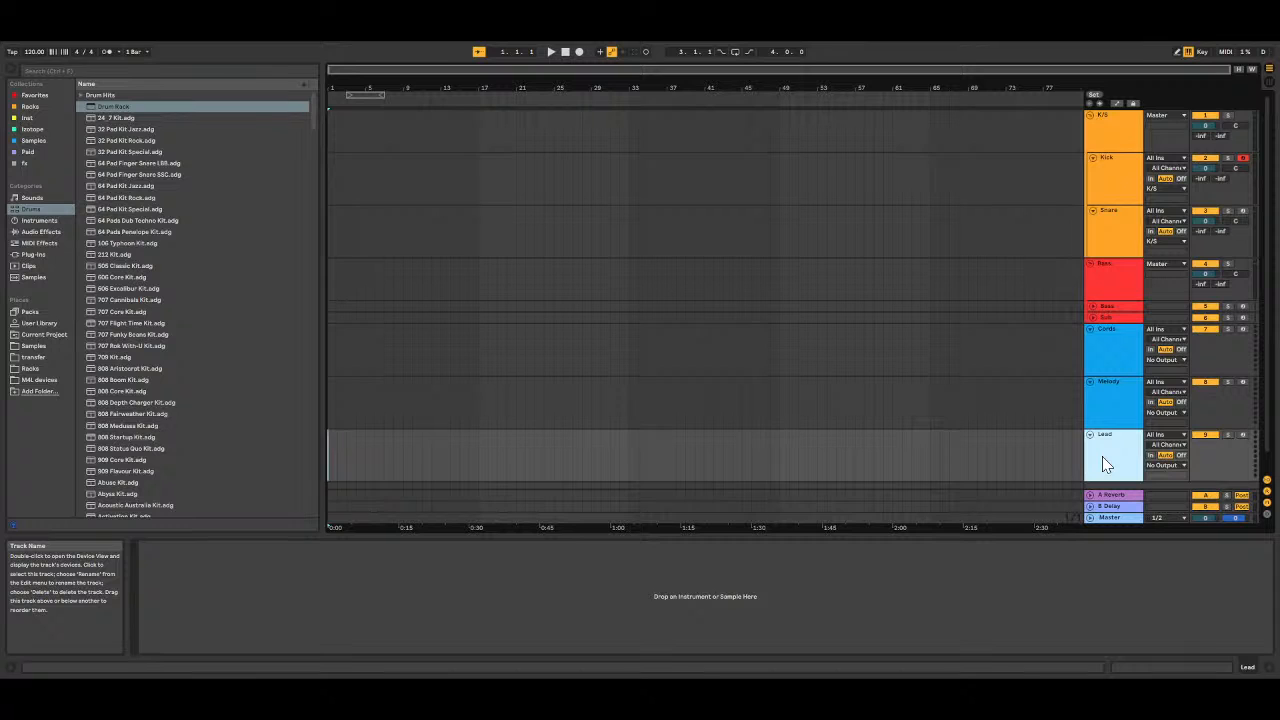
pyautogui.click(1130, 366)
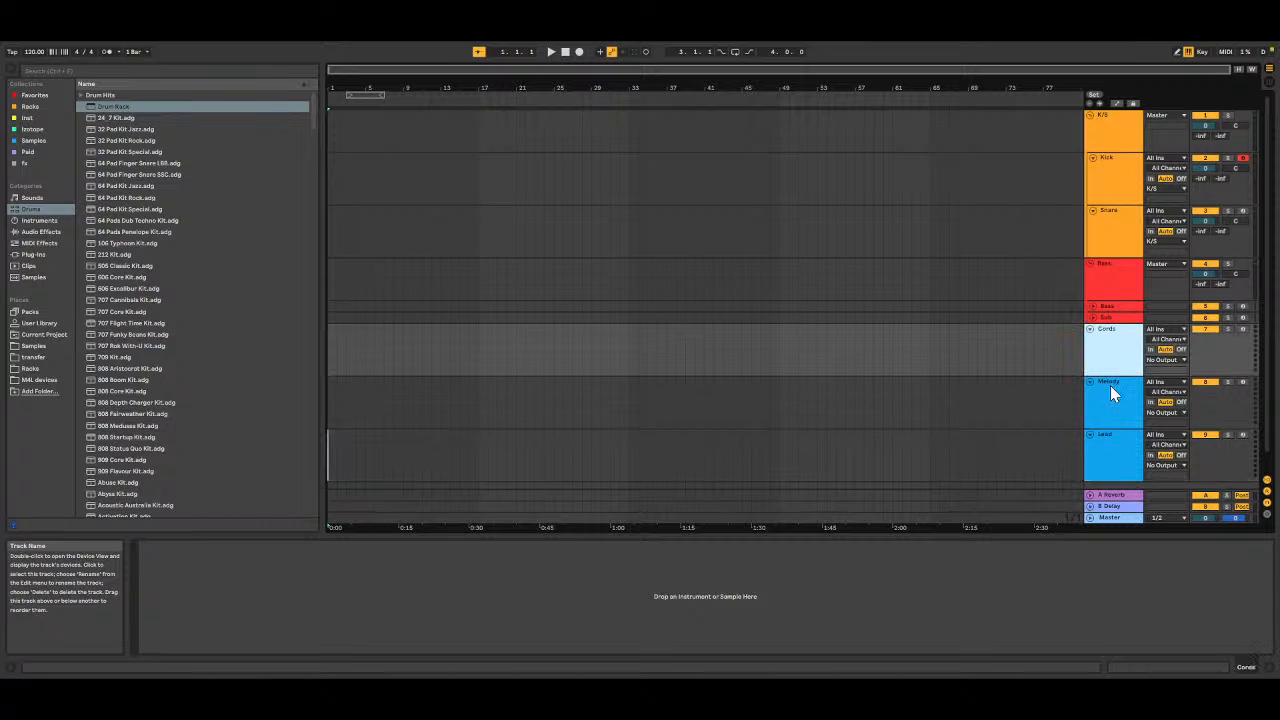
pyautogui.keyDown('shift'); pyautogui.click(1107, 467); pyautogui.keyUp('shift')
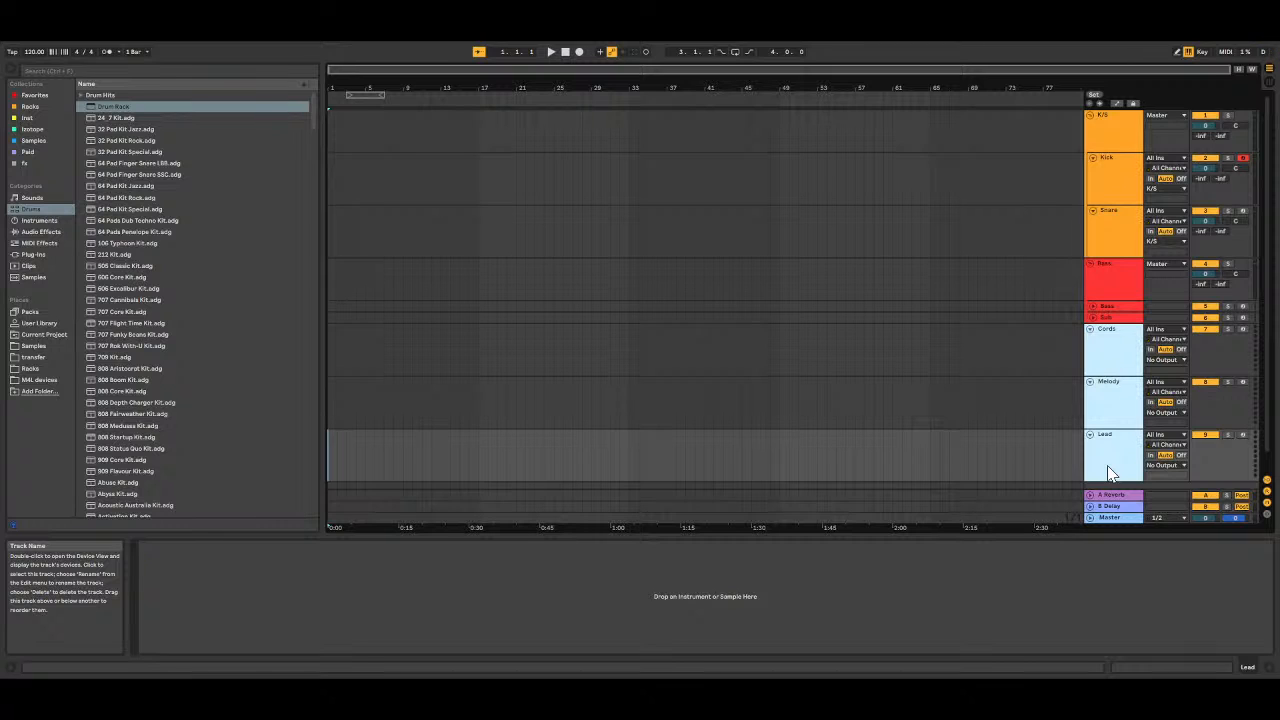
pyautogui.hotkey('ctrl', 'g')
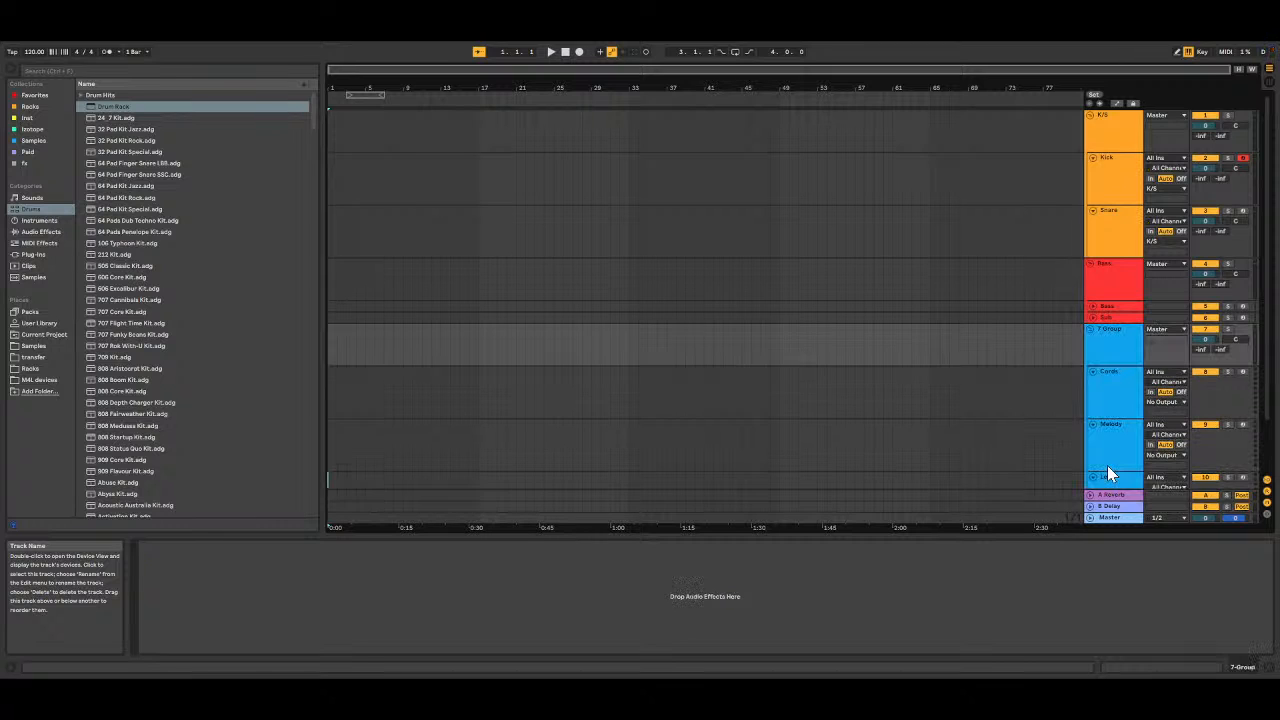
# Step: Rename the group holding the Cords, Melody and Lead tracks as not bass
pyautogui.click(1092, 329)
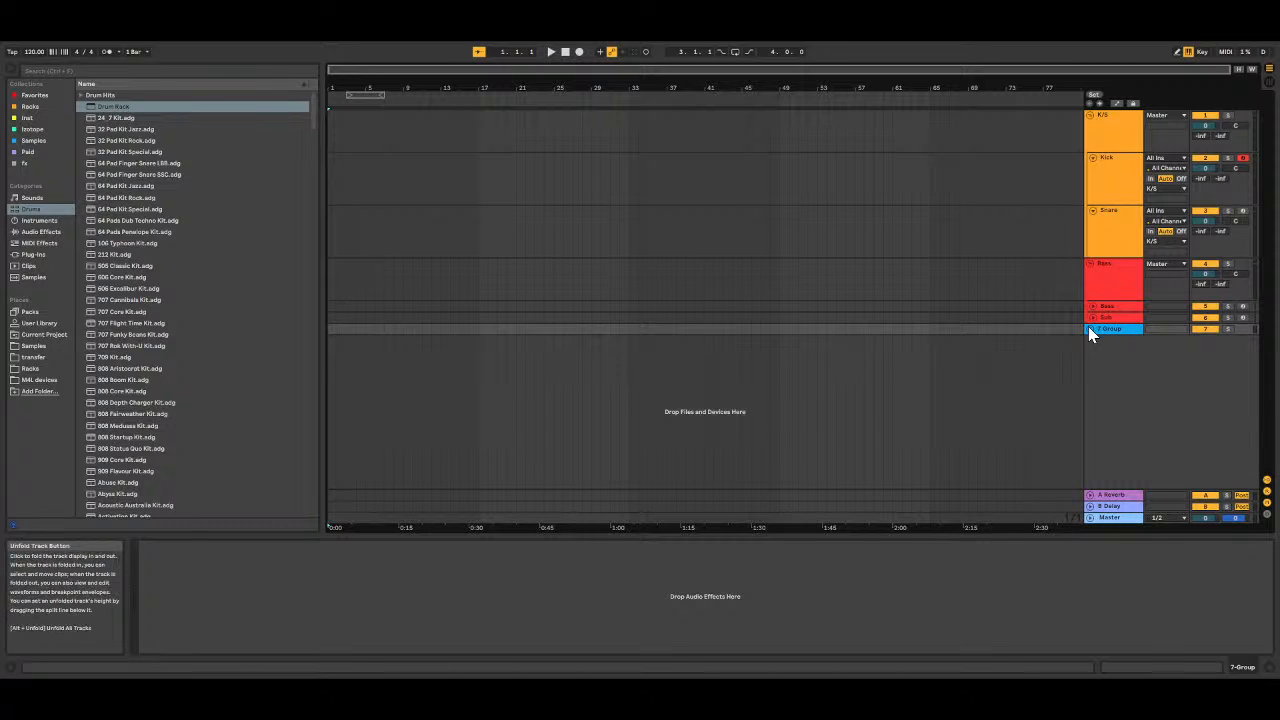
pyautogui.click(1090, 329)
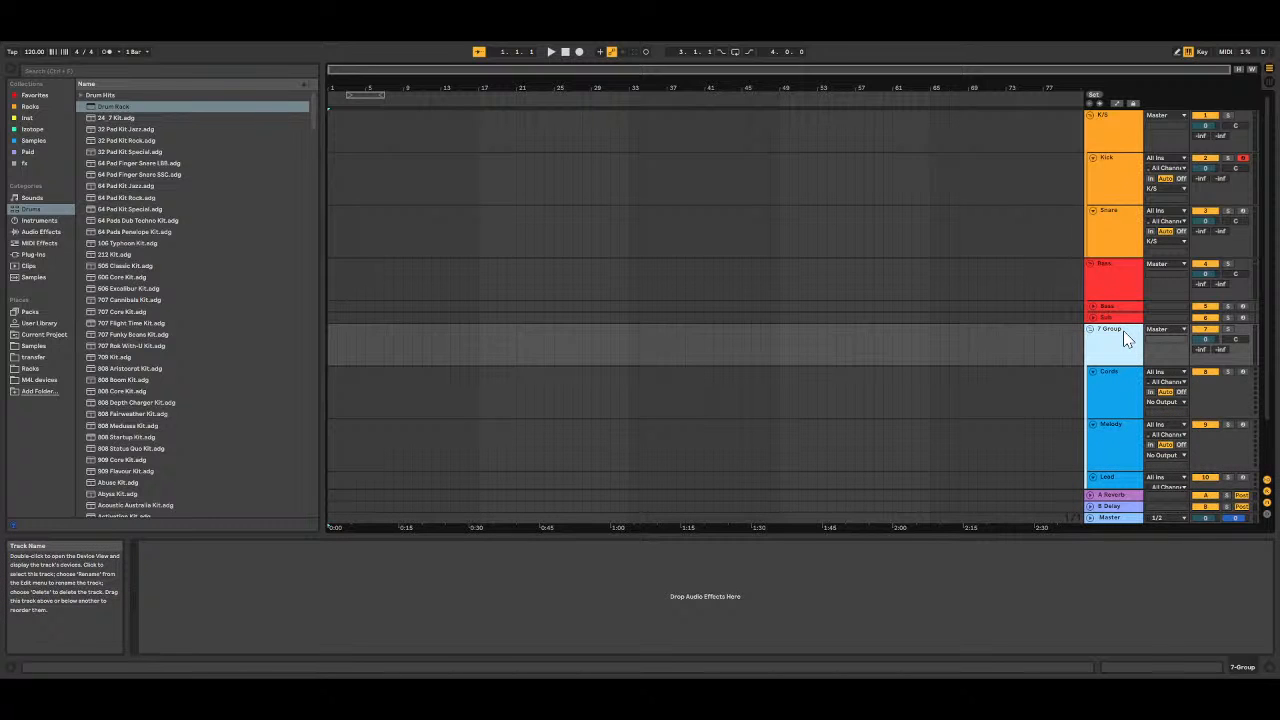
pyautogui.hotkey('ctrl', 'r')
pyautogui.write('not bass')
pyautogui.press('Return')
# Step: Fold the not bass group and the Bass group so their inner tracks are hidden
pyautogui.click(1090, 329)
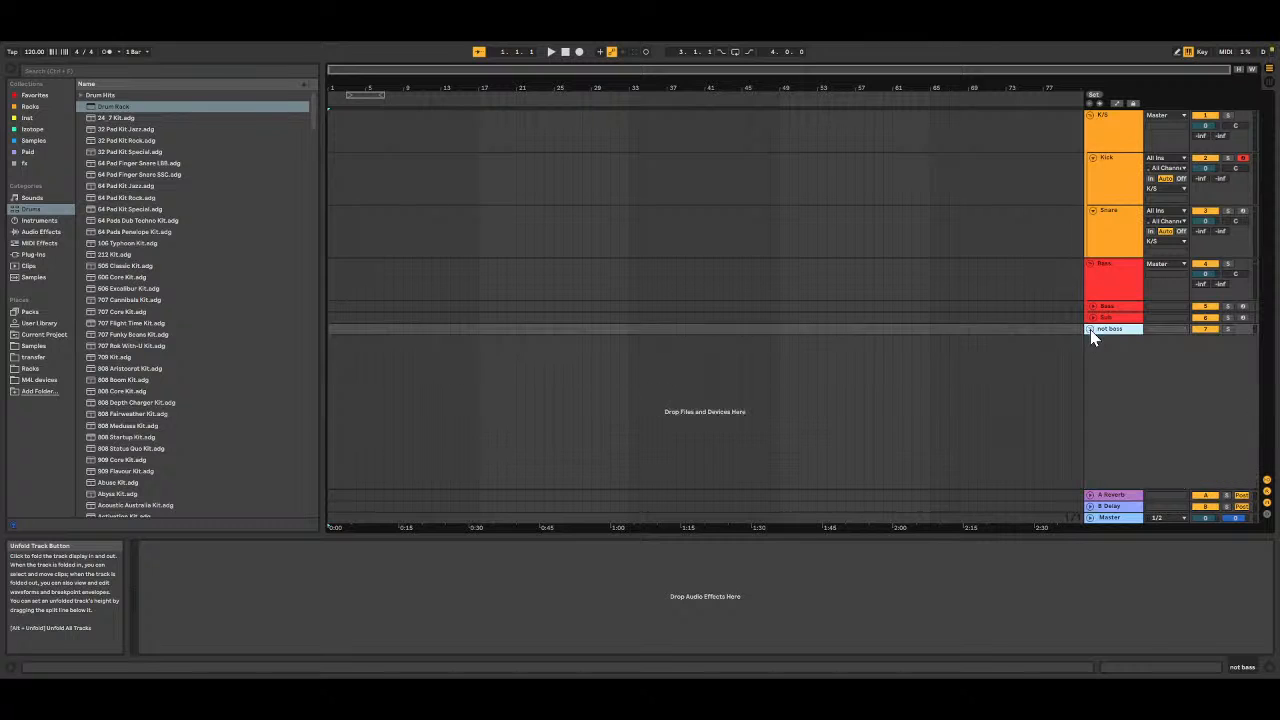
pyautogui.click(1090, 329)
pyautogui.click(1090, 330)
pyautogui.click(1090, 330)
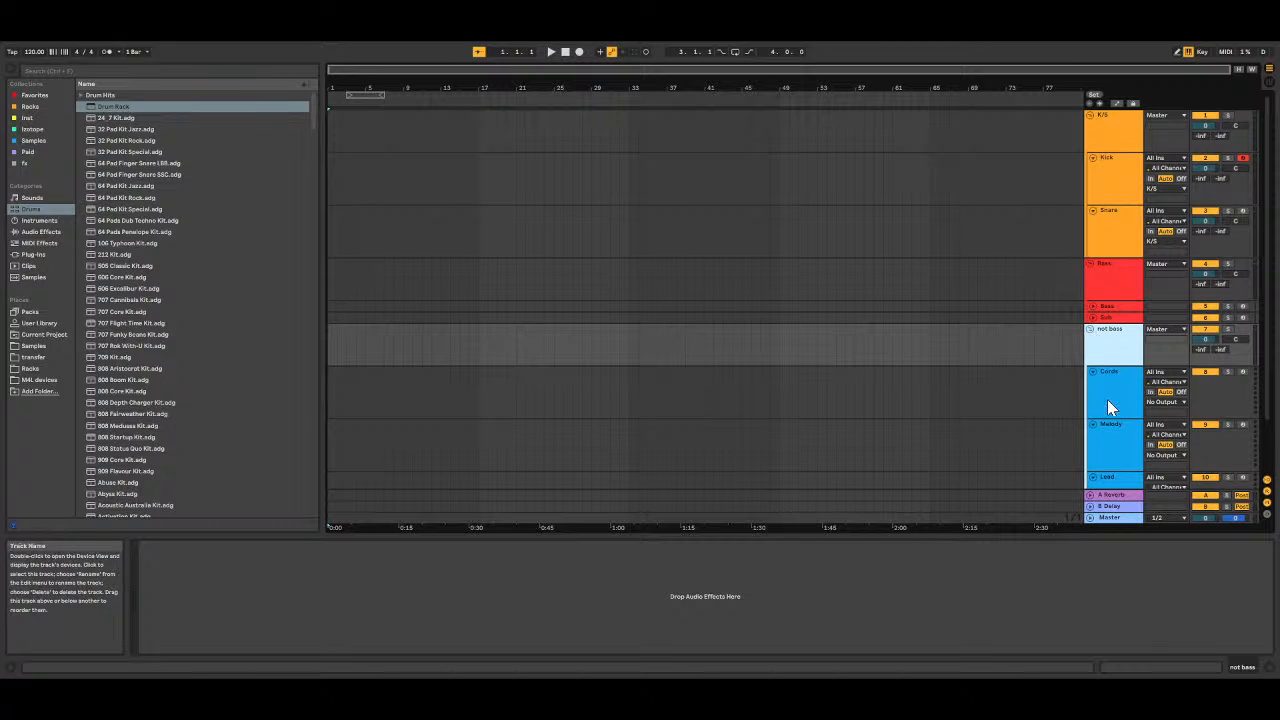
pyautogui.click(1090, 330)
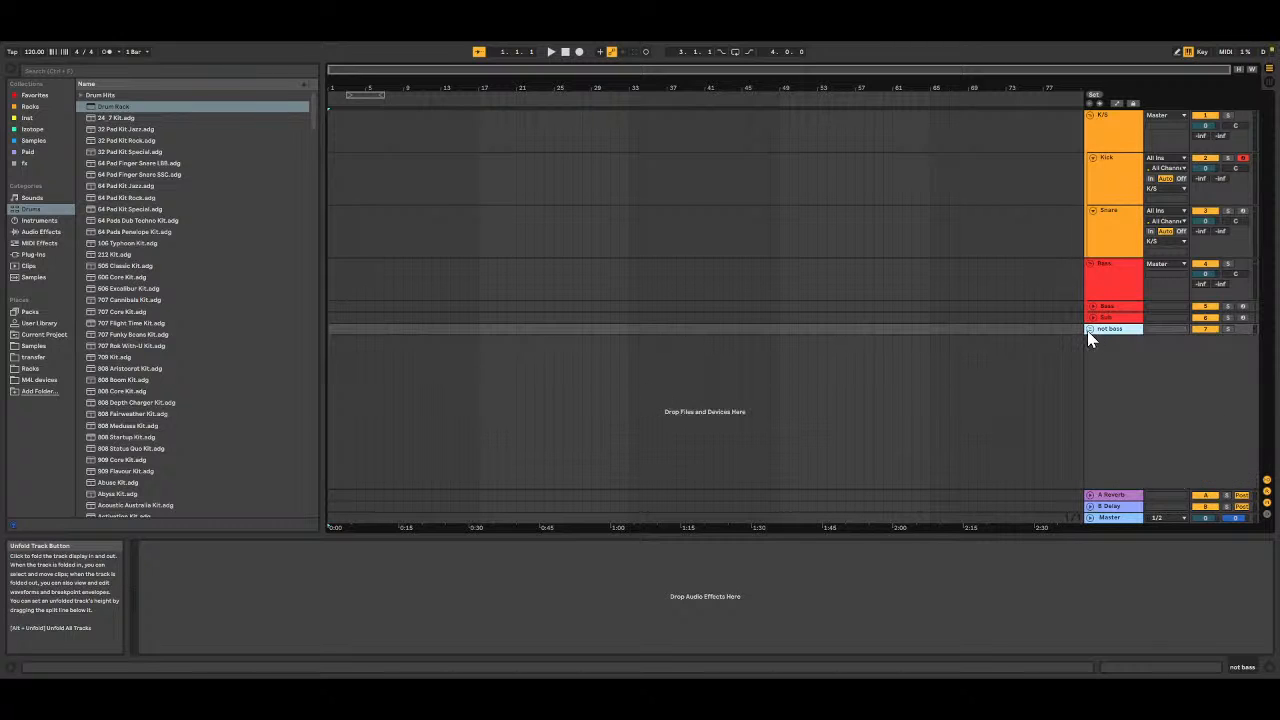
pyautogui.click(1090, 330)
pyautogui.scroll(-3, 1108, 369)
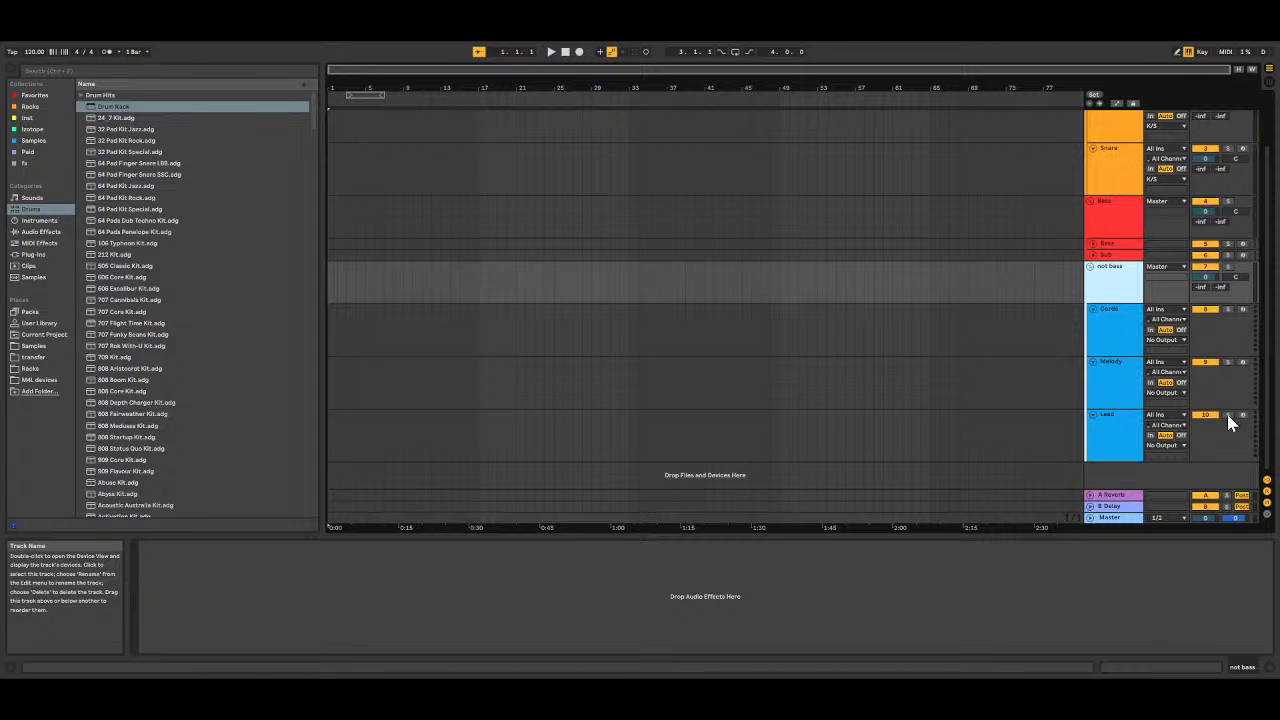
pyautogui.click(1089, 266)
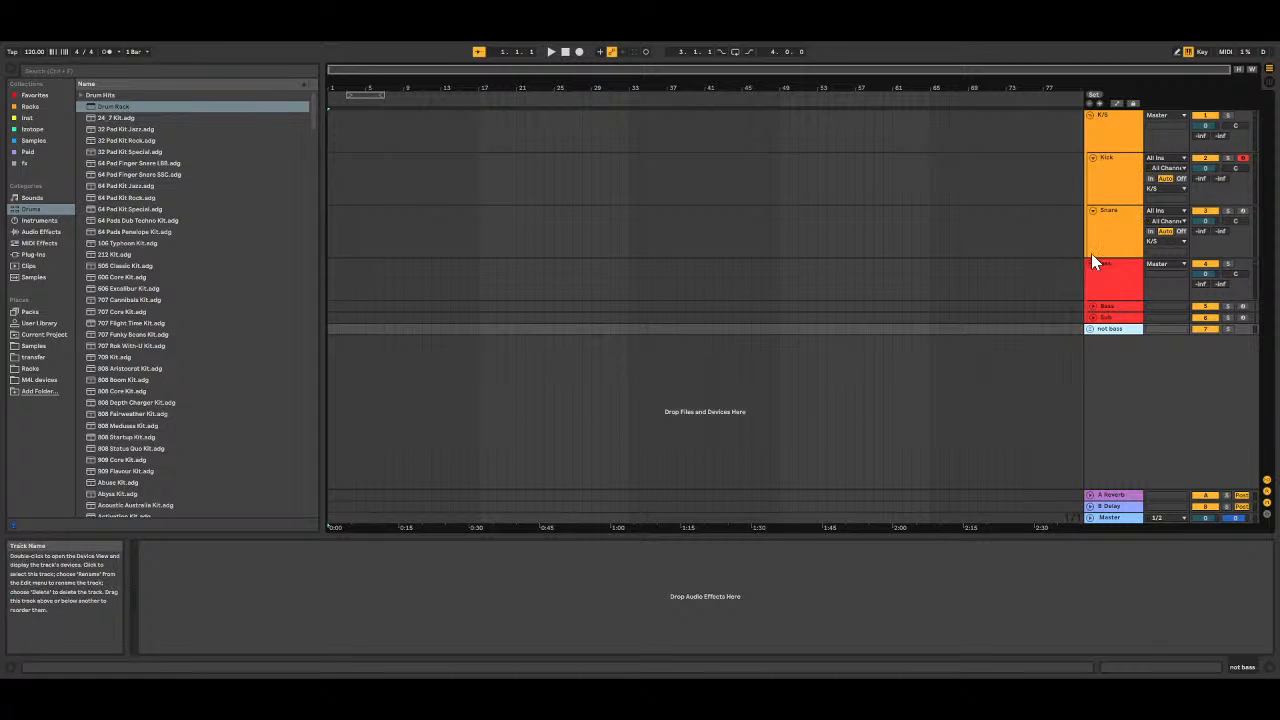
pyautogui.click(1090, 264)
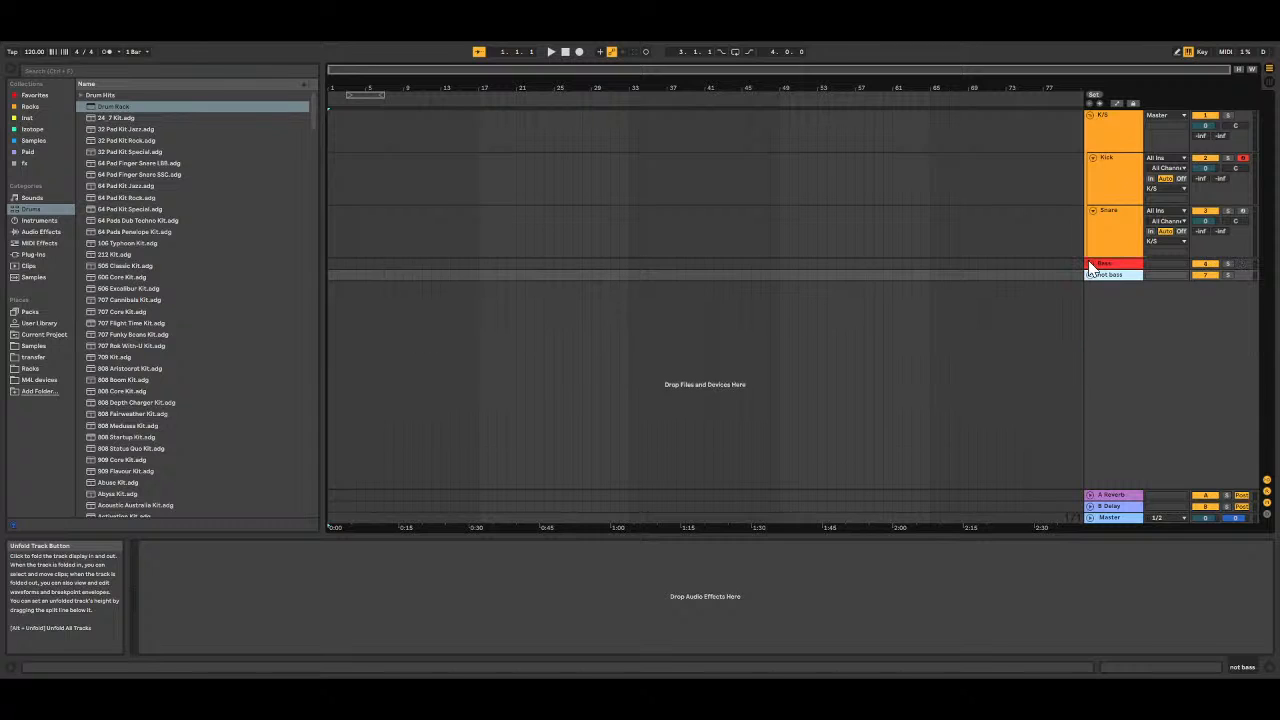
# Step: Combine the folded Bass and not bass groups into one outer group
pyautogui.click(1117, 265)
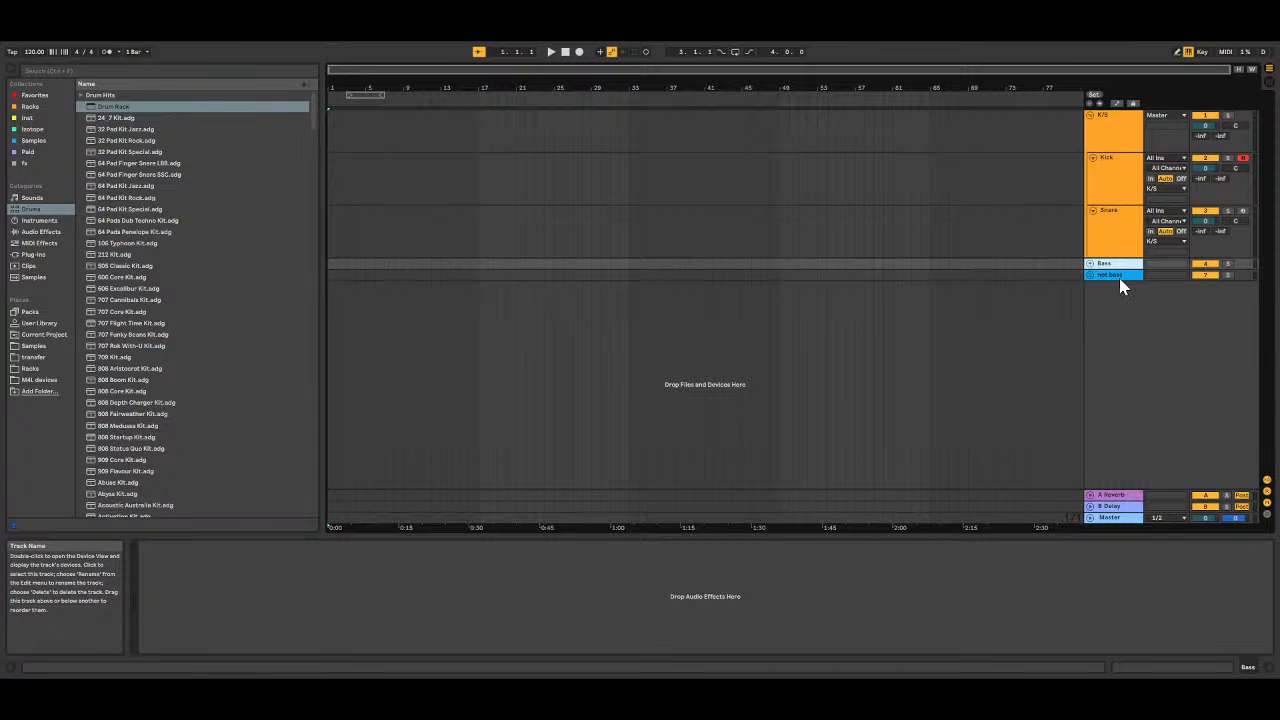
pyautogui.click(1089, 264)
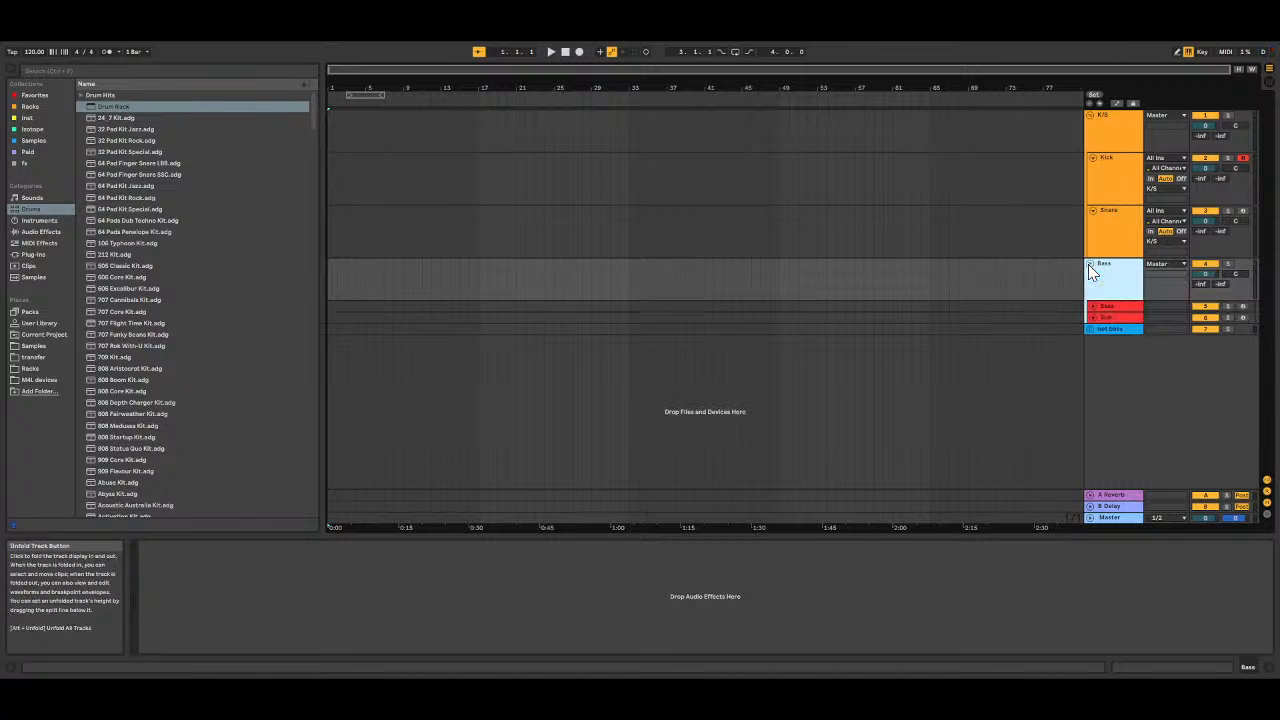
pyautogui.click(1089, 264)
pyautogui.click(1090, 275)
pyautogui.click(1090, 274)
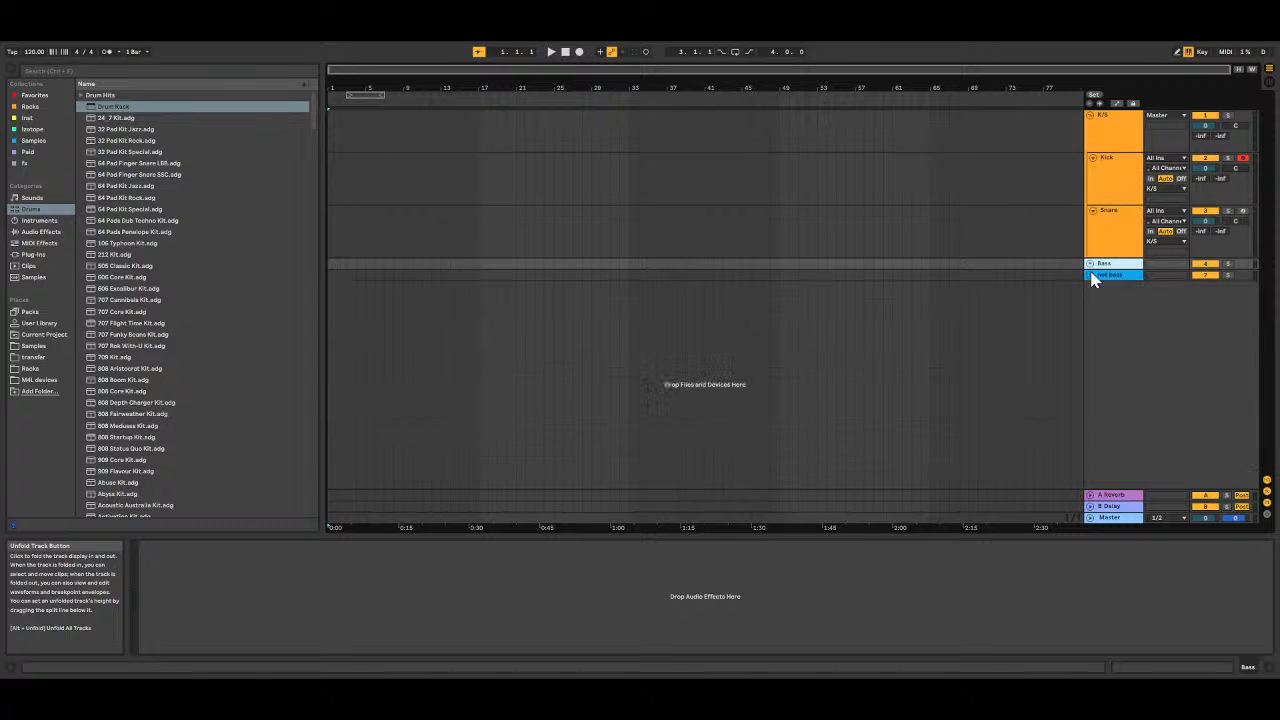
pyautogui.click(1126, 277)
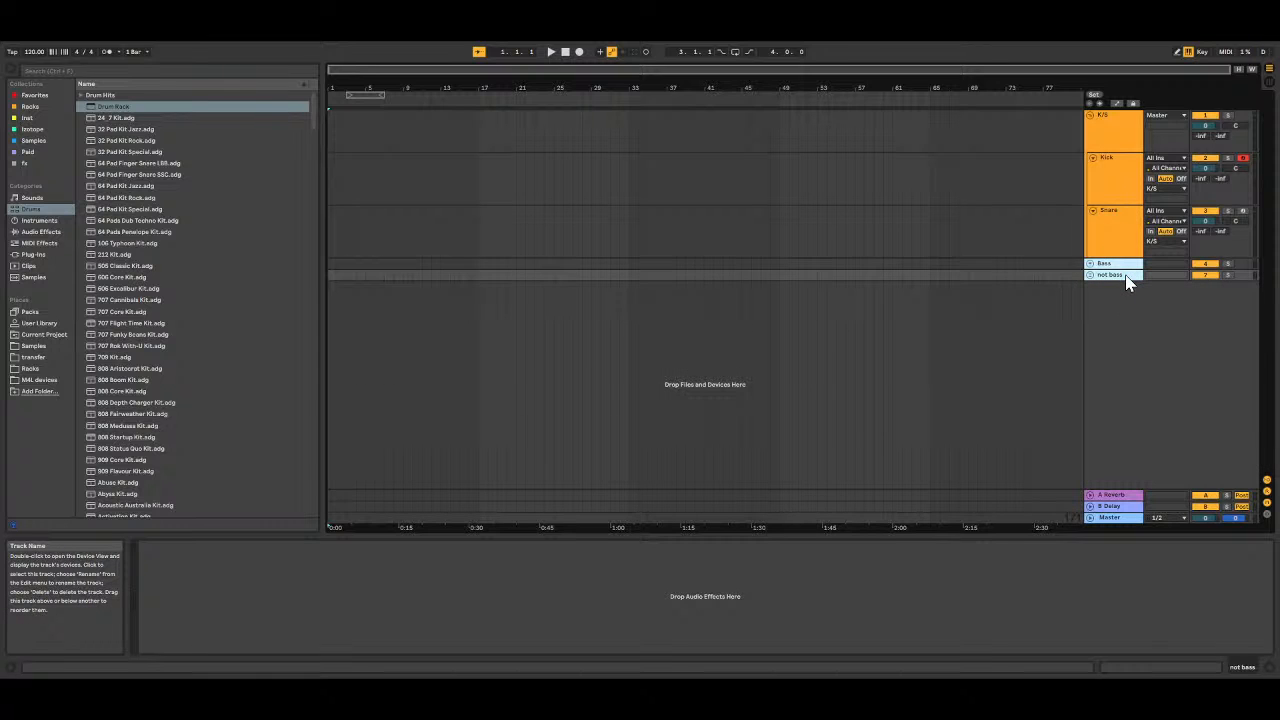
pyautogui.hotkey('ctrl', 'g')
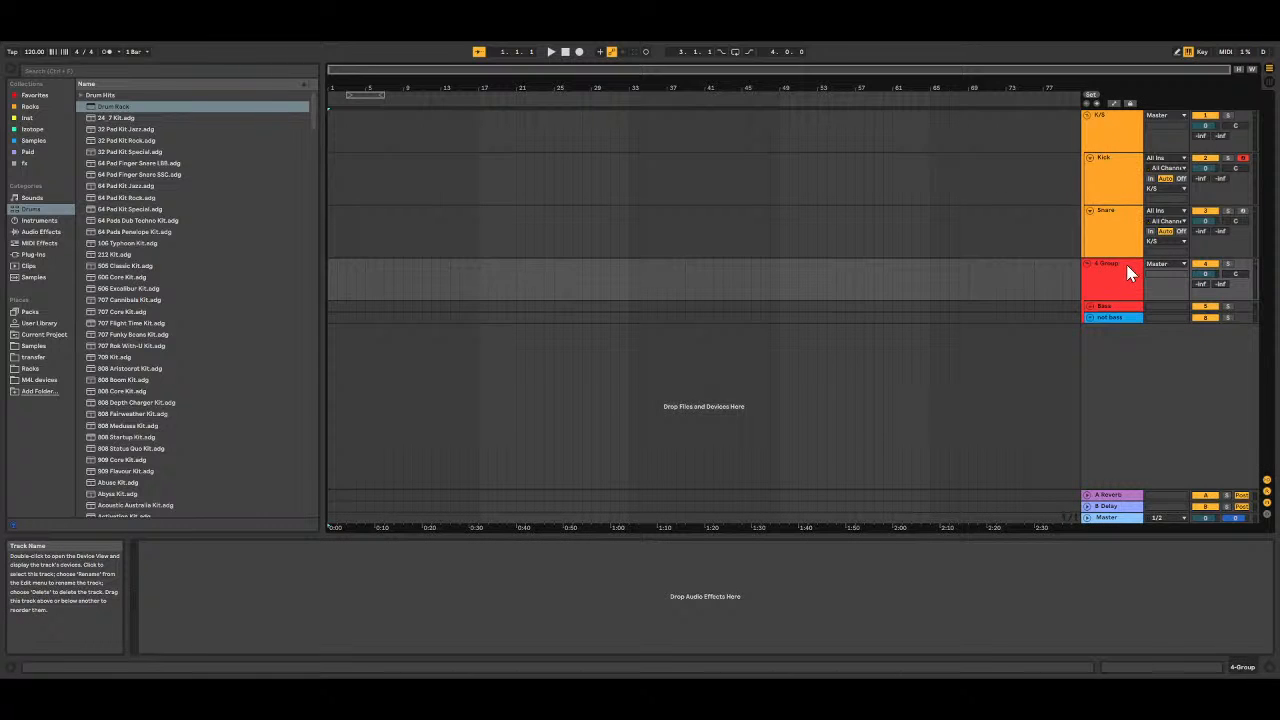
# Step: Change the colour of the outer group holding Bass and not bass to purple, and select that group
pyautogui.click(1125, 274)
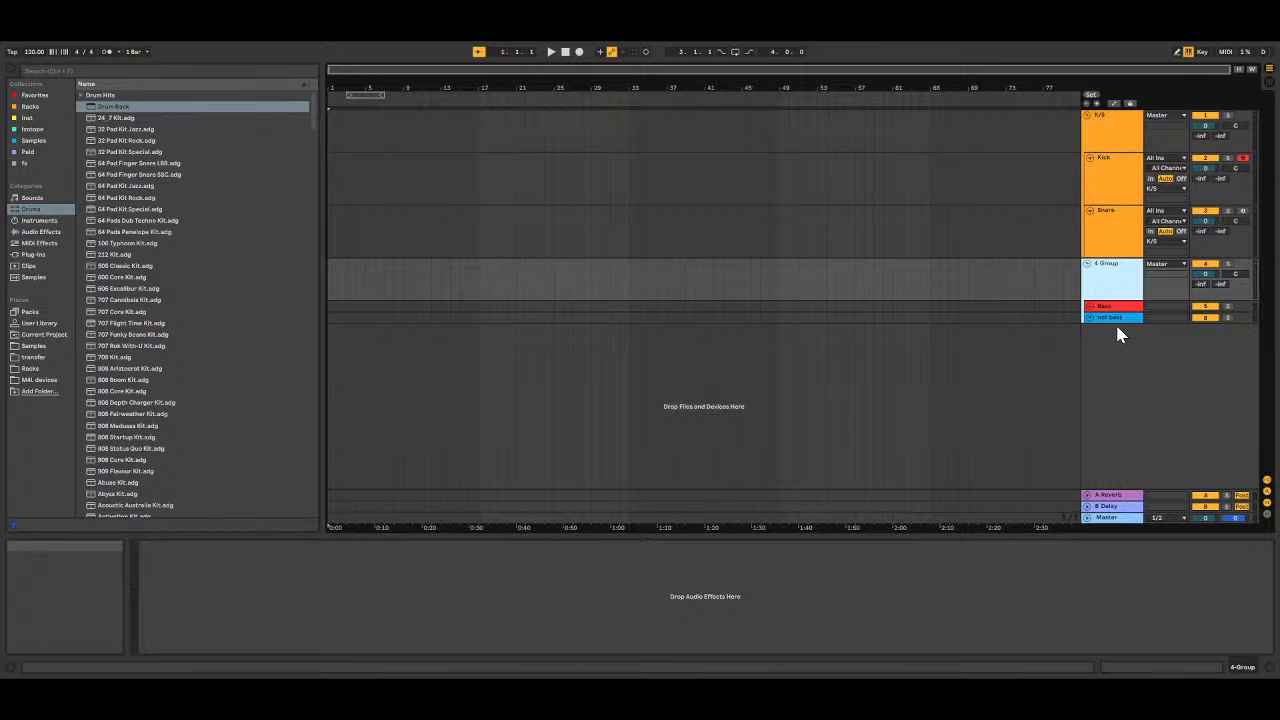
pyautogui.click(1238, 420)
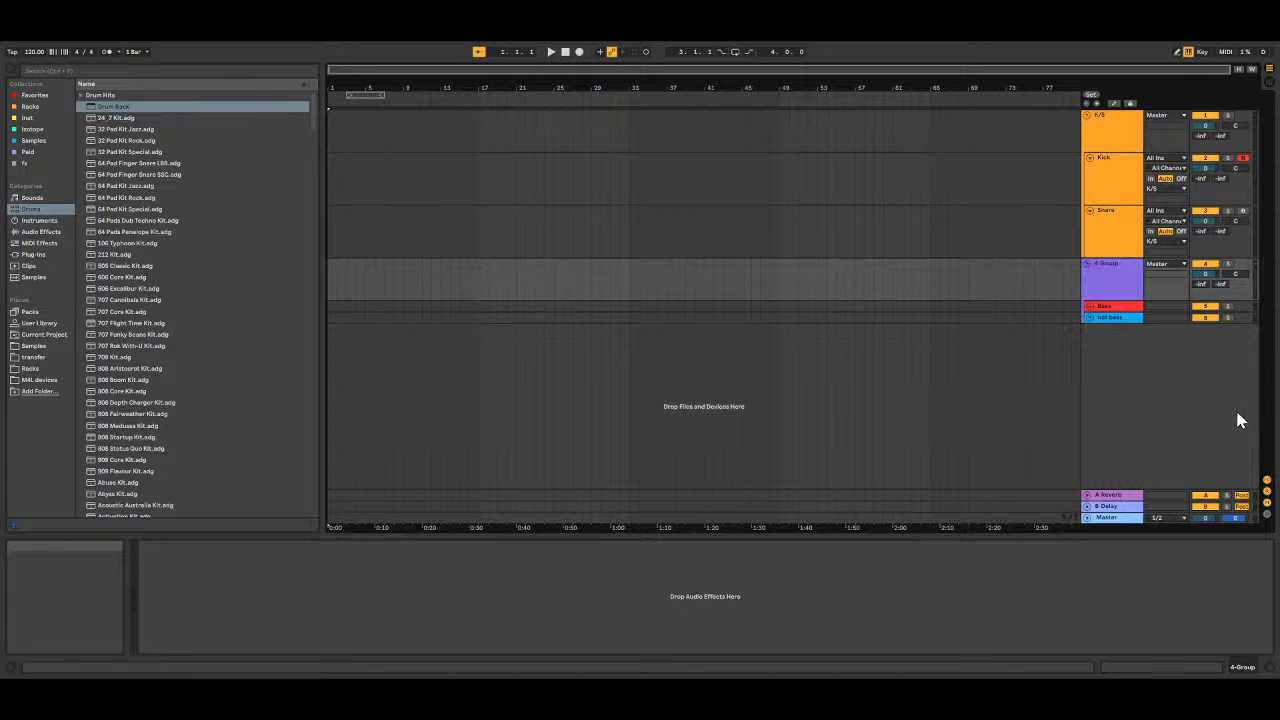
pyautogui.click(1114, 266)
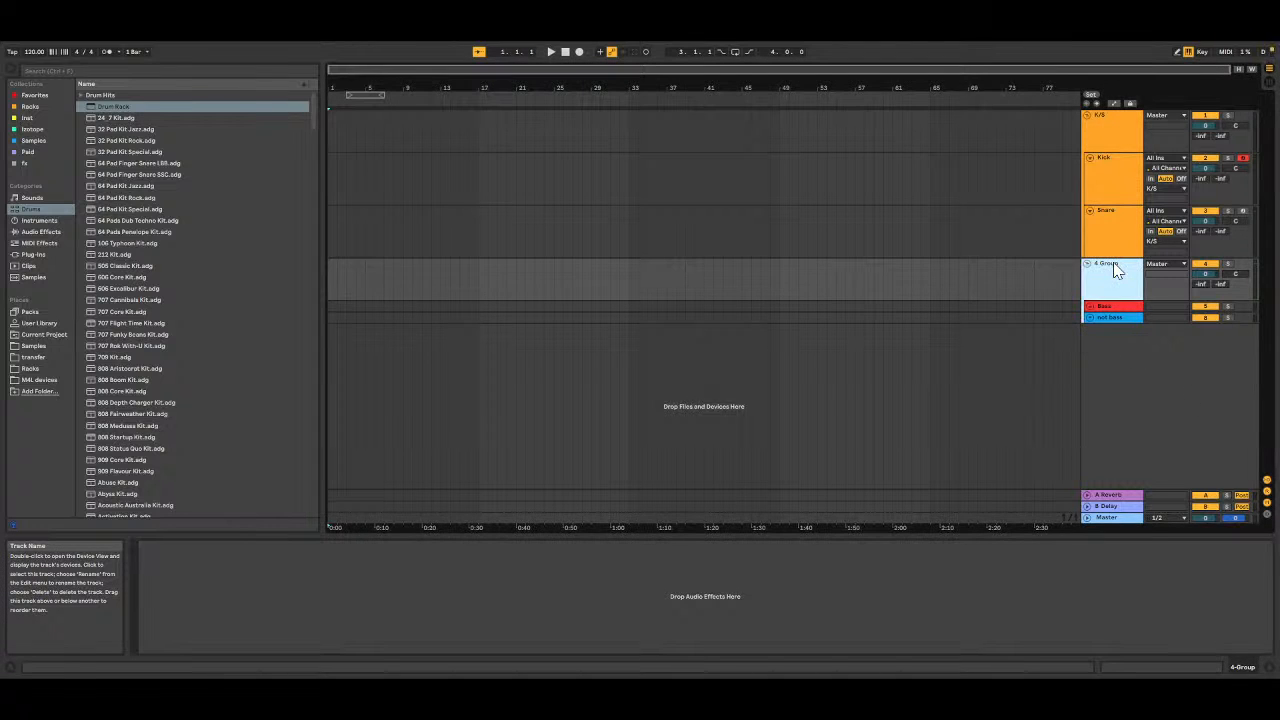
# Step: Rename the purple outer group as Not K/S and unfold the Bass and not bass groups inside it
pyautogui.hotkey('ctrl', 'r')
pyautogui.press('BackSpace')
pyautogui.click(1089, 306)
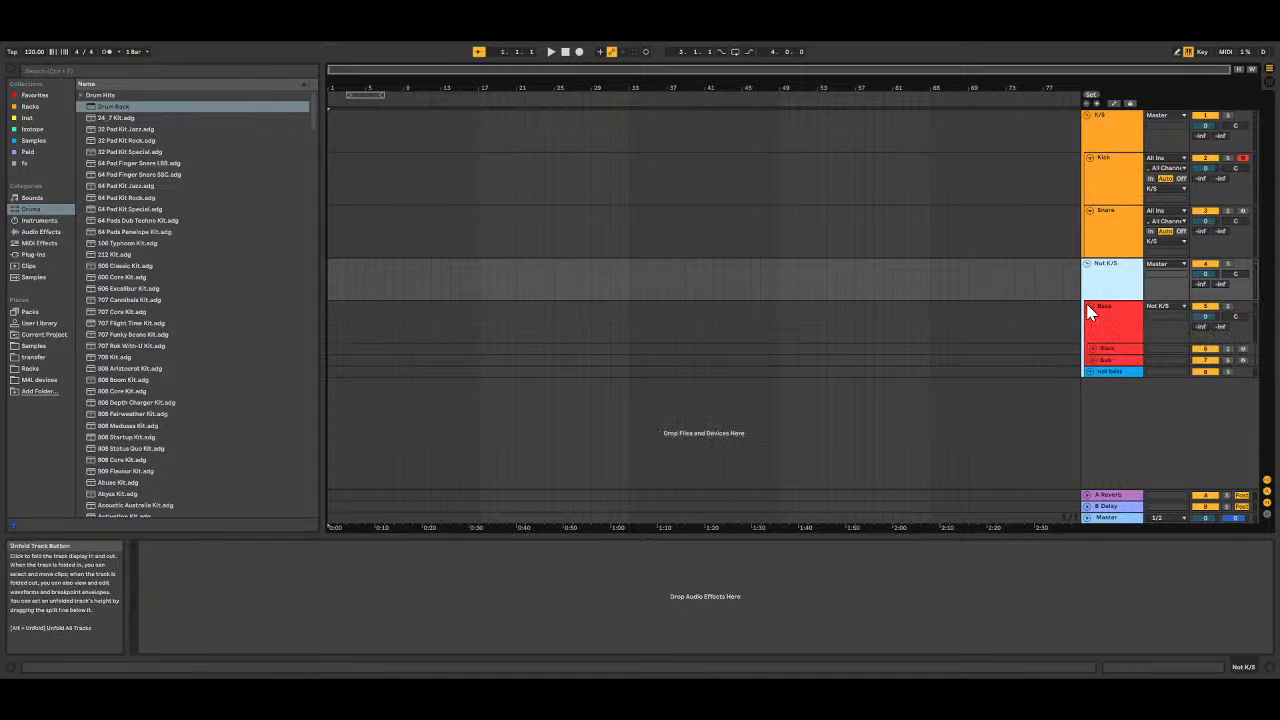
pyautogui.click(1090, 371)
# Step: Review the nested track layout from the K/S group down to the Lead track, checking group names, colours and output routing
pyautogui.scroll(-3, 1089, 377)
pyautogui.scroll(3, 1089, 377)
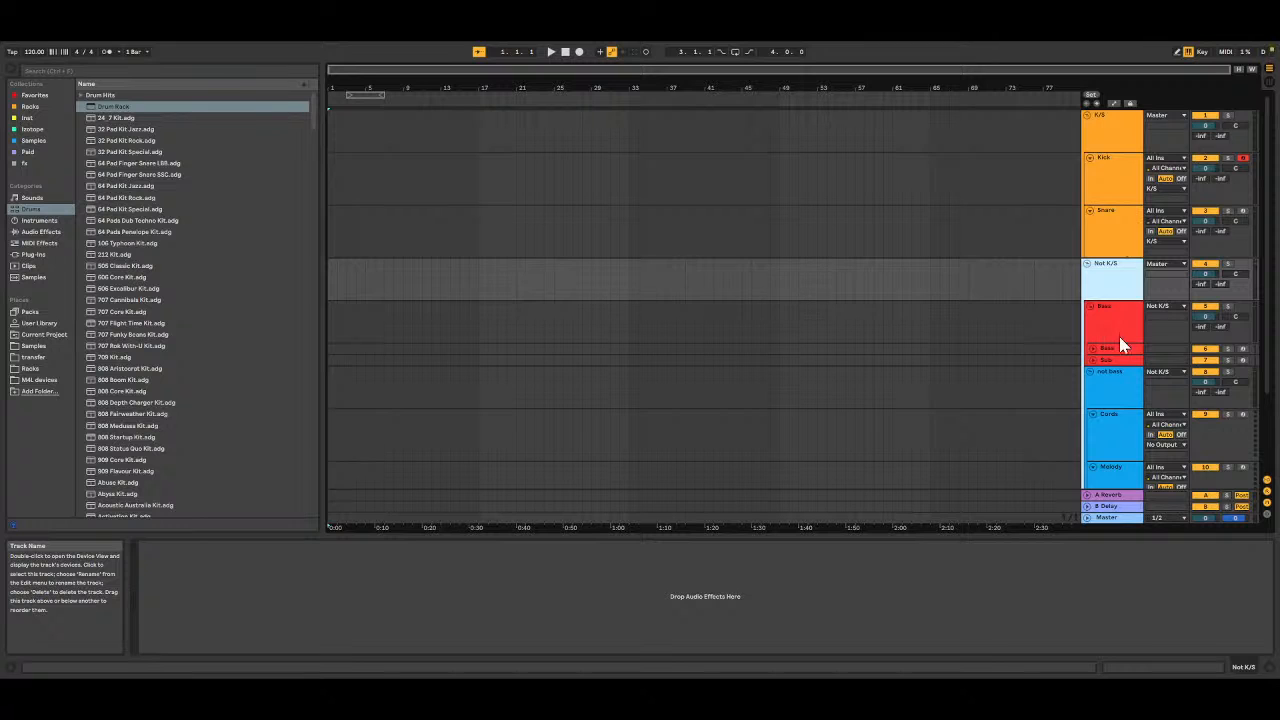
pyautogui.scroll(-2, 1105, 260)
pyautogui.scroll(-1, 1100, 463)
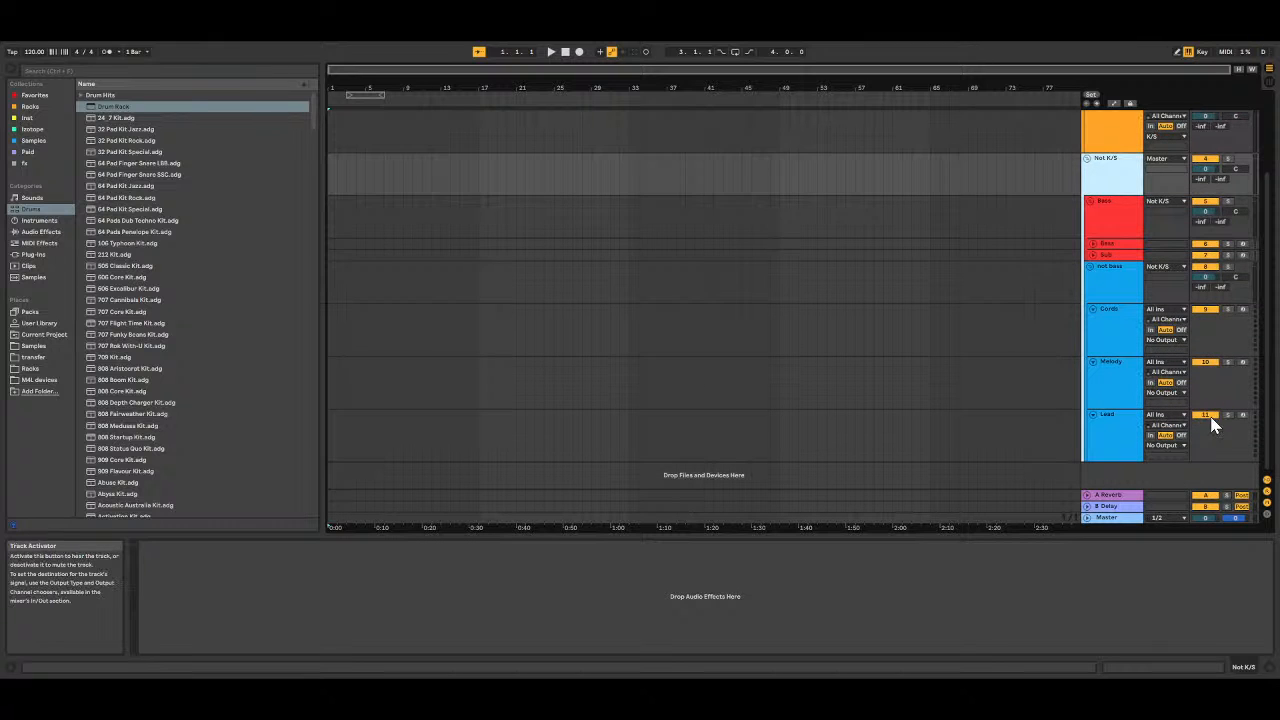
pyautogui.scroll(2, 1151, 277)
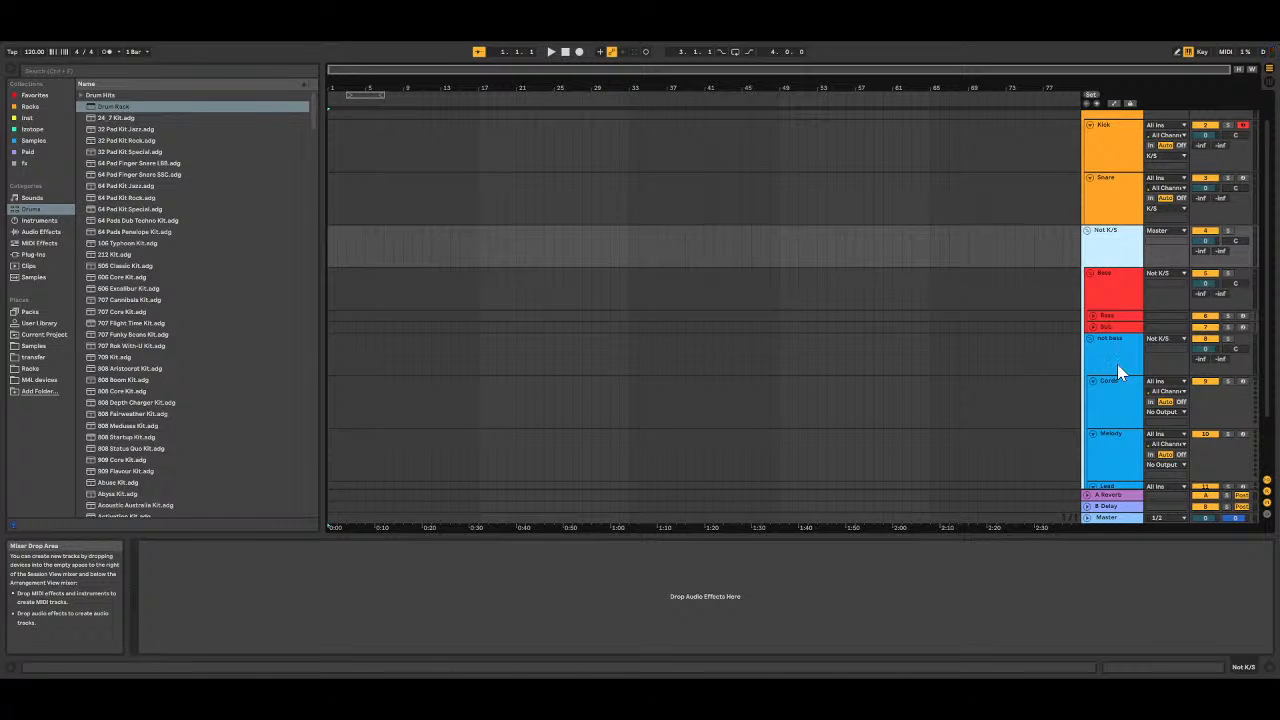
pyautogui.scroll(-2, 1117, 364)
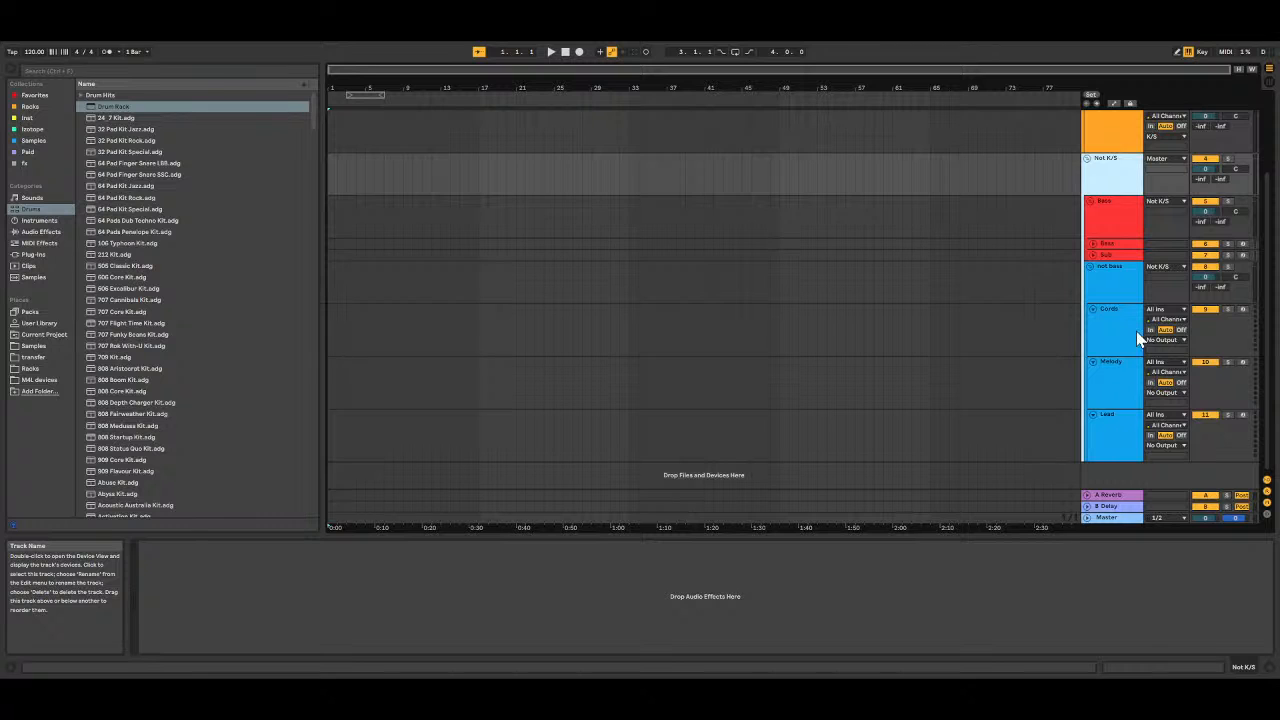
pyautogui.scroll(3, 1106, 335)
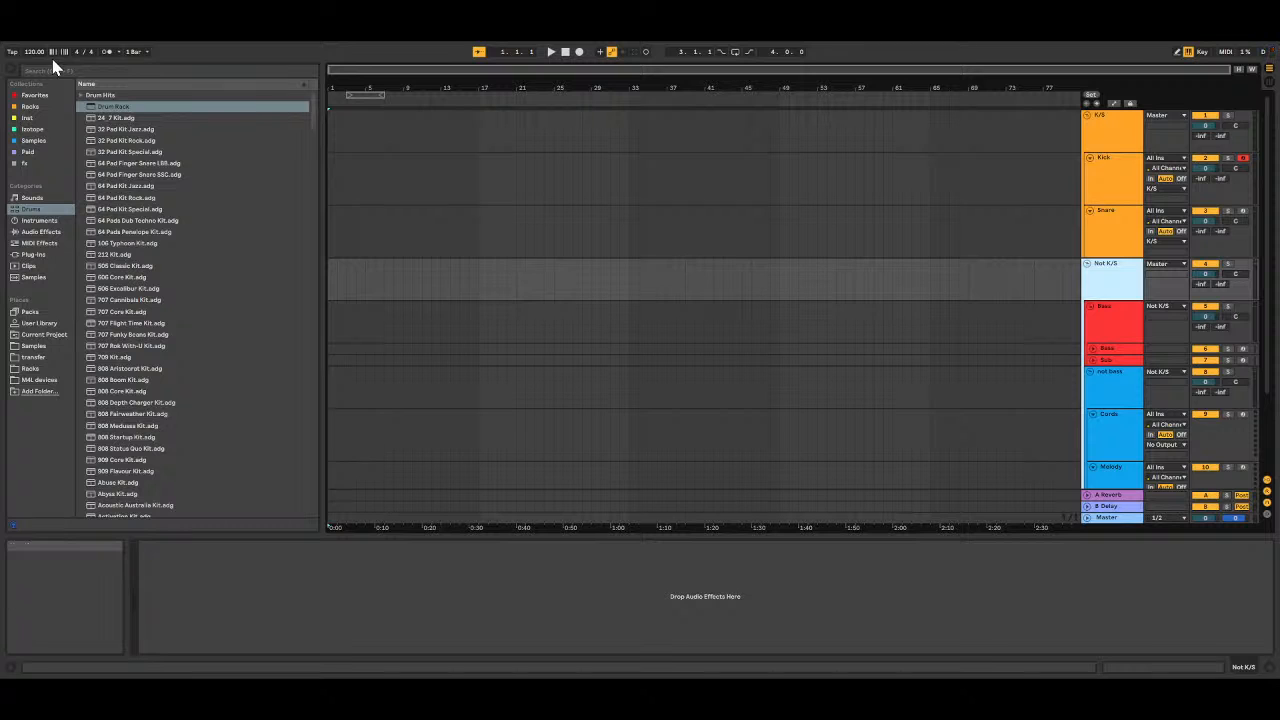
pyautogui.hotkey('ctrl', 'n')
pyautogui.scroll(-3, 1102, 307)
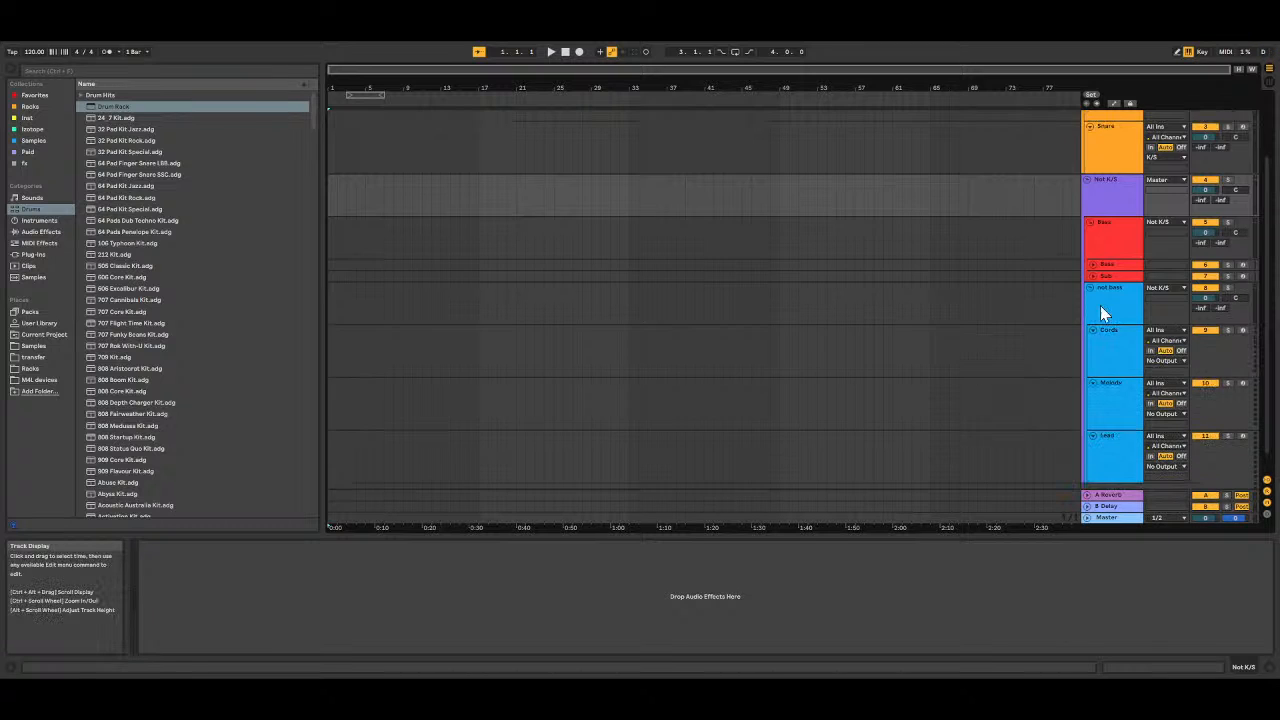
pyautogui.scroll(2, 1075, 388)
pyautogui.scroll(-2, 1075, 388)
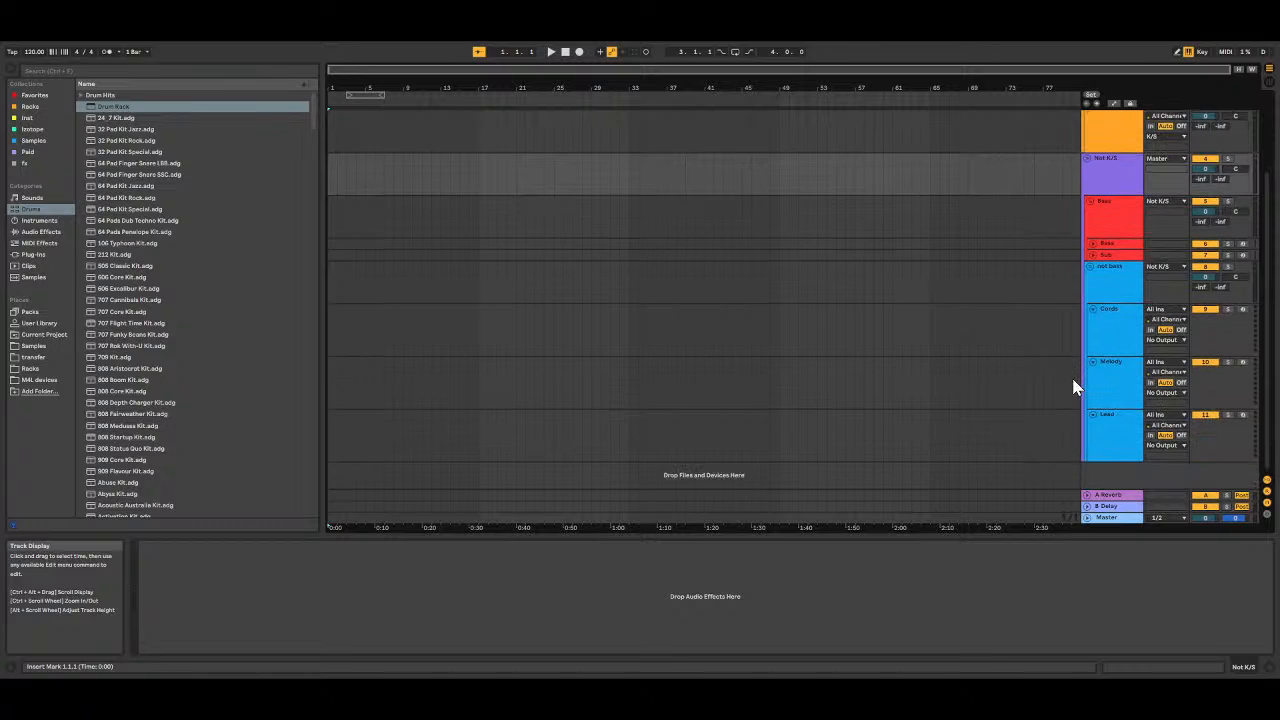
pyautogui.scroll(2, 1066, 383)
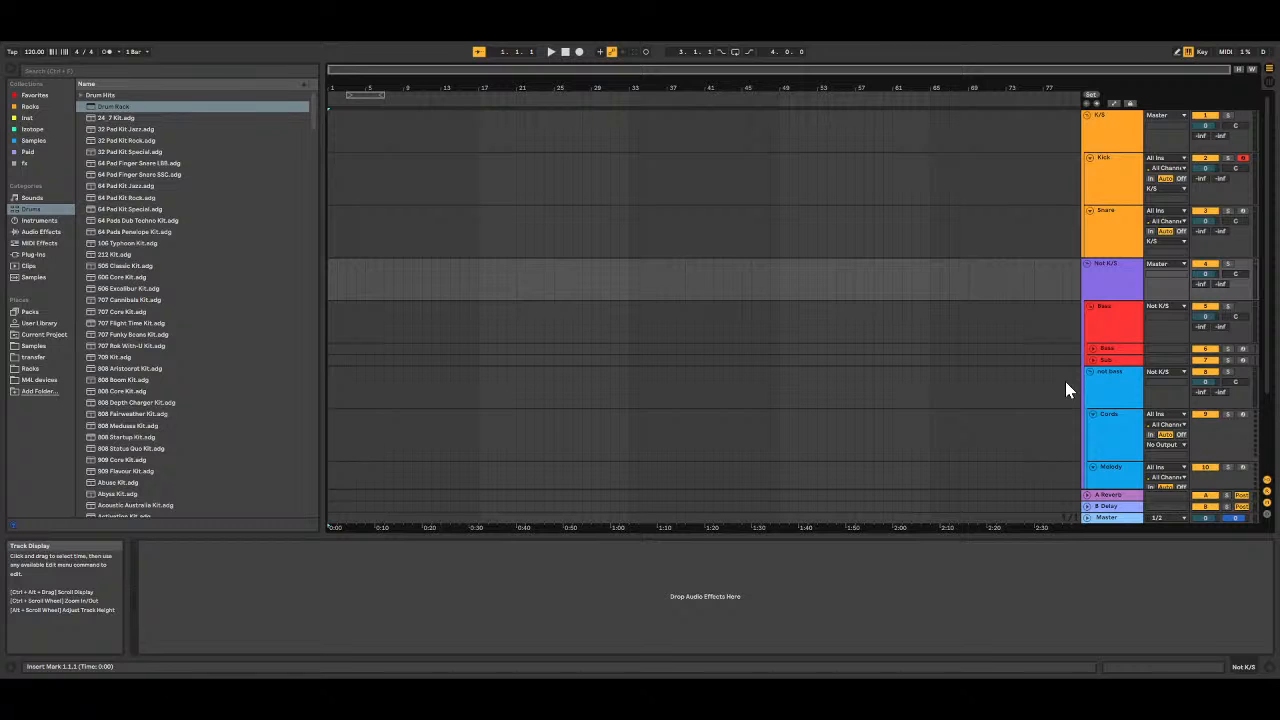
pyautogui.scroll(-3, 1064, 372)
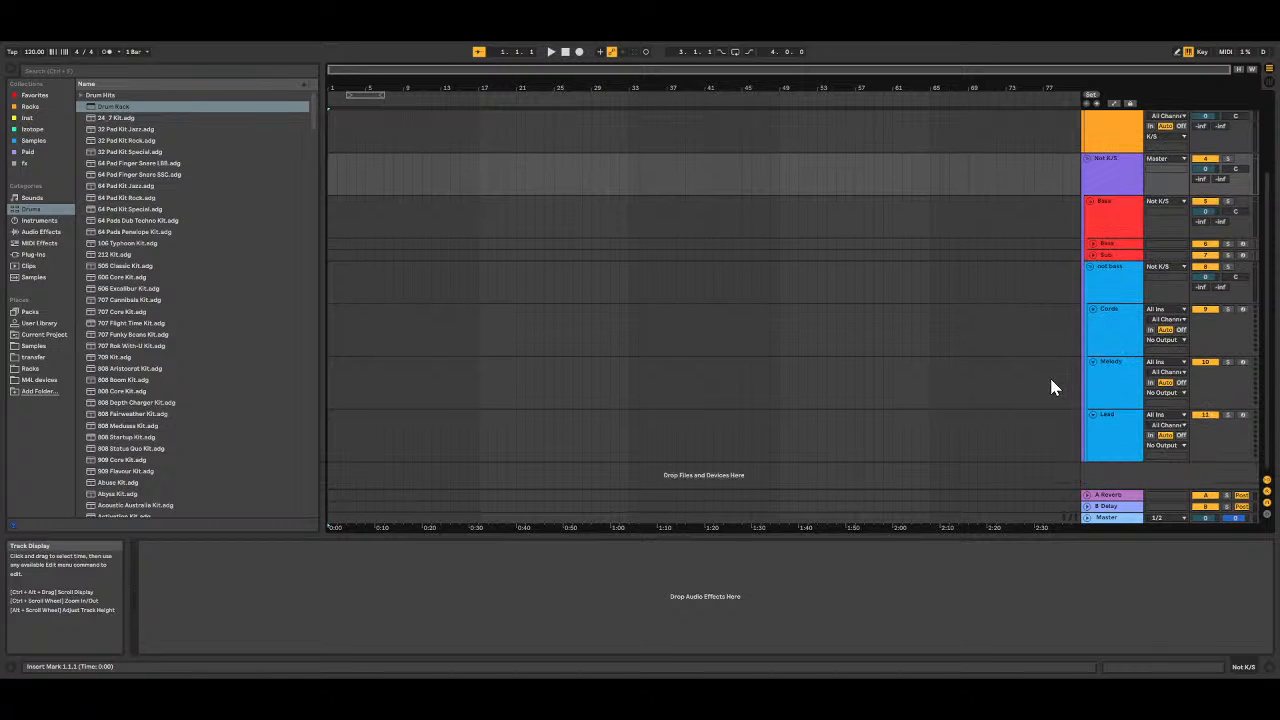
# Step: Select the Cords track and check the contents of the Drum Hits folder in the browser
pyautogui.click(1112, 336)
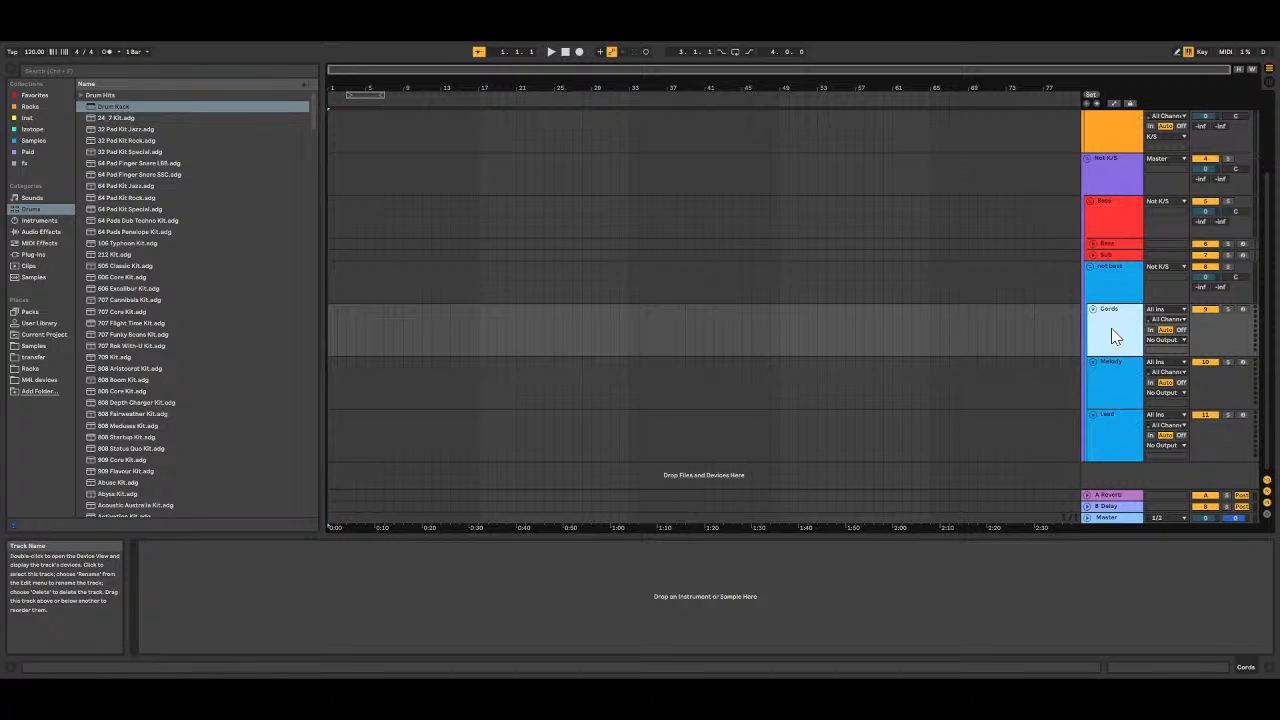
pyautogui.click(85, 97)
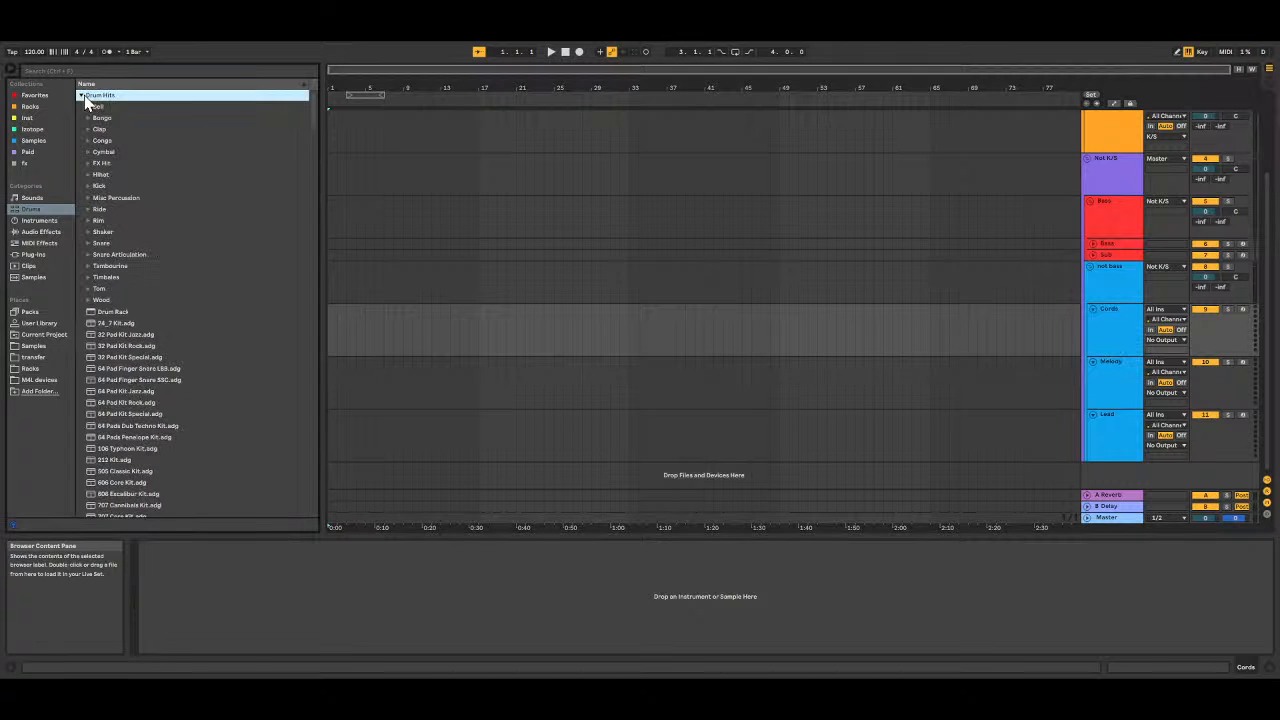
pyautogui.click(85, 97)
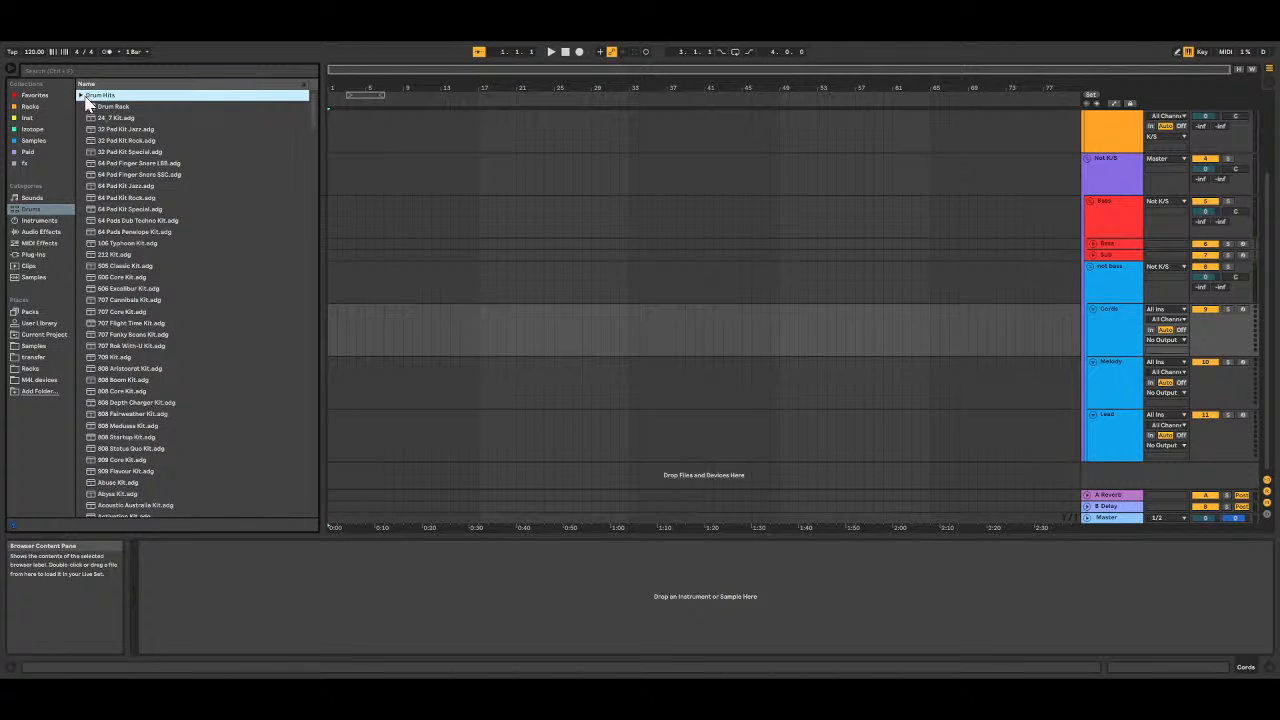
pyautogui.click(81, 96)
pyautogui.click(83, 98)
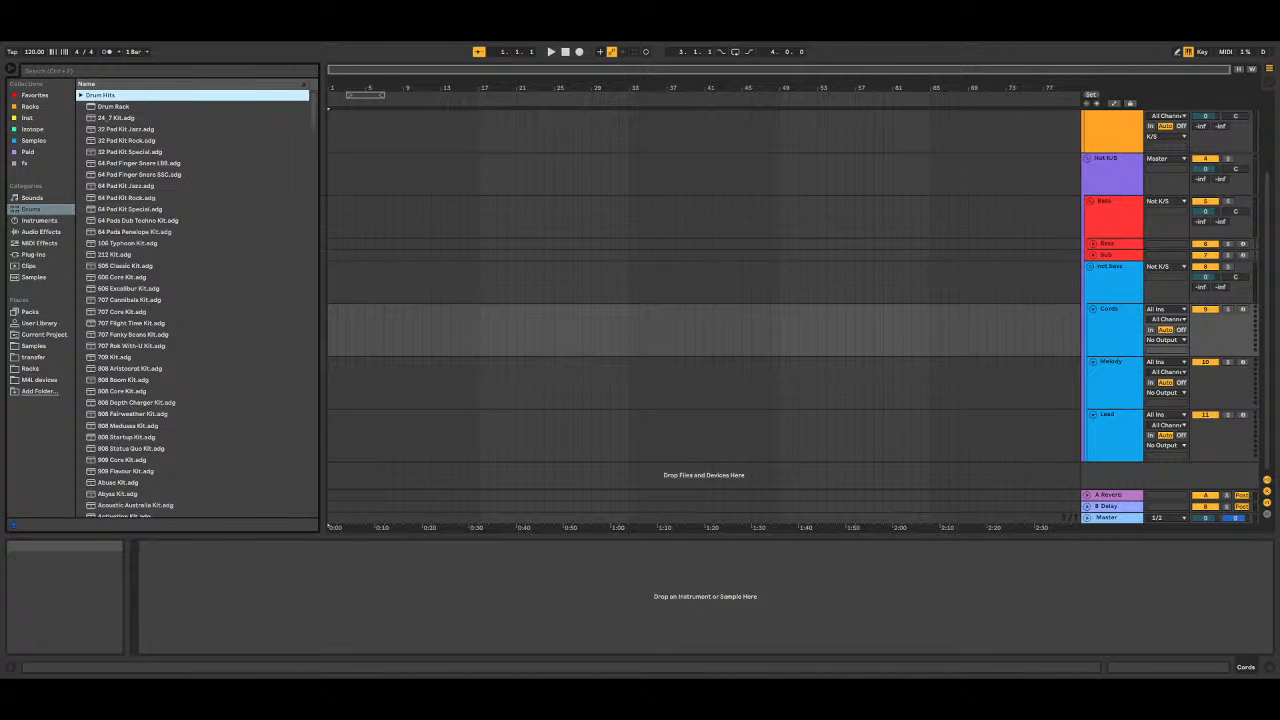
# Step: Browse the Instruments category, examining Simpler's preset folders such as Booms, Effects and Piano & Keys
pyautogui.click(38, 219)
pyautogui.click(82, 107)
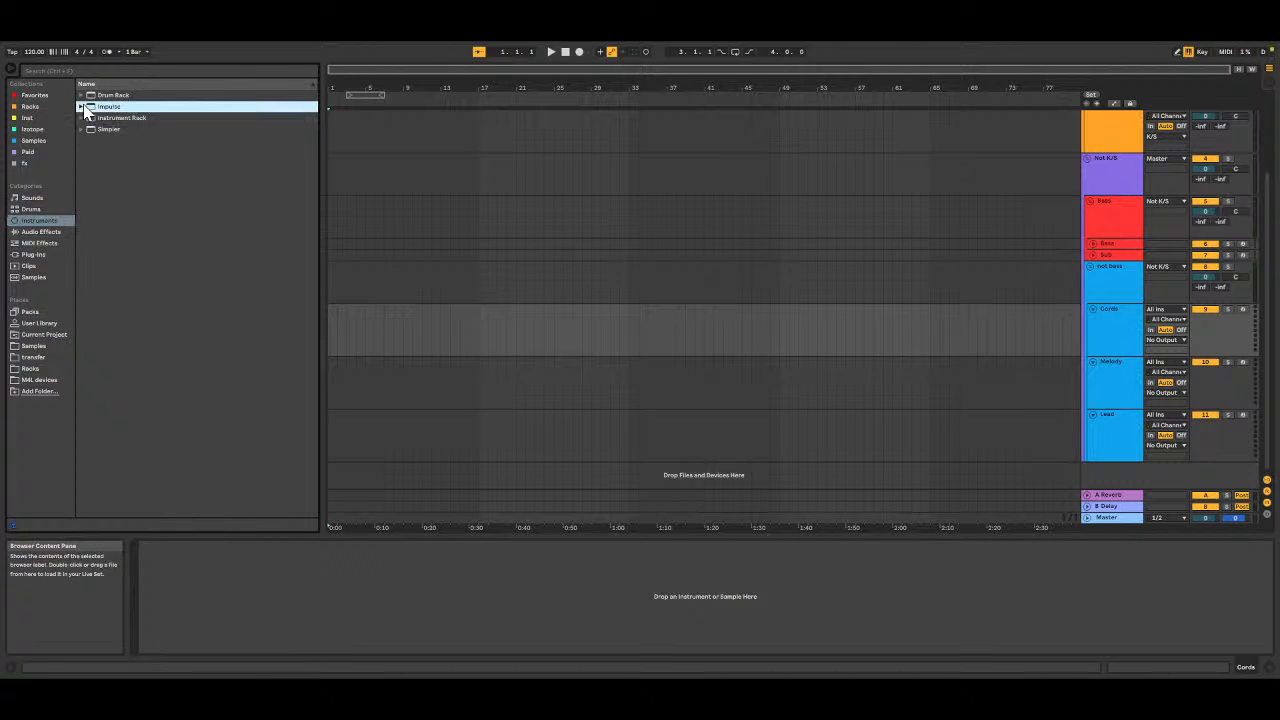
pyautogui.click(80, 96)
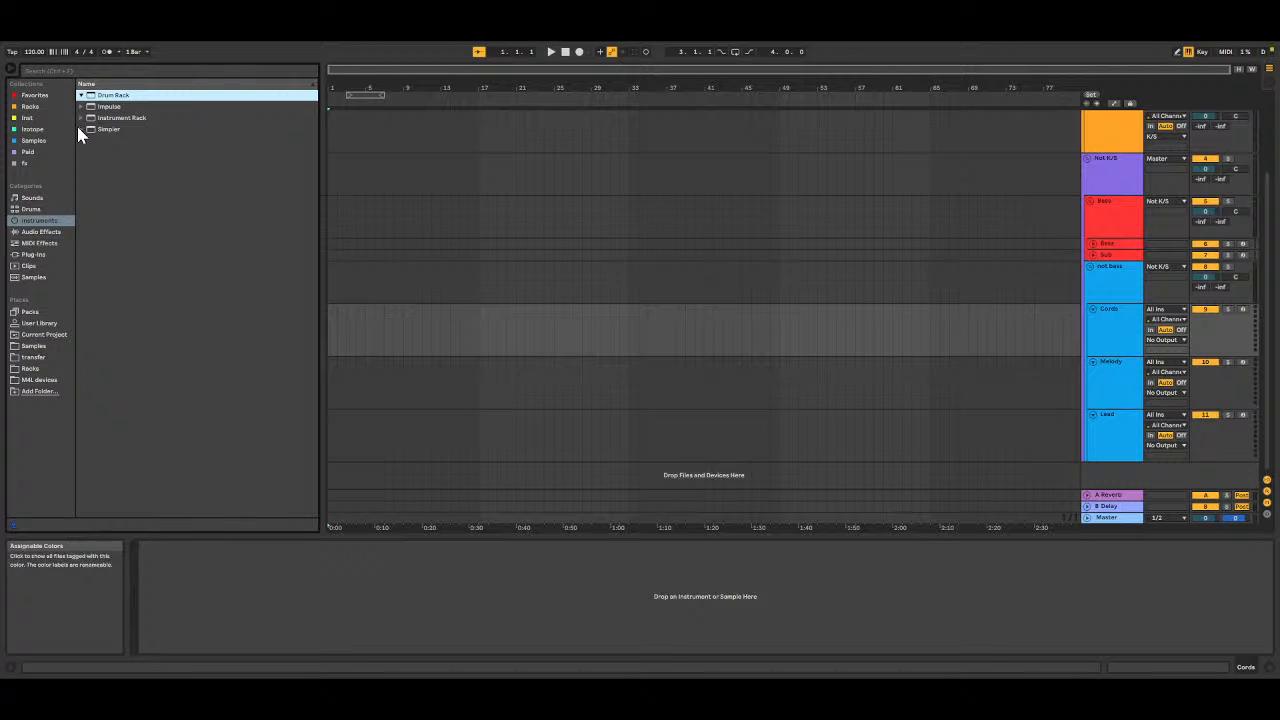
pyautogui.click(81, 129)
pyautogui.click(90, 164)
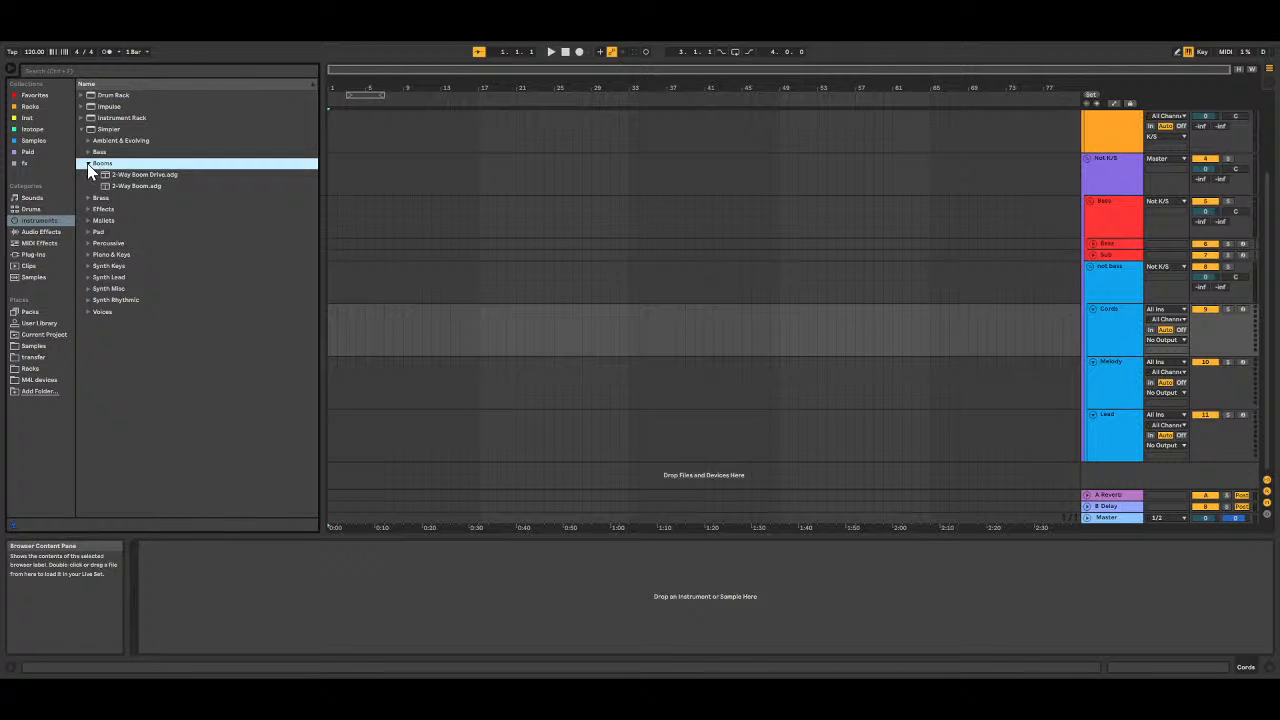
pyautogui.click(89, 164)
pyautogui.click(92, 188)
pyautogui.click(89, 187)
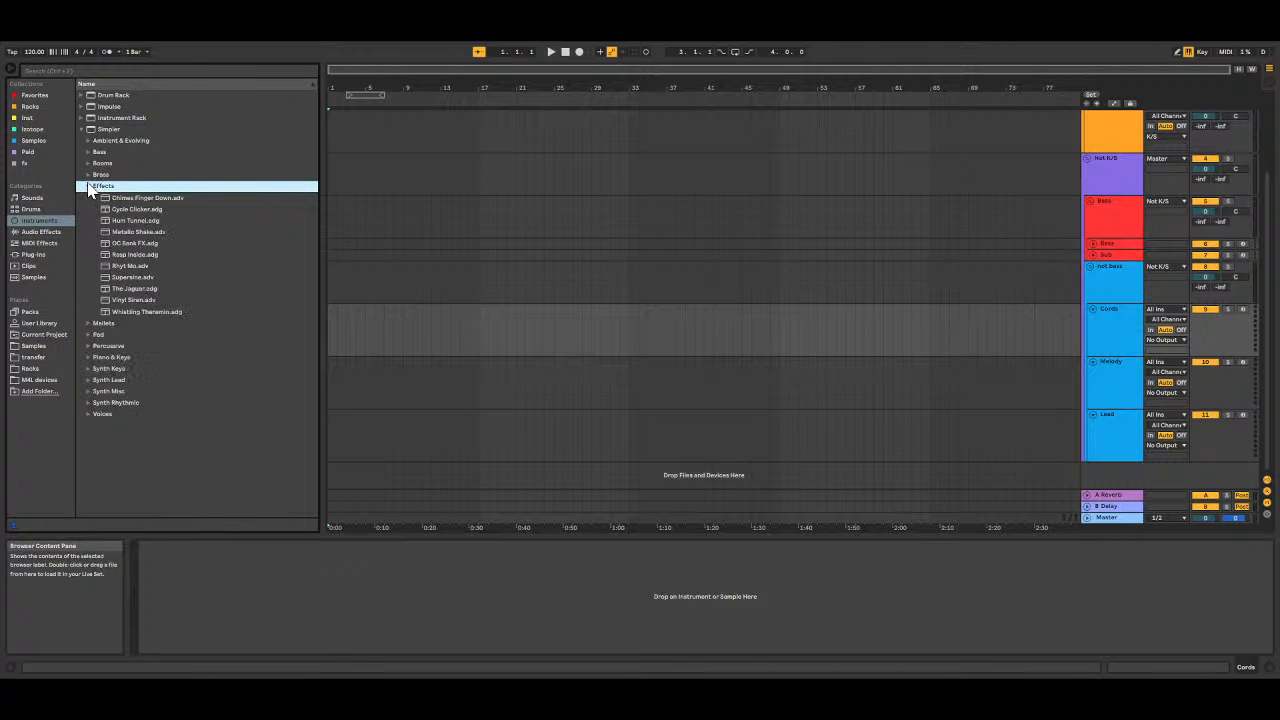
pyautogui.click(89, 187)
pyautogui.click(87, 232)
pyautogui.click(87, 233)
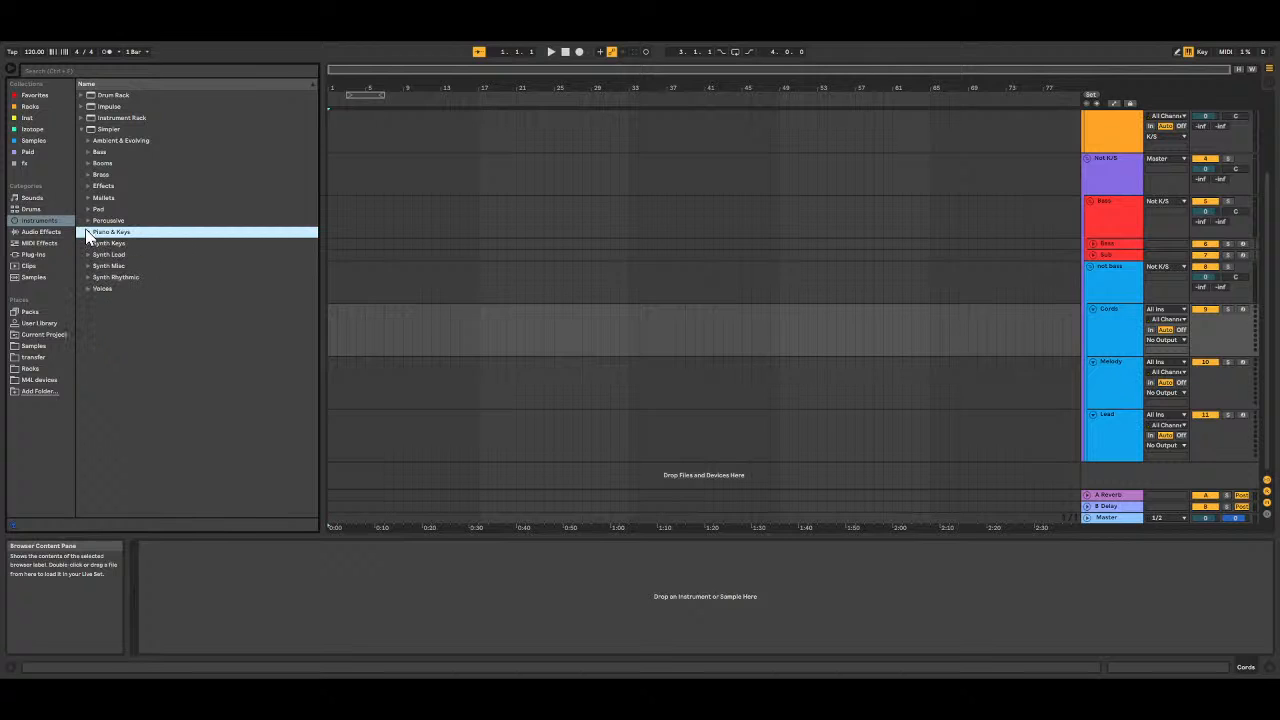
# Step: Look through Simpler's Ambient & Evolving and Bass presets and the Instrument Rack folders, collapsing each one
pyautogui.click(86, 141)
pyautogui.click(86, 141)
pyautogui.click(87, 151)
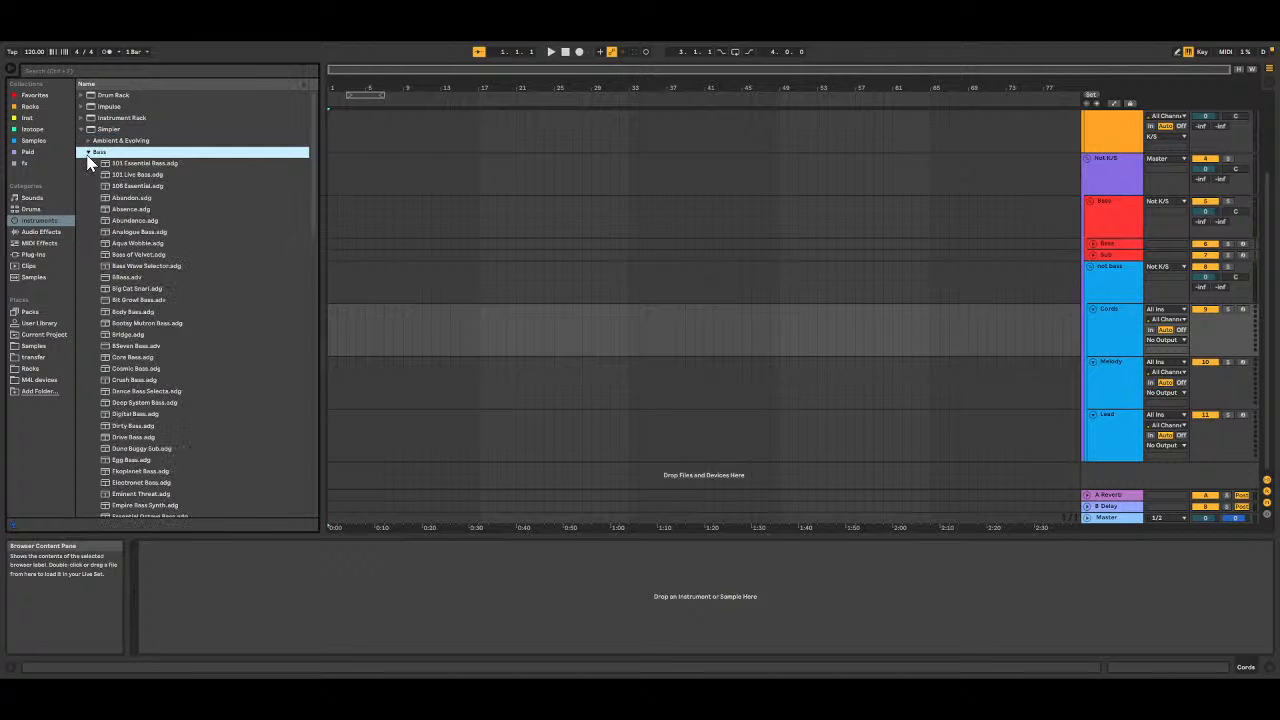
pyautogui.click(89, 153)
pyautogui.click(89, 153)
pyautogui.scroll(-5, 105, 240)
pyautogui.scroll(-10, 109, 258)
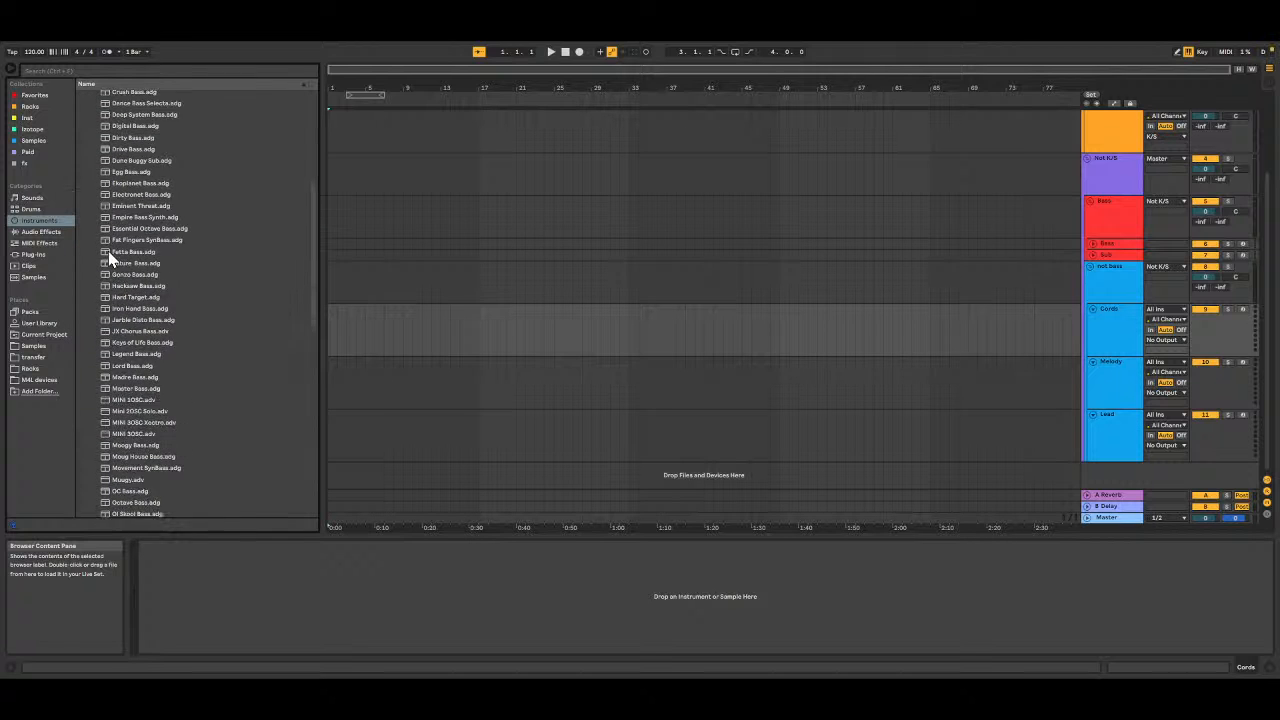
pyautogui.scroll(15, 106, 257)
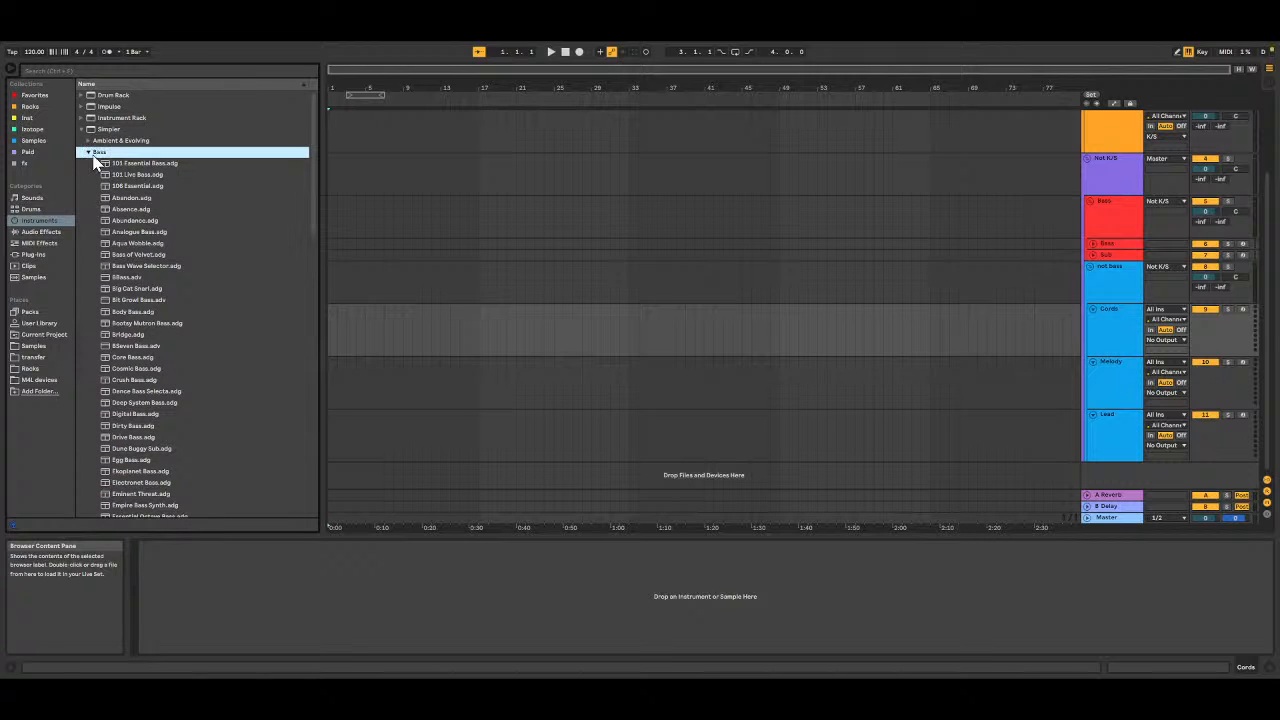
pyautogui.click(88, 151)
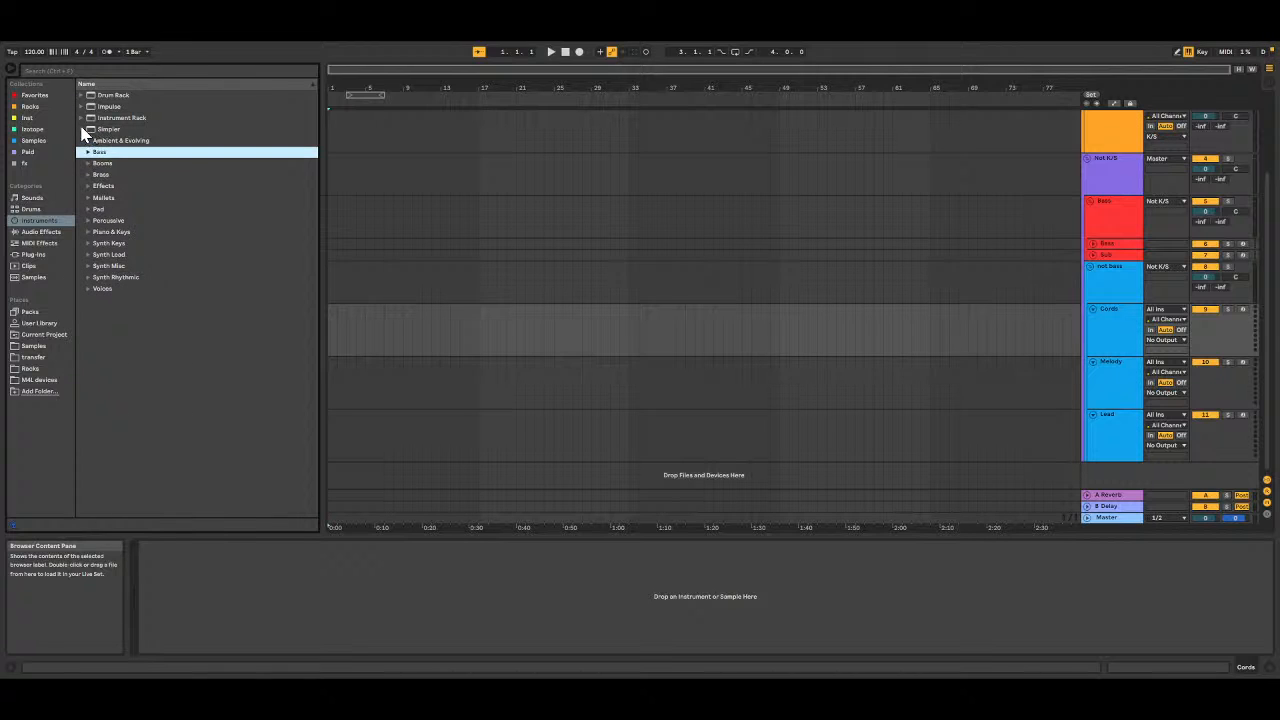
pyautogui.click(82, 130)
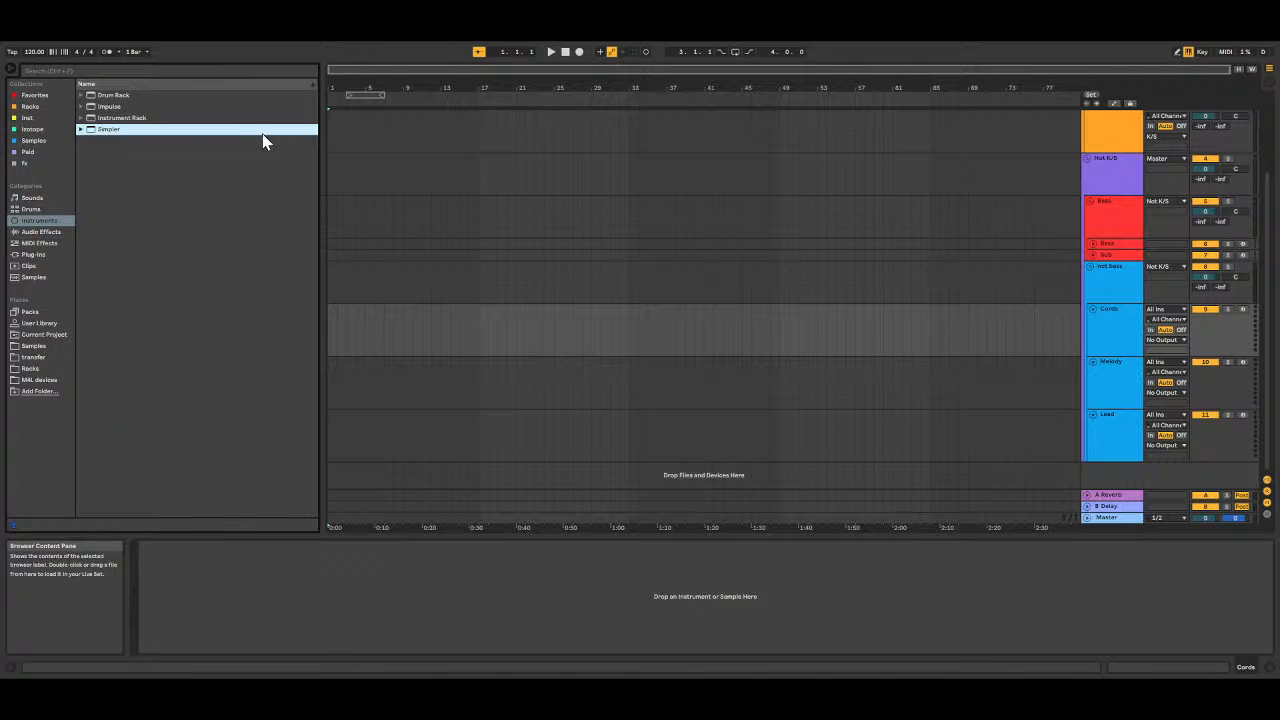
pyautogui.click(81, 118)
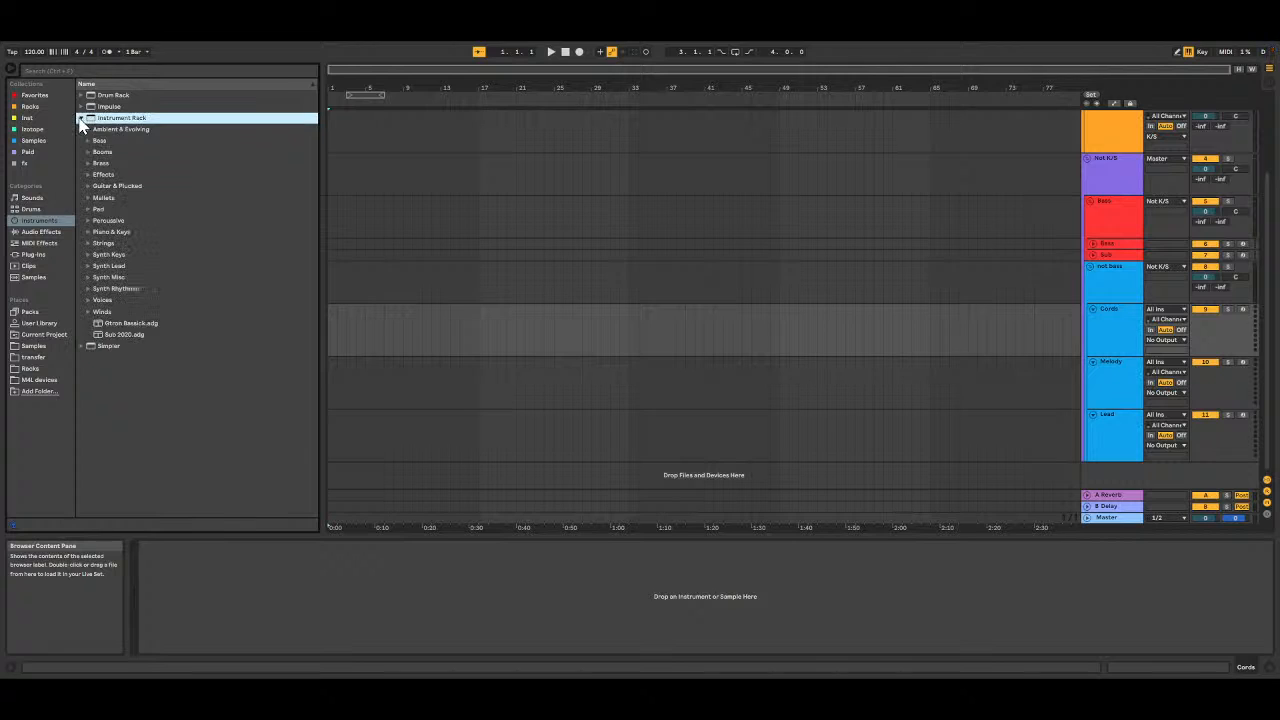
pyautogui.click(81, 118)
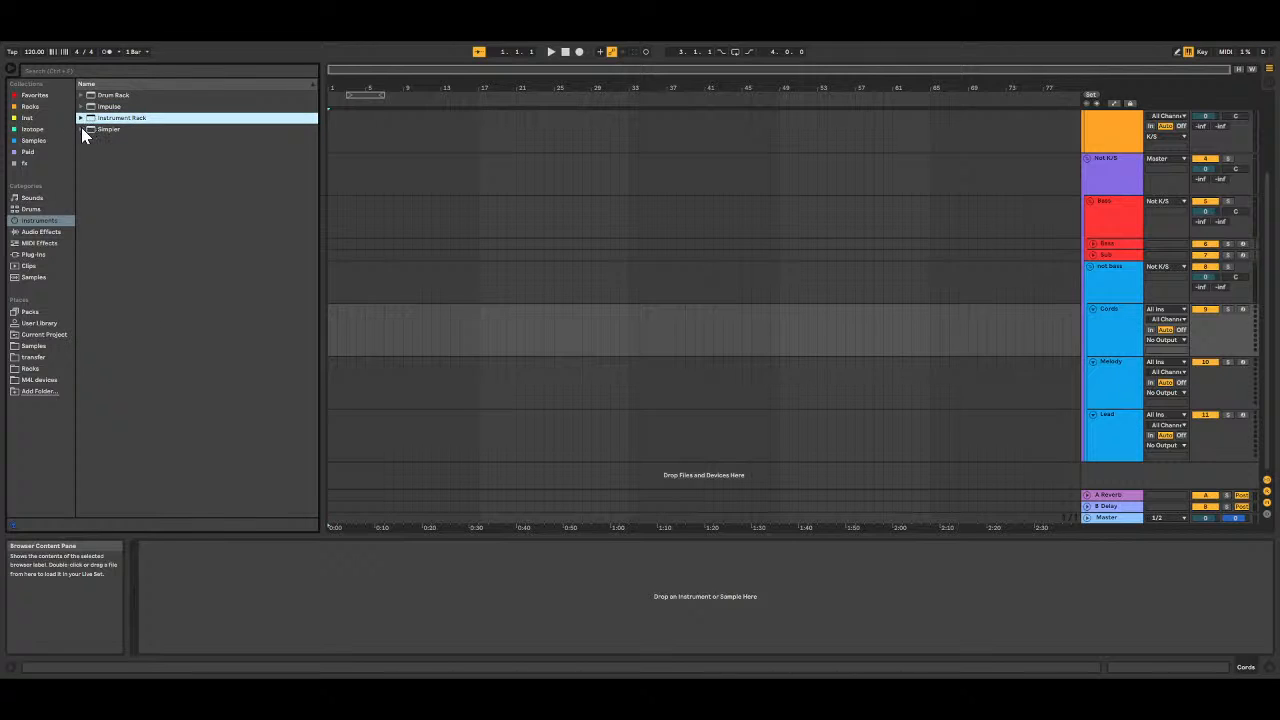
# Step: Load the Grand Piano preset from Simpler's Piano & Keys folder onto the Cords track
pyautogui.click(81, 129)
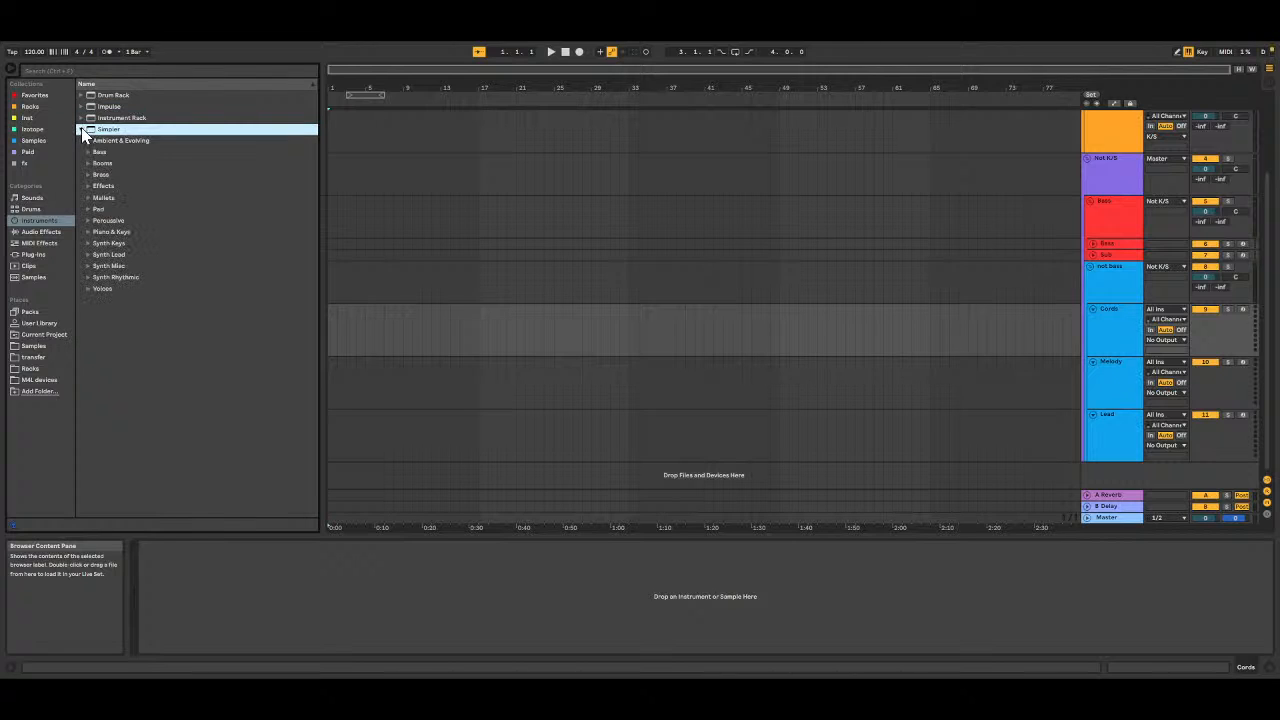
pyautogui.click(87, 231)
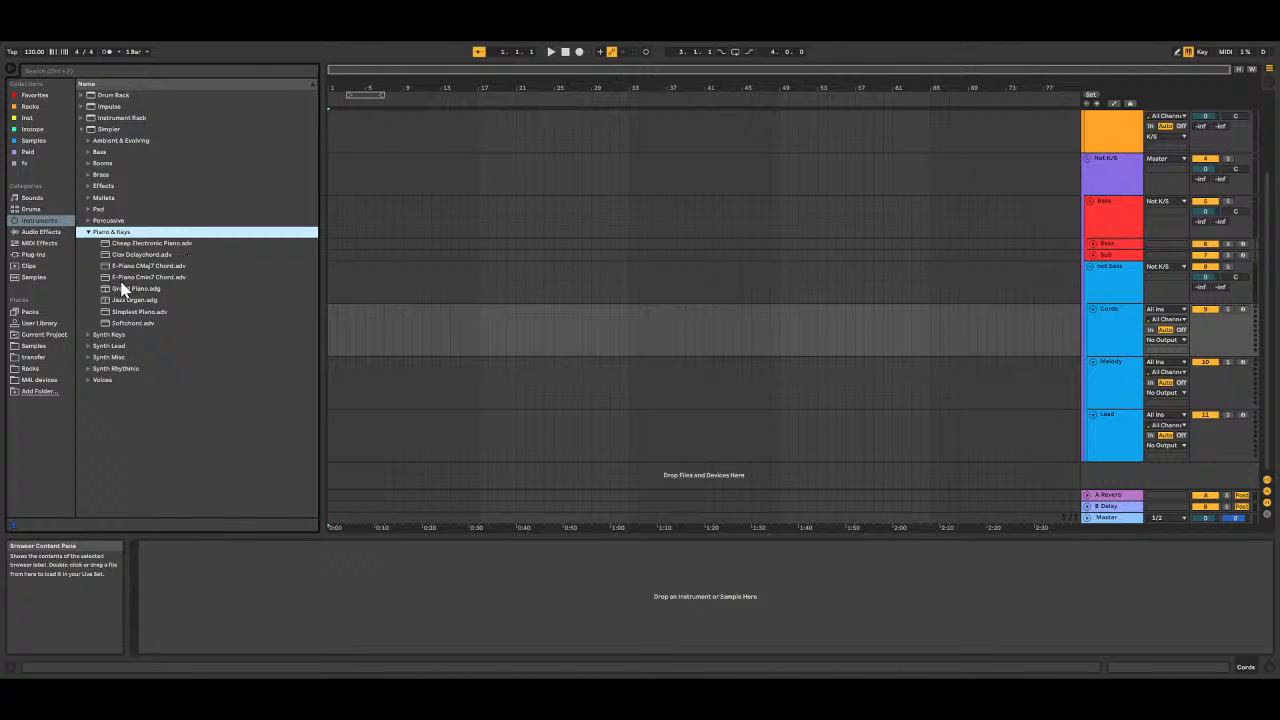
pyautogui.click(123, 289)
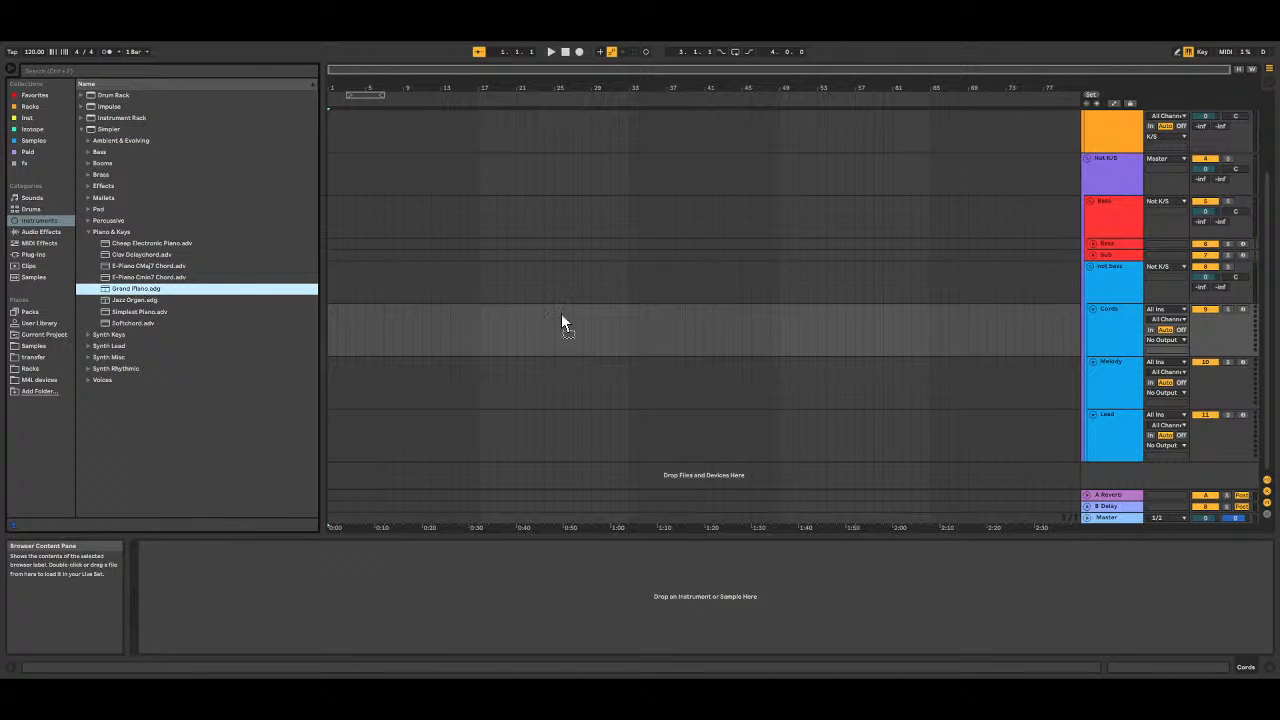
pyautogui.moveTo(999, 347); pyautogui.dragTo(1008, 329)
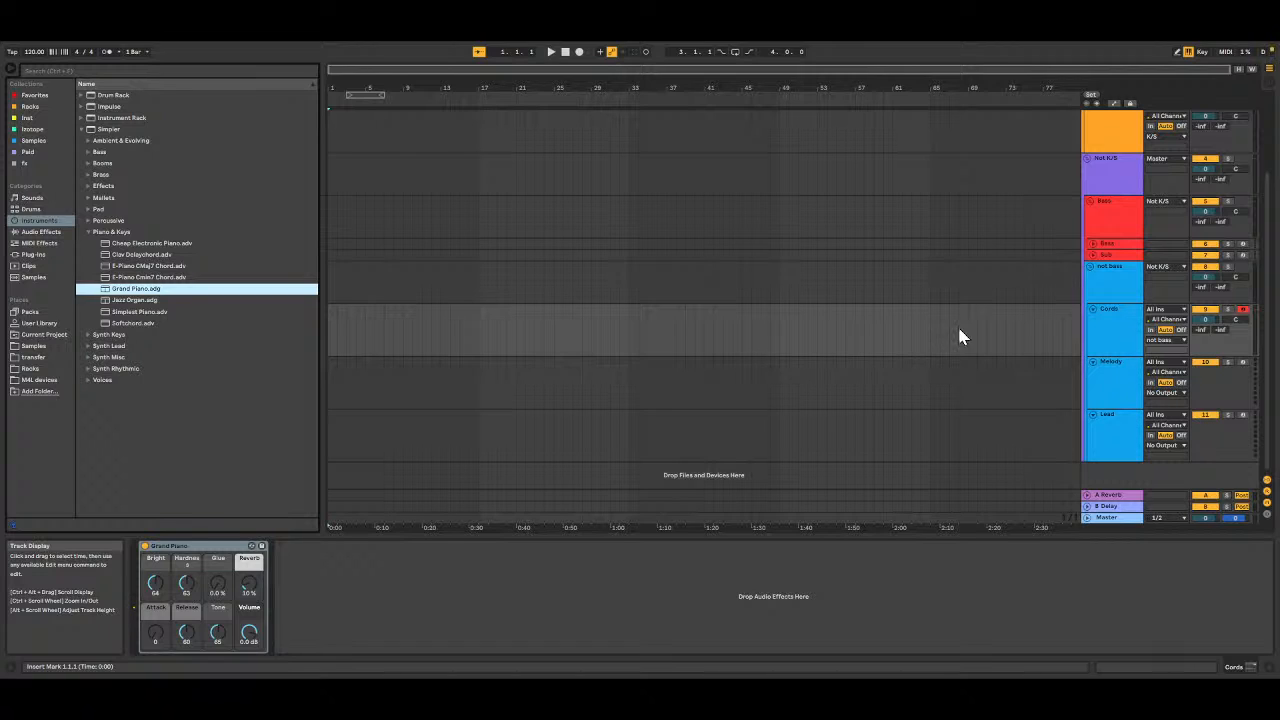
# Step: Test the Grand Piano on the armed Cords track by toggling the Computer MIDI Keyboard and playing a few notes
pyautogui.click(1245, 308)
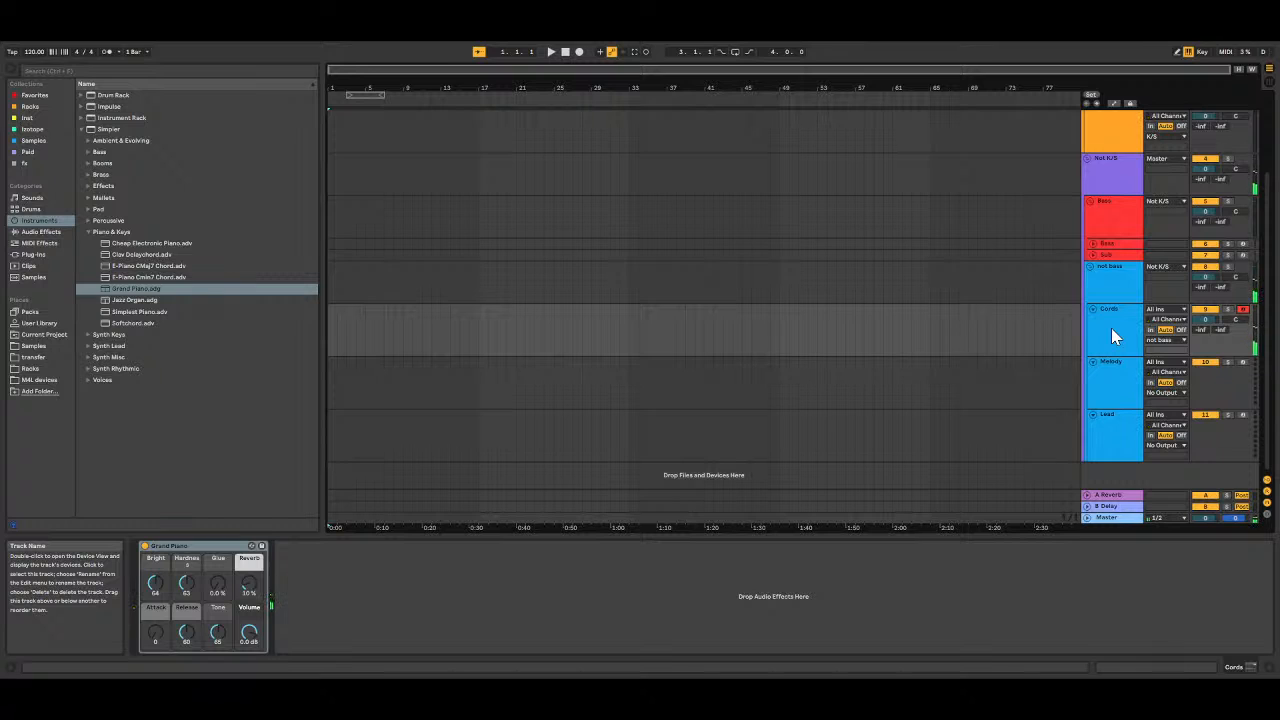
pyautogui.press('m')
pyautogui.click(1187, 53)
pyautogui.click(1187, 53)
pyautogui.click(1187, 53)
pyautogui.click(1187, 53)
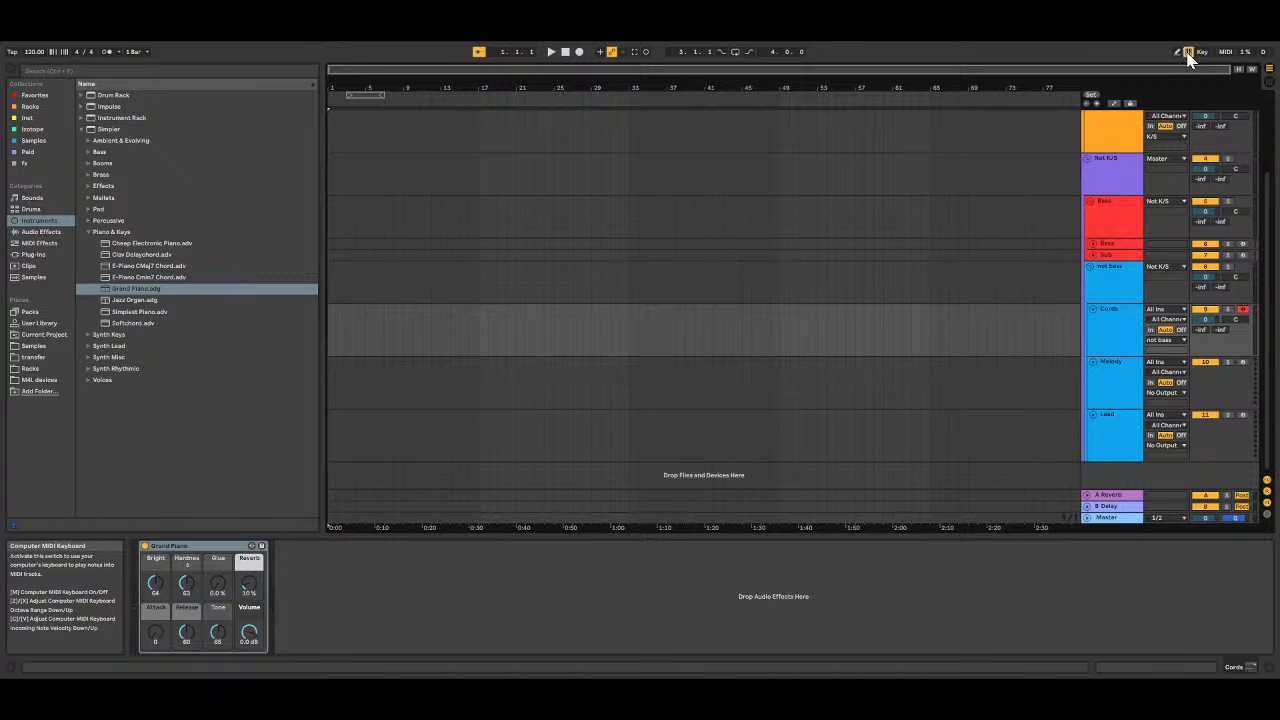
pyautogui.click(1187, 53)
pyautogui.click(1187, 53)
pyautogui.press('a')
pyautogui.press('s')
pyautogui.press('d')
pyautogui.press('f')
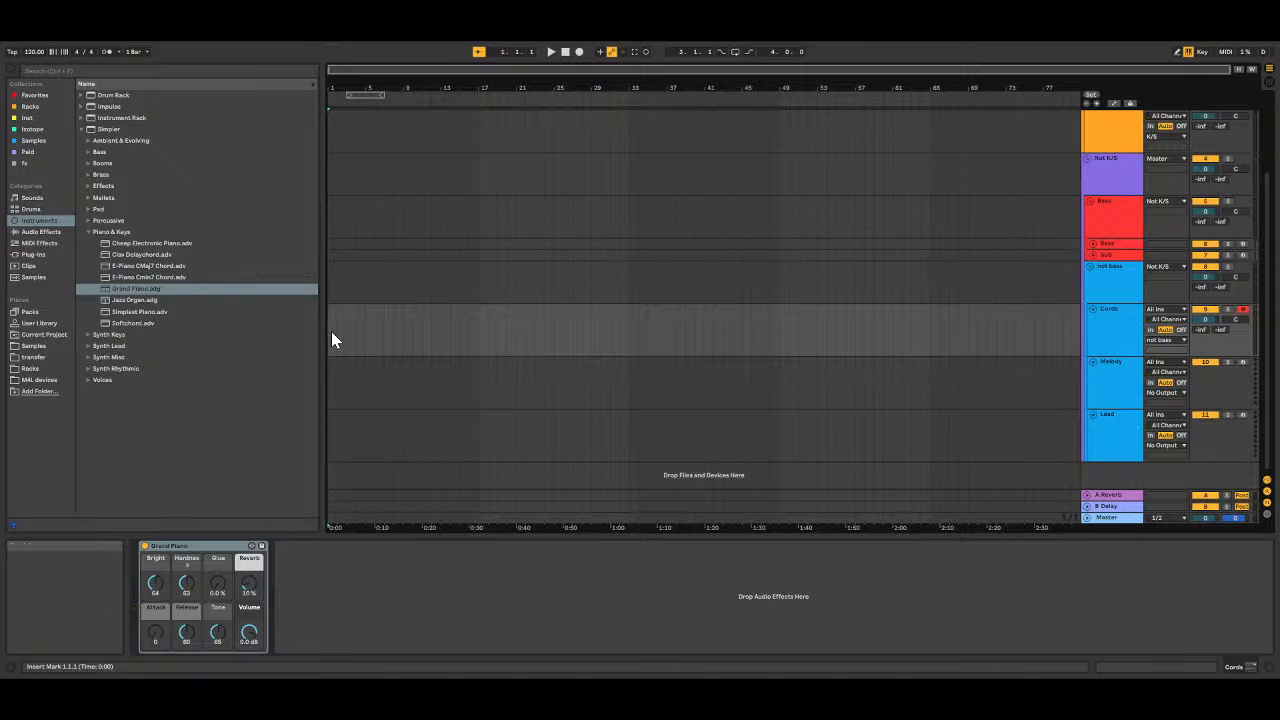
# Step: Insert an empty one-bar MIDI clip at the start of the Cords track and enlarge its note editor to nearly full height
pyautogui.hotkey('ctrl', 'shift', 'm')
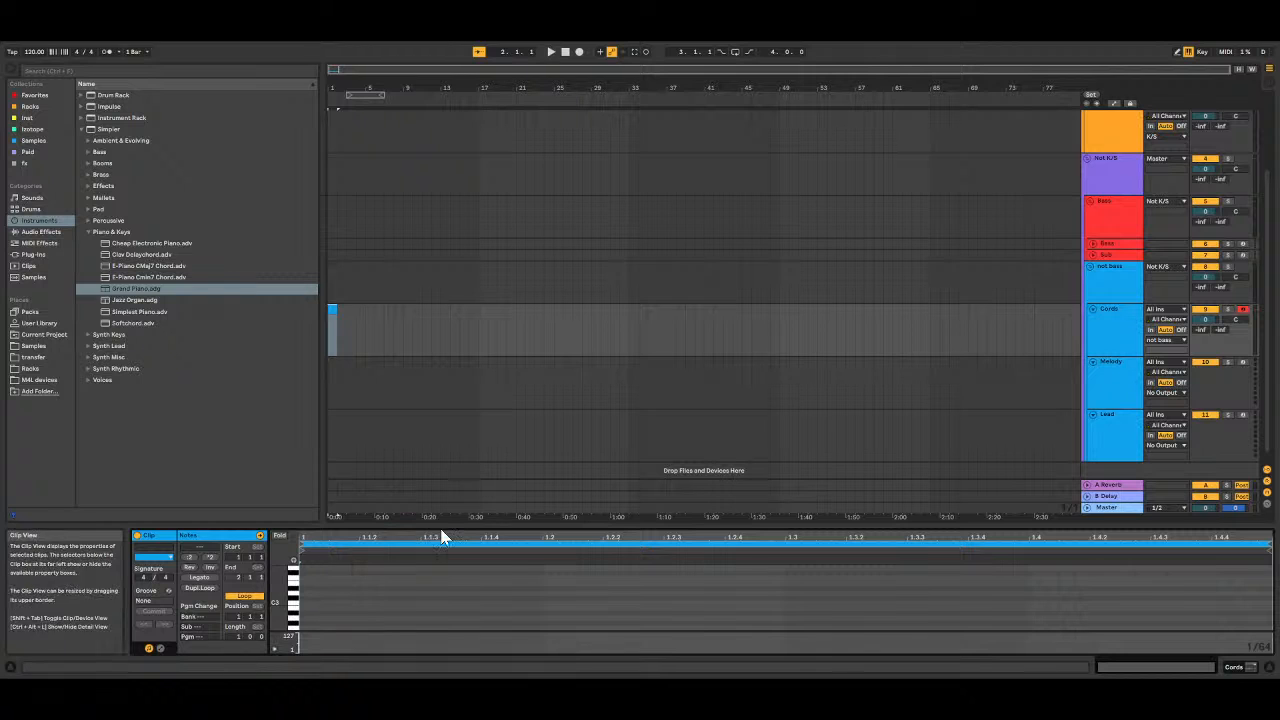
pyautogui.moveTo(443, 521); pyautogui.dragTo(469, 146)
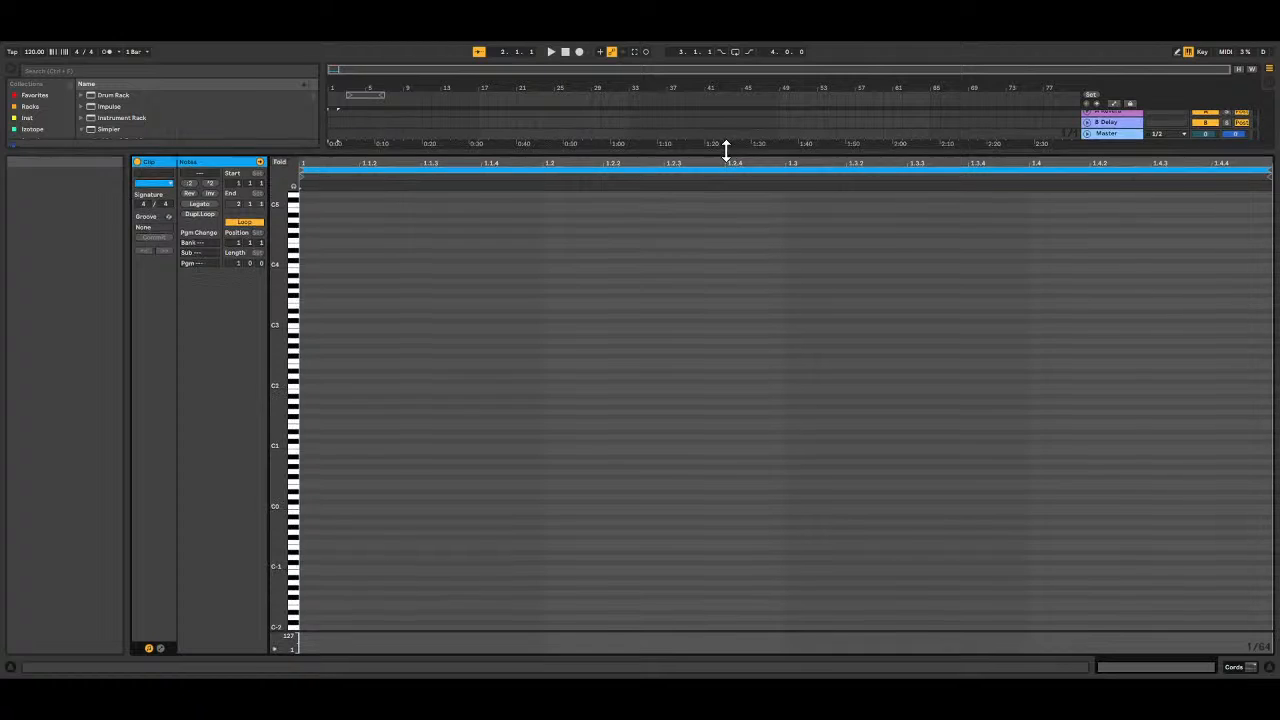
# Step: Shrink the clip's note editor back to a small strip so the arrangement tracks and browser are visible again
pyautogui.moveTo(729, 150); pyautogui.dragTo(740, 556)
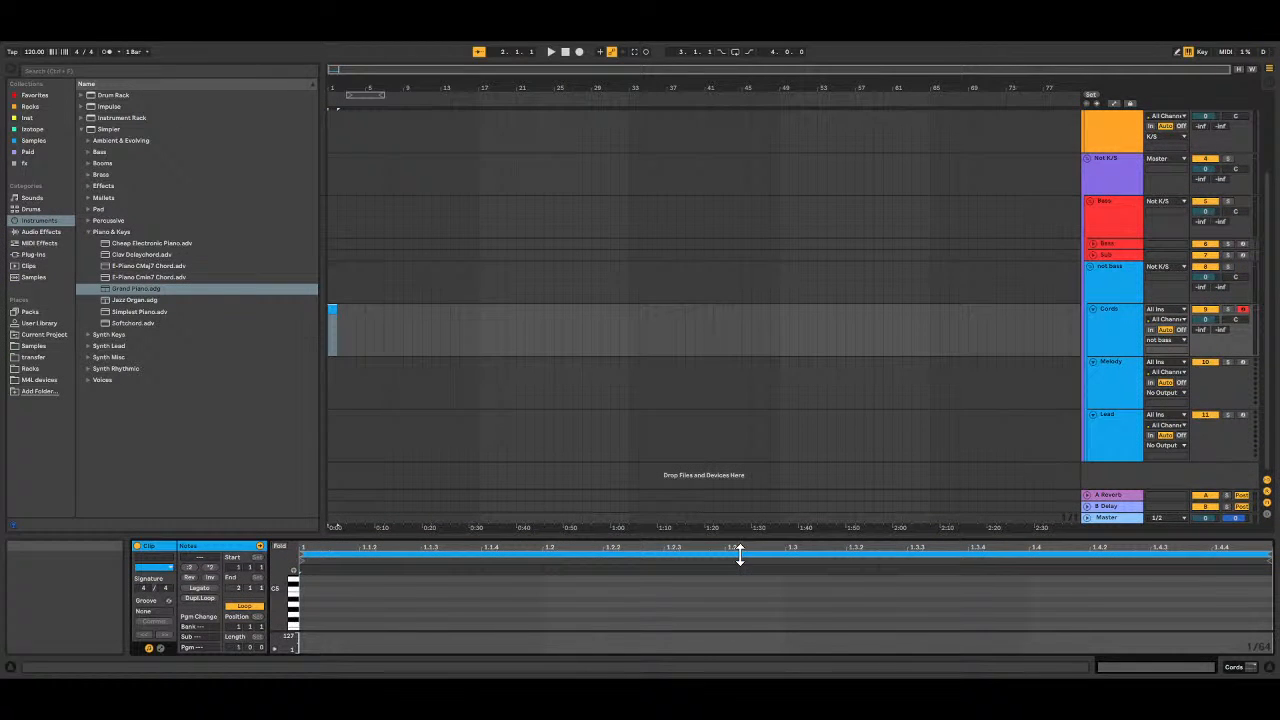
pyautogui.scroll(2, 1048, 322)
pyautogui.scroll(-2, 1048, 322)
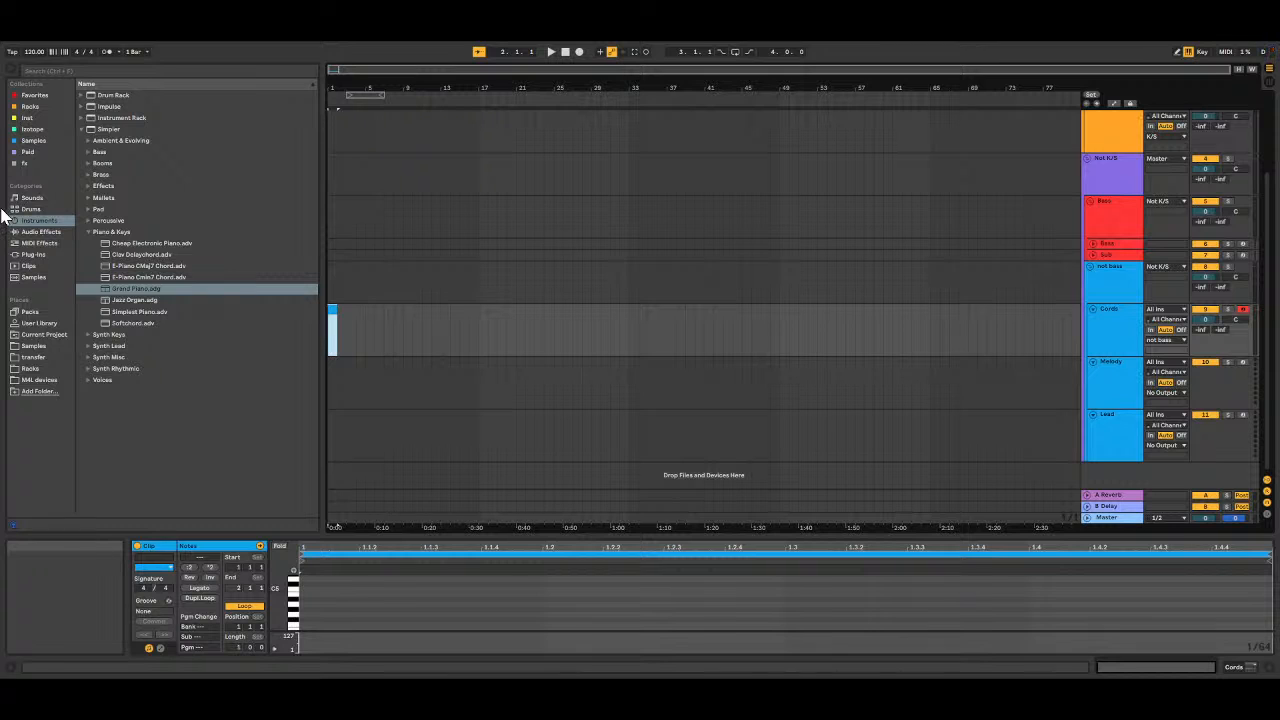
# Step: Look into the Scale and Chord preset folders among the MIDI effects and add both default devices ahead of Grand Piano on Cords
pyautogui.click(50, 245)
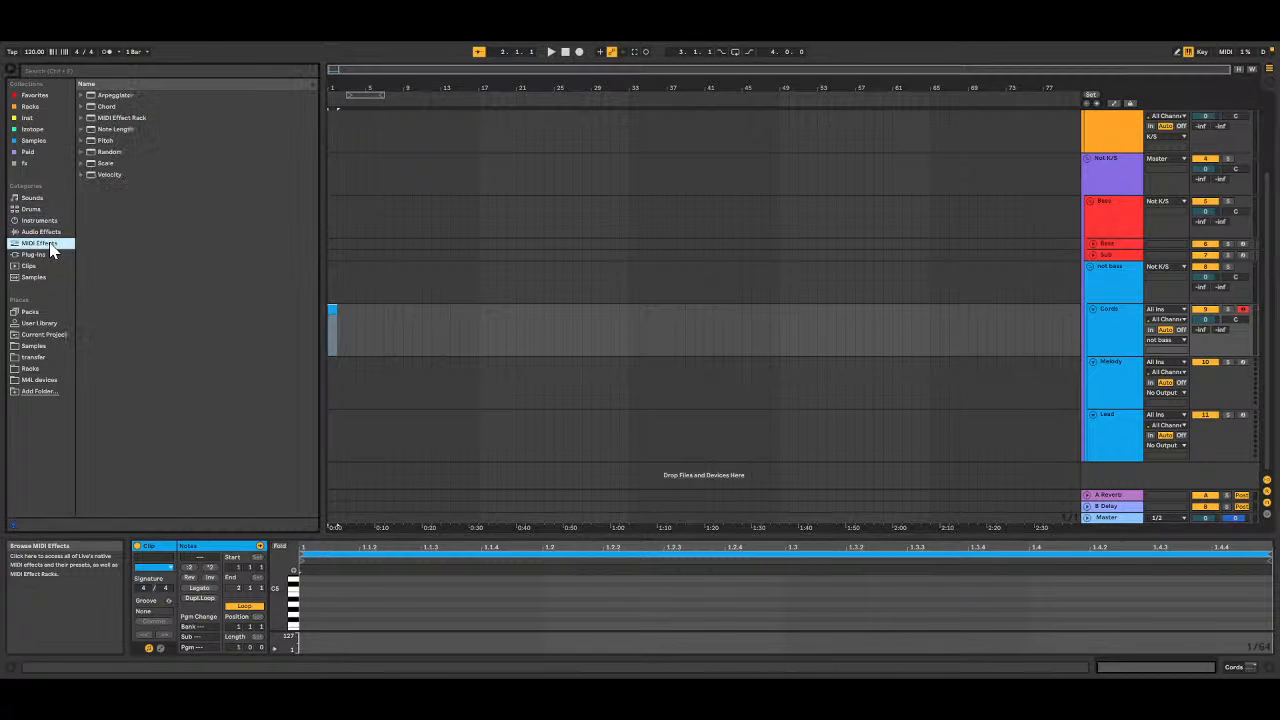
pyautogui.click(82, 164)
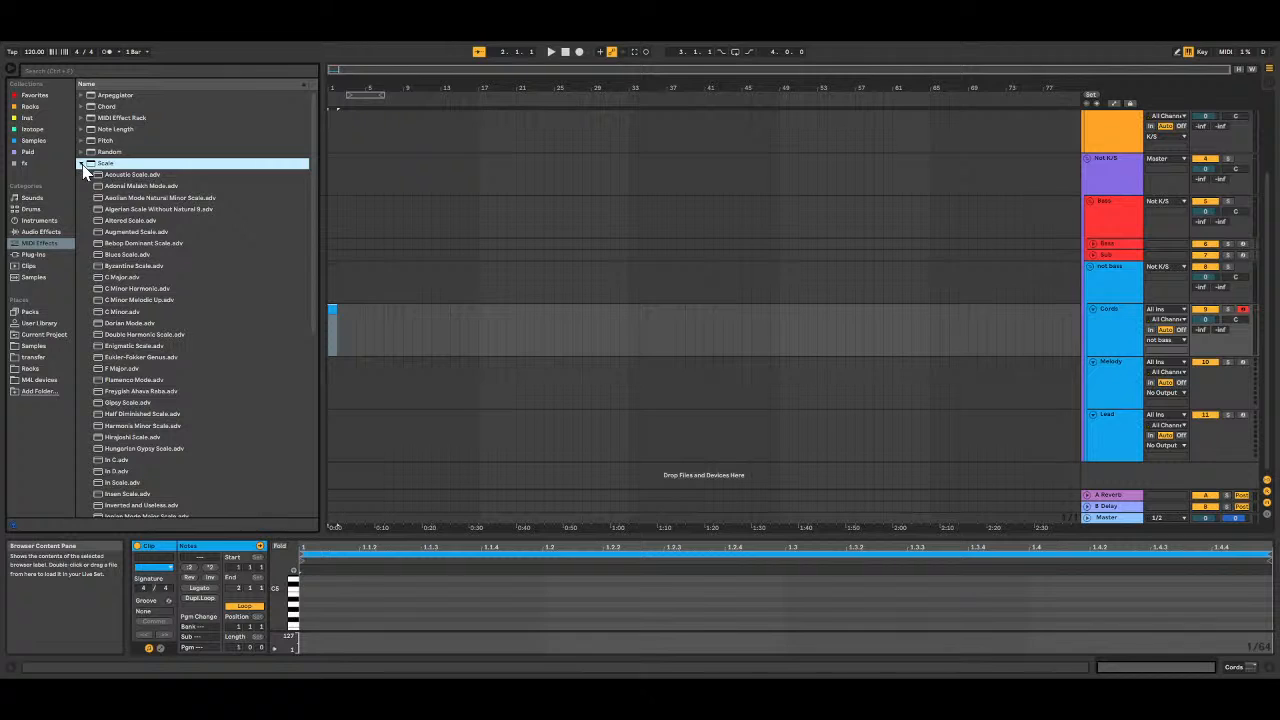
pyautogui.click(82, 164)
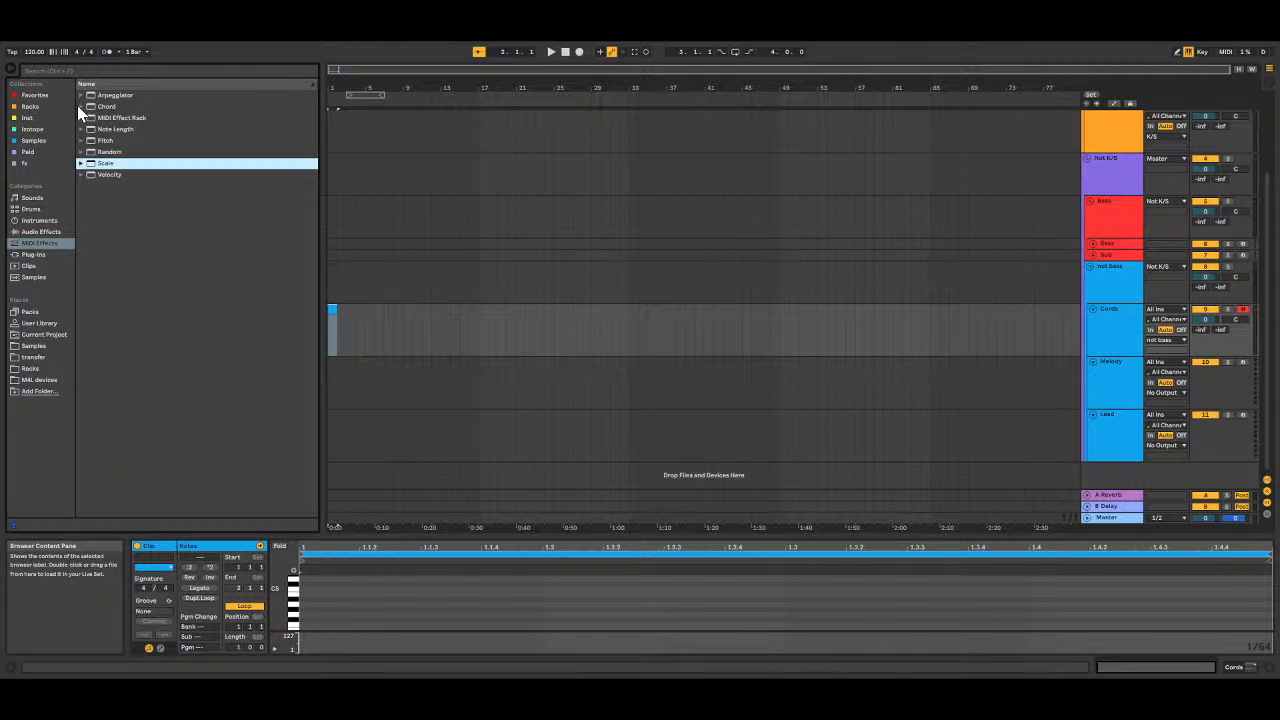
pyautogui.click(80, 106)
pyautogui.click(80, 106)
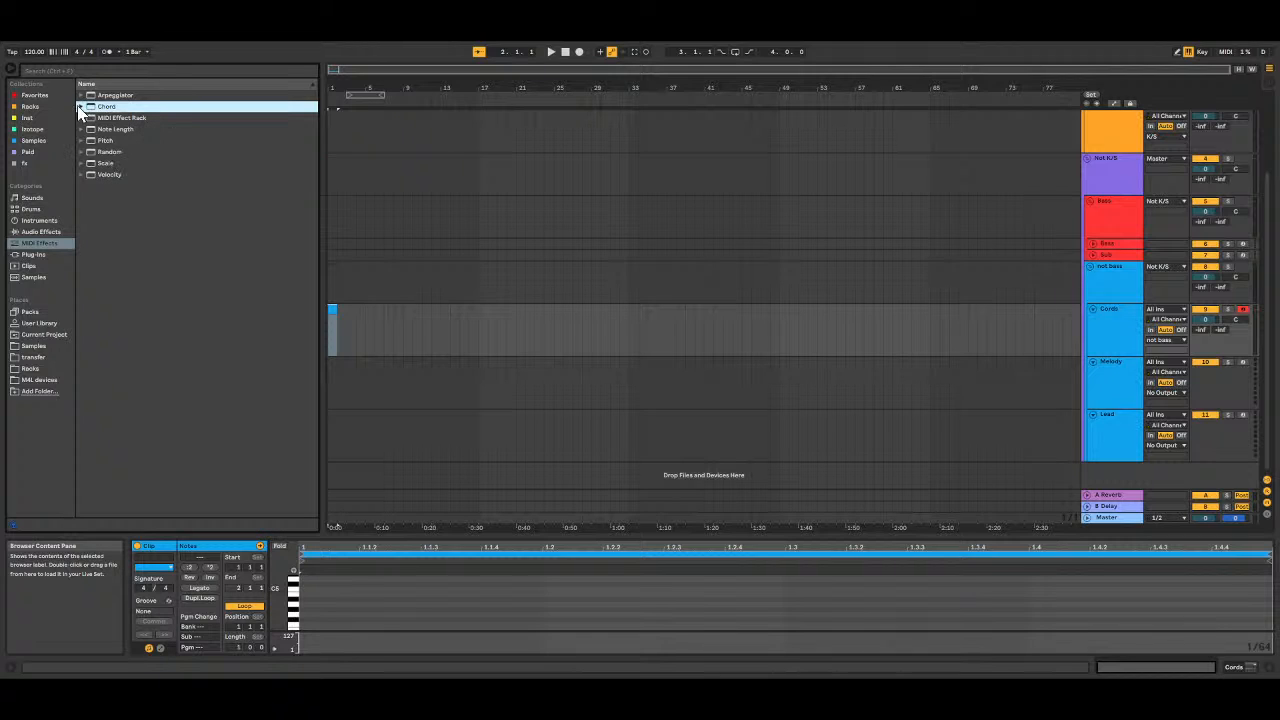
pyautogui.click(82, 164)
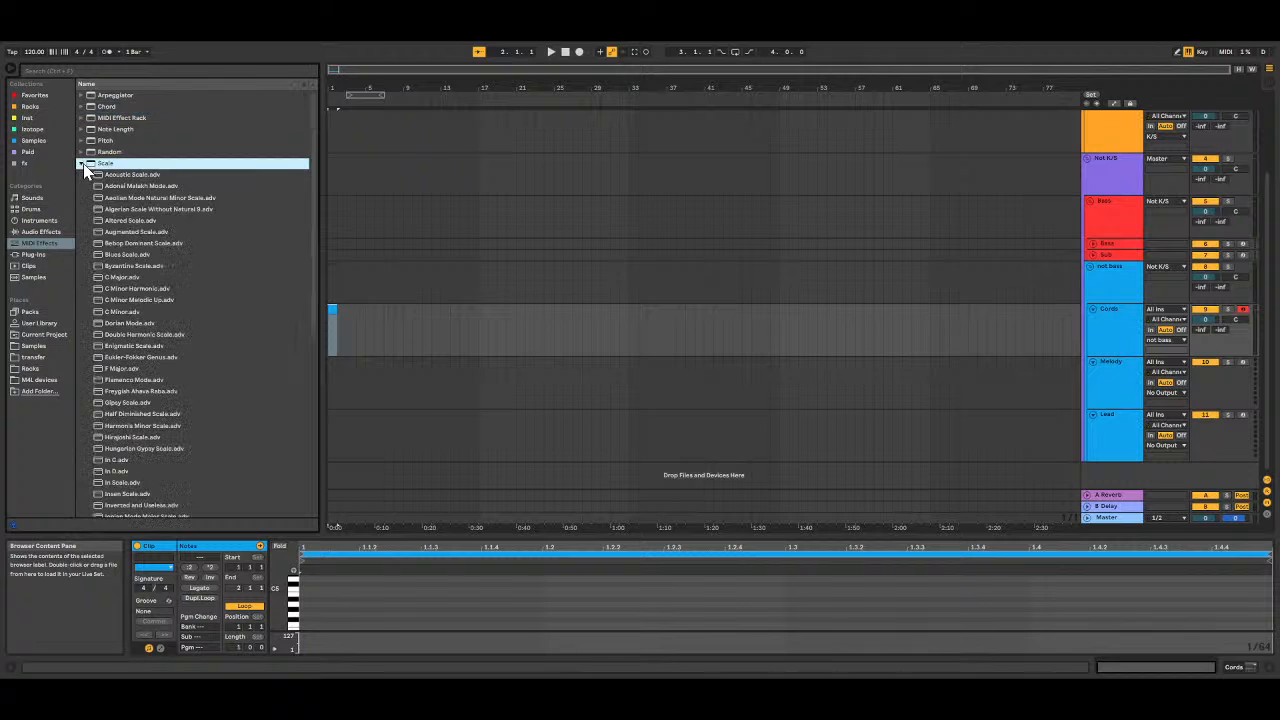
pyautogui.click(82, 164)
pyautogui.doubleClick(96, 168)
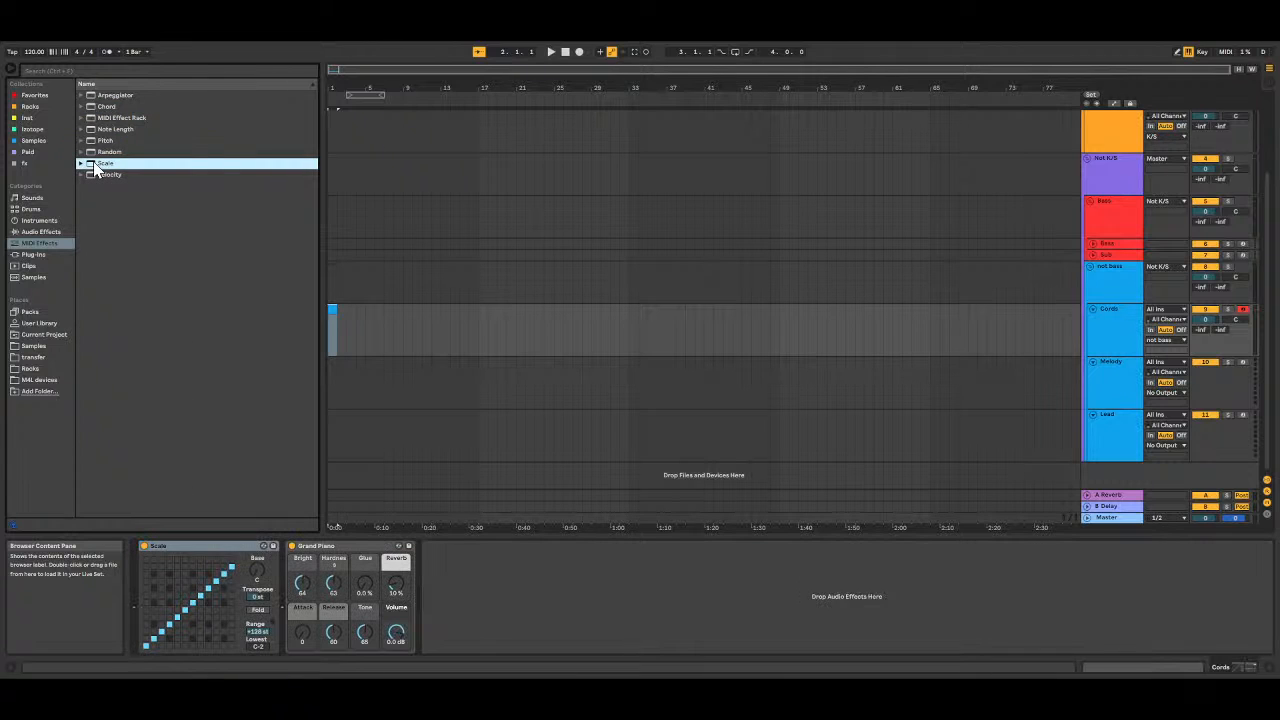
pyautogui.doubleClick(91, 108)
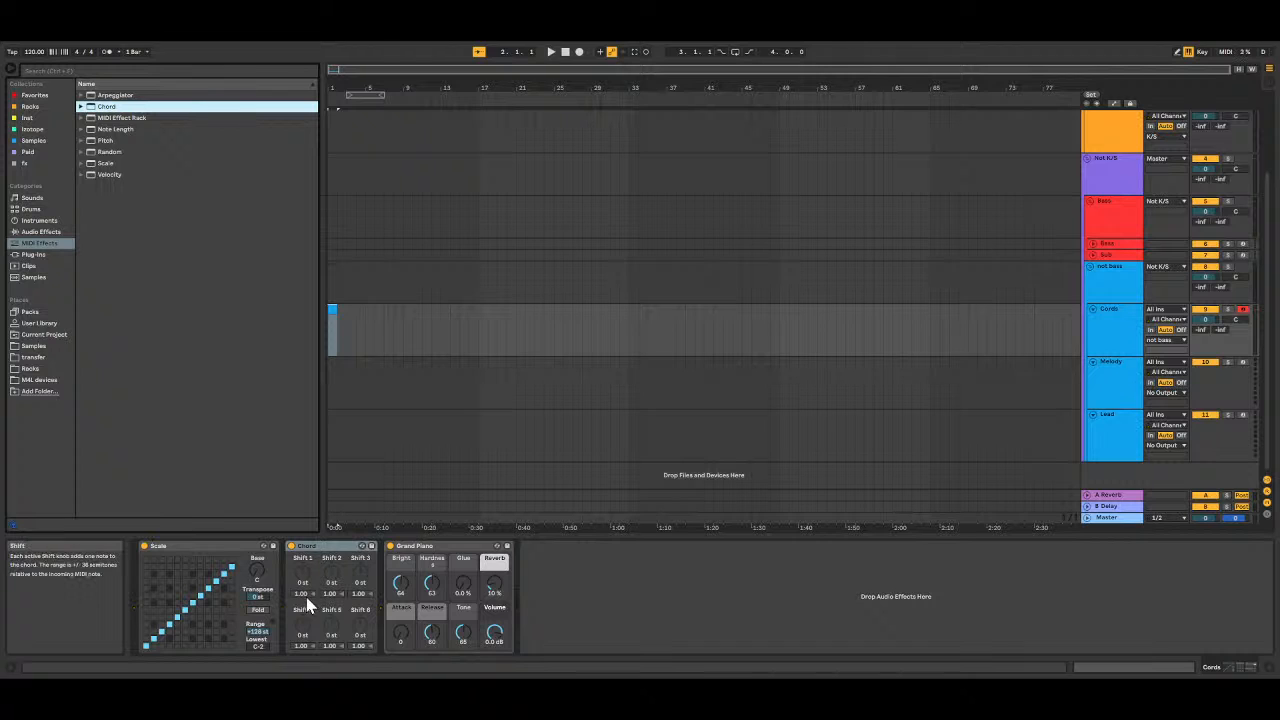
# Step: Try out pitch shifts on the Chord device's Shift 1 and Shift 2 and delete the device
pyautogui.moveTo(303, 574); pyautogui.dragTo(327, 560)
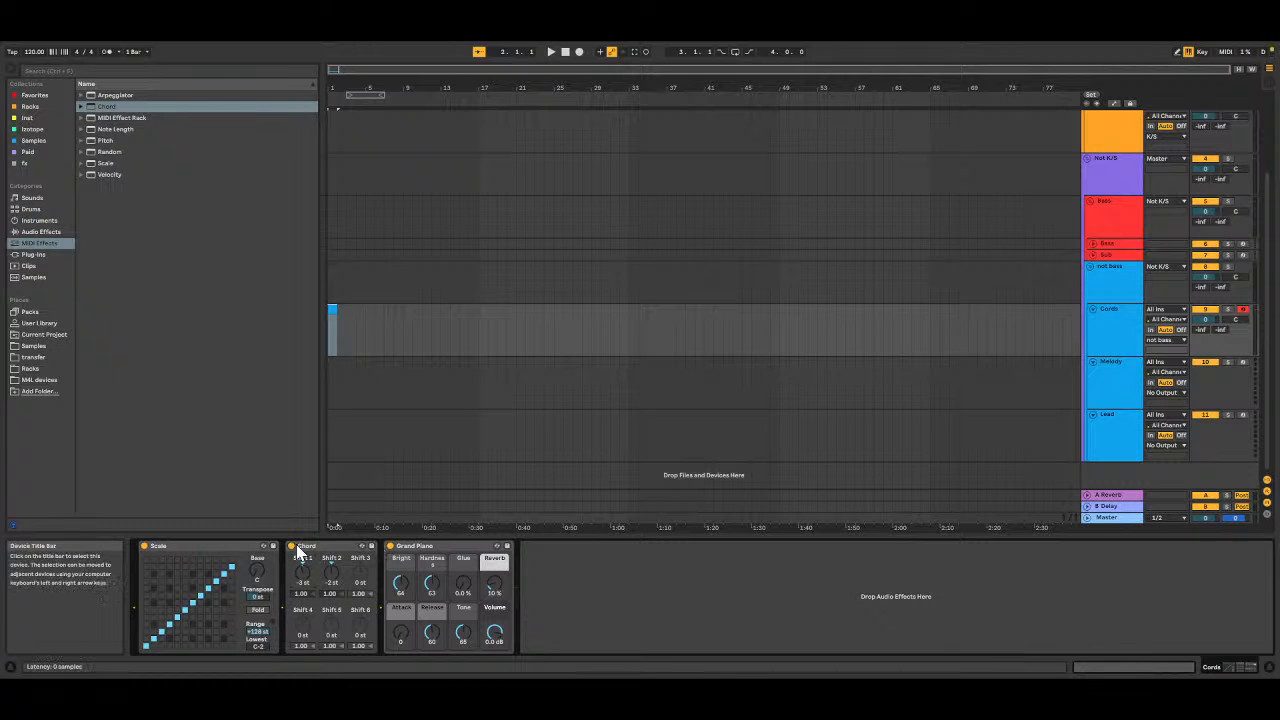
pyautogui.click(326, 548)
pyautogui.press('Delete')
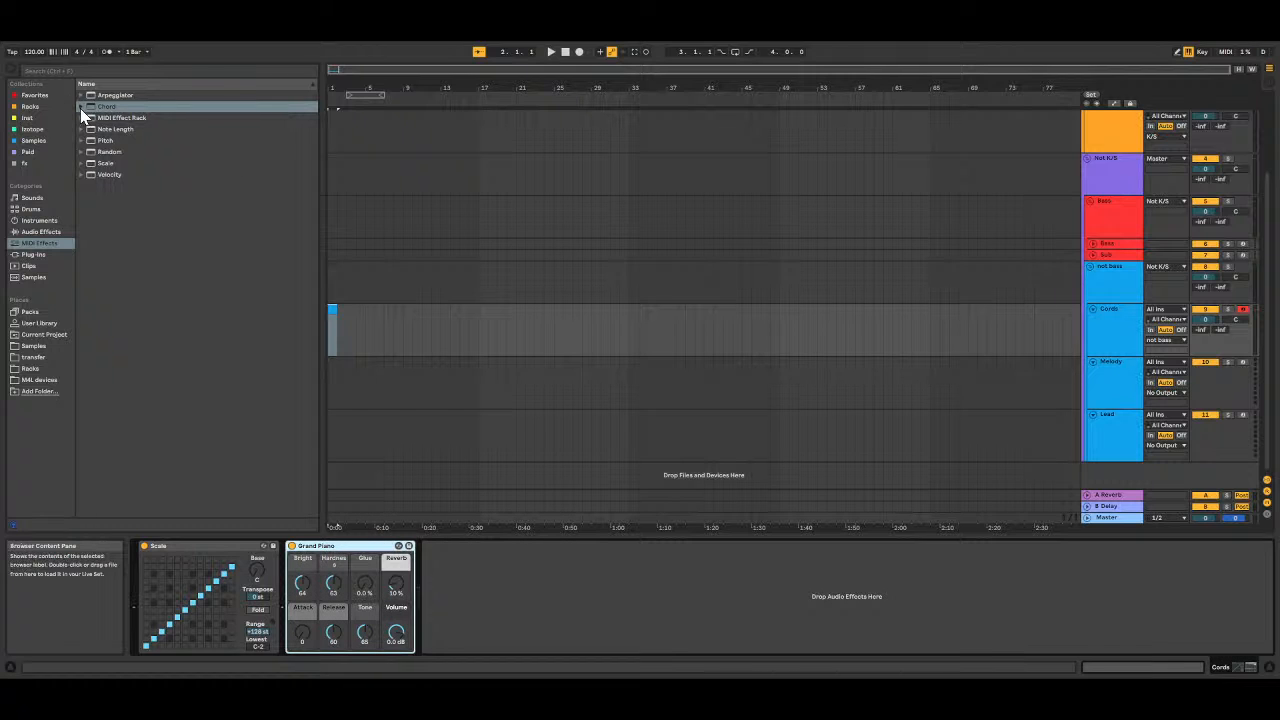
# Step: Insert the House for to go Chord preset between Scale and Grand Piano and play a few notes with the clip's note editor open
pyautogui.click(80, 106)
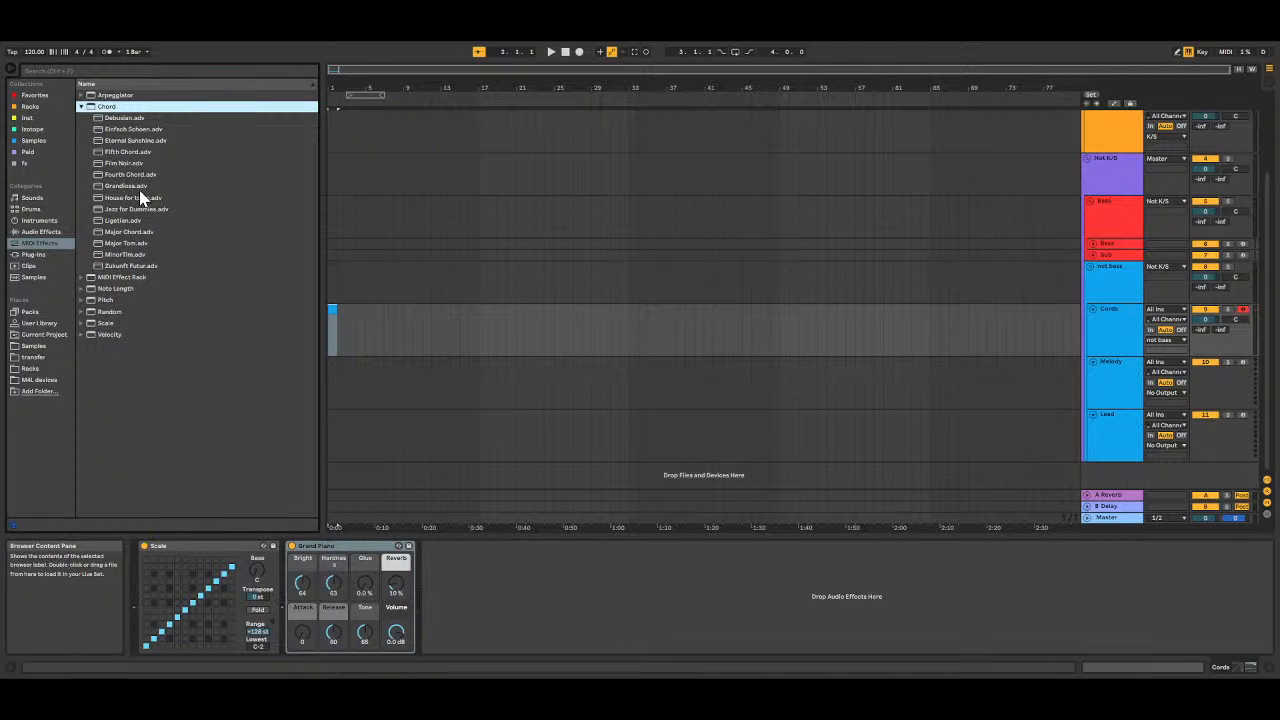
pyautogui.moveTo(141, 199); pyautogui.dragTo(282, 596)
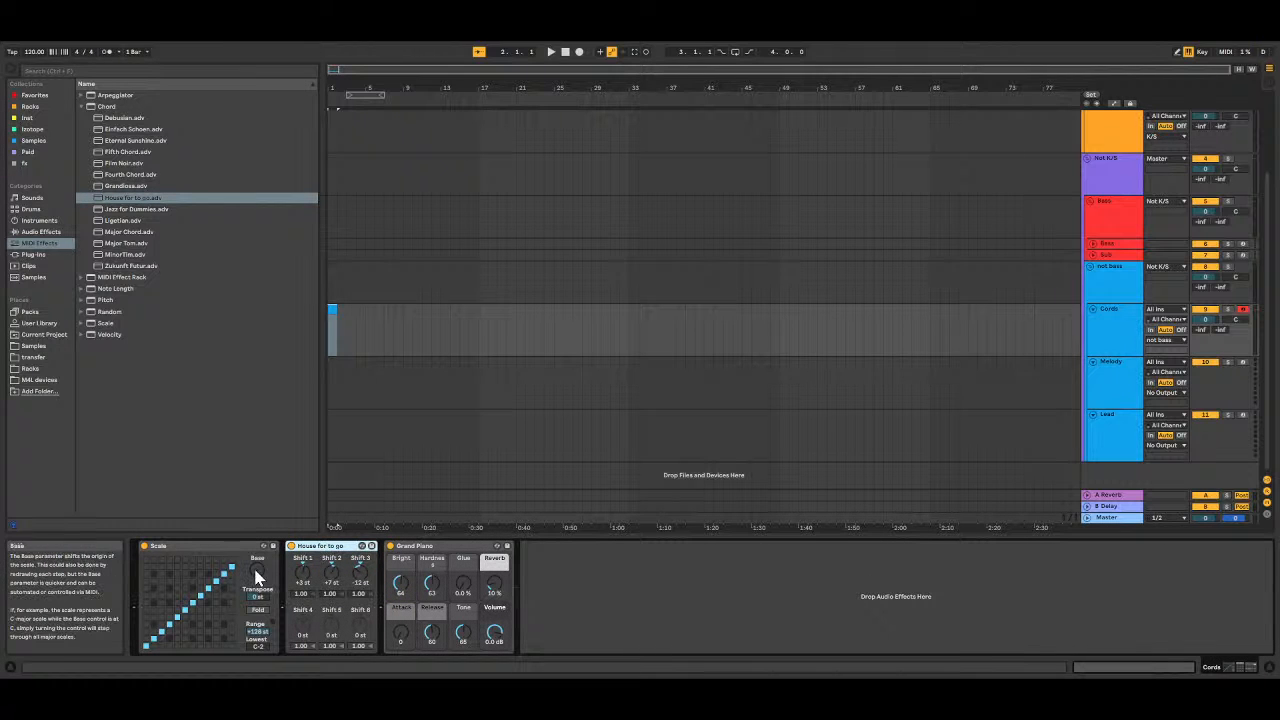
pyautogui.click(332, 310)
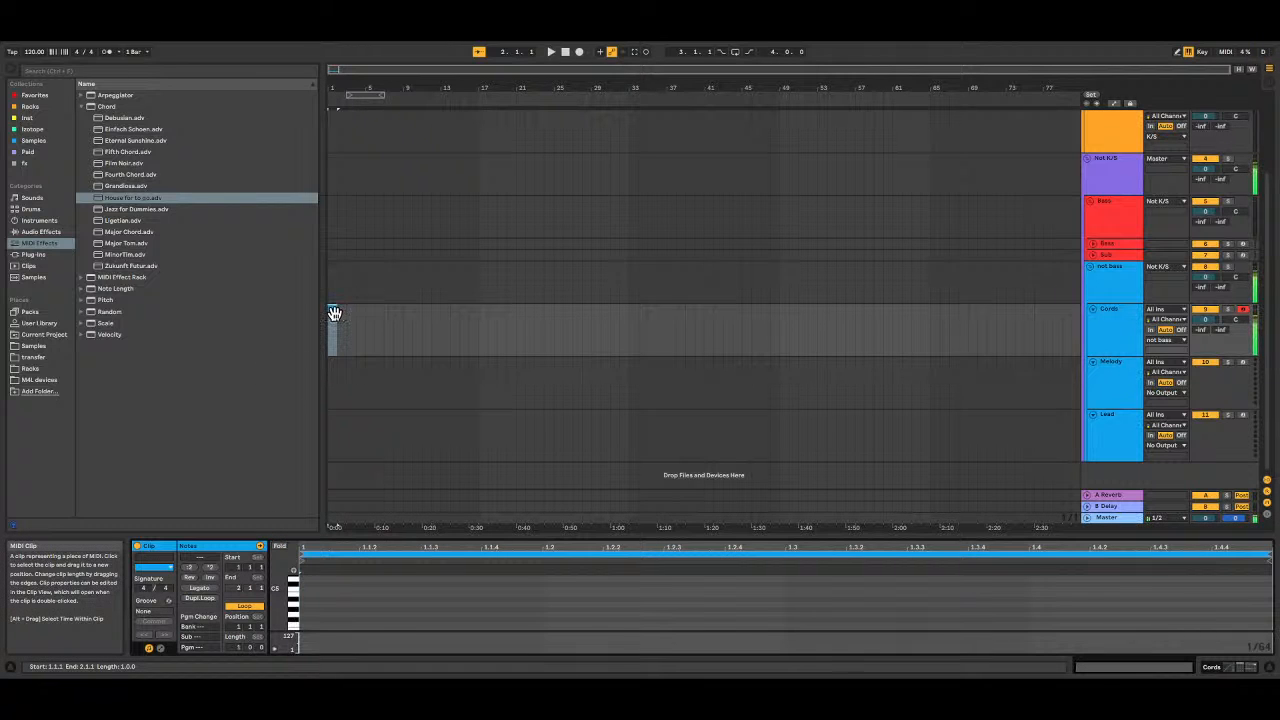
pyautogui.moveTo(493, 535); pyautogui.dragTo(486, 371)
pyautogui.scroll(3, 458, 570)
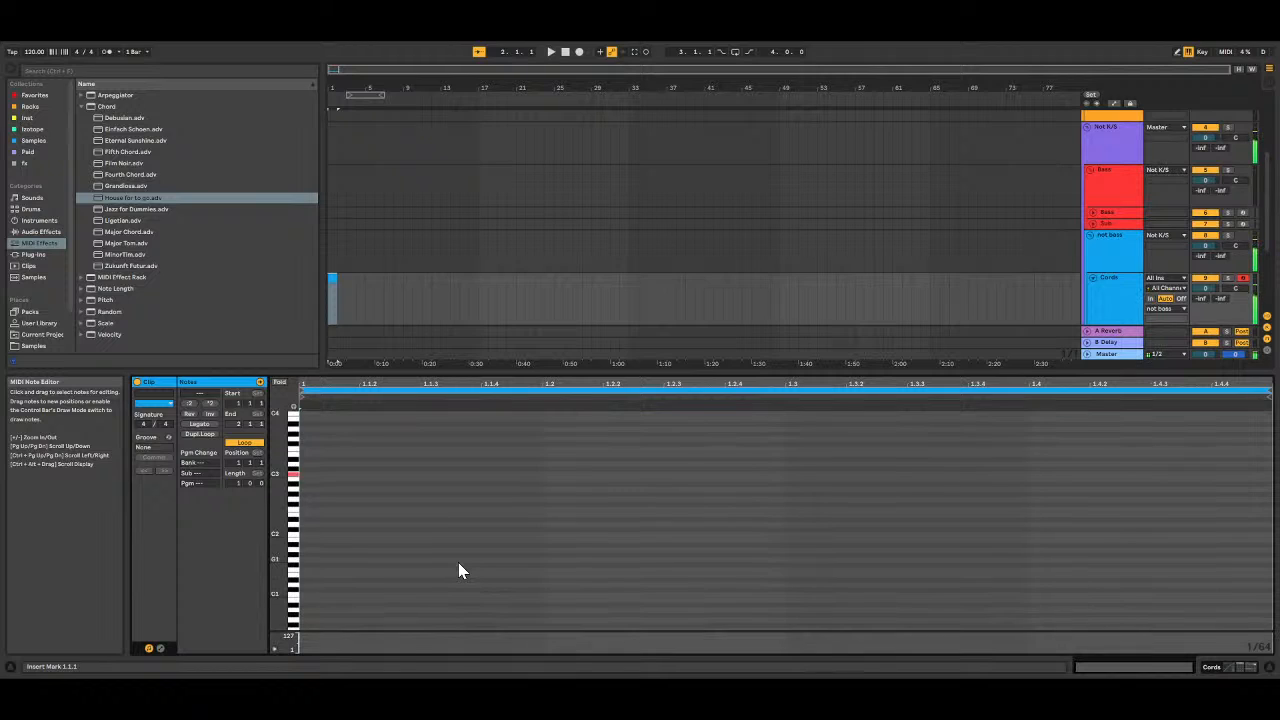
pyautogui.press('s')
pyautogui.press('e')
pyautogui.press('d')
pyautogui.press('f')
pyautogui.press('a')
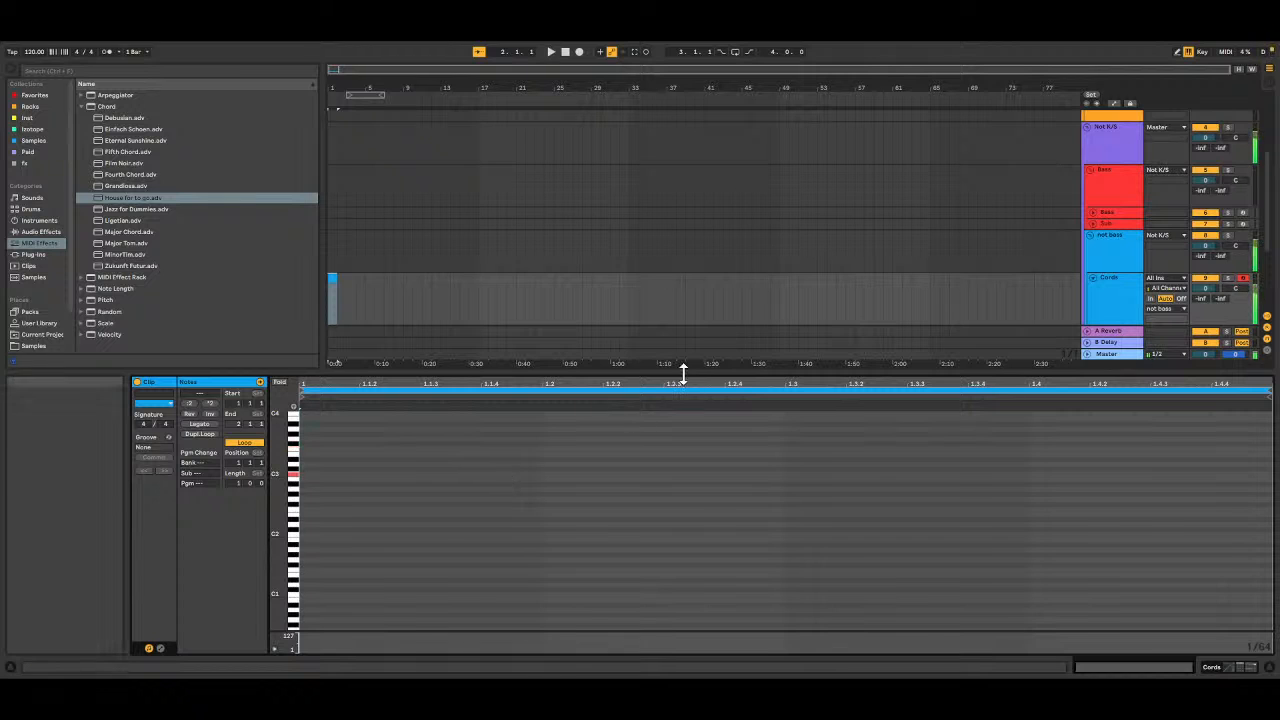
pyautogui.scroll(2, 608, 482)
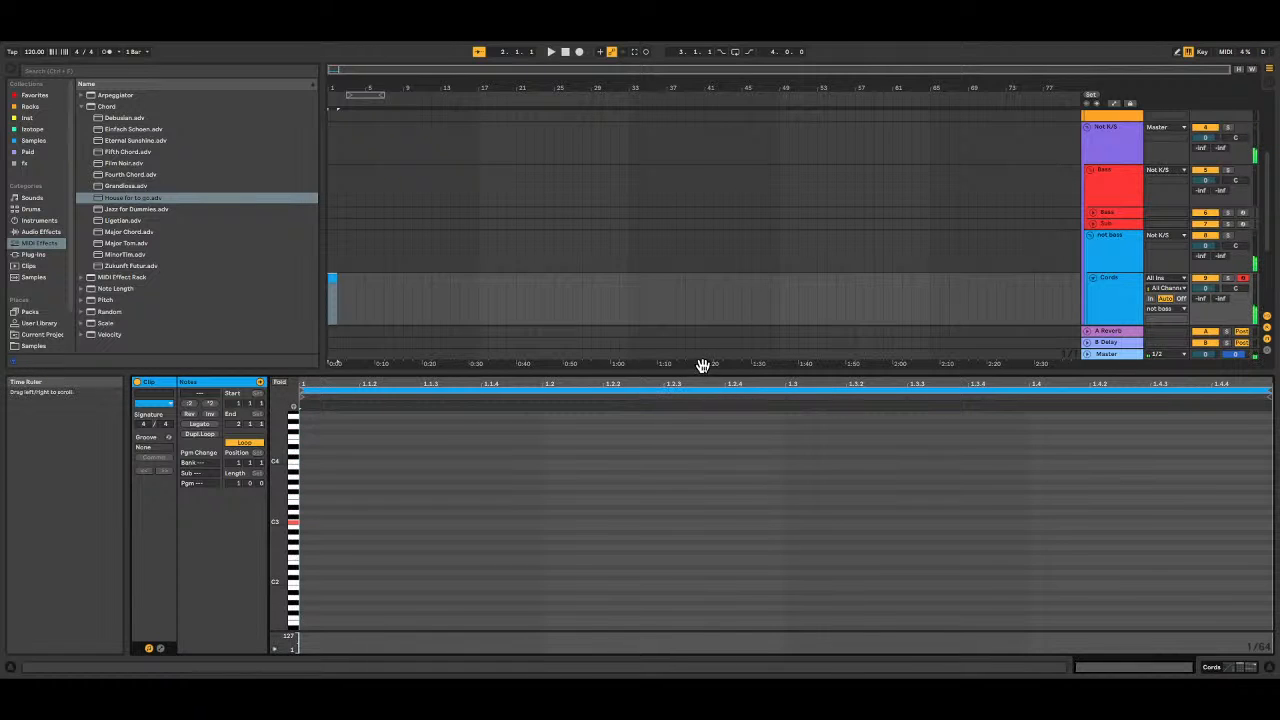
pyautogui.moveTo(714, 372); pyautogui.dragTo(692, 571)
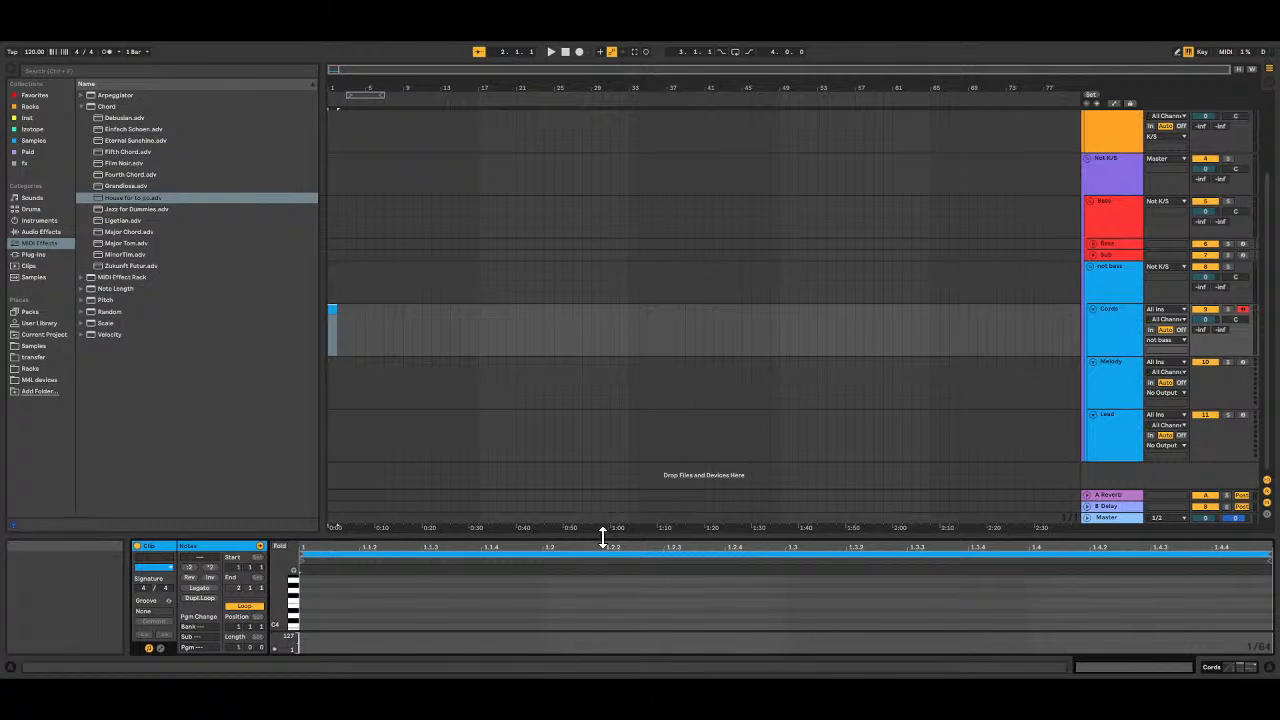
pyautogui.moveTo(604, 527); pyautogui.dragTo(590, 338)
# Step: Show the Cords track's devices, try a different Base note on Scale, and delete the Scale device
pyautogui.doubleClick(1121, 281)
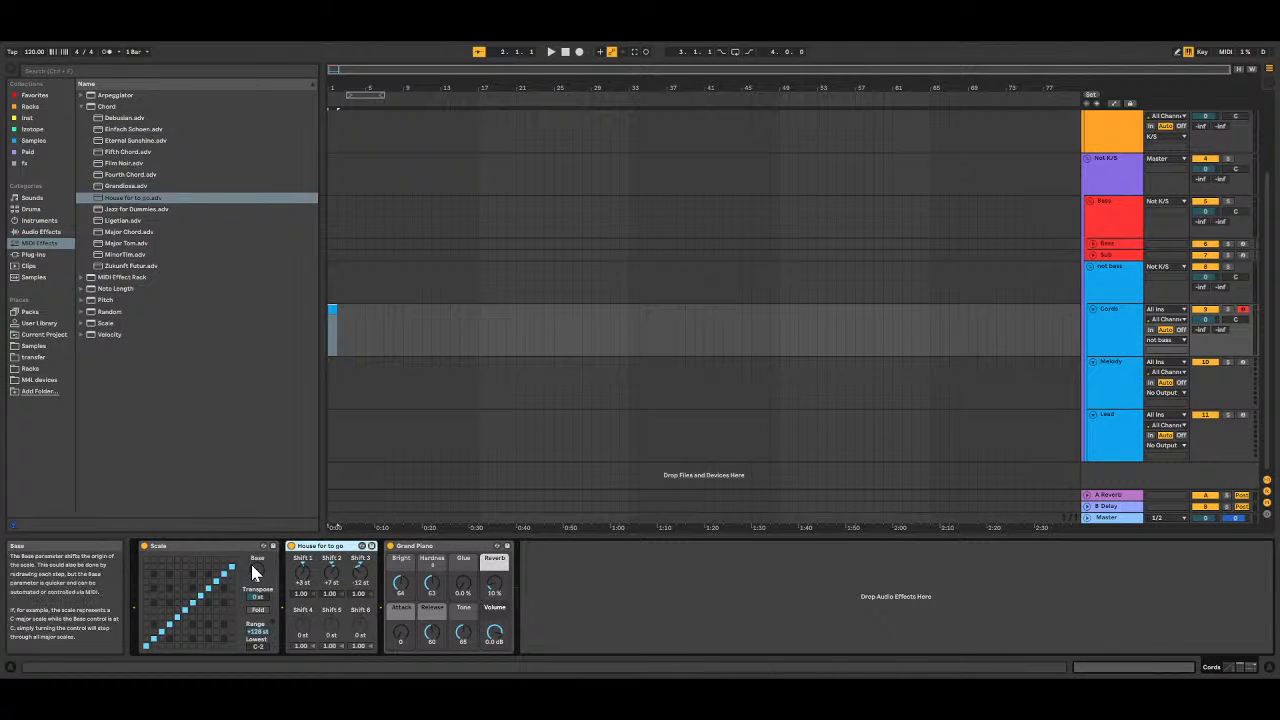
pyautogui.moveTo(251, 564)
pyautogui.mouseDown()
pyautogui.moveTo(258, 546)
pyautogui.moveTo(254, 560)
pyautogui.mouseUp()
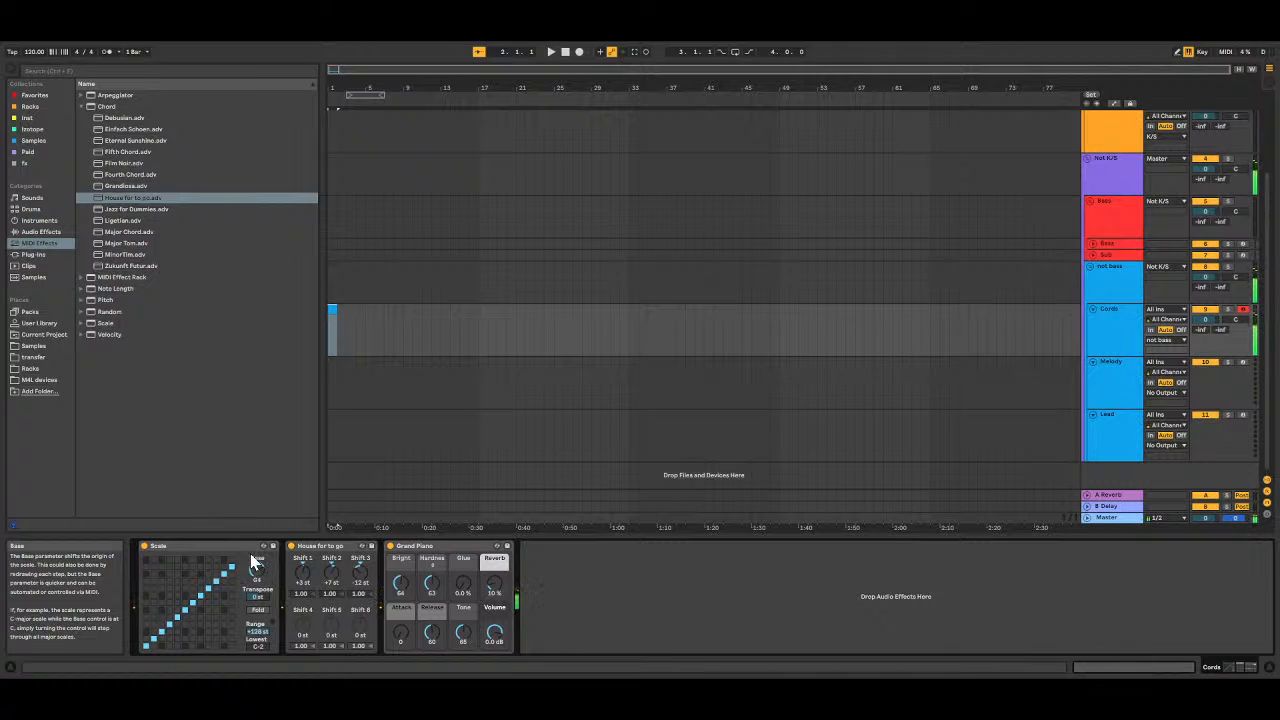
pyautogui.doubleClick(241, 549)
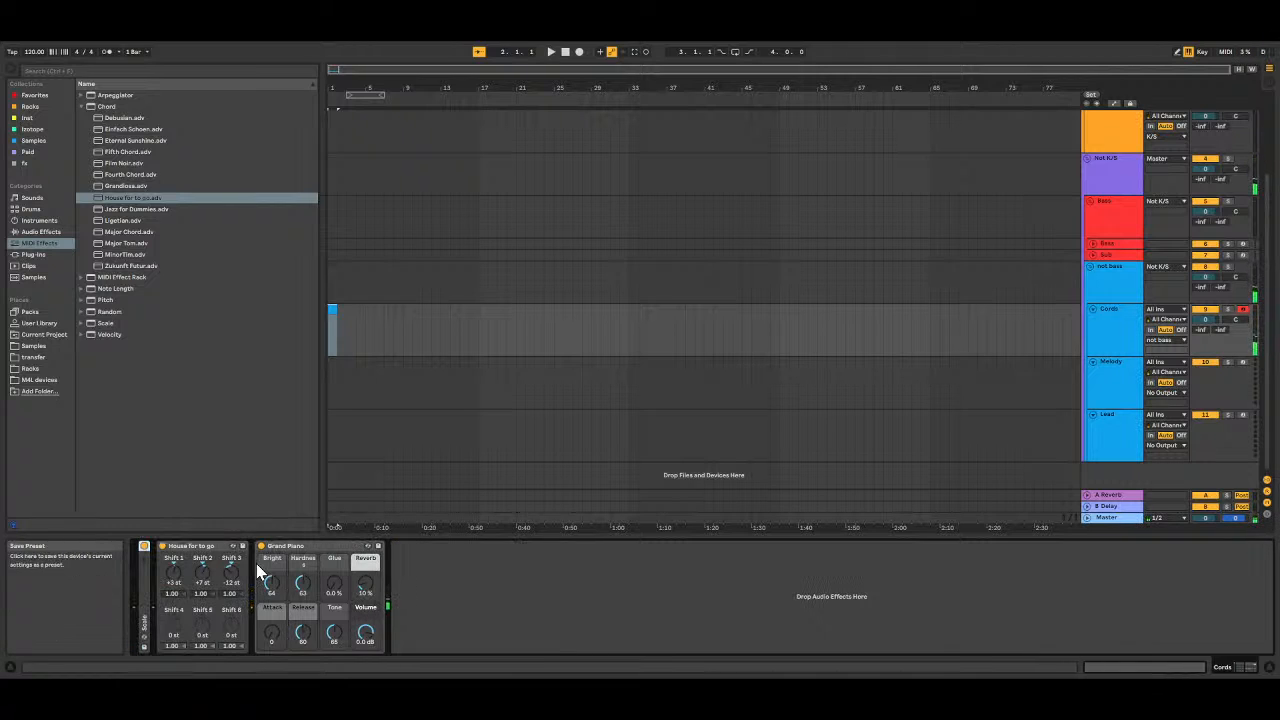
pyautogui.click(145, 560)
pyautogui.press('Delete')
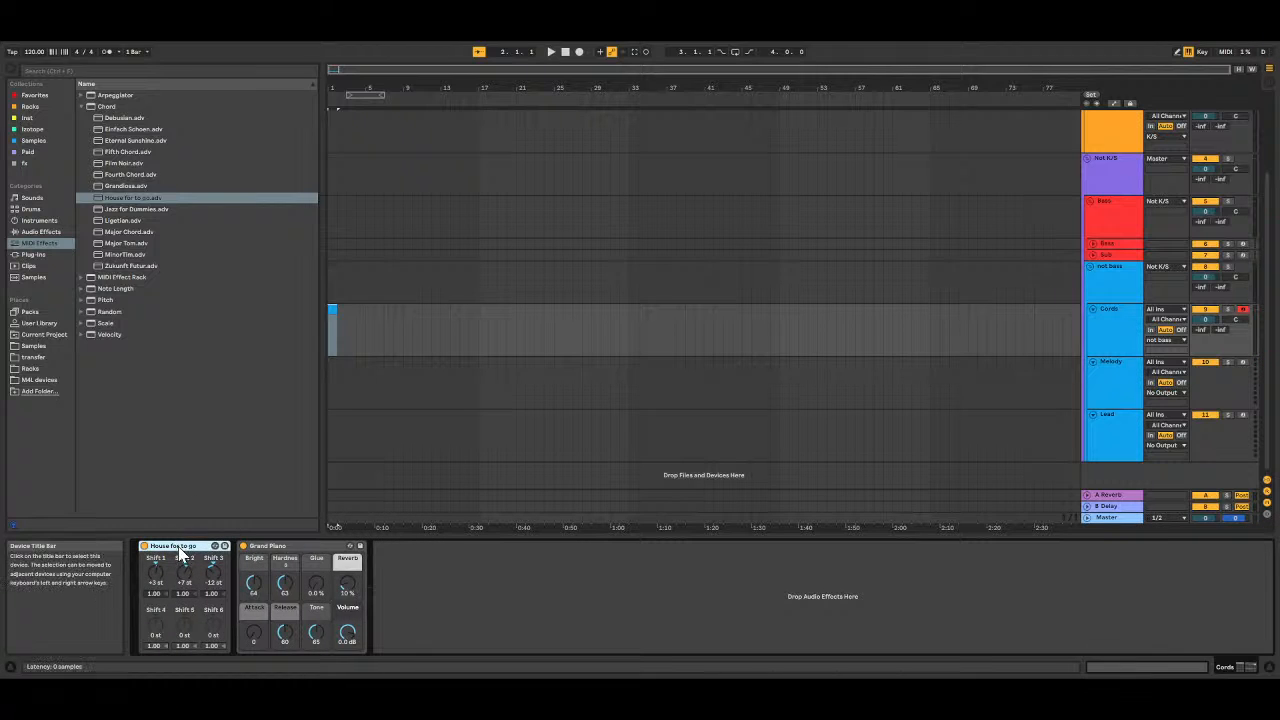
# Step: Try the Jazz for Dummies and Major Tom Chord presets in place of House for to go, removing each one
pyautogui.press('Delete')
pyautogui.doubleClick(137, 210)
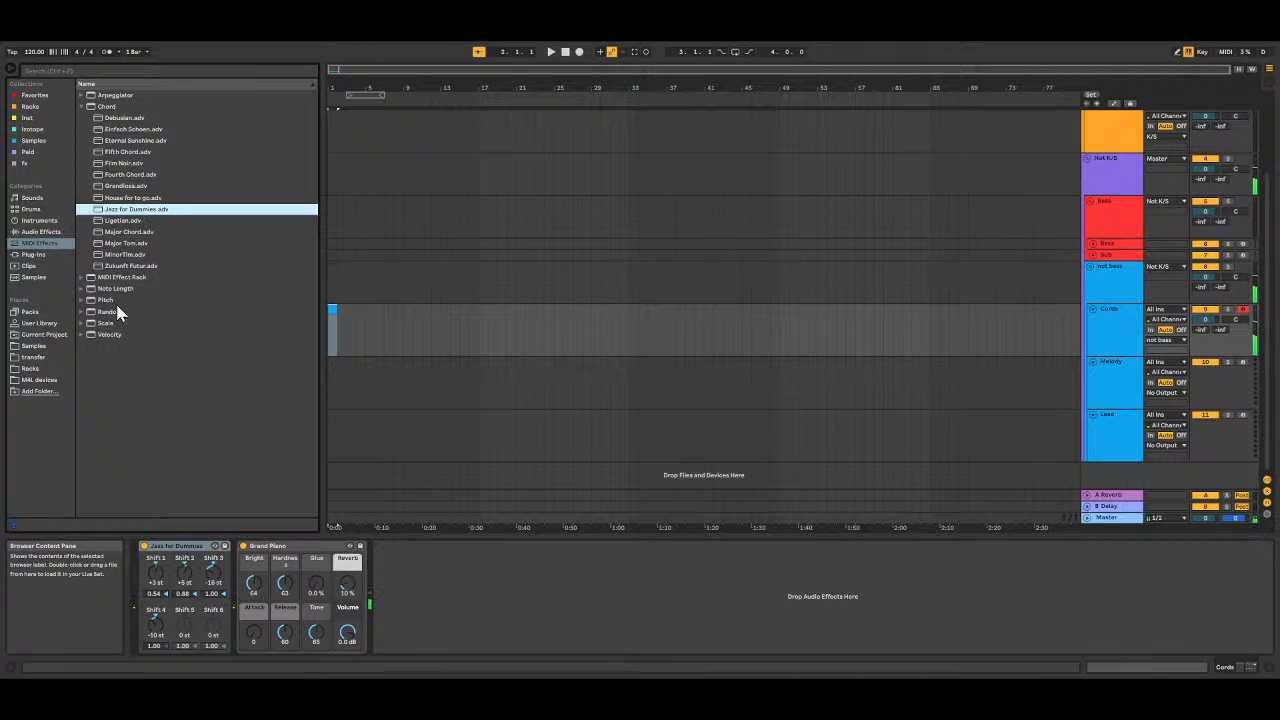
pyautogui.click(177, 546)
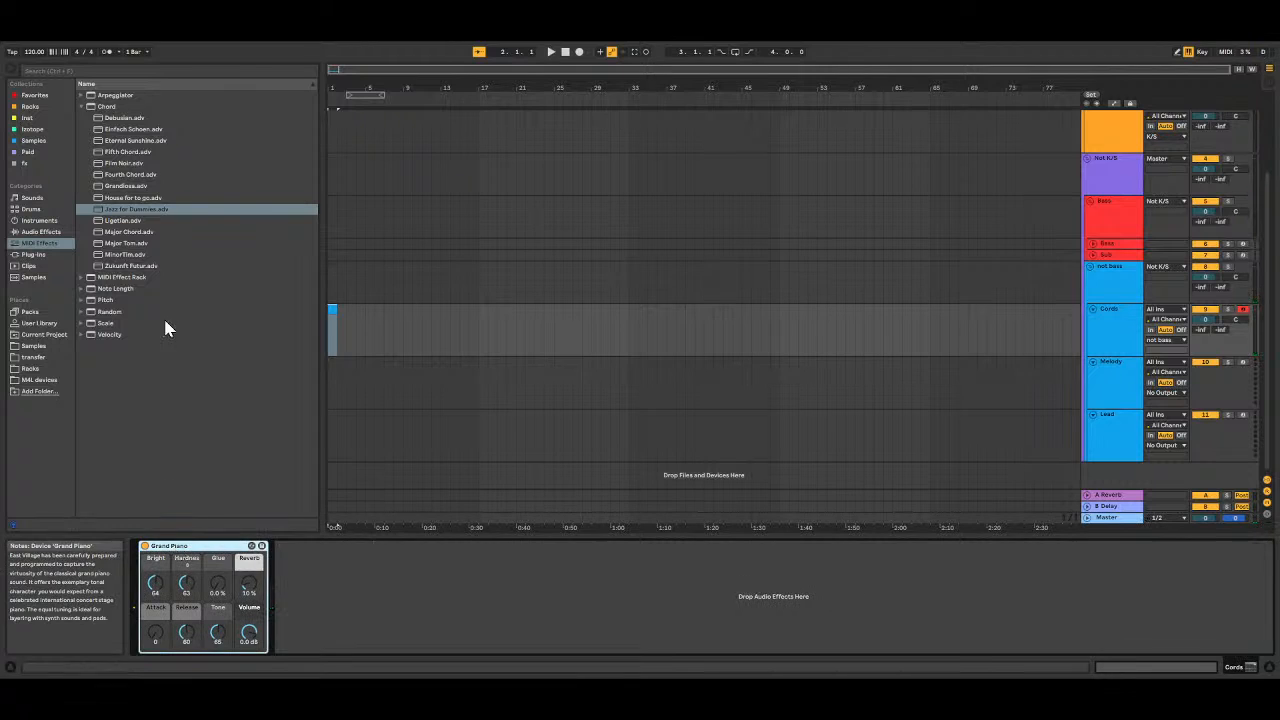
pyautogui.doubleClick(146, 244)
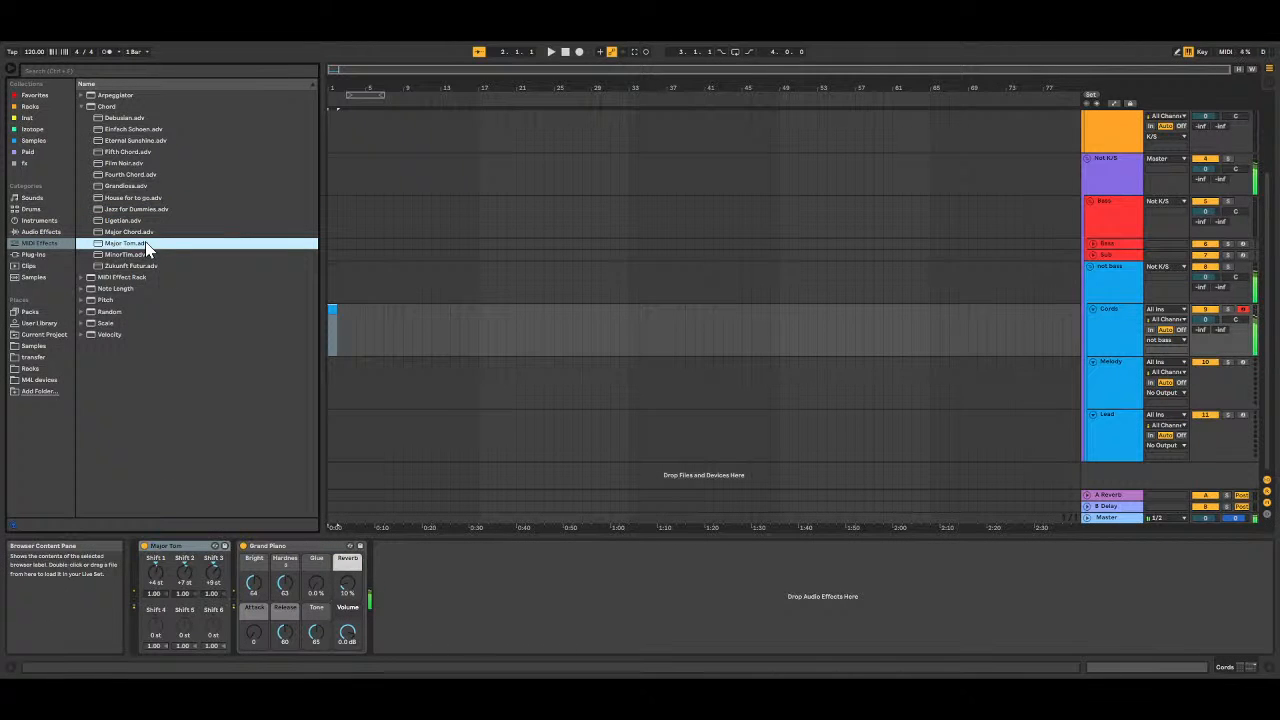
pyautogui.click(184, 546)
pyautogui.press('Delete')
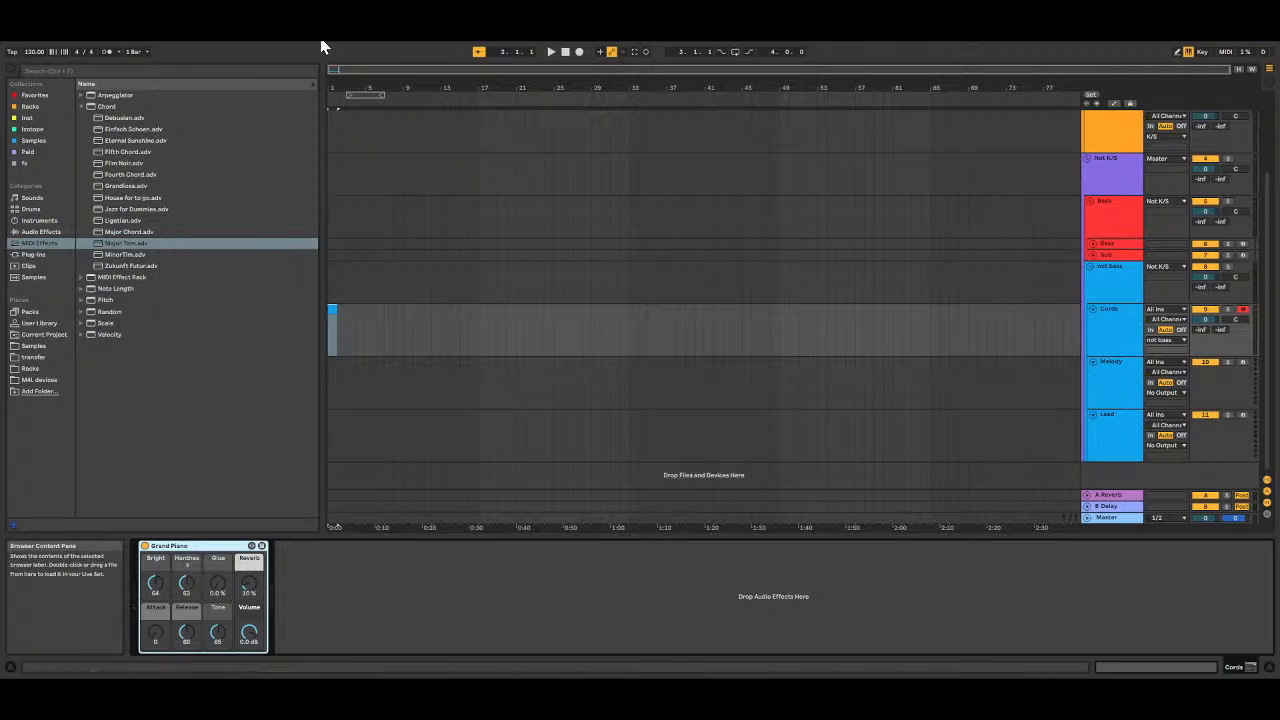
# Step: Record a few Grand Piano notes on the Cords track from the start of the arrangement, with the metronome turned on
pyautogui.click(333, 311)
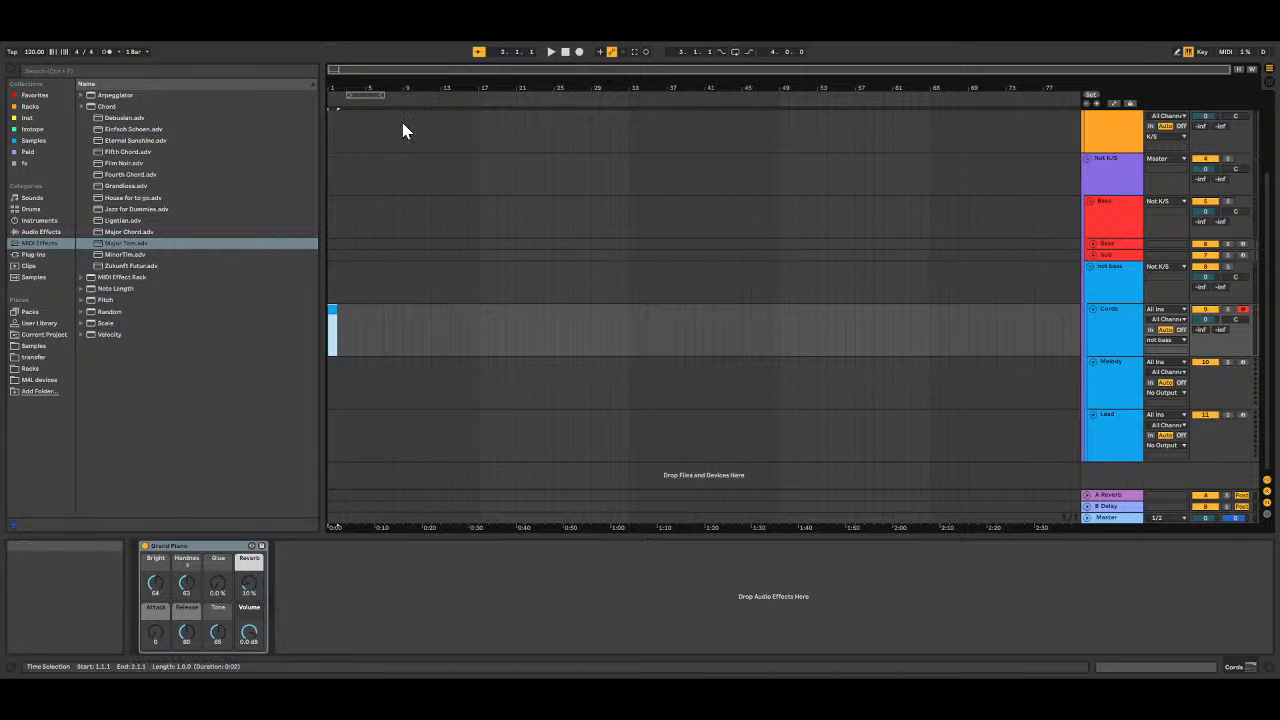
pyautogui.click(565, 52)
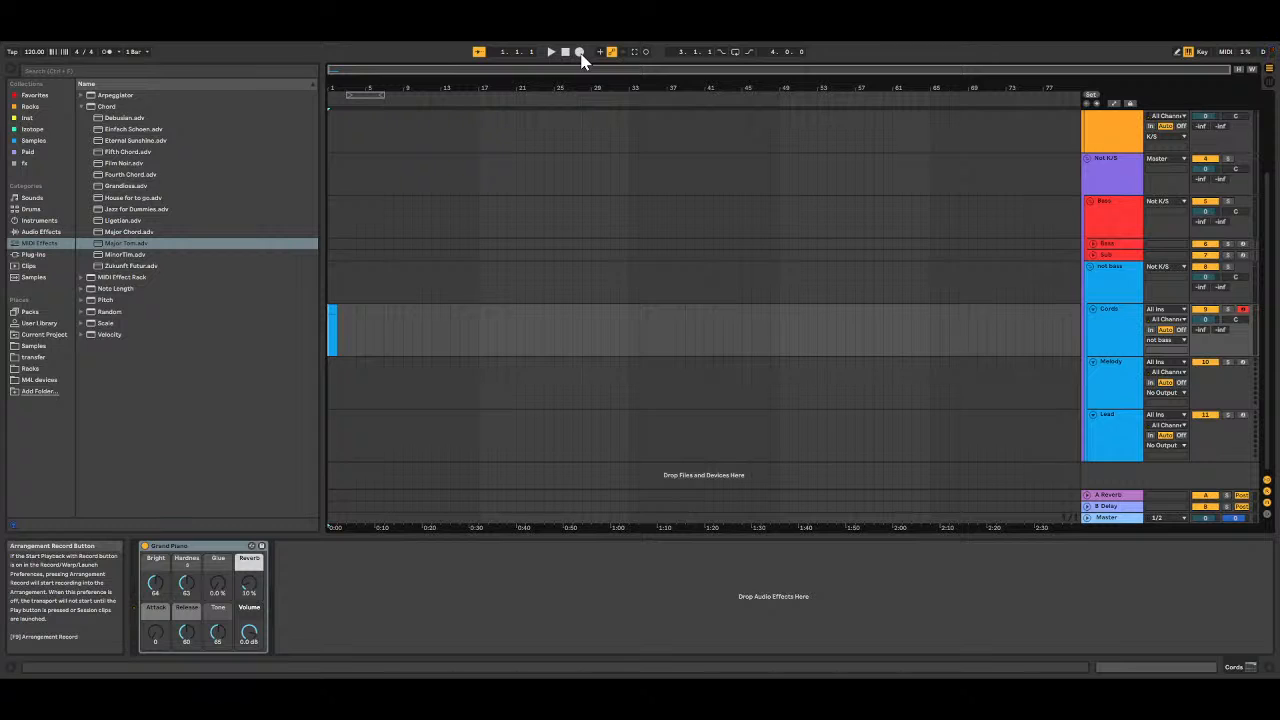
pyautogui.click(580, 52)
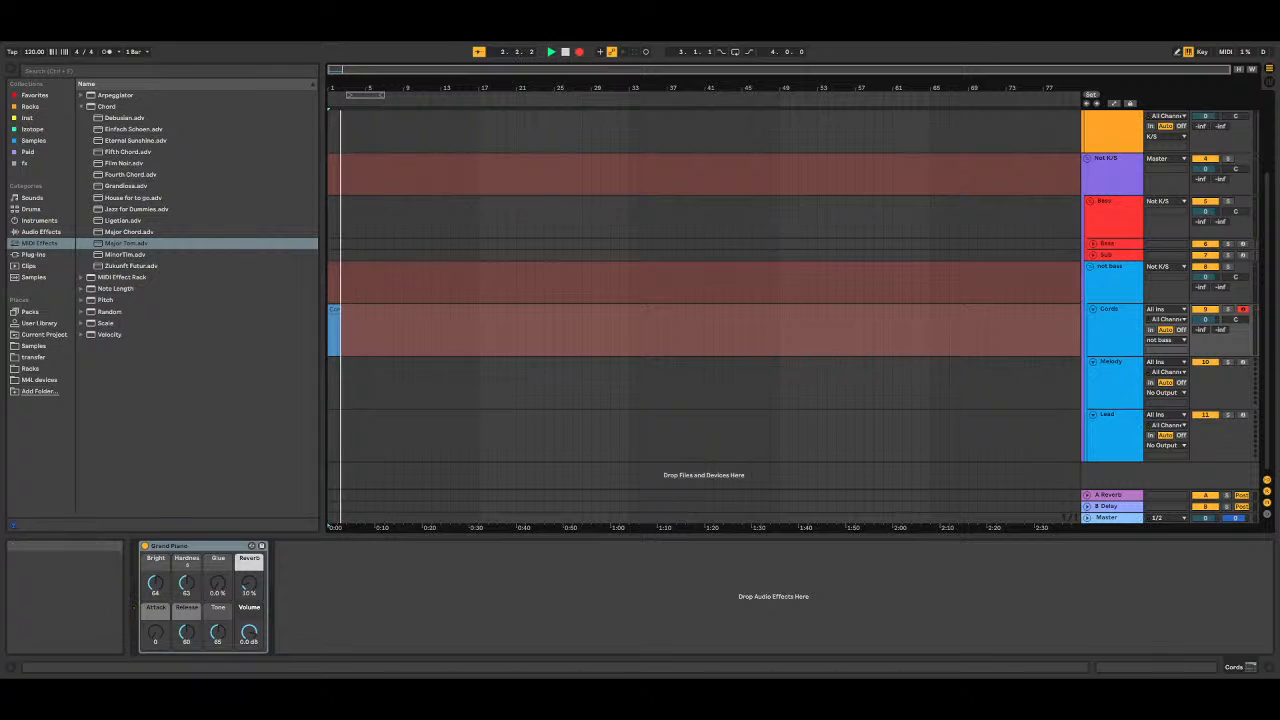
pyautogui.click(108, 52)
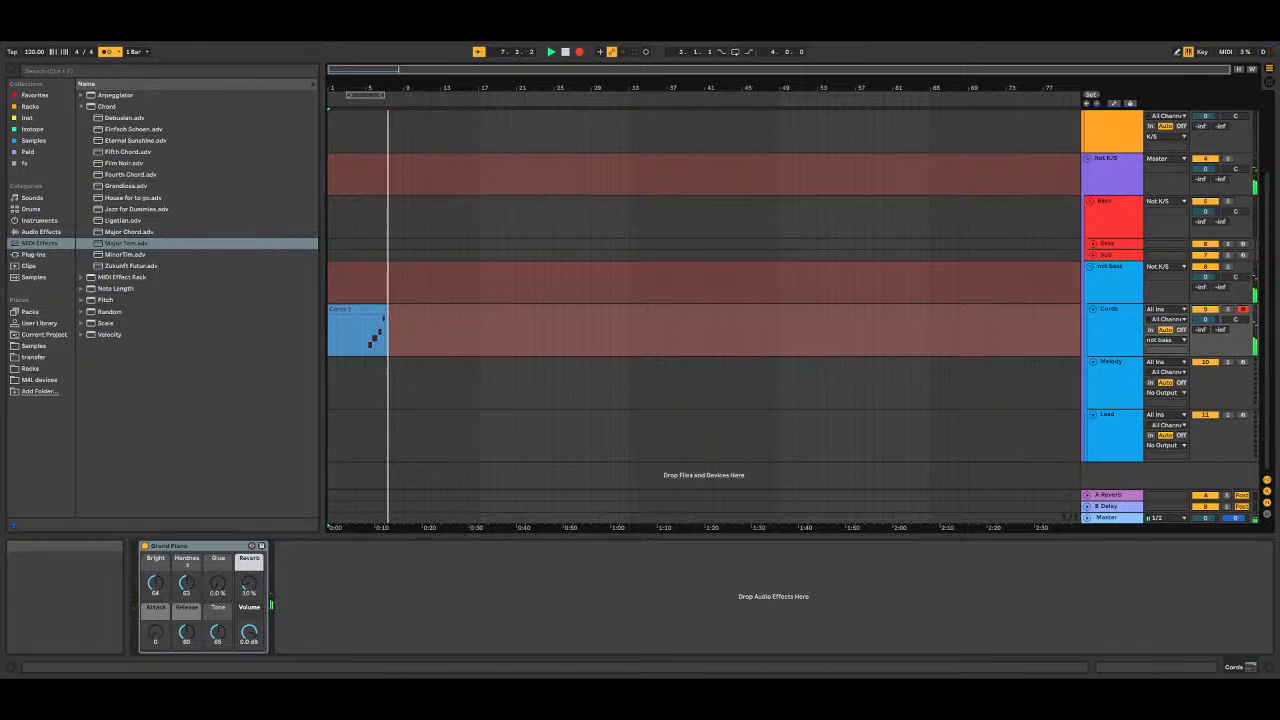
pyautogui.click(565, 52)
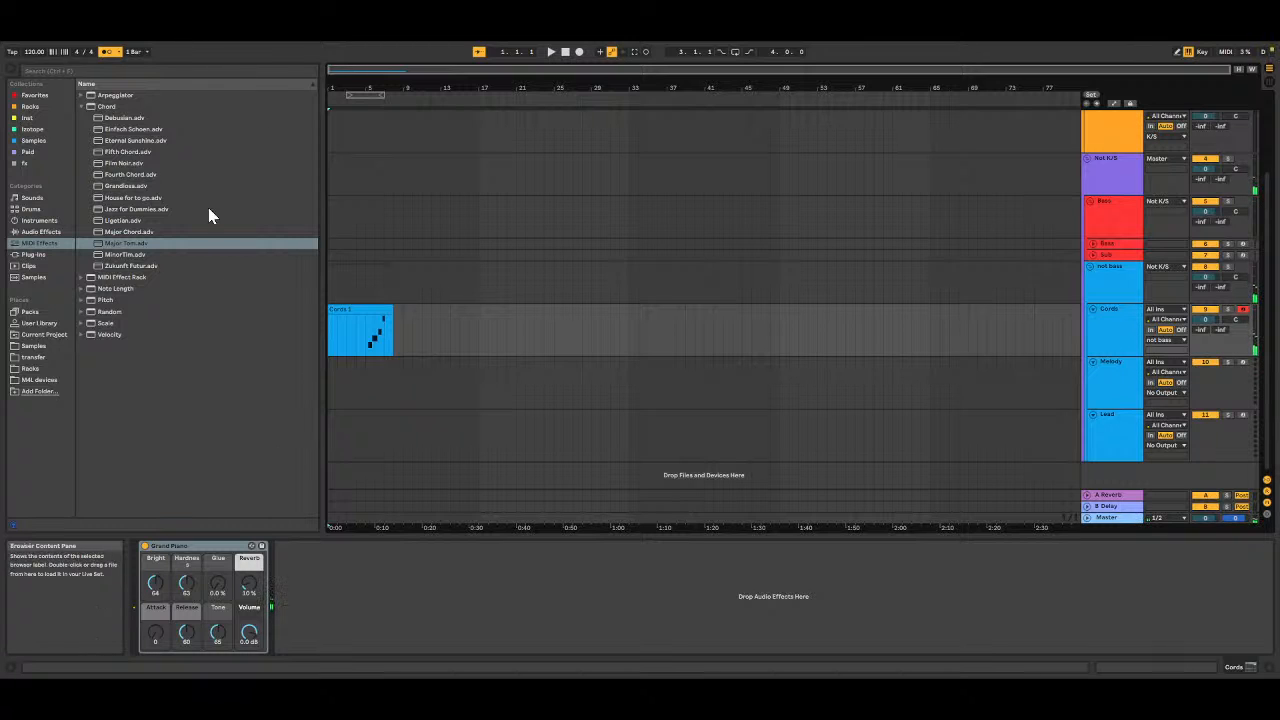
# Step: Load the Eternal Sunshine Chord preset ahead of Grand Piano on the Cords track
pyautogui.click(47, 232)
pyautogui.click(45, 243)
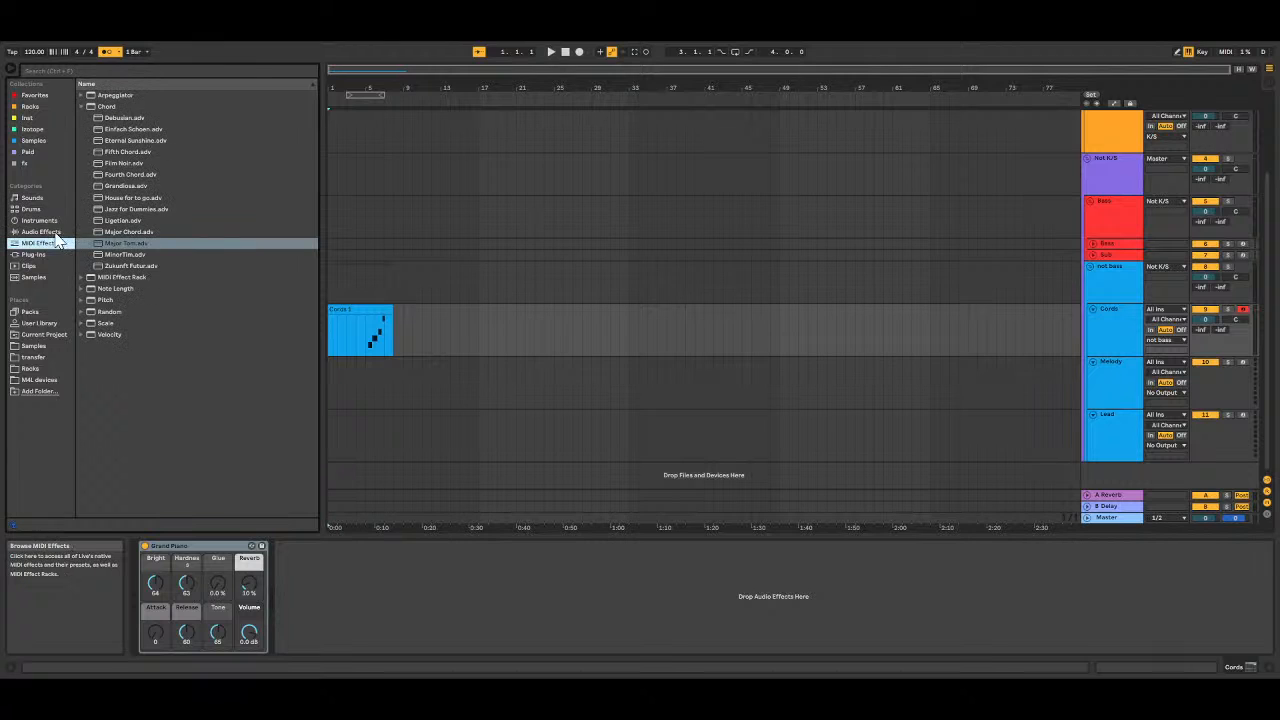
pyautogui.doubleClick(118, 140)
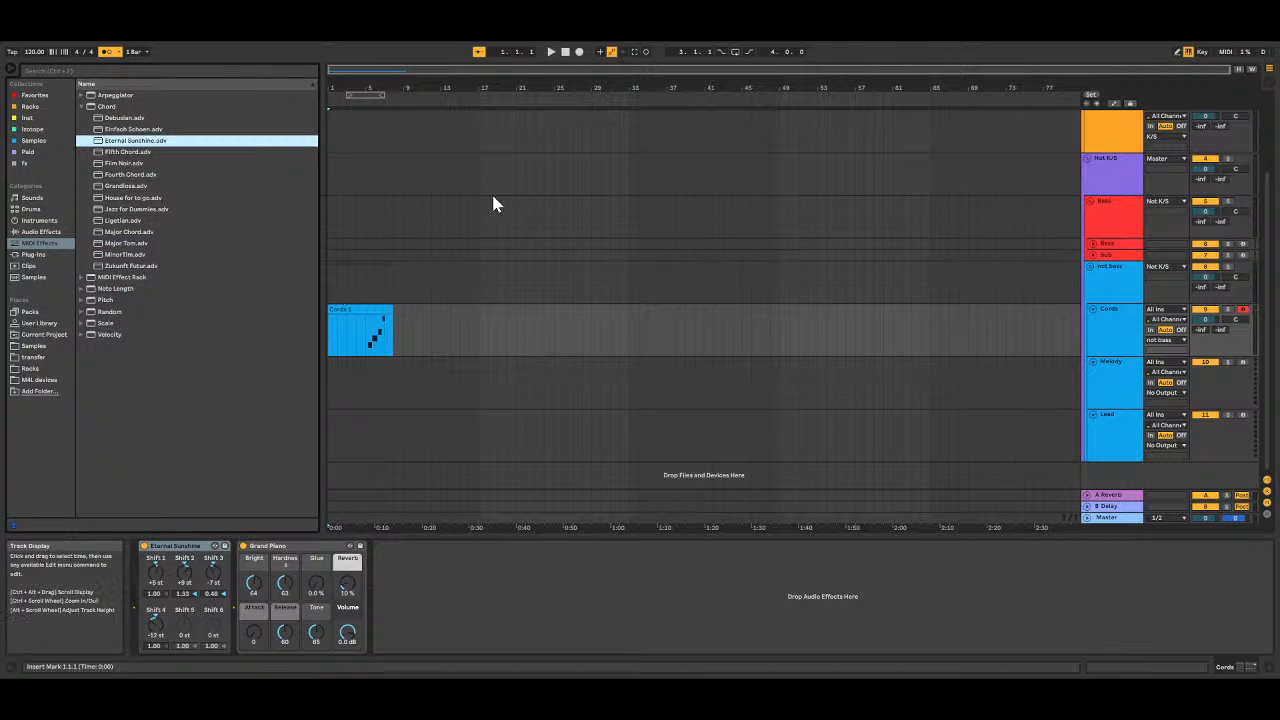
# Step: Delete the recorded clip from the Cords track
pyautogui.click(370, 307)
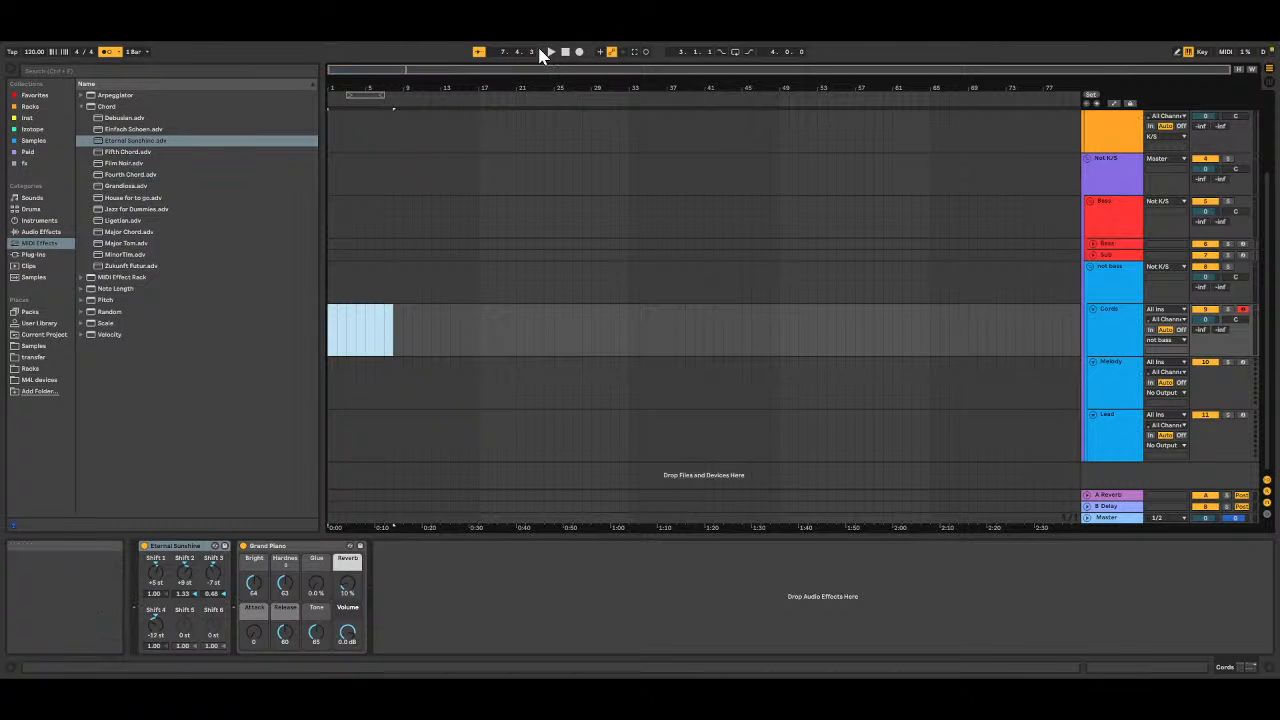
pyautogui.press('Delete')
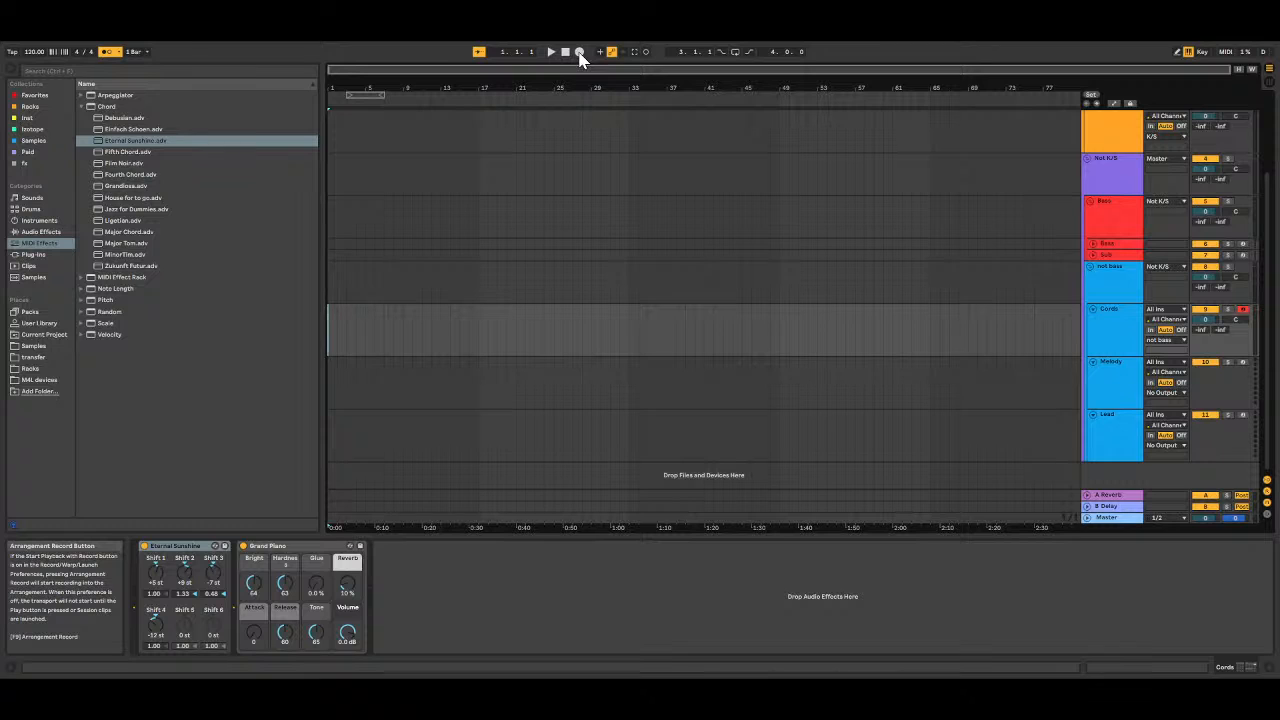
# Step: Record five rising notes from C3 to E3 on the Cords track from the arrangement start, and open the recorded clip
pyautogui.click(579, 52)
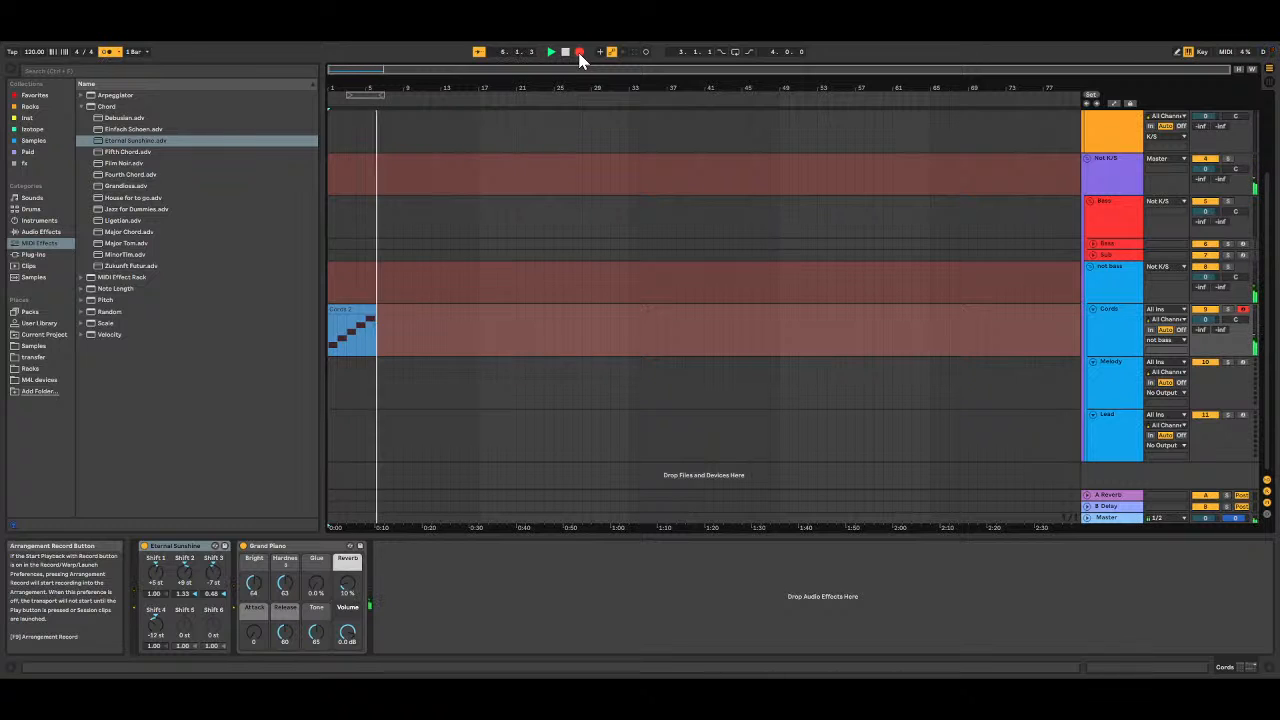
pyautogui.click(579, 53)
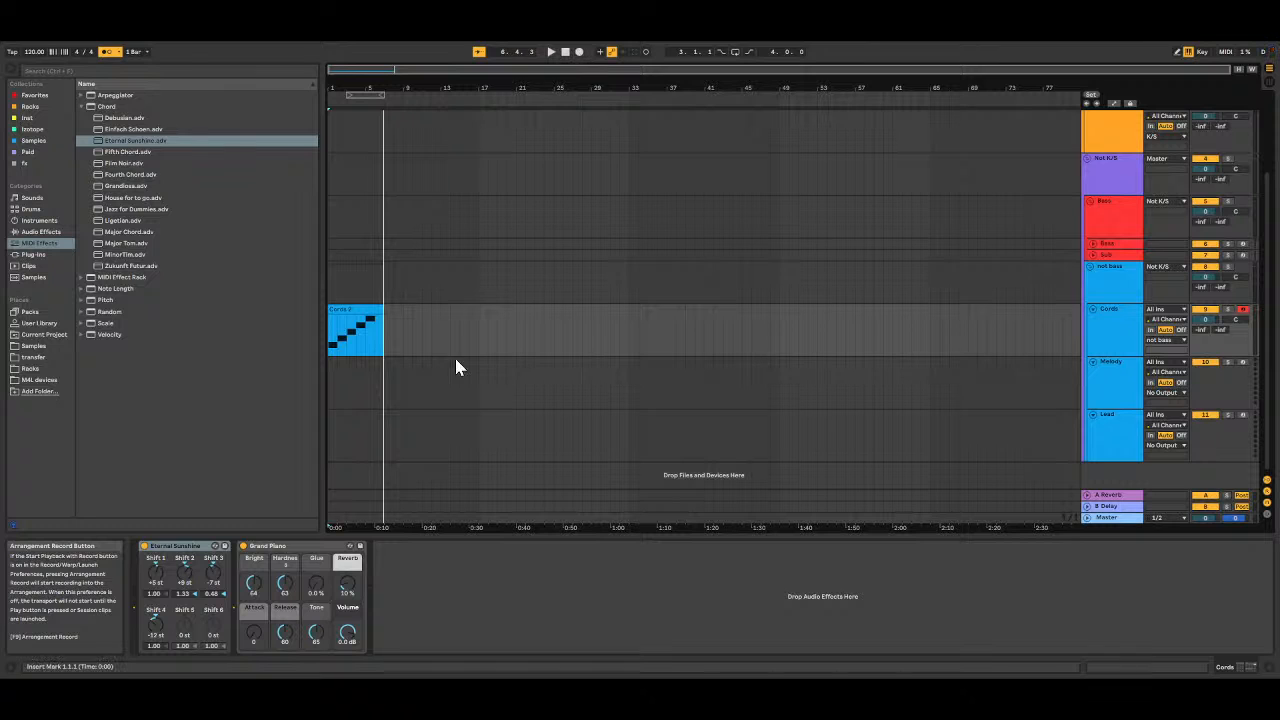
pyautogui.click(368, 313)
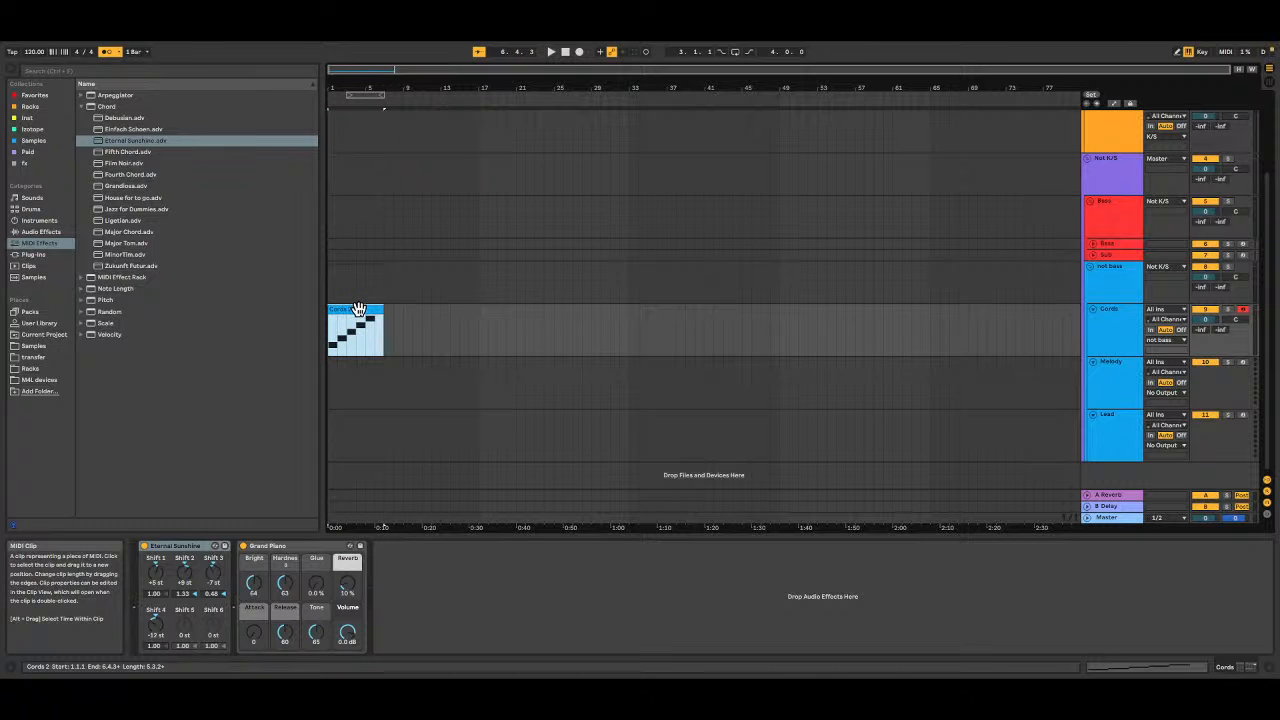
pyautogui.doubleClick(360, 315)
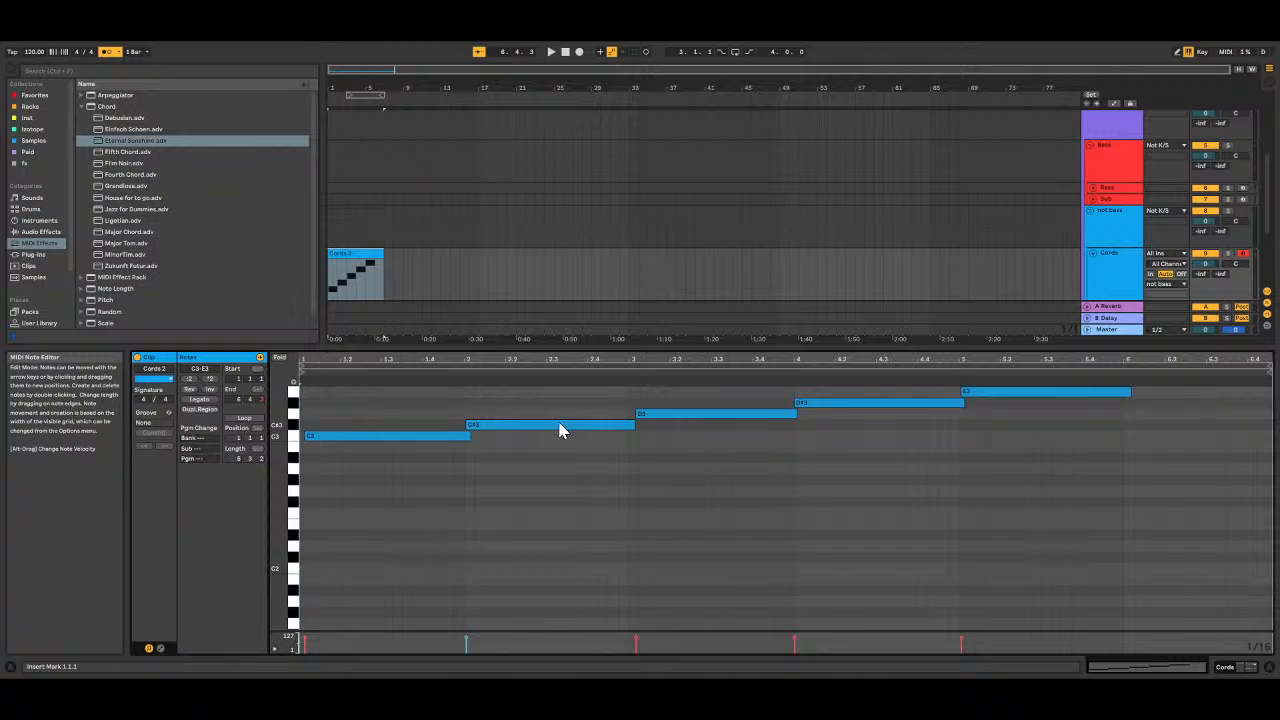
# Step: Replace the recorded notes in the Cords clip with a single one-bar C3 note starting at bar 1
pyautogui.click(532, 425)
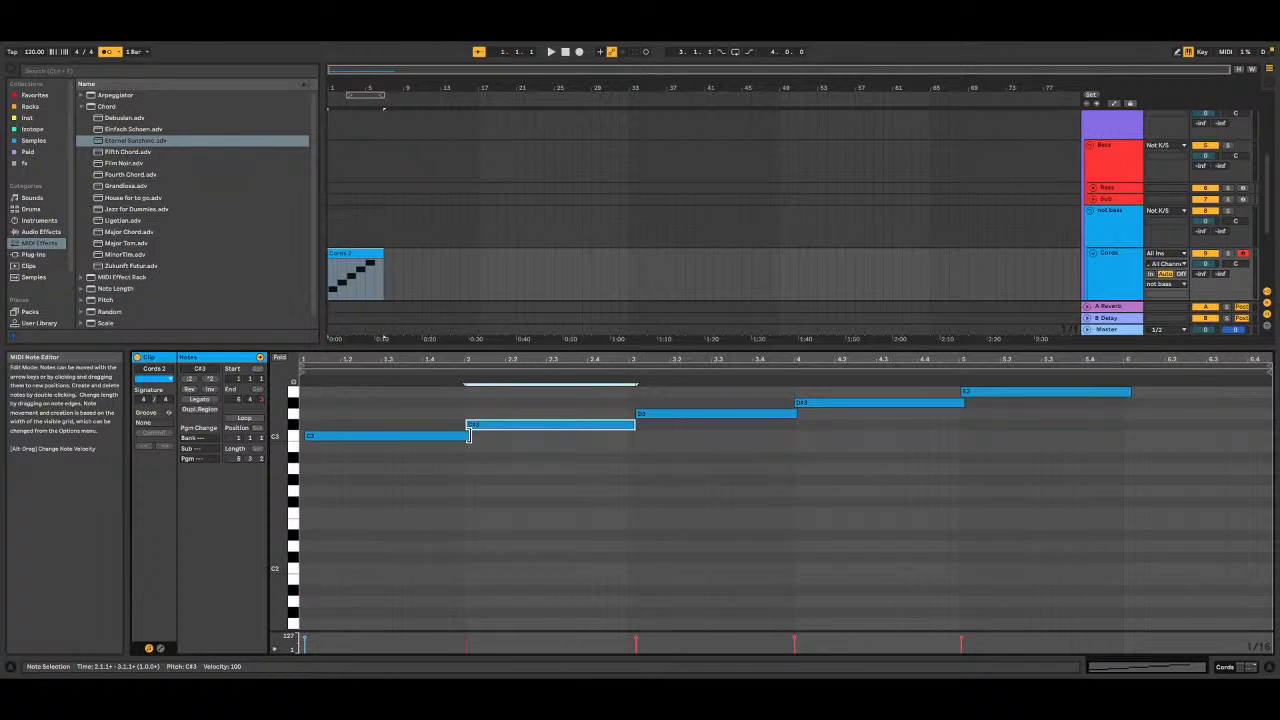
pyautogui.moveTo(469, 435); pyautogui.dragTo(407, 448)
pyautogui.doubleClick(346, 438)
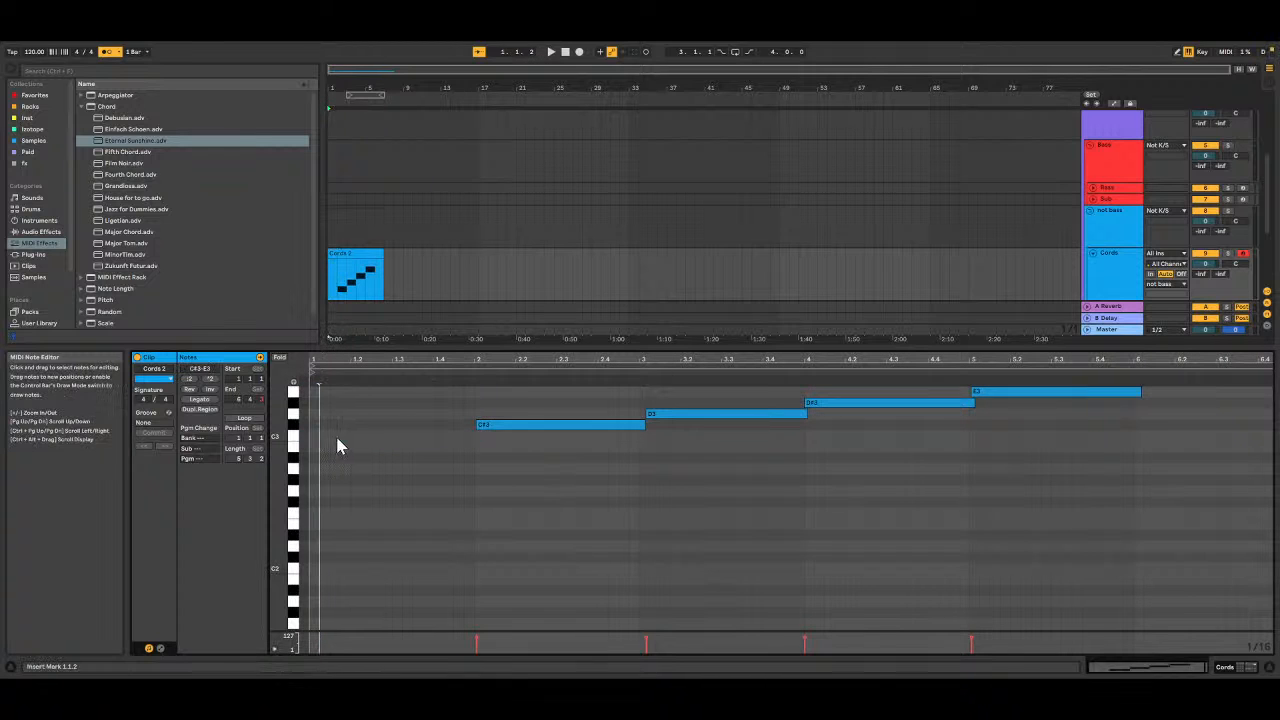
pyautogui.doubleClick(314, 436)
pyautogui.moveTo(320, 436); pyautogui.dragTo(475, 443)
pyautogui.moveTo(591, 497)
pyautogui.mouseDown()
pyautogui.moveTo(866, 386)
pyautogui.moveTo(1113, 387)
pyautogui.mouseUp()
pyautogui.press('Delete')
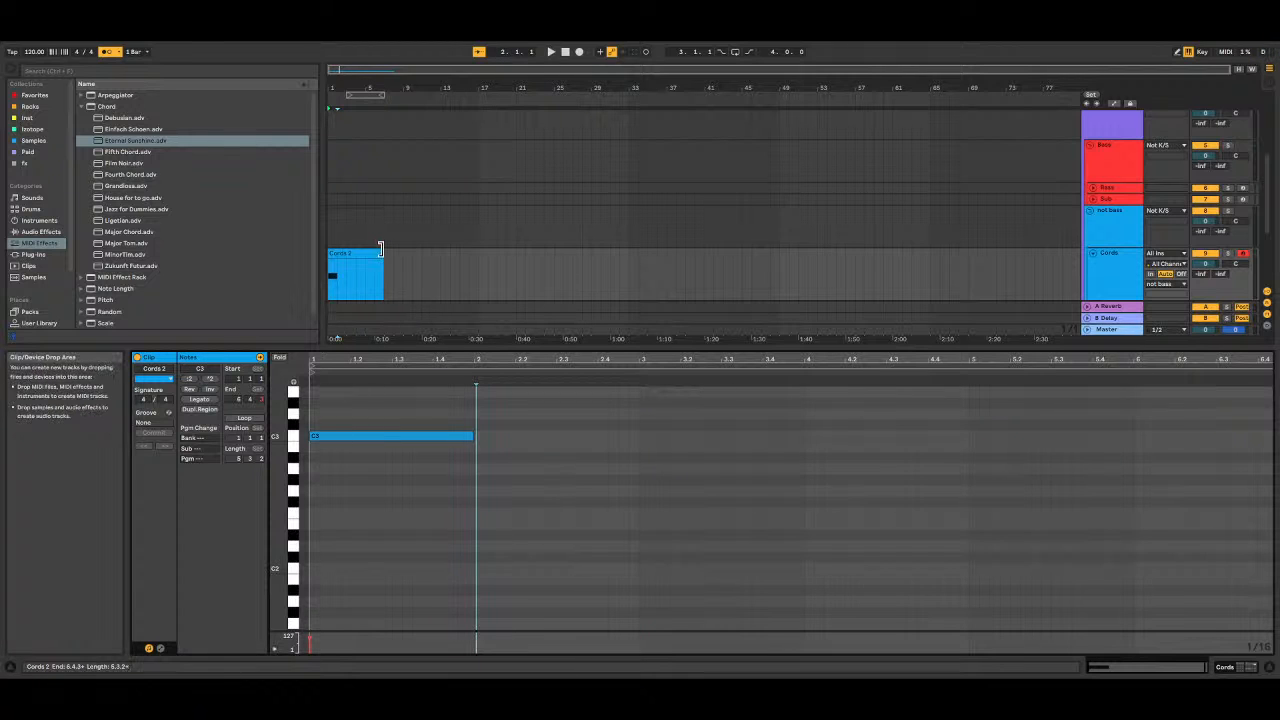
# Step: Shorten the Cords clip to end at bar 5 and set the arrangement loop over its four bars
pyautogui.moveTo(380, 249); pyautogui.dragTo(365, 254)
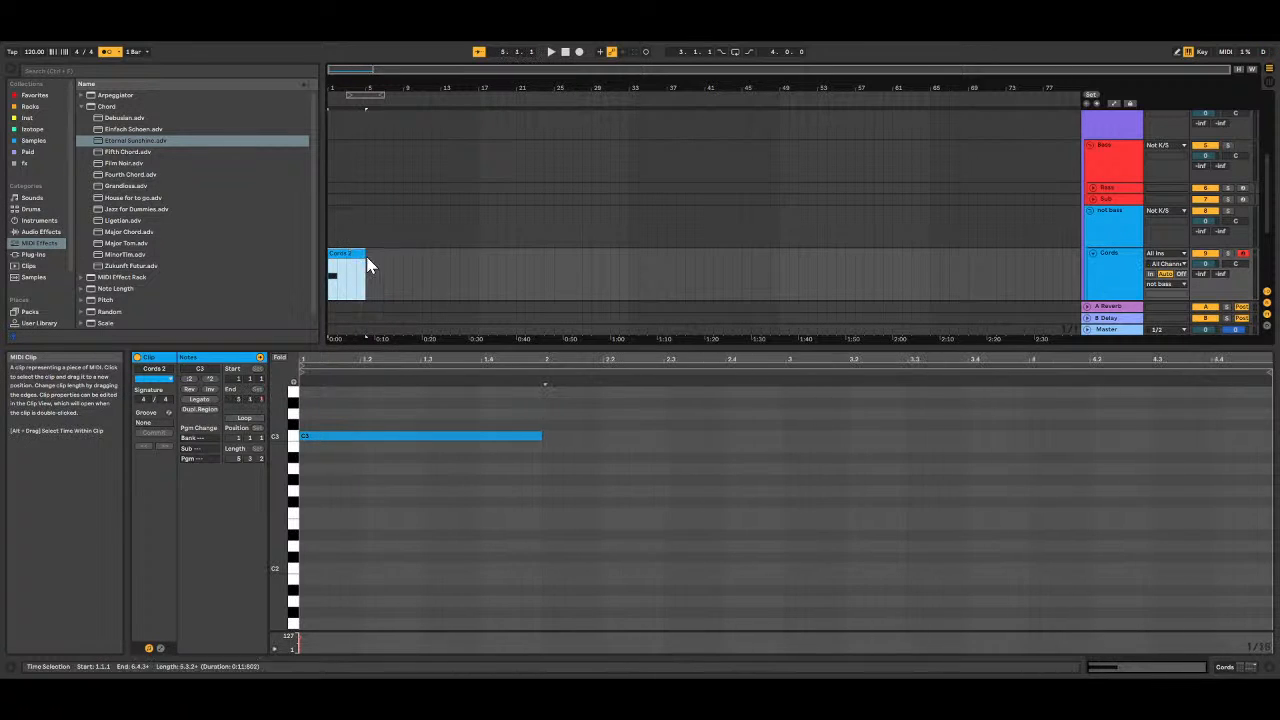
pyautogui.click(364, 94)
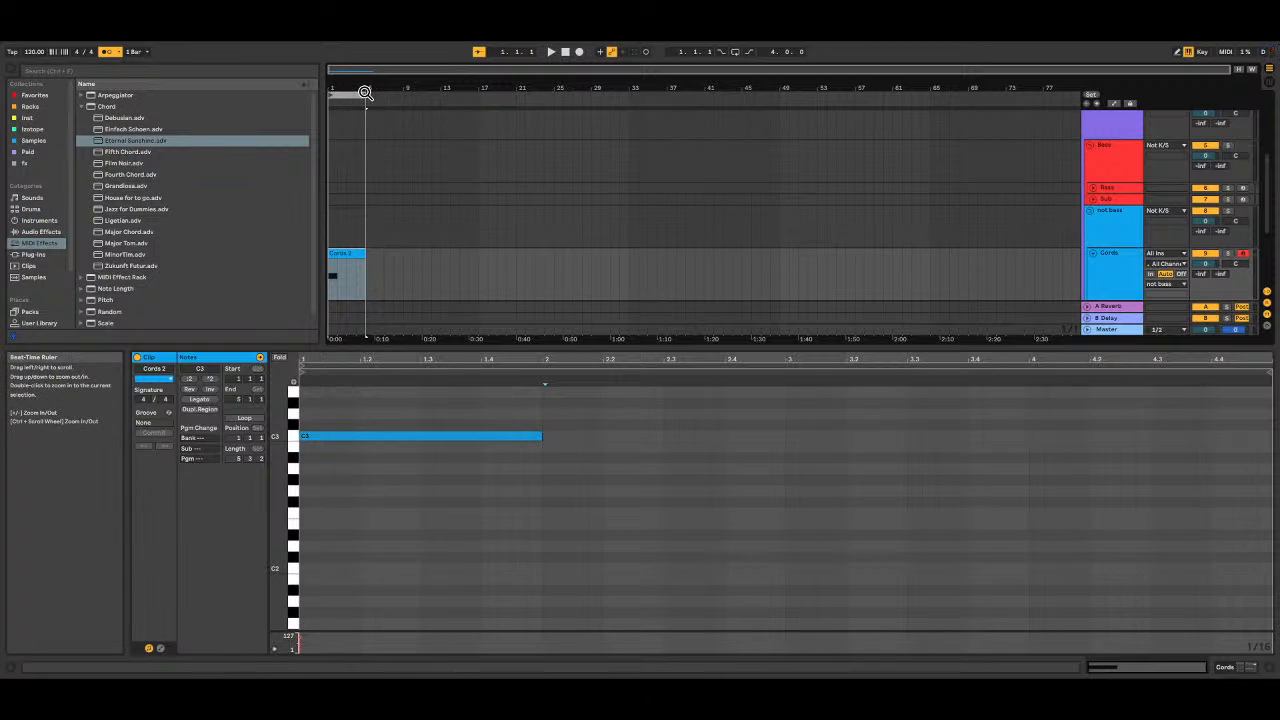
pyautogui.doubleClick(343, 252)
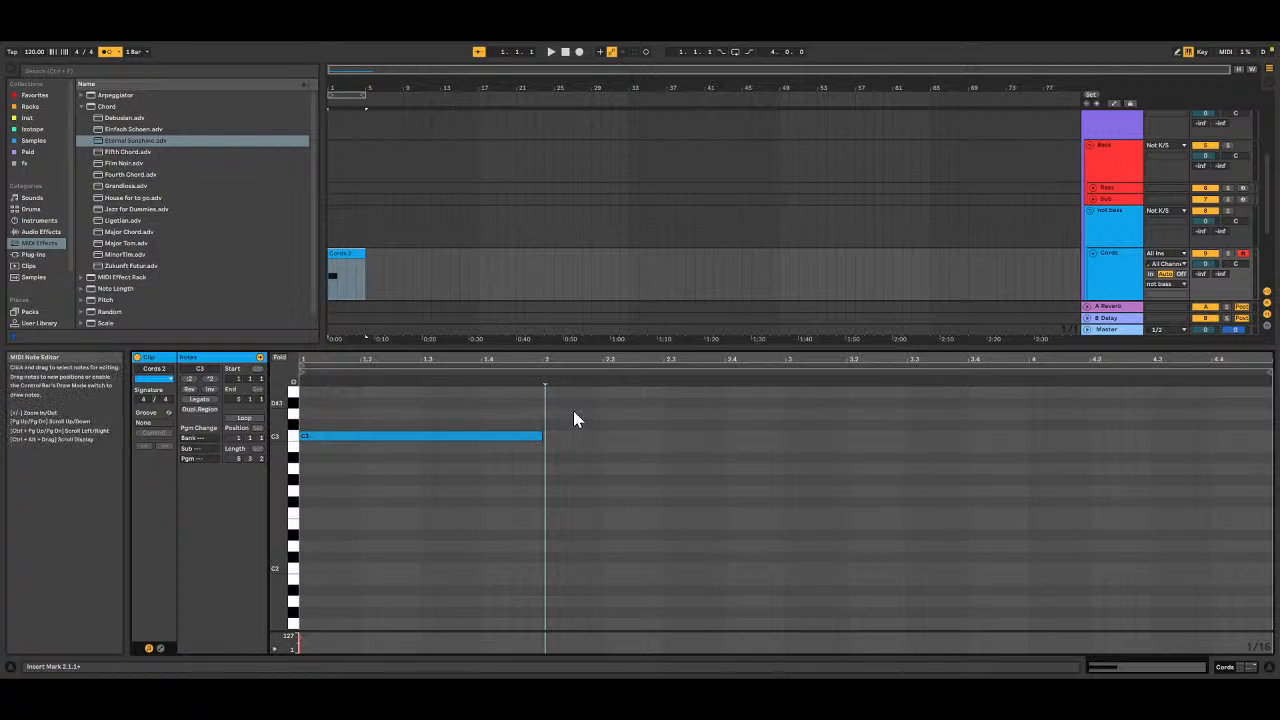
# Step: Duplicate the C3 note into bar 2 of the Cords clip and lower the copy to B2
pyautogui.click(507, 440)
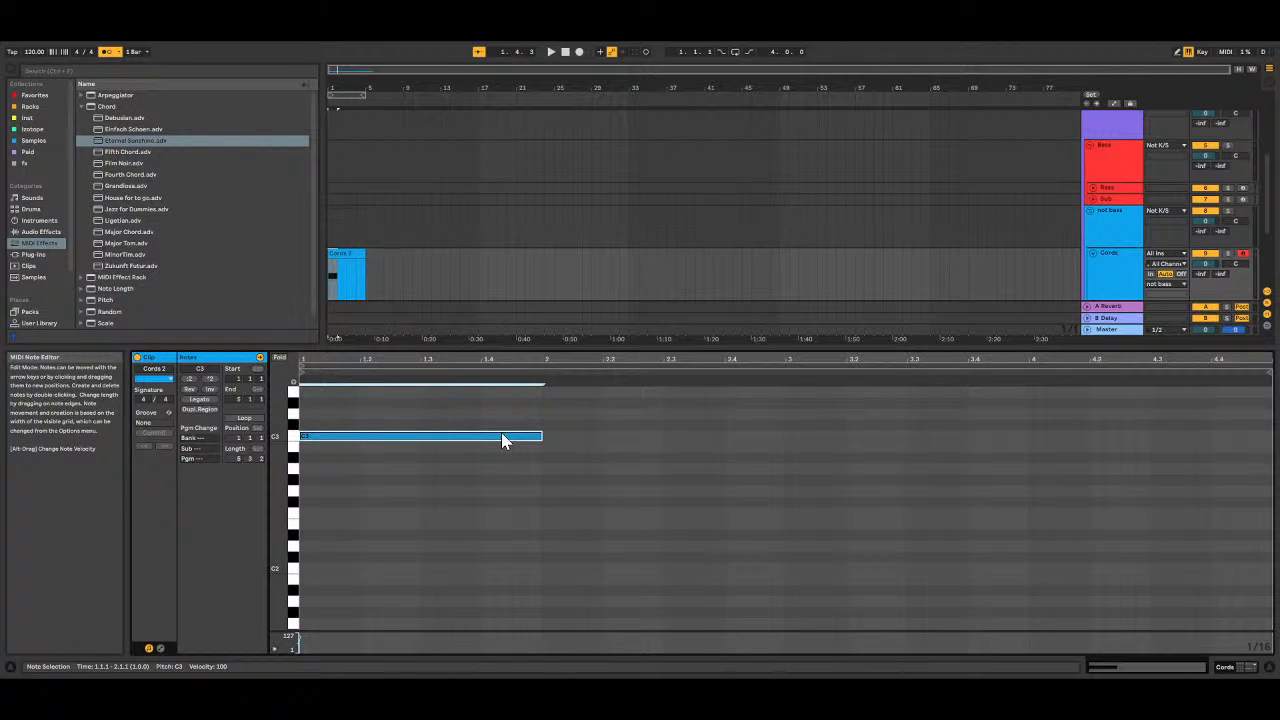
pyautogui.hotkey('ctrl', 'd')
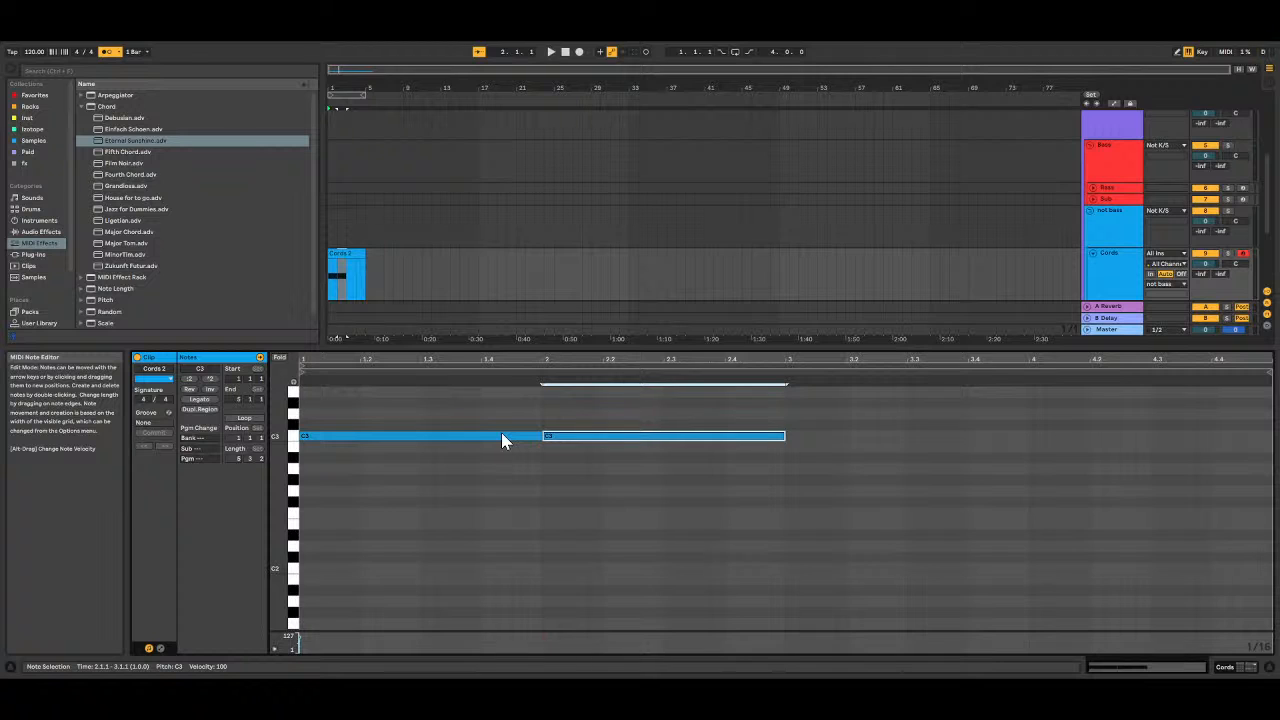
pyautogui.press('Down')
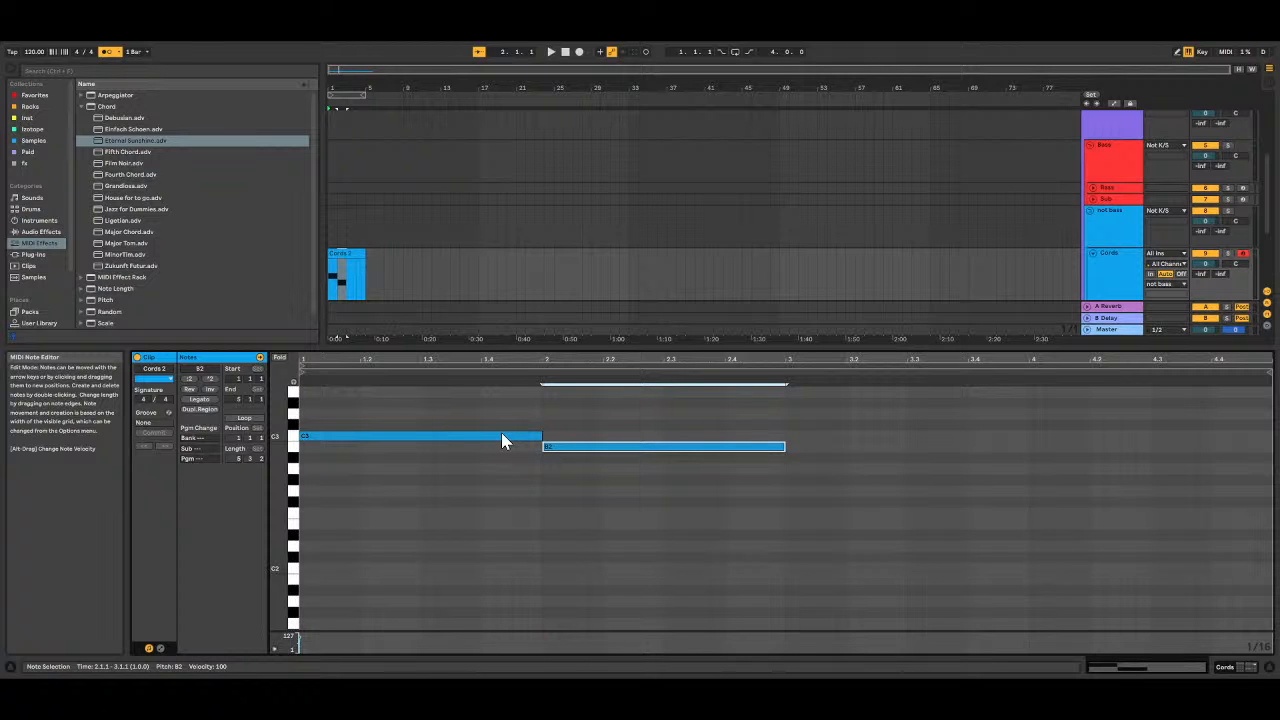
pyautogui.click(1131, 277)
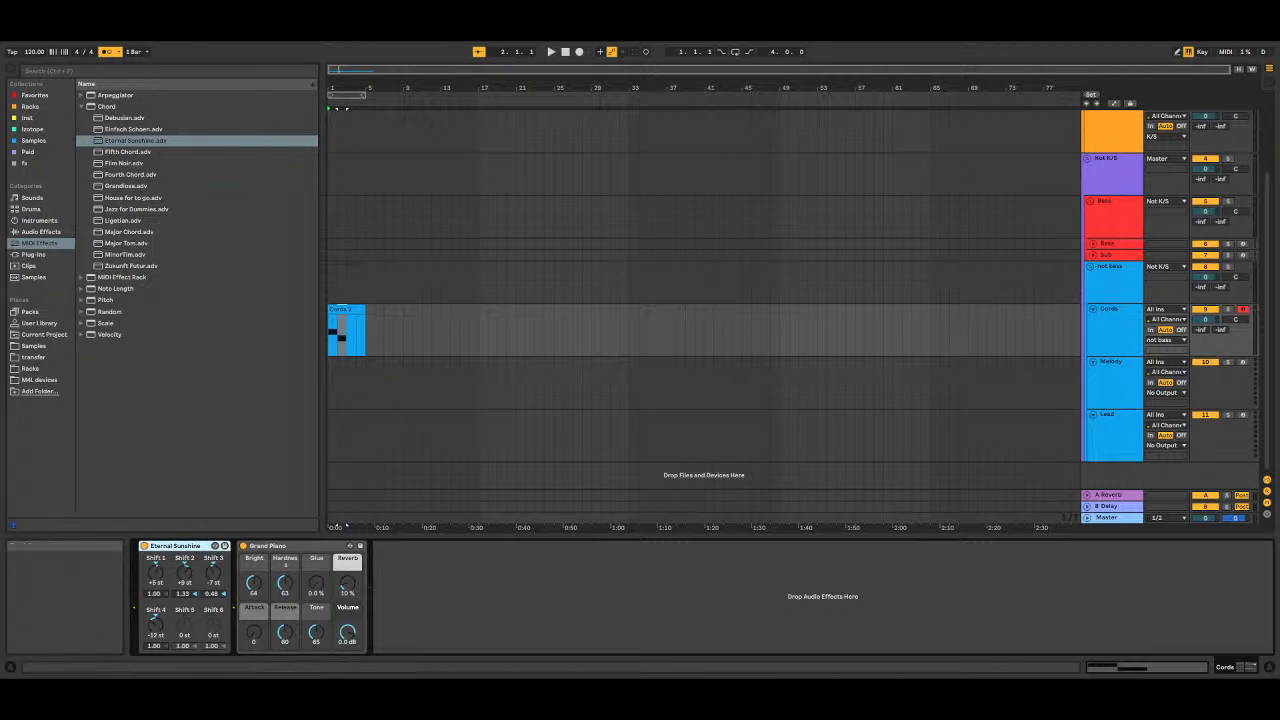
pyautogui.doubleClick(356, 305)
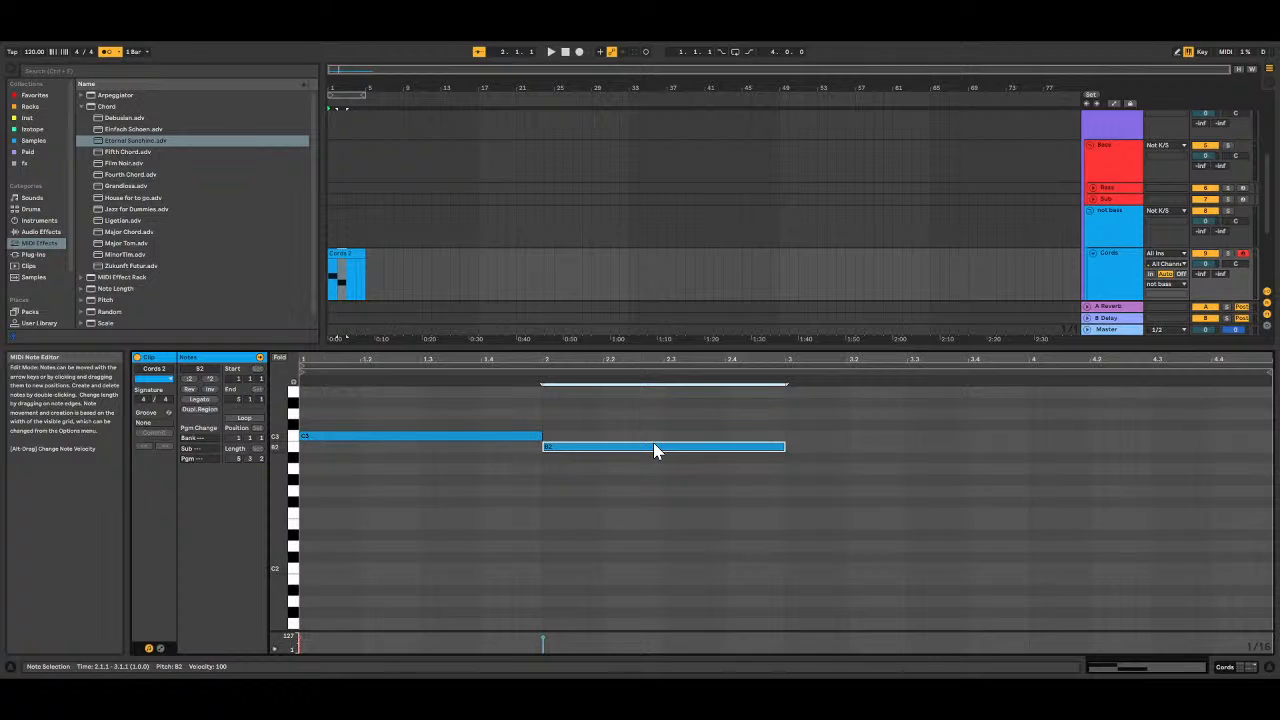
# Step: Duplicate the B2 note into bar 3 and transpose the copy to D3
pyautogui.hotkey('ctrl', 'd')
pyautogui.press('Down')
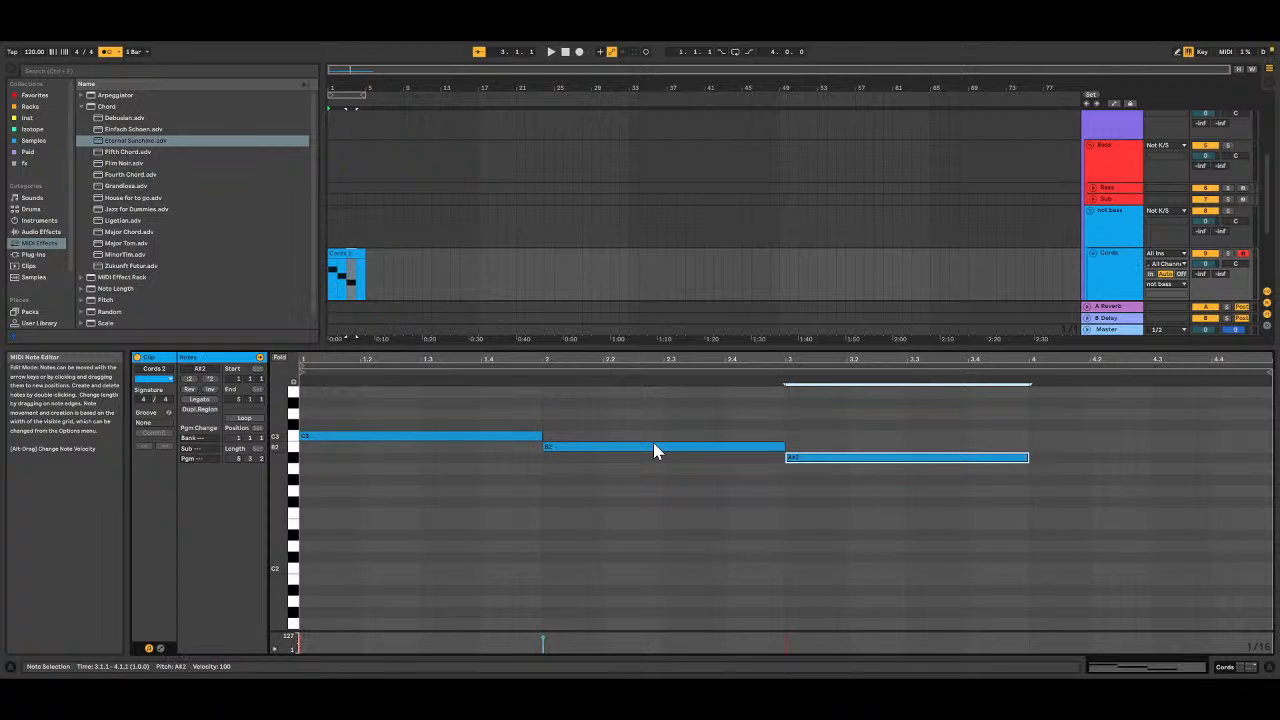
pyautogui.press('Down')
pyautogui.press('Up')
pyautogui.press('Up')
pyautogui.press('Up')
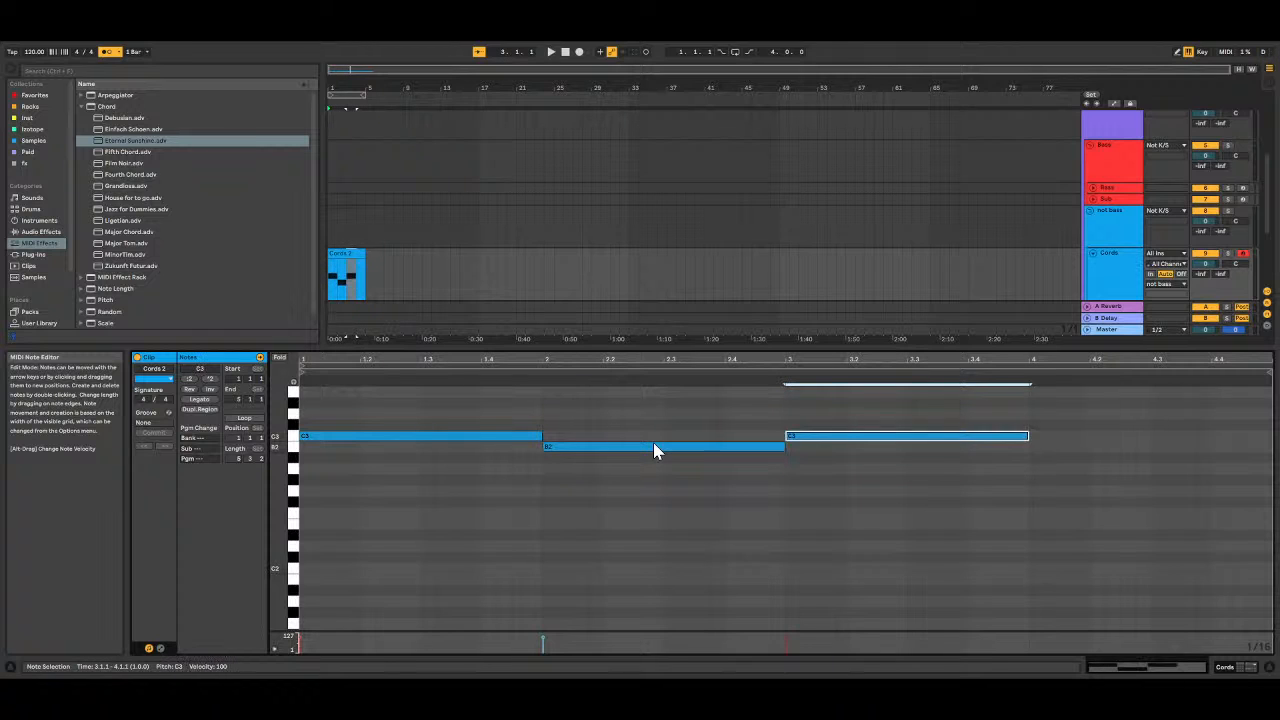
pyautogui.press('Up')
pyautogui.press('Up')
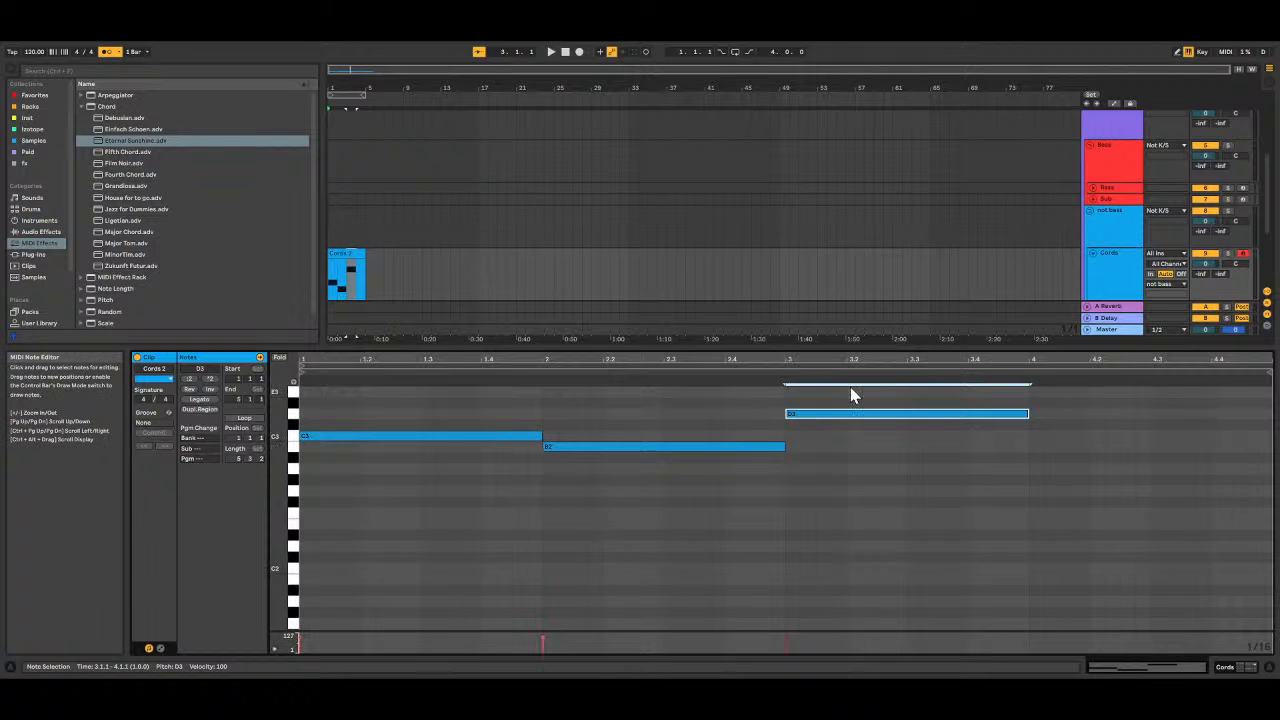
# Step: Duplicate the D3 note into bar 4, lower the copy to C#3, and play the four-bar progression
pyautogui.hotkey('ctrl', 'd')
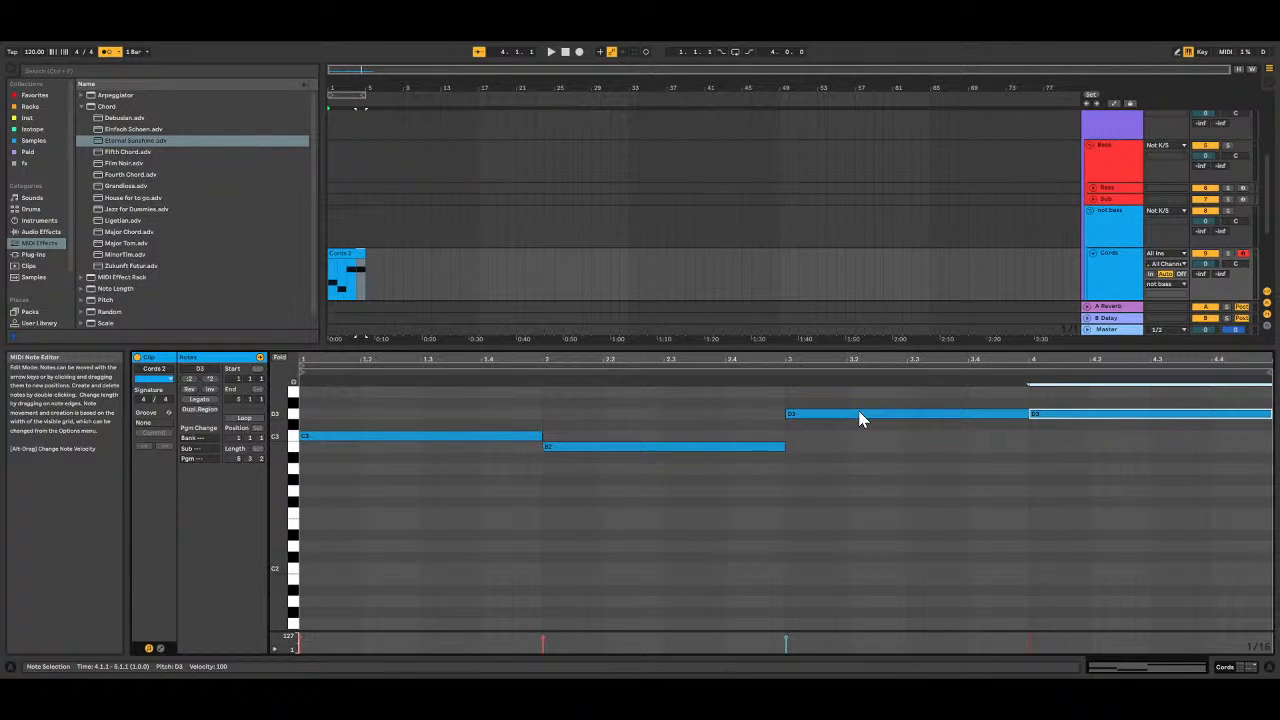
pyautogui.press('Down')
pyautogui.press('space')
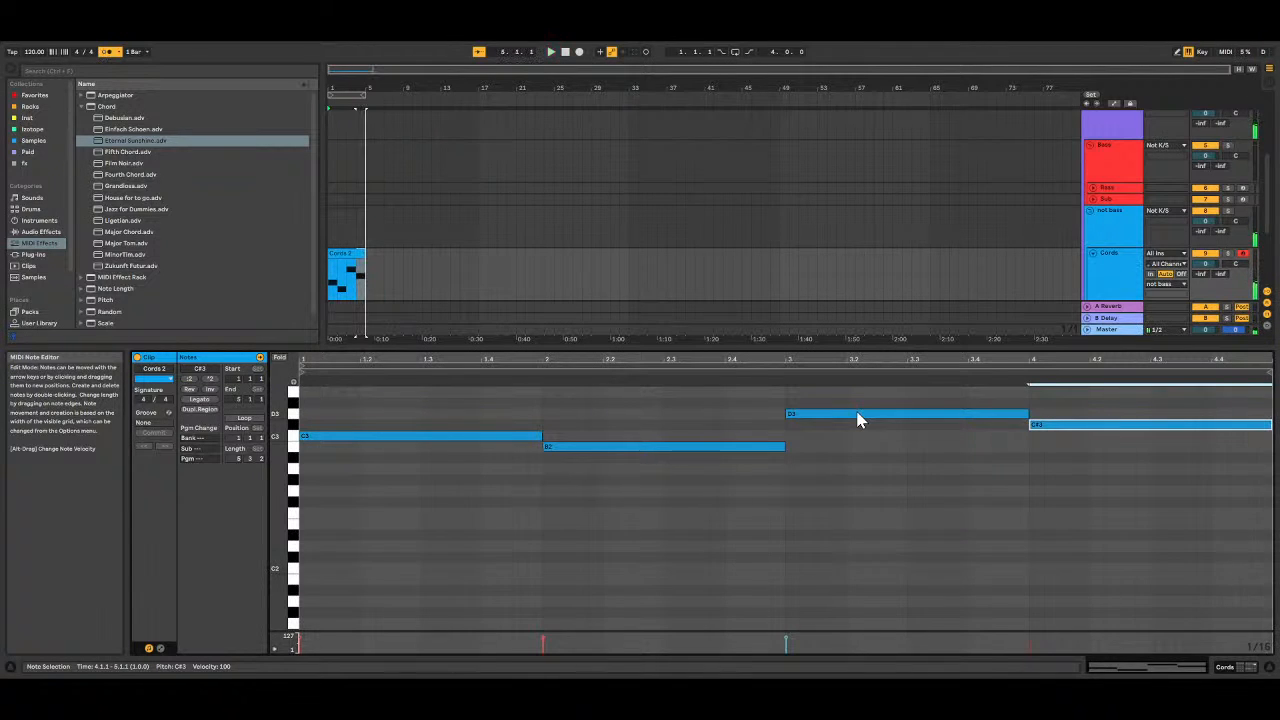
pyautogui.click(356, 255)
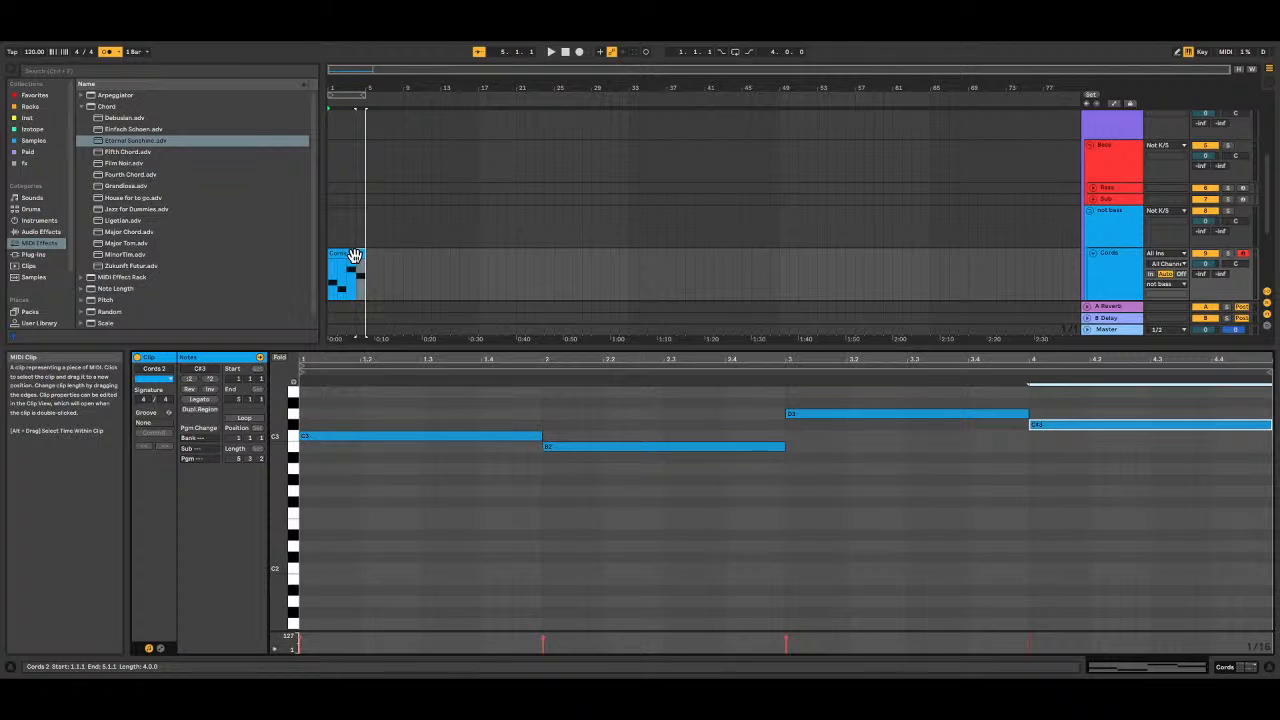
pyautogui.click(354, 254)
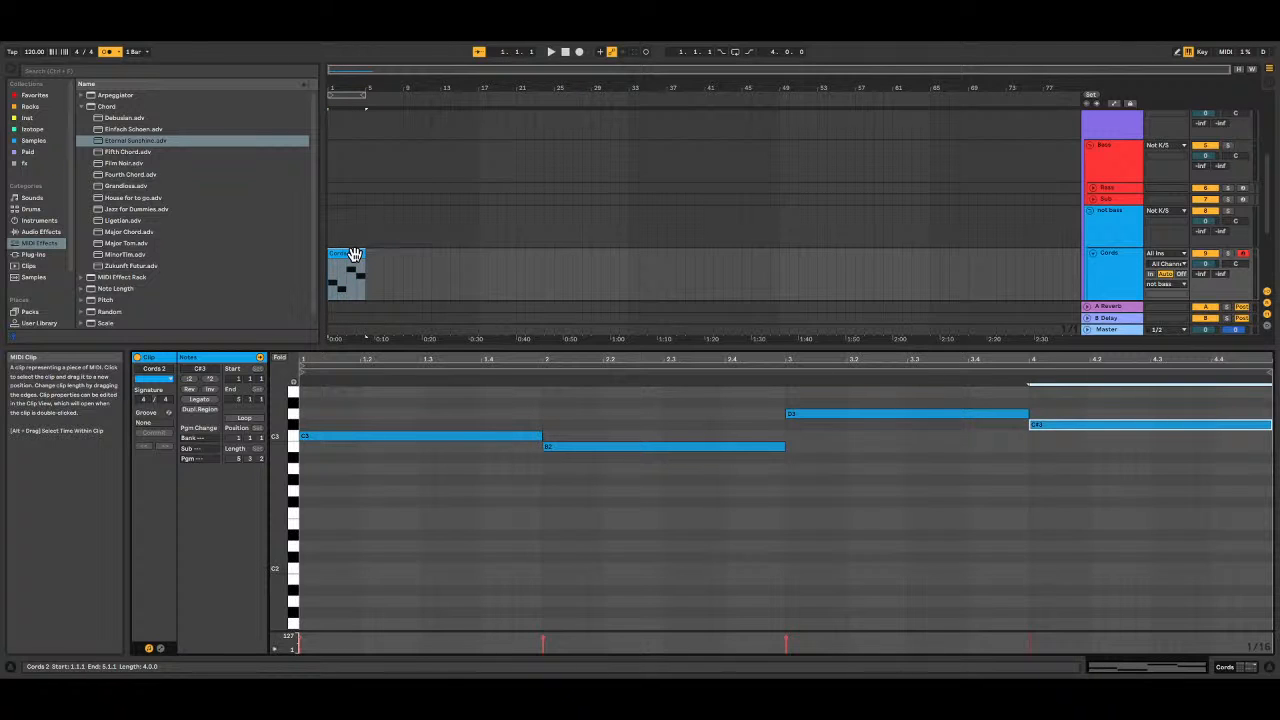
# Step: Reduce the clip editor's height and insert a new MIDI track directly below Cords
pyautogui.click(1120, 292)
pyautogui.scroll(-1, 1119, 290)
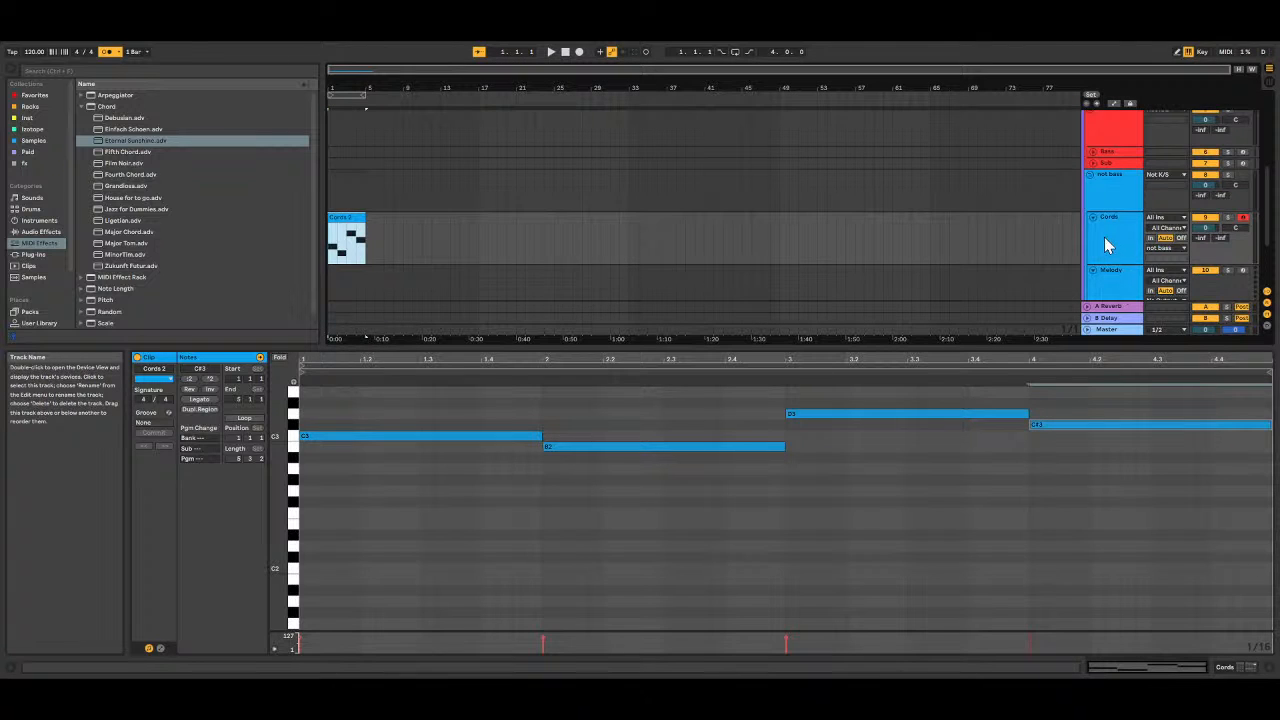
pyautogui.click(1104, 243)
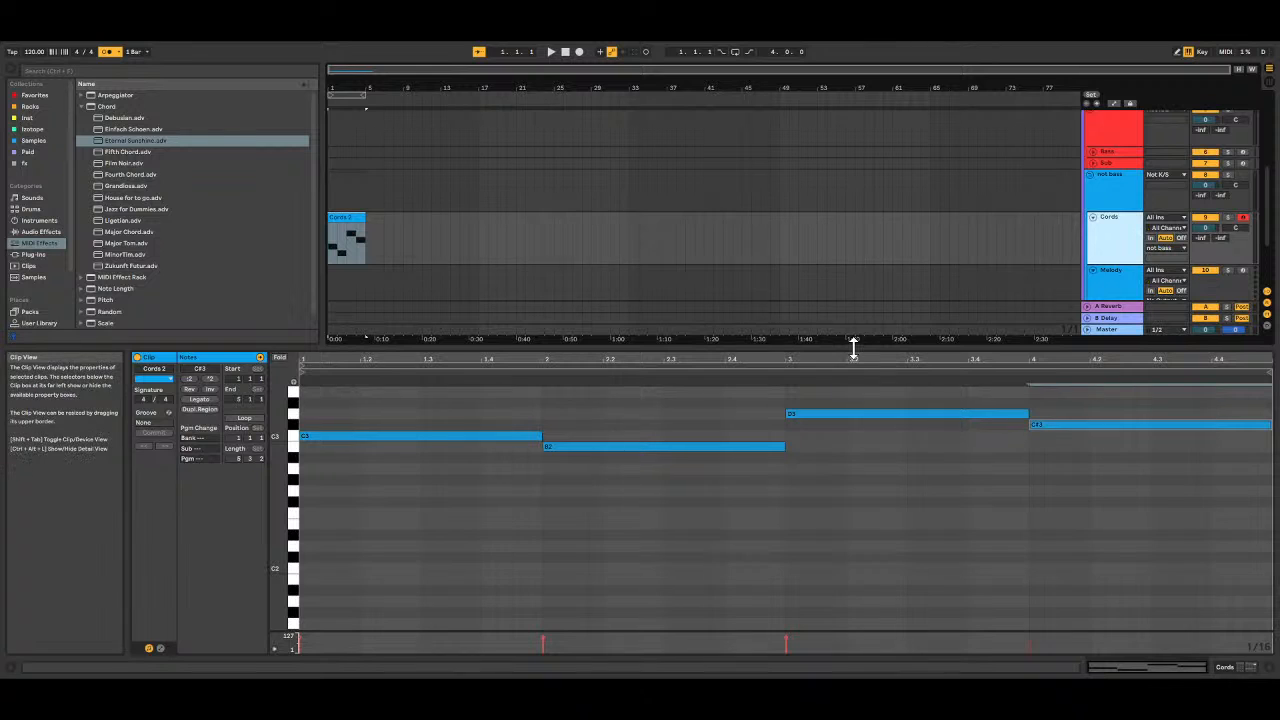
pyautogui.moveTo(853, 344); pyautogui.dragTo(856, 550)
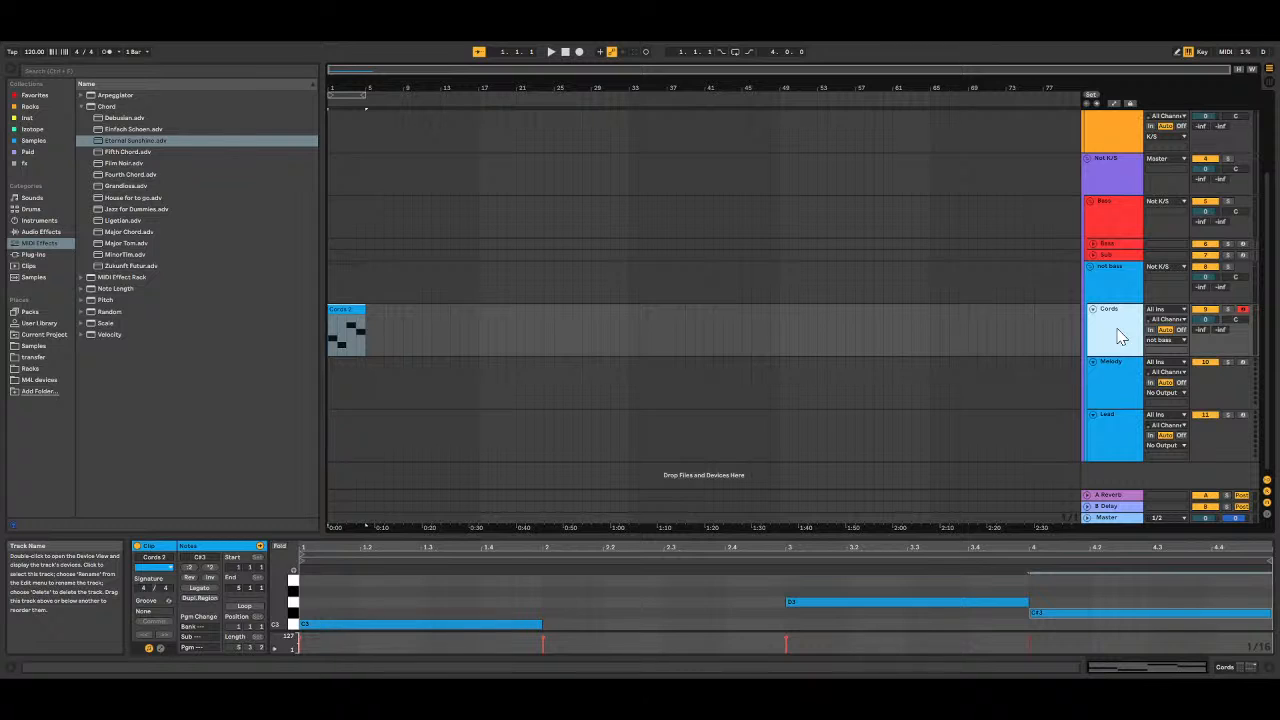
pyautogui.hotkey('ctrl', 'shift', 't')
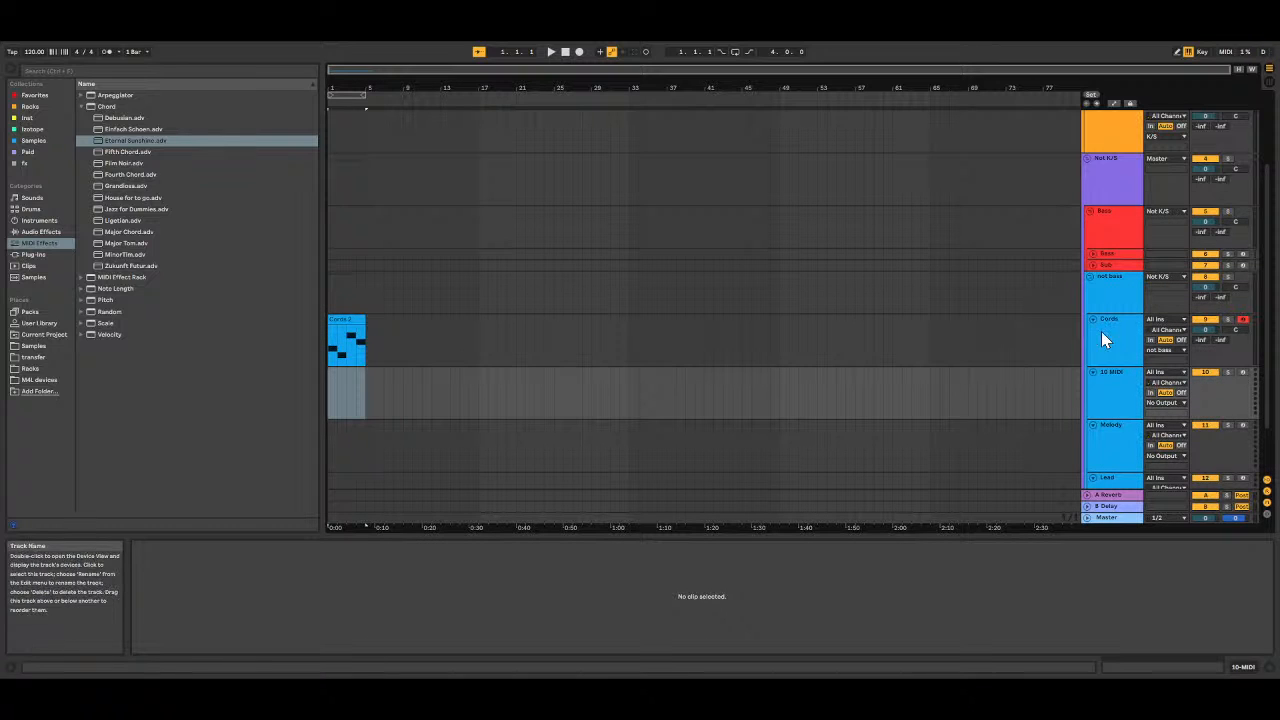
pyautogui.click(1106, 339)
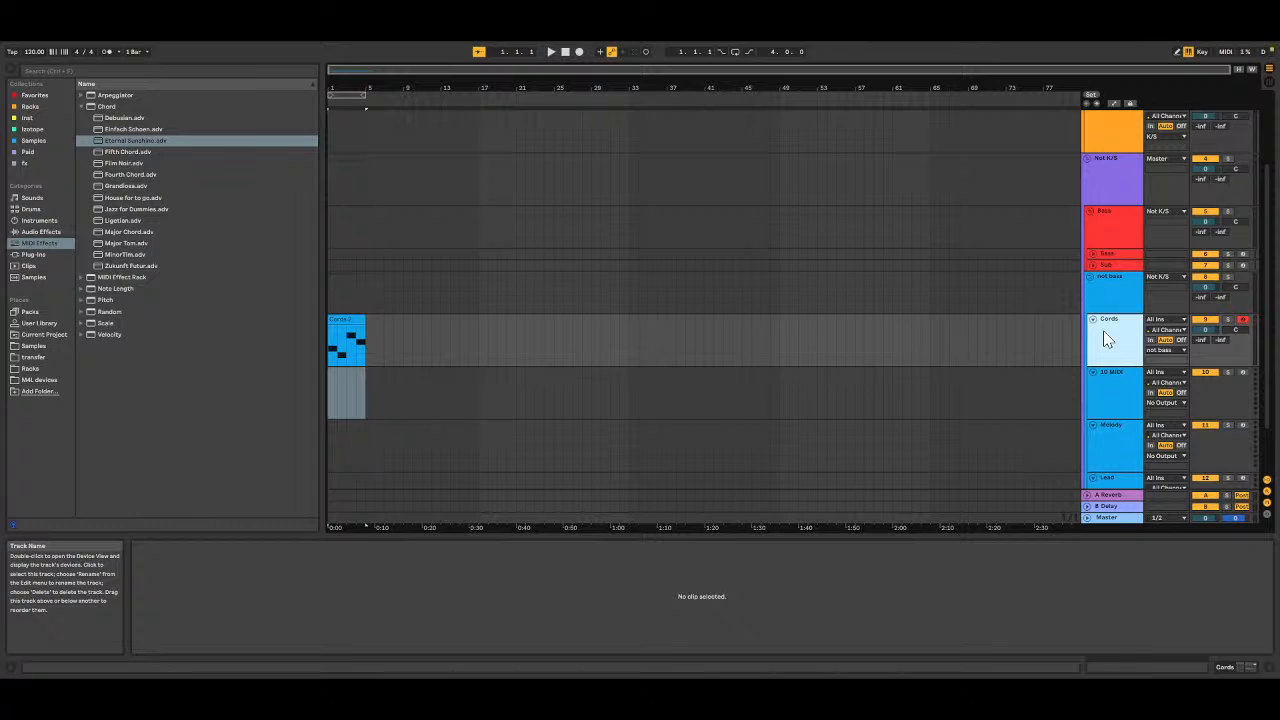
pyautogui.click(1118, 388)
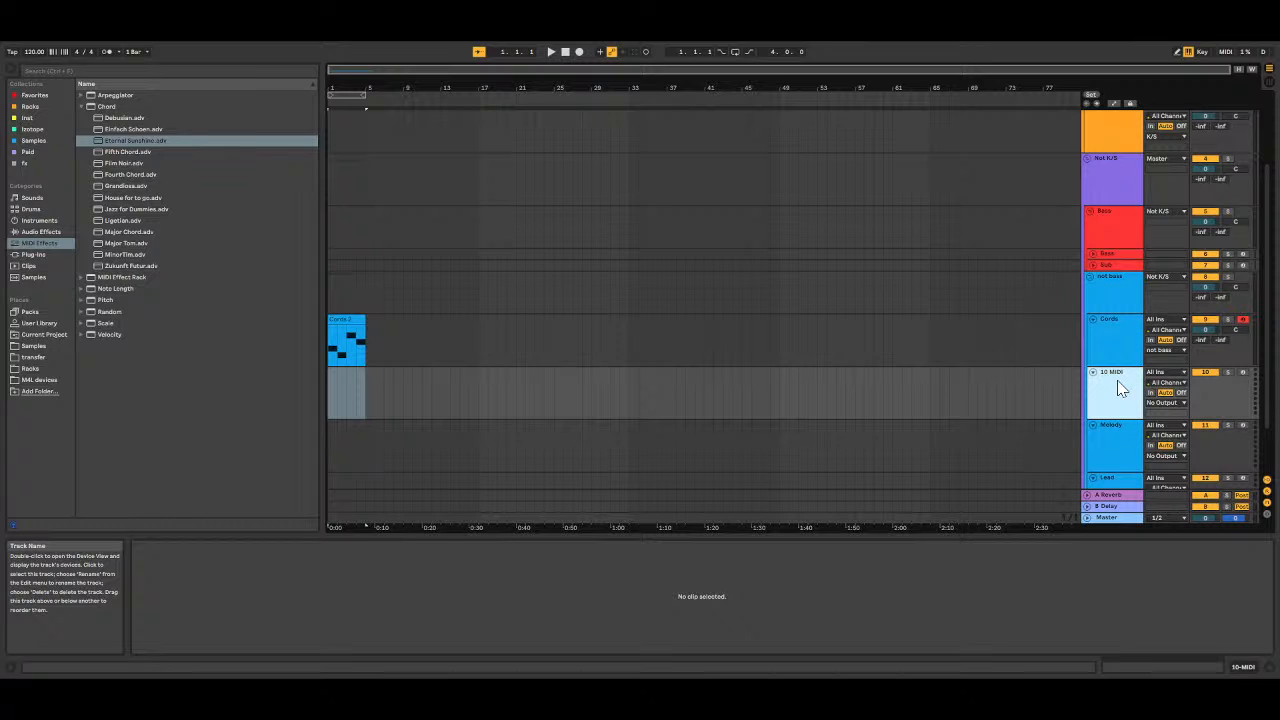
# Step: Set the new MIDI track's input to Cords, Post FX, and arm it for recording
pyautogui.click(1184, 375)
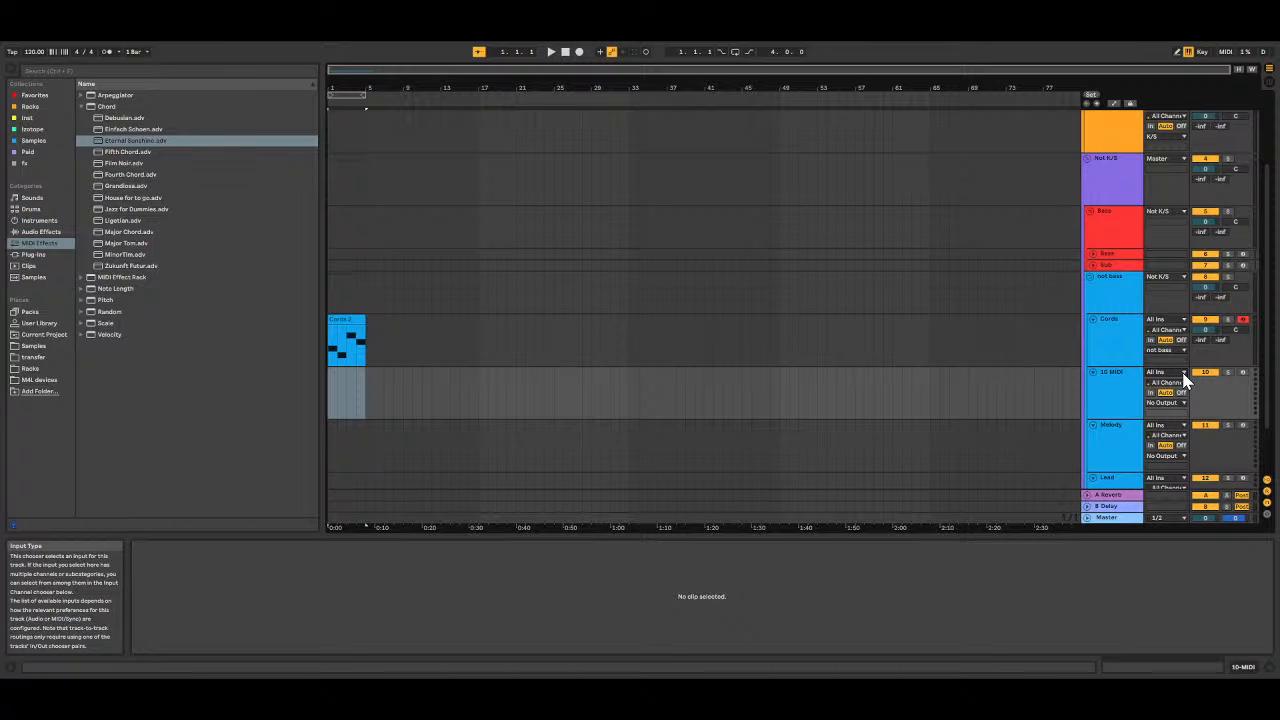
pyautogui.click(1165, 460)
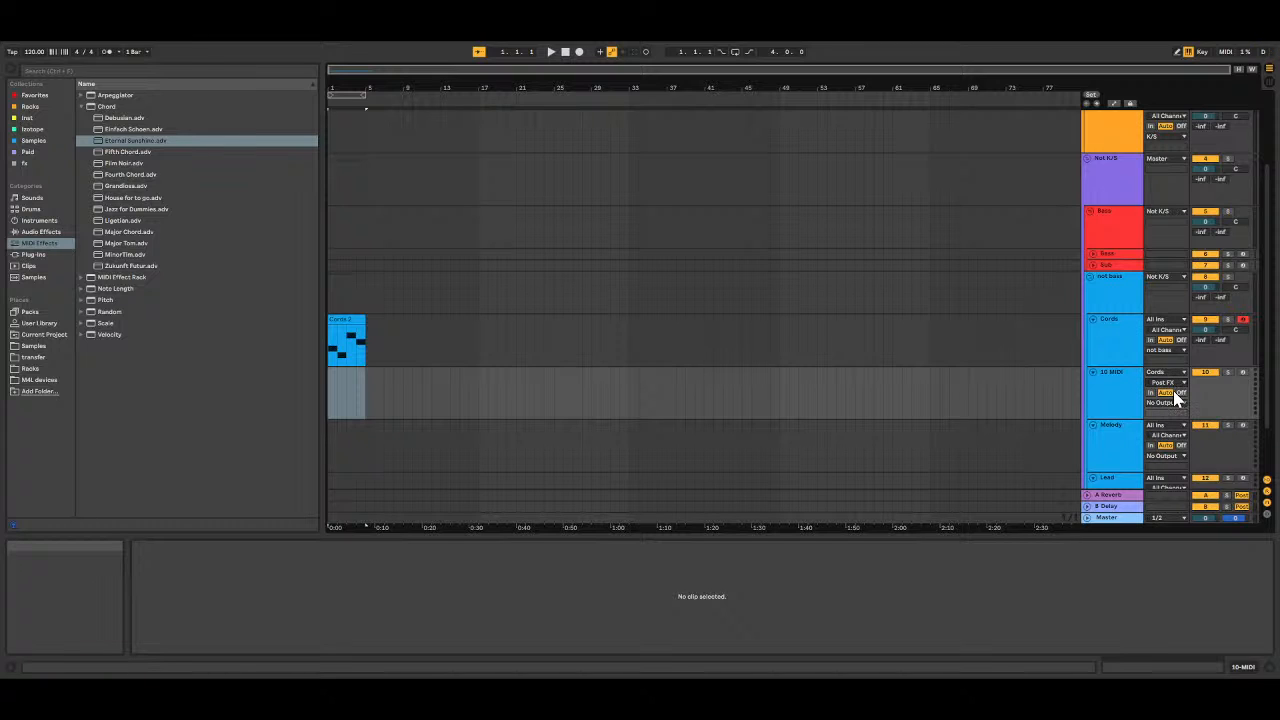
pyautogui.click(1243, 372)
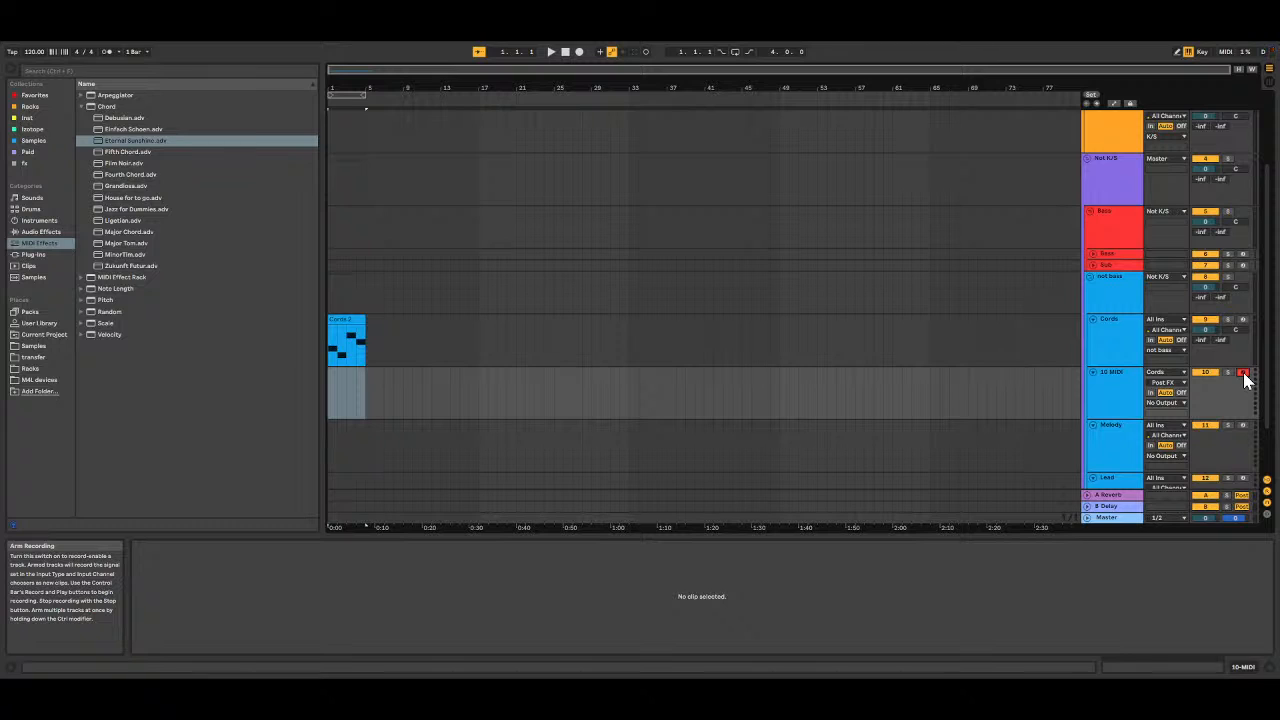
# Step: Record the Cords output onto the new MIDI track from bar 1 and trim the resulting clip to end at bar 5
pyautogui.click(565, 52)
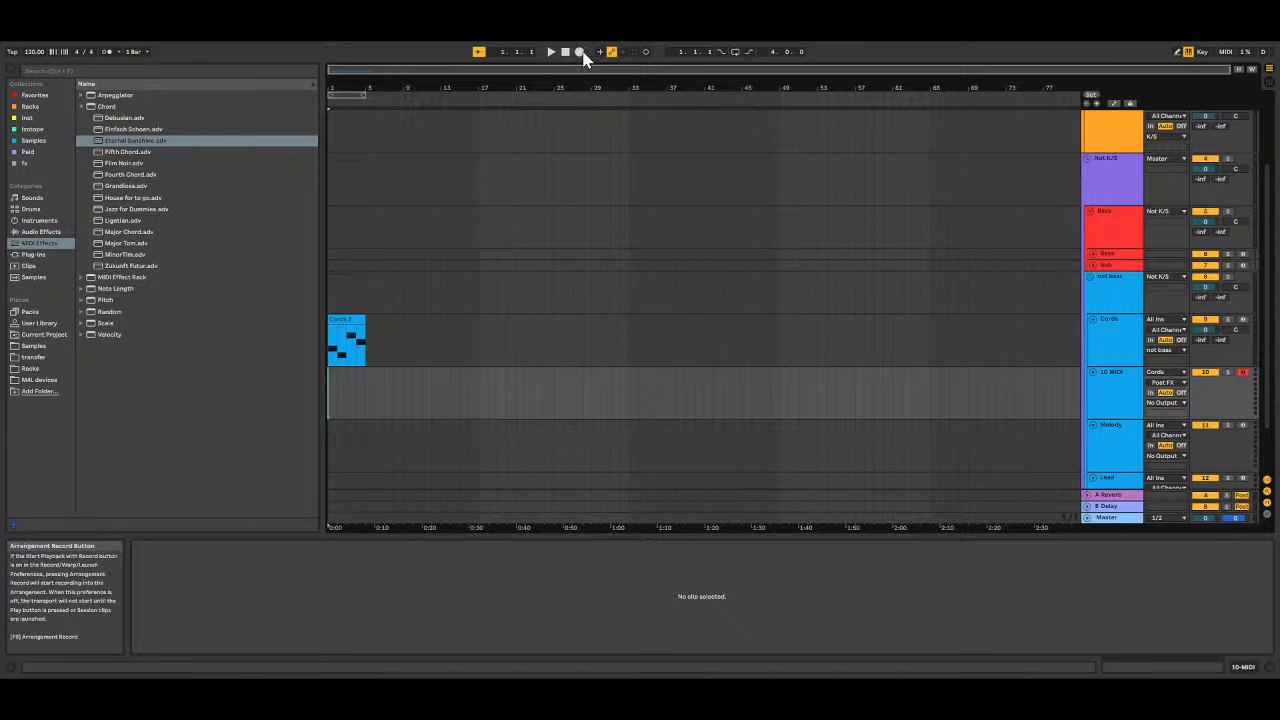
pyautogui.click(580, 52)
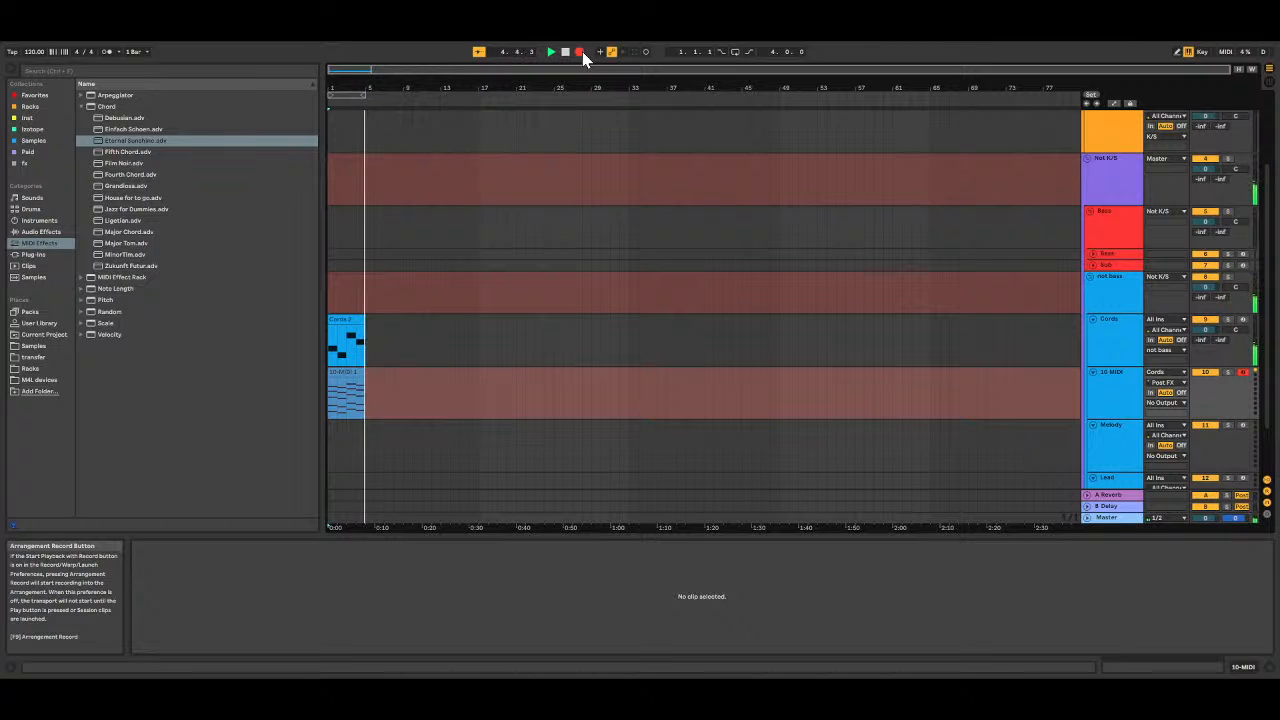
pyautogui.click(565, 53)
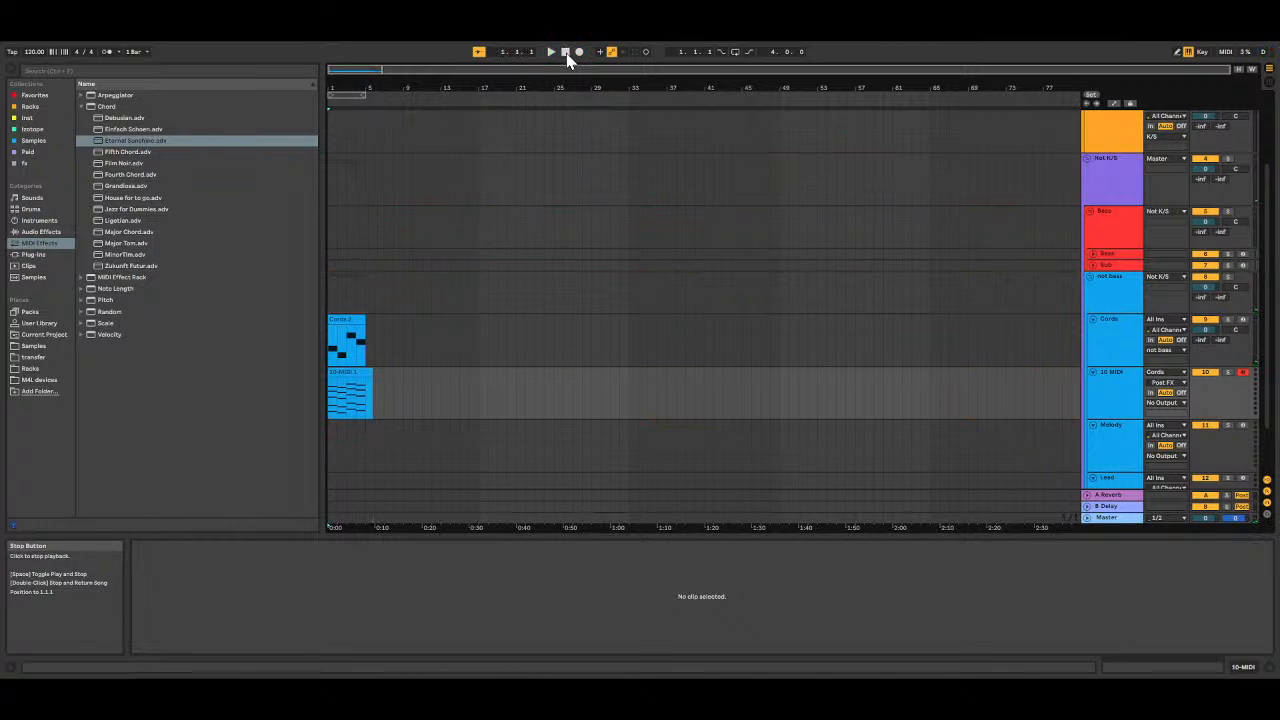
pyautogui.click(365, 372)
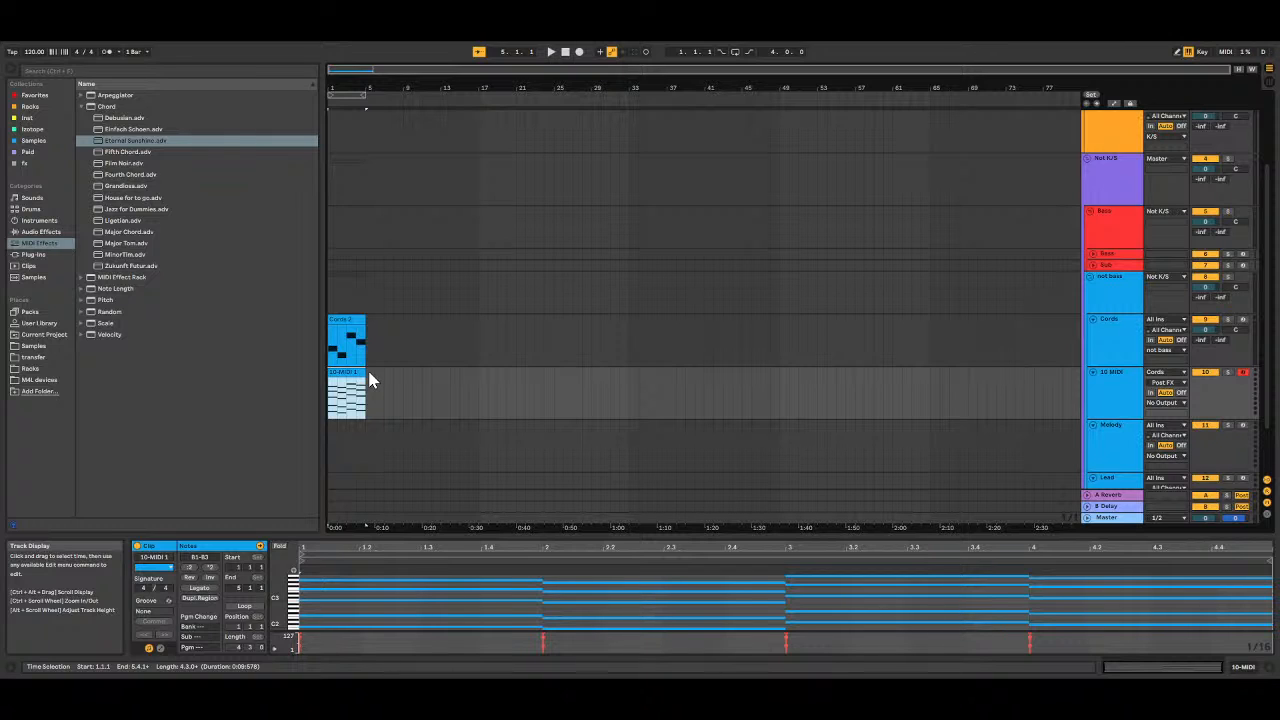
# Step: Move the recorded 10-MIDI clip and the matching Cords clip from bar 1 to bar 5
pyautogui.click(334, 97)
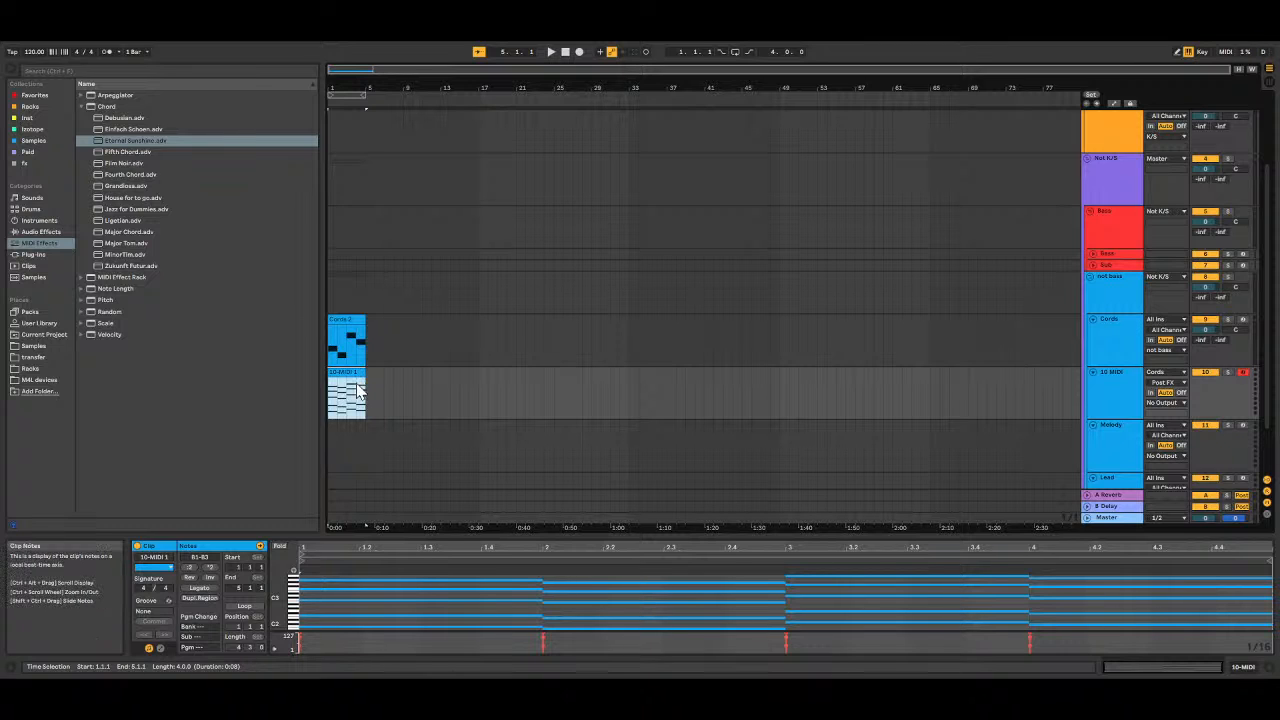
pyautogui.moveTo(352, 378); pyautogui.dragTo(388, 390)
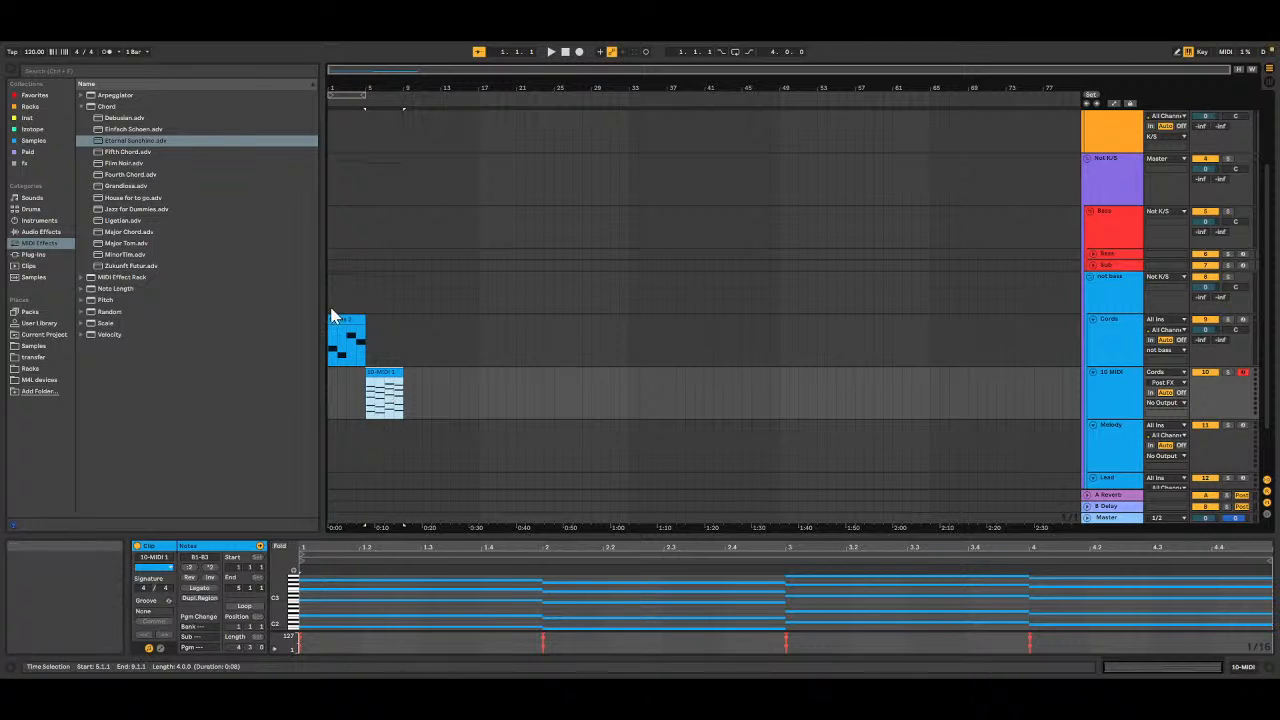
pyautogui.moveTo(340, 328); pyautogui.dragTo(383, 330)
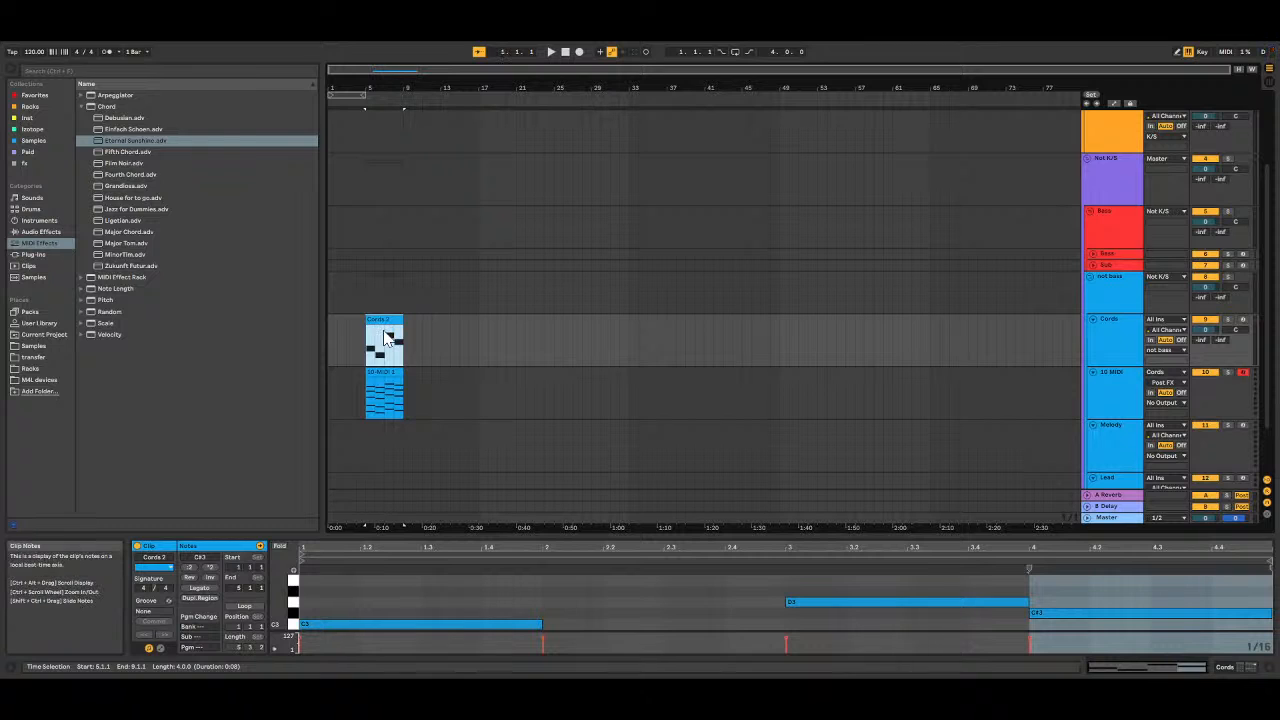
# Step: Create a looping MIDI clip on Cords from bar 1 to bar 5, with a G#3 note about half a bar long at its start
pyautogui.doubleClick(332, 320)
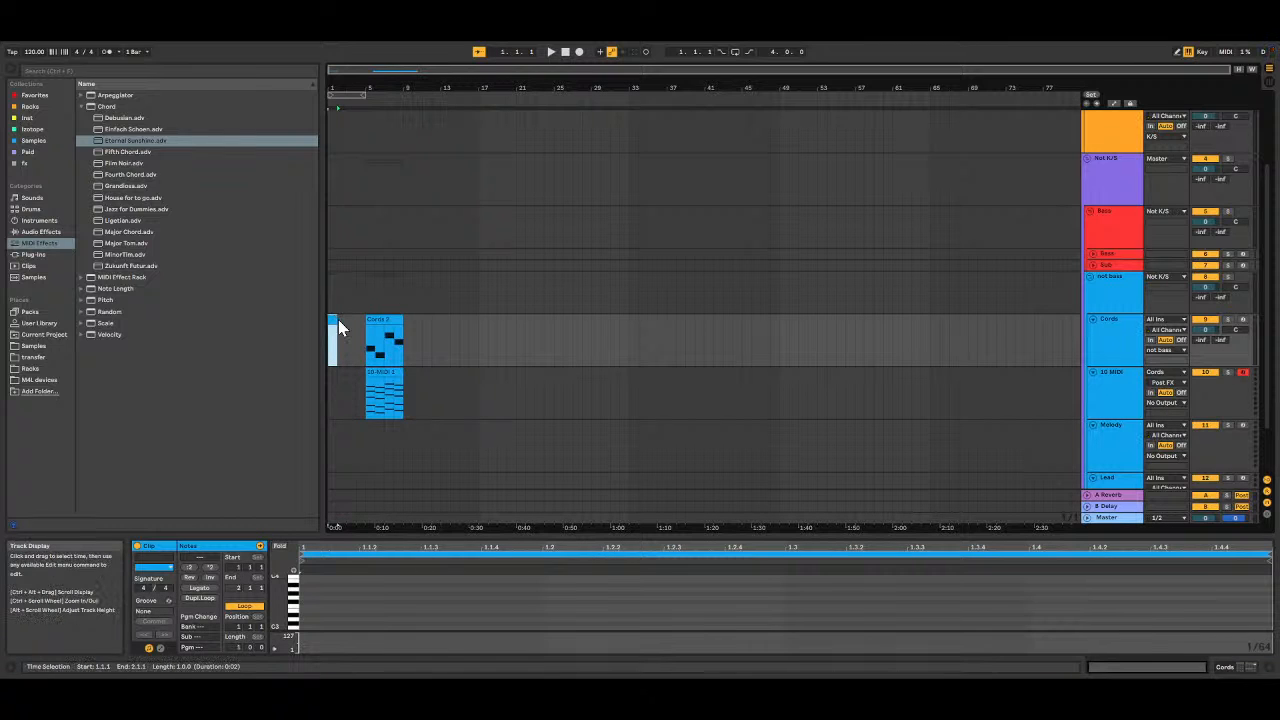
pyautogui.moveTo(337, 321); pyautogui.dragTo(365, 321)
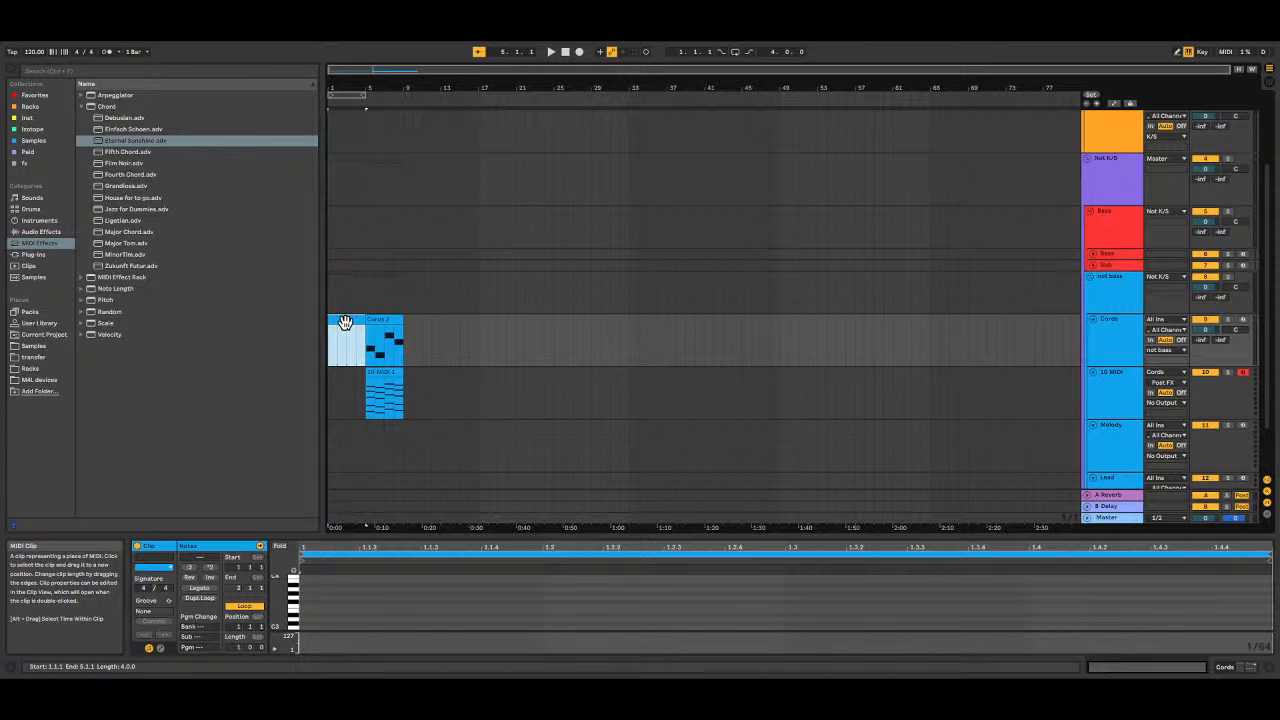
pyautogui.doubleClick(304, 592)
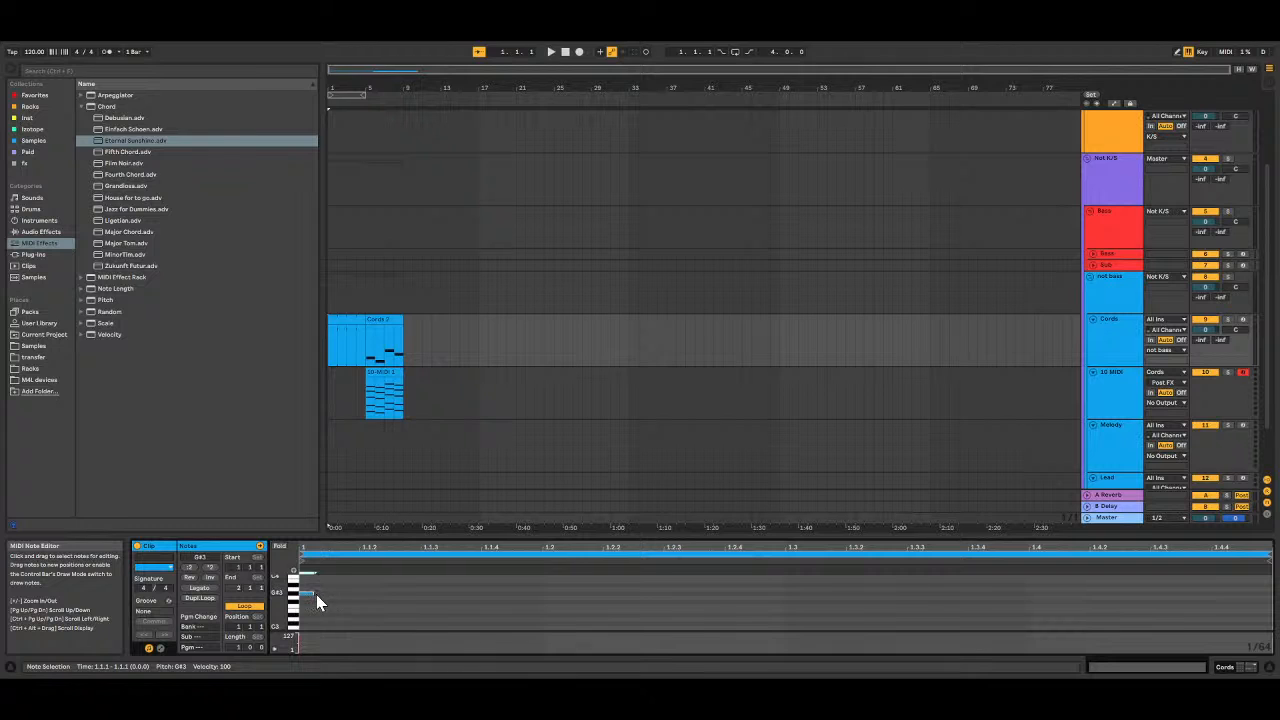
pyautogui.moveTo(316, 594); pyautogui.dragTo(444, 592)
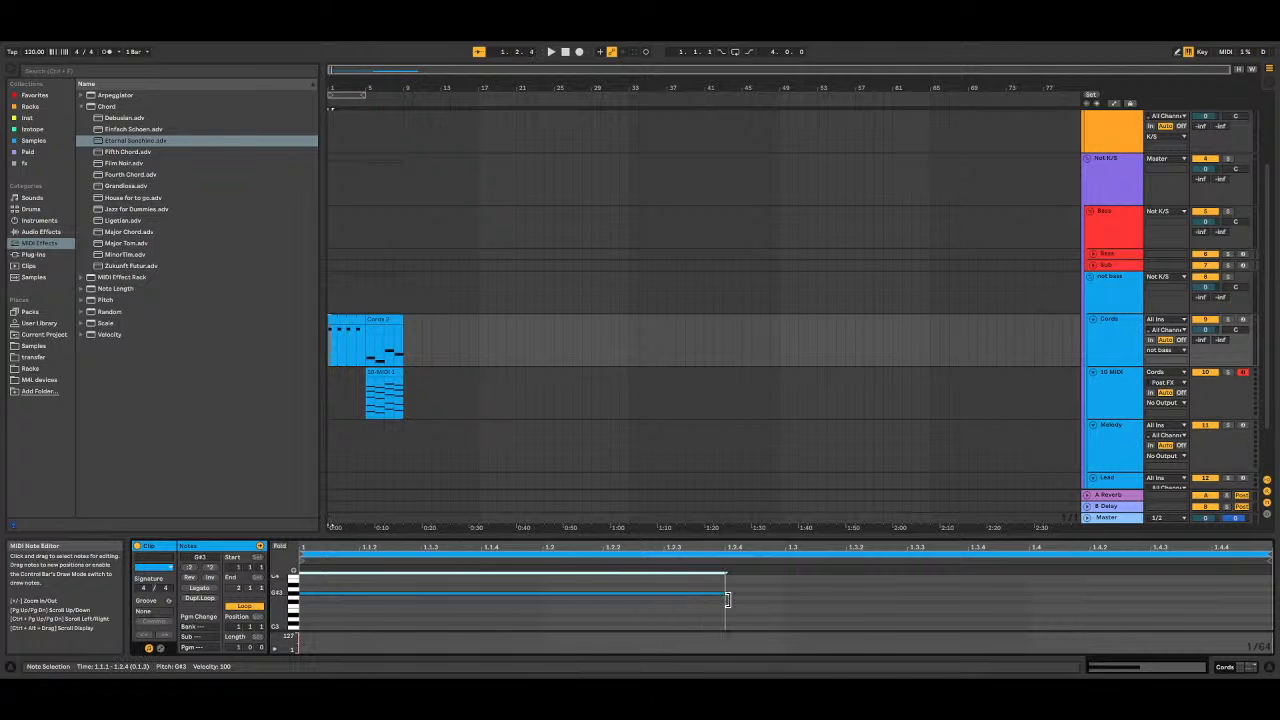
pyautogui.moveTo(727, 598); pyautogui.dragTo(740, 596)
# Step: Consolidate the looped Cords clip at bar 1 into a single four-bar clip and open its notes
pyautogui.click(339, 322)
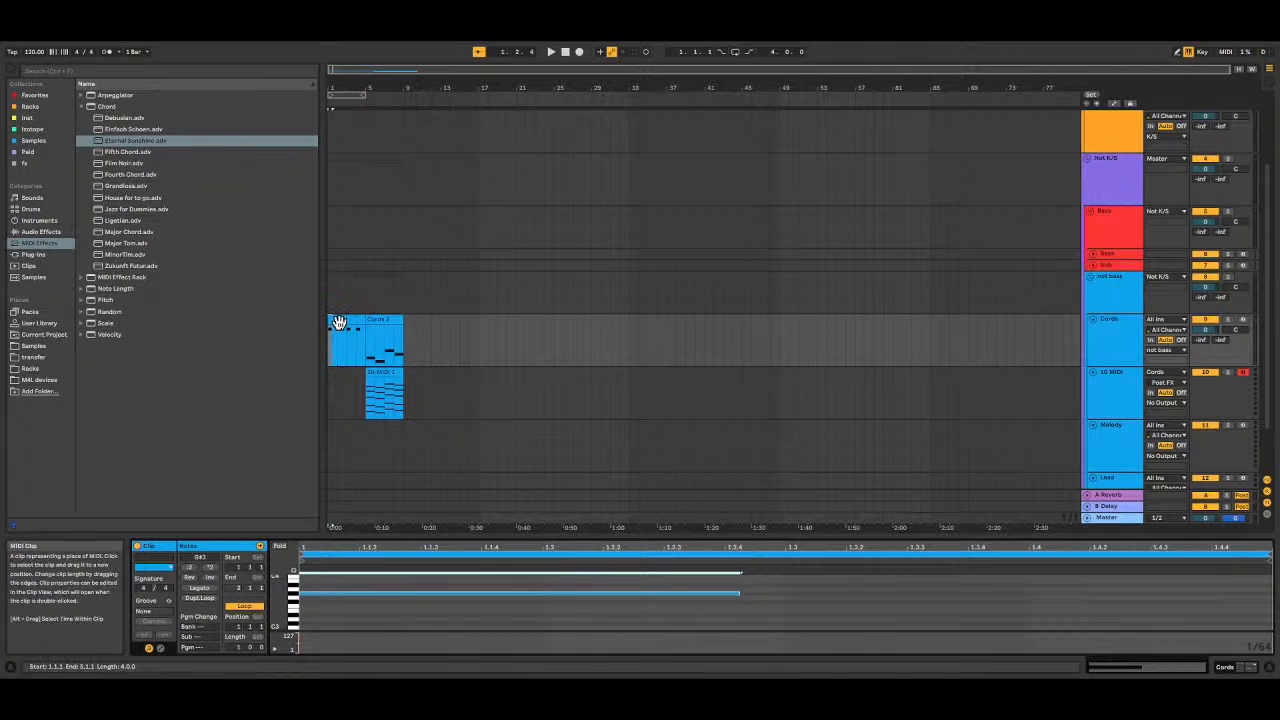
pyautogui.click(344, 321)
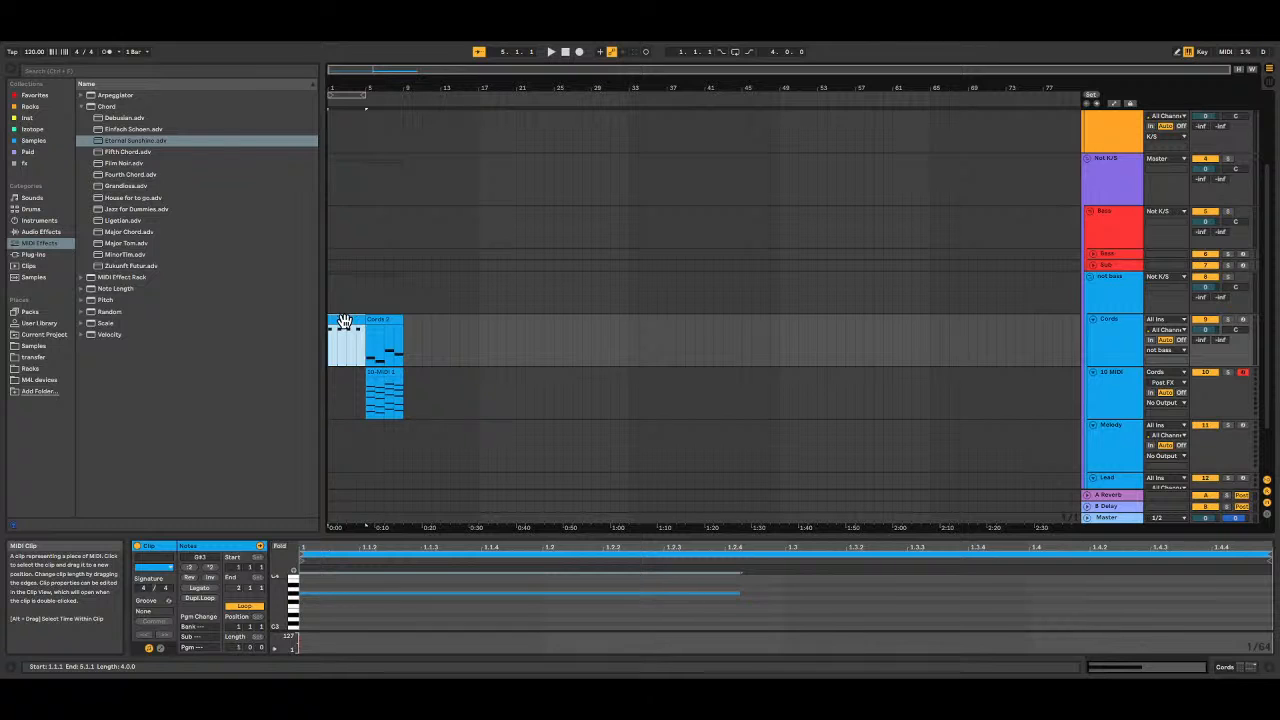
pyautogui.doubleClick(344, 321)
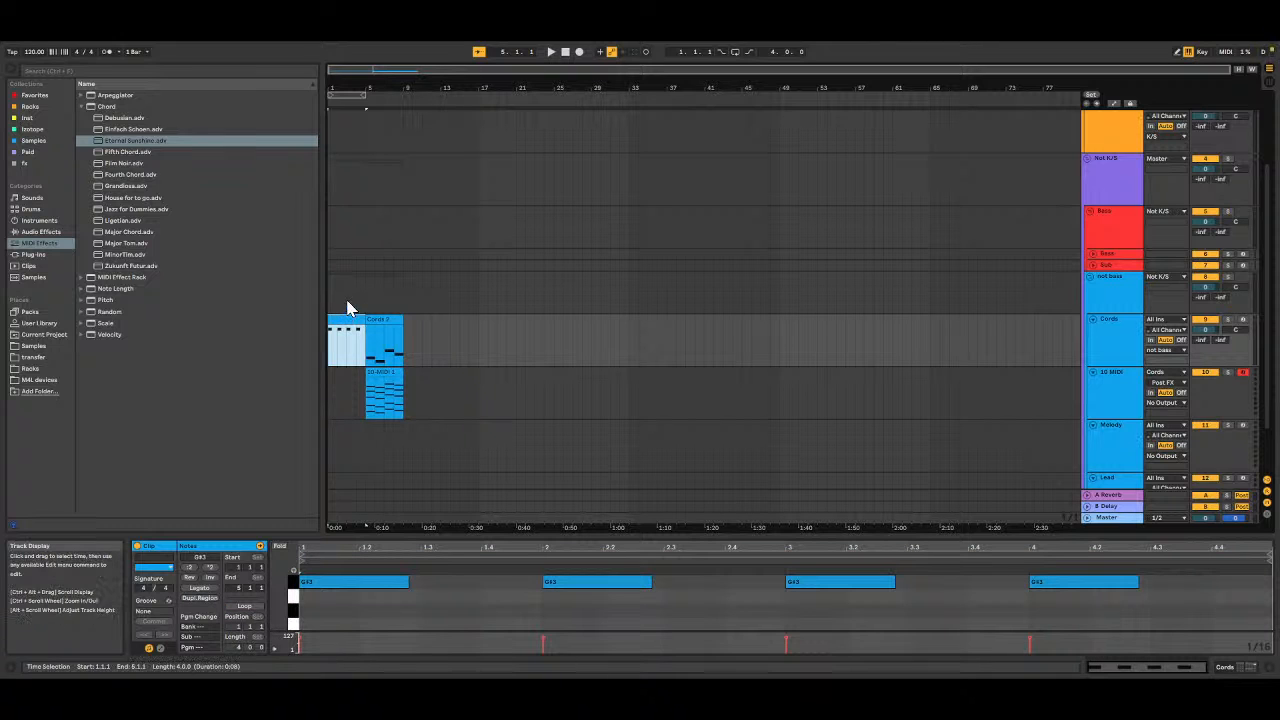
# Step: Raise the bar 2 note to A#3, the bar 3 note to A3 and the bar 4 note to C4
pyautogui.moveTo(580, 617); pyautogui.dragTo(1183, 575)
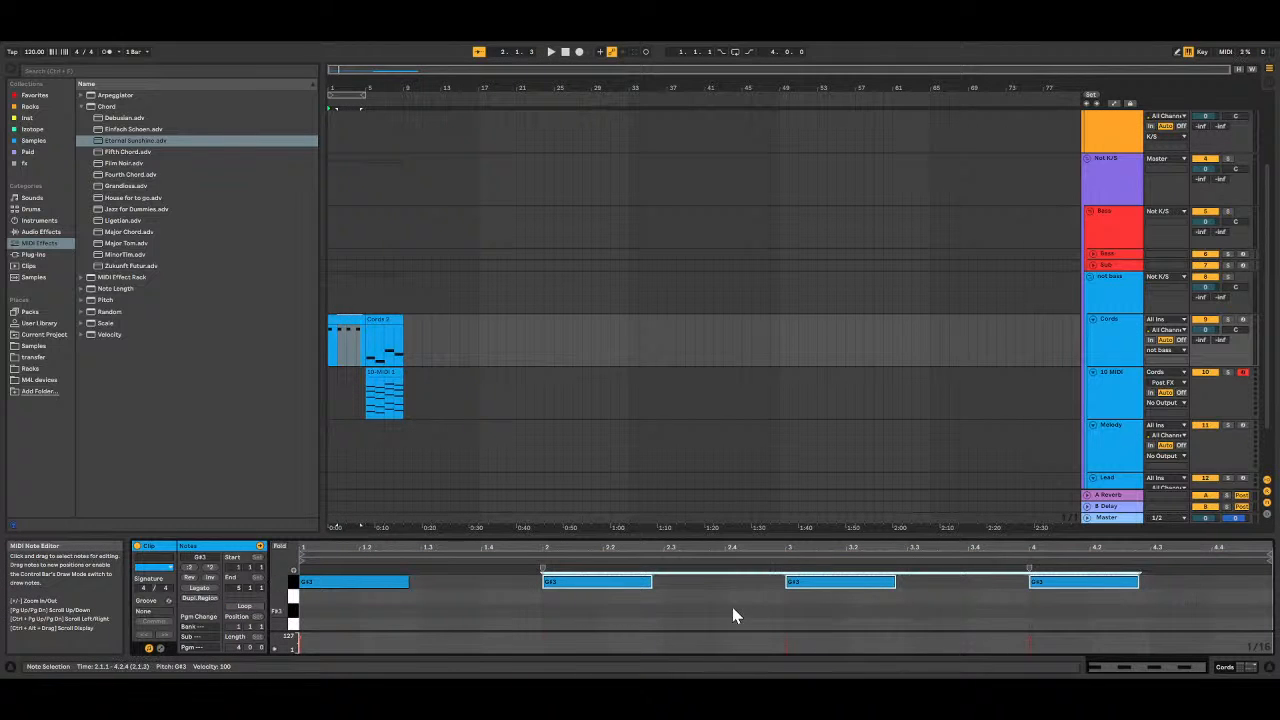
pyautogui.click(731, 606)
pyautogui.click(574, 581)
pyautogui.press('Up')
pyautogui.press('Up')
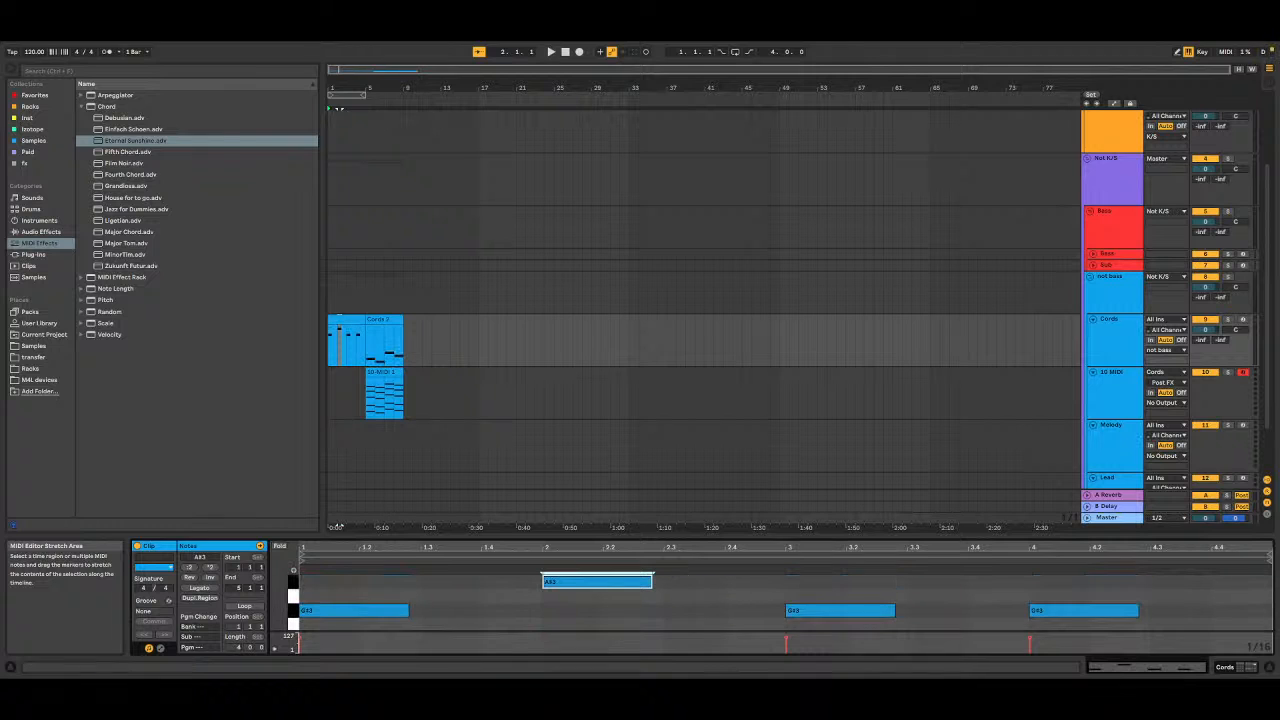
pyautogui.click(867, 612)
pyautogui.press('Up')
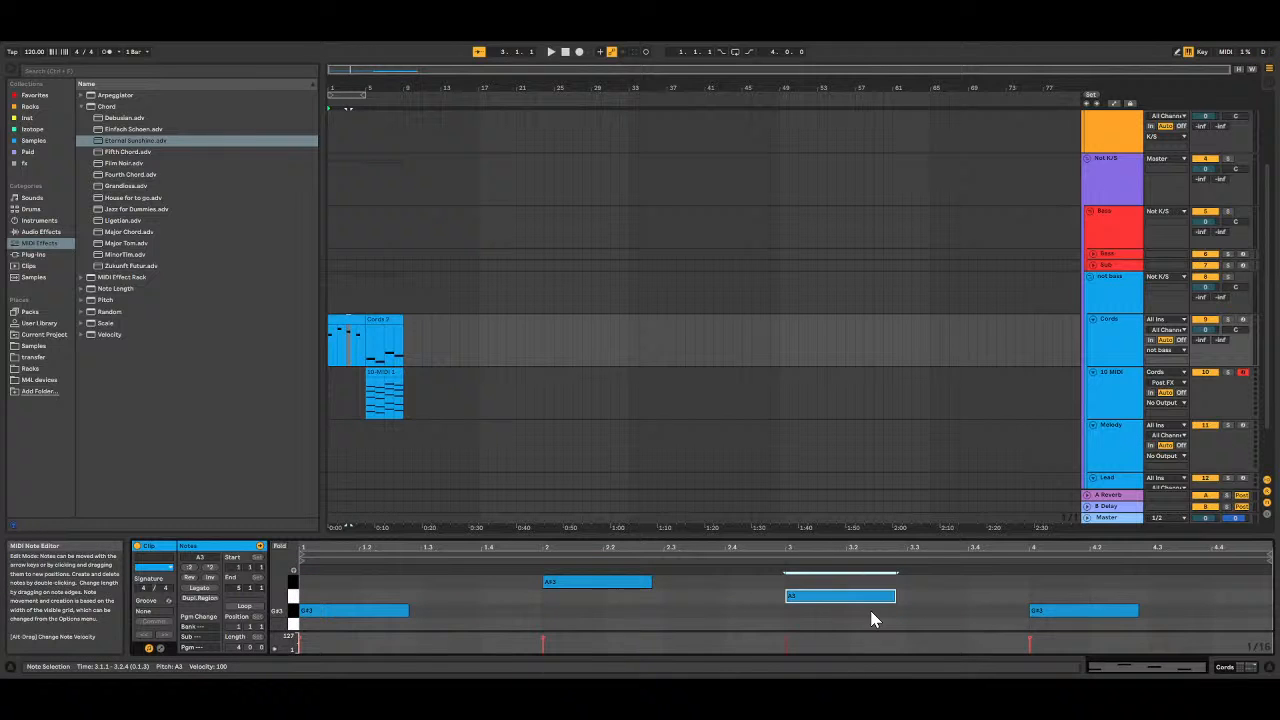
pyautogui.click(1111, 609)
pyautogui.press('Up')
pyautogui.press('Up')
pyautogui.press('Up')
pyautogui.press('Up')
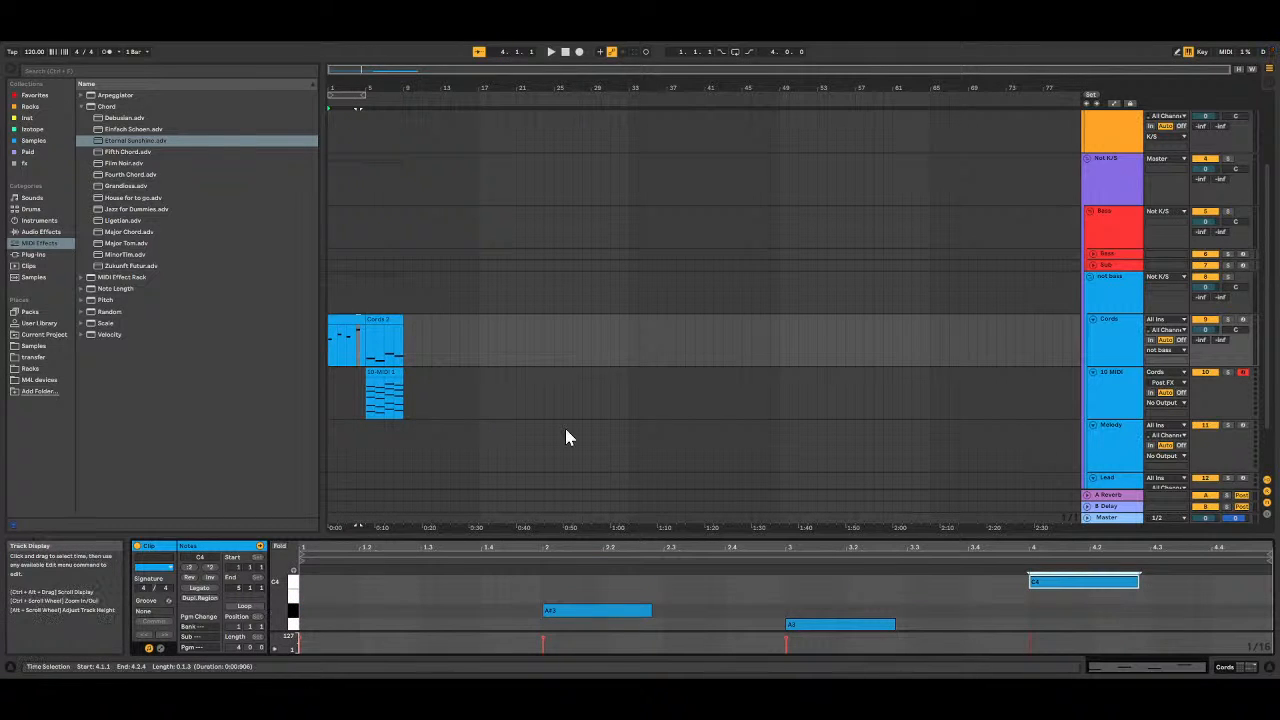
# Step: Play back the short-note progression and raise the bar 3 note to B3
pyautogui.press('space')
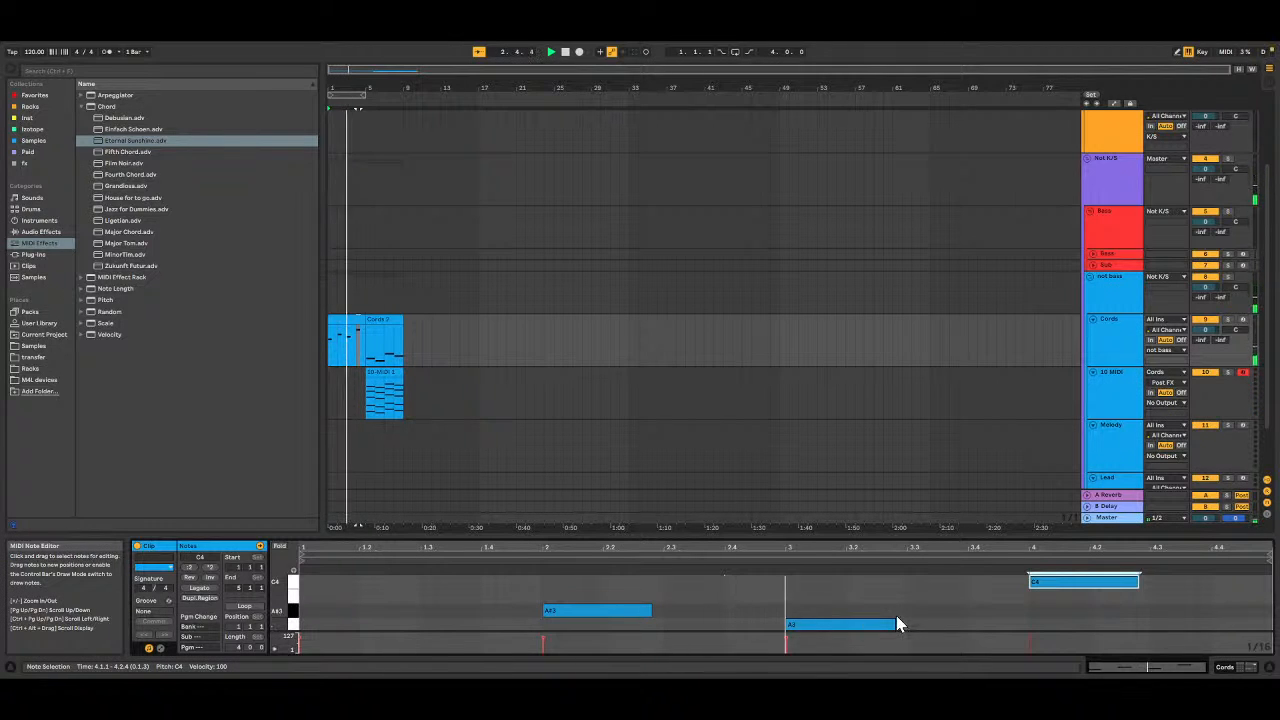
pyautogui.press('space')
pyautogui.click(862, 624)
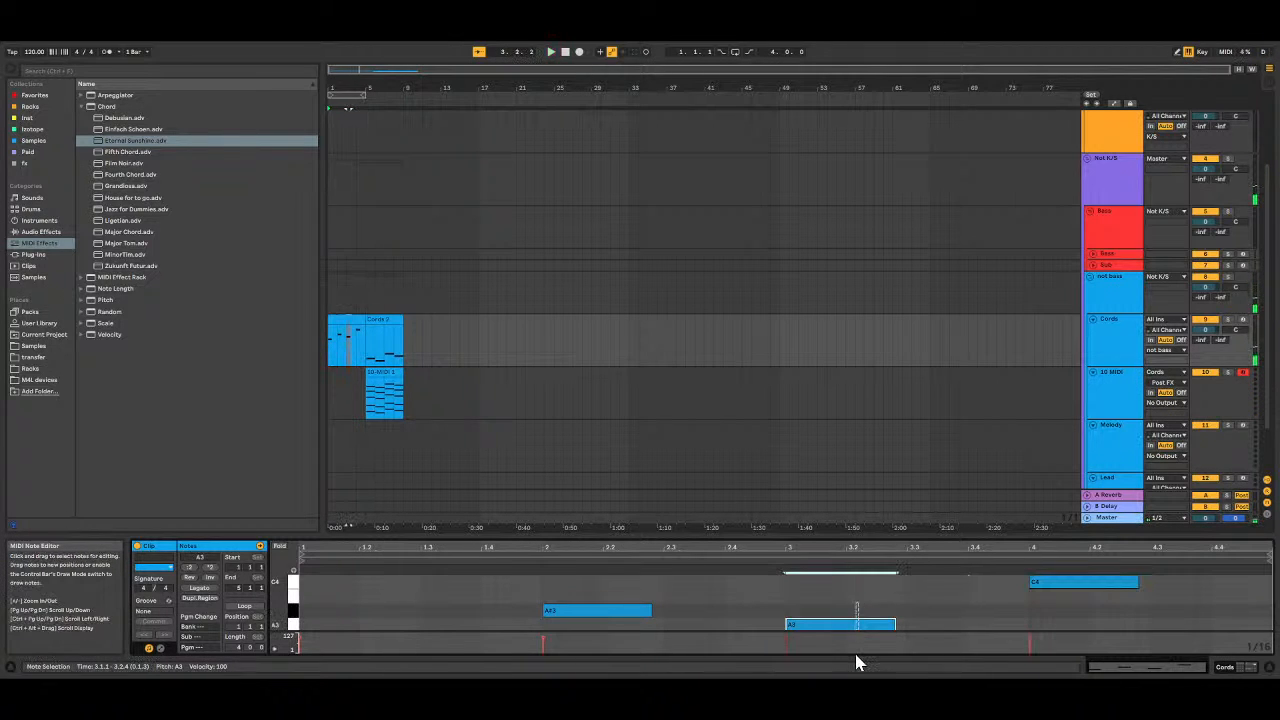
pyautogui.press('Up')
pyautogui.press('Up')
pyautogui.press('Up')
pyautogui.press('Down')
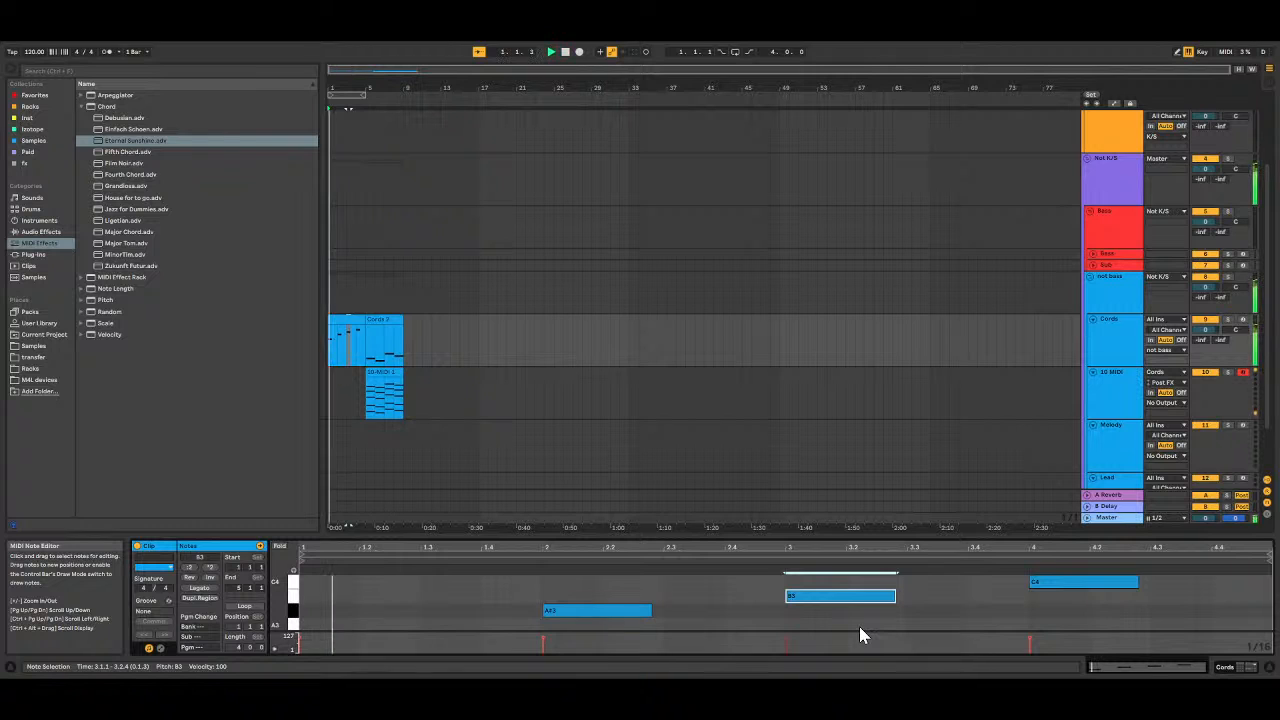
# Step: Raise the bar 4 note to C#4 during playback and return the stopped transport to bar 1
pyautogui.press('space')
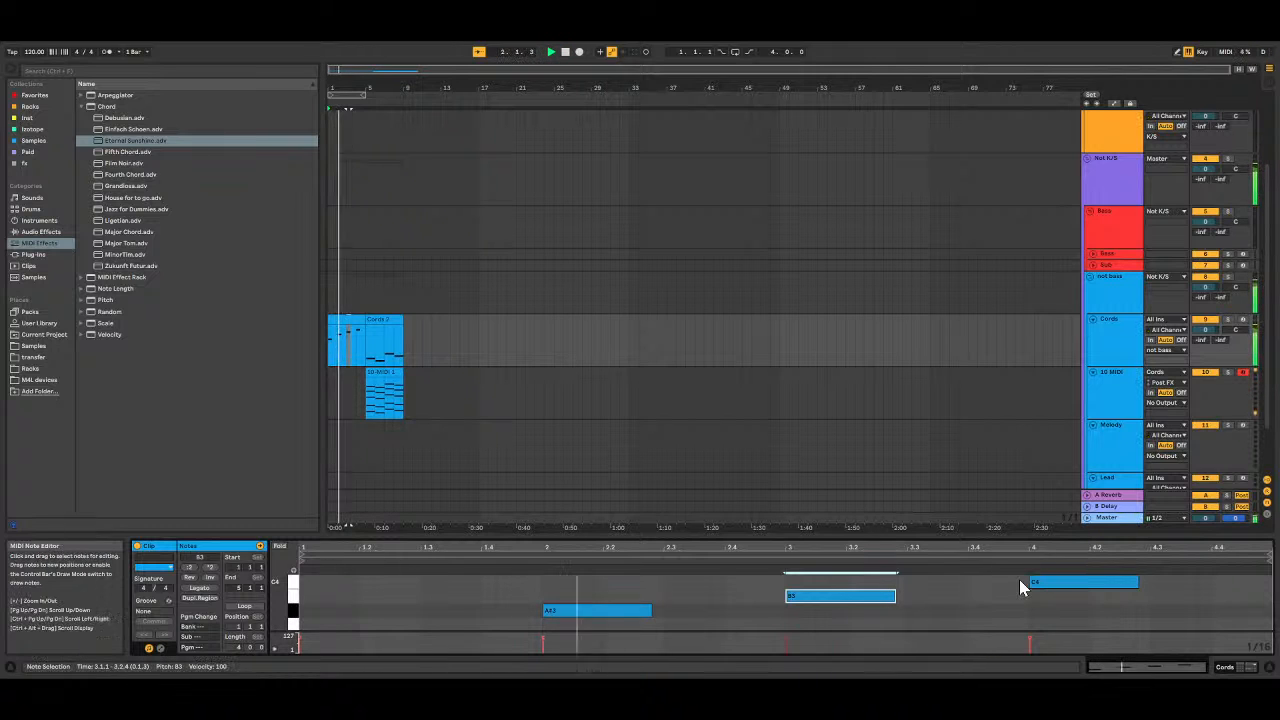
pyautogui.click(1078, 584)
pyautogui.press('Up')
pyautogui.press('space')
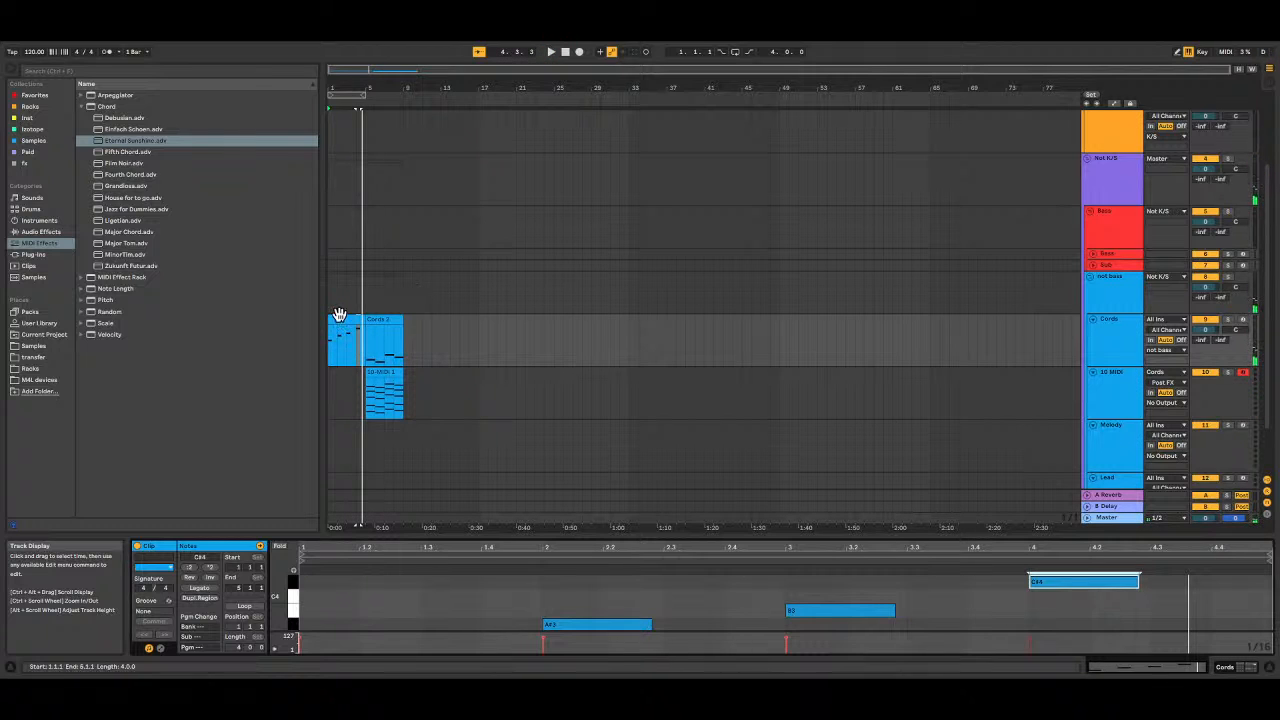
pyautogui.click(565, 53)
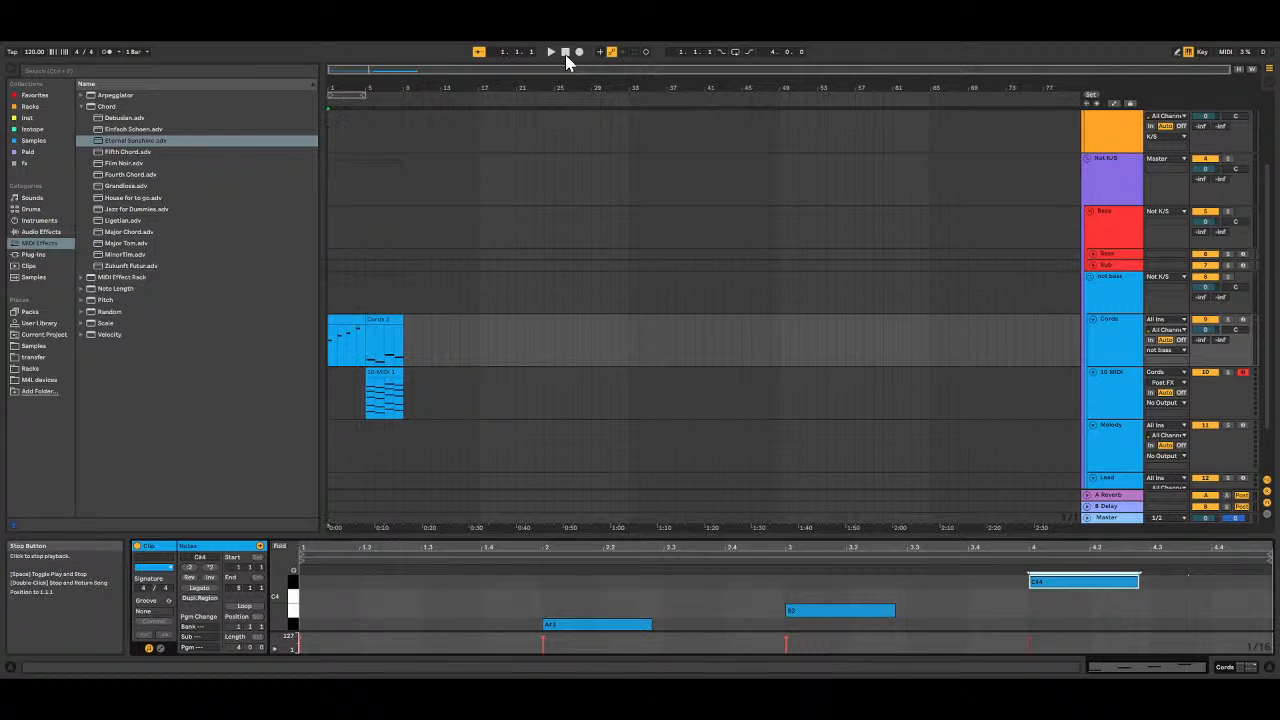
# Step: Enable the arrangement loop and punch-out with the region spanning bar 1 to bar 5
pyautogui.click(735, 52)
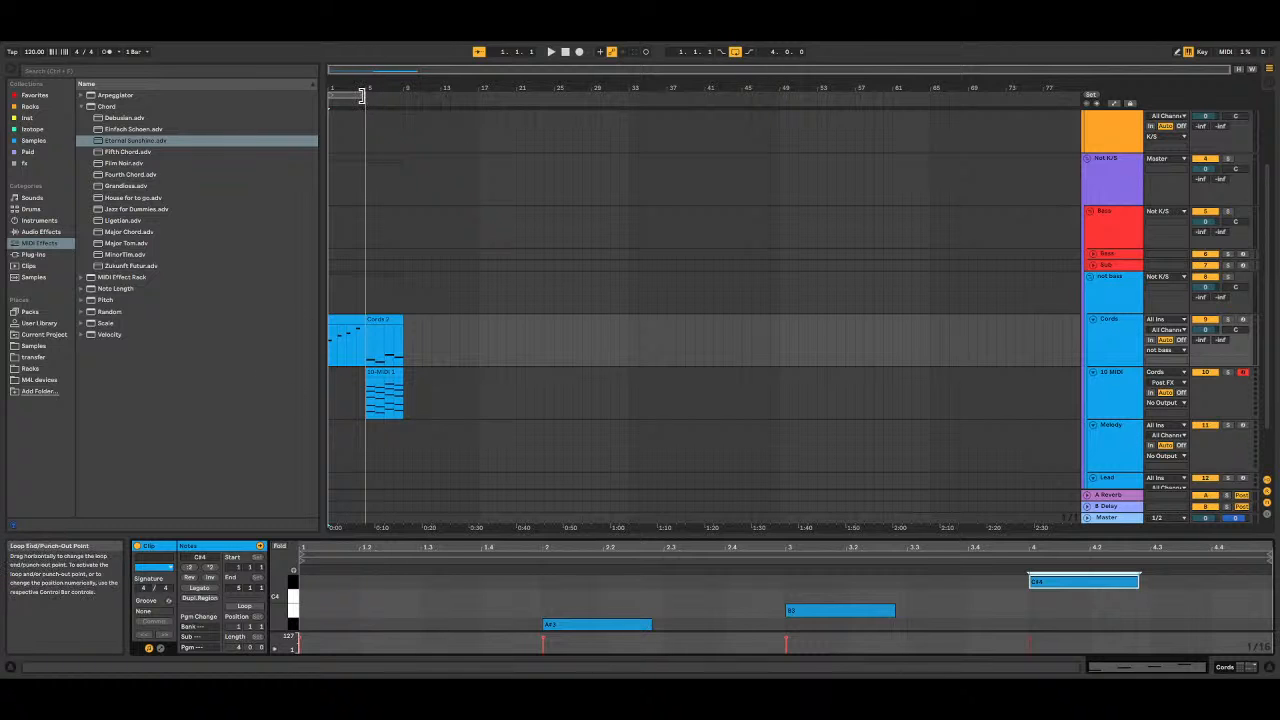
pyautogui.moveTo(362, 95)
pyautogui.mouseDown()
pyautogui.moveTo(523, 94)
pyautogui.moveTo(365, 95)
pyautogui.mouseUp()
pyautogui.press('space')
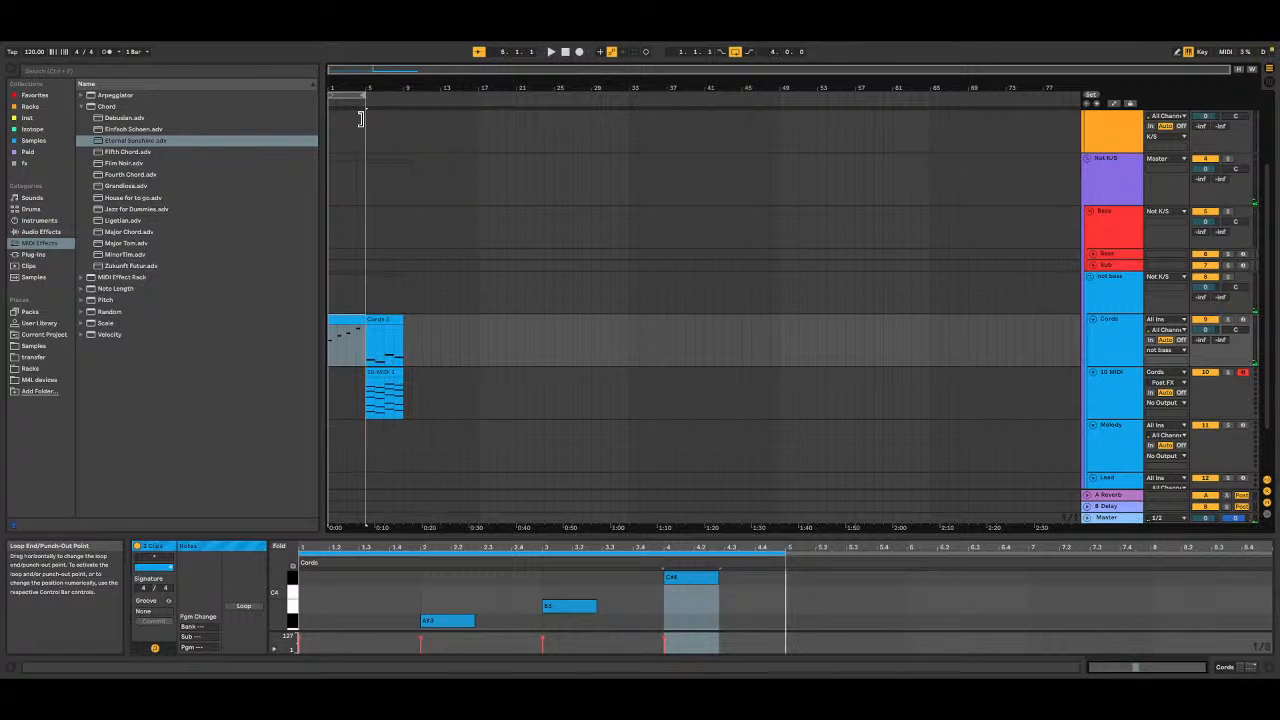
pyautogui.click(345, 320)
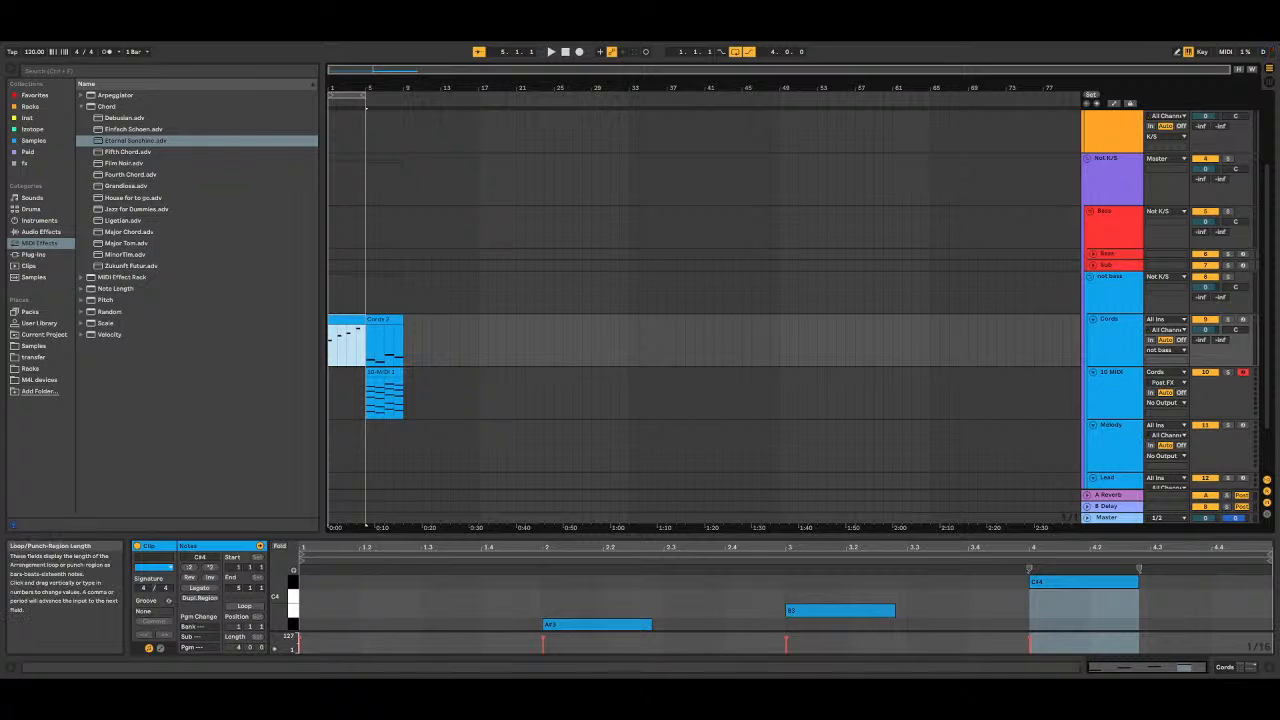
# Step: Record the short-note Cords progression onto the 10 MIDI track from bar 1 to bar 5 and briefly play it back
pyautogui.click(565, 51)
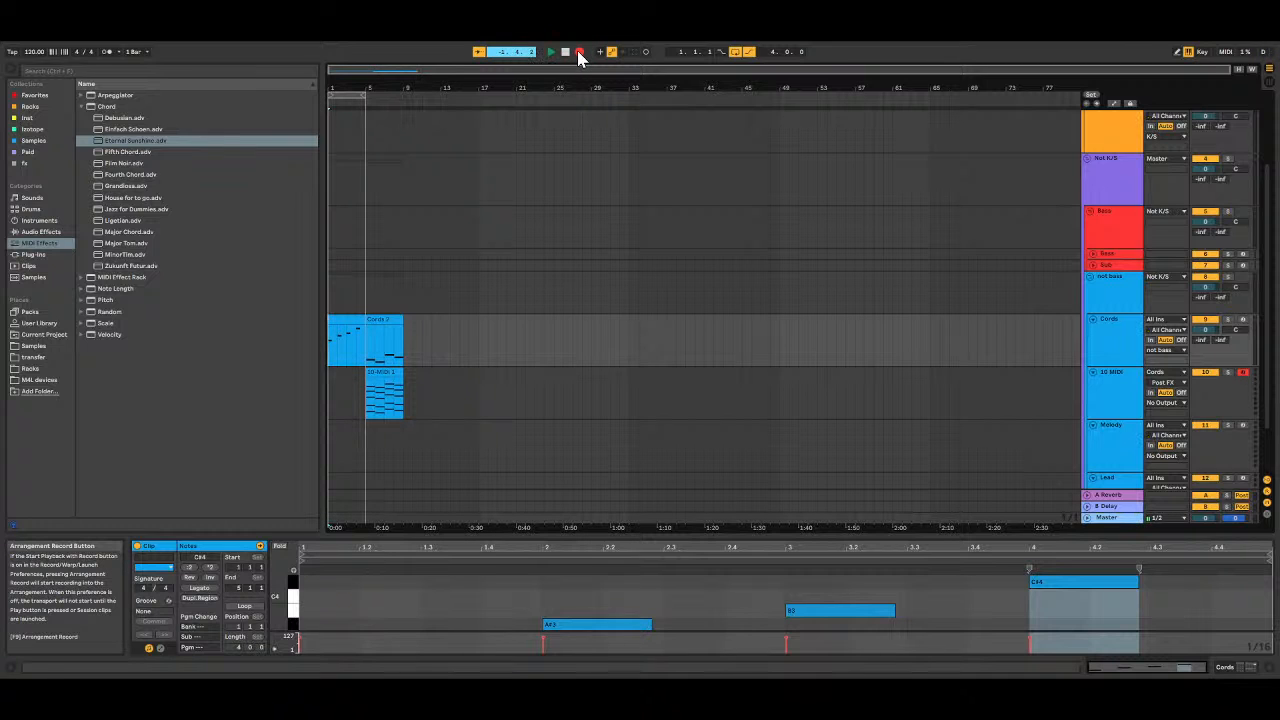
pyautogui.click(579, 52)
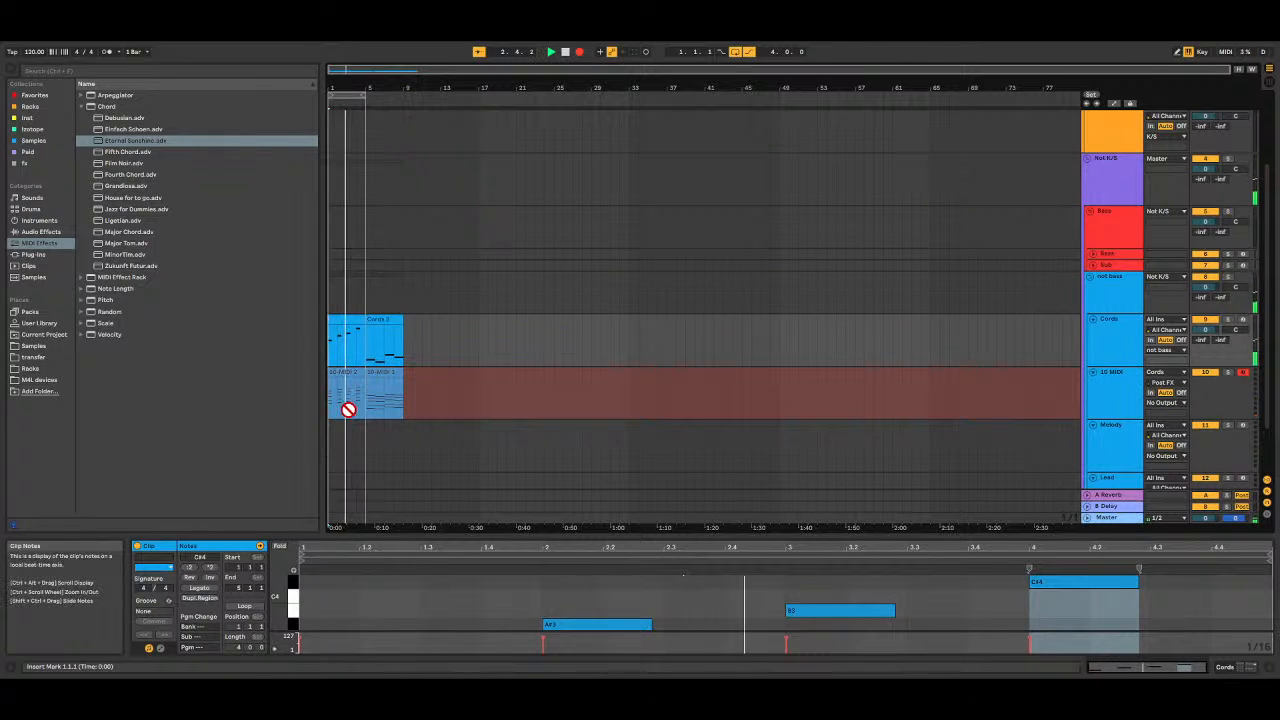
pyautogui.click(565, 52)
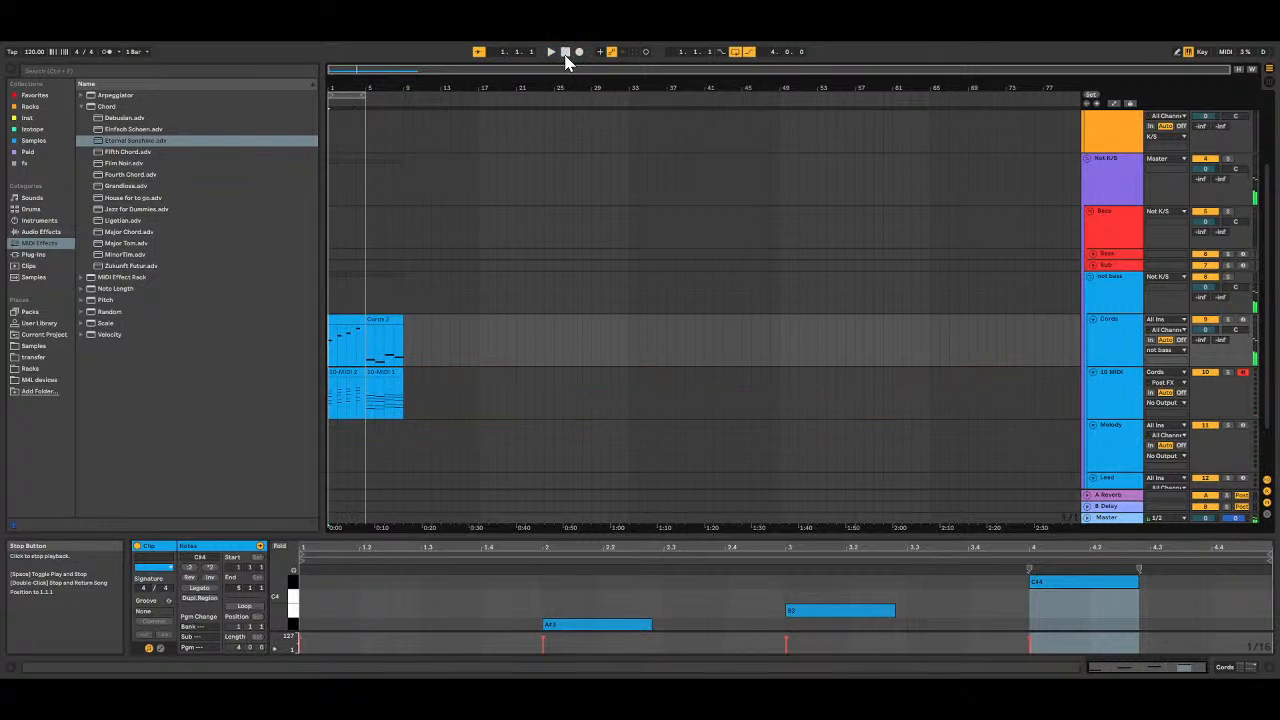
pyautogui.press('space')
pyautogui.press('space')
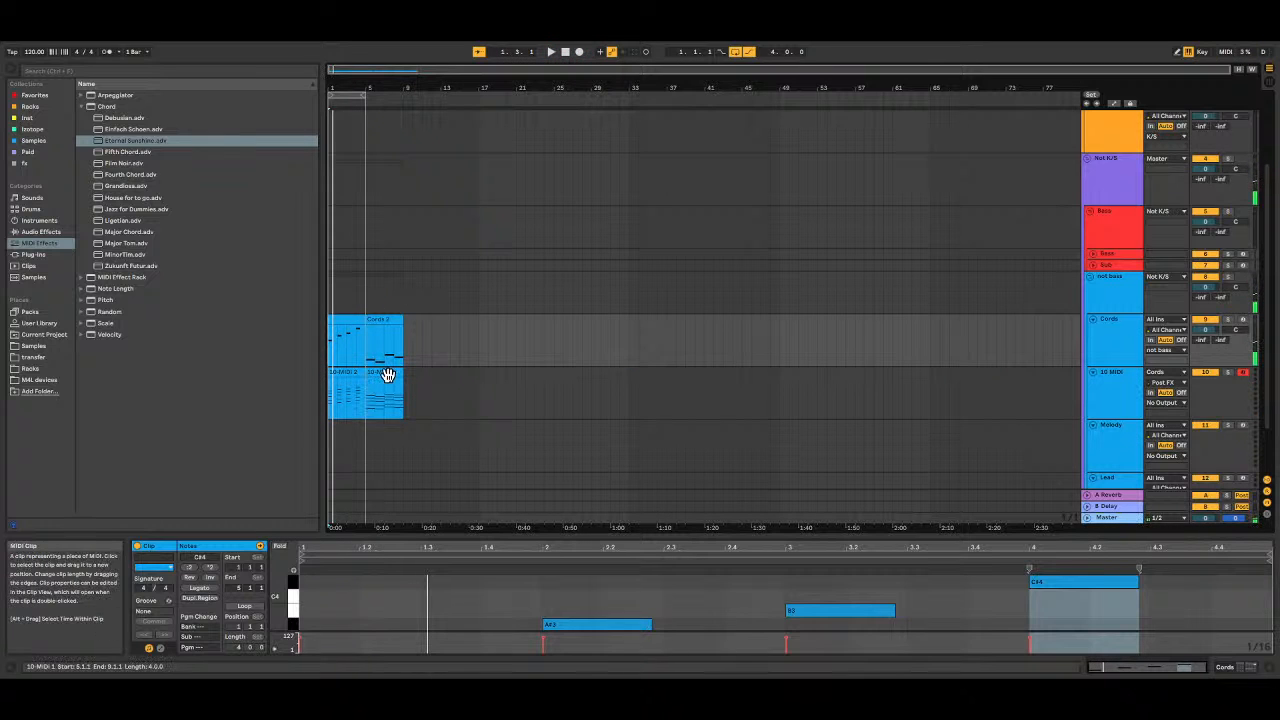
# Step: Move the new 10-MIDI recording and the short-note Cords clip from bar 1 to bar 9
pyautogui.click(388, 374)
pyautogui.moveTo(344, 372); pyautogui.dragTo(420, 376)
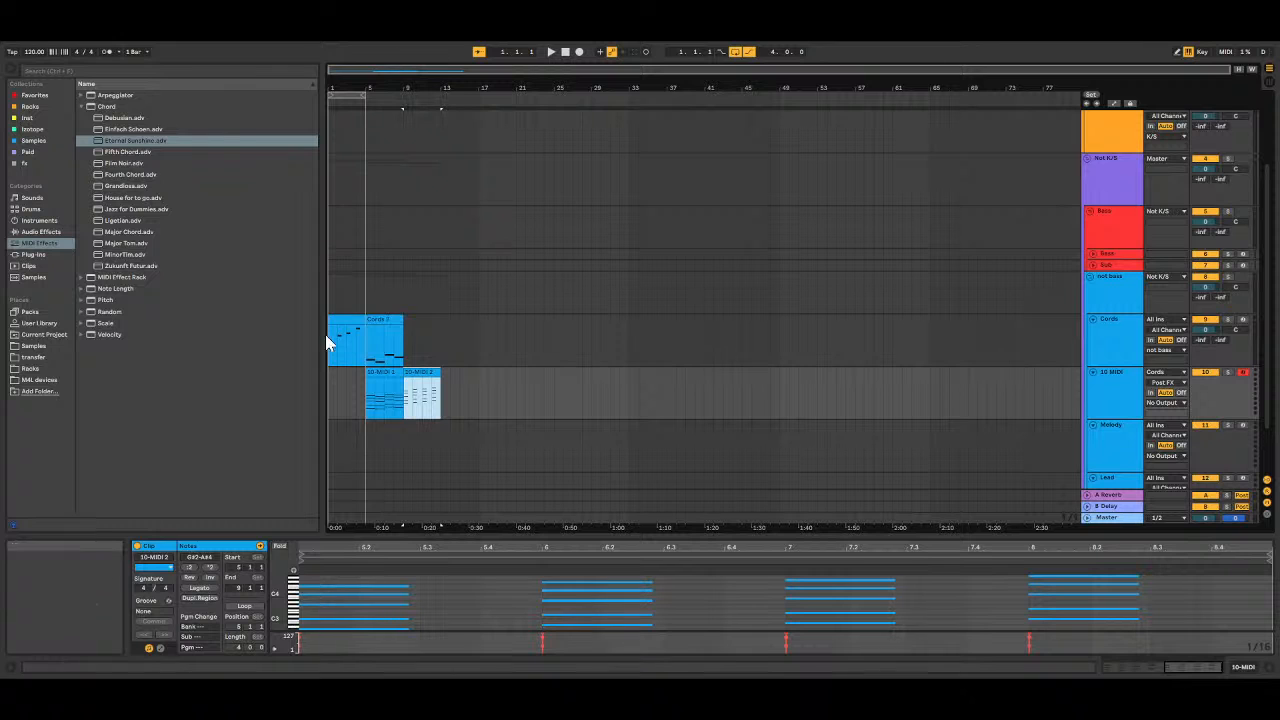
pyautogui.moveTo(342, 320); pyautogui.dragTo(414, 334)
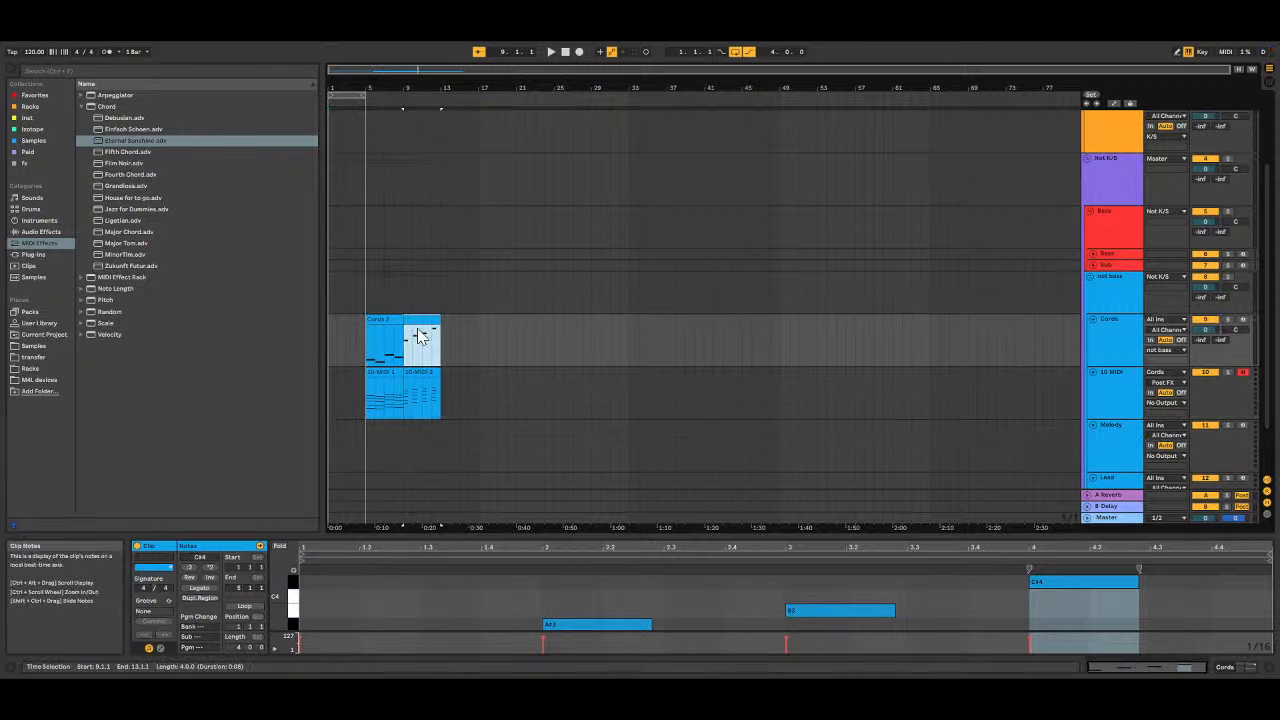
# Step: Create an empty MIDI clip on Cords from bar 1 to bar 5, consolidated into one four-bar clip, and open it
pyautogui.click(334, 321)
pyautogui.doubleClick(334, 322)
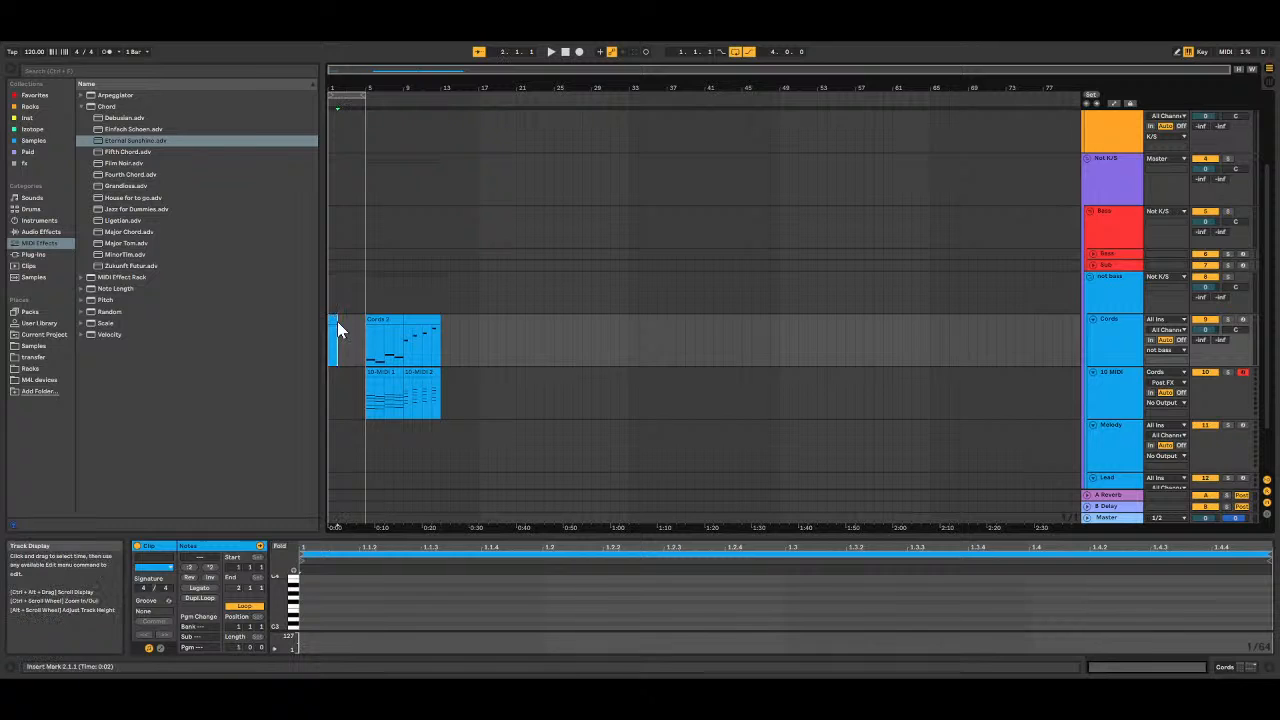
pyautogui.moveTo(336, 321); pyautogui.dragTo(360, 318)
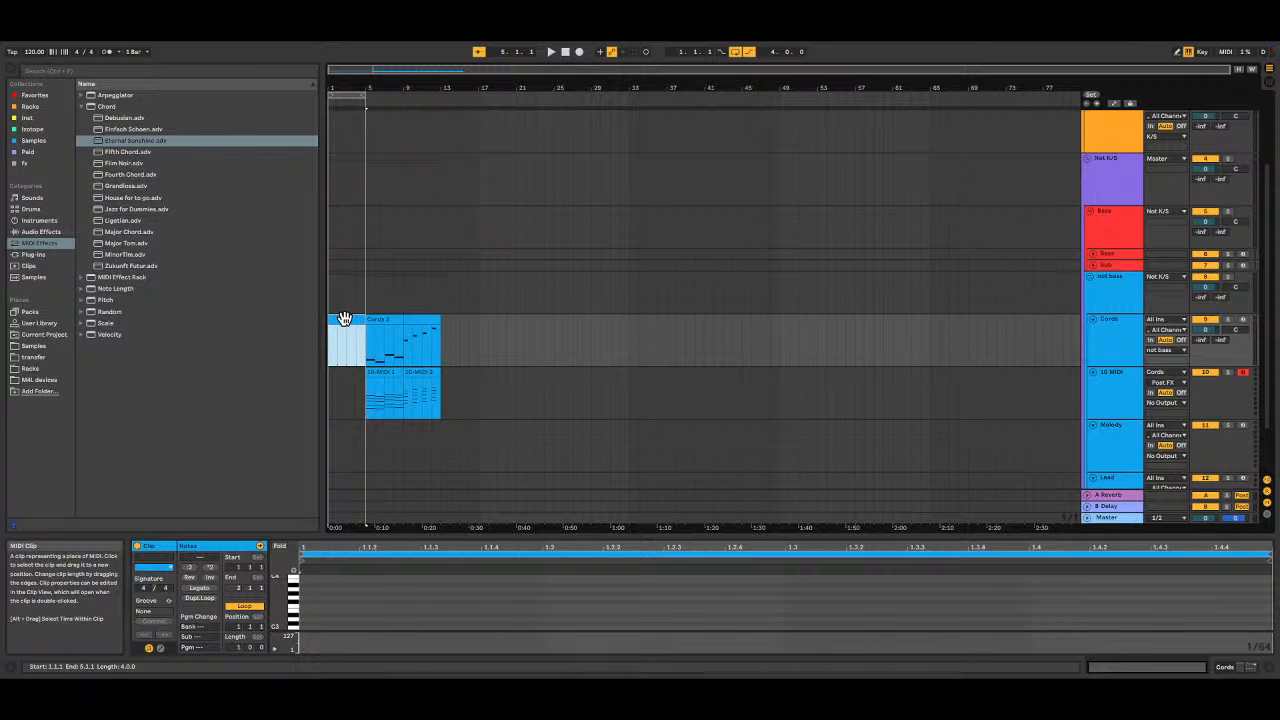
pyautogui.hotkey('ctrl', 'j')
pyautogui.doubleClick(344, 319)
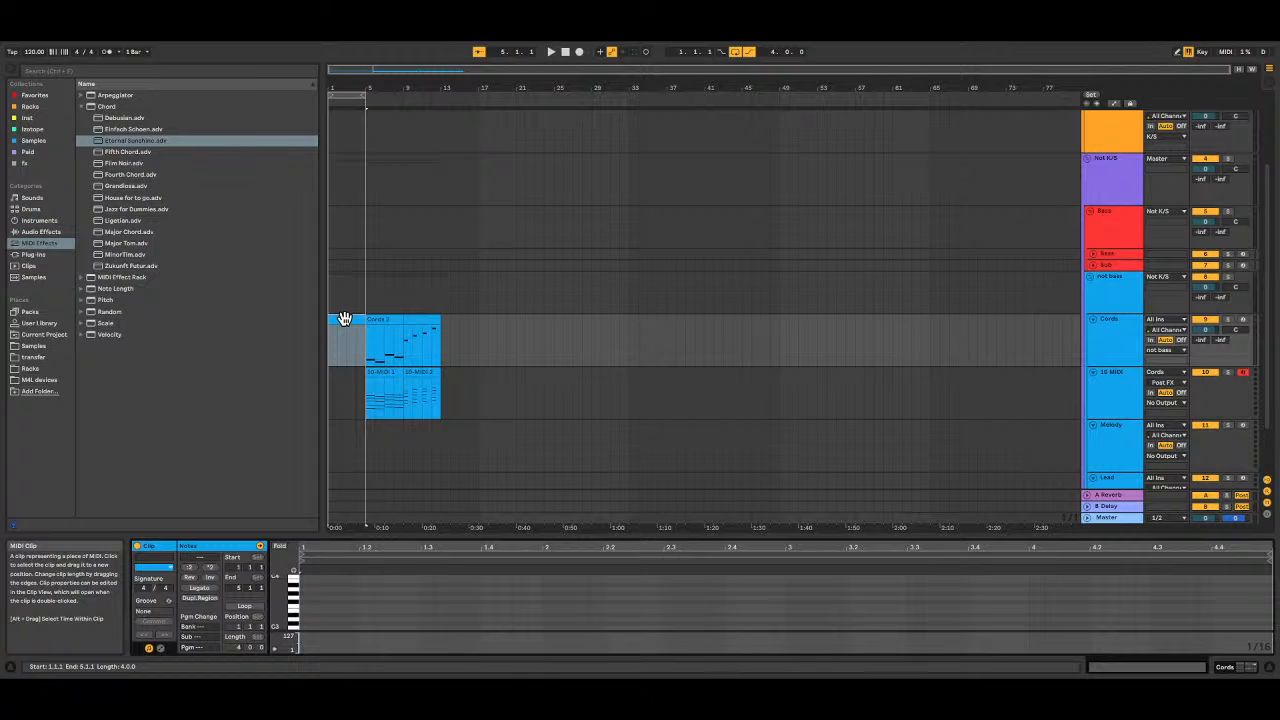
# Step: Add a one-bar C3 note at the start of the empty Cords clip and duplicate it into bar 2
pyautogui.doubleClick(307, 629)
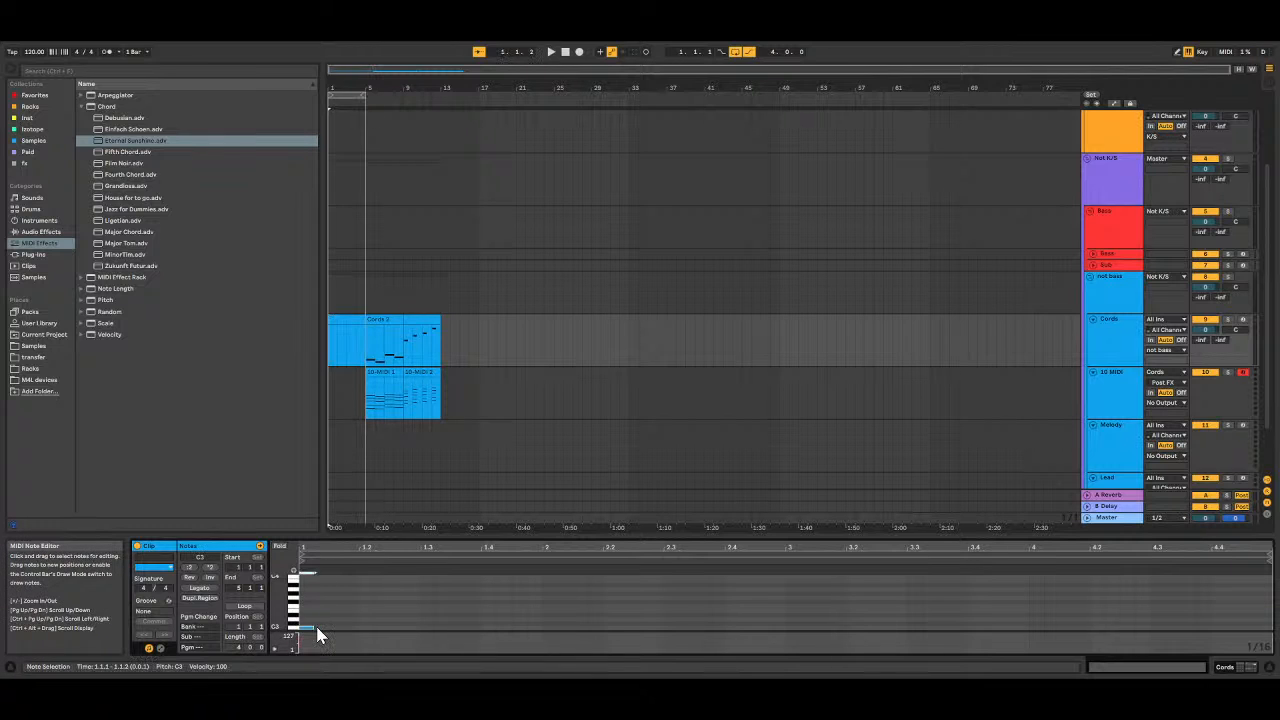
pyautogui.moveTo(314, 631); pyautogui.dragTo(564, 633)
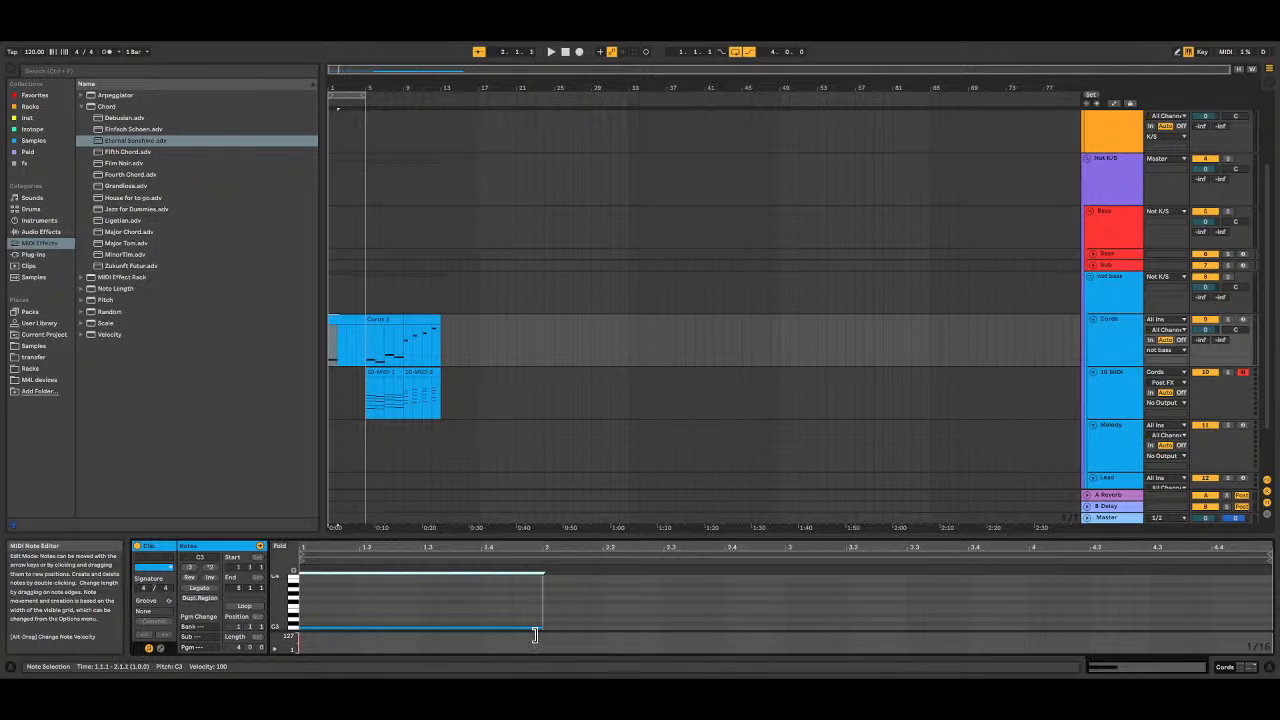
pyautogui.hotkey('ctrl', 'd')
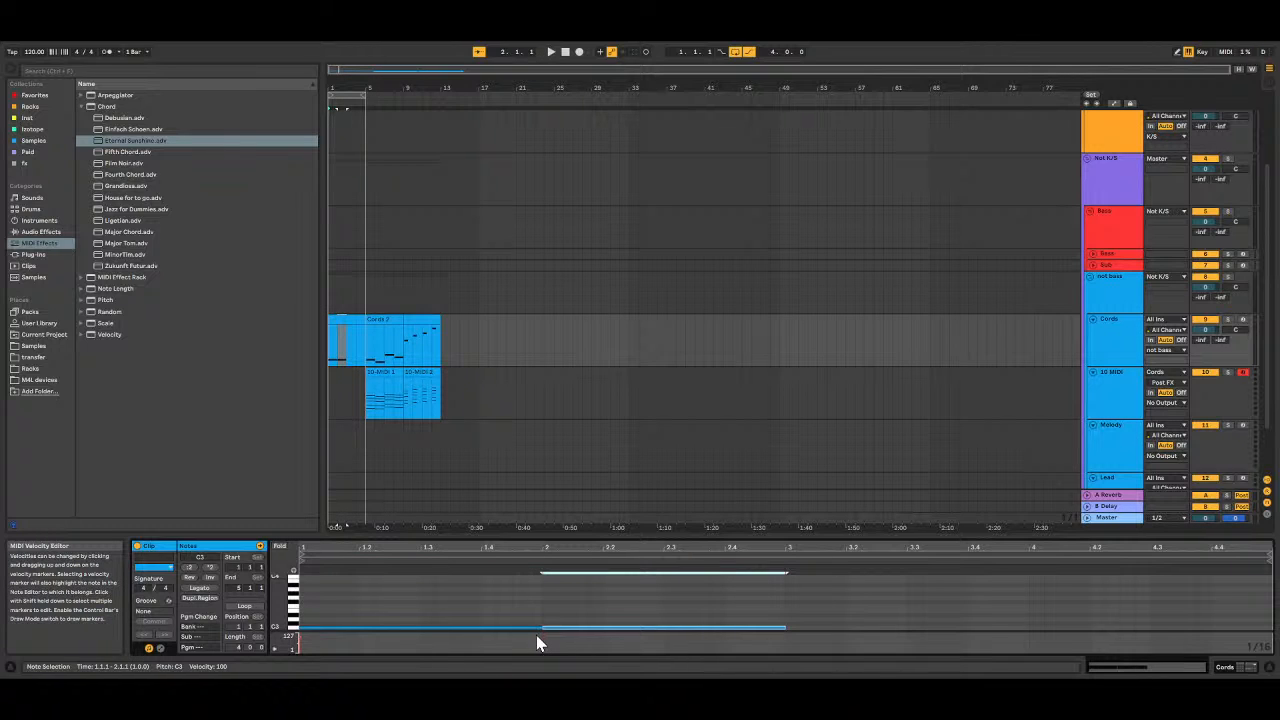
# Step: Raise the bar 2 note to D#3, add one-bar D3 and F3 notes in bars 3 and 4, and play the progression
pyautogui.press('Up')
pyautogui.press('Up')
pyautogui.press('Up')
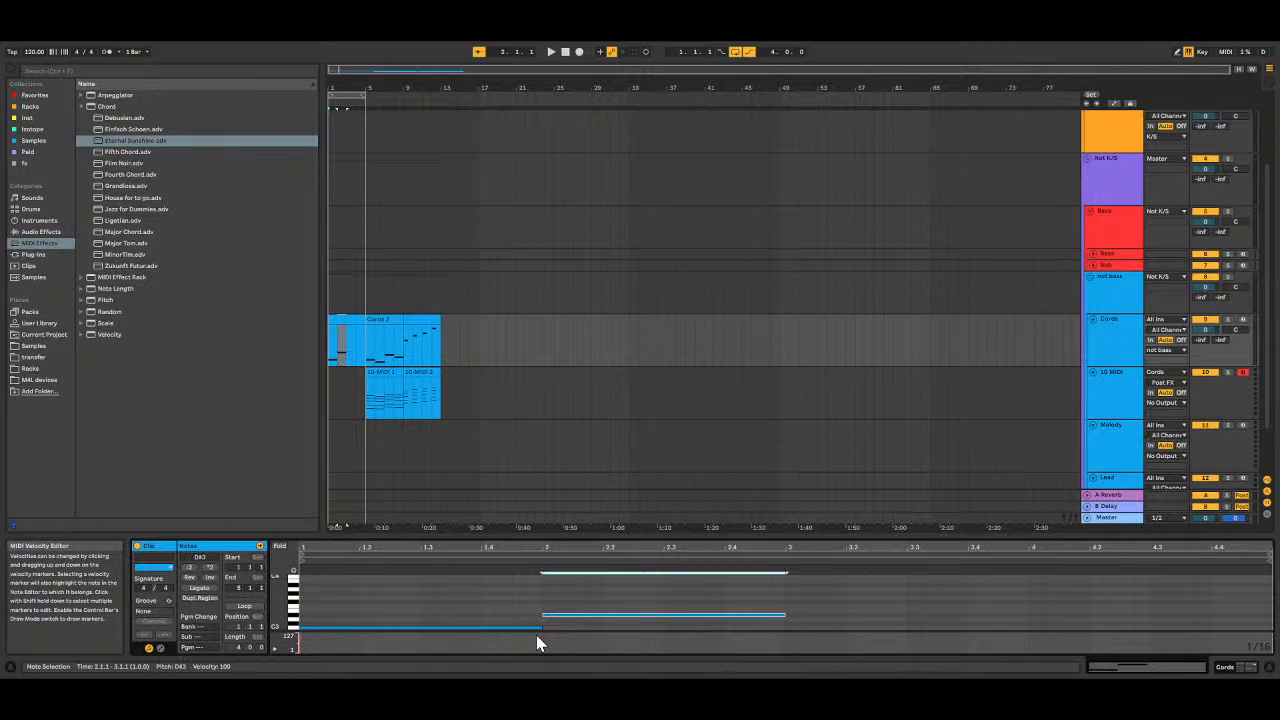
pyautogui.hotkey('ctrl', 'd')
pyautogui.press('Down')
pyautogui.hotkey('ctrl', 'd')
pyautogui.press('Up')
pyautogui.press('Up')
pyautogui.press('Up')
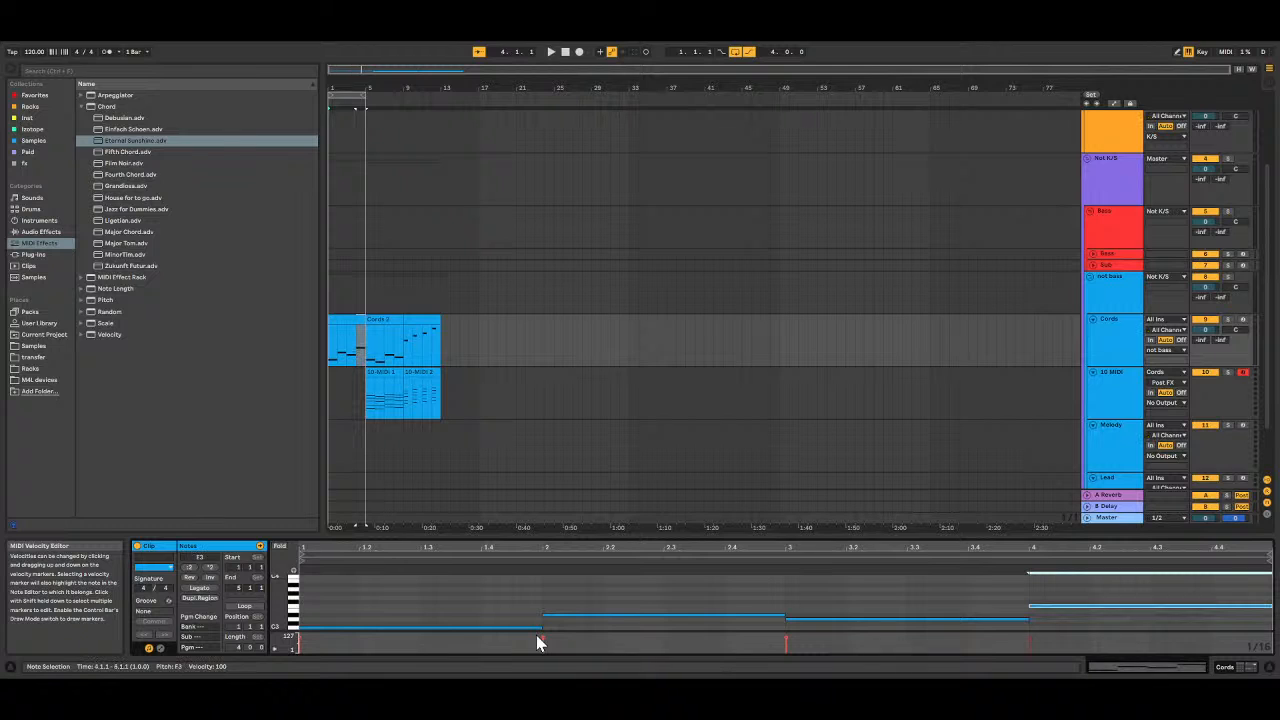
pyautogui.press('space')
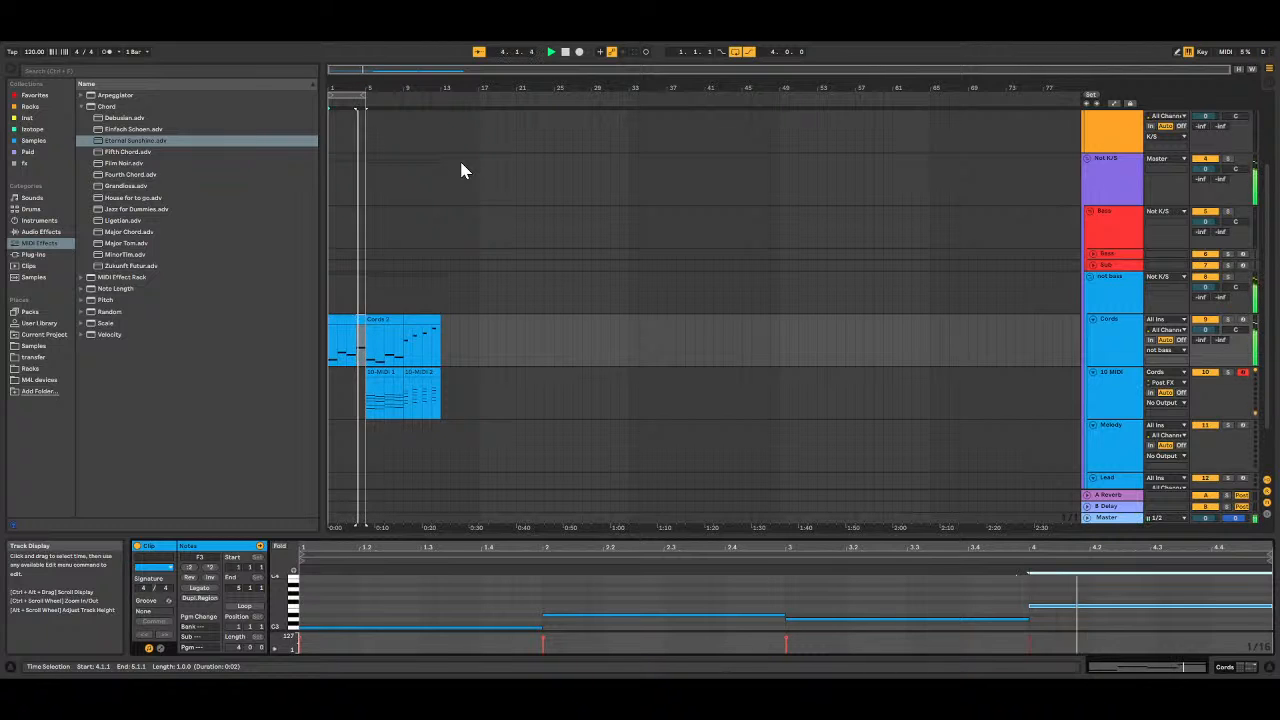
pyautogui.press('space')
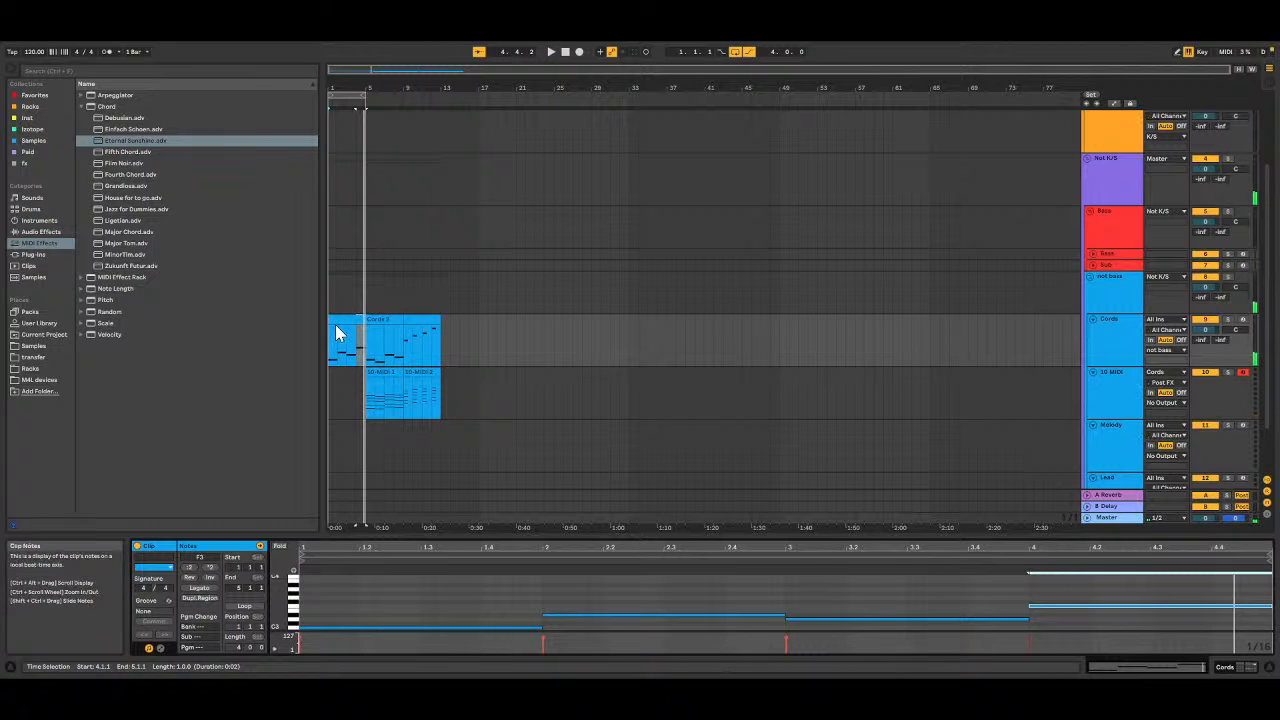
# Step: Record the new Cords progression onto the 10 MIDI track from bar 1 to bar 5
pyautogui.click(343, 319)
pyautogui.click(564, 53)
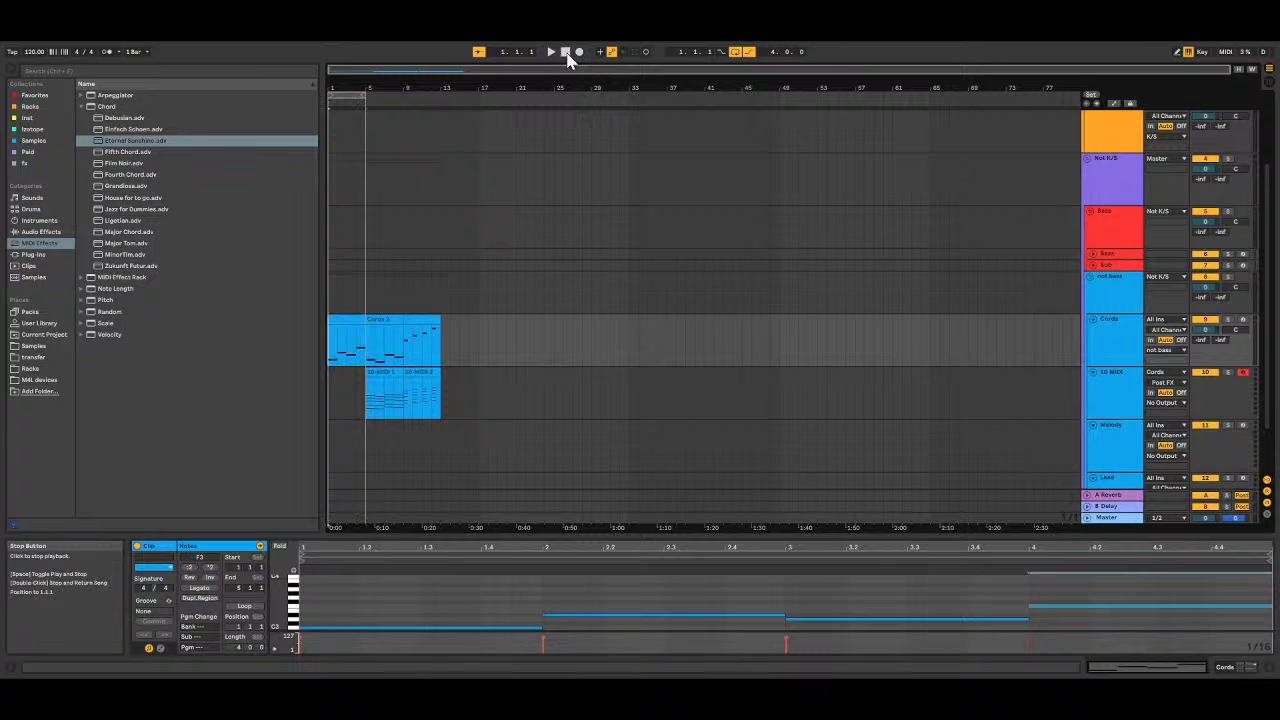
pyautogui.click(579, 51)
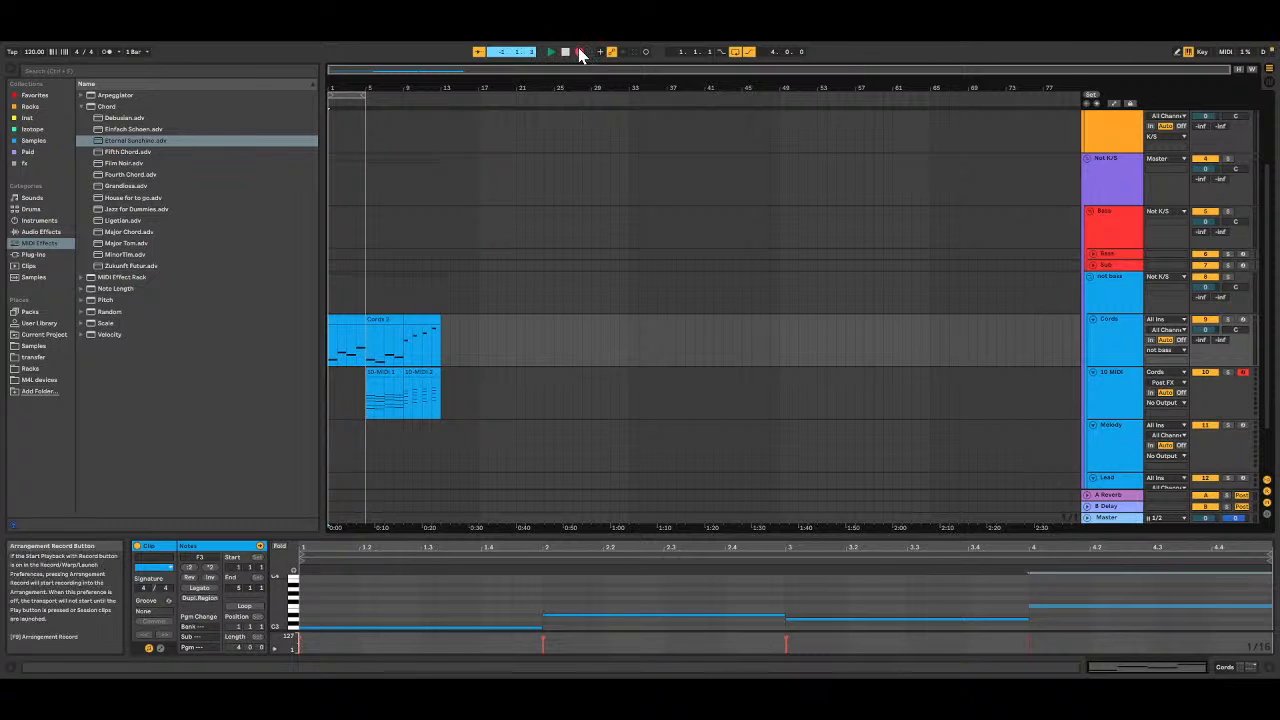
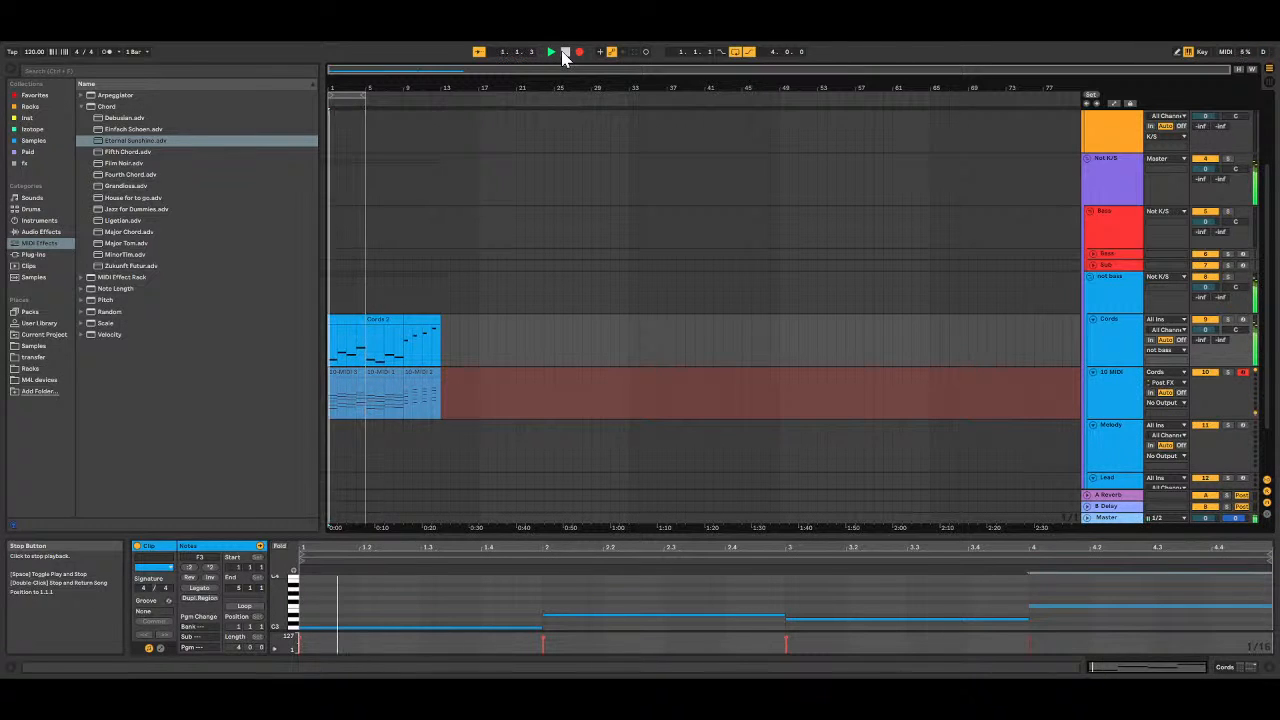
pyautogui.click(563, 57)
pyautogui.click(563, 57)
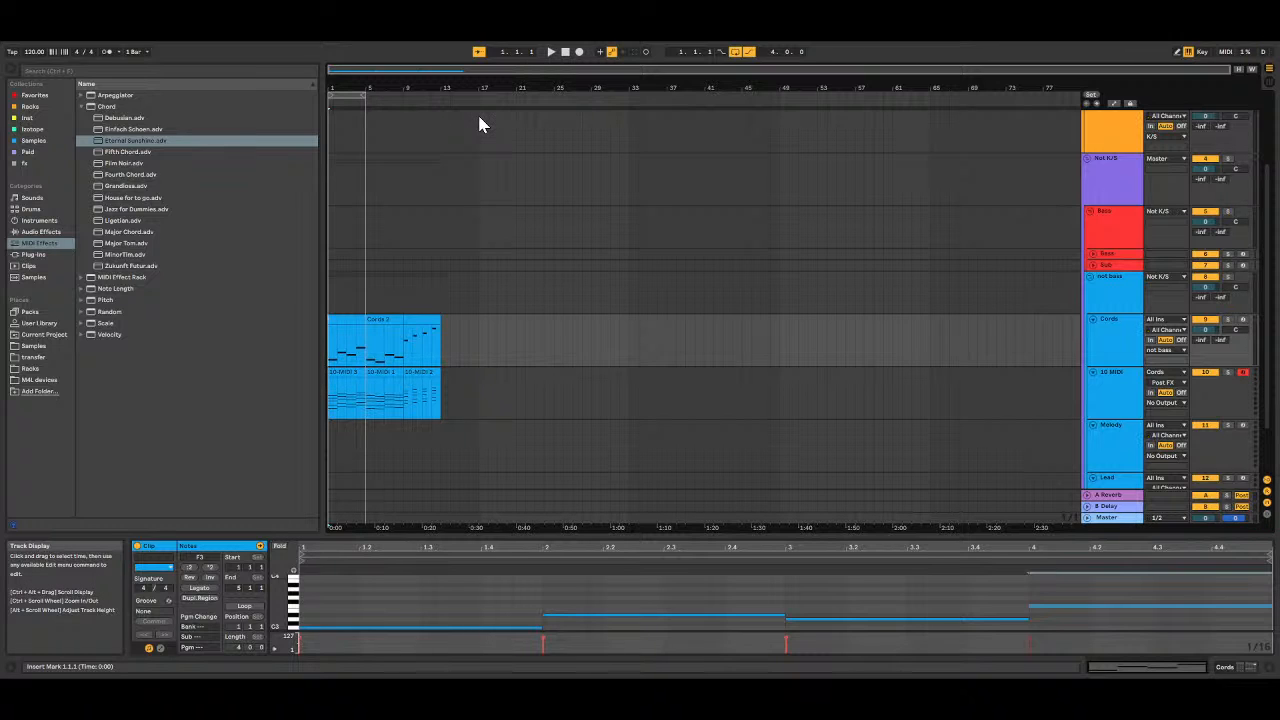
# Step: Move all the Cords and 10 MIDI clips four bars later, starting at bar 5
pyautogui.click(357, 372)
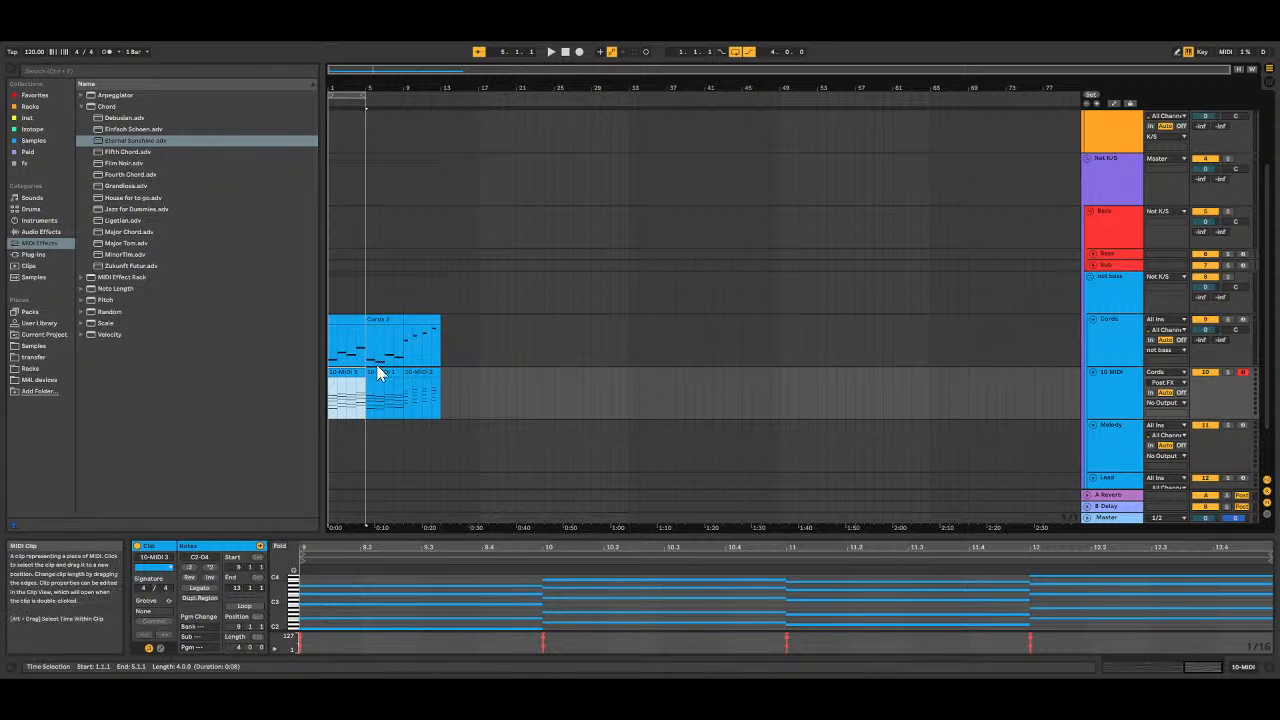
pyautogui.keyDown('shift'); pyautogui.click(428, 320); pyautogui.keyUp('shift')
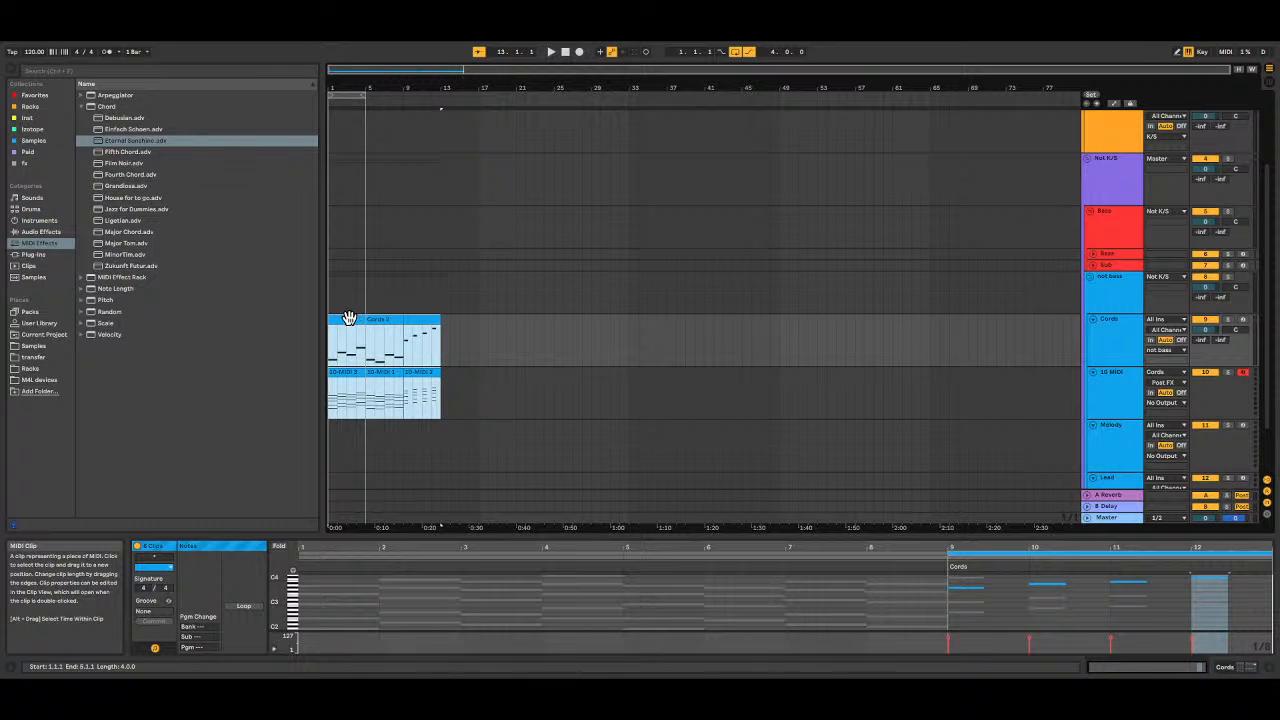
pyautogui.moveTo(348, 318)
pyautogui.mouseDown()
pyautogui.moveTo(398, 317)
pyautogui.moveTo(363, 323)
pyautogui.mouseUp()
# Step: Create an empty MIDI clip on Cords from bar 1 to bar 5, consolidate it into one clip, and open it
pyautogui.click(336, 323)
pyautogui.doubleClick(336, 323)
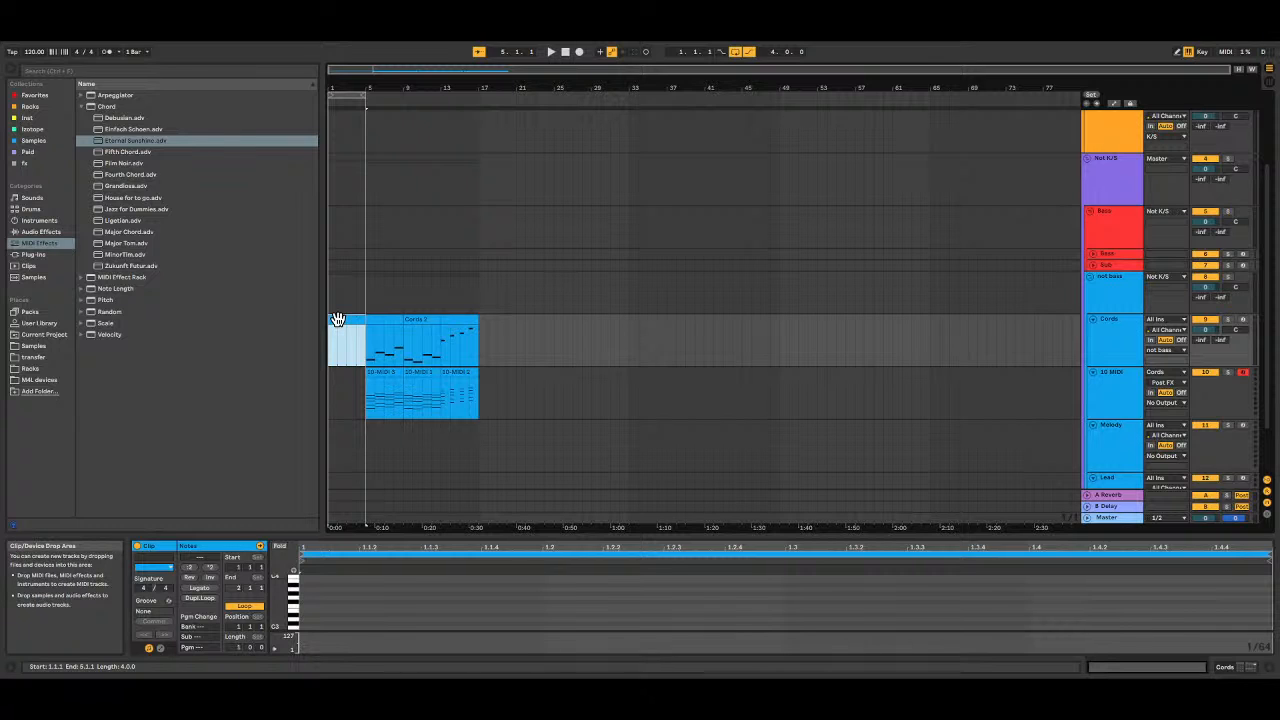
pyautogui.hotkey('ctrl', 'j')
pyautogui.doubleClick(338, 319)
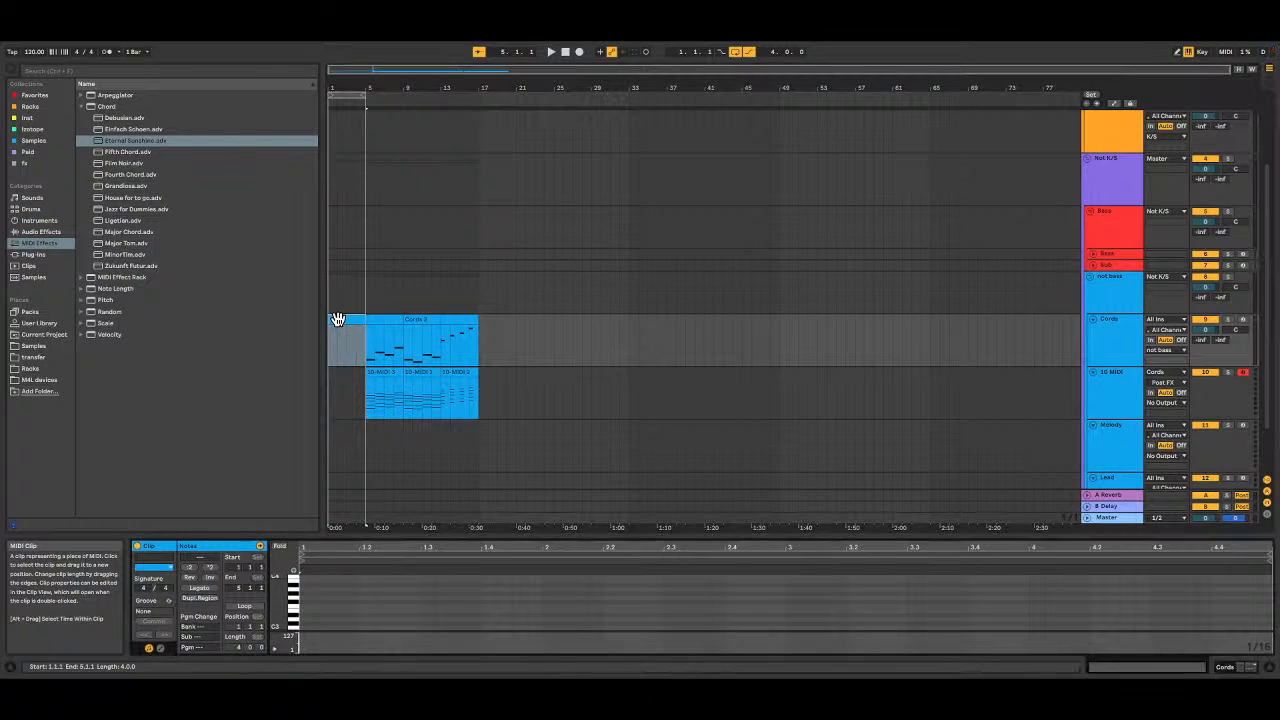
# Step: Add a half-bar C3 note at the start of the empty clip and a half-bar F#3 note right after it
pyautogui.doubleClick(305, 628)
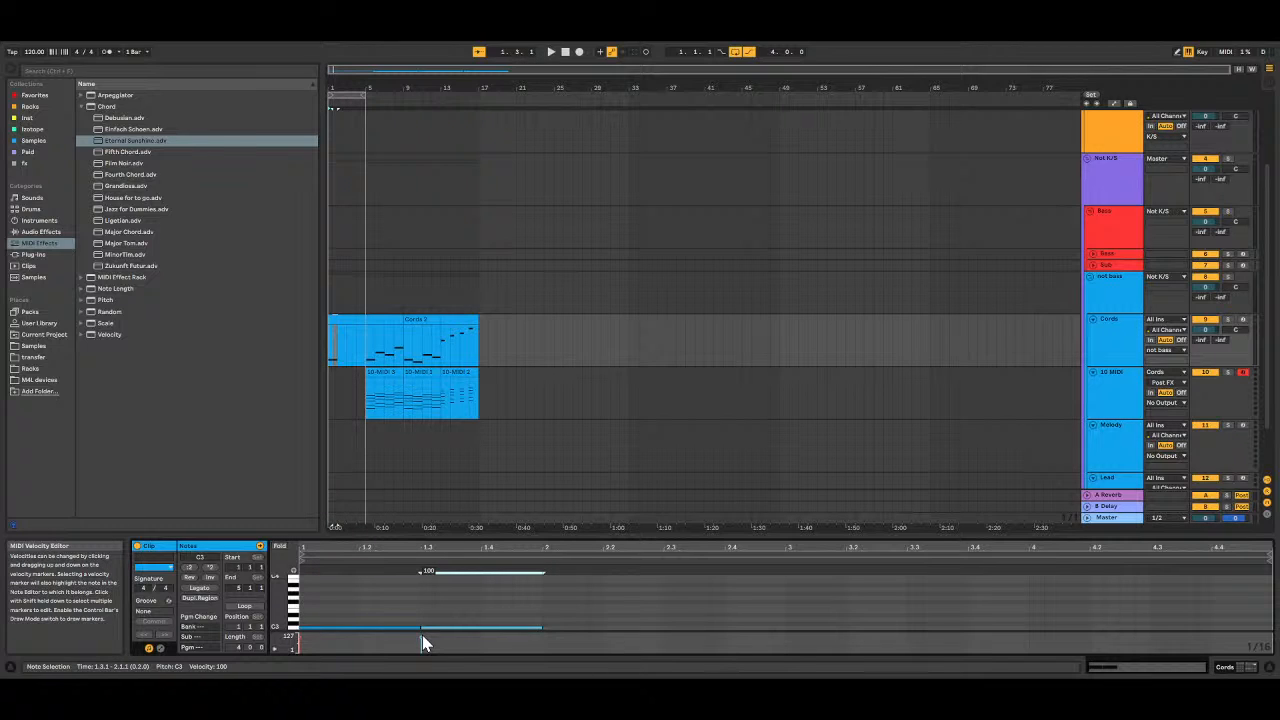
pyautogui.press('Up')
pyautogui.press('Up')
pyautogui.press('Up')
pyautogui.press('Up')
pyautogui.press('Up')
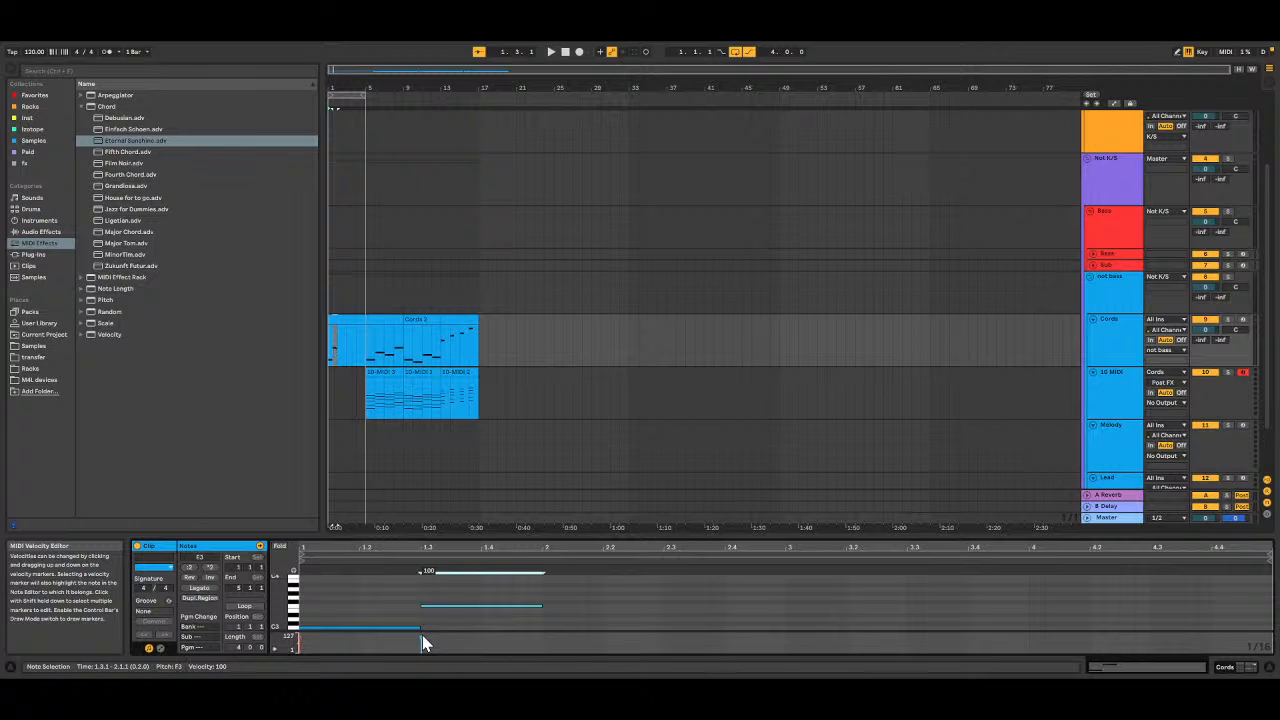
pyautogui.press('Up')
# Step: Add half-bar G2 and A2 notes in bar 2 of the Cords clip and play the progression
pyautogui.hotkey('ctrl', 'd')
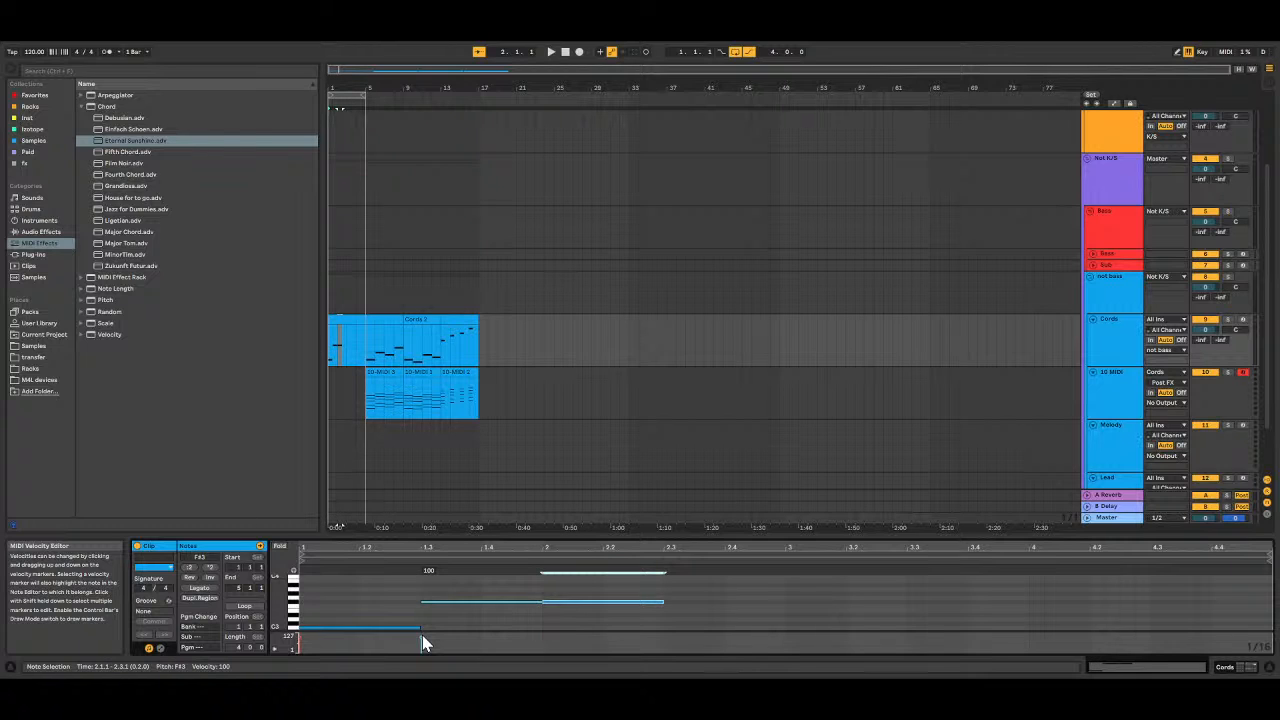
pyautogui.press('Down')
pyautogui.press('Down')
pyautogui.press('Down')
pyautogui.press('Down')
pyautogui.press('Down')
pyautogui.press('Down')
pyautogui.press('Down')
pyautogui.press('Down')
pyautogui.press('Down')
pyautogui.press('Down')
pyautogui.hotkey('ctrl', 'd')
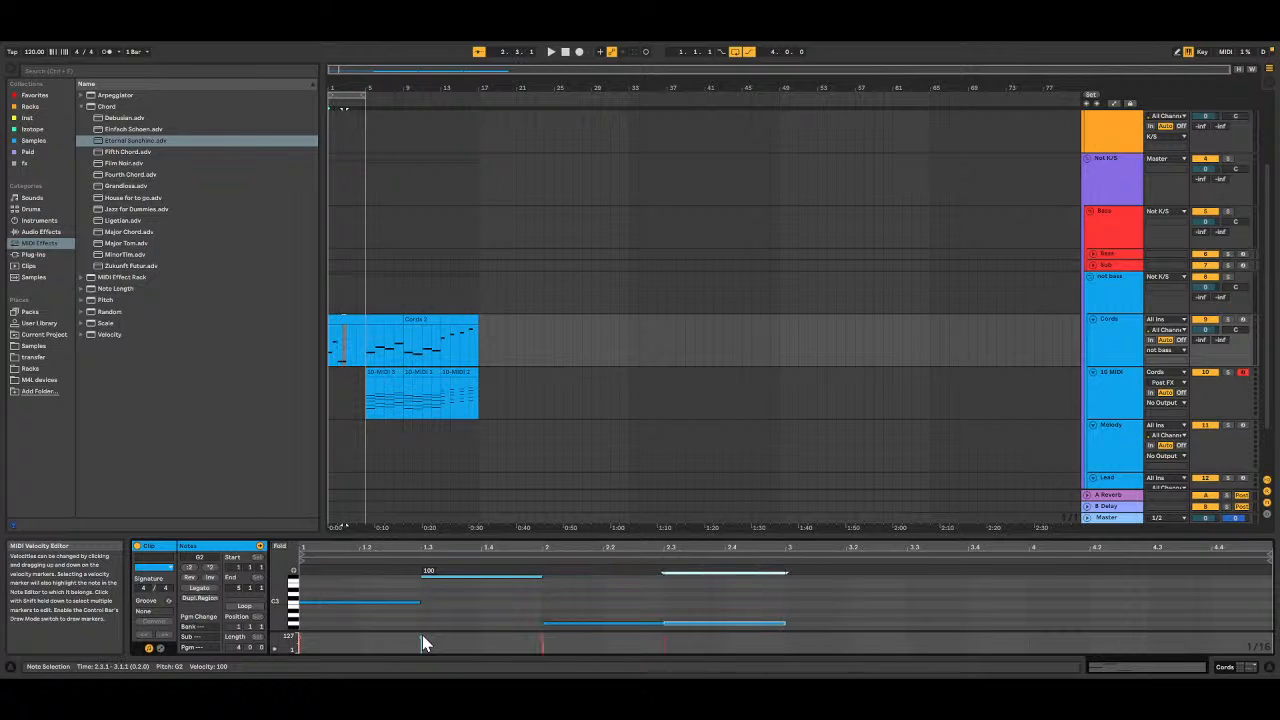
pyautogui.press('Up')
pyautogui.press('Up')
pyautogui.press('space')
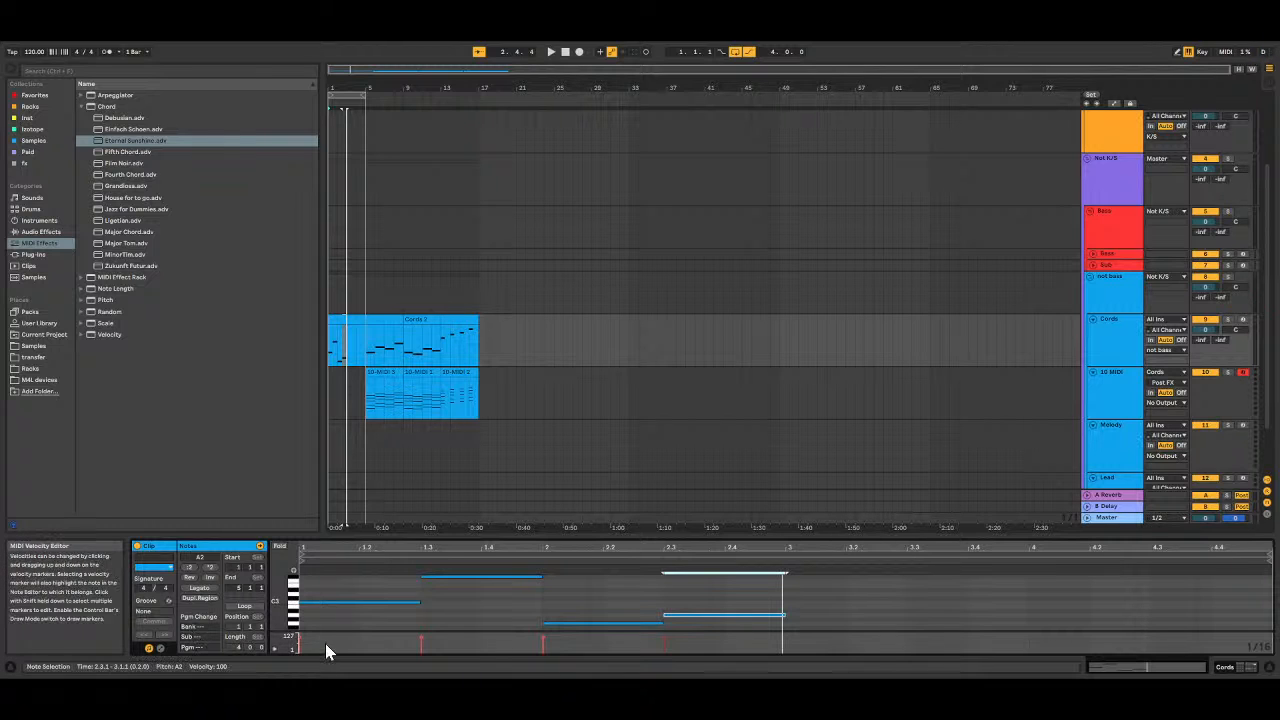
# Step: Enlarge the note editor, select all four notes of the bar 1 Cords clip and stretch them to one bar each
pyautogui.click(450, 353)
pyautogui.click(781, 279)
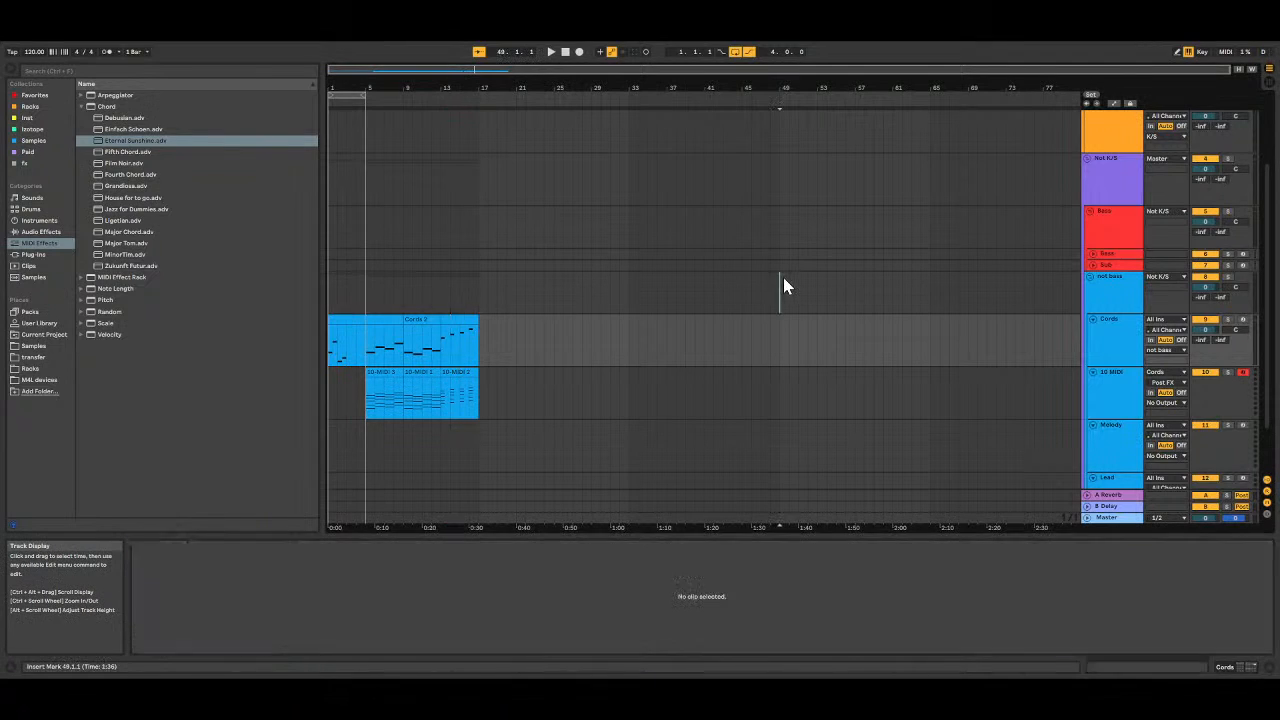
pyautogui.click(357, 320)
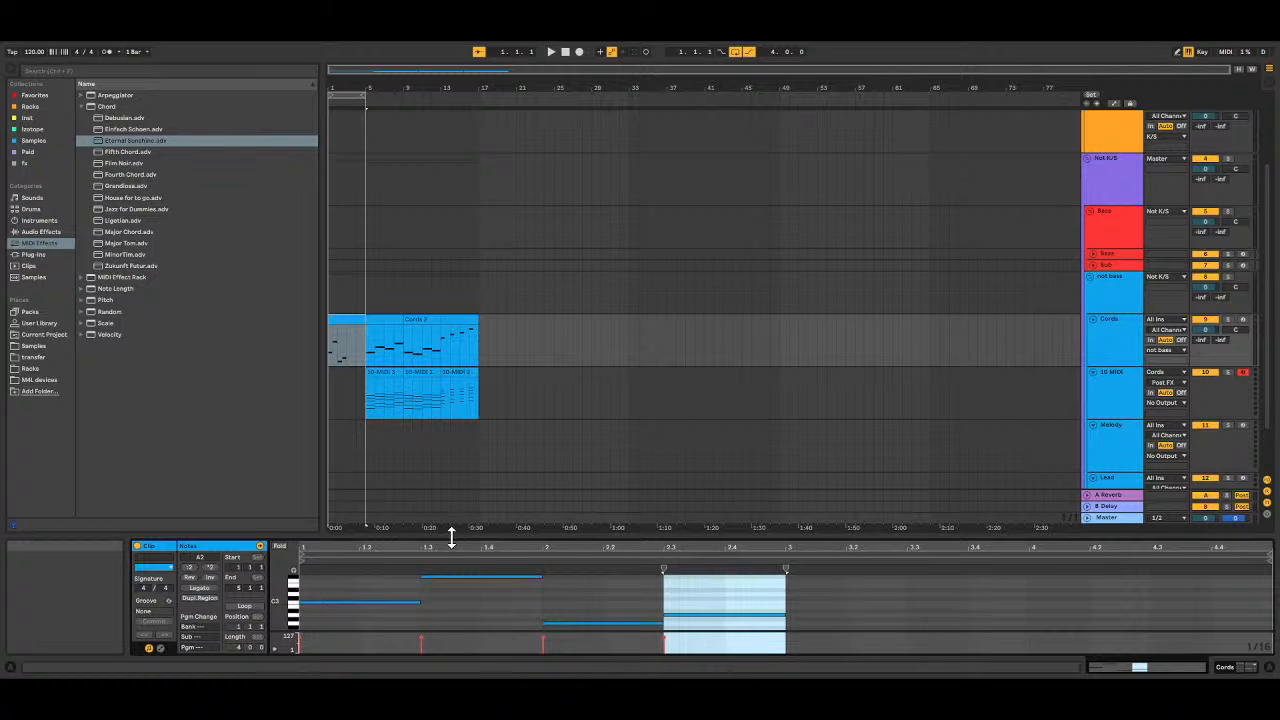
pyautogui.moveTo(451, 538); pyautogui.dragTo(466, 369)
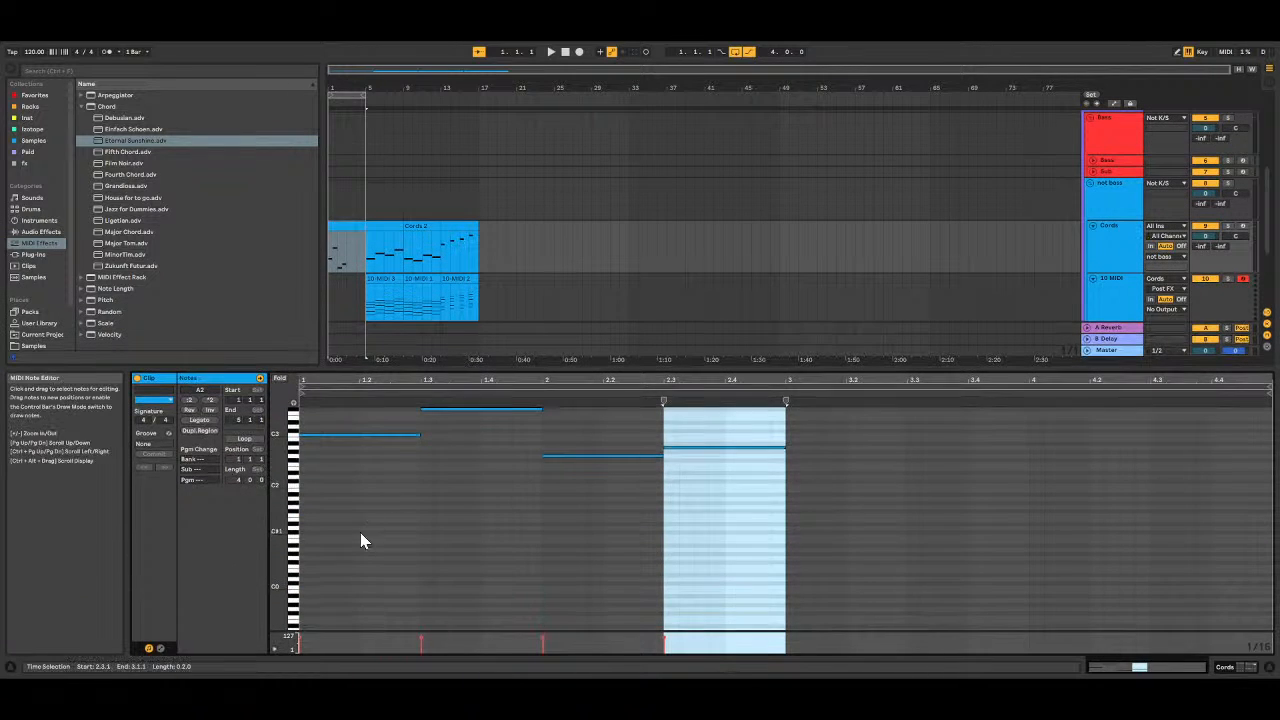
pyautogui.moveTo(360, 540); pyautogui.dragTo(766, 375)
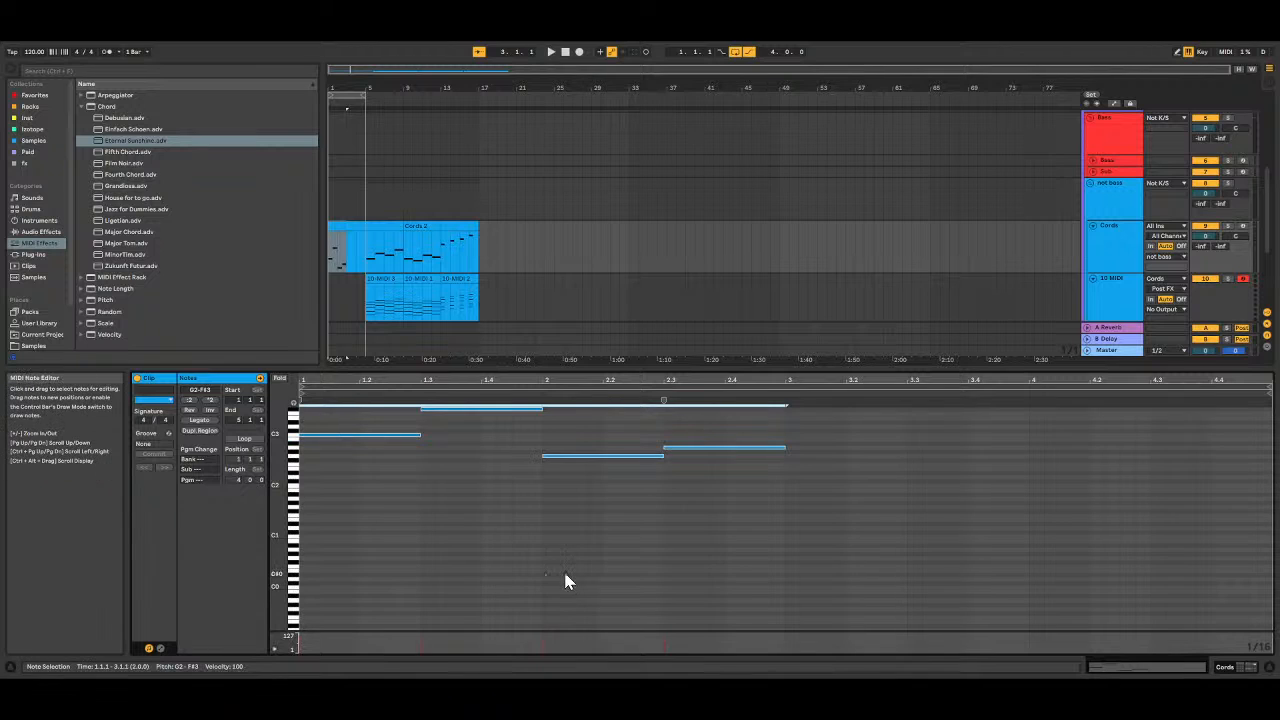
pyautogui.click(677, 603)
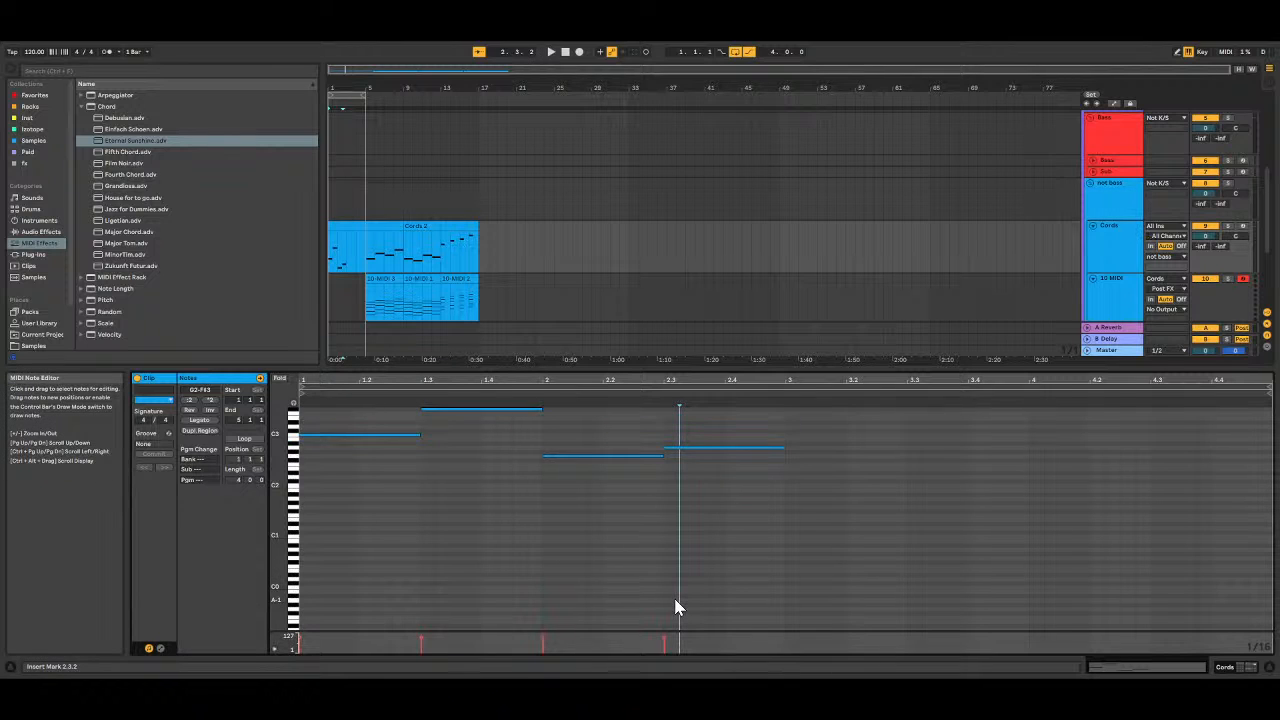
pyautogui.hotkey('ctrl', 'a')
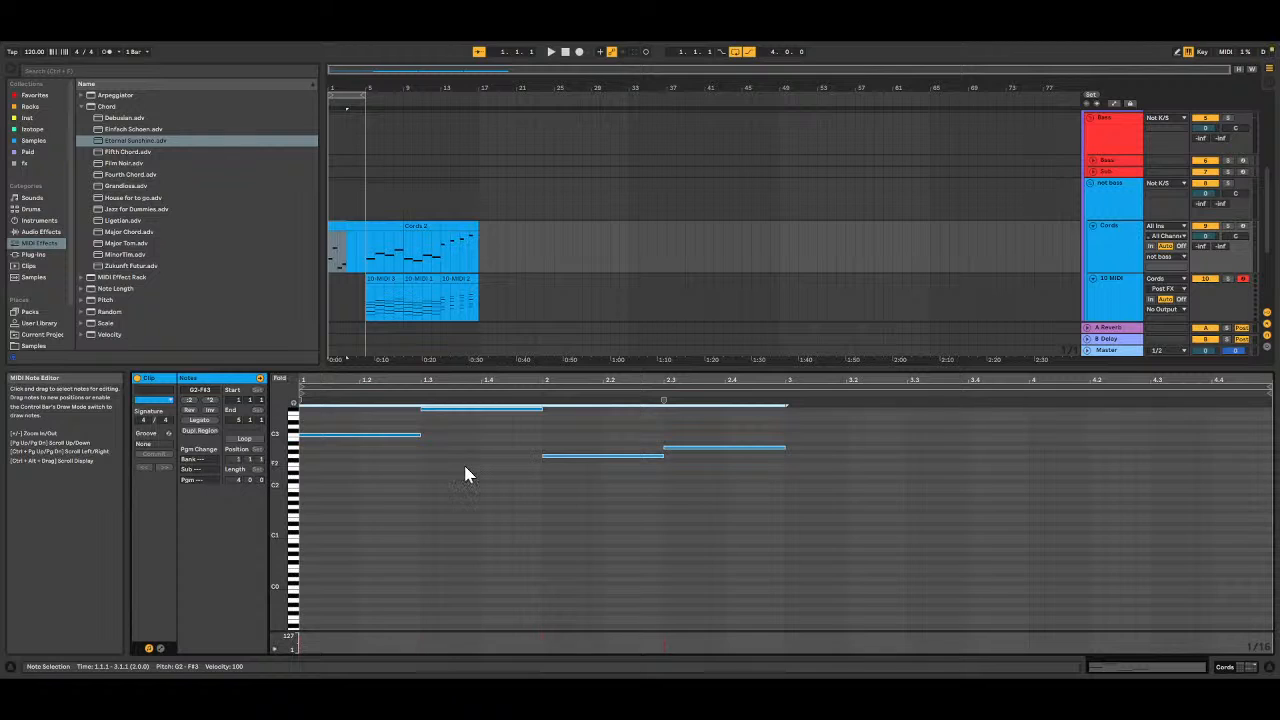
pyautogui.click(210, 400)
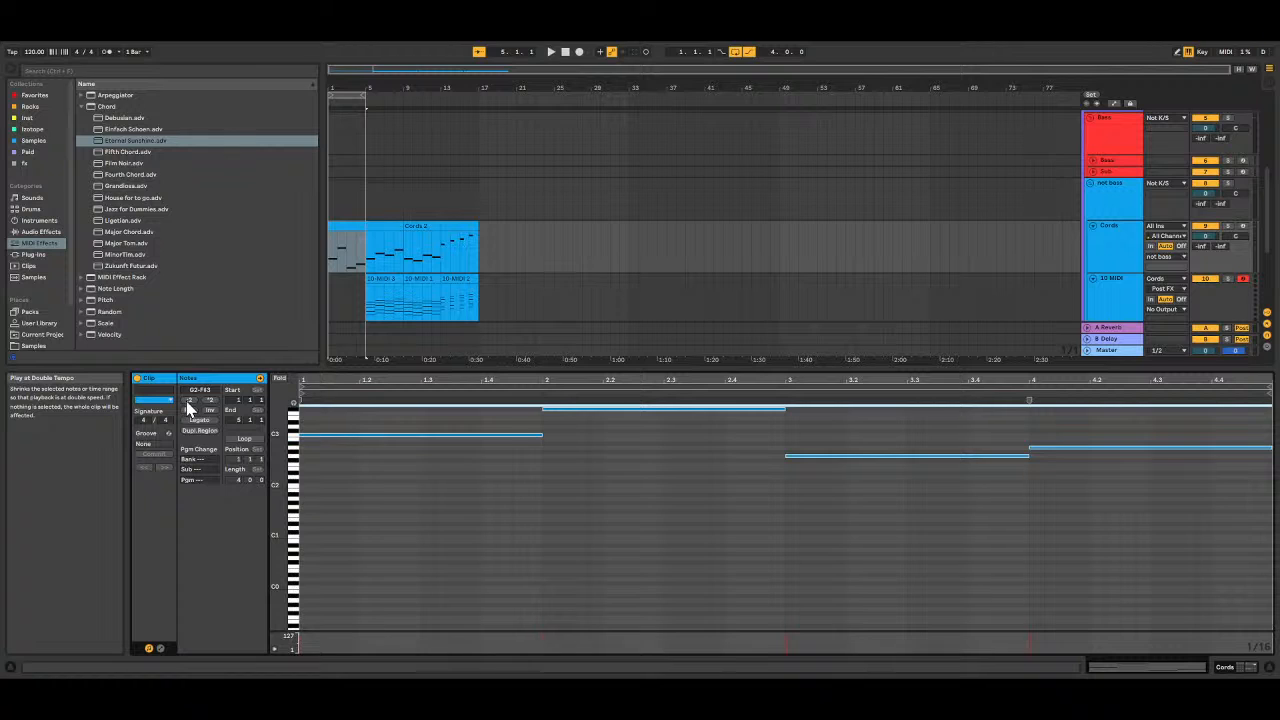
# Step: Try compressing the selected notes to double tempo three times, and stretch them back at half tempo three times
pyautogui.click(187, 405)
pyautogui.click(187, 405)
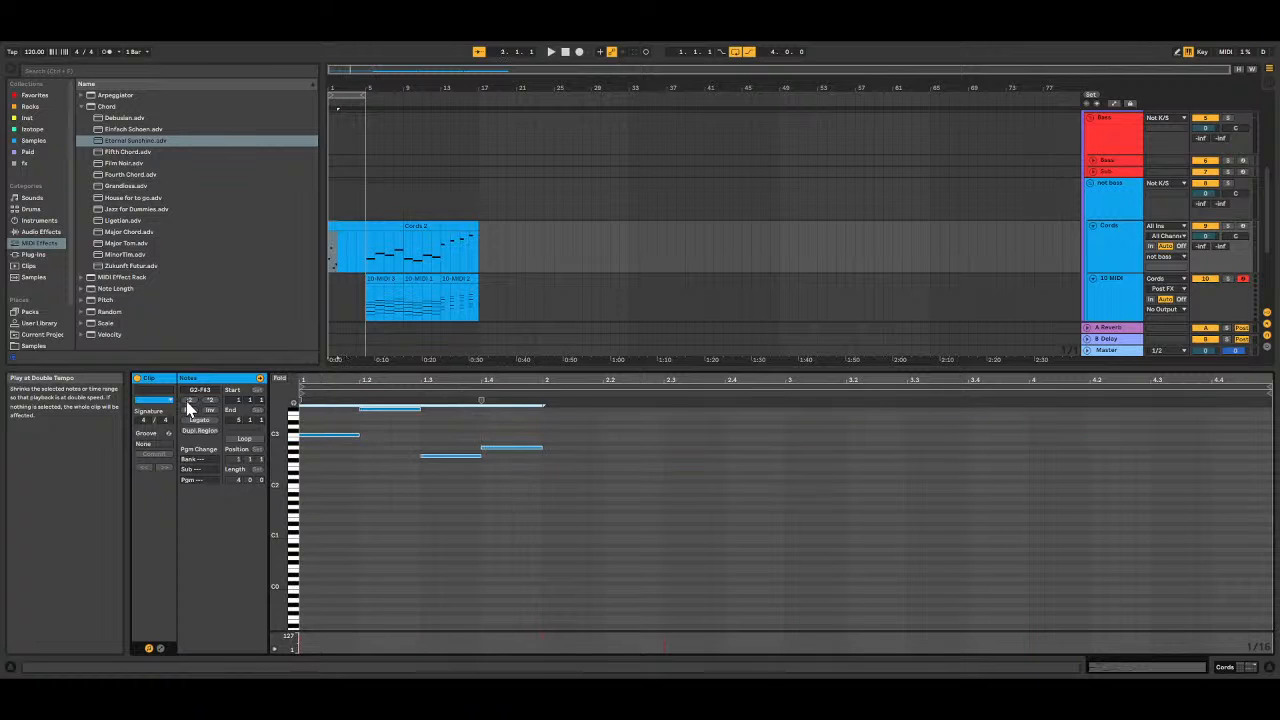
pyautogui.click(187, 405)
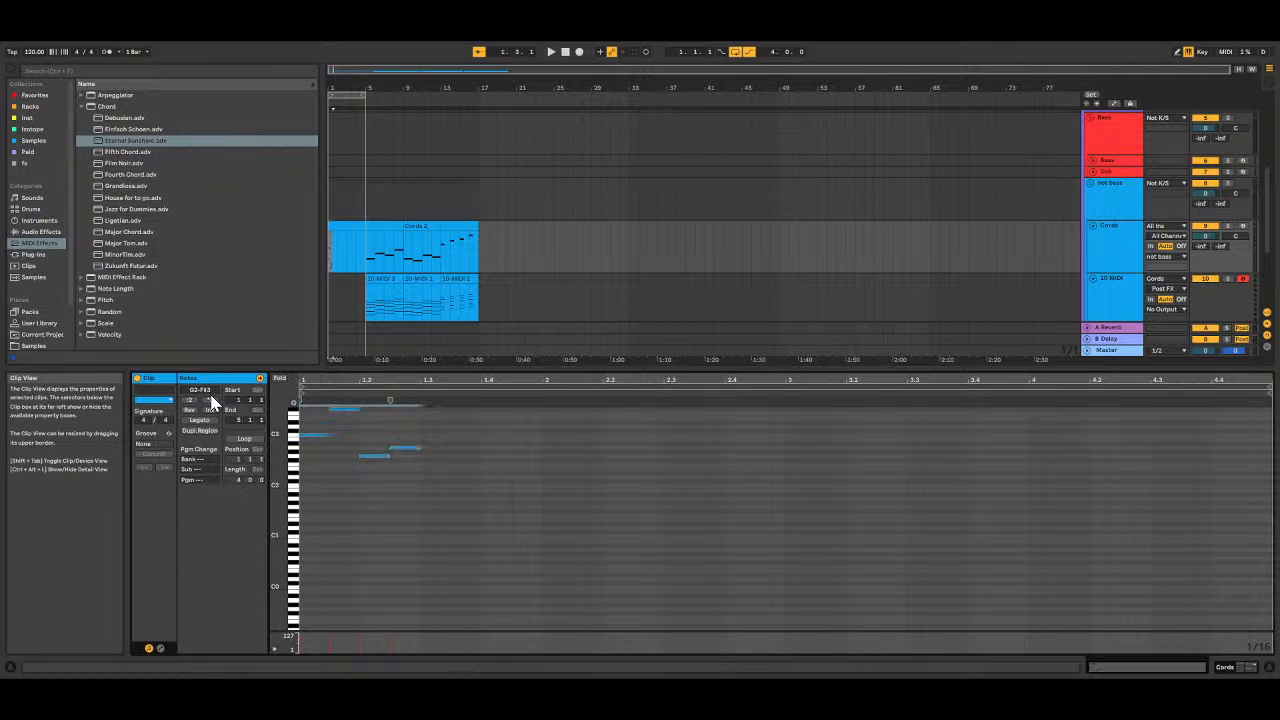
pyautogui.click(211, 401)
pyautogui.click(211, 404)
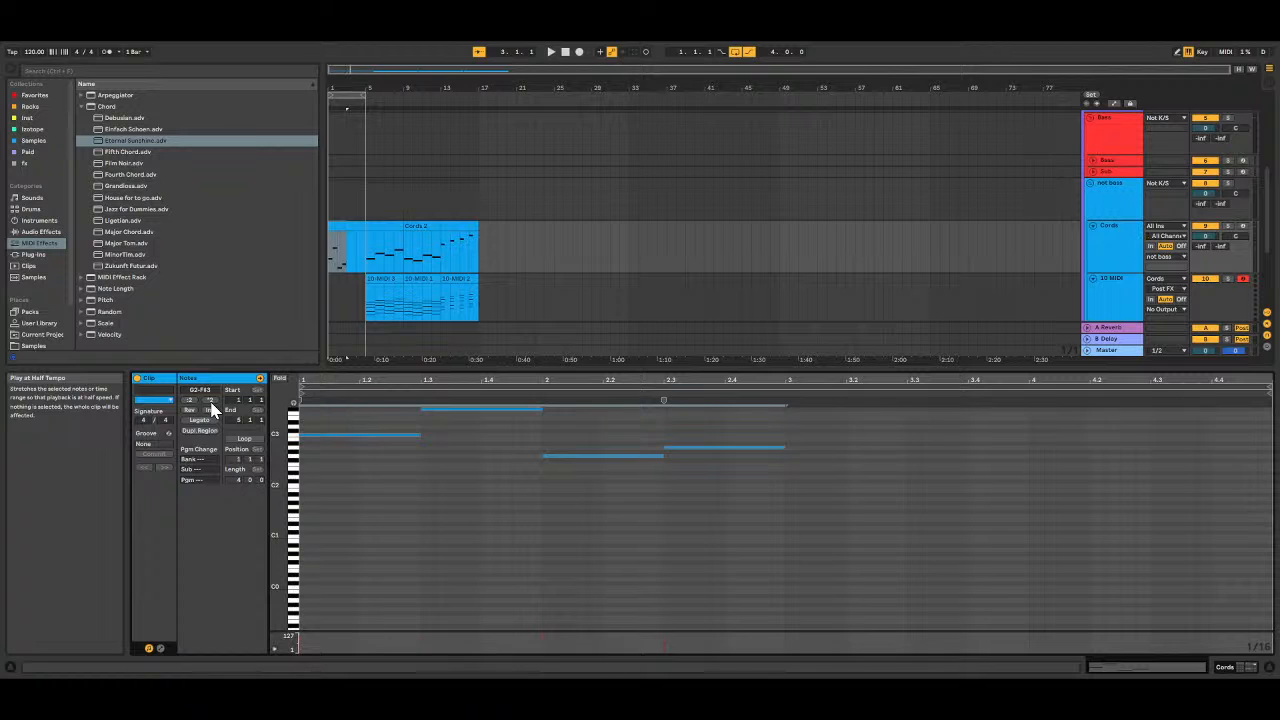
pyautogui.click(211, 404)
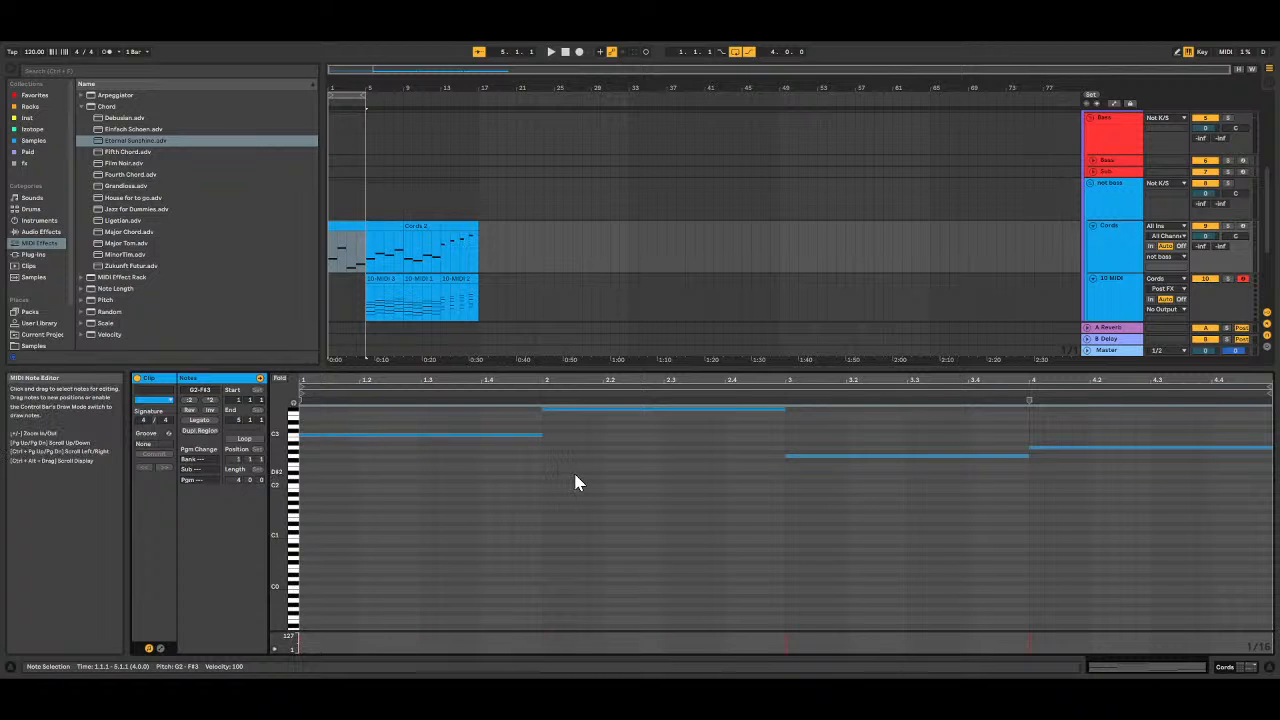
# Step: Play the stretched Cords progression, record it onto the 10 MIDI track from bar 1 to bar 5, and shrink the note editor
pyautogui.press('space')
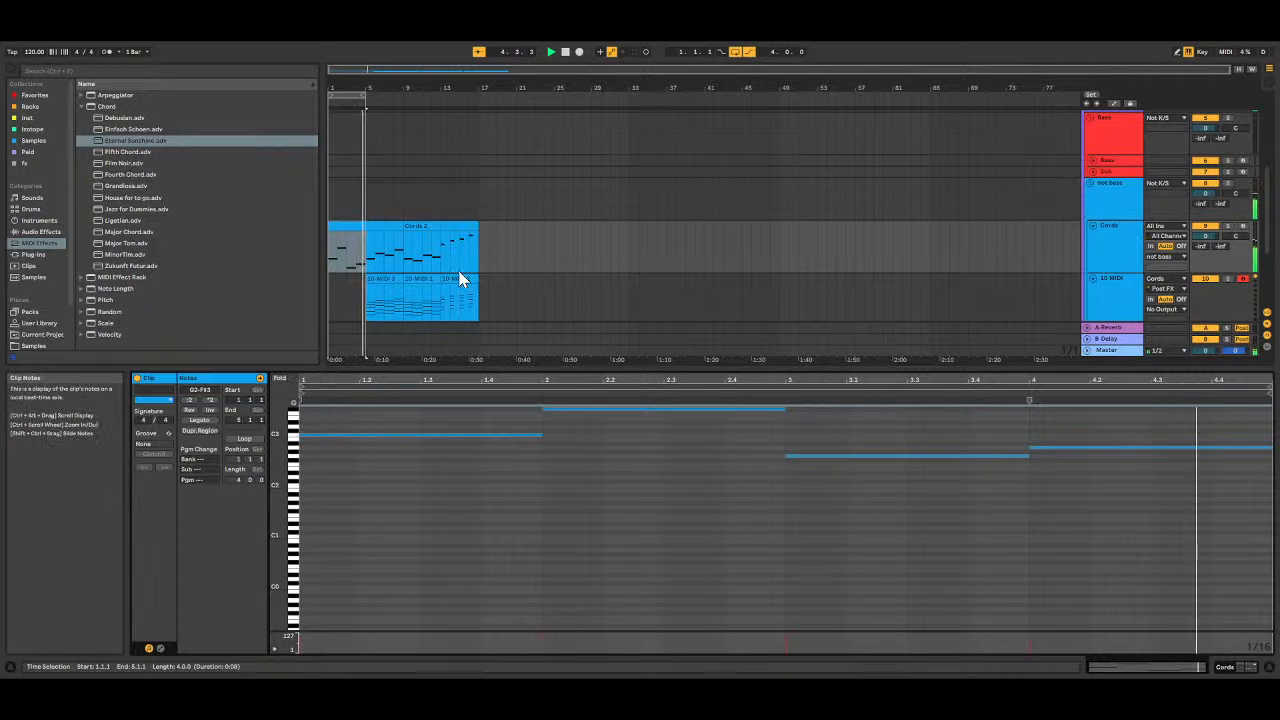
pyautogui.click(565, 52)
pyautogui.click(581, 52)
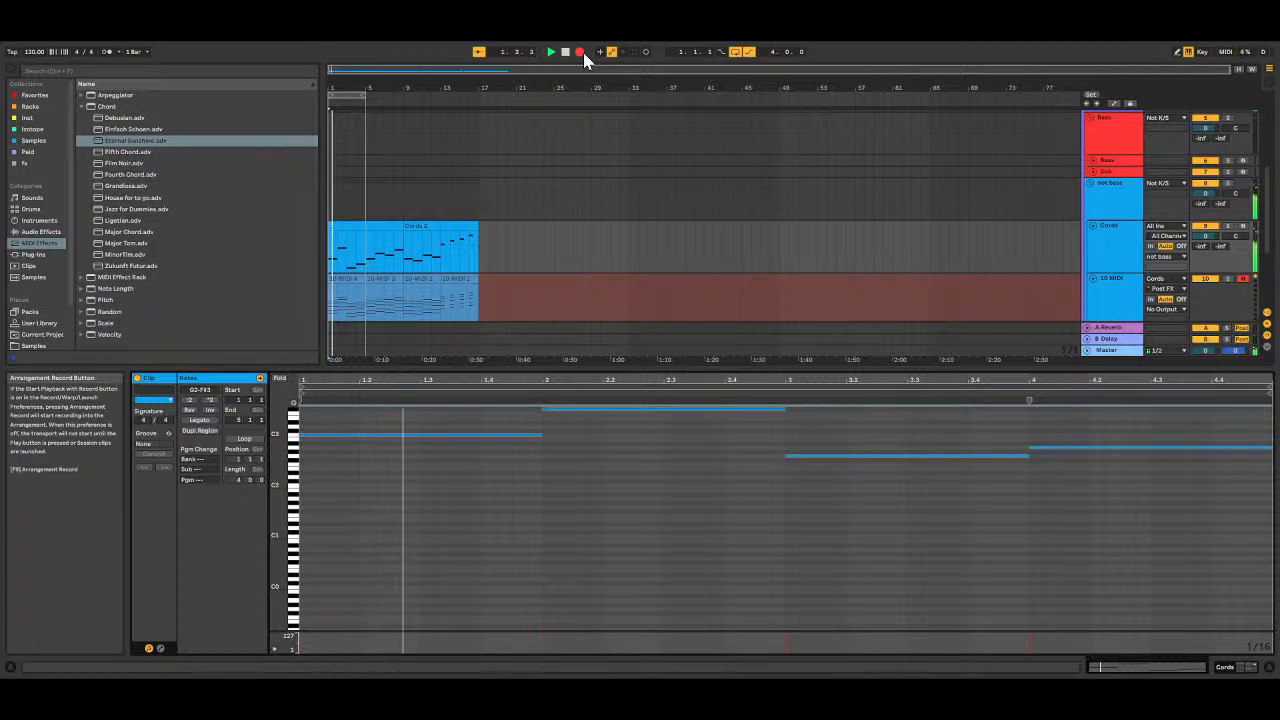
pyautogui.click(566, 52)
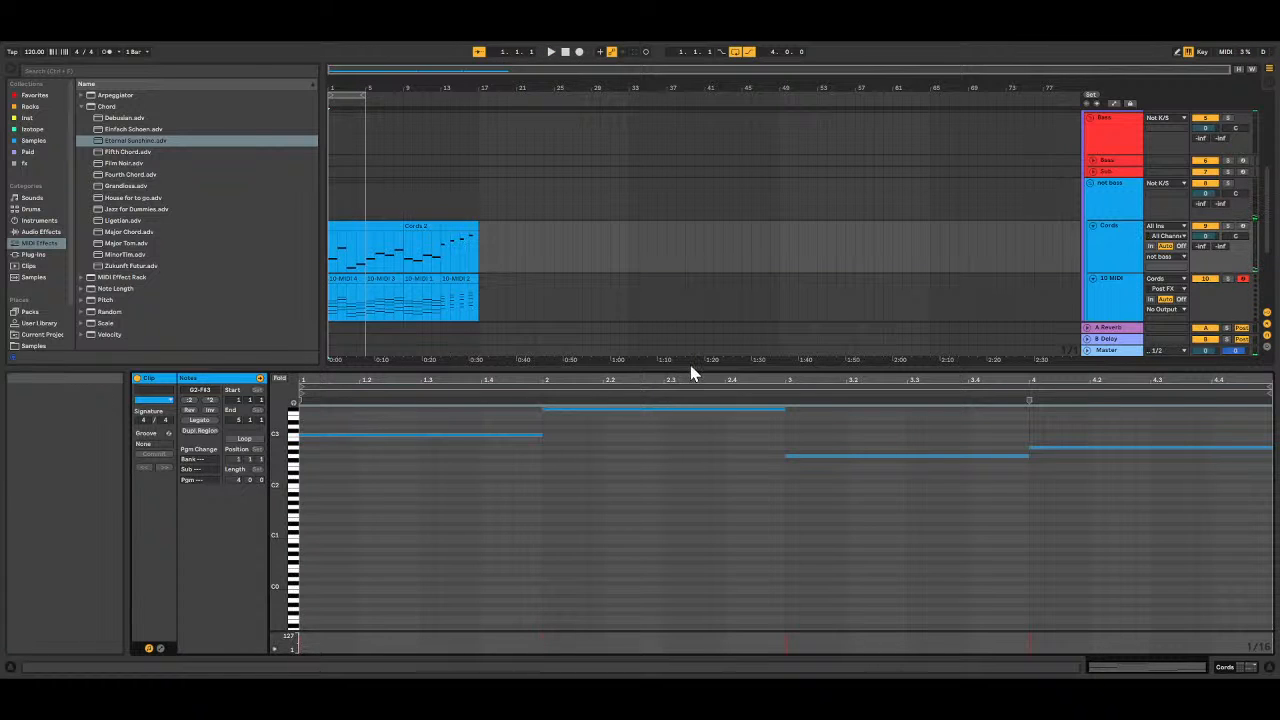
pyautogui.moveTo(689, 367); pyautogui.dragTo(705, 535)
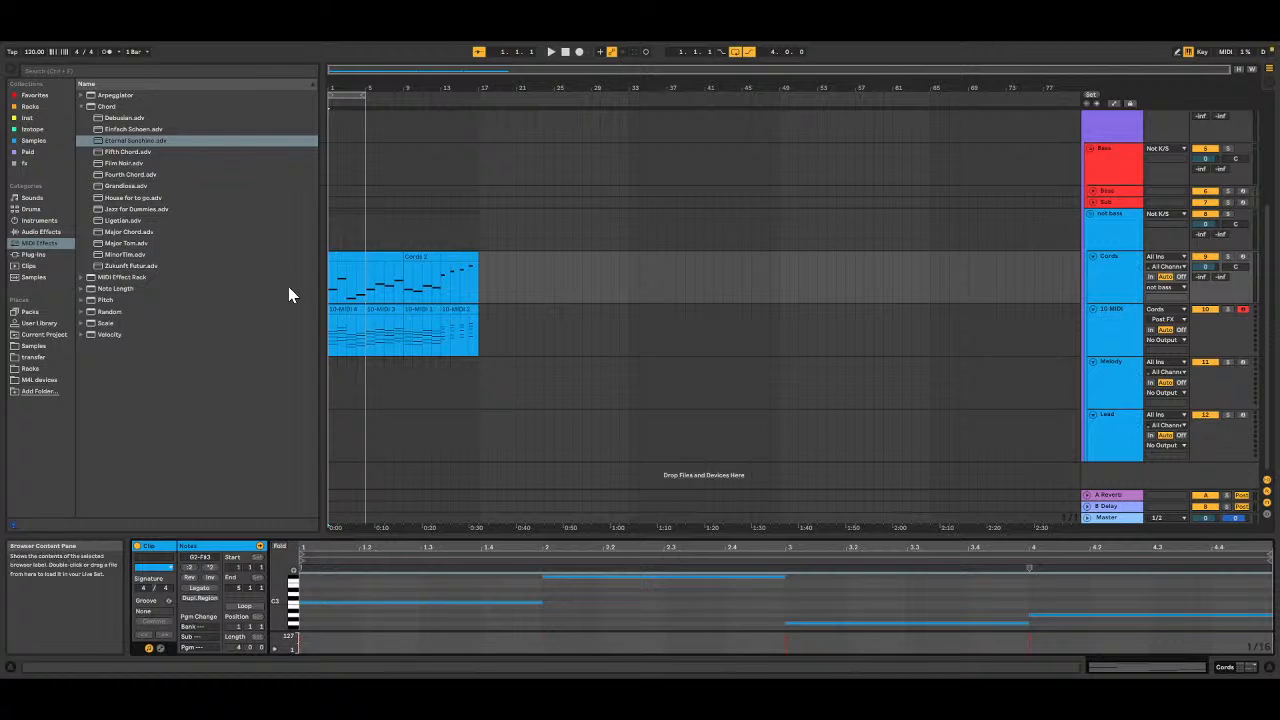
# Step: Extend the chord notes of the 10-MIDI clip at bar 13 with Legato and return the song position to the start
pyautogui.click(333, 358)
pyautogui.click(449, 308)
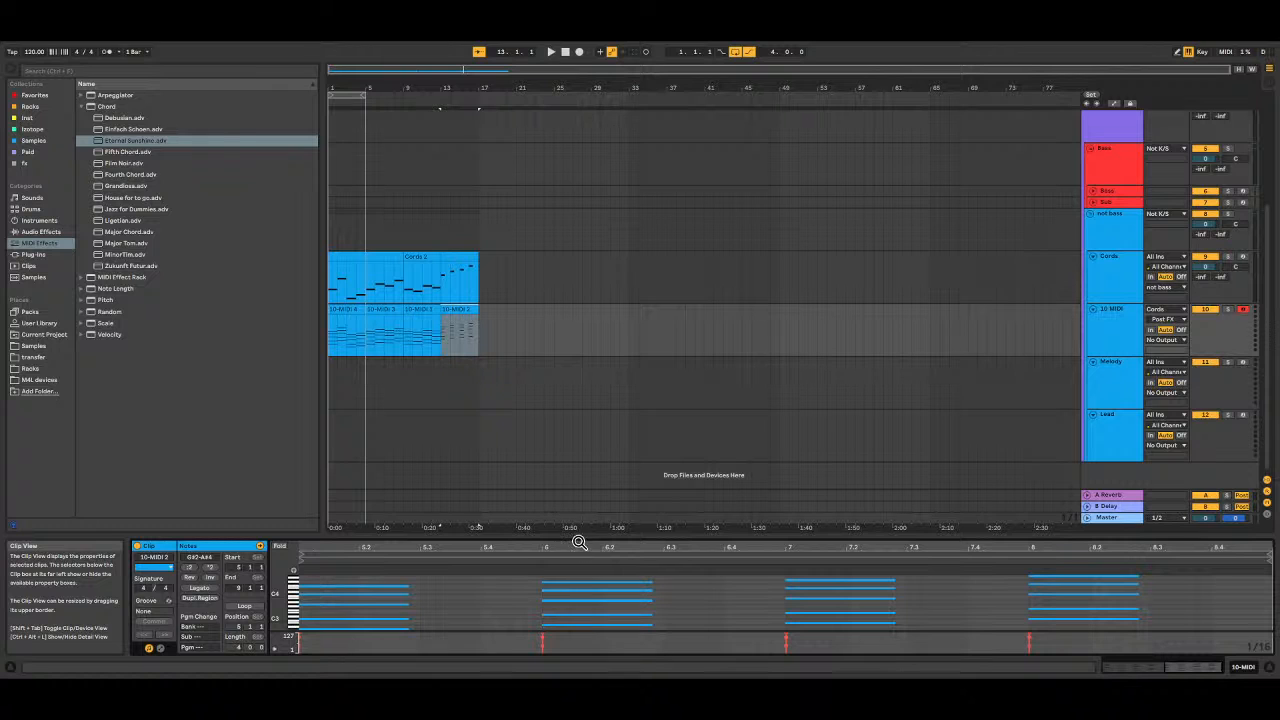
pyautogui.moveTo(579, 533); pyautogui.dragTo(597, 279)
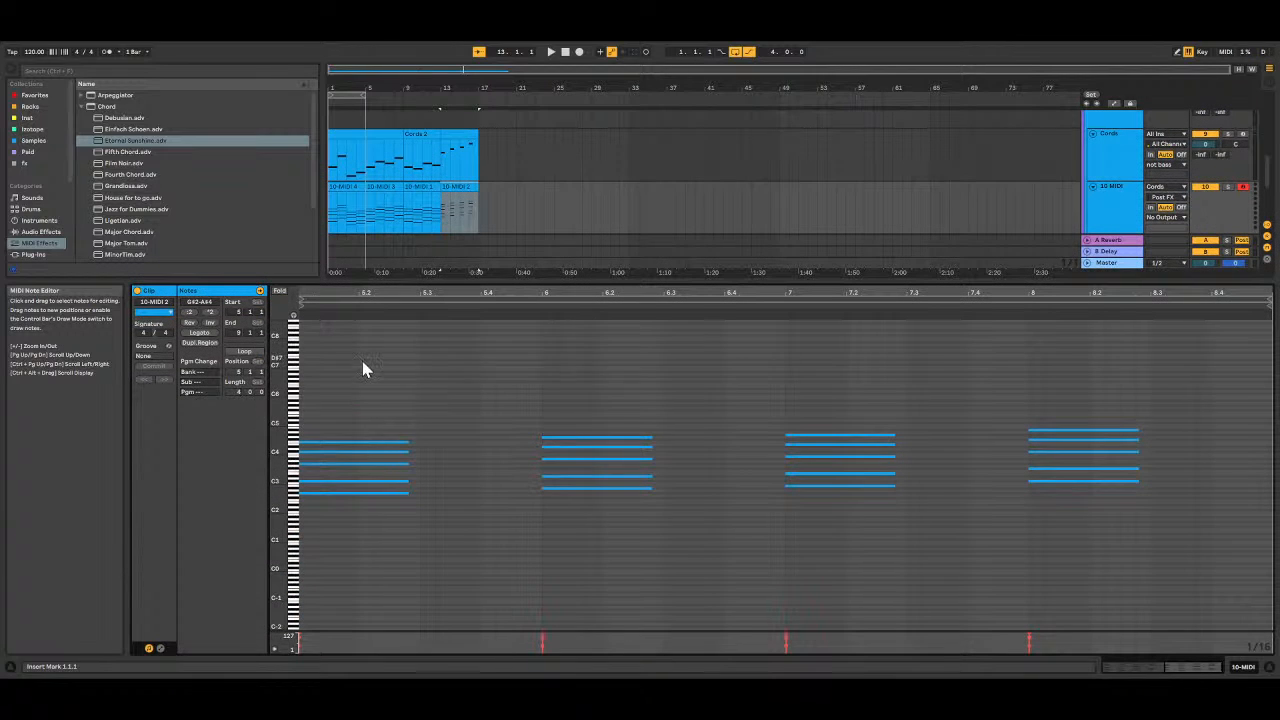
pyautogui.moveTo(362, 368); pyautogui.dragTo(1219, 606)
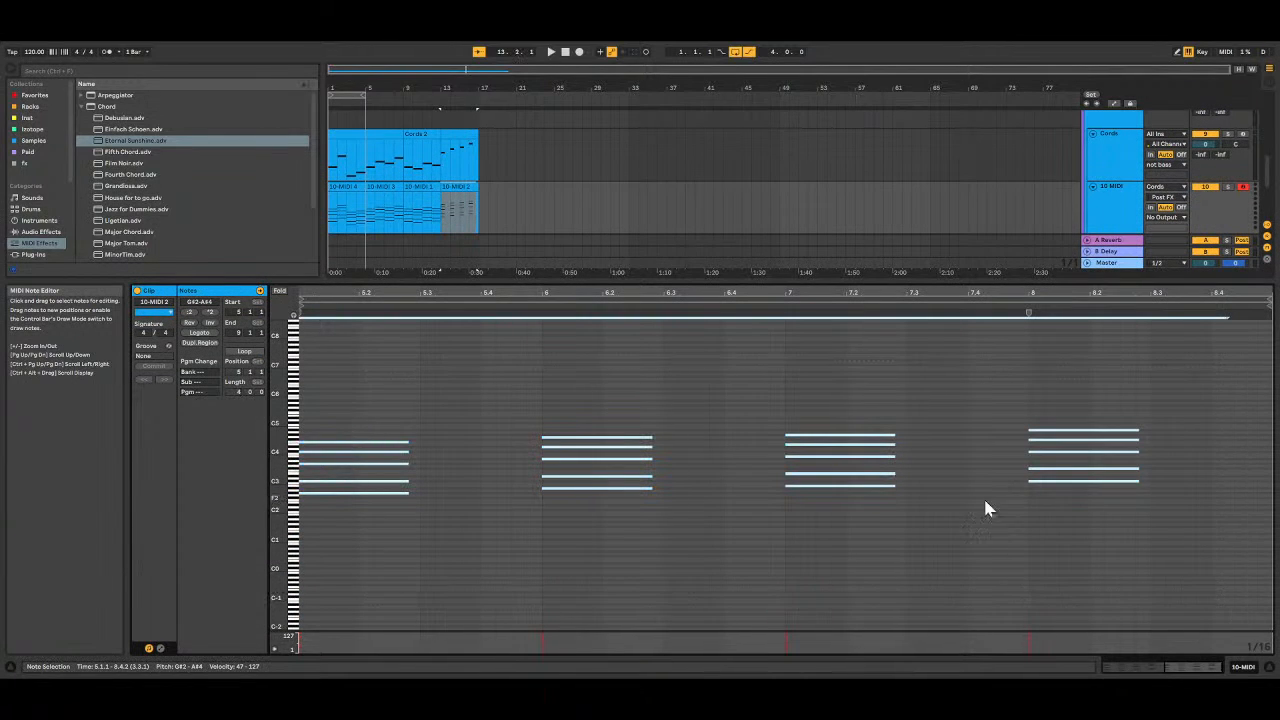
pyautogui.click(207, 333)
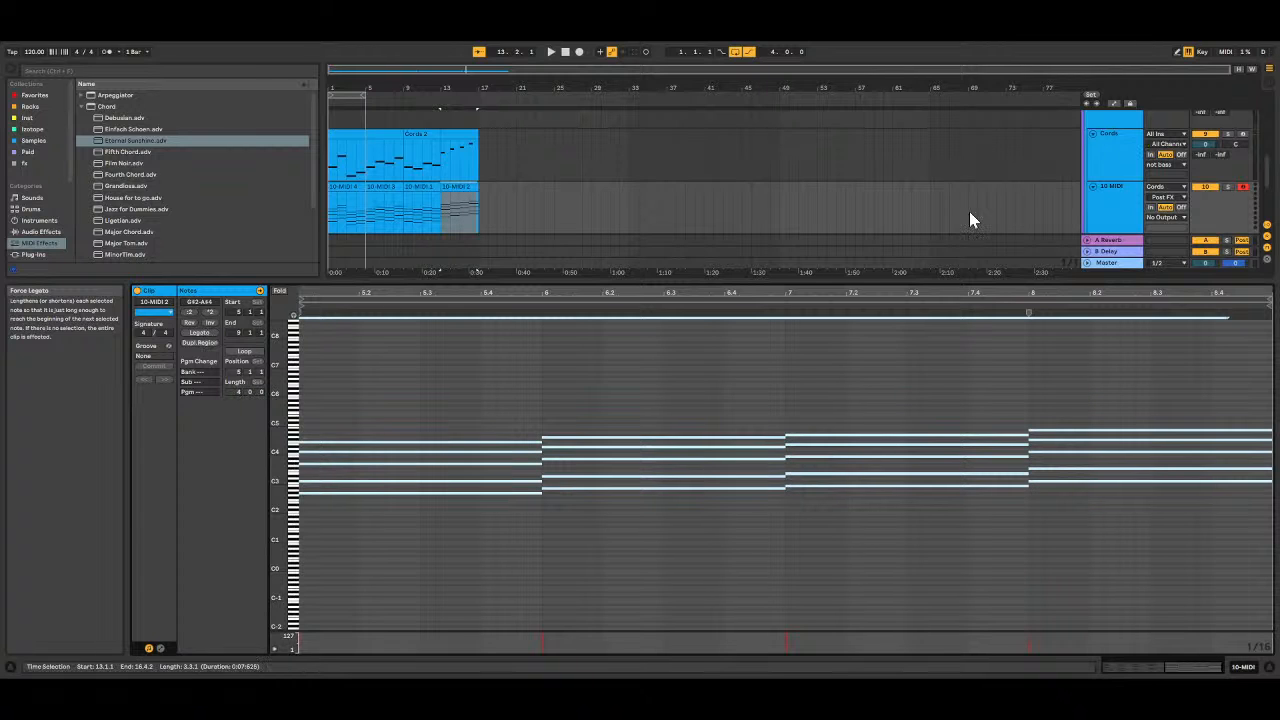
pyautogui.moveTo(895, 276); pyautogui.dragTo(900, 529)
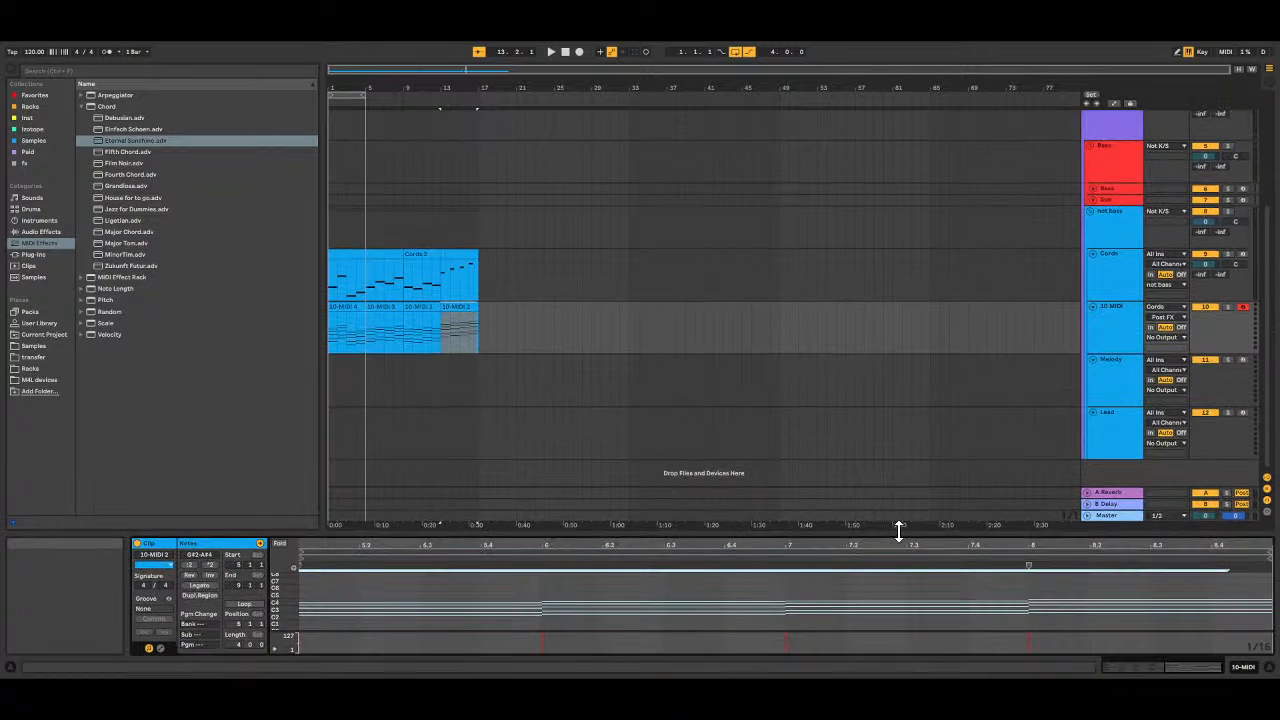
pyautogui.click(573, 324)
pyautogui.click(495, 319)
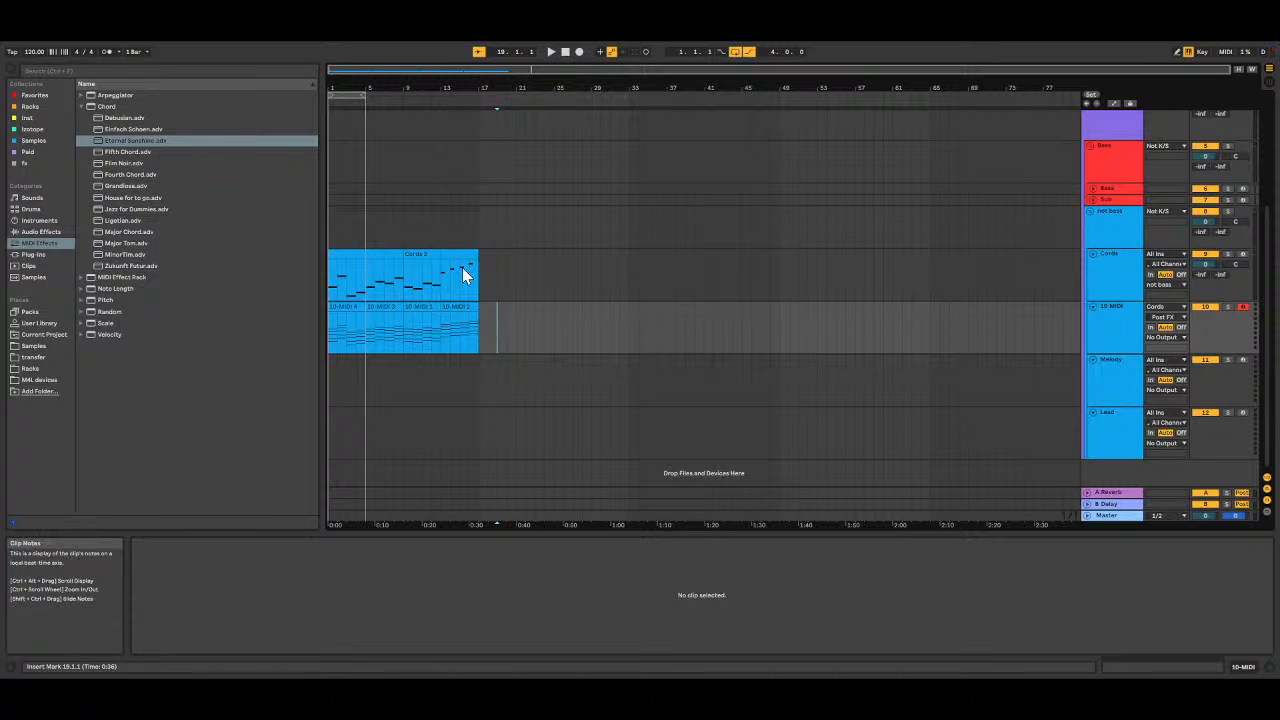
pyautogui.click(564, 55)
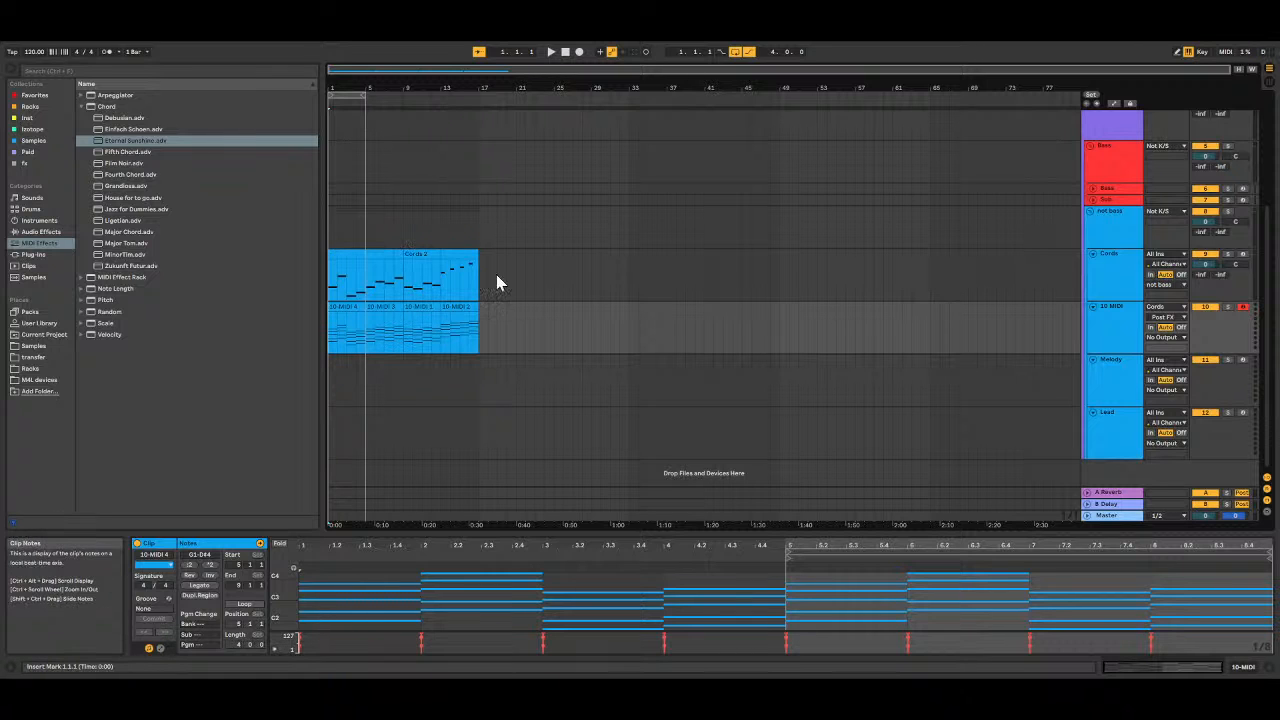
# Step: Compare the devices on the Cords and 10 MIDI tracks, and play with 10 MIDI soloed, then unsoloed
pyautogui.click(1100, 266)
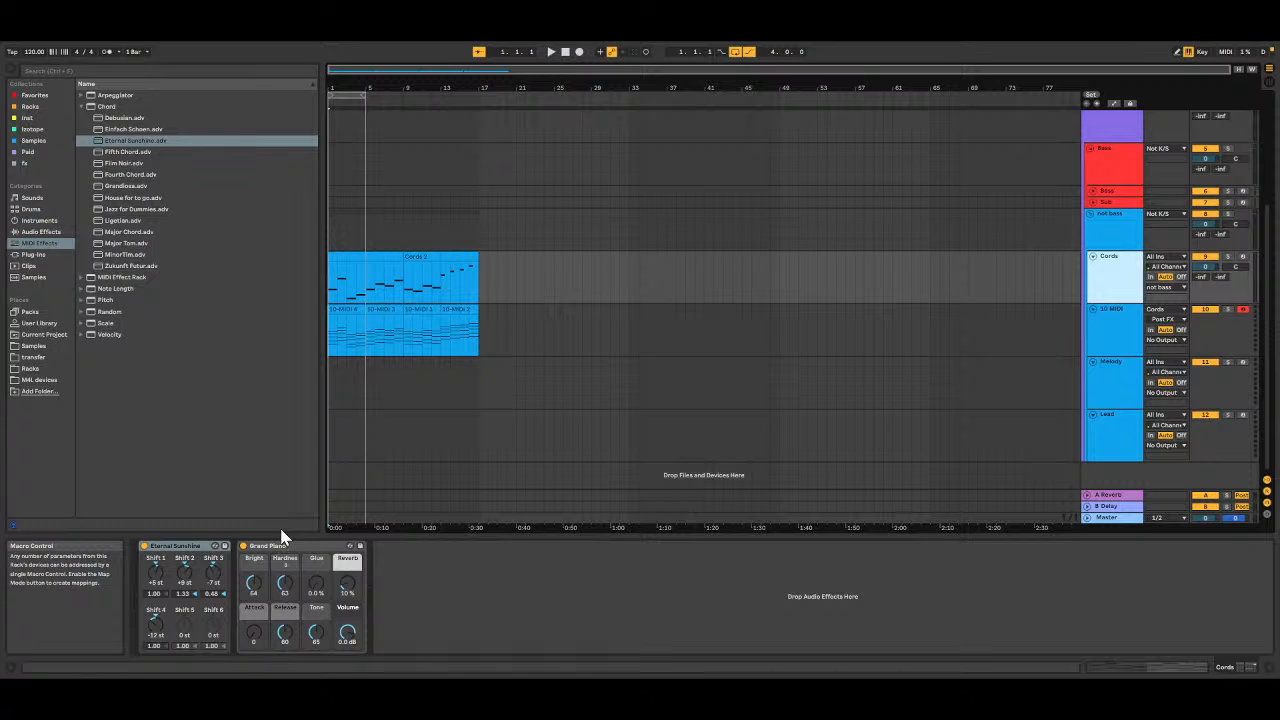
pyautogui.click(1120, 334)
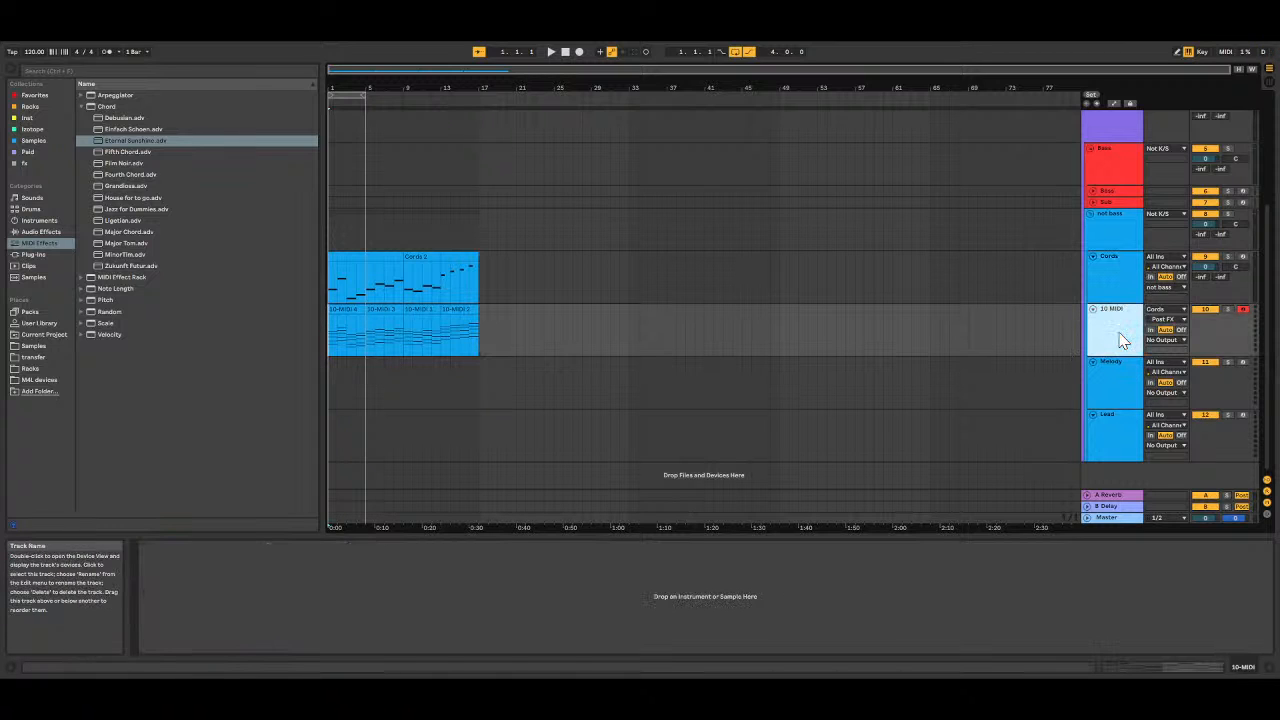
pyautogui.click(1229, 311)
pyautogui.press('space')
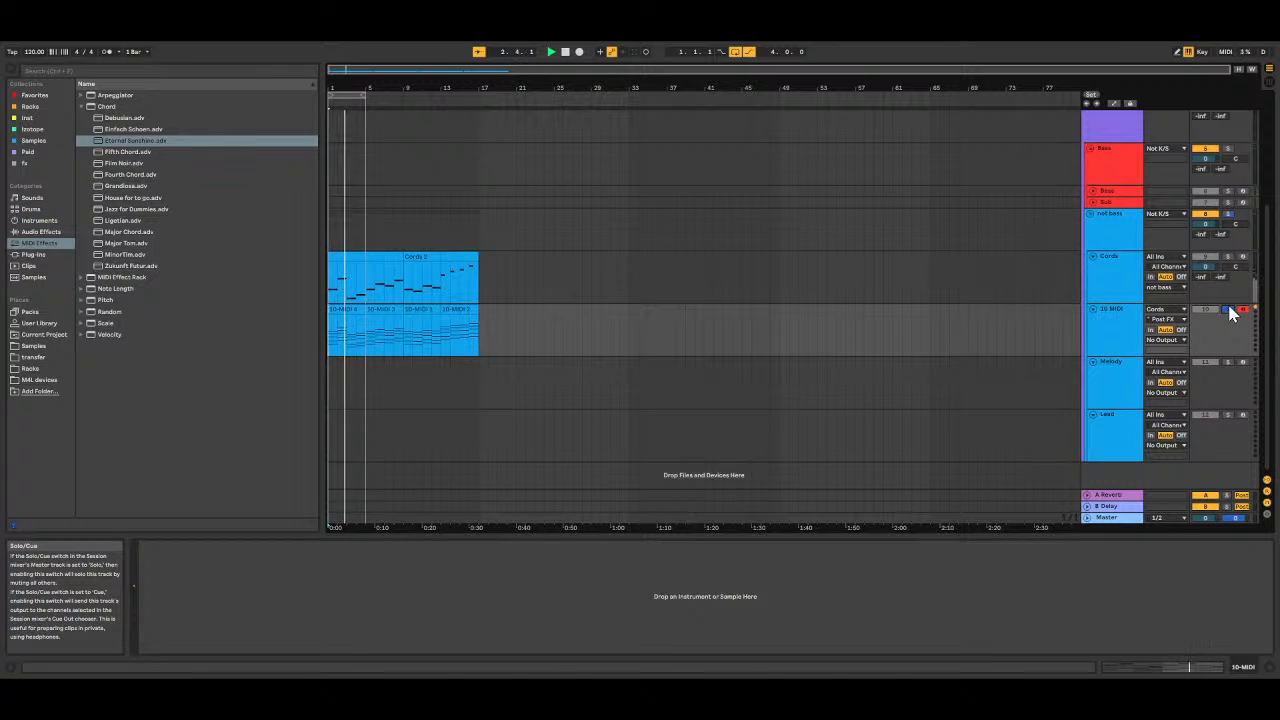
pyautogui.click(1228, 309)
pyautogui.press('space')
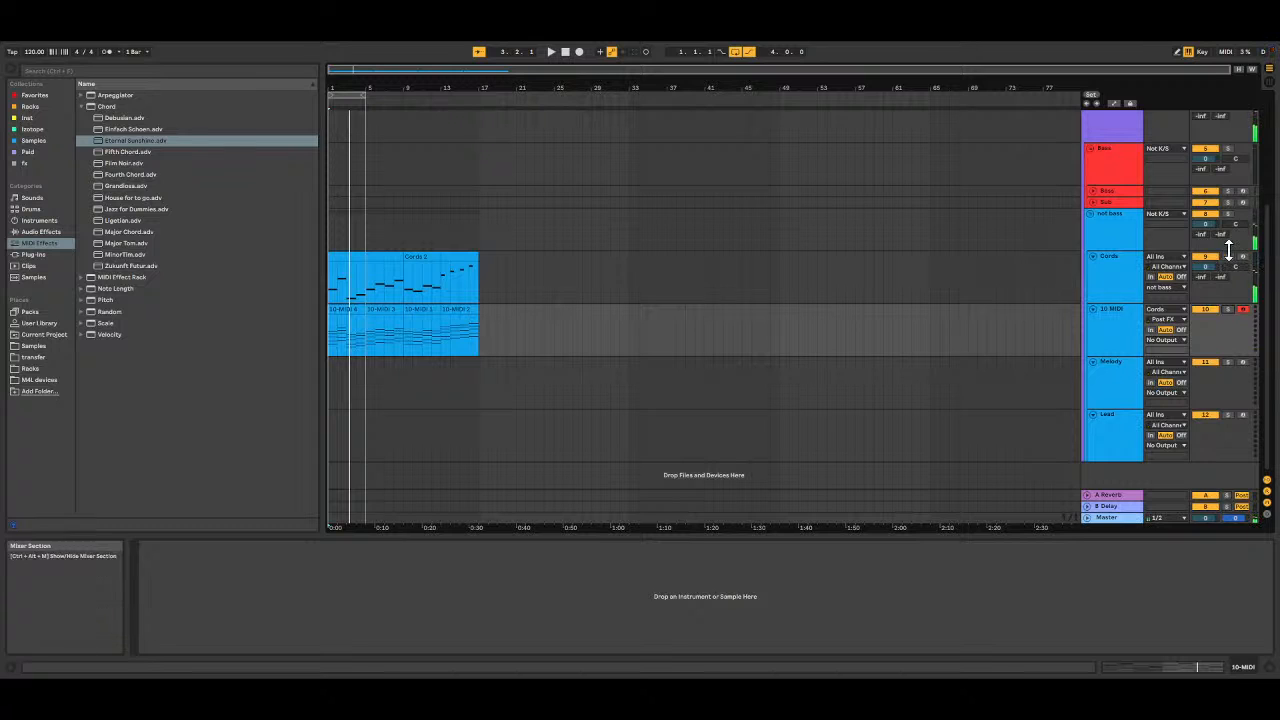
# Step: Turn off the Eternal Sunshine chord effect on the Cords track and play the progression
pyautogui.click(1115, 275)
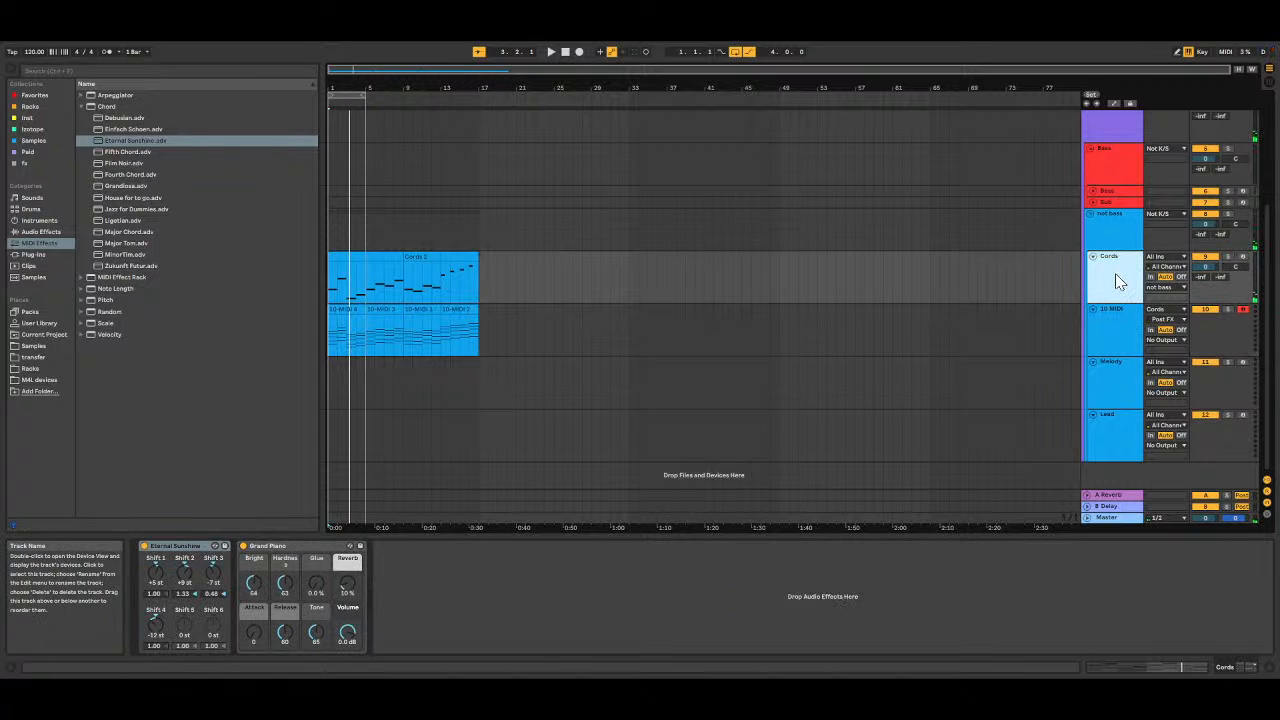
pyautogui.click(144, 546)
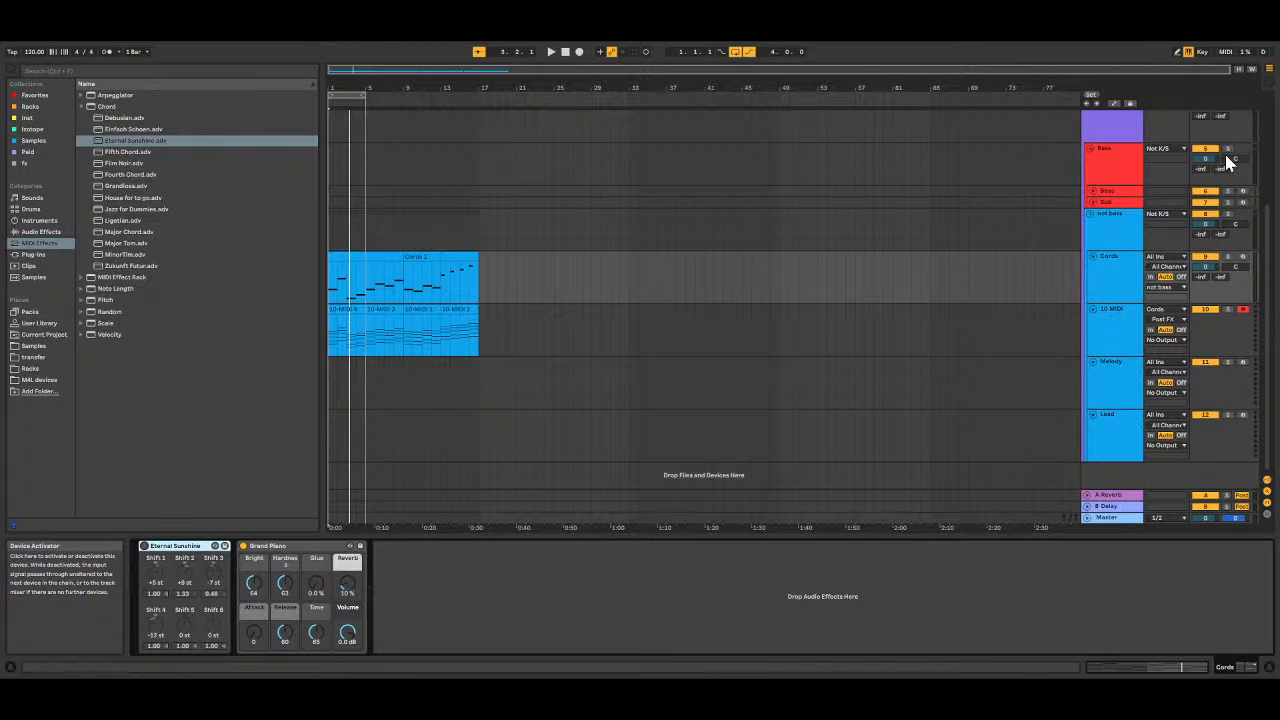
pyautogui.press('space')
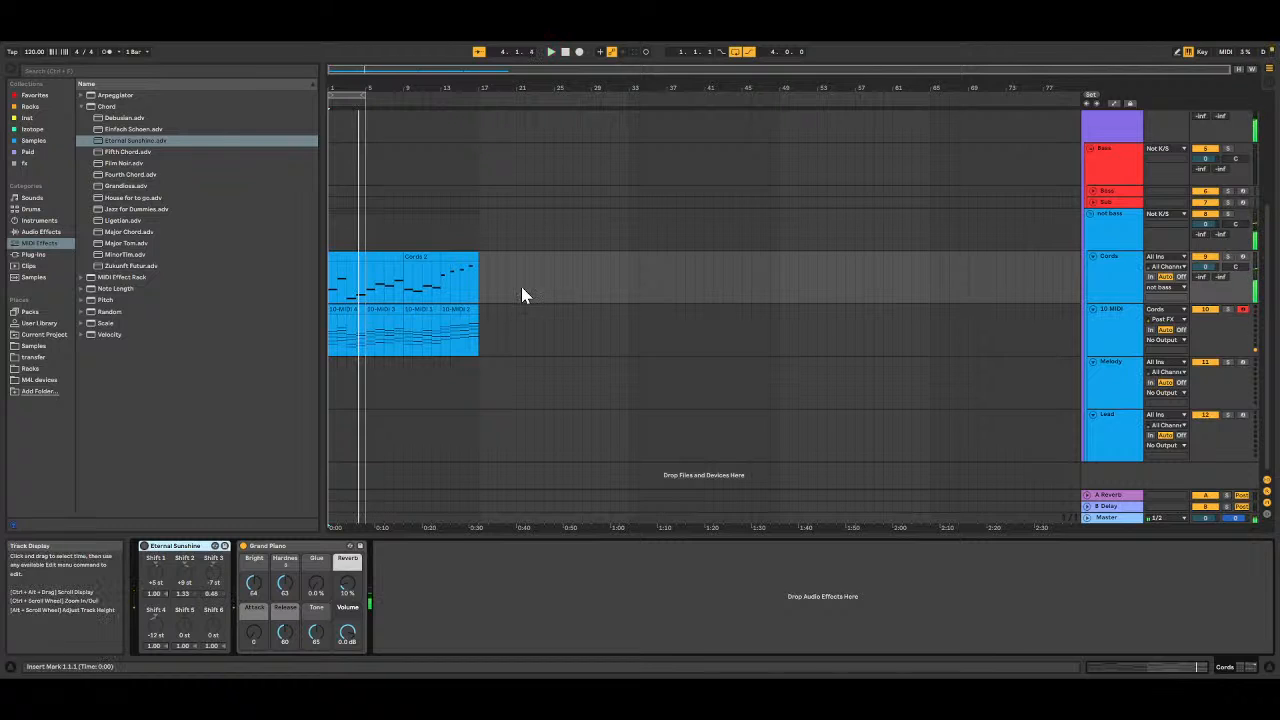
# Step: Move the first Cords clip to bar 28, audition the first recorded 10-MIDI clip on the Cords track, and put the recorded clip back
pyautogui.moveTo(336, 263); pyautogui.dragTo(603, 265)
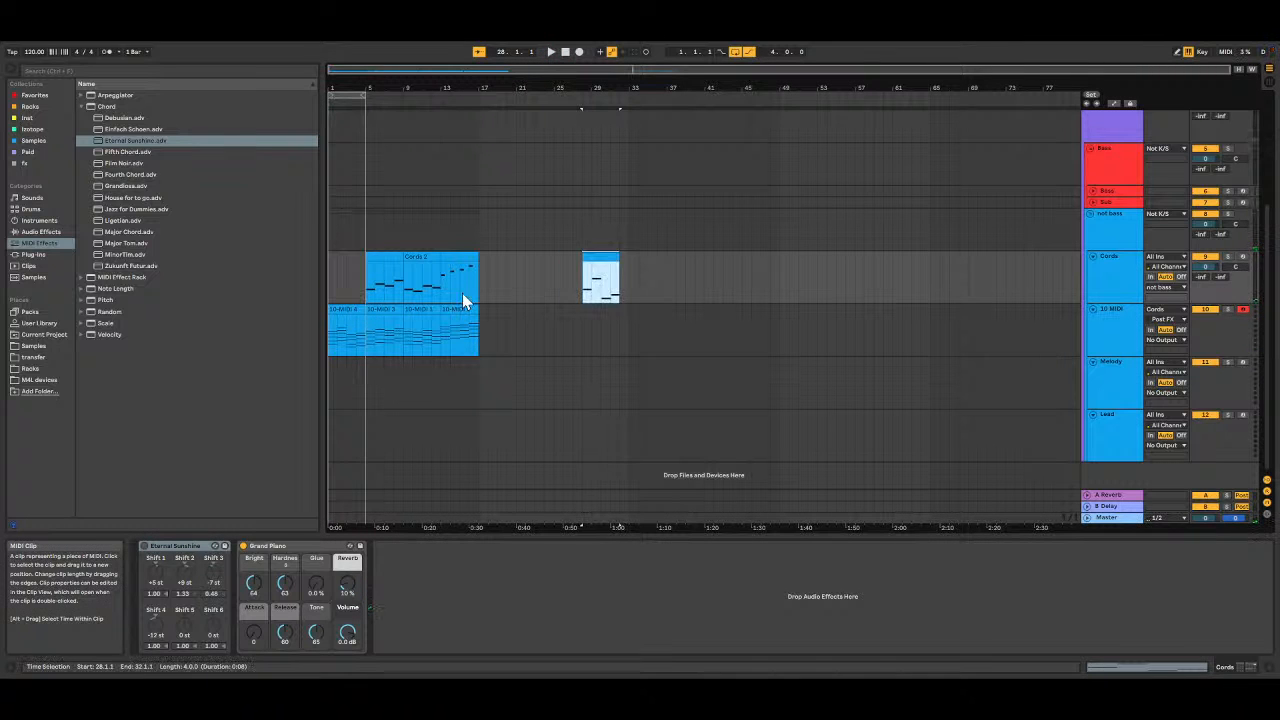
pyautogui.click(338, 310)
pyautogui.moveTo(342, 312); pyautogui.dragTo(343, 285)
pyautogui.press('space')
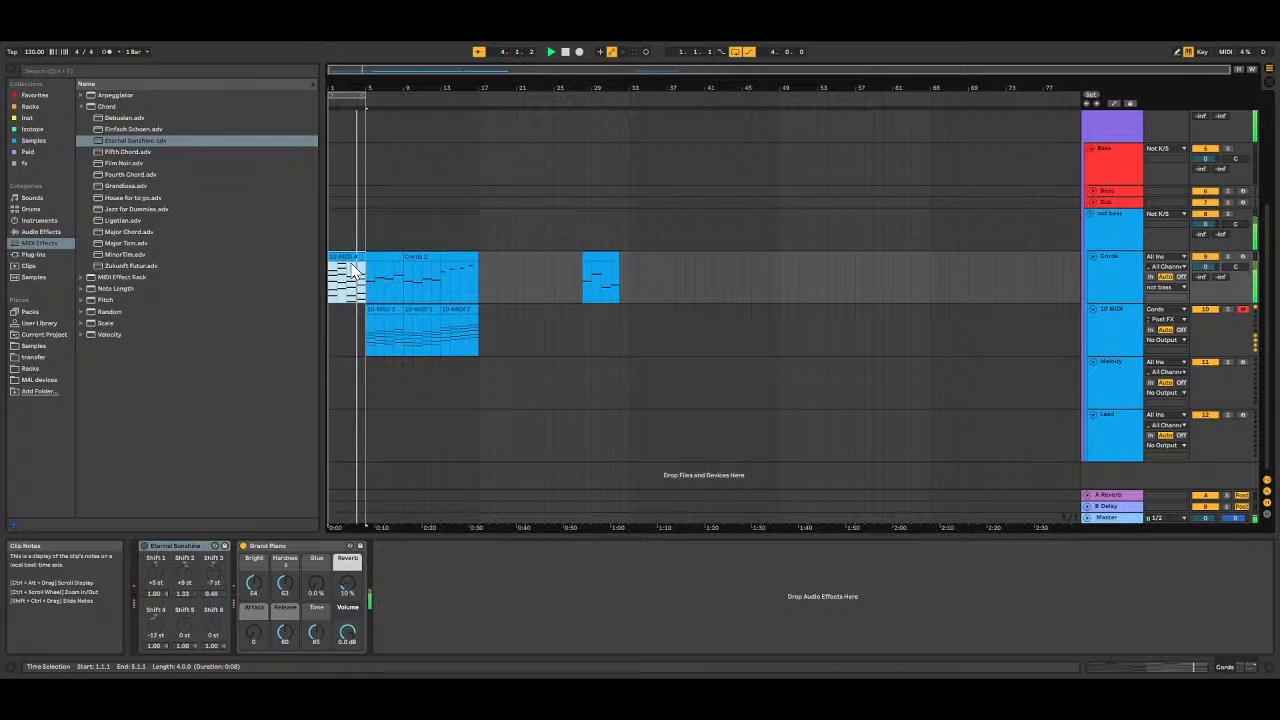
pyautogui.press('space')
pyautogui.moveTo(352, 258); pyautogui.dragTo(343, 315)
# Step: Open the moved clip at bar 28, delete the original Cords track, and rename the recorded 10 MIDI track as Cords
pyautogui.click(602, 258)
pyautogui.doubleClick(602, 258)
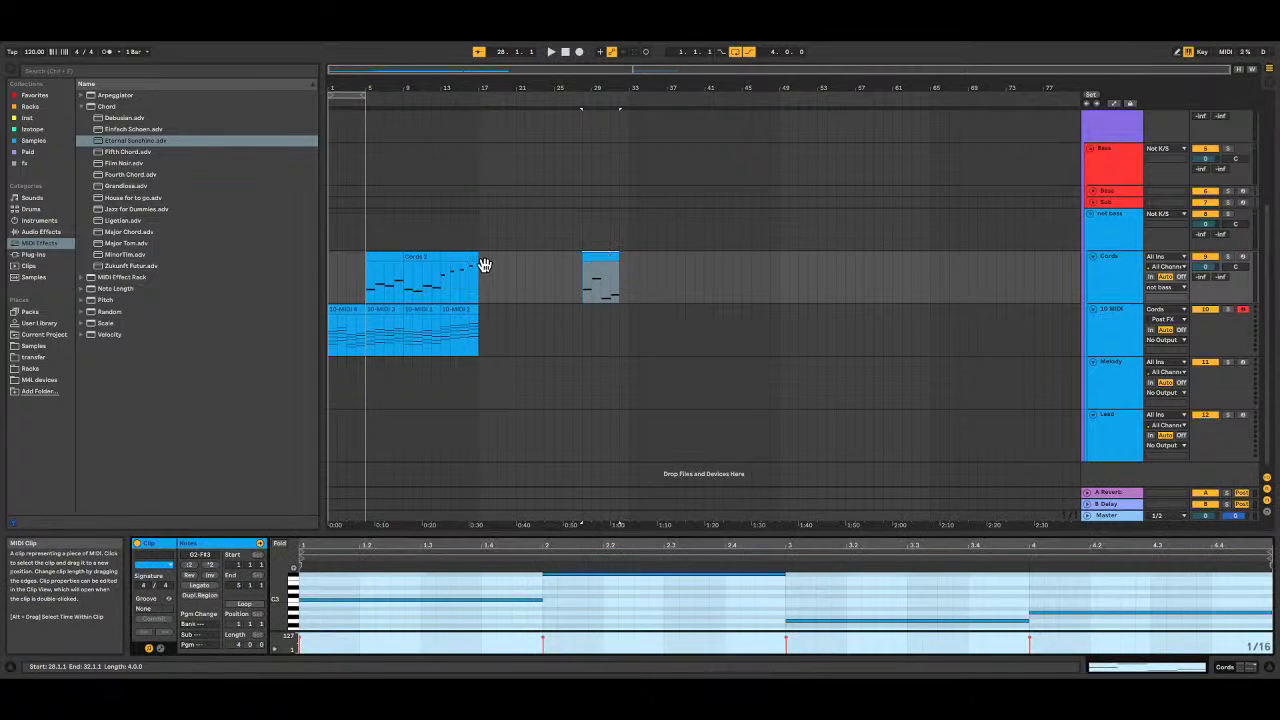
pyautogui.click(1114, 268)
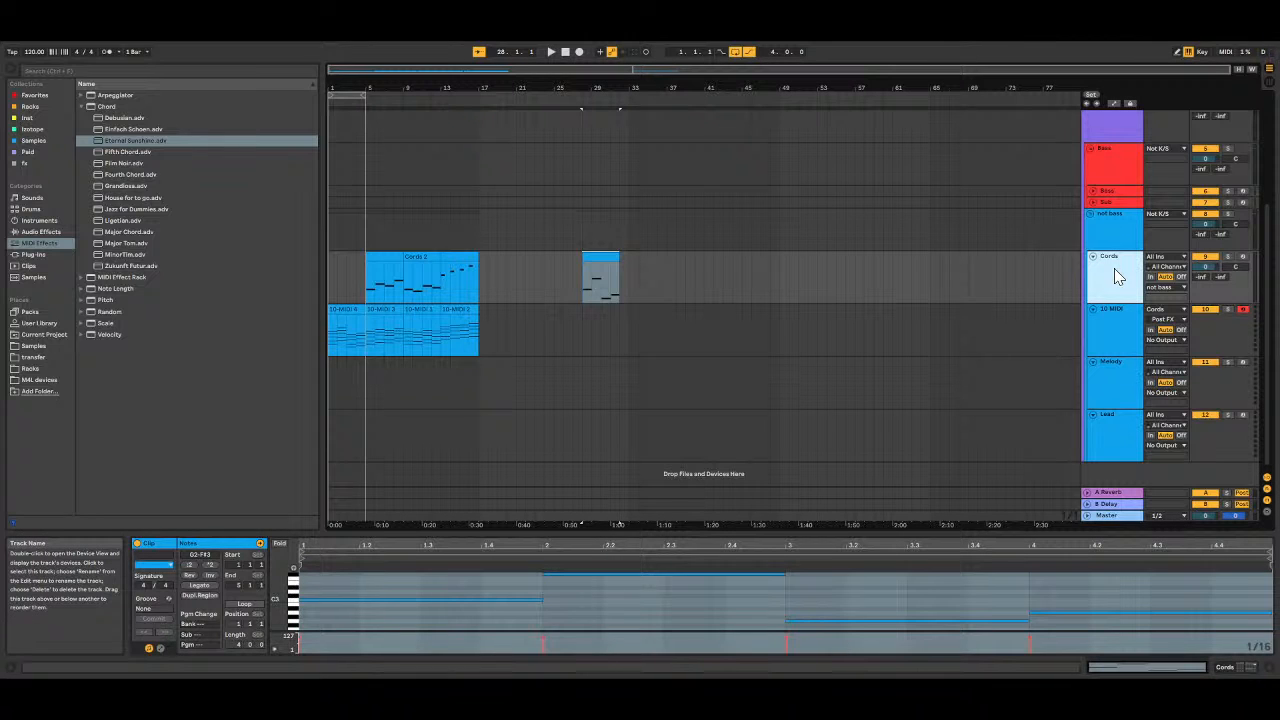
pyautogui.press('Delete')
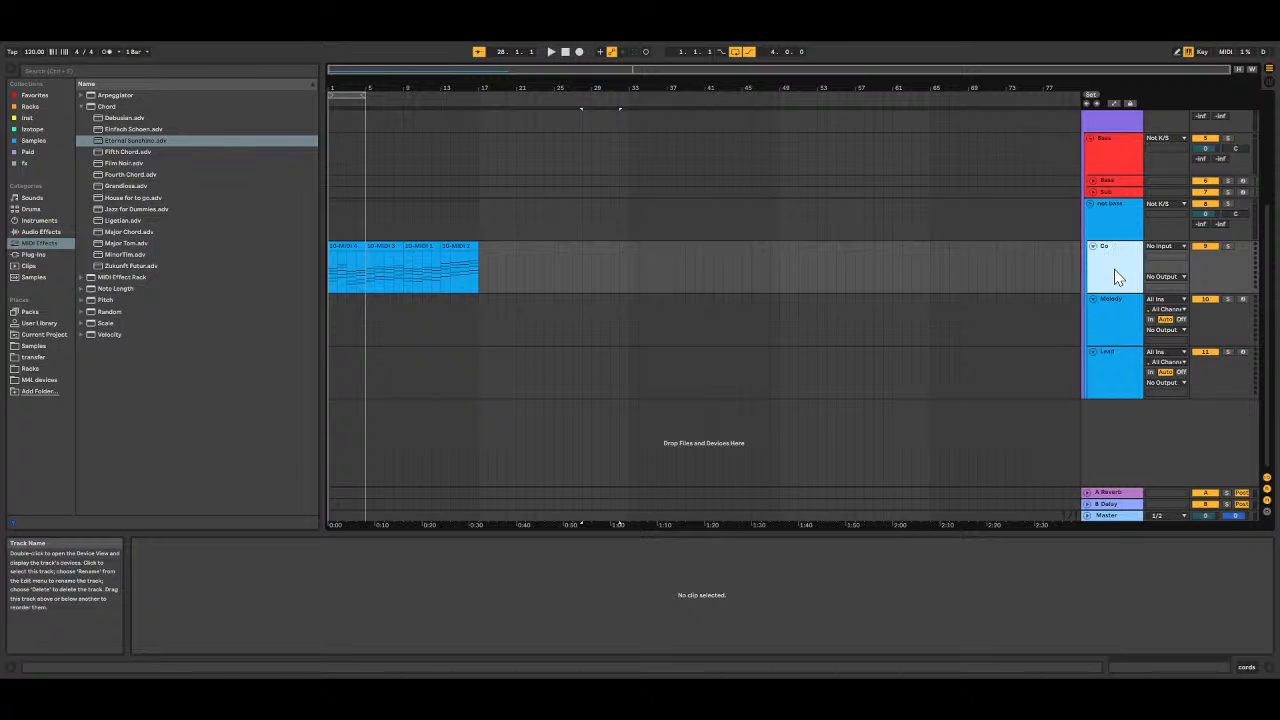
pyautogui.click(1119, 330)
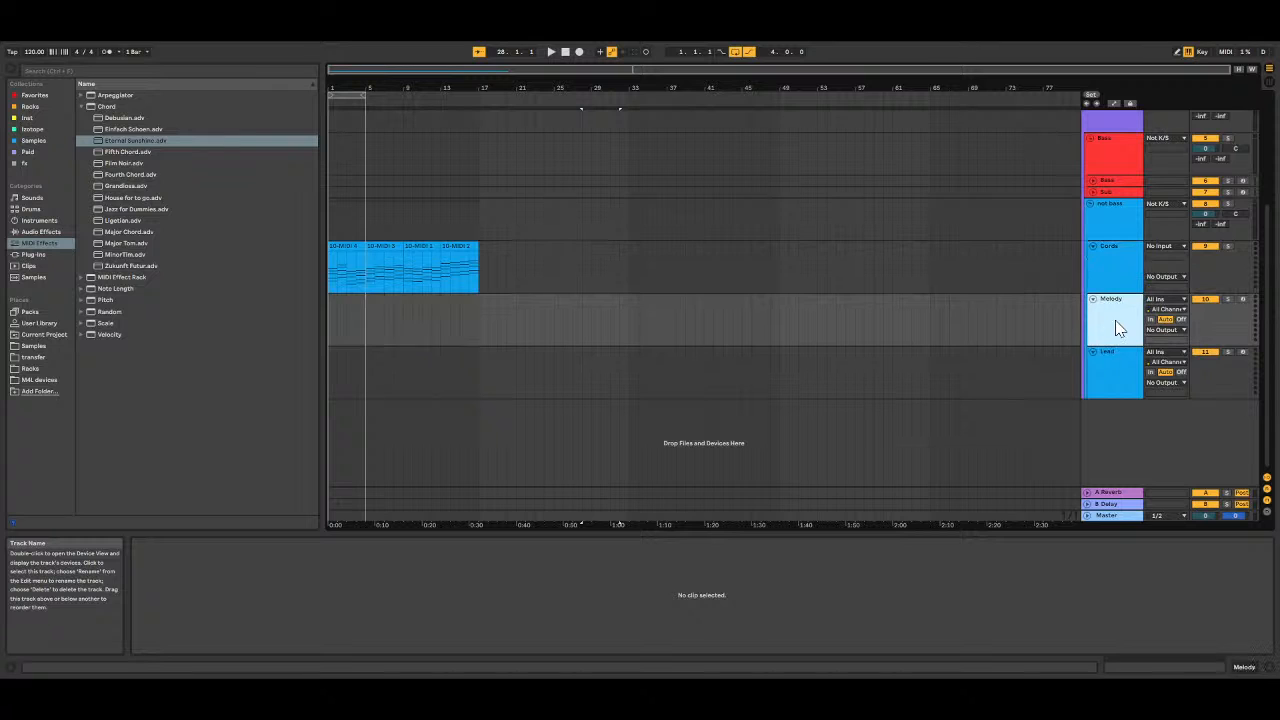
# Step: Look through the notes of the recorded chord clips on the Cords track
pyautogui.click(347, 250)
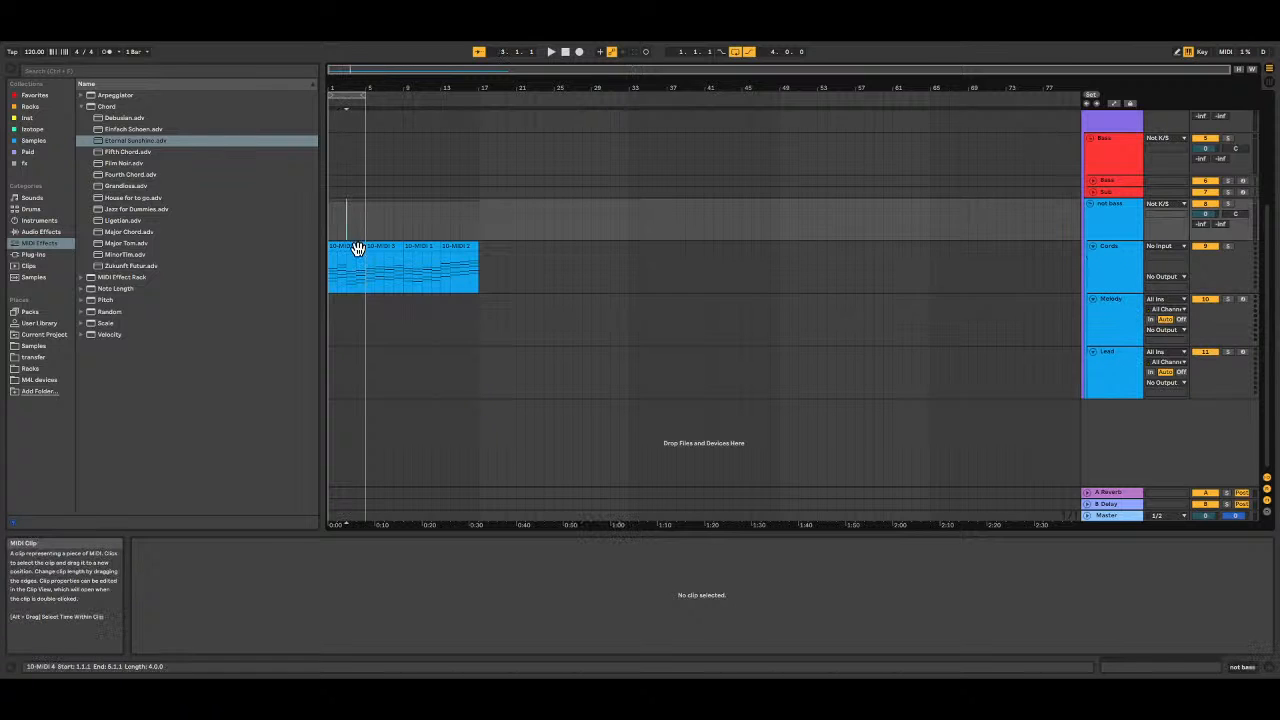
pyautogui.click(458, 254)
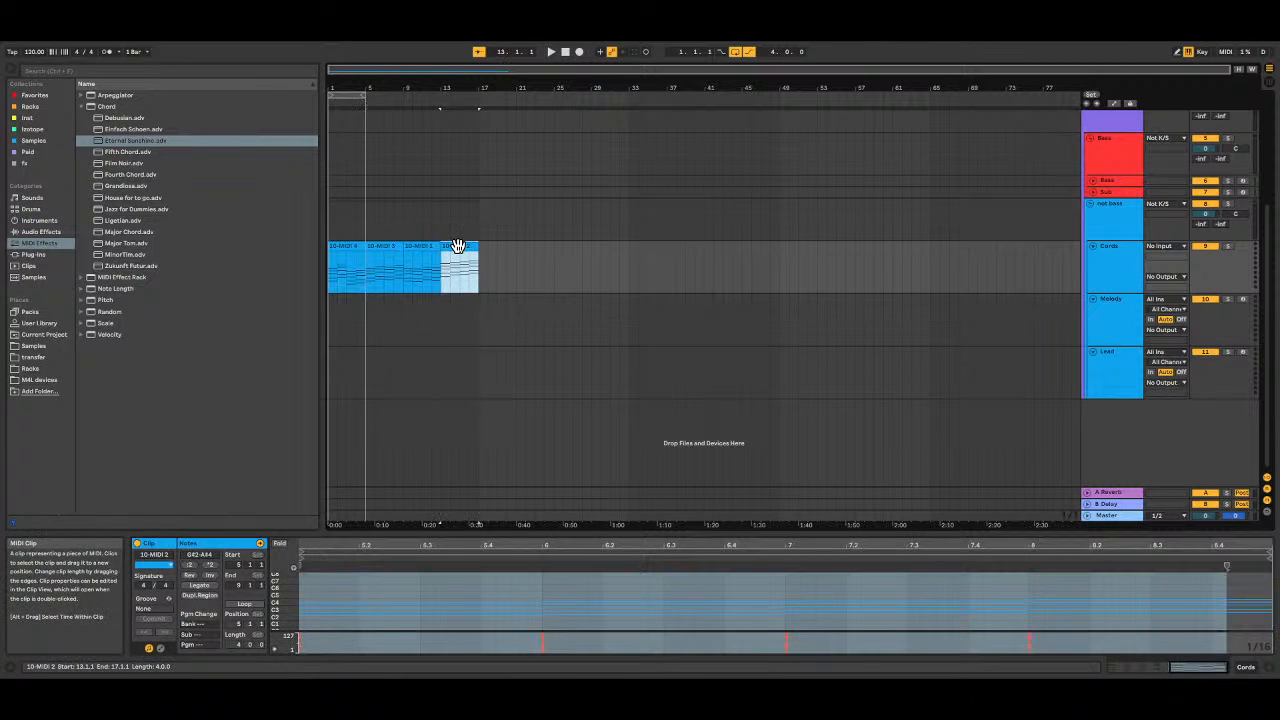
pyautogui.click(380, 249)
pyautogui.click(345, 242)
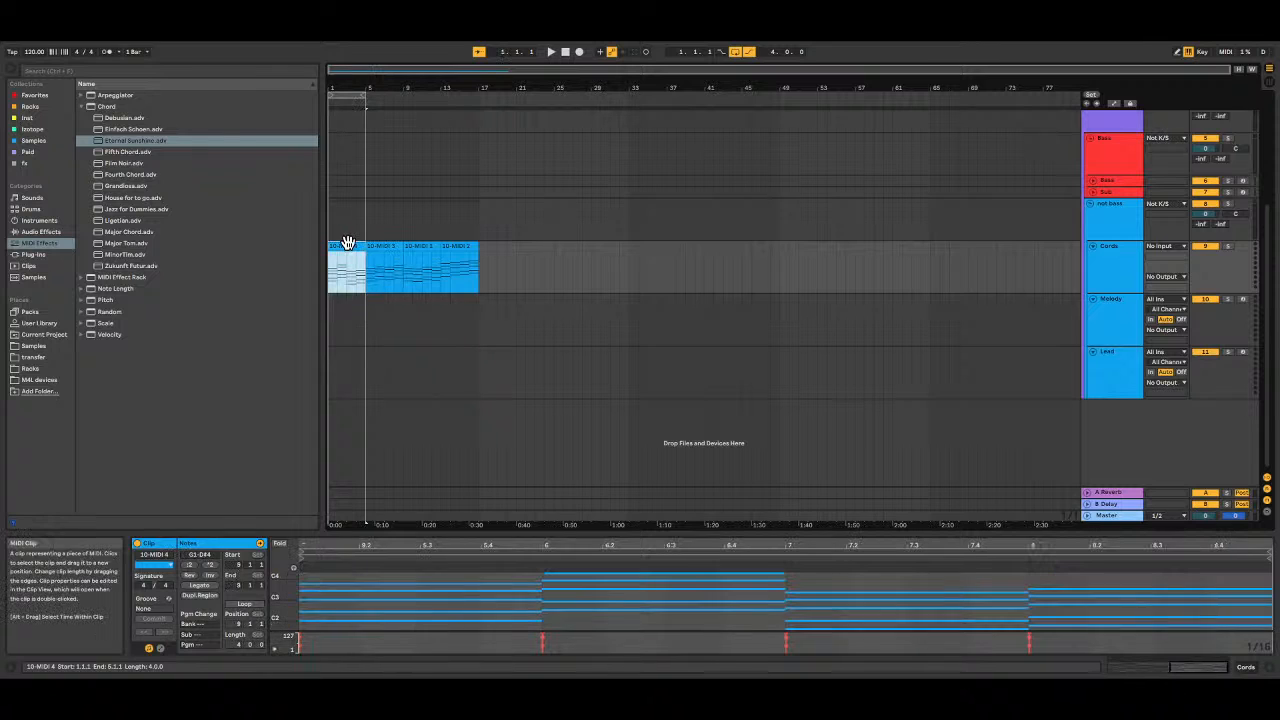
pyautogui.click(459, 246)
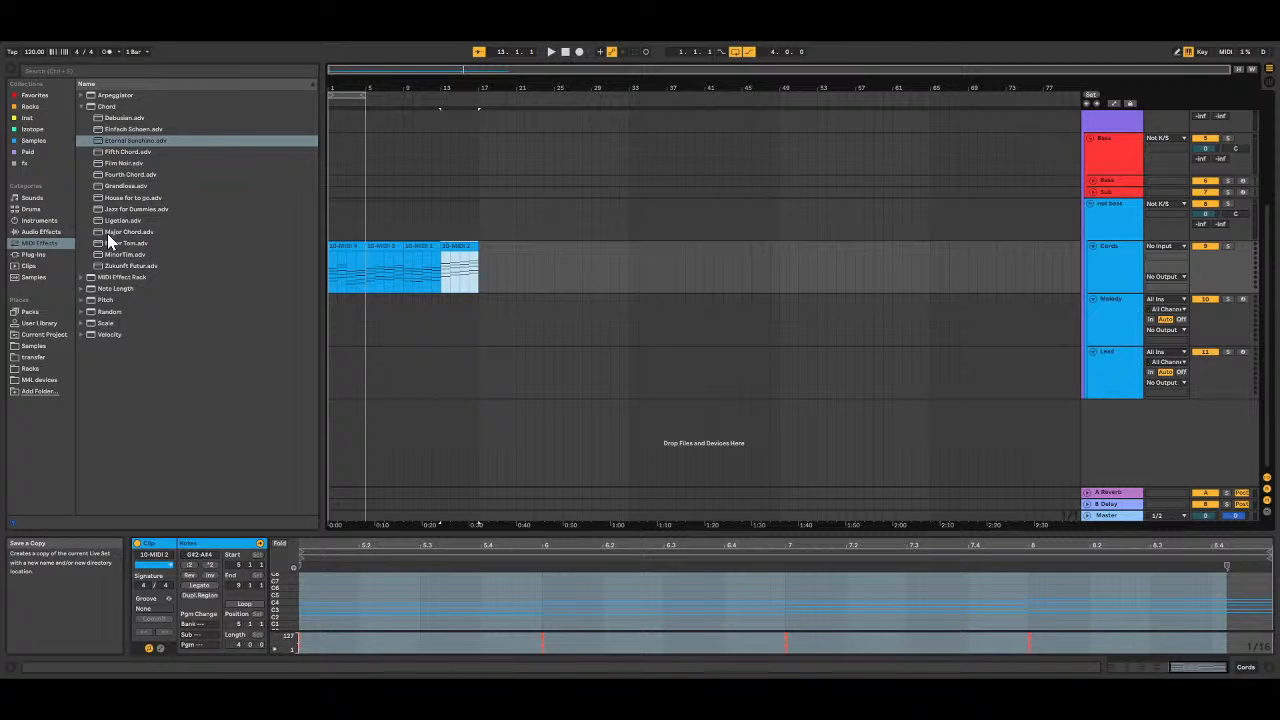
pyautogui.click(572, 264)
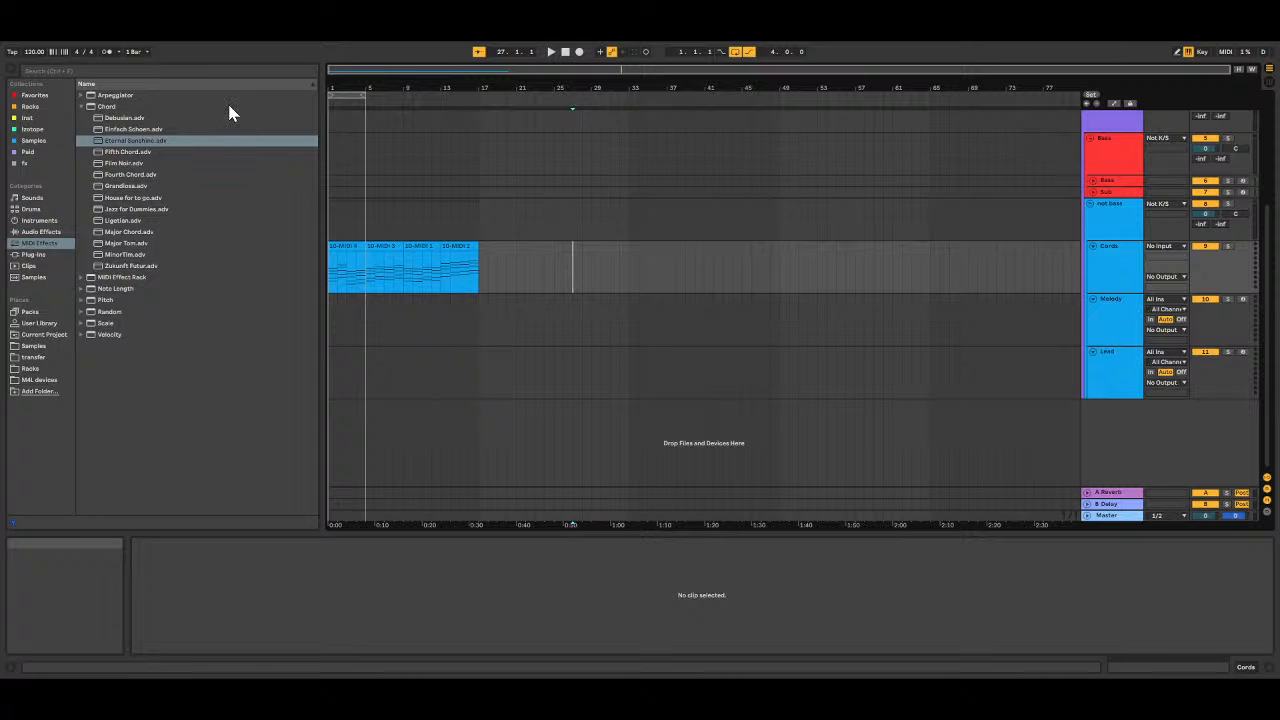
# Step: Collapse the Chord presets folder in the MIDI Effects browser and return to the Cords track
pyautogui.click(81, 107)
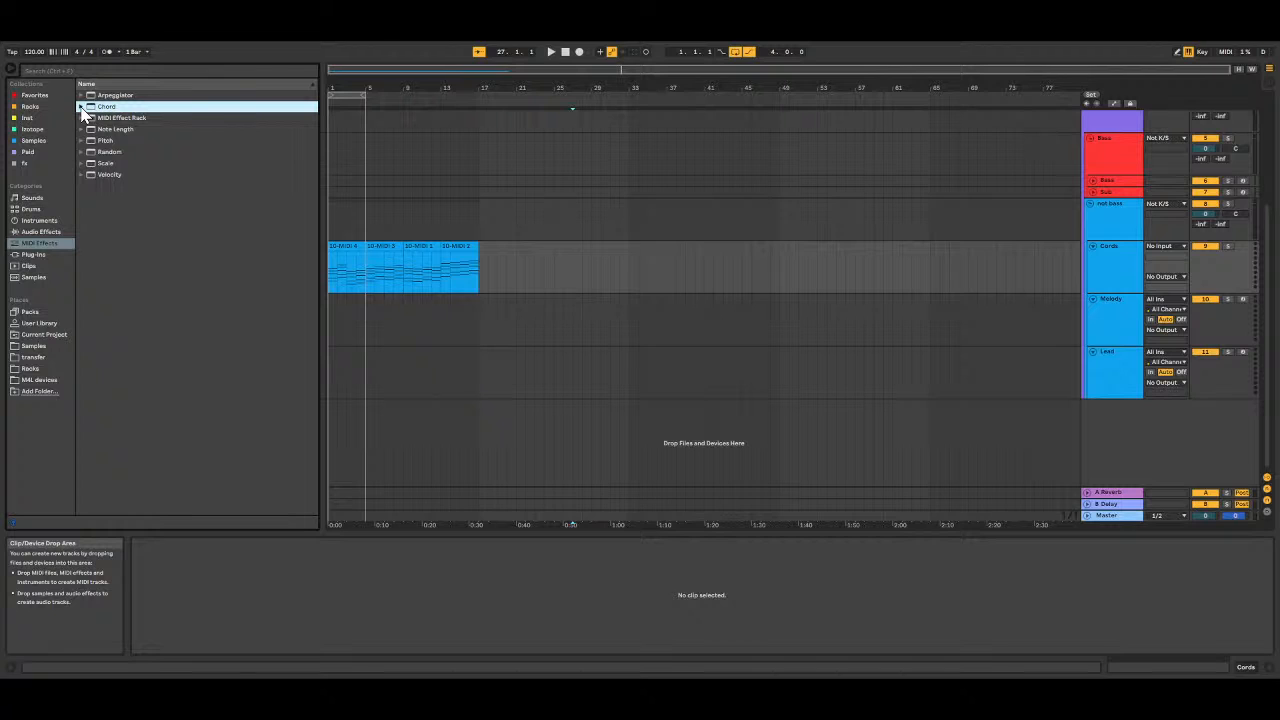
pyautogui.click(45, 245)
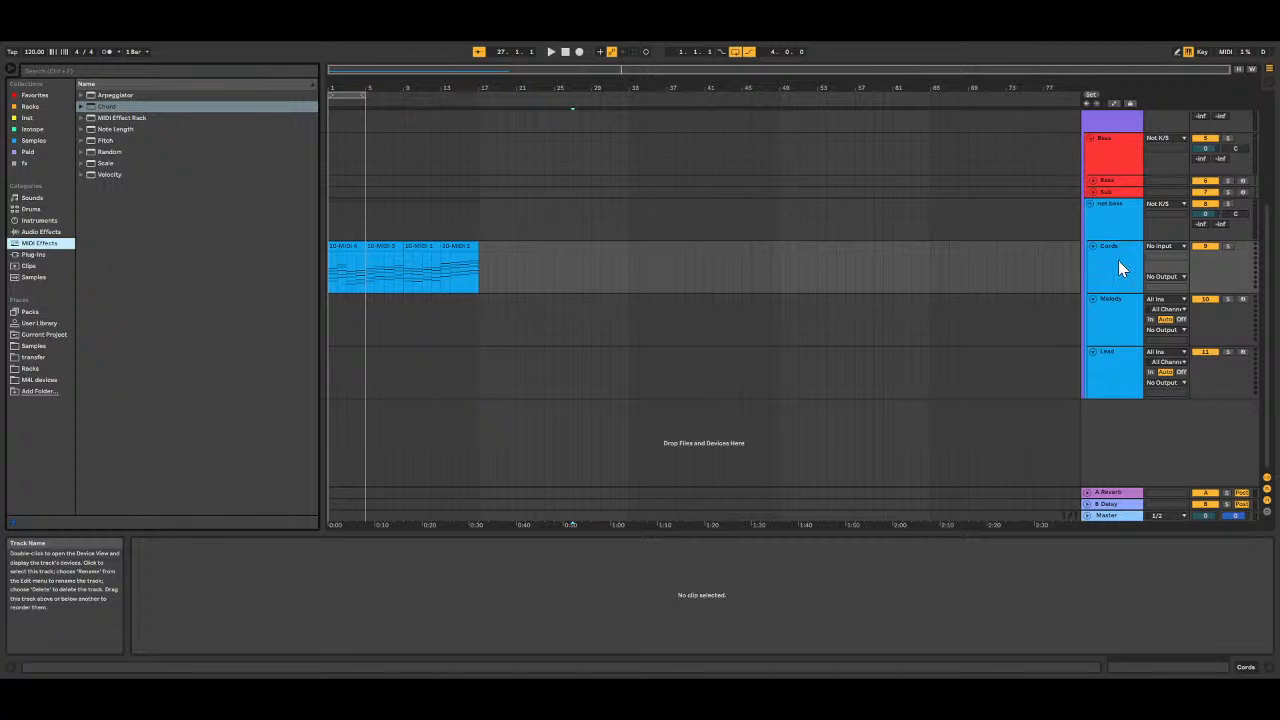
pyautogui.click(1073, 260)
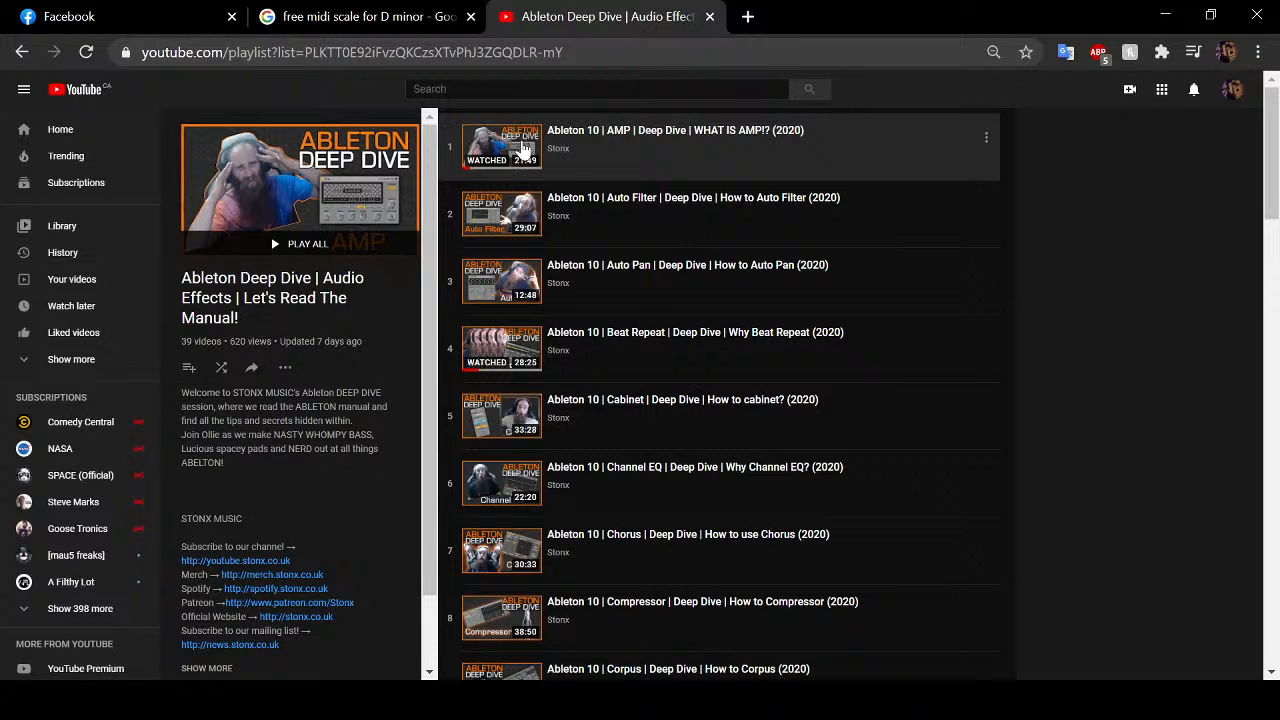
# Step: Switch to YouTube and open the Ableton 10 AMP Deep Dive video from the audio effects playlist
pyautogui.click(524, 143)
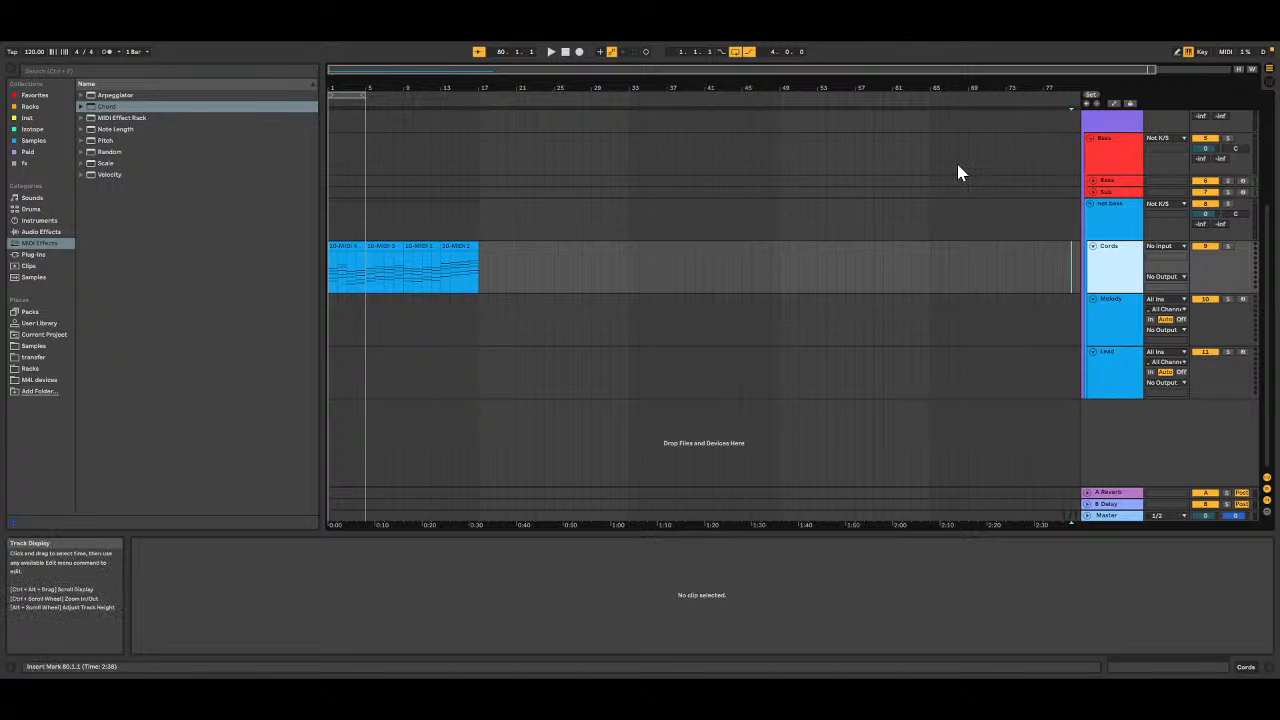
# Step: Return the song position in Ableton Live to bar 1, turn the loop off and play the Cords clips
pyautogui.scroll(4, 945, 180)
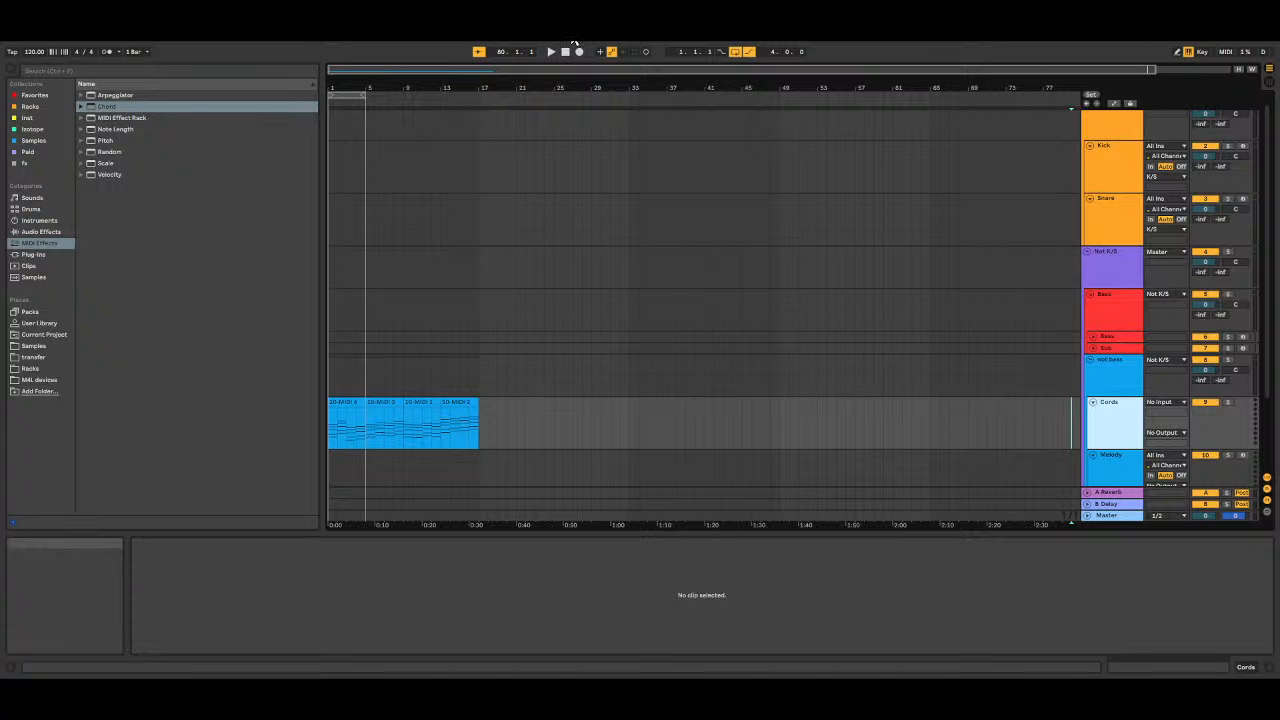
pyautogui.doubleClick(565, 52)
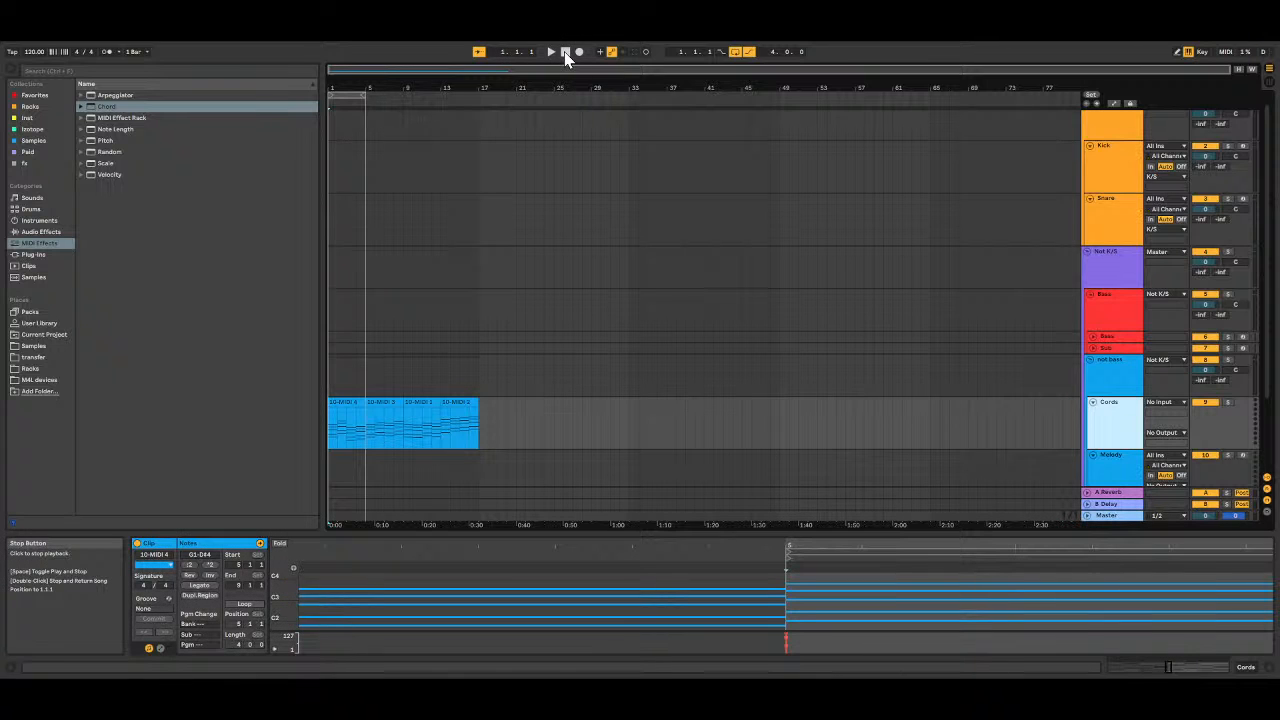
pyautogui.click(735, 53)
pyautogui.press('space')
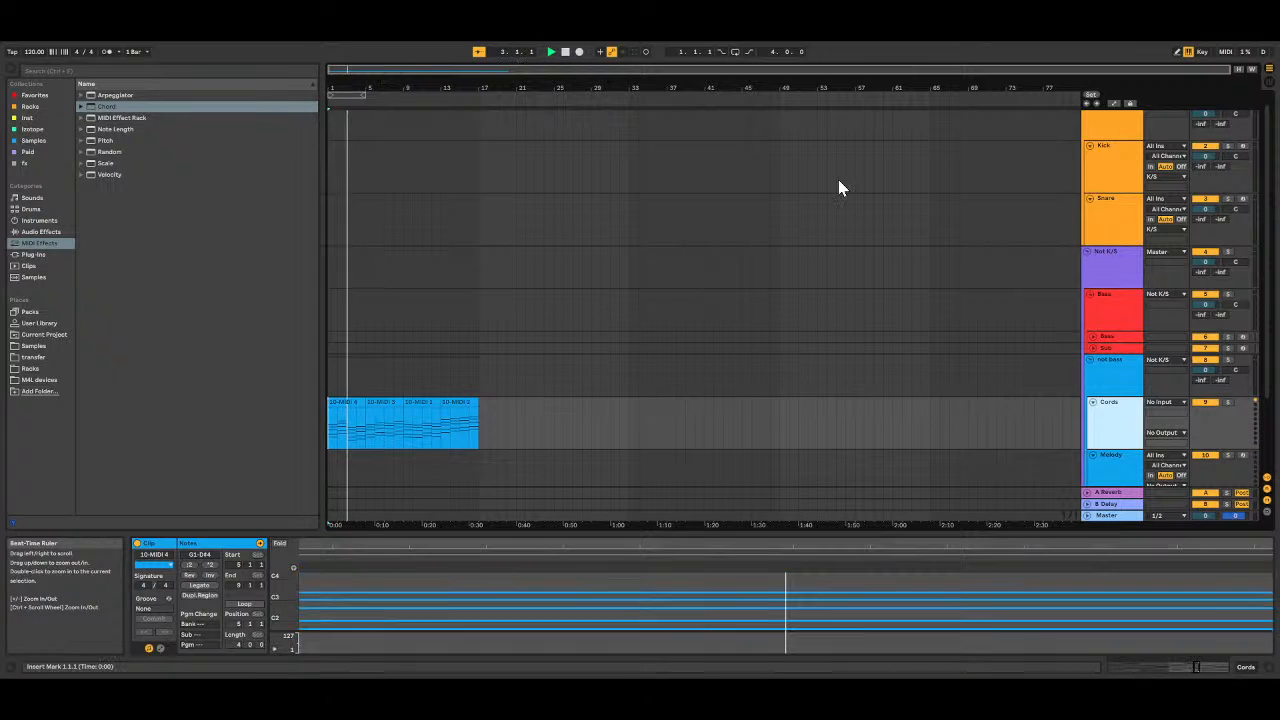
# Step: Load the Grand Piano preset from Simpler's Piano & Keys folder onto the Cords track
pyautogui.scroll(-3, 835, 400)
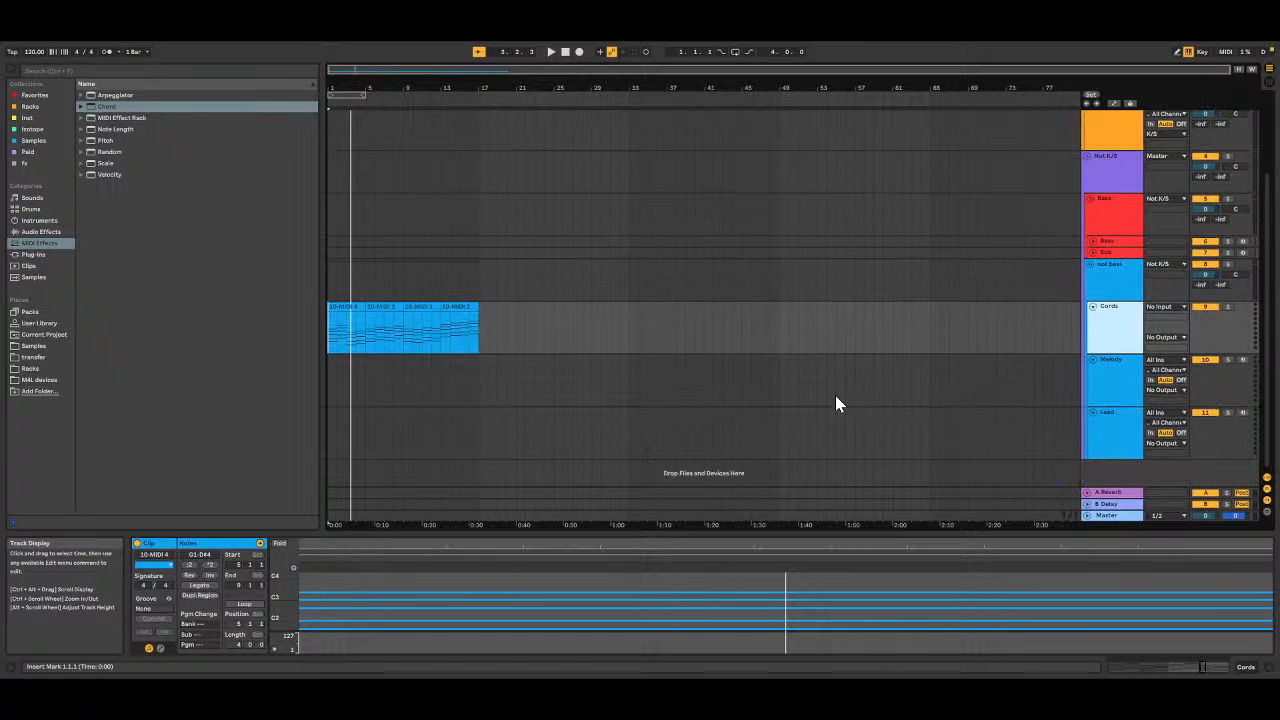
pyautogui.click(1123, 291)
pyautogui.click(1123, 335)
pyautogui.click(31, 120)
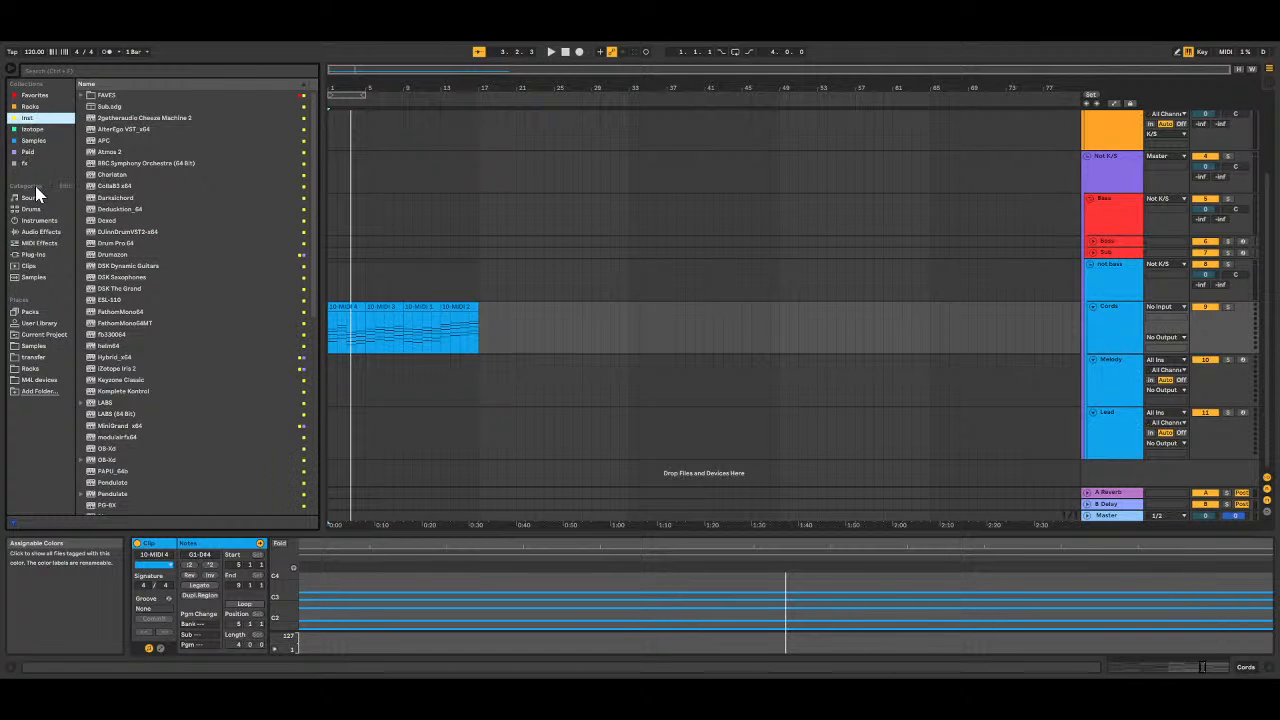
pyautogui.click(33, 256)
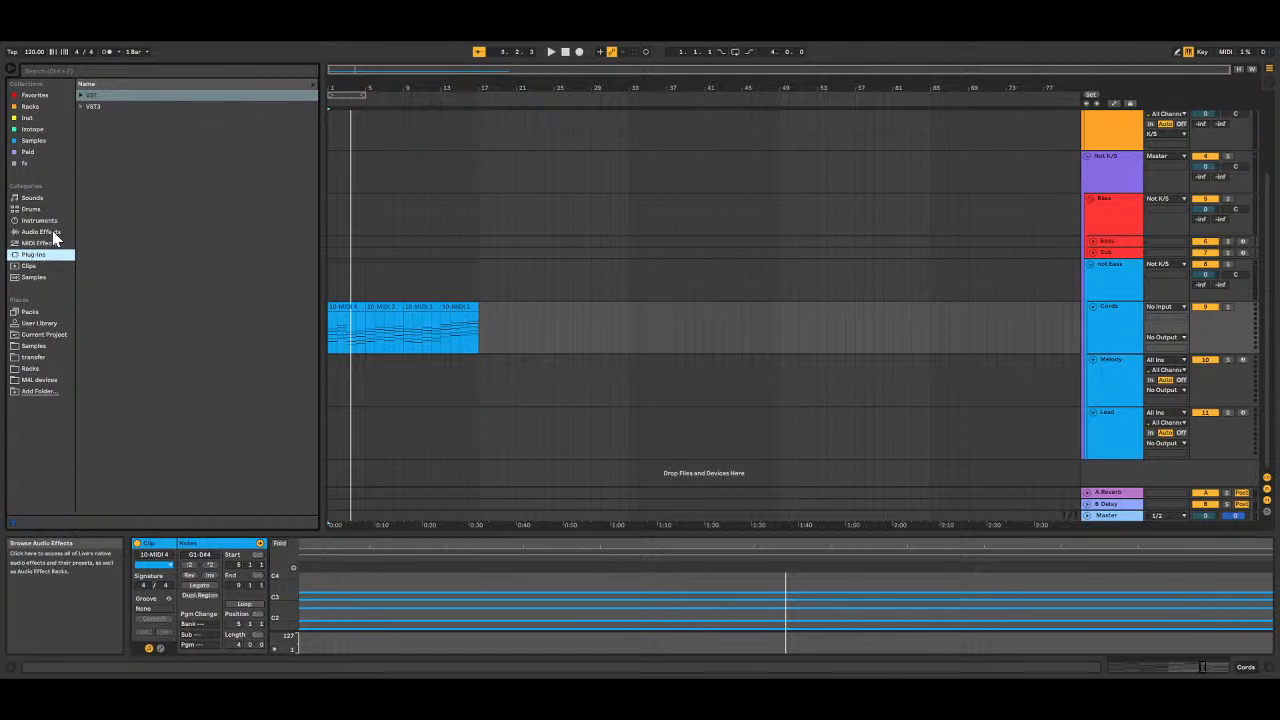
pyautogui.click(42, 232)
pyautogui.click(40, 220)
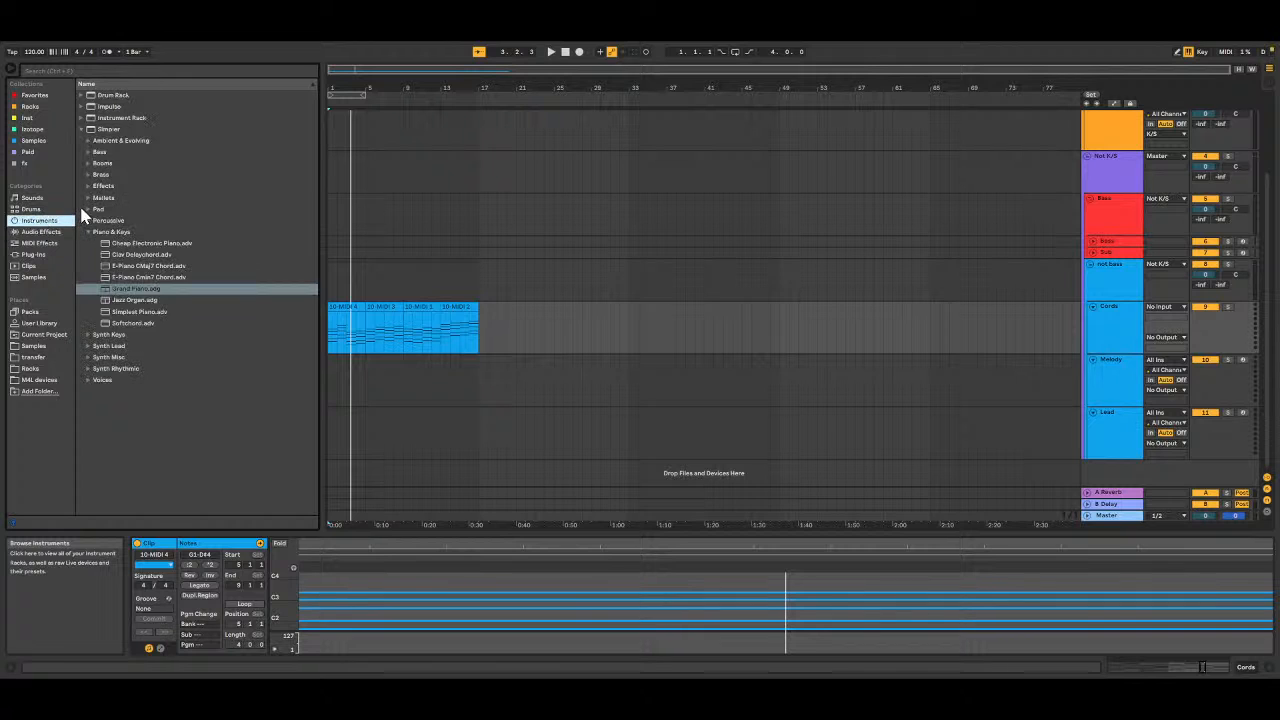
pyautogui.moveTo(124, 287); pyautogui.dragTo(522, 337)
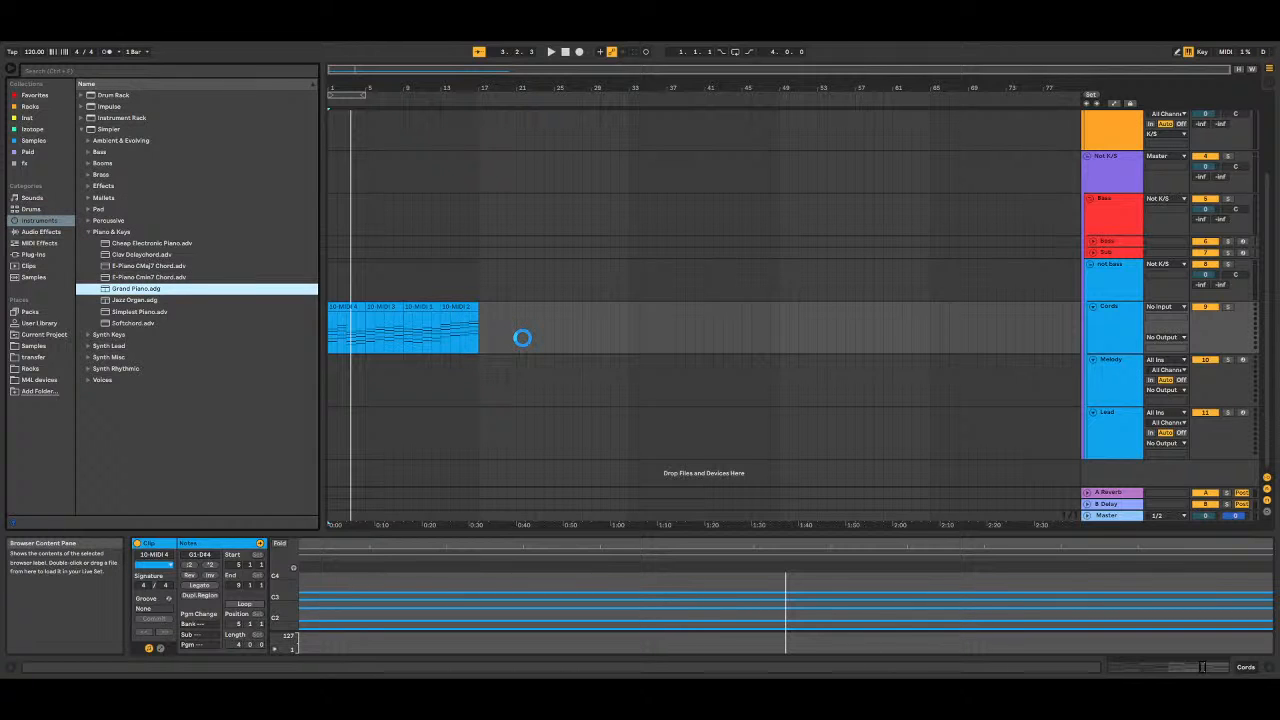
# Step: Play the chord clips on the Cords track from the first clip to hear them with the Grand Piano
pyautogui.click(523, 339)
pyautogui.press('space')
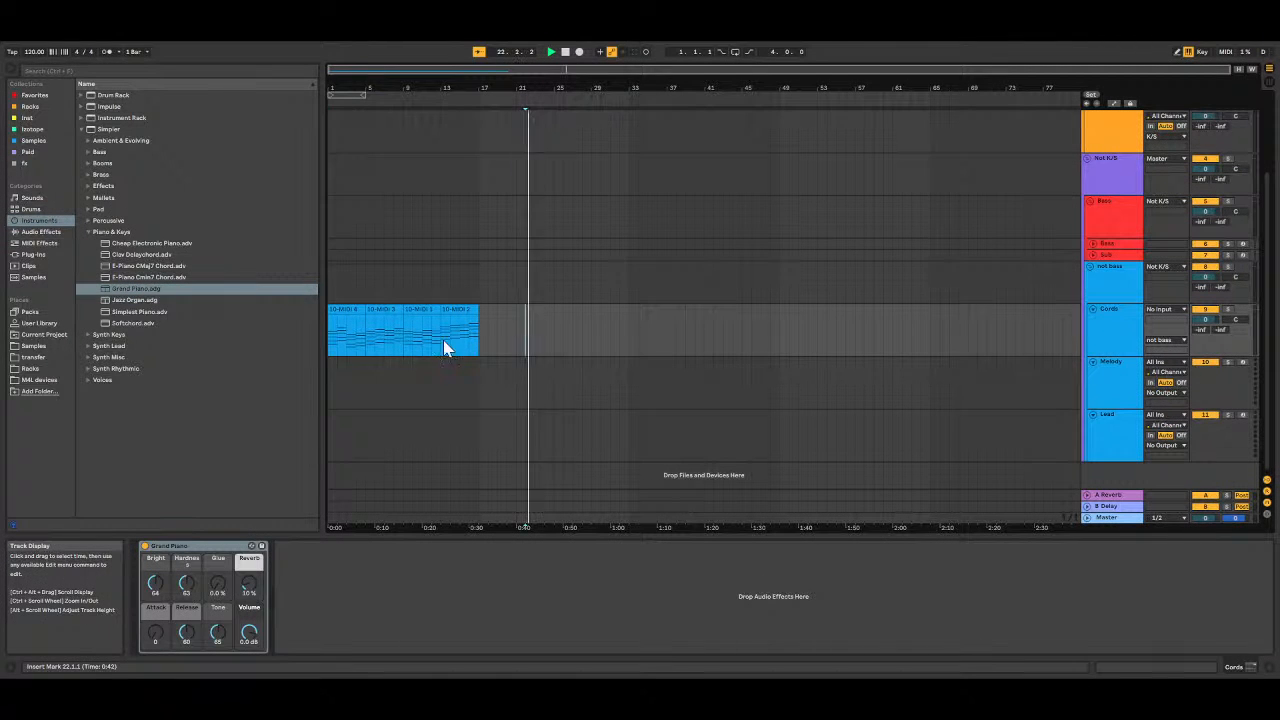
pyautogui.click(348, 310)
pyautogui.press('space')
pyautogui.press('space')
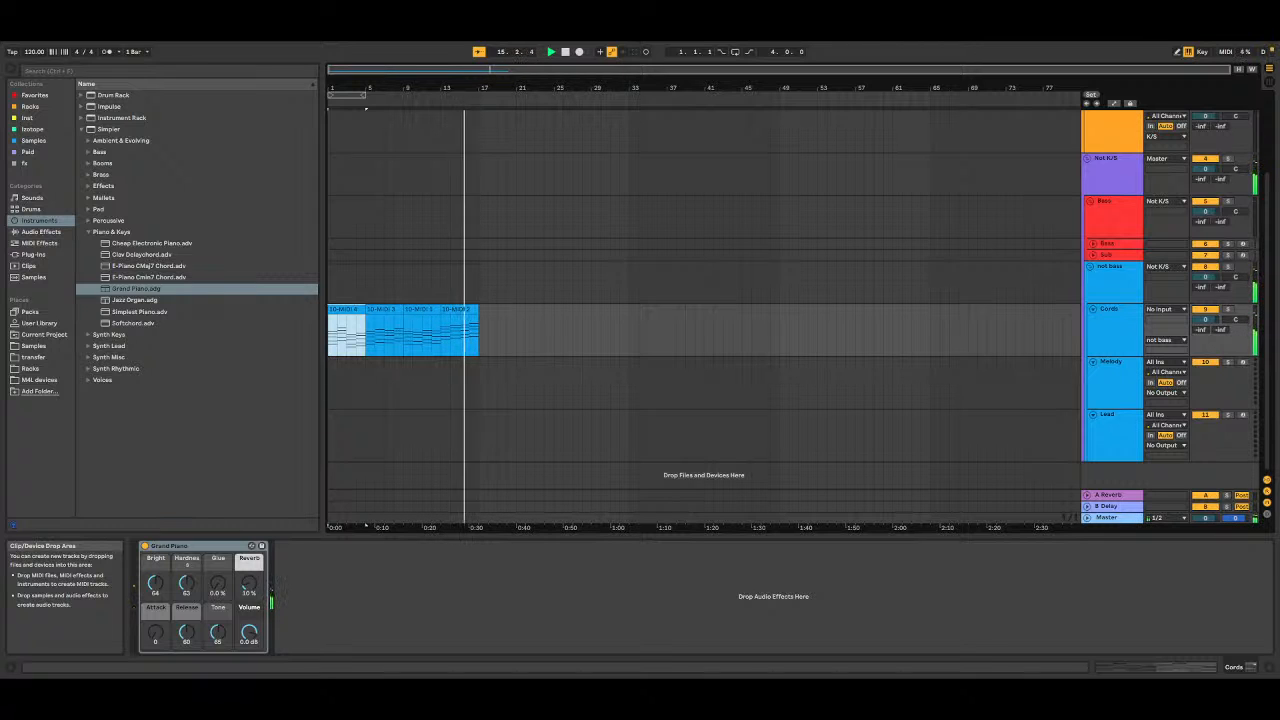
# Step: Stop playback and move the last three chord clips on the Cords track to start at bar 17
pyautogui.click(381, 308)
pyautogui.press('space')
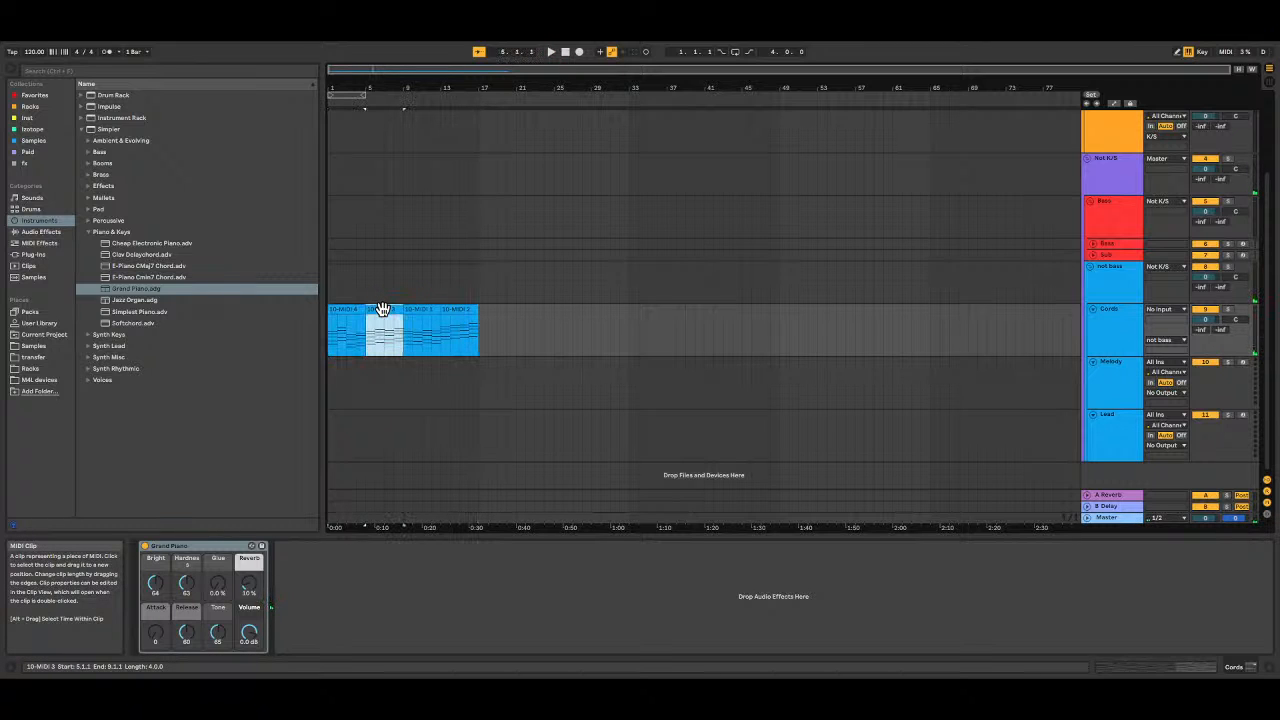
pyautogui.keyDown('shift'); pyautogui.click(466, 311); pyautogui.keyUp('shift')
pyautogui.moveTo(466, 311); pyautogui.dragTo(579, 316)
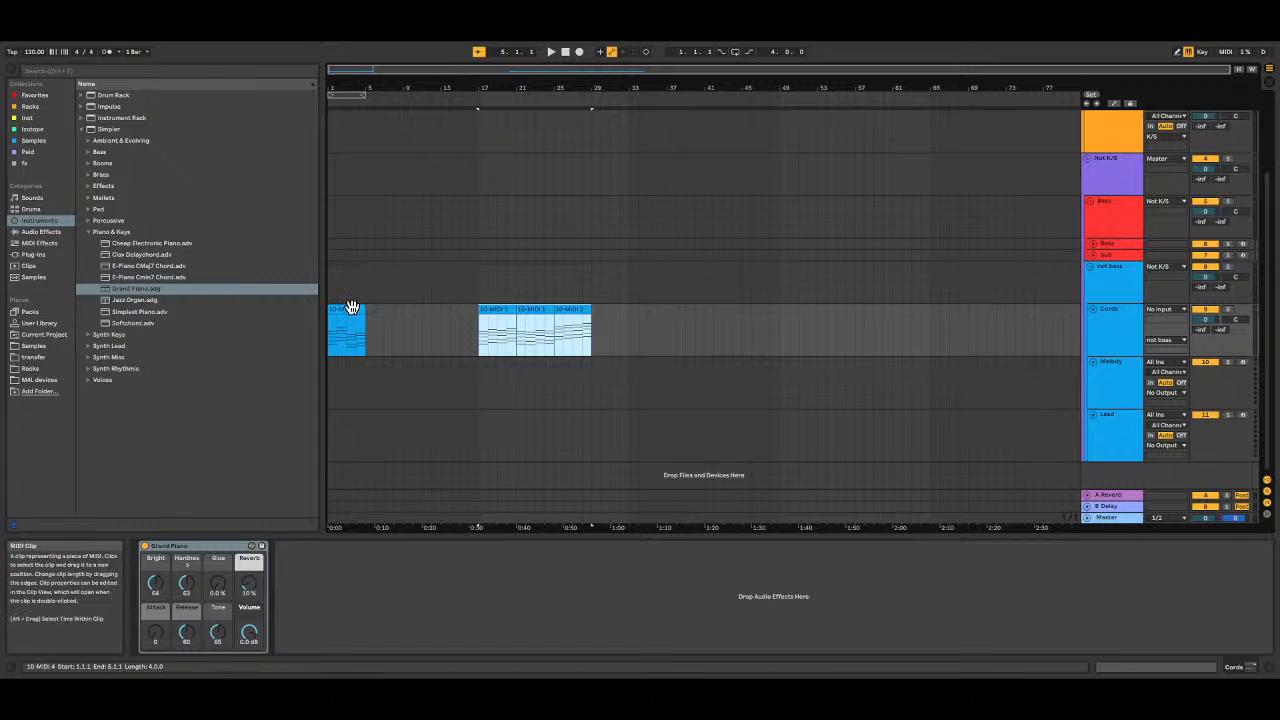
# Step: Copy the first chord clip from the Cords track to the Bass track at bar 1 and unfold the Bass track
pyautogui.doubleClick(351, 307)
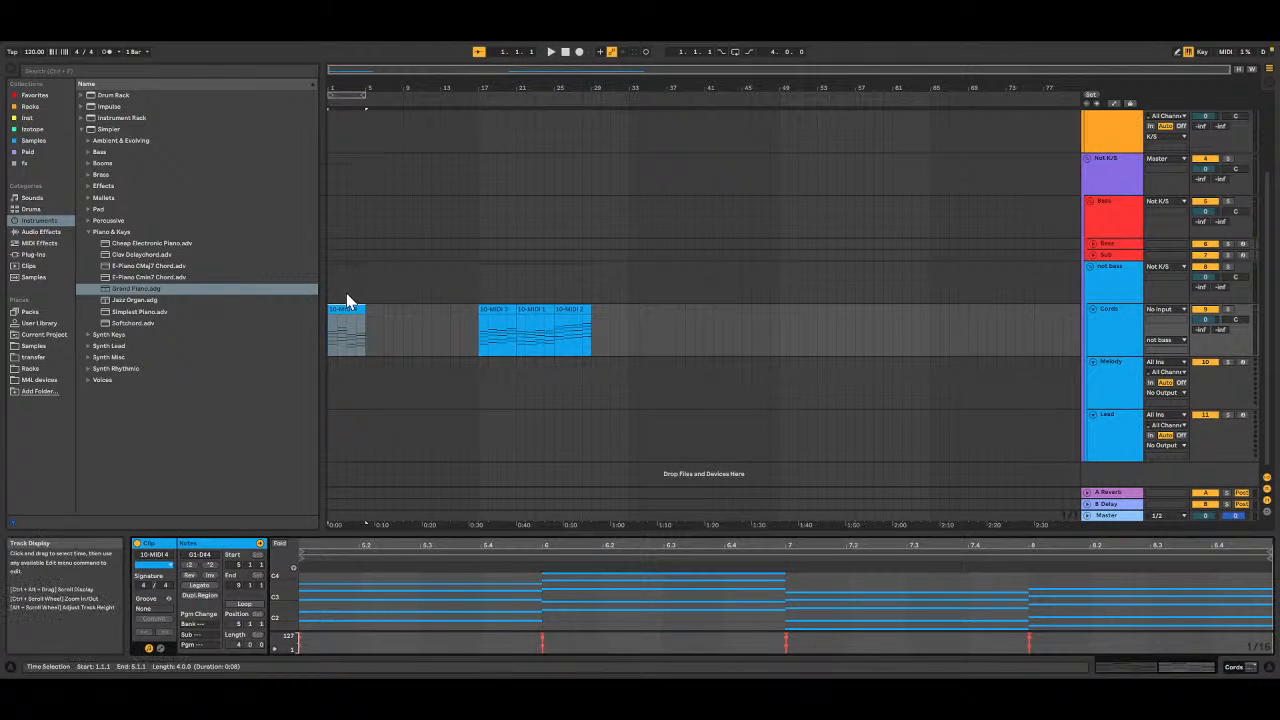
pyautogui.click(349, 308)
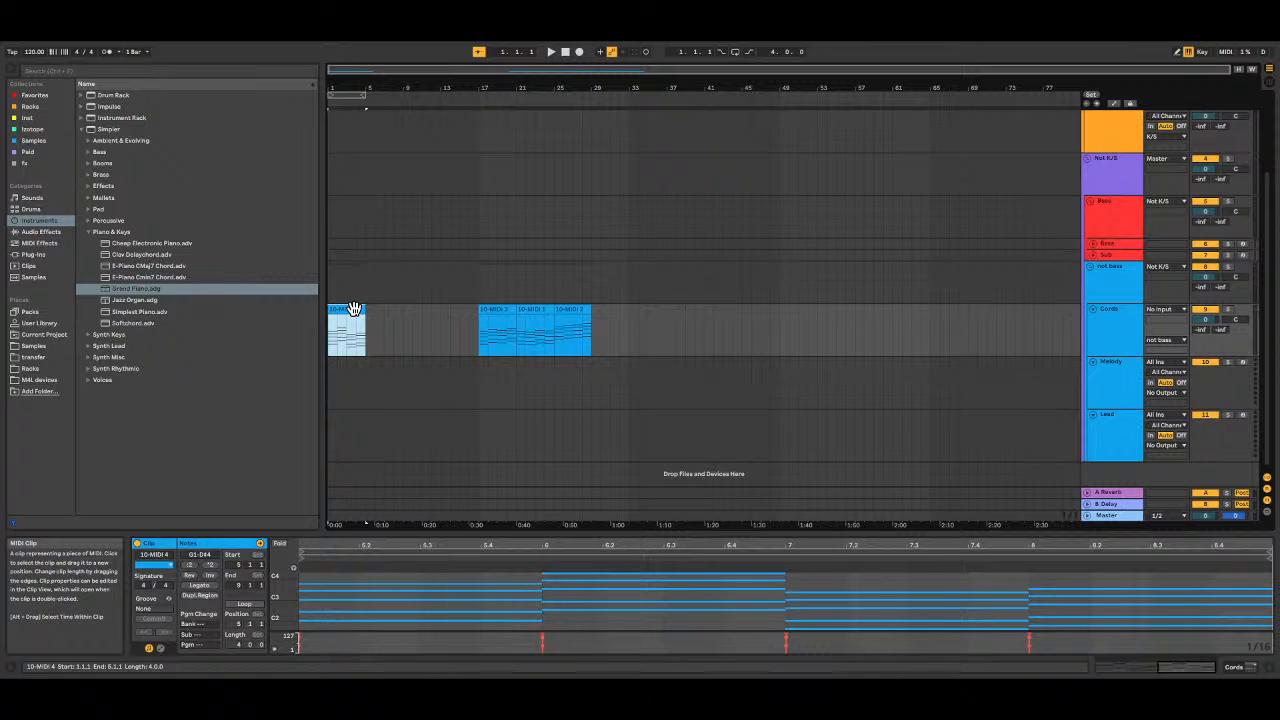
pyautogui.moveTo(352, 308); pyautogui.dragTo(355, 244)
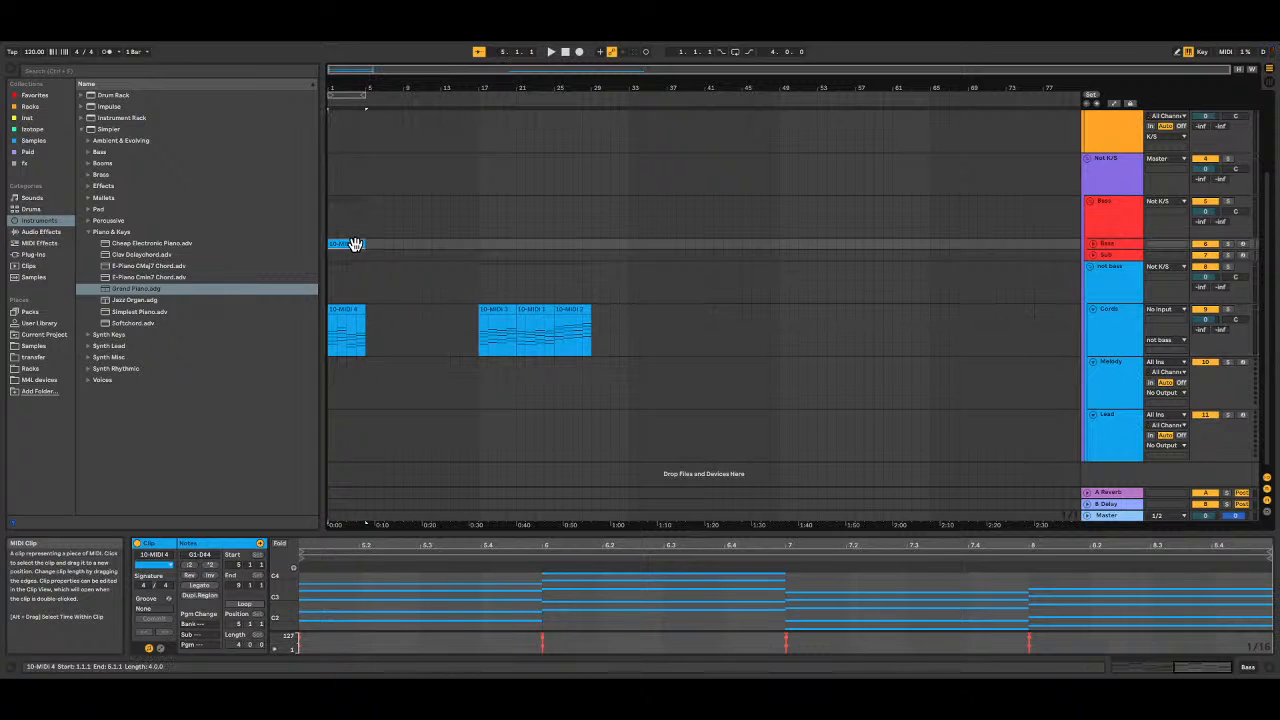
pyautogui.click(1093, 250)
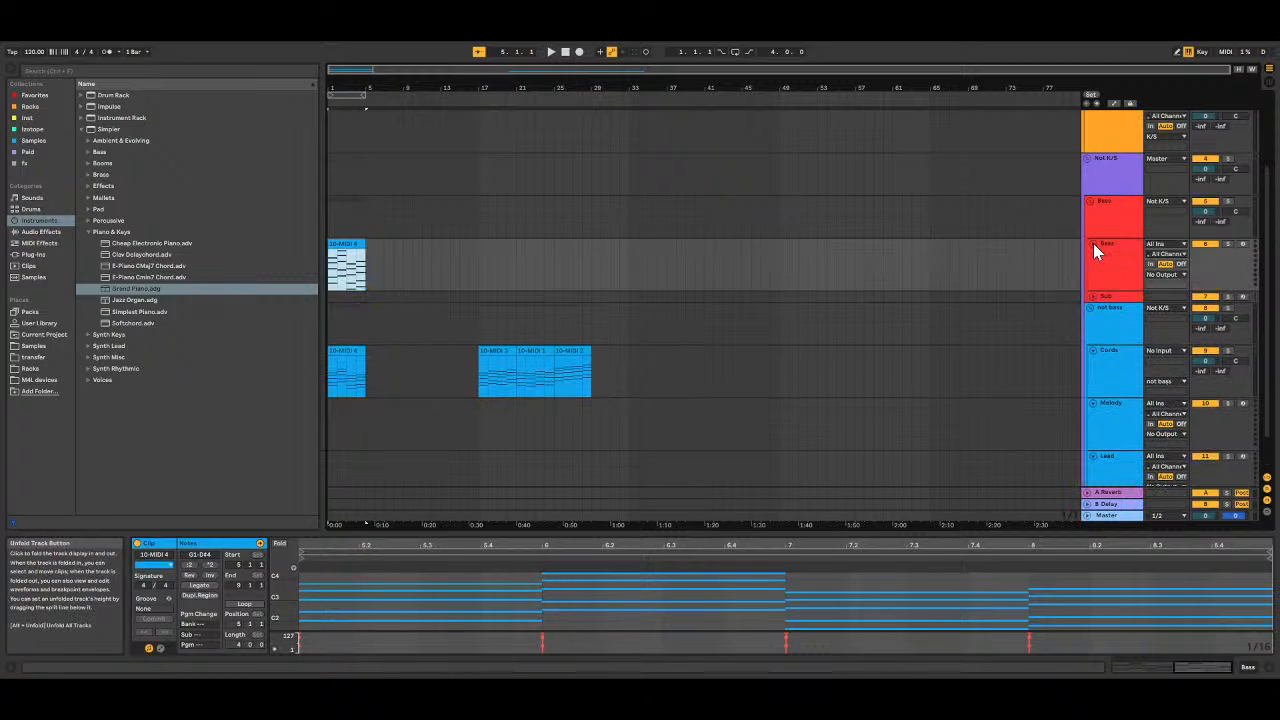
# Step: Open the Bass track's clip in an enlarged note editor and fold it to the pitches that contain notes
pyautogui.click(1127, 287)
pyautogui.click(354, 253)
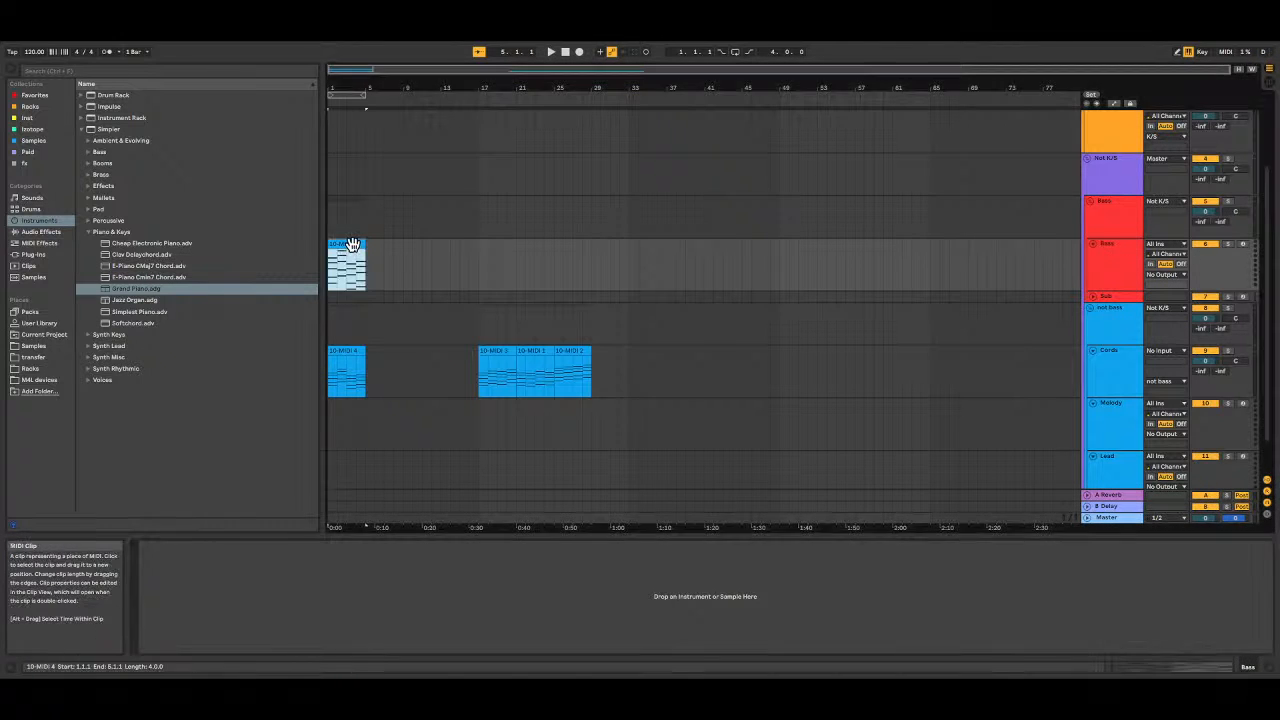
pyautogui.moveTo(640, 529); pyautogui.dragTo(623, 215)
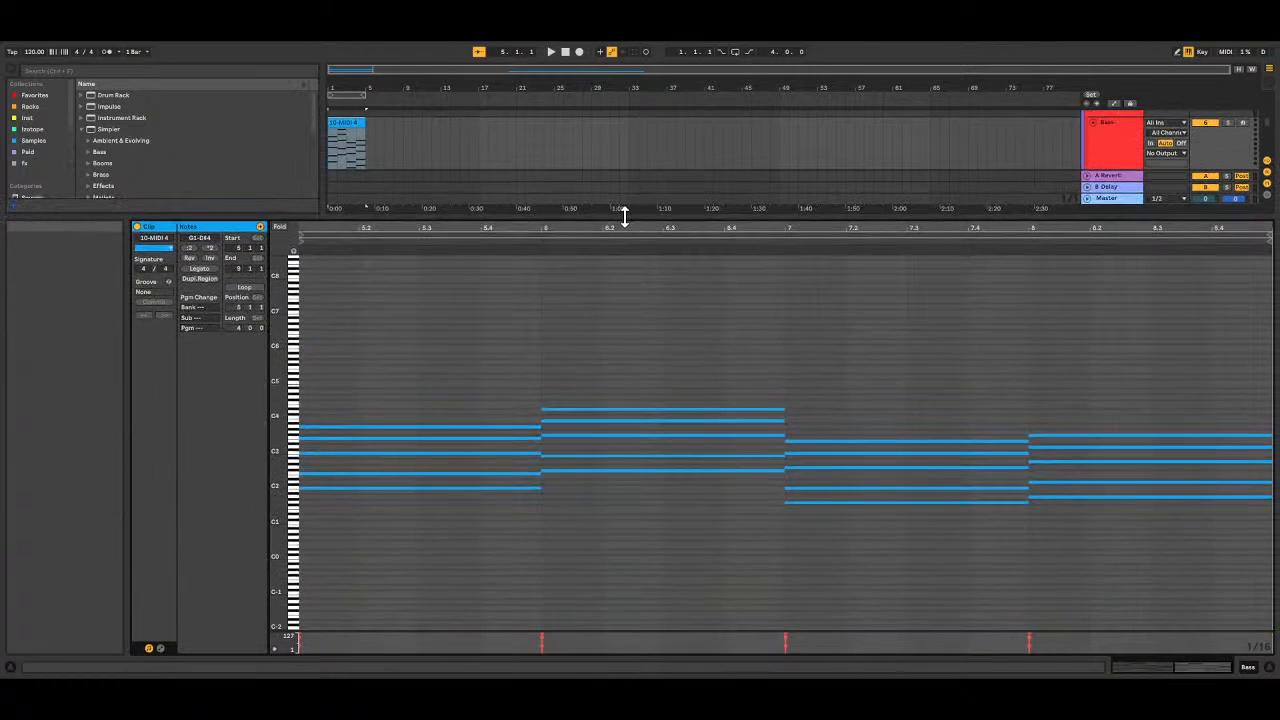
pyautogui.click(279, 229)
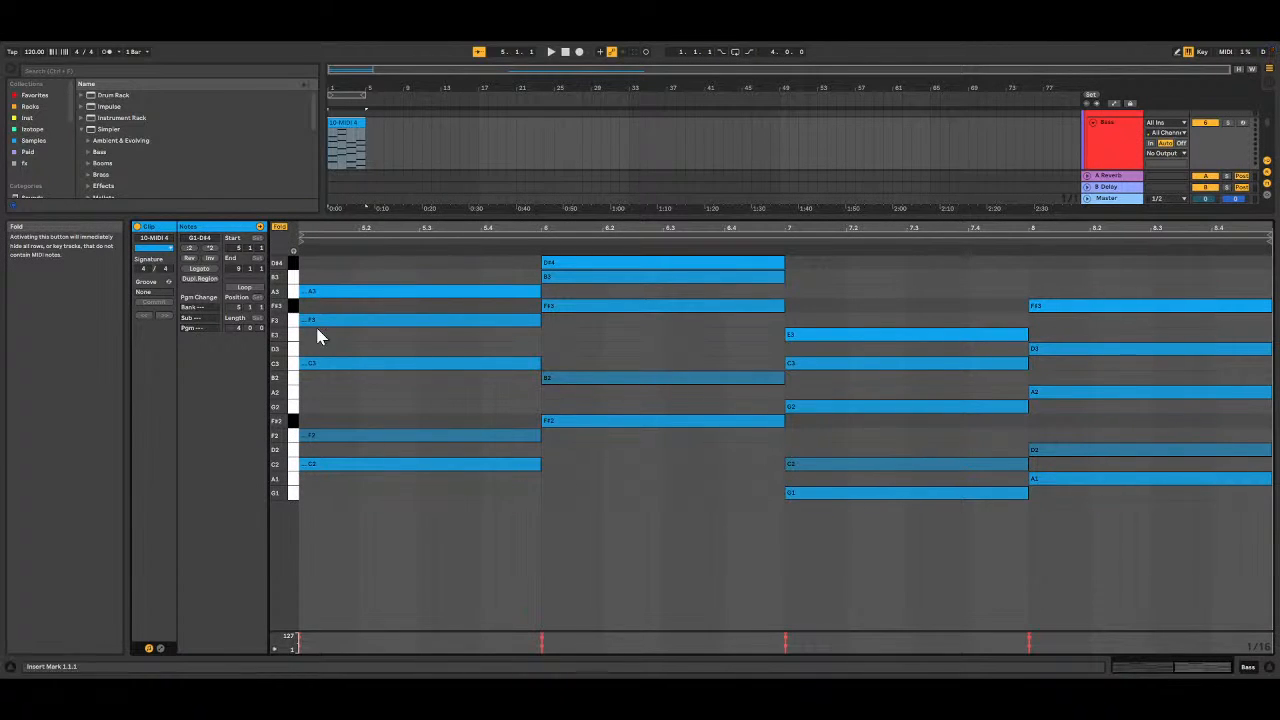
# Step: Deactivate all notes except the lowest one in each of the Bass clip's four chords, and shrink the note editor again
pyautogui.moveTo(412, 268); pyautogui.dragTo(443, 448)
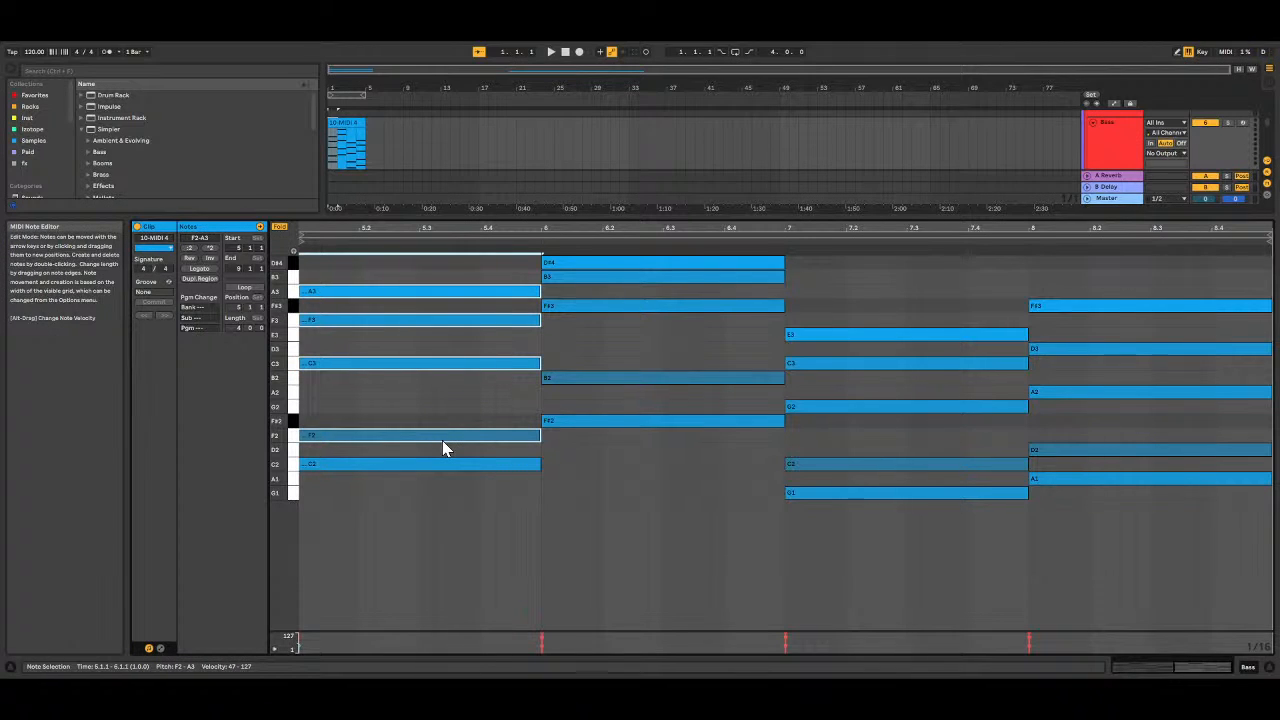
pyautogui.press('0')
pyautogui.moveTo(625, 395); pyautogui.dragTo(679, 235)
pyautogui.press('0')
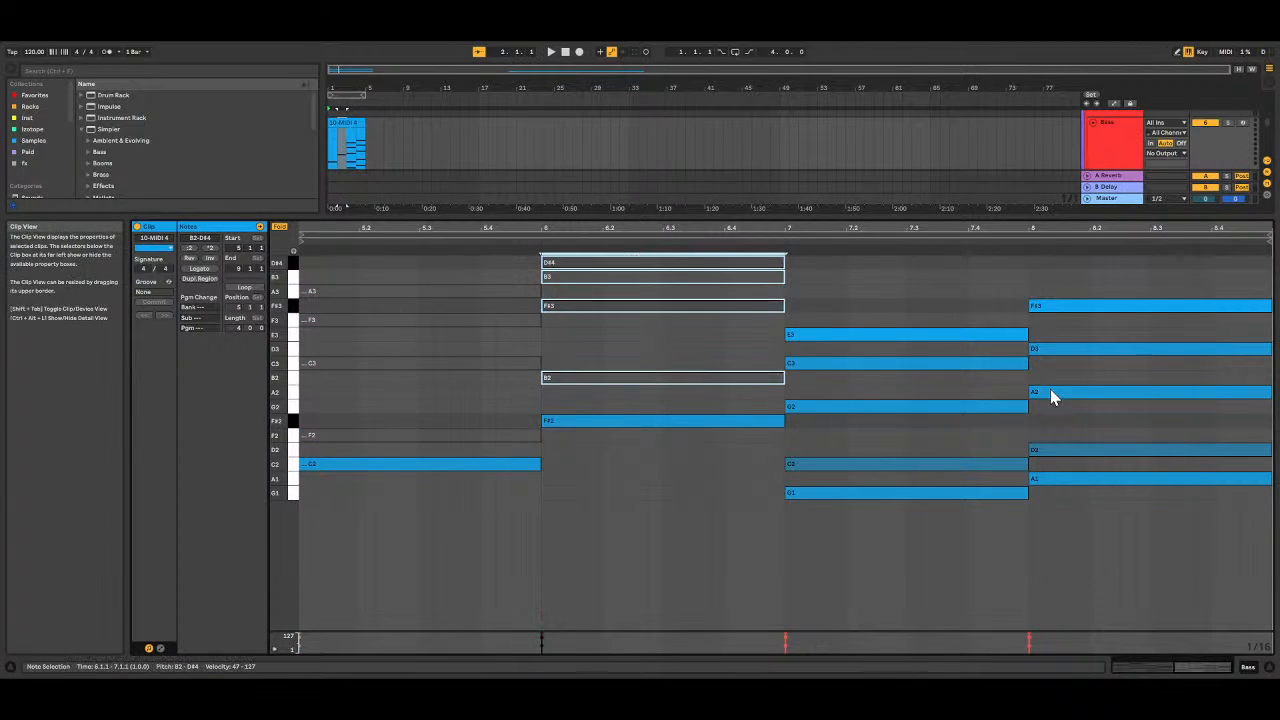
pyautogui.moveTo(945, 295); pyautogui.dragTo(947, 475)
pyautogui.press('0')
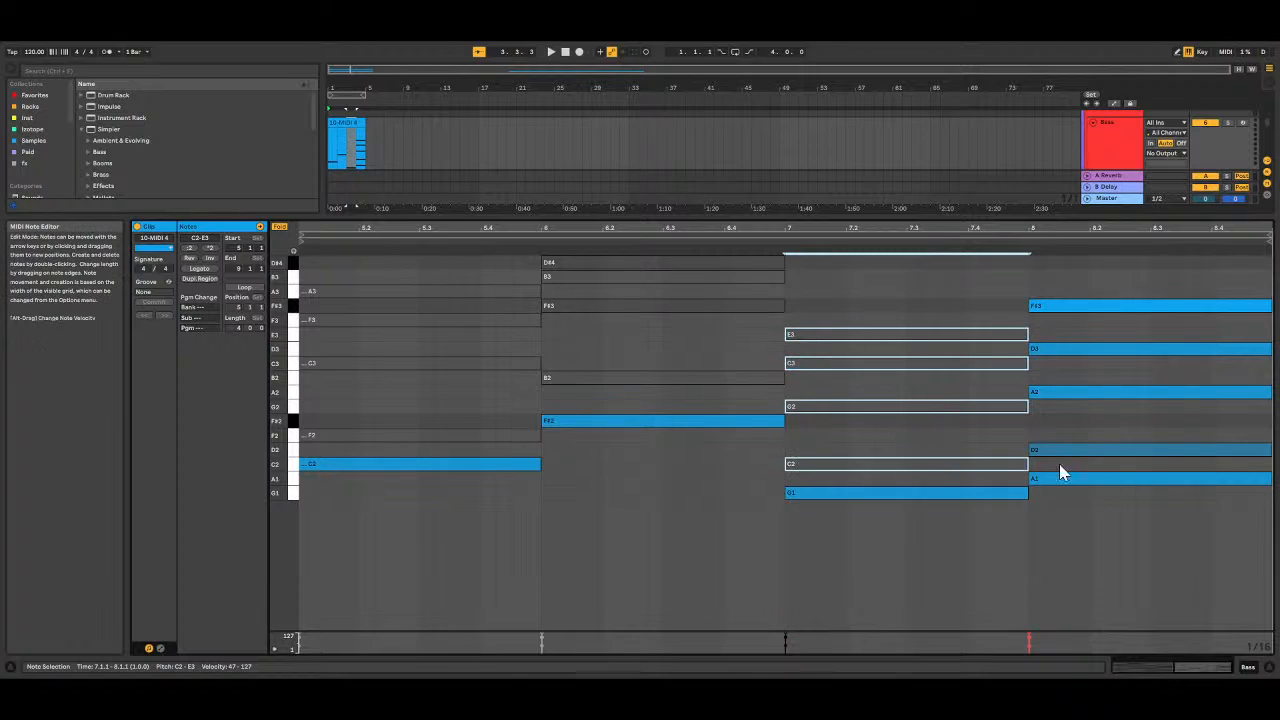
pyautogui.moveTo(1114, 463); pyautogui.dragTo(1155, 285)
pyautogui.press('0')
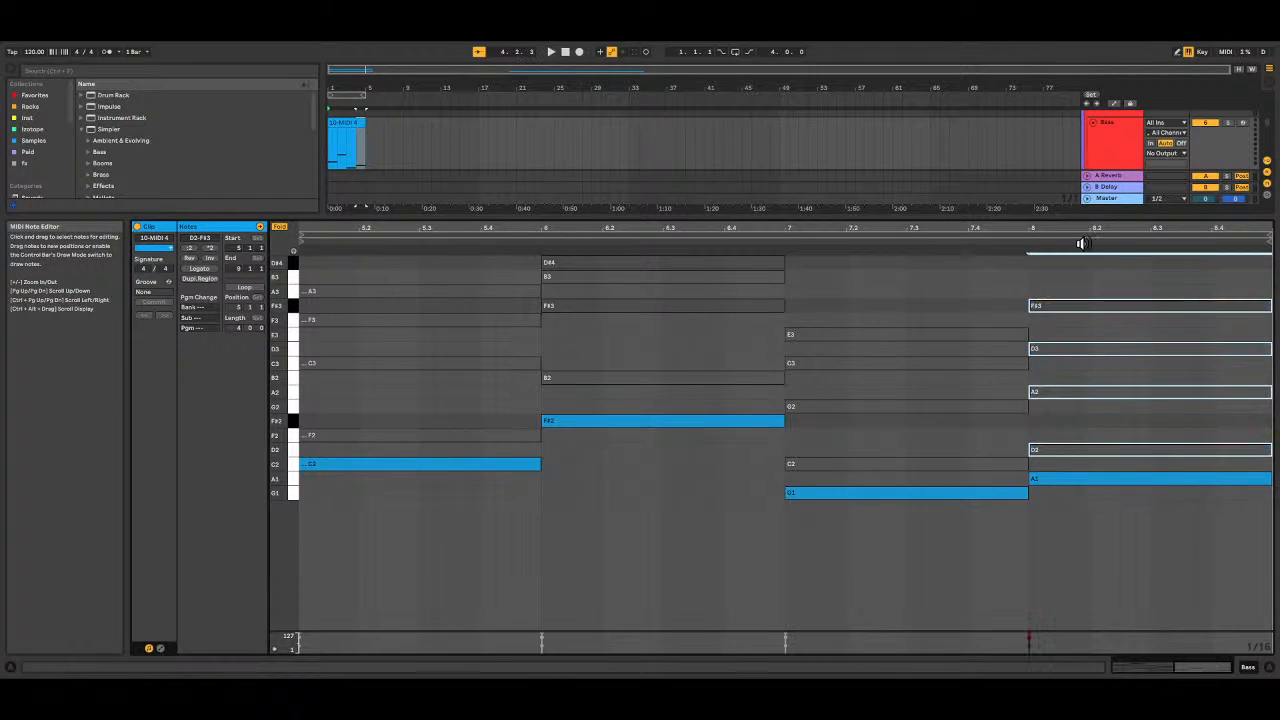
pyautogui.moveTo(813, 232); pyautogui.dragTo(857, 434)
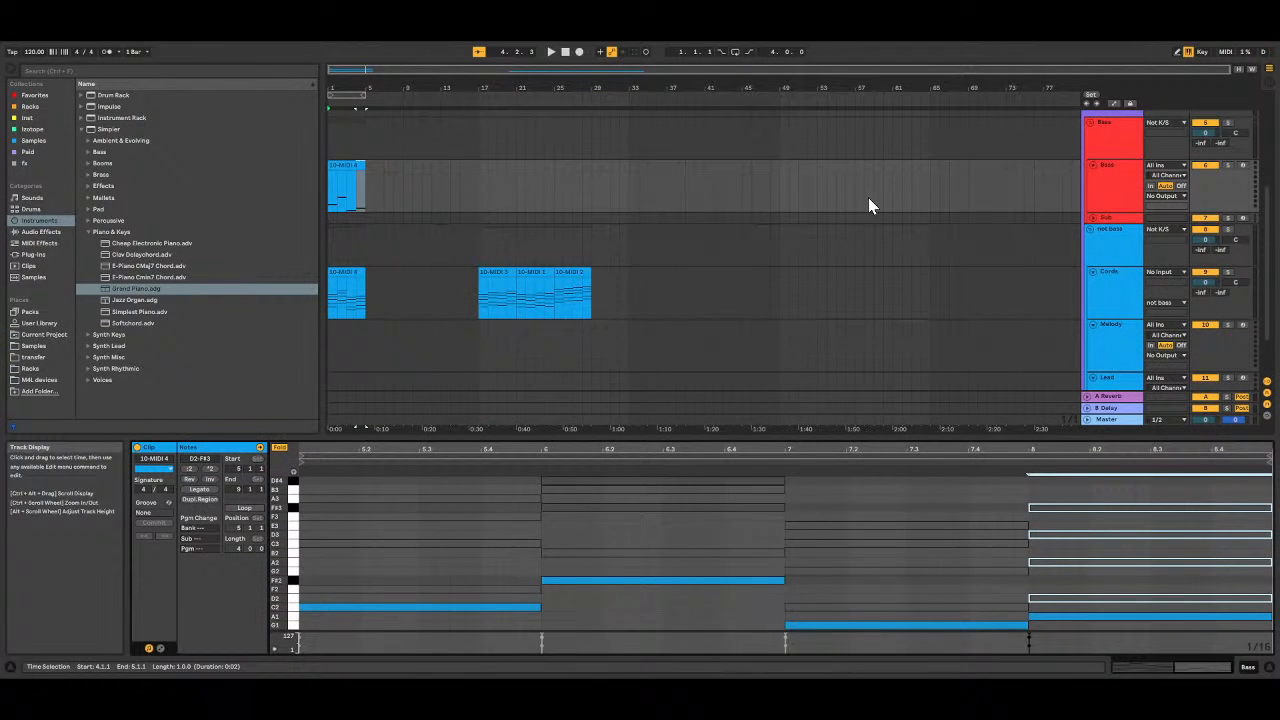
# Step: Show the Bass track's devices and check Simpler's Bass folder for an instrument
pyautogui.click(1104, 178)
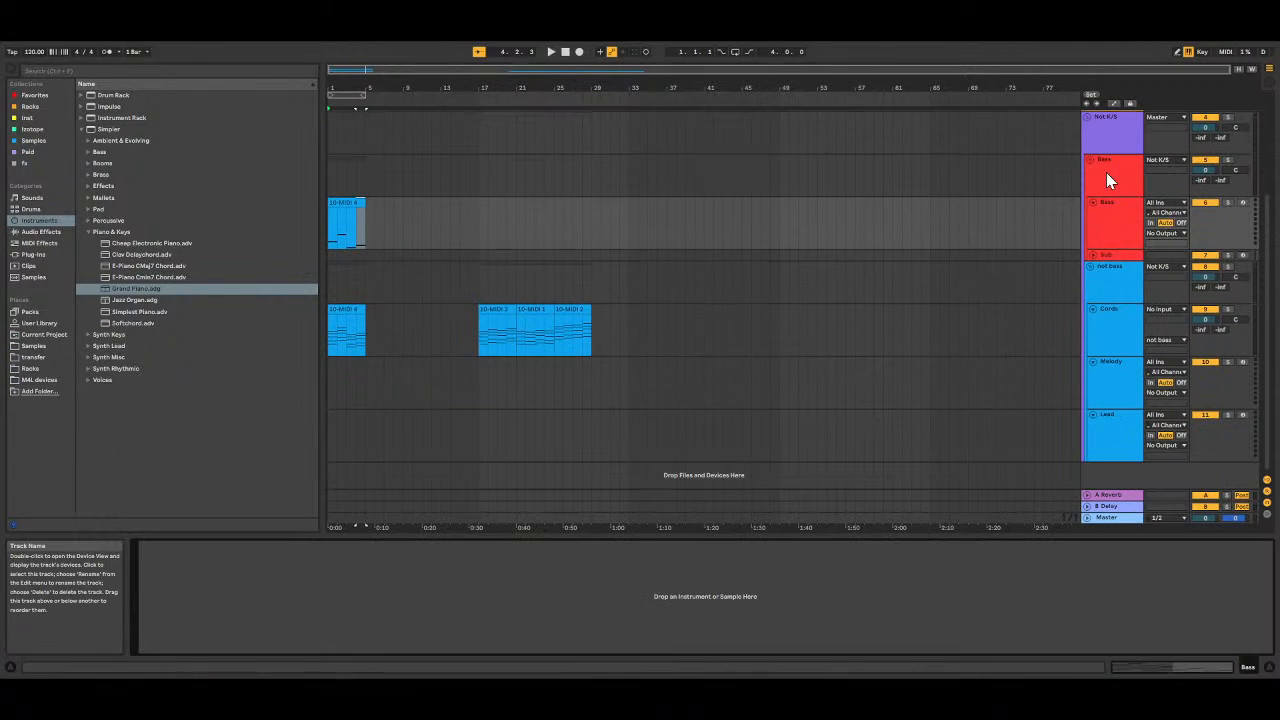
pyautogui.click(88, 232)
pyautogui.click(40, 221)
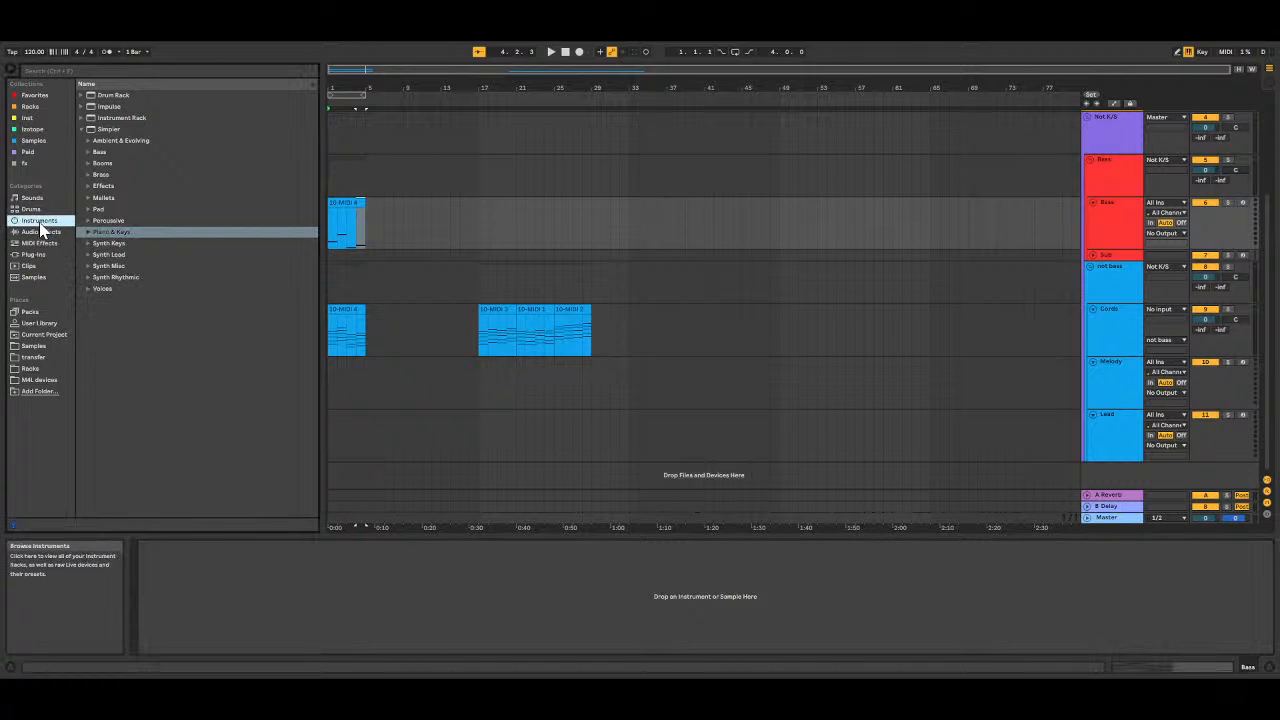
pyautogui.click(82, 128)
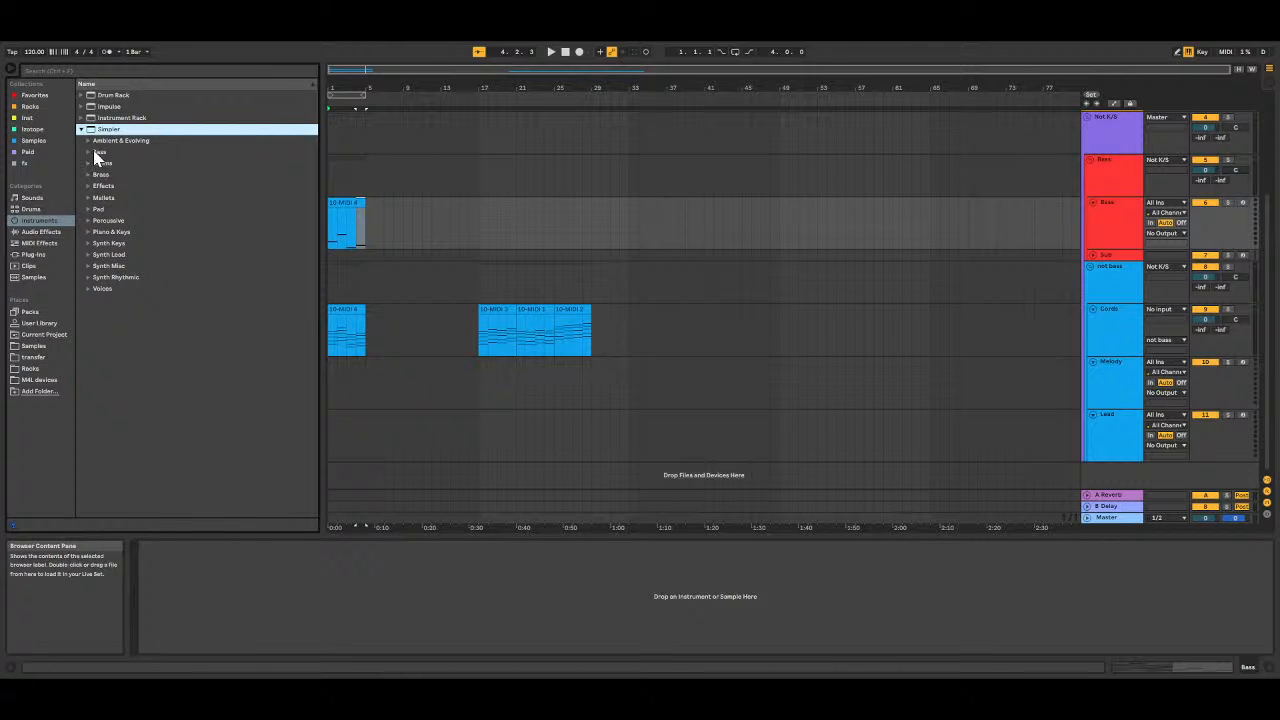
pyautogui.click(99, 152)
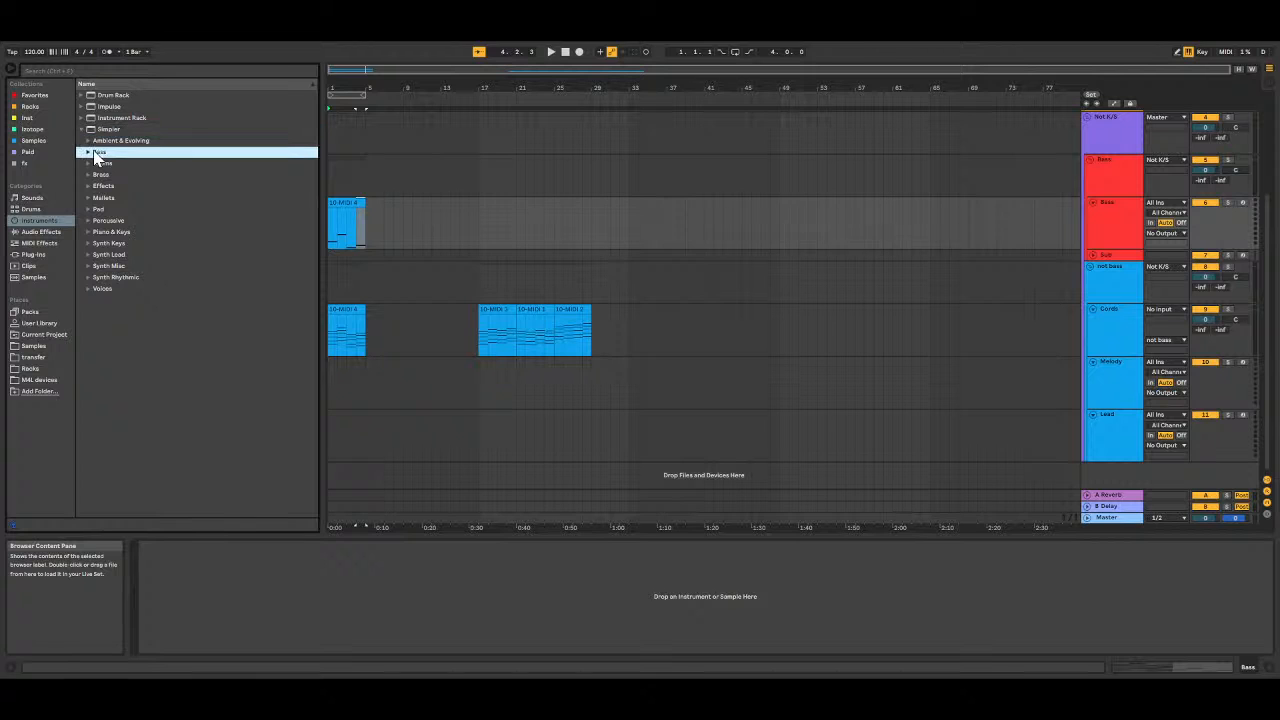
pyautogui.click(88, 152)
pyautogui.click(88, 152)
pyautogui.click(88, 152)
pyautogui.click(88, 152)
# Step: Load the Growing Binaural preset from Instrument Rack's Bass folder onto the Bass track
pyautogui.click(90, 118)
pyautogui.click(81, 118)
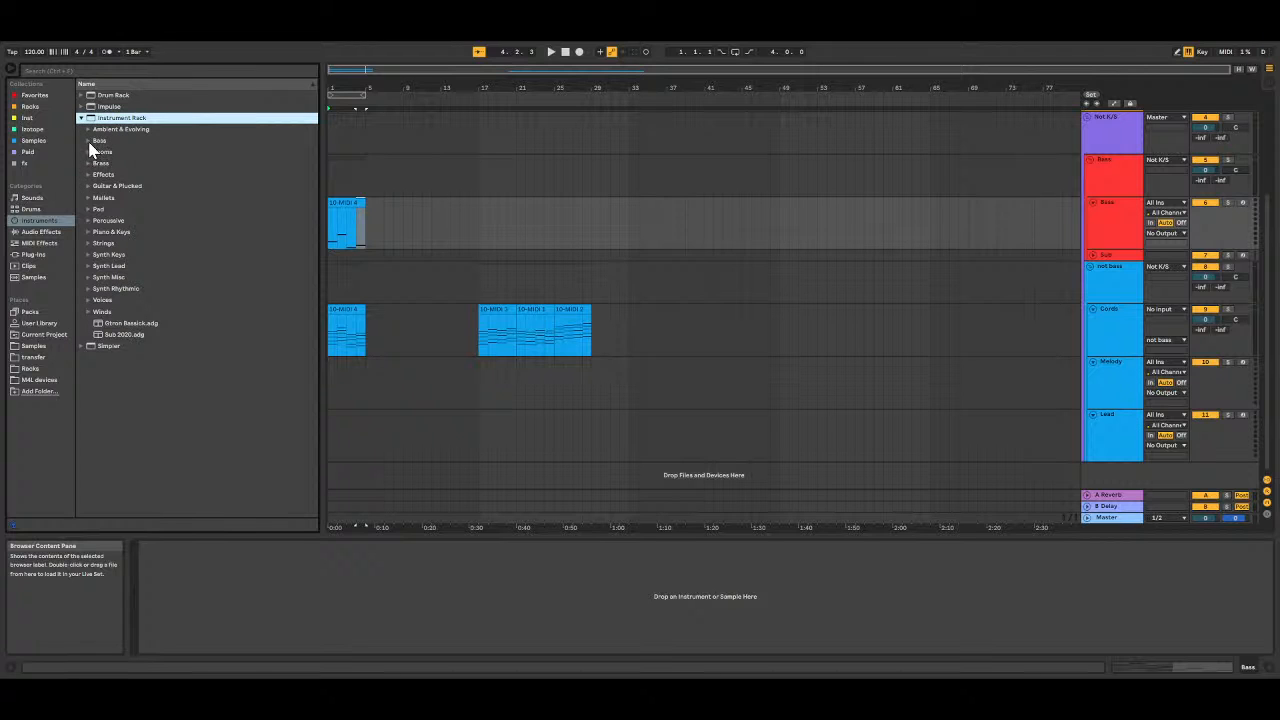
pyautogui.click(89, 142)
pyautogui.scroll(-3, 164, 332)
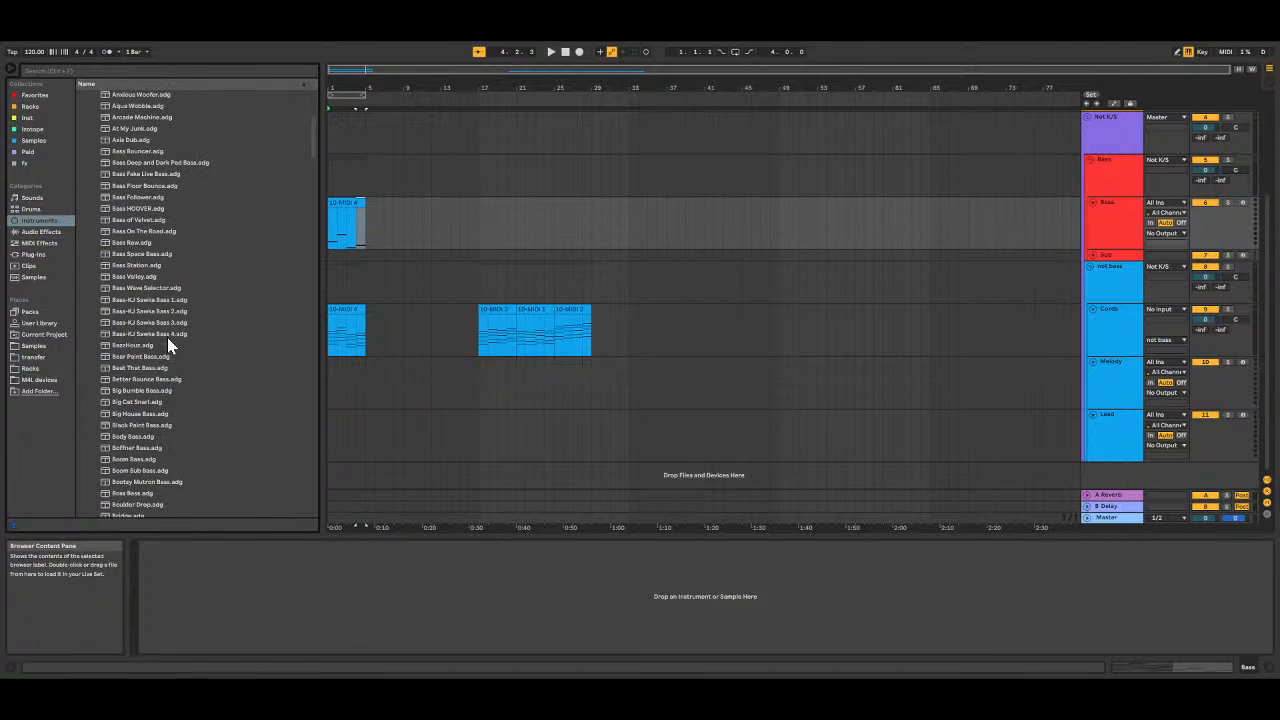
pyautogui.scroll(-12, 167, 337)
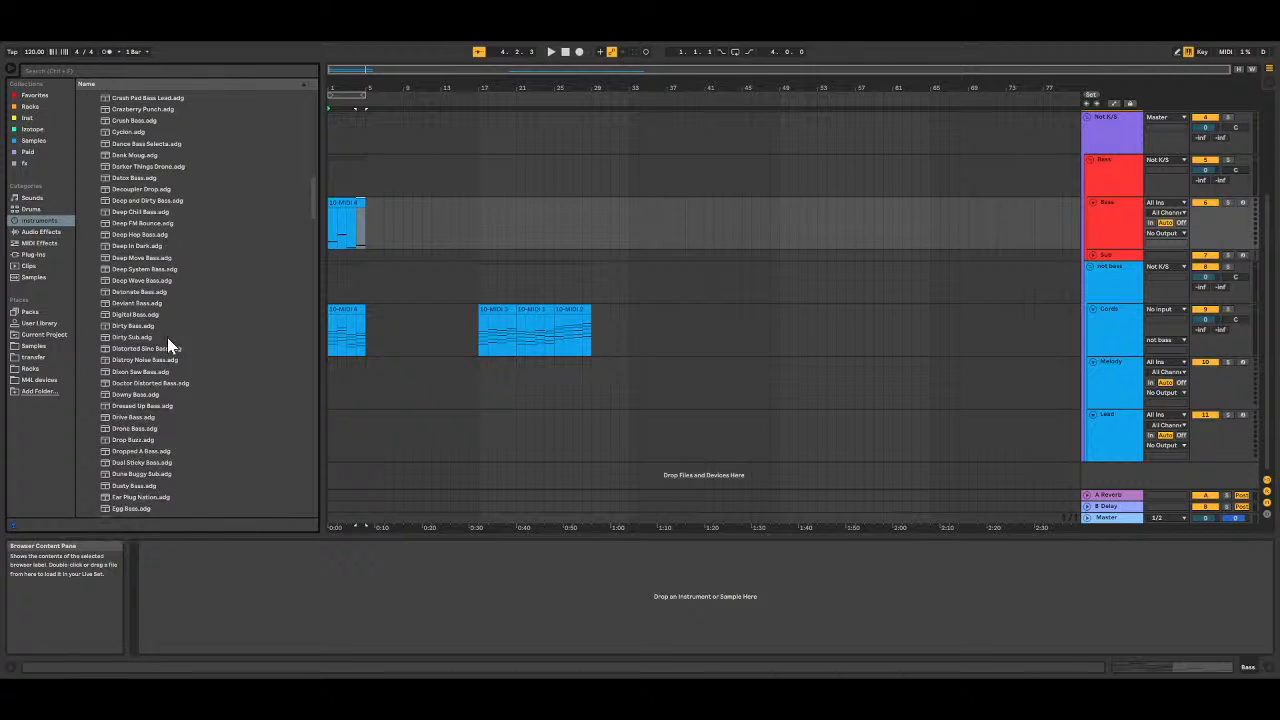
pyautogui.scroll(-12, 167, 337)
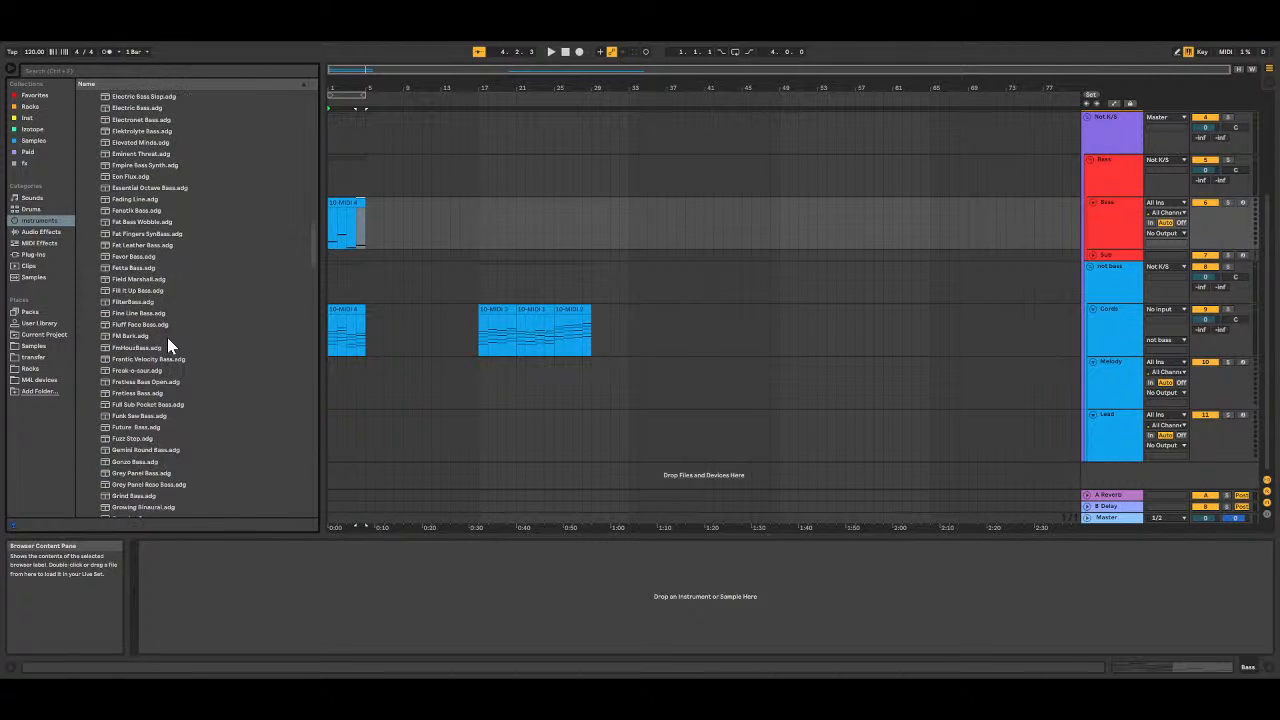
pyautogui.scroll(-5, 167, 337)
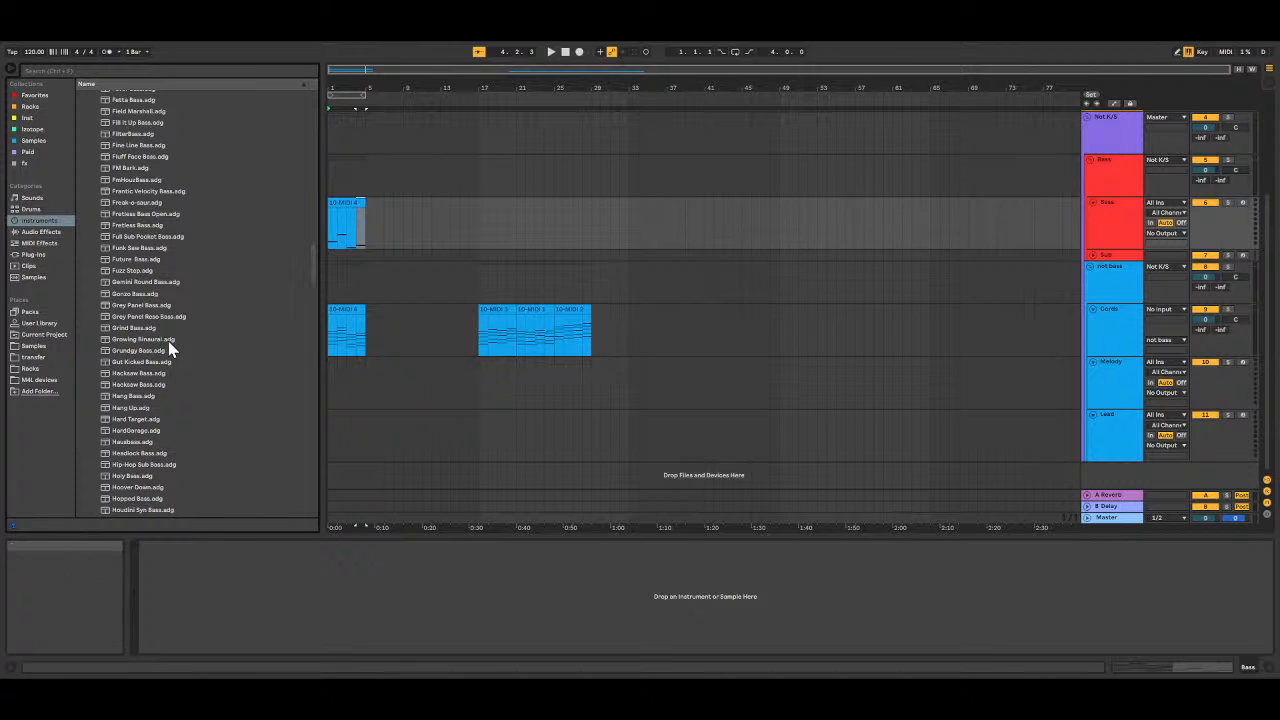
pyautogui.doubleClick(169, 341)
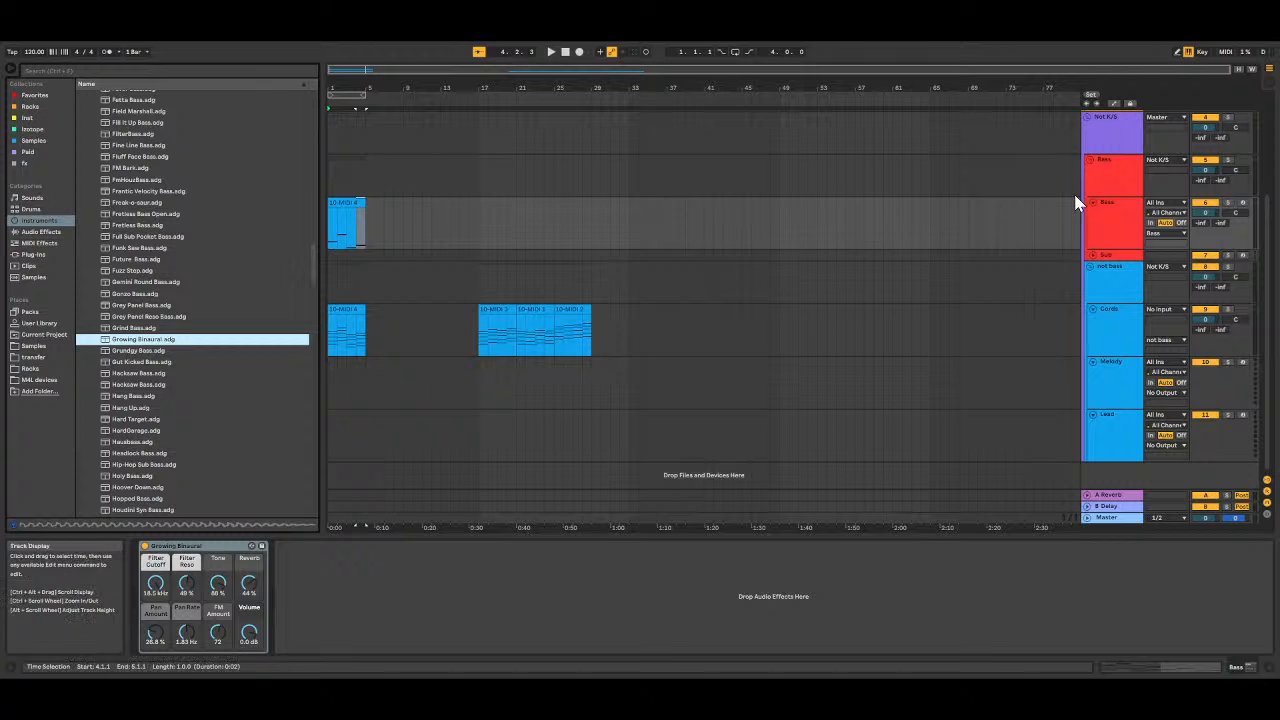
# Step: Play the bass line together with the chords and deactivate the Cords track
pyautogui.click(1107, 228)
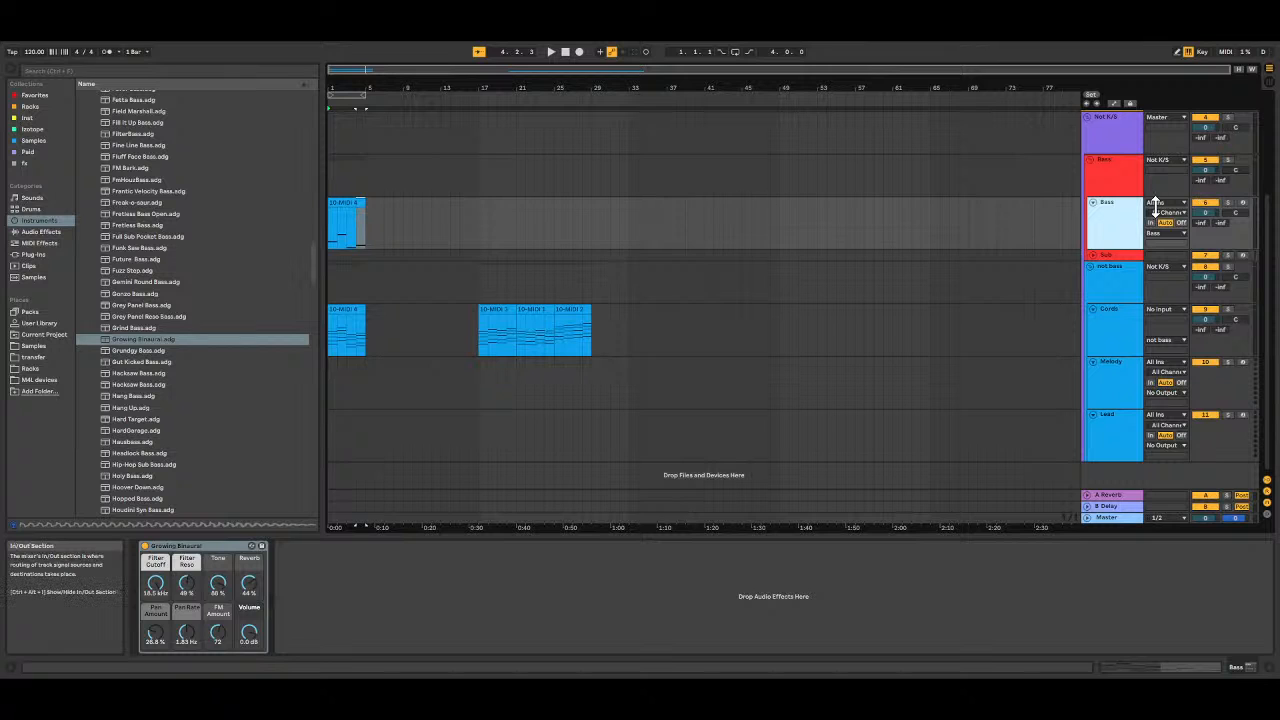
pyautogui.press('space')
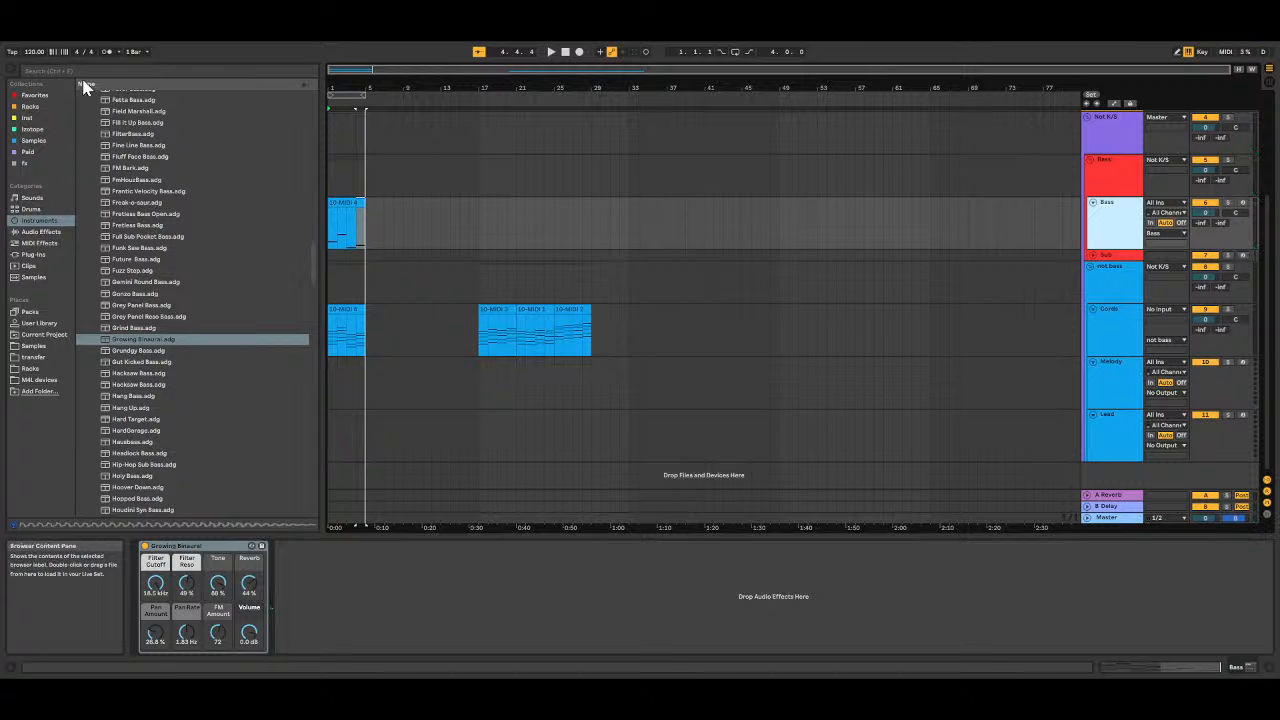
pyautogui.press('space')
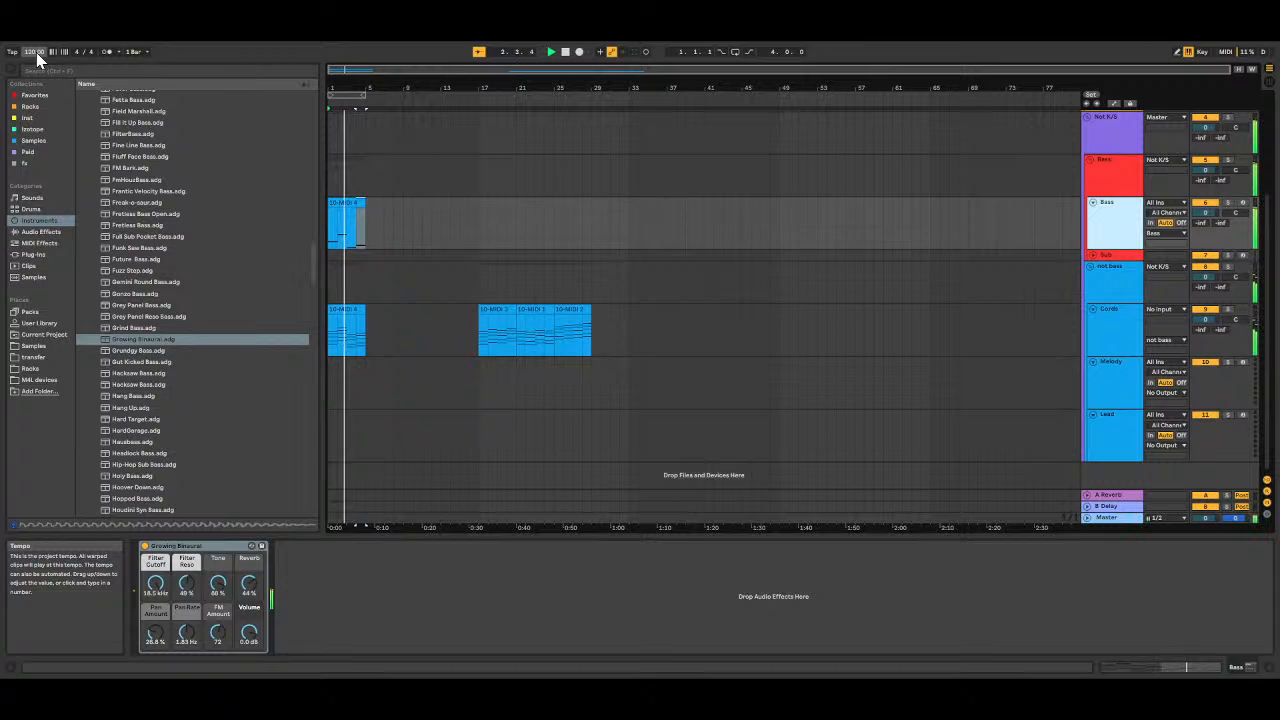
pyautogui.click(1199, 309)
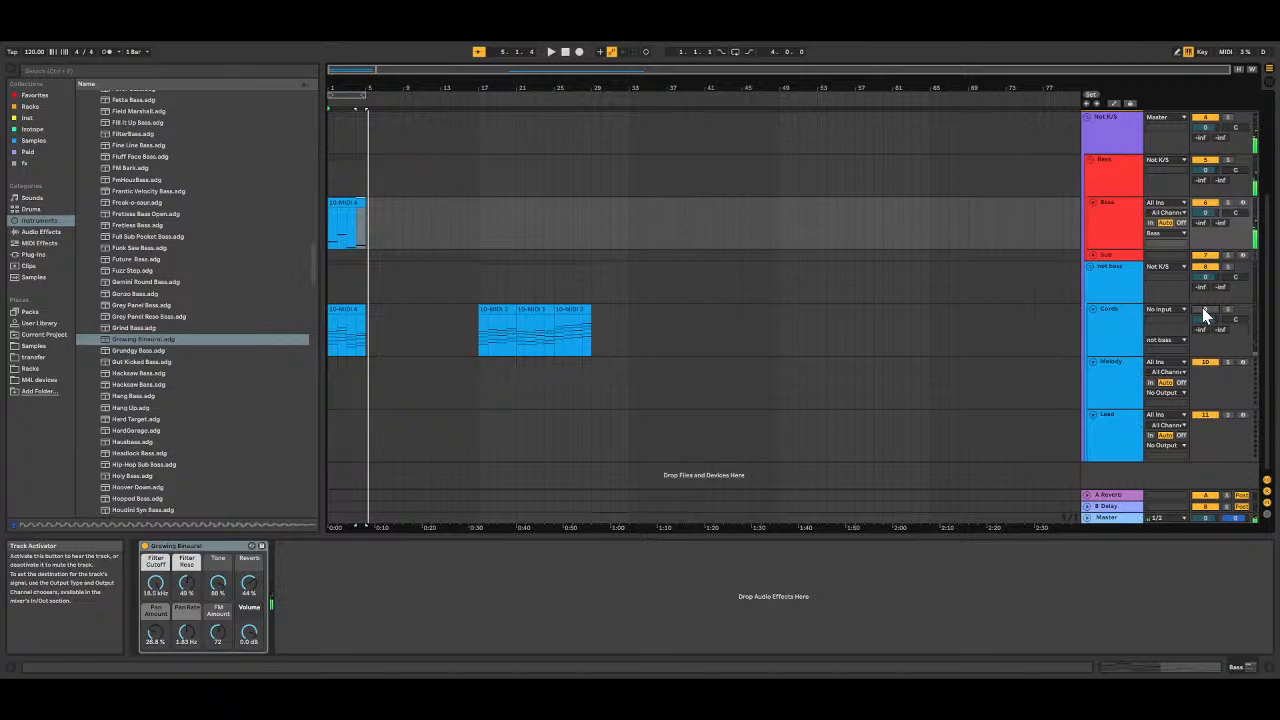
# Step: Duplicate the four-bar clip at the start of the Bass track and of the Cords track into bars 5 to 8
pyautogui.click(345, 203)
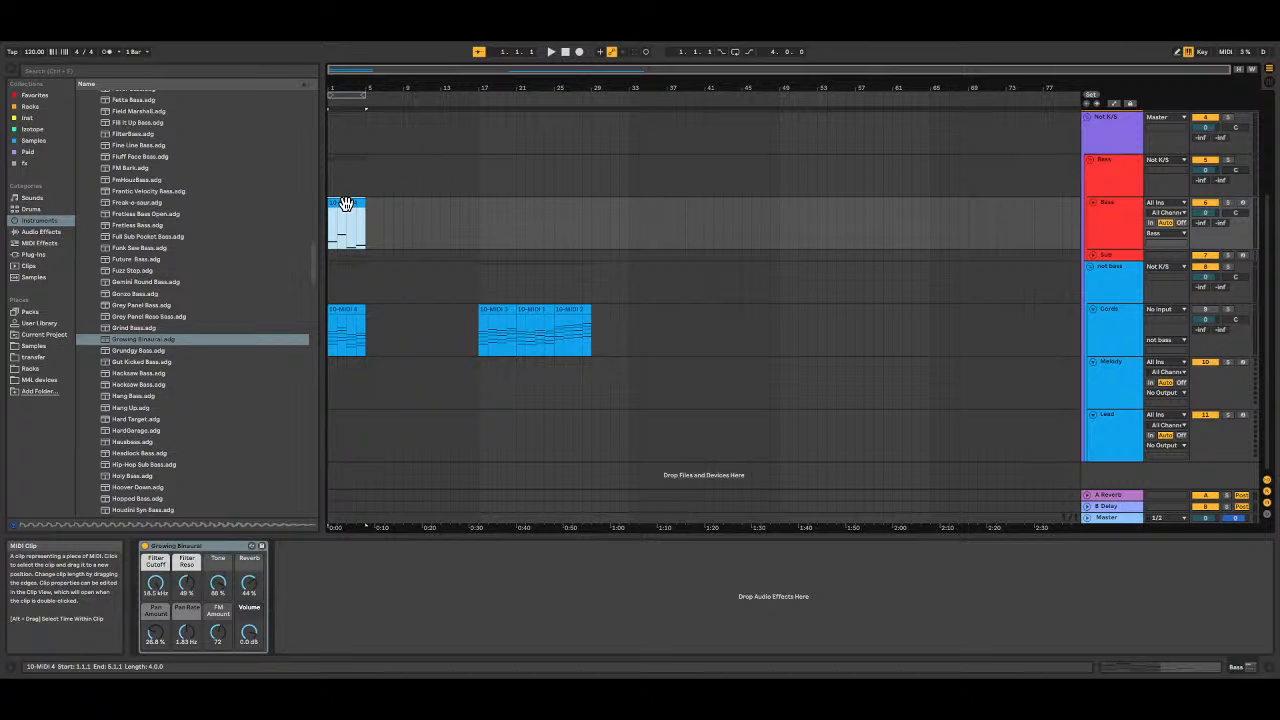
pyautogui.hotkey('ctrl', 'd')
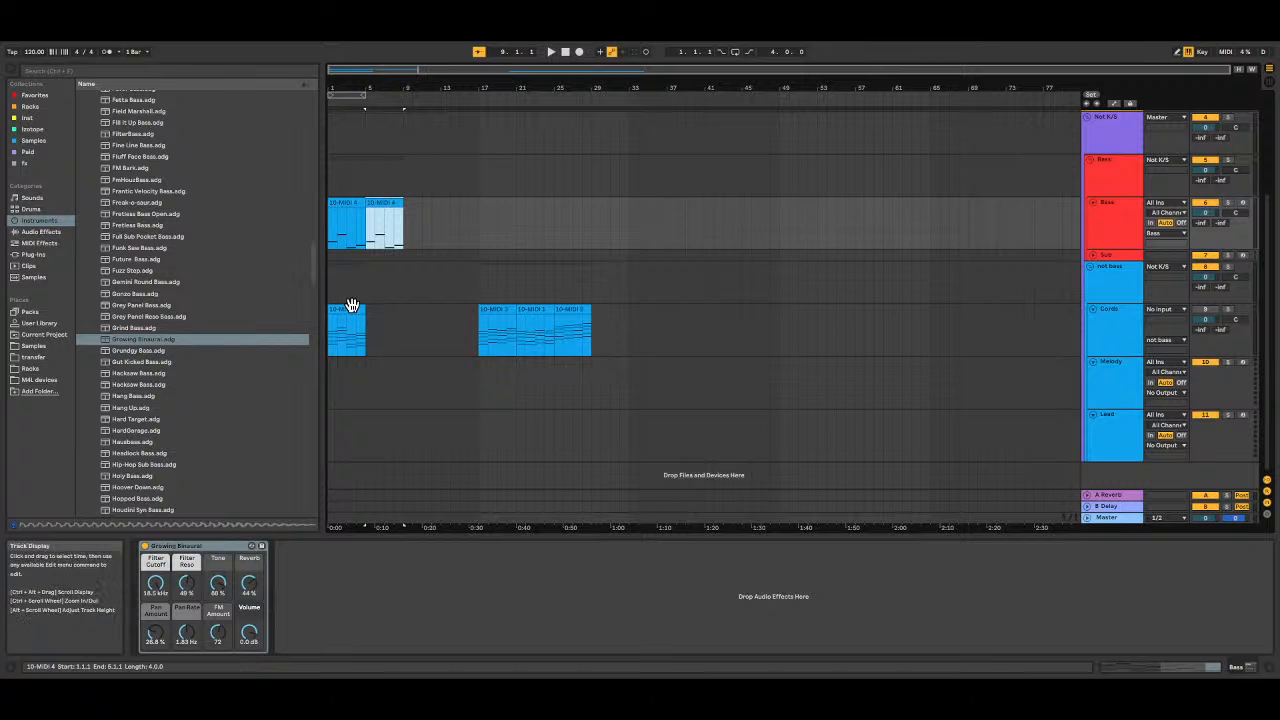
pyautogui.click(351, 307)
pyautogui.hotkey('ctrl', 'd')
# Step: Set the arrangement loop to the first eight bars, spanning both clips on the Bass and Cords tracks
pyautogui.click(384, 203)
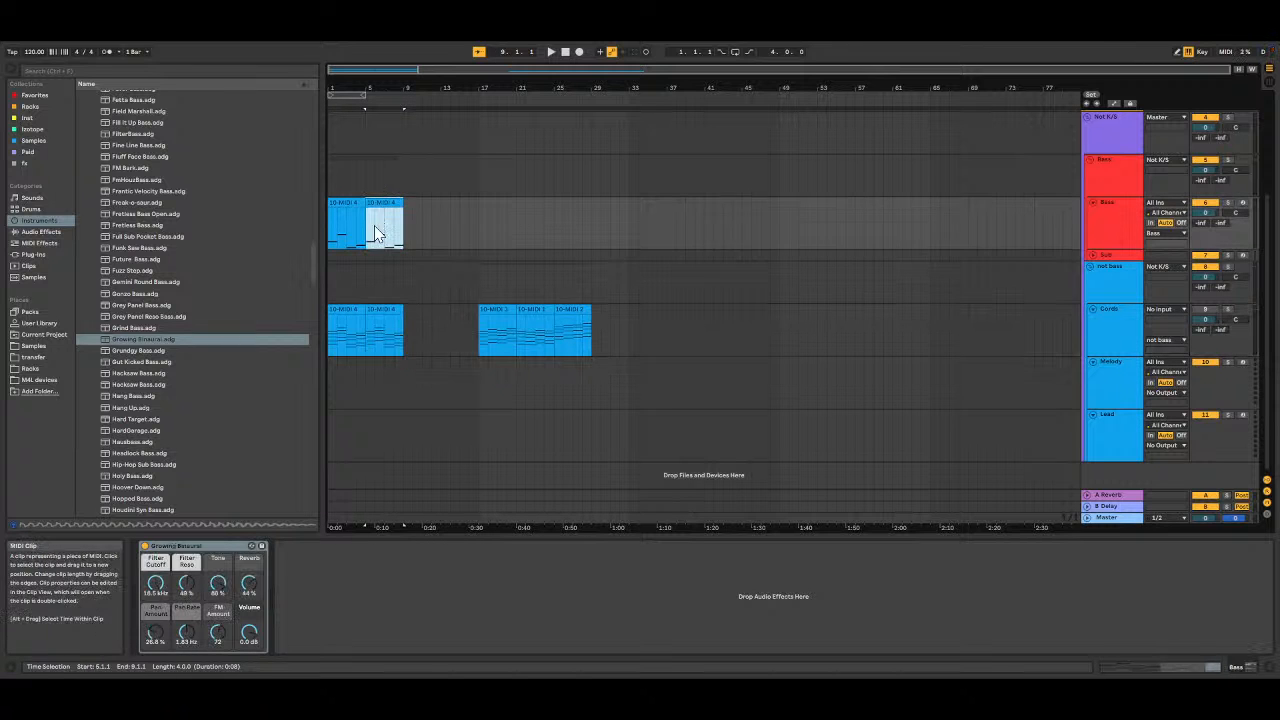
pyautogui.keyDown('shift'); pyautogui.click(346, 310); pyautogui.keyUp('shift')
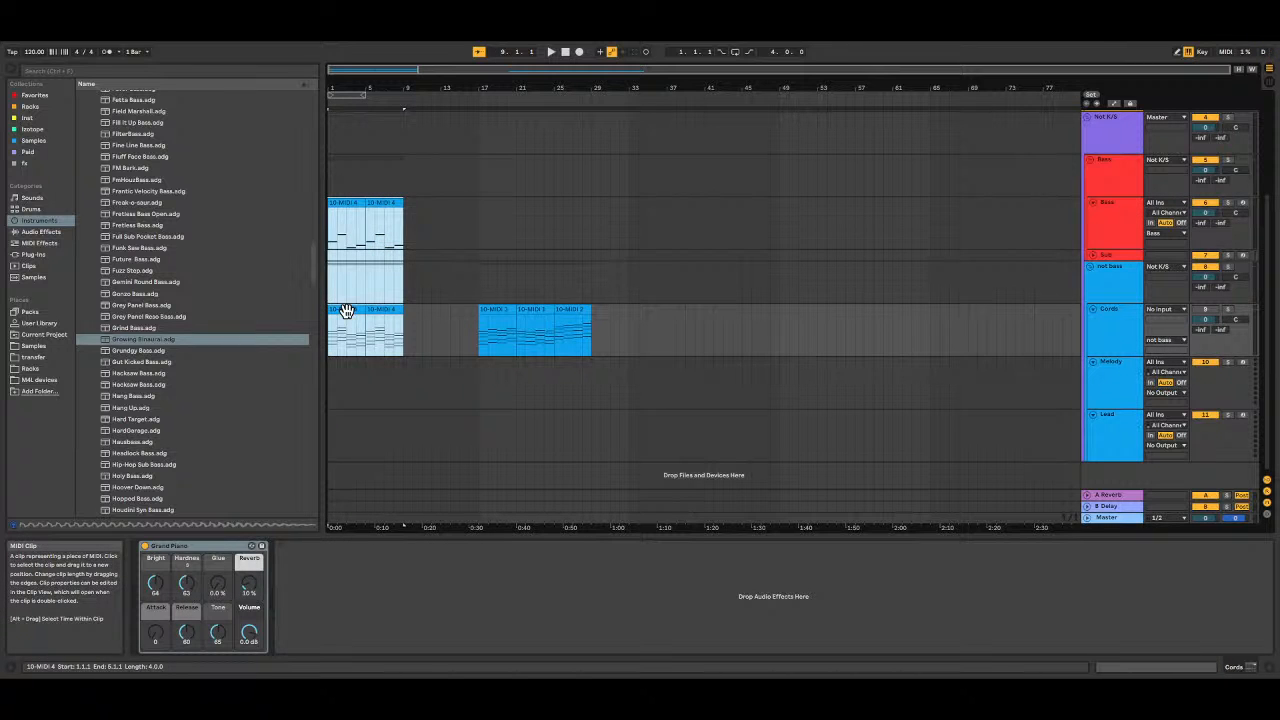
pyautogui.hotkey('ctrl', 'l')
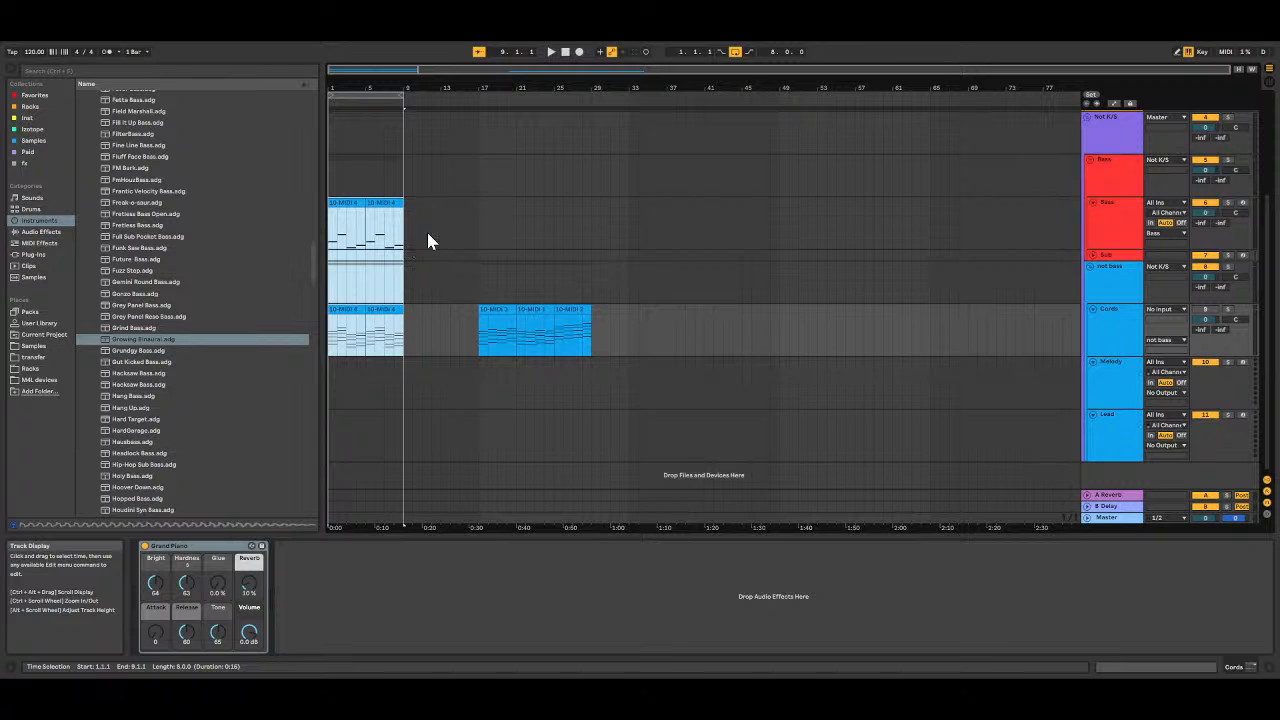
# Step: Show the Kick track's Drum Rack and search the browser's Instruments category for "kick"
pyautogui.scroll(5, 427, 243)
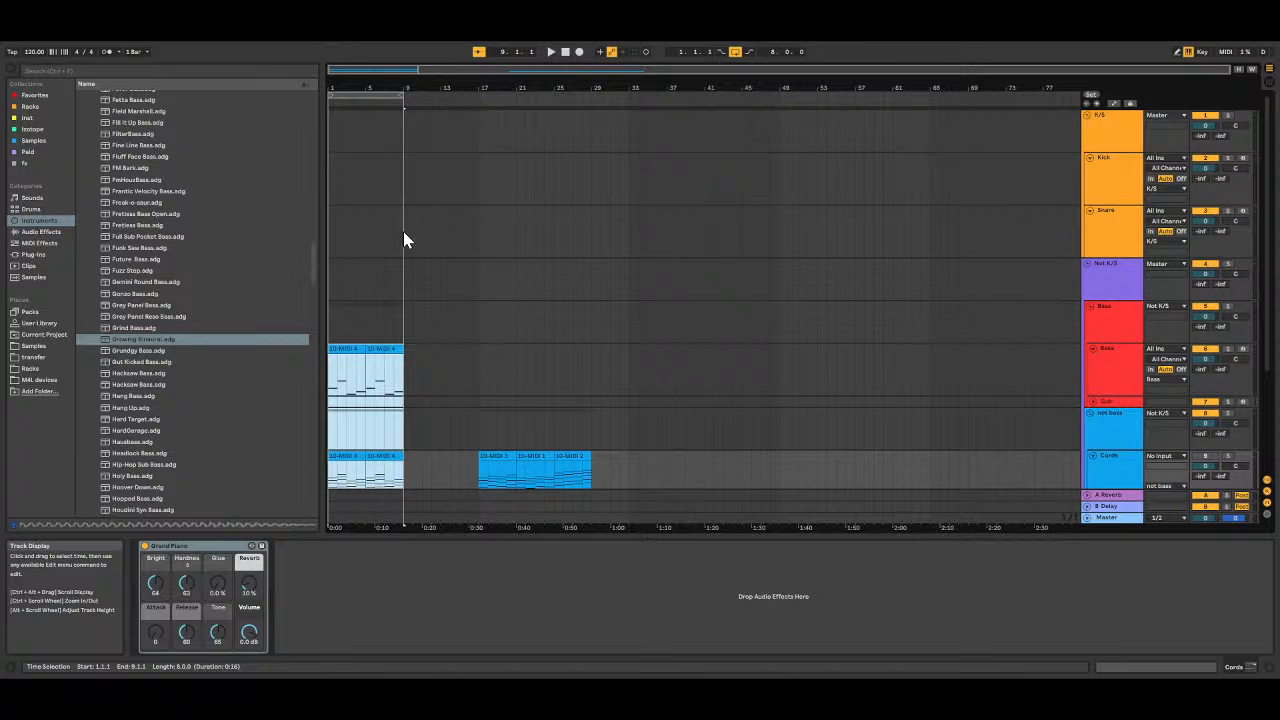
pyautogui.click(1107, 178)
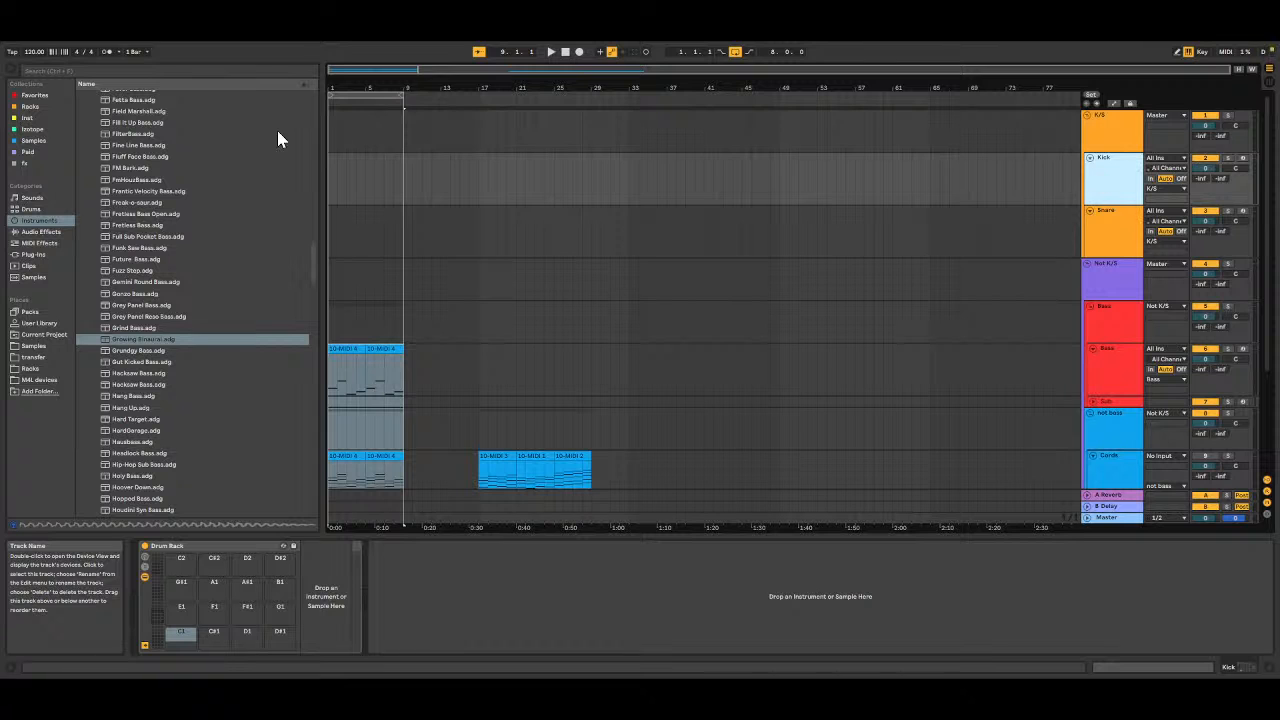
pyautogui.click(35, 221)
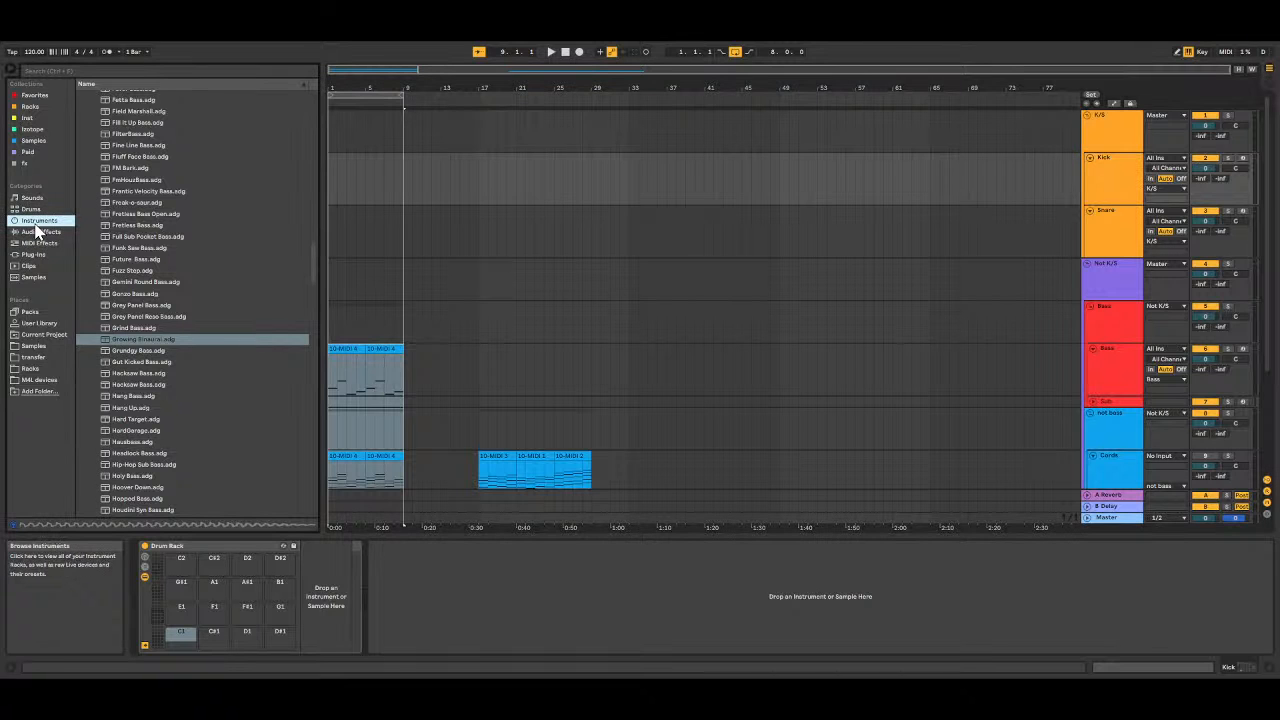
pyautogui.scroll(7, 140, 208)
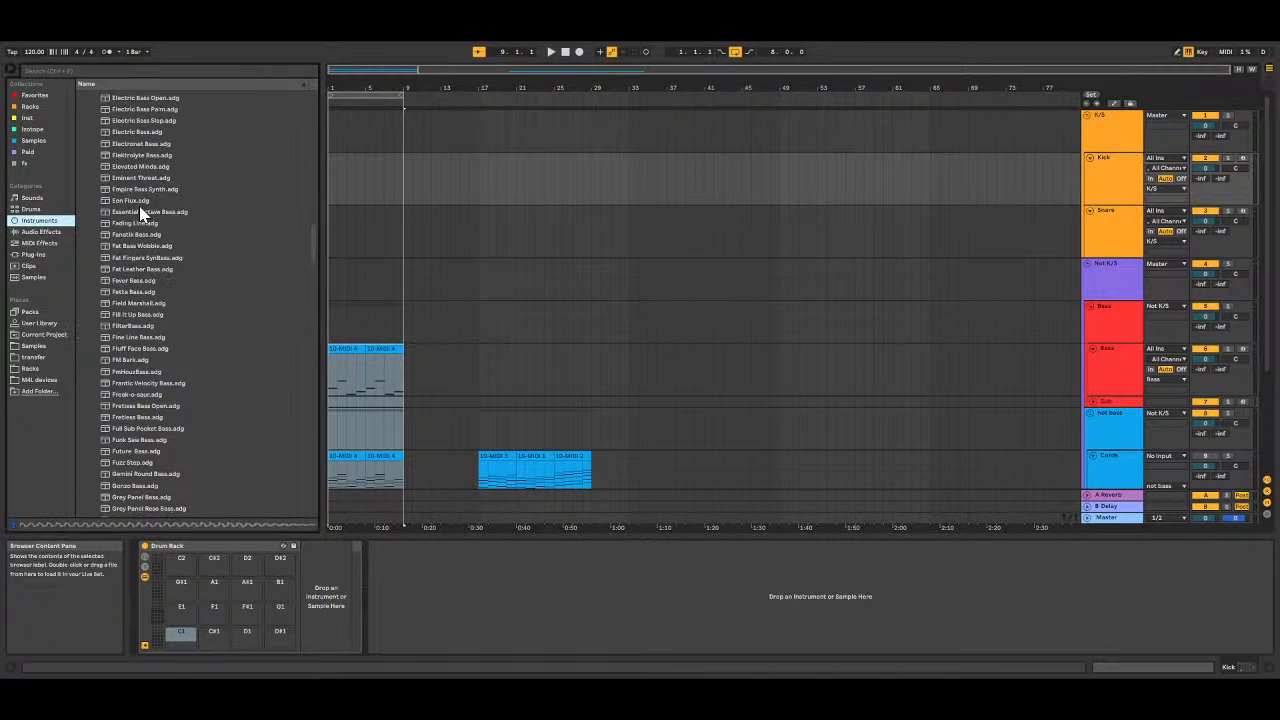
pyautogui.click(131, 72)
pyautogui.write('kick')
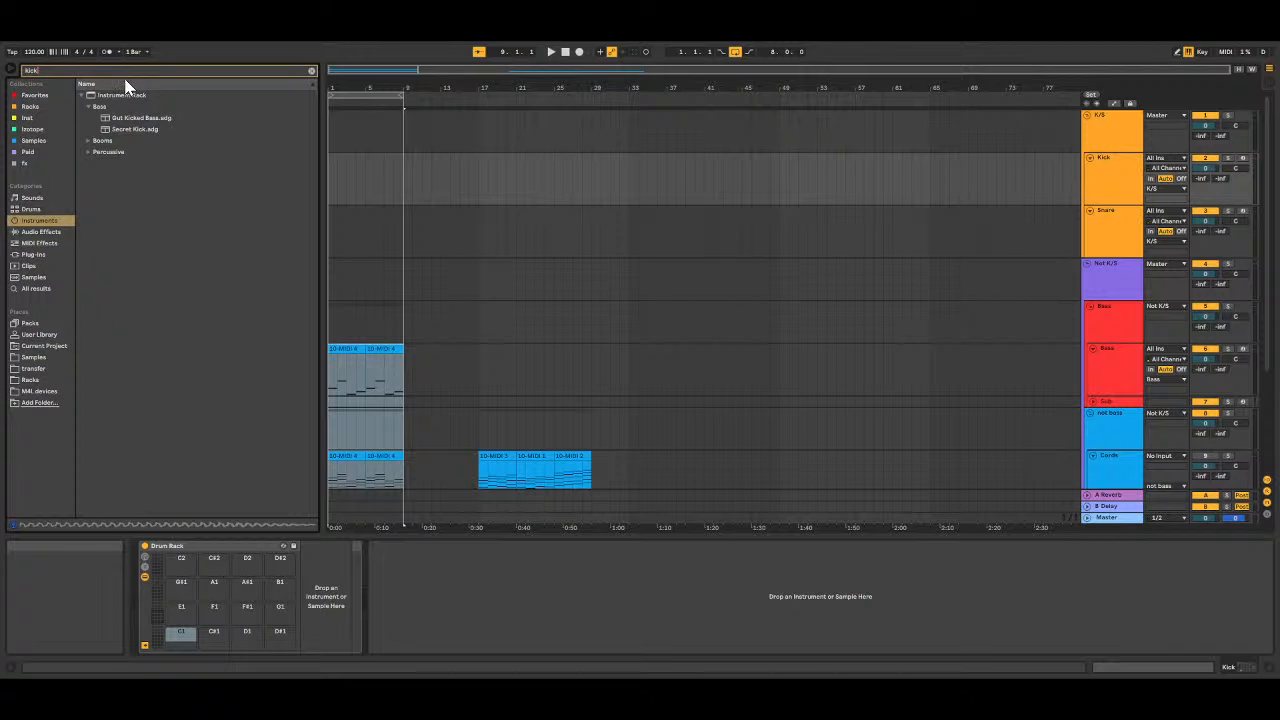
# Step: Preview the Gut Kicked Bass, Secret Kick and Command Boom Kick presets in Instrument Rack's Bass and Booms folders
pyautogui.click(132, 119)
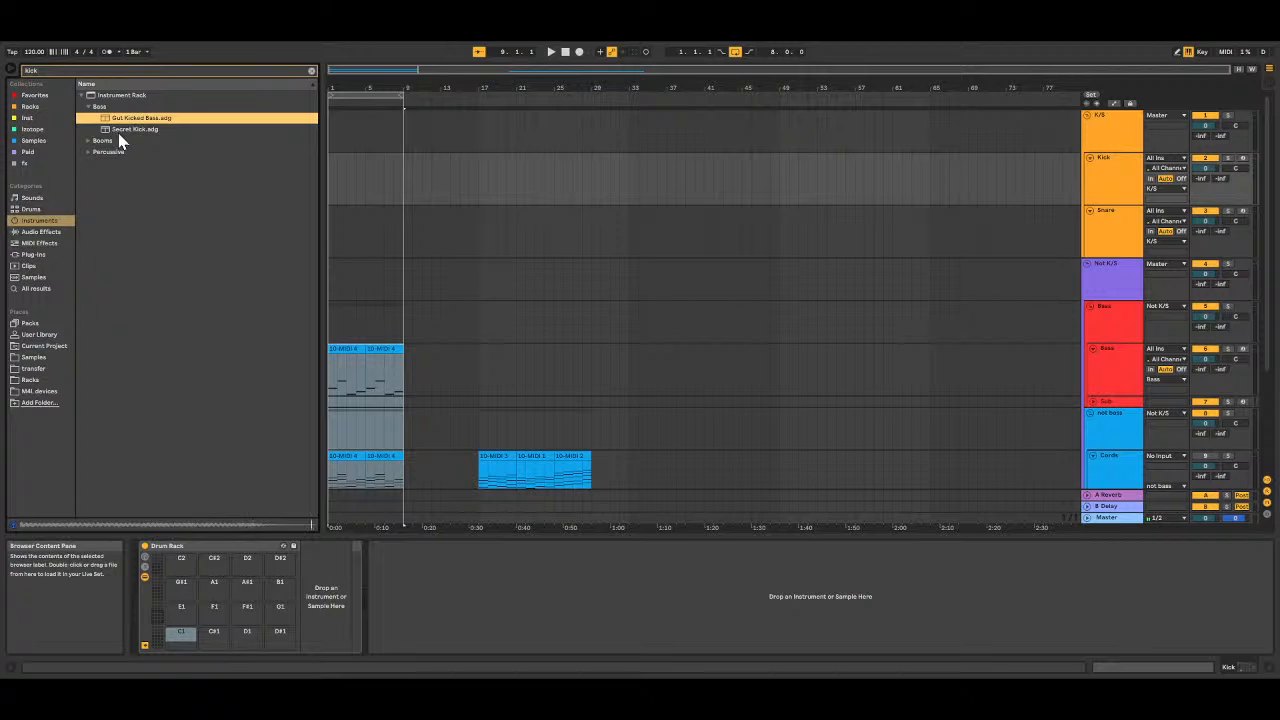
pyautogui.click(119, 131)
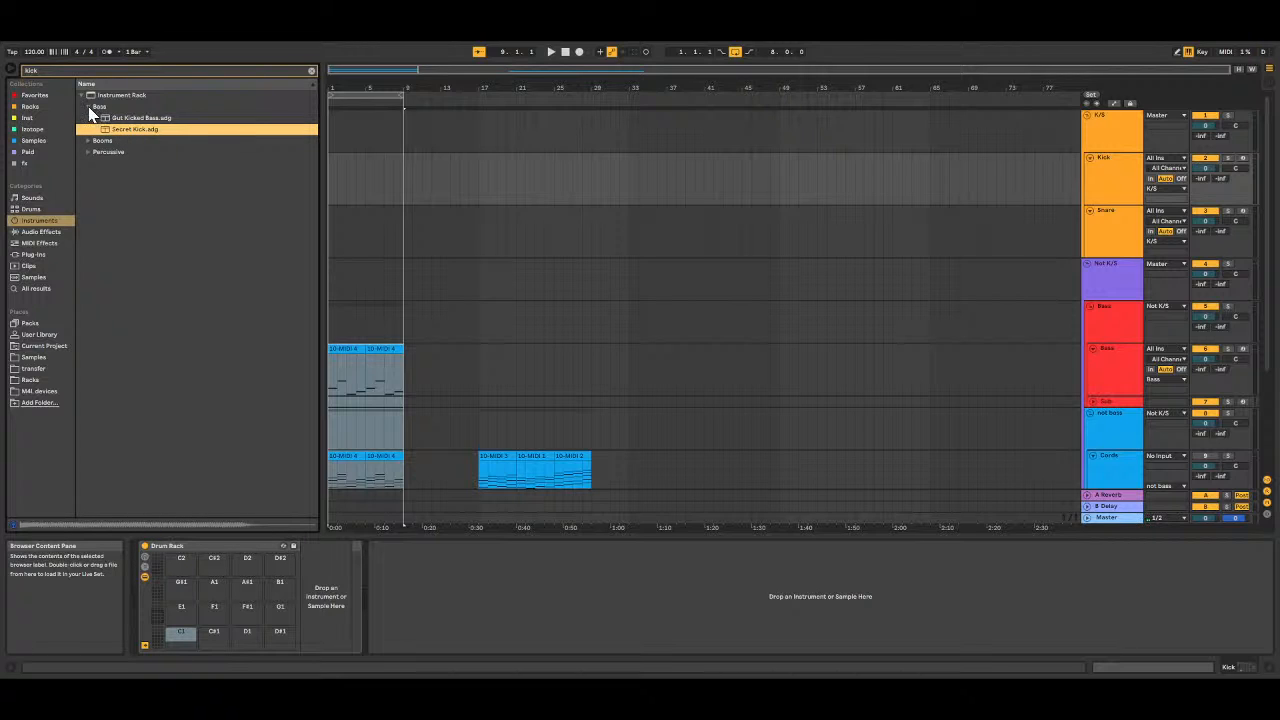
pyautogui.click(89, 106)
pyautogui.click(86, 119)
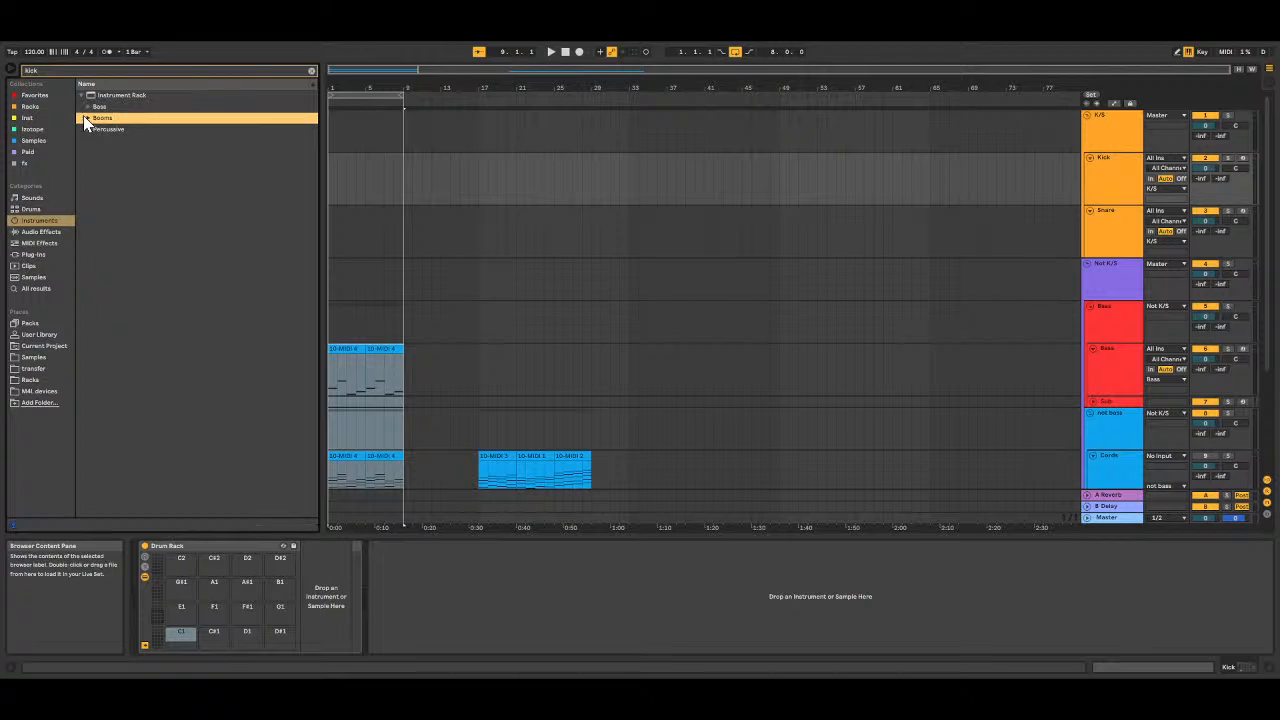
pyautogui.click(89, 118)
pyautogui.click(103, 131)
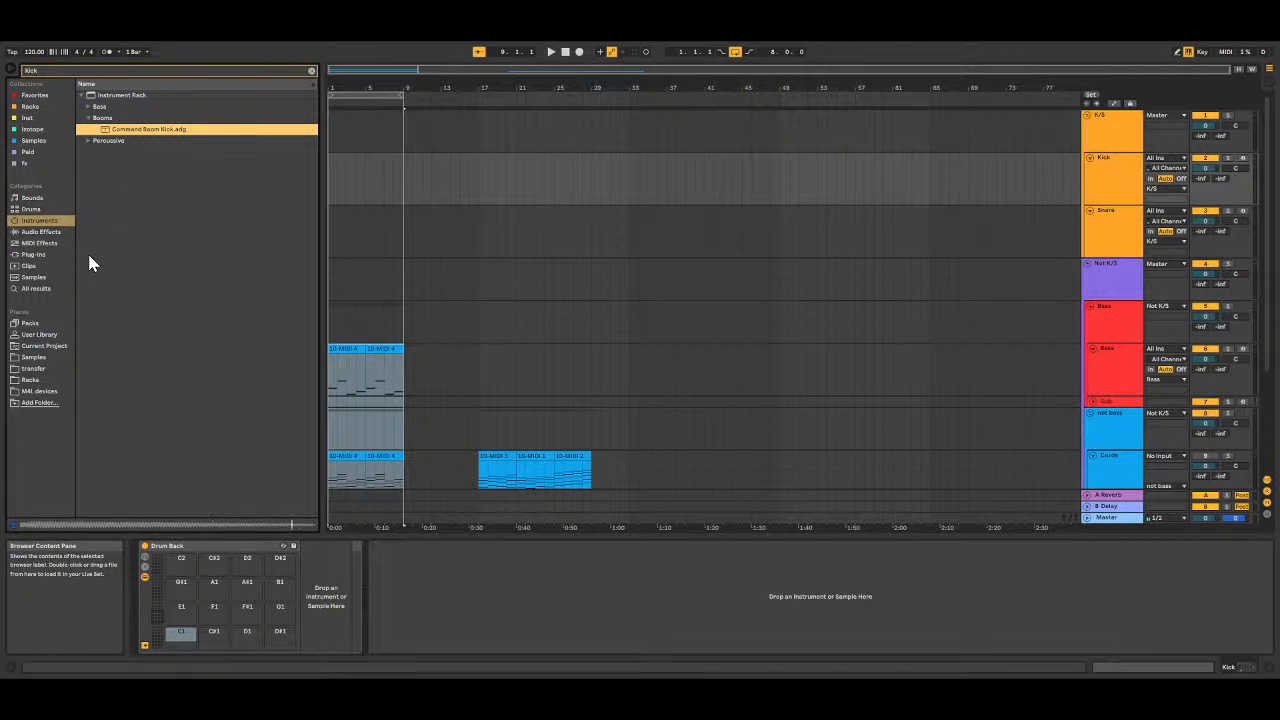
# Step: Play the arrangement briefly and preview the kick presets in the Percussive folder, including Drums Dirty Kick, Low Dirty Kick and Synthetic Kick Bass Trap
pyautogui.click(87, 140)
pyautogui.press('space')
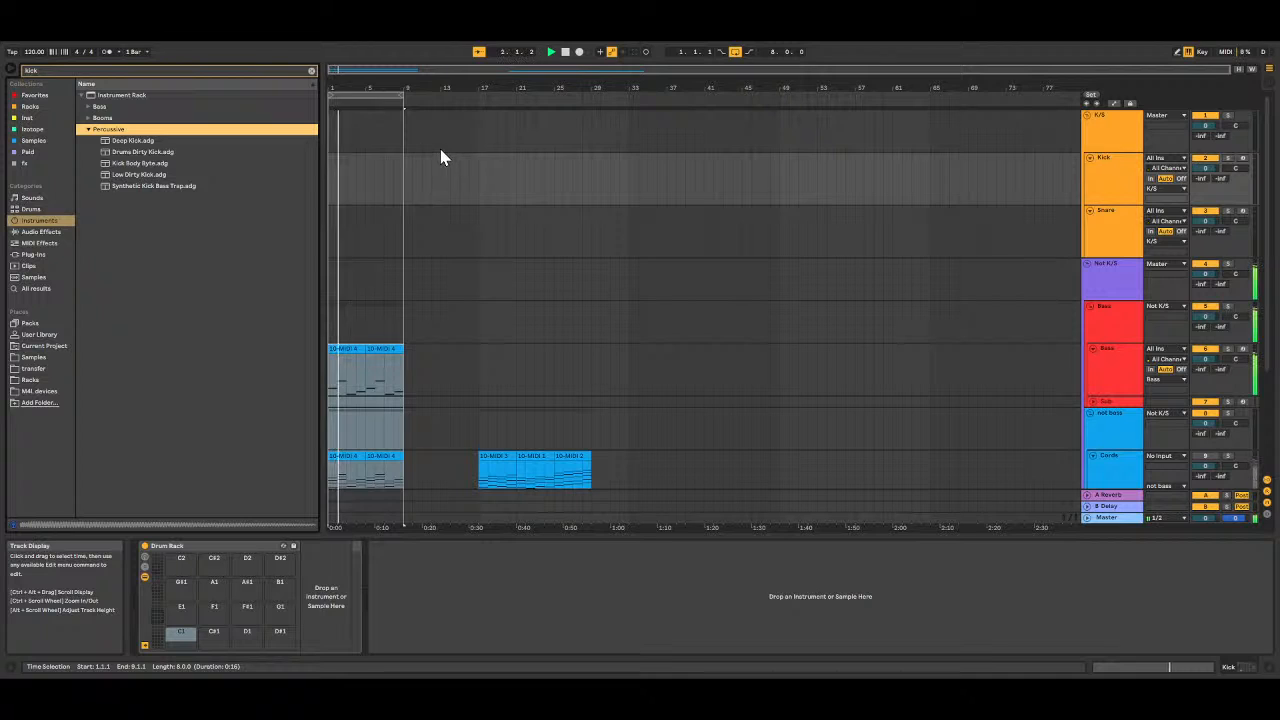
pyautogui.press('space')
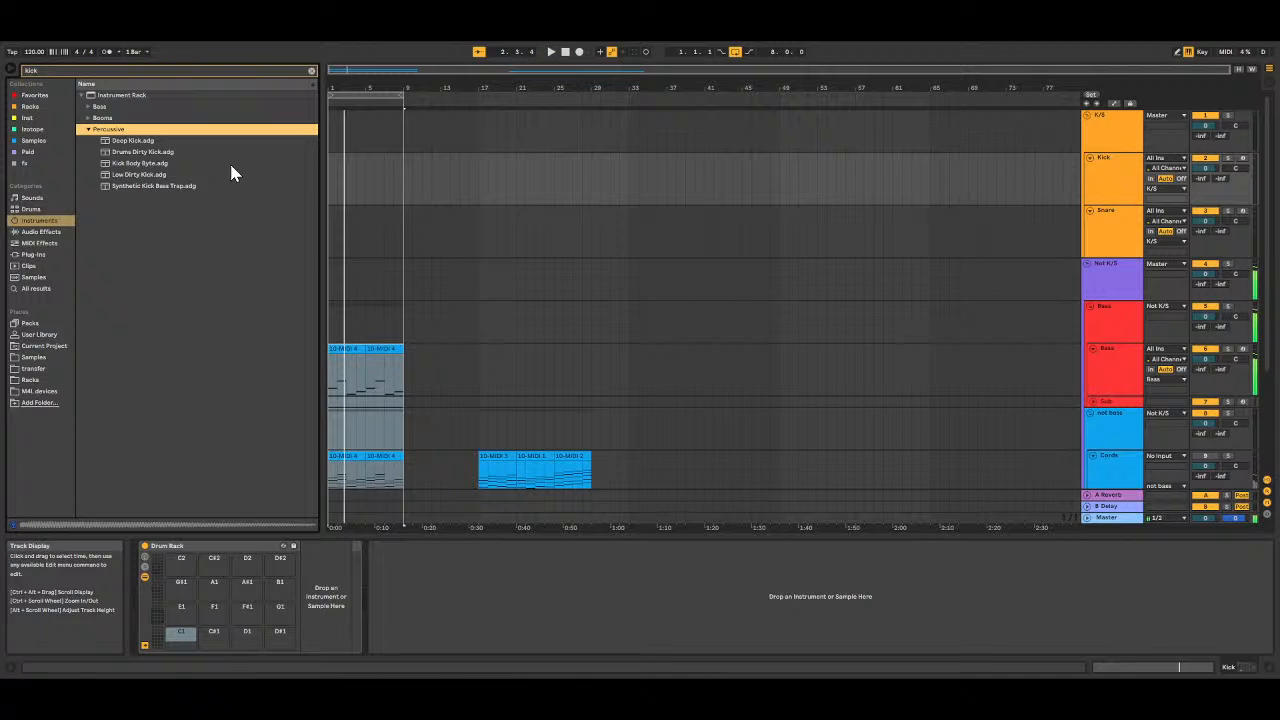
pyautogui.click(140, 141)
pyautogui.press('Down')
pyautogui.press('Down')
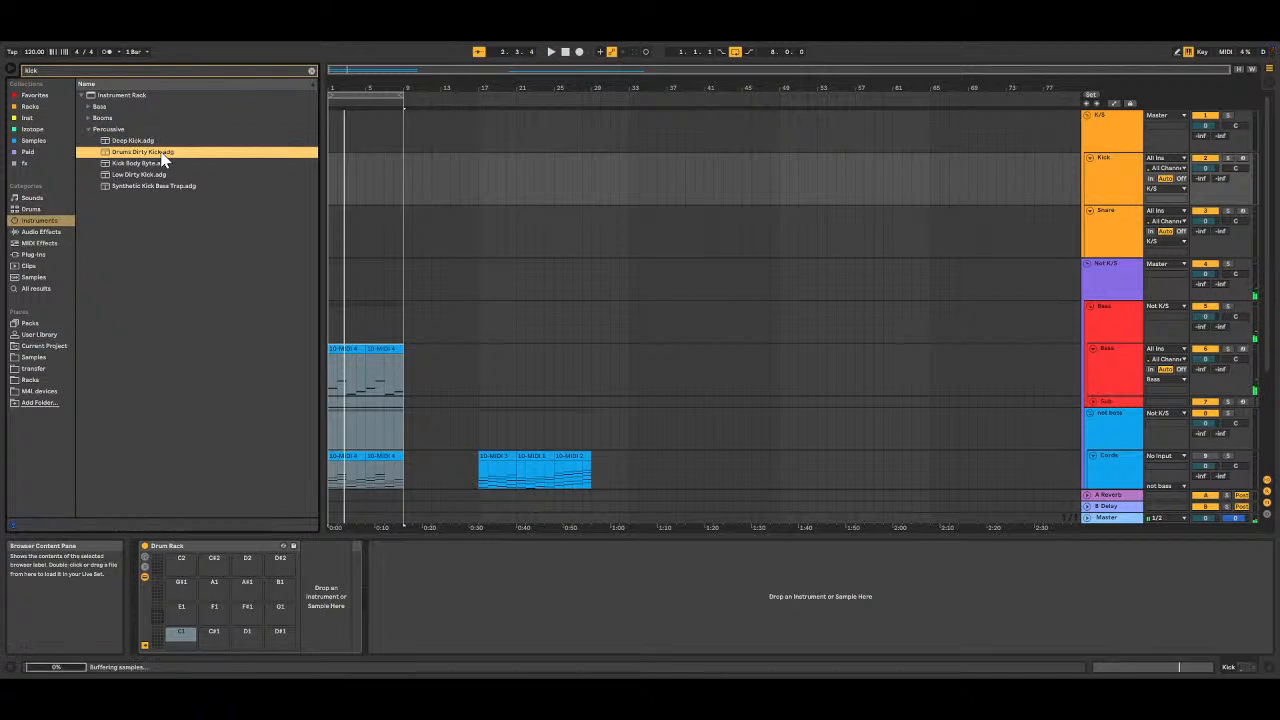
pyautogui.click(158, 176)
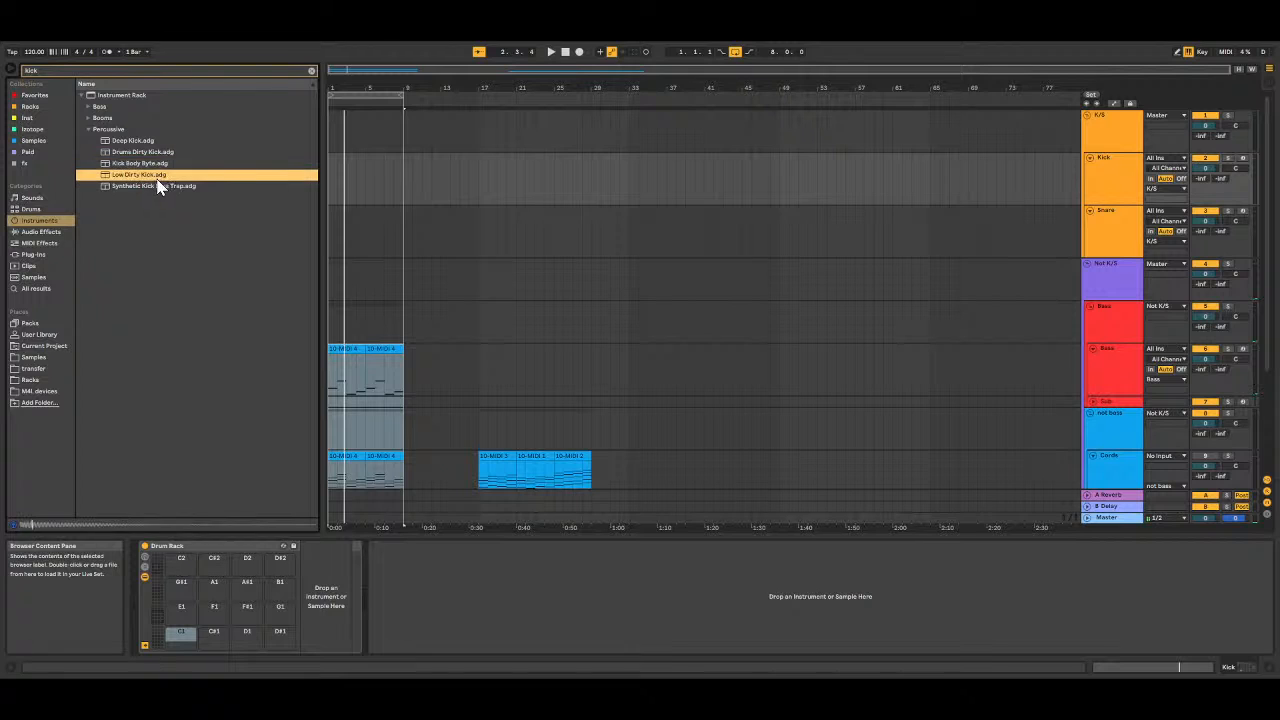
pyautogui.click(165, 187)
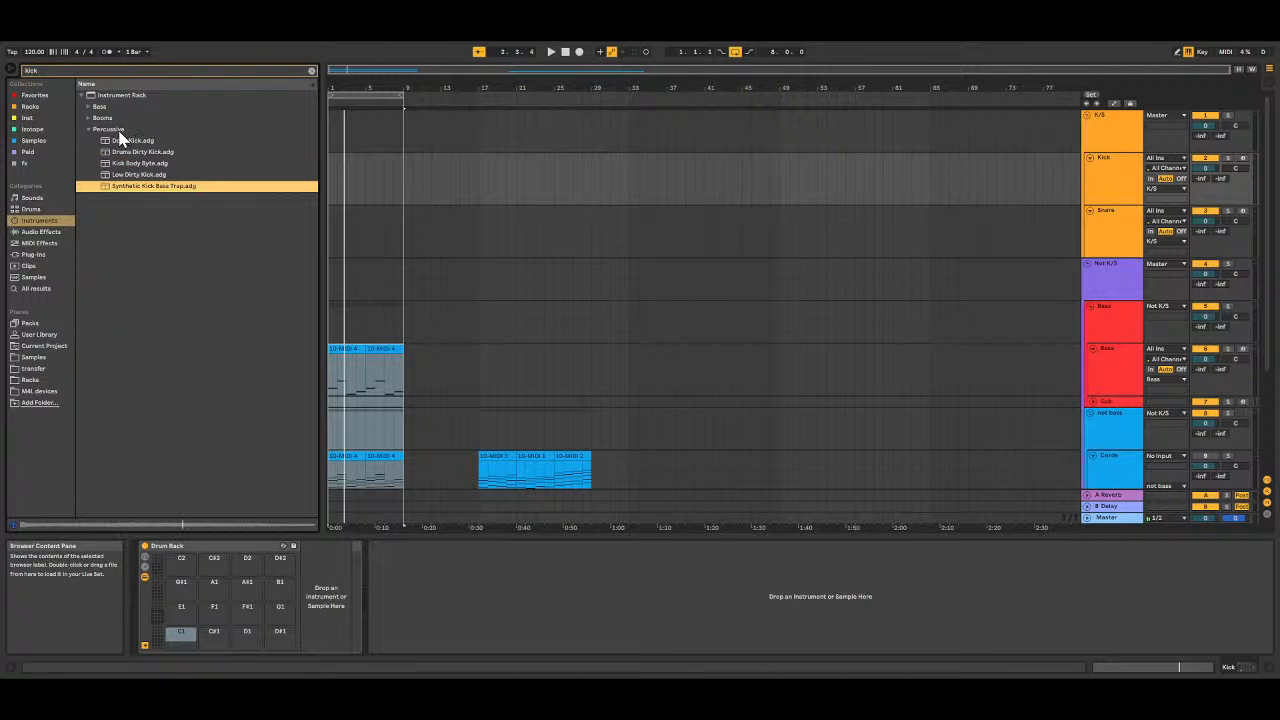
# Step: Collapse the Percussive folder and preview the Command Boom Kick preset in the Booms folder again
pyautogui.click(88, 129)
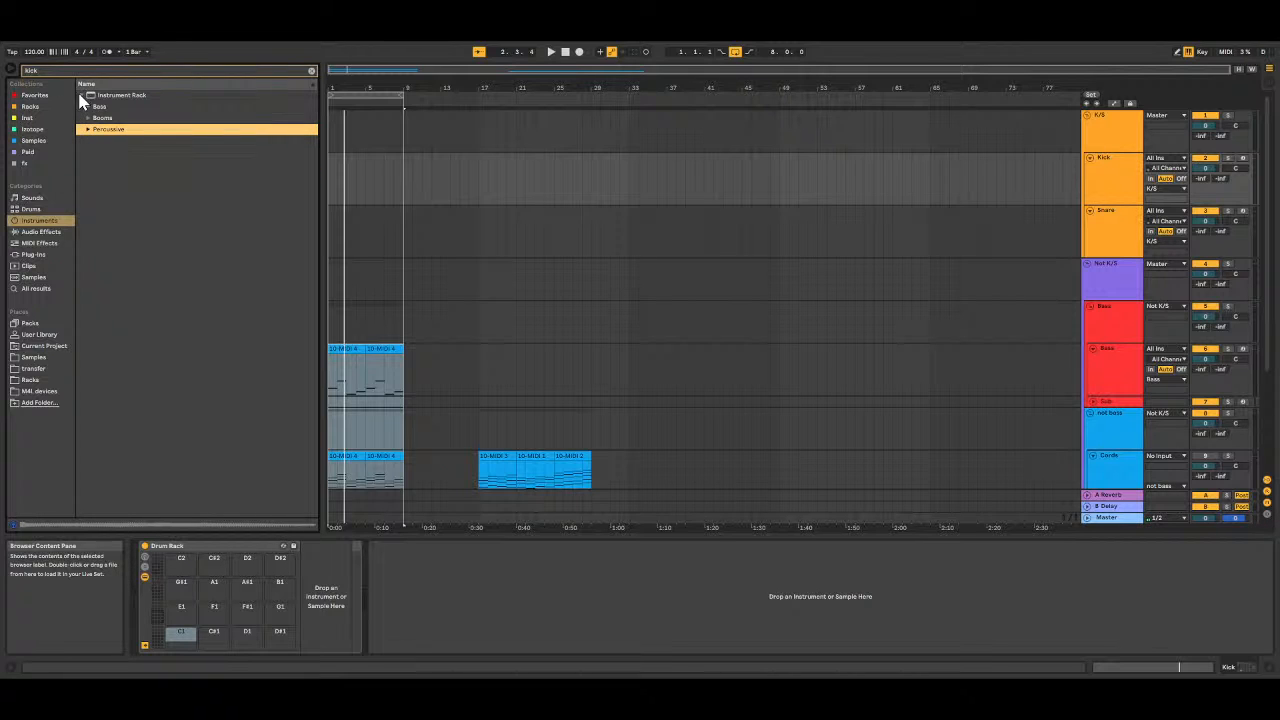
pyautogui.click(81, 95)
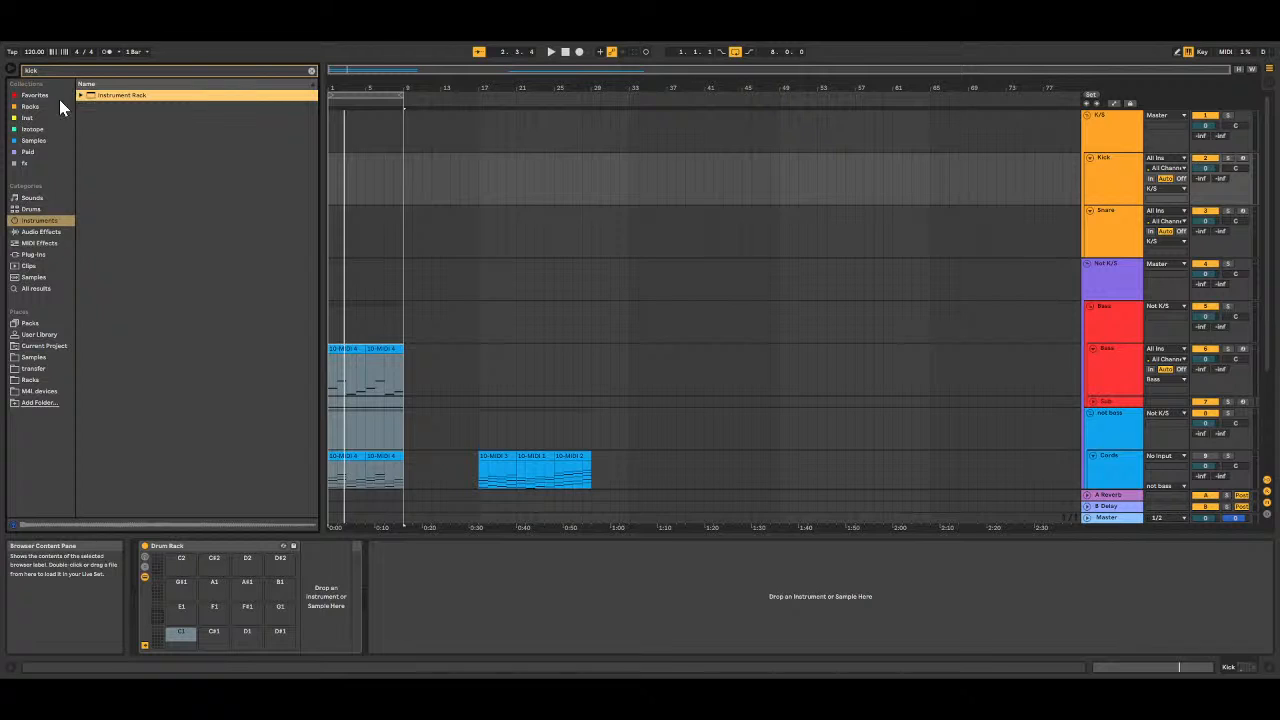
pyautogui.click(81, 95)
pyautogui.click(88, 118)
pyautogui.click(102, 128)
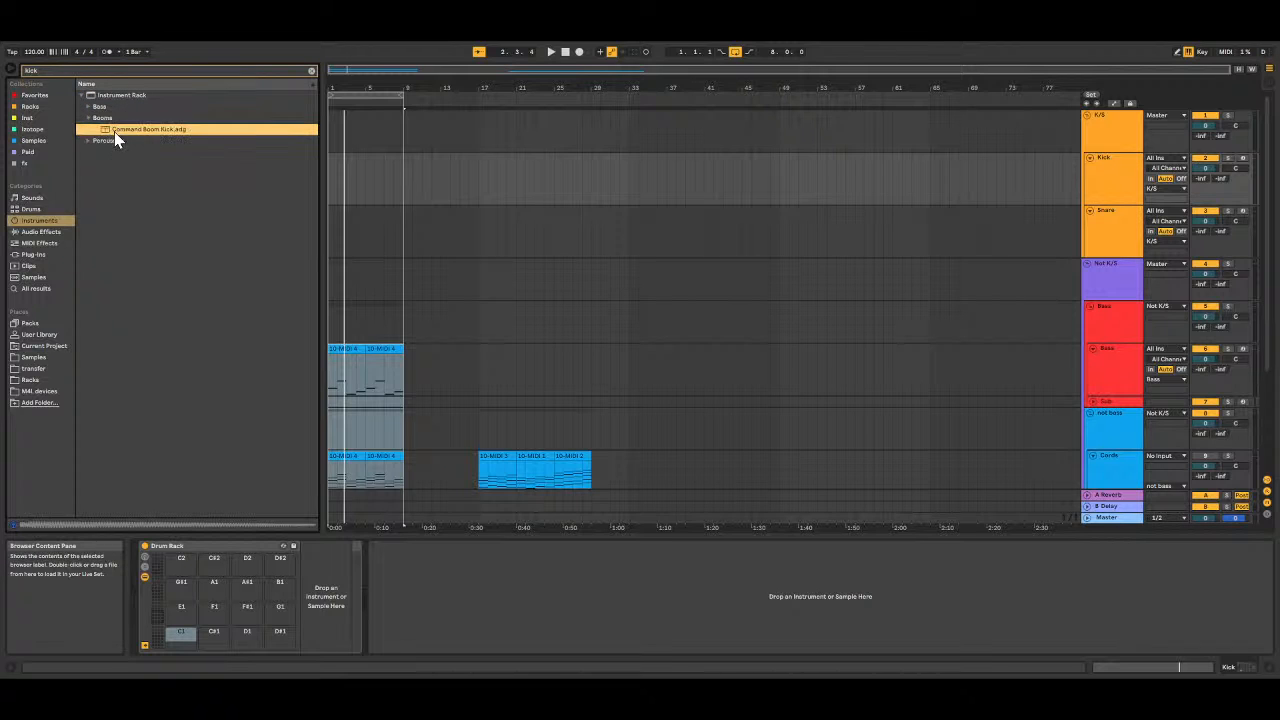
# Step: Preview all five Percussive kick presets again, then compare Deep Kick with Drums Dirty Kick once more
pyautogui.click(88, 140)
pyautogui.click(131, 139)
pyautogui.click(139, 149)
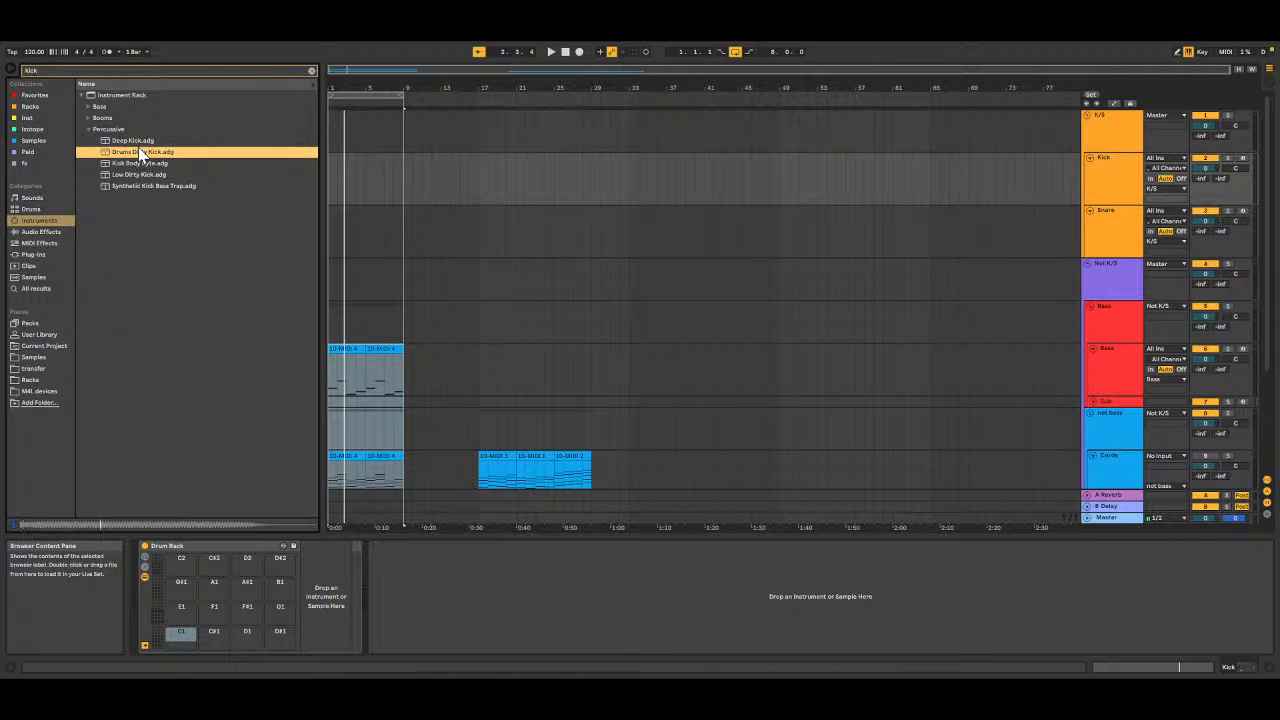
pyautogui.click(147, 161)
pyautogui.click(152, 175)
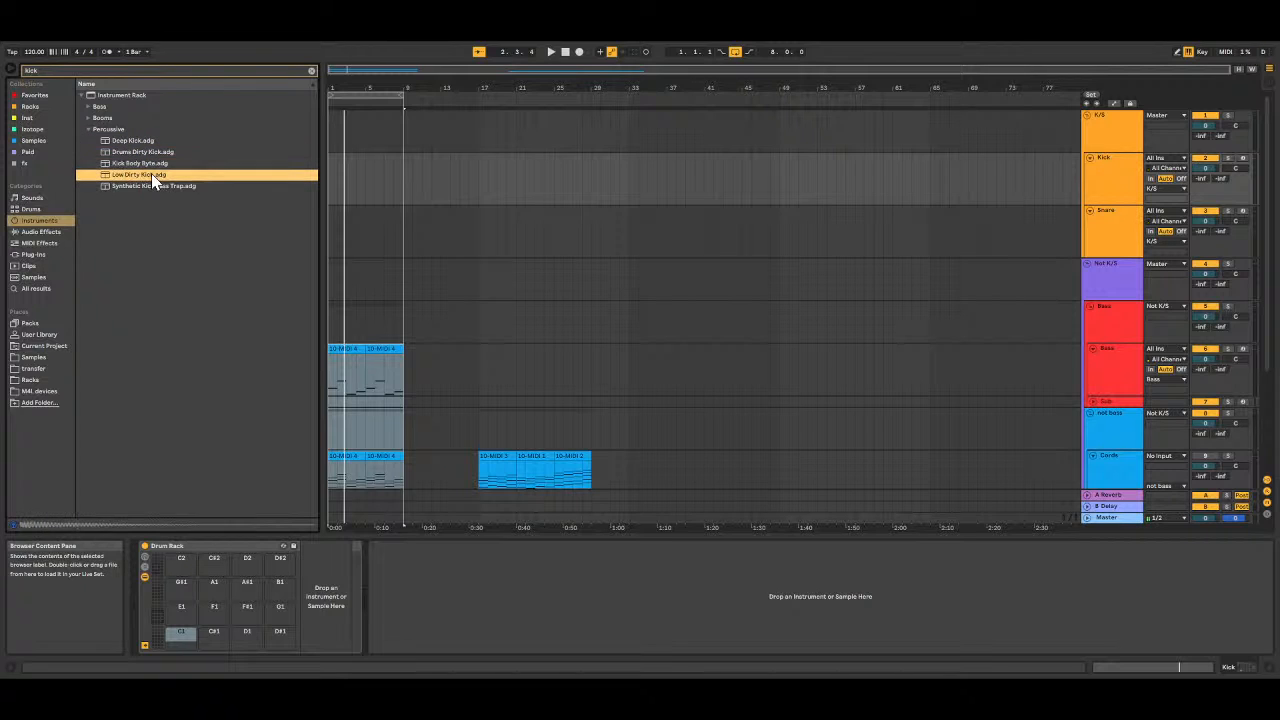
pyautogui.click(162, 186)
pyautogui.click(150, 141)
pyautogui.click(162, 152)
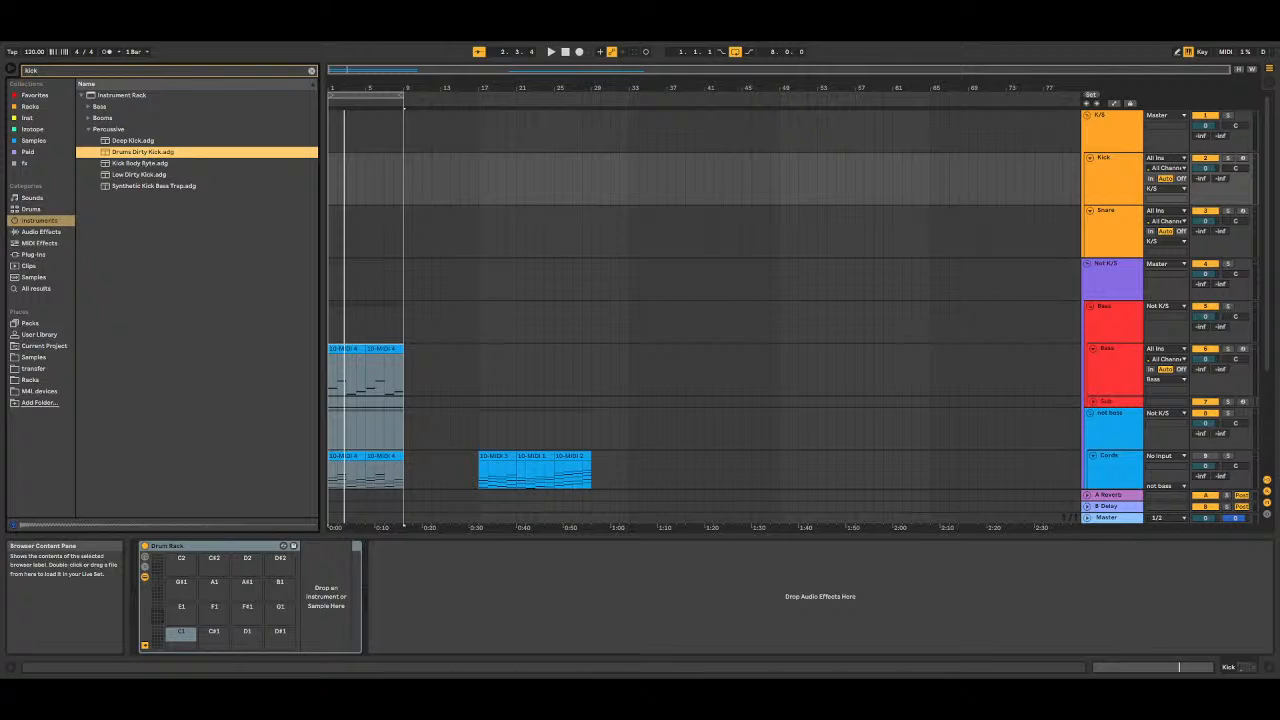
# Step: Select the Drum Rack's C1 pad and check the Samples category, Samples collection, Plug-Ins and Instruments for kick sounds
pyautogui.click(177, 640)
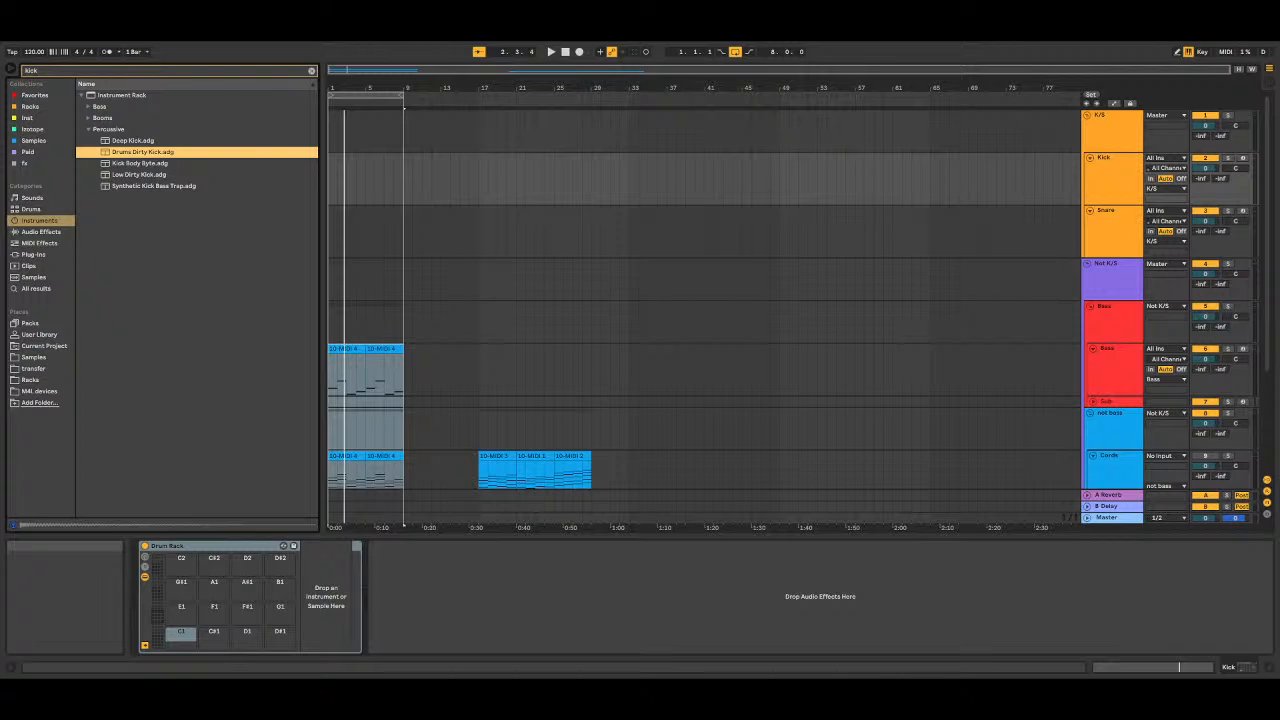
pyautogui.click(34, 278)
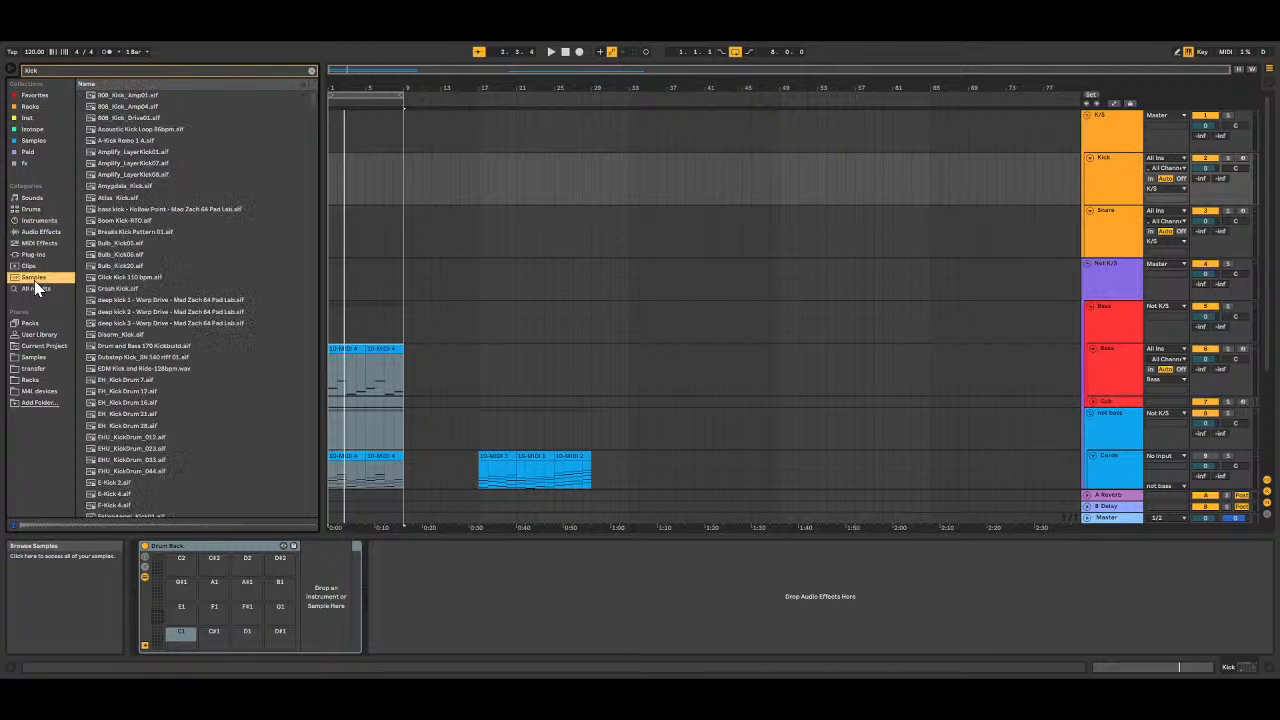
pyautogui.click(63, 142)
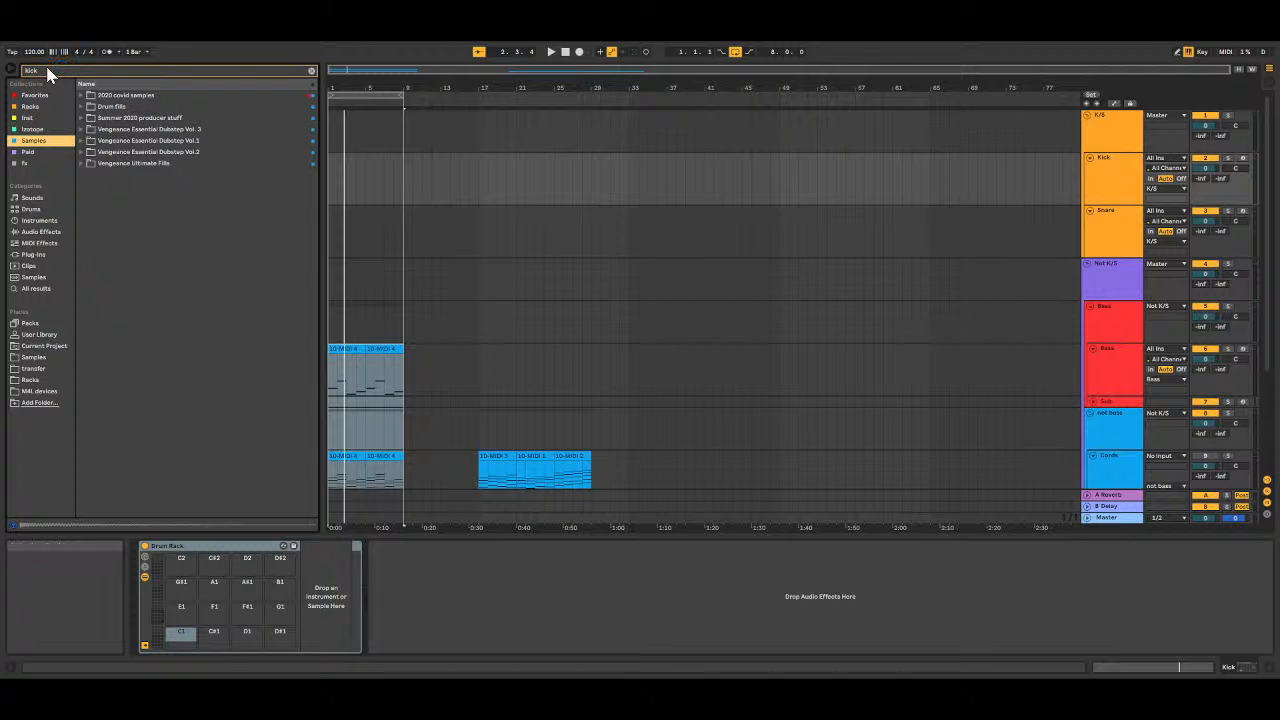
pyautogui.click(48, 72)
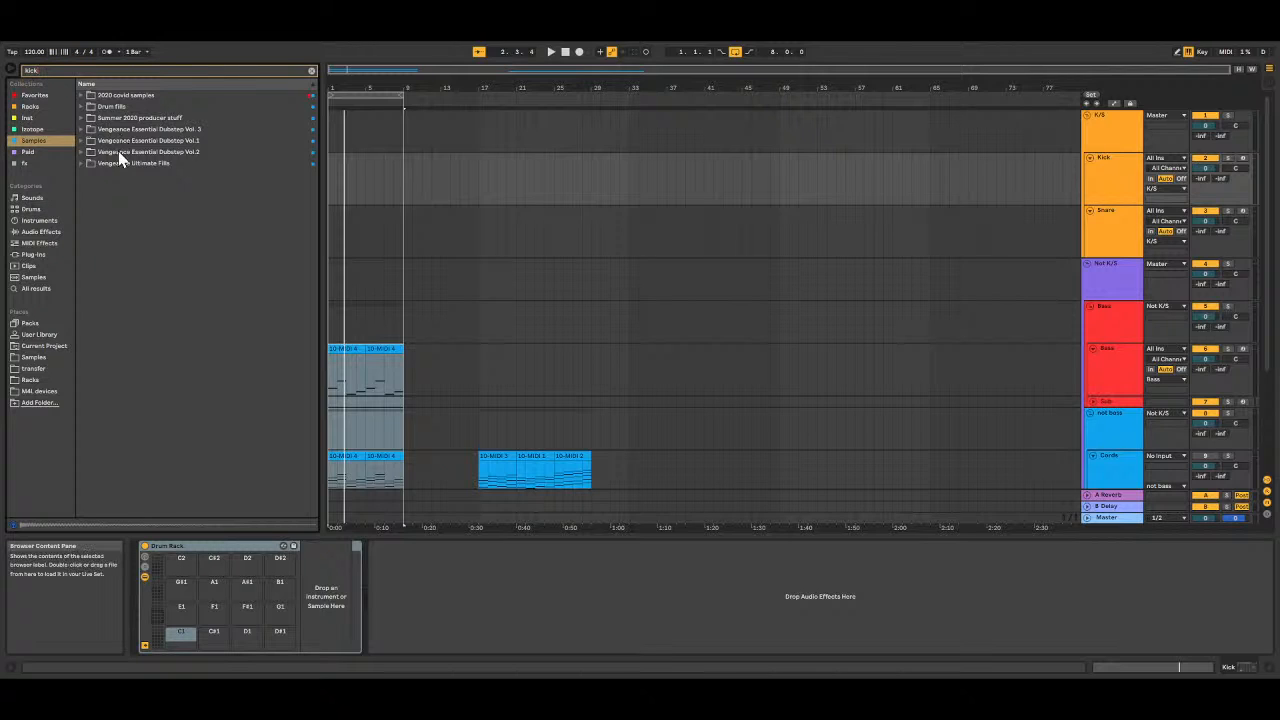
pyautogui.click(34, 256)
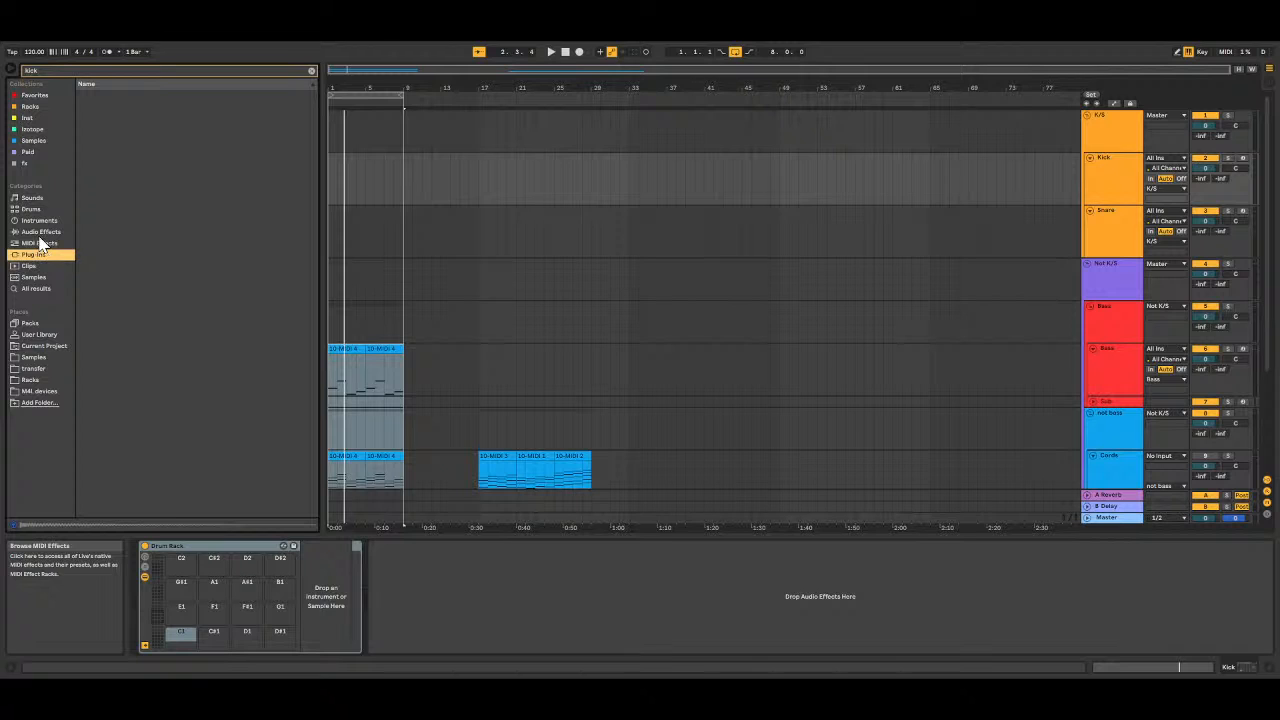
pyautogui.click(35, 220)
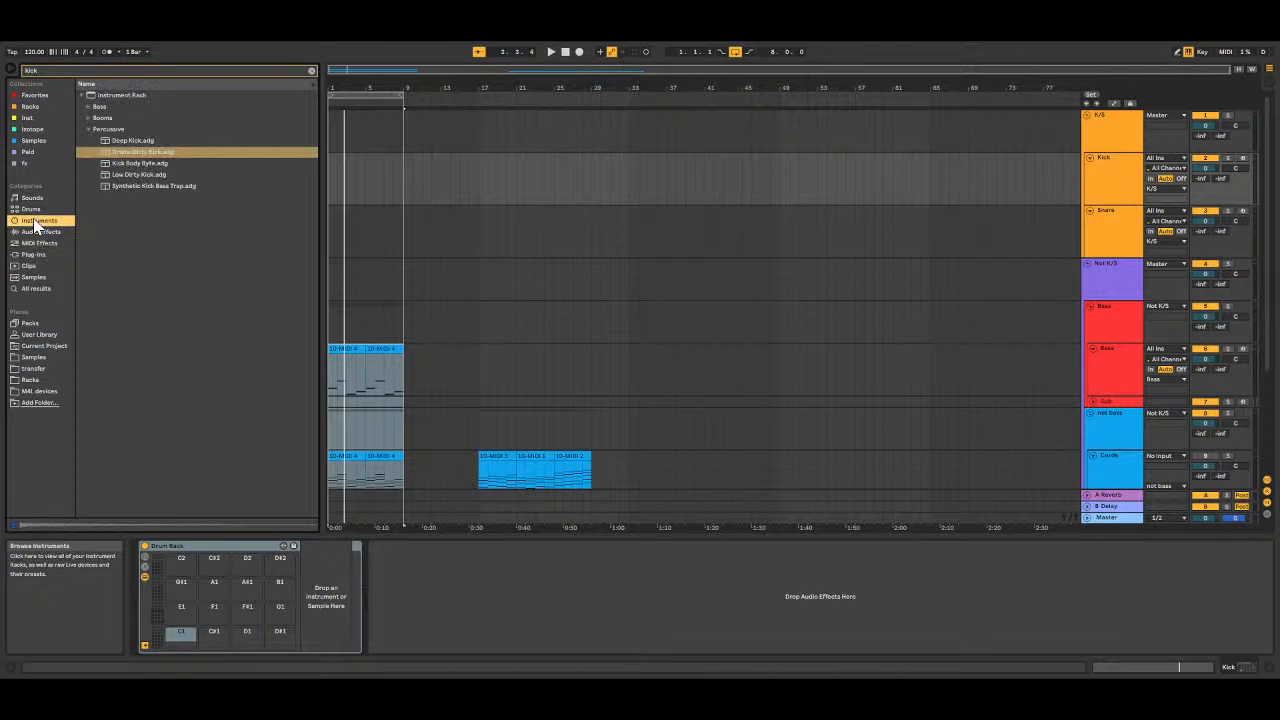
# Step: Clear the browser search and preview the Backbeat Room preset in the Impulse folder
pyautogui.click(82, 95)
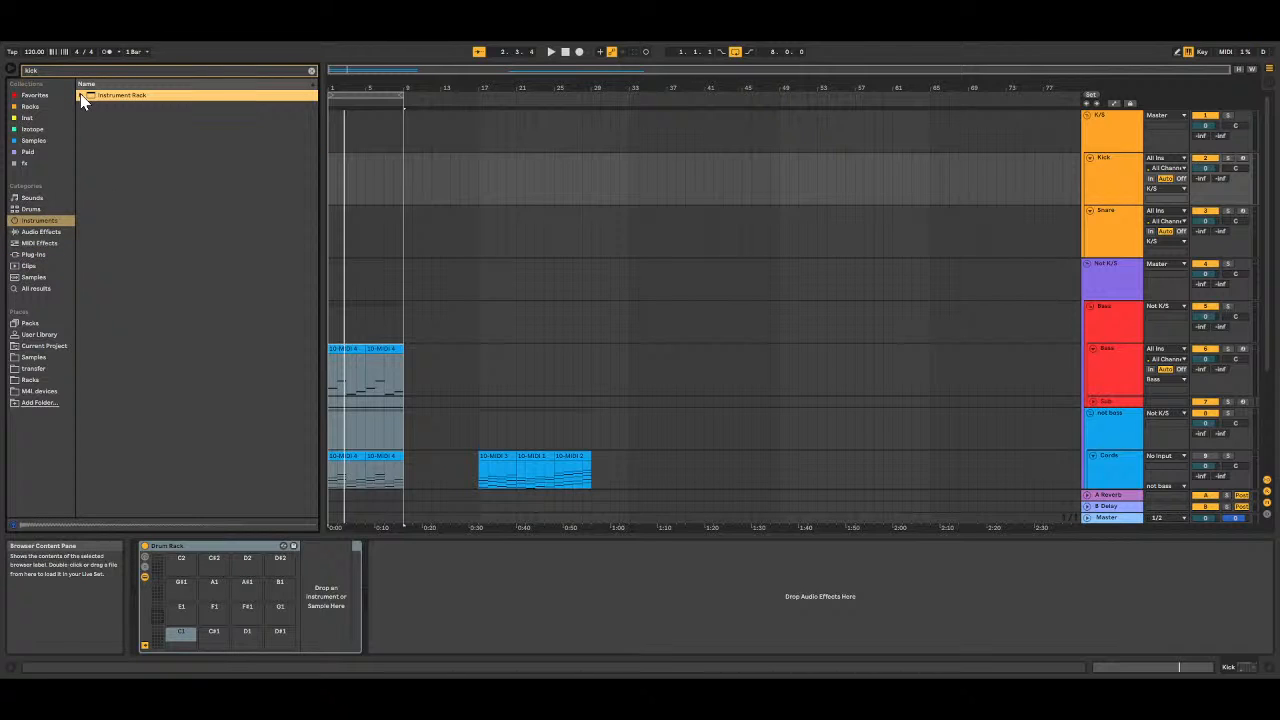
pyautogui.click(82, 95)
pyautogui.click(82, 95)
pyautogui.click(58, 71)
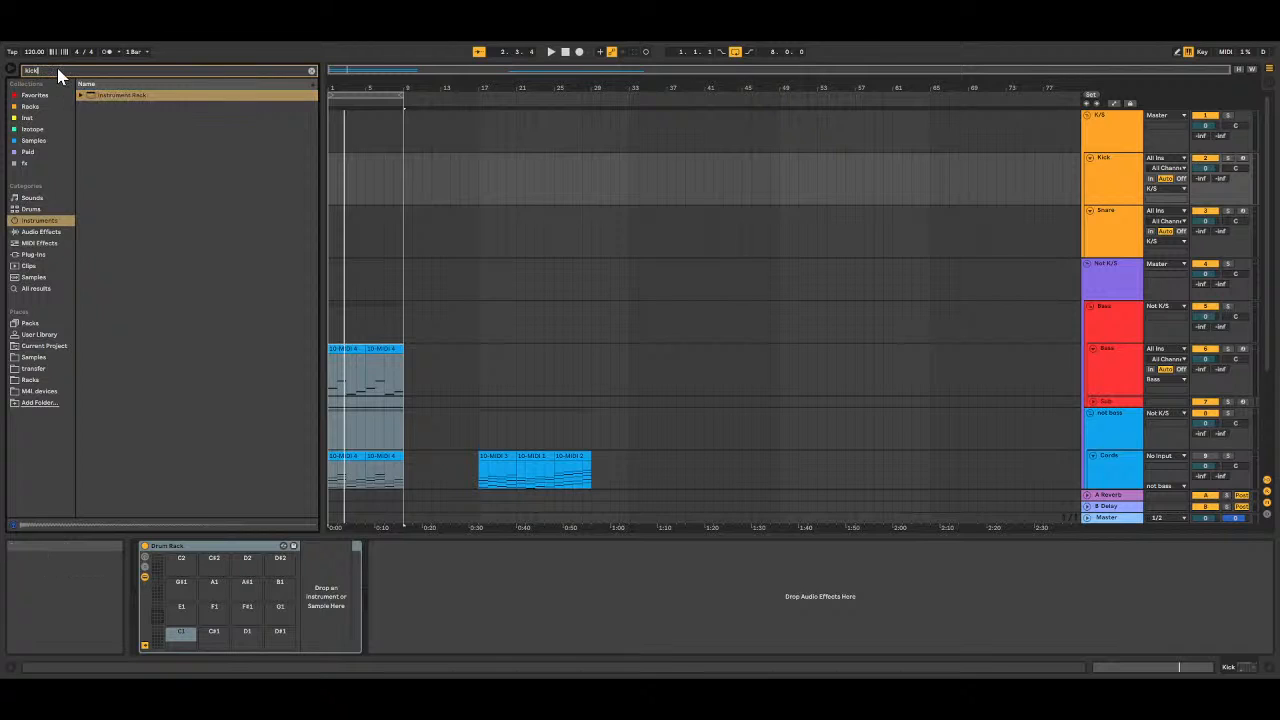
pyautogui.press('BackSpace')
pyautogui.press('BackSpace')
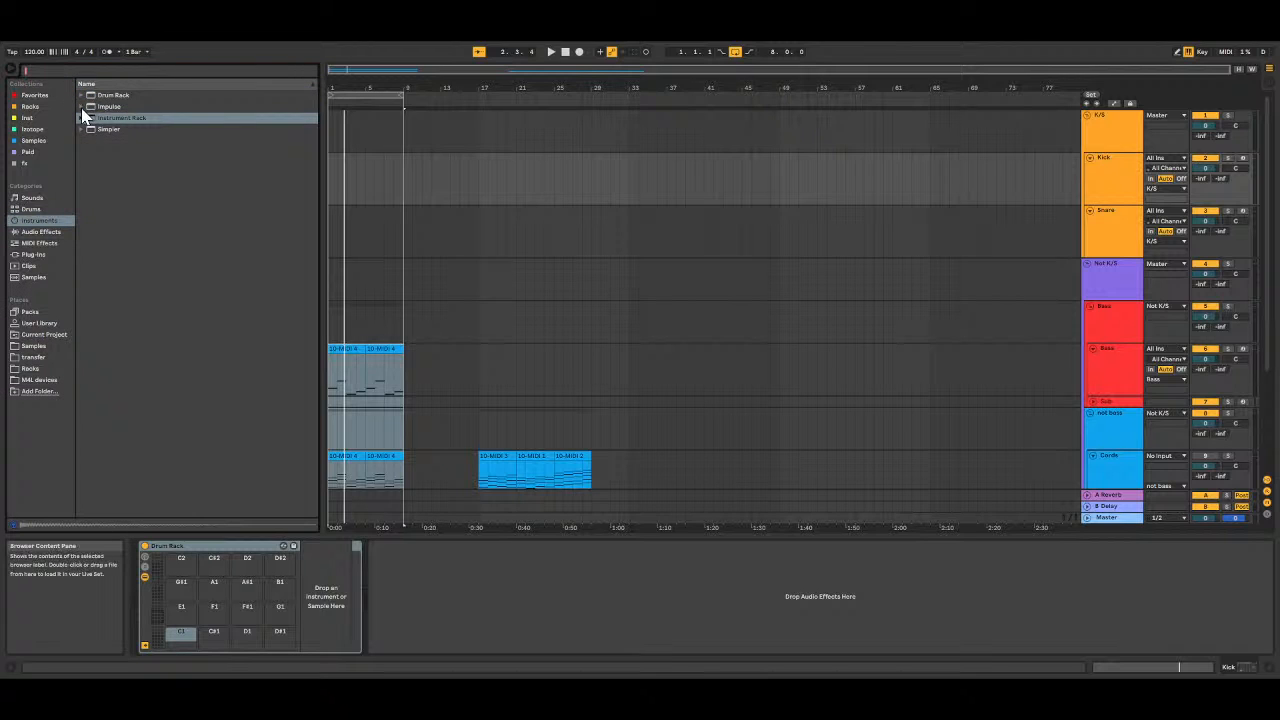
pyautogui.click(82, 107)
pyautogui.click(127, 118)
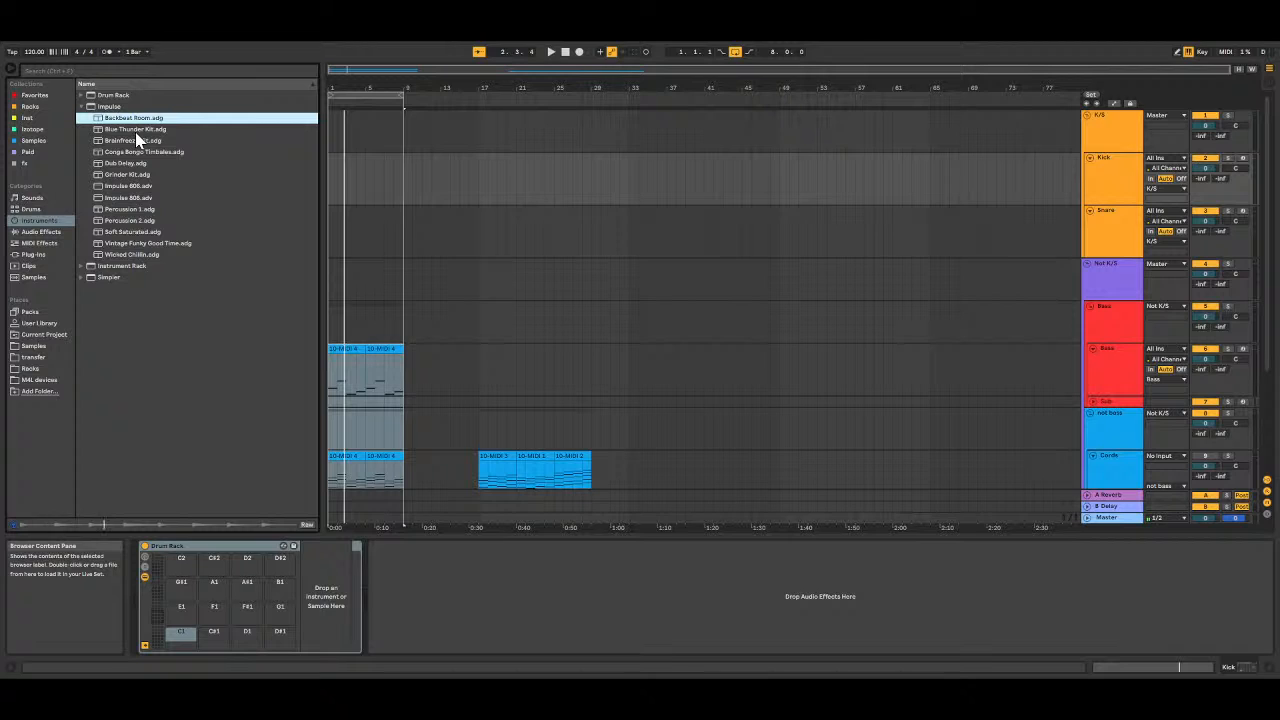
# Step: Preview the Impulse presets from Blue Thunder Kit to Dub Delay, and return to the Impulse folder
pyautogui.click(139, 130)
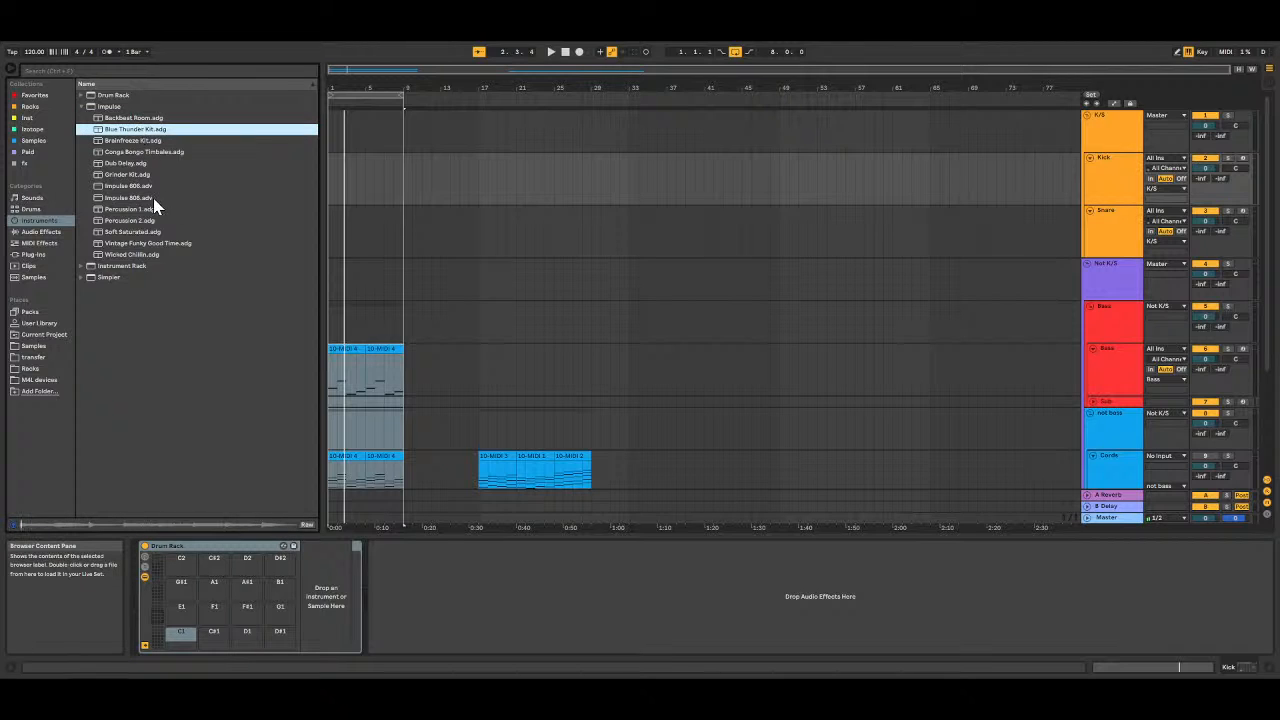
pyautogui.press('Down')
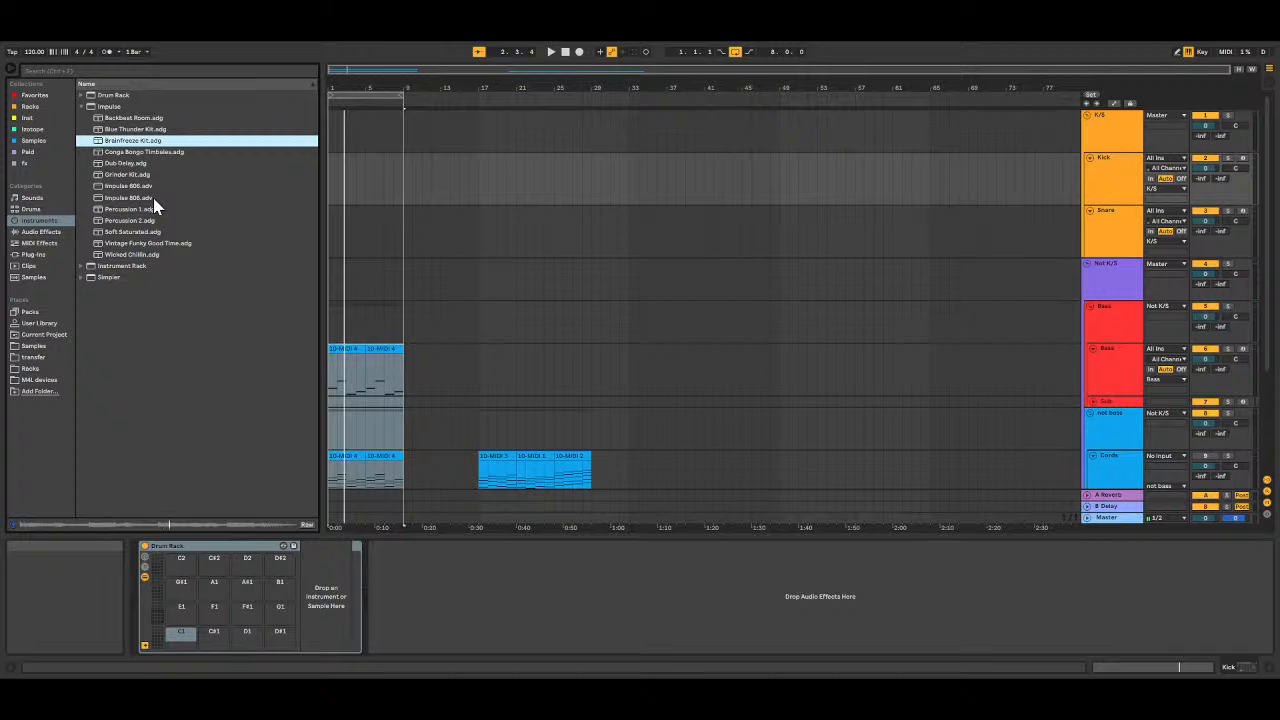
pyautogui.press('Down')
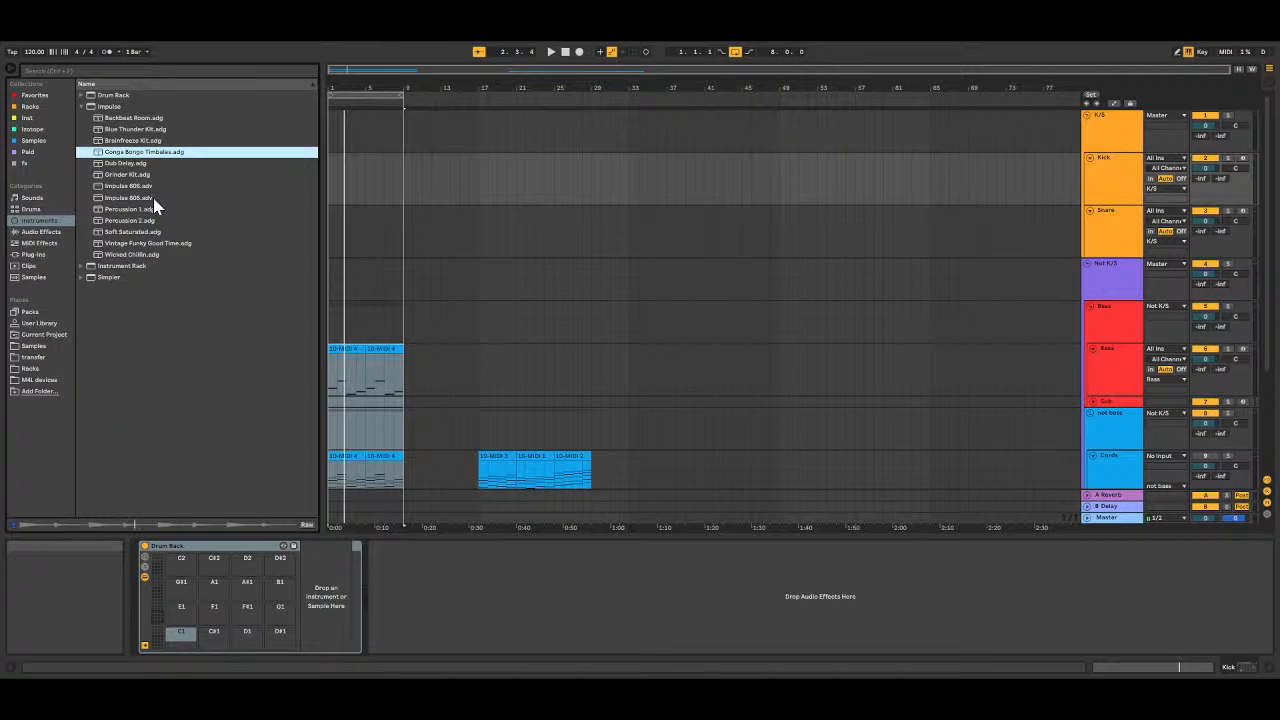
pyautogui.press('Down')
pyautogui.press('Up')
pyautogui.press('Up')
pyautogui.press('Up')
pyautogui.press('Up')
pyautogui.press('Up')
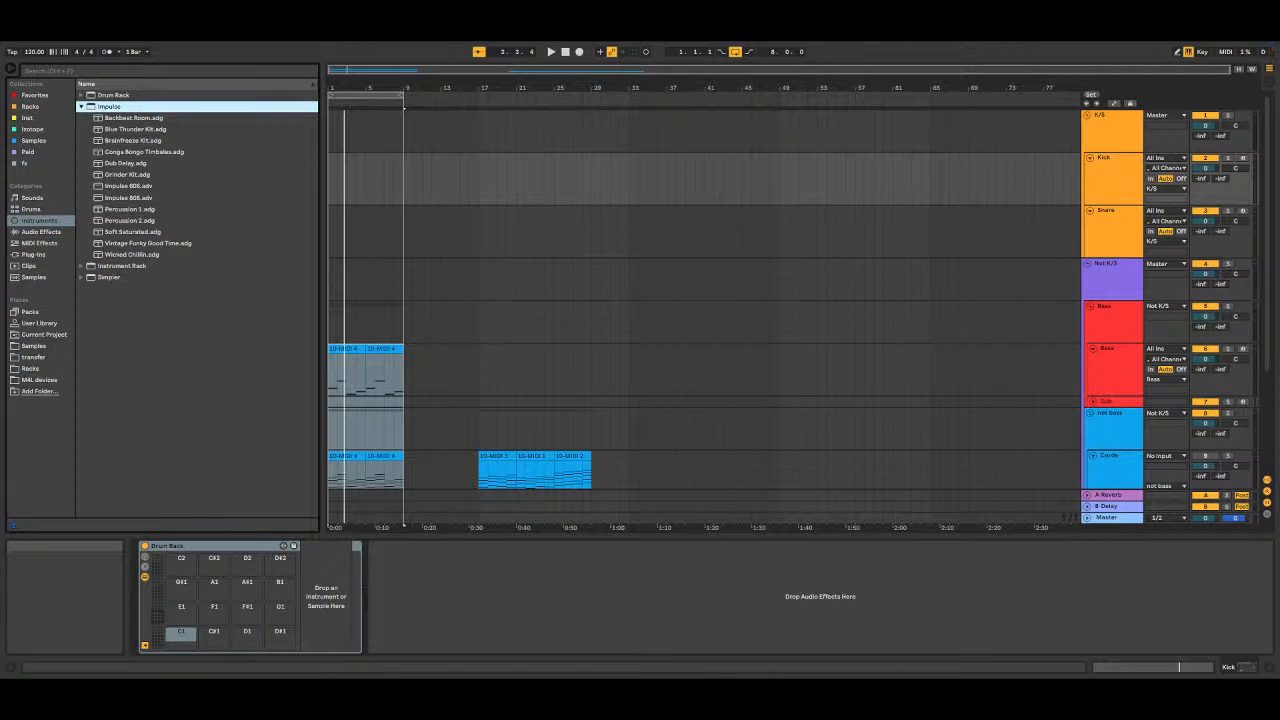
# Step: Play the arrangement loop from the start and audition every Impulse preset against it, from Backbeat Room to Wicked Chillin
pyautogui.click(564, 51)
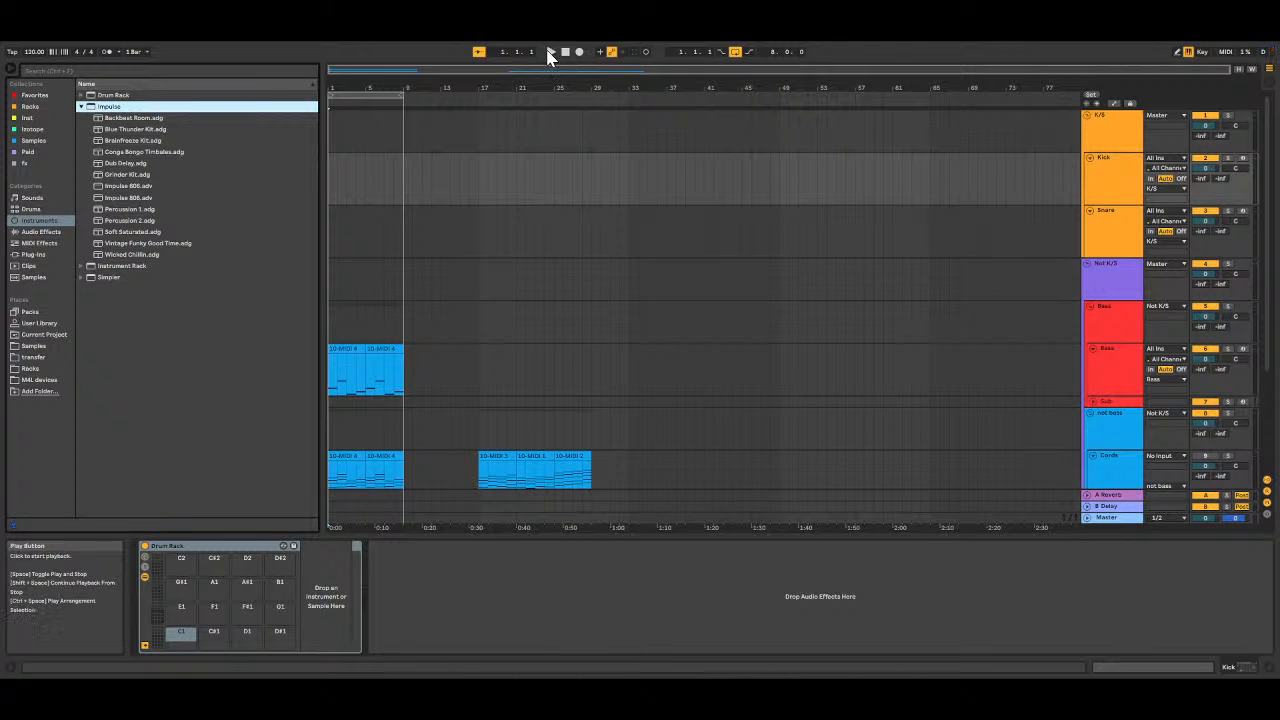
pyautogui.click(550, 51)
pyautogui.click(149, 118)
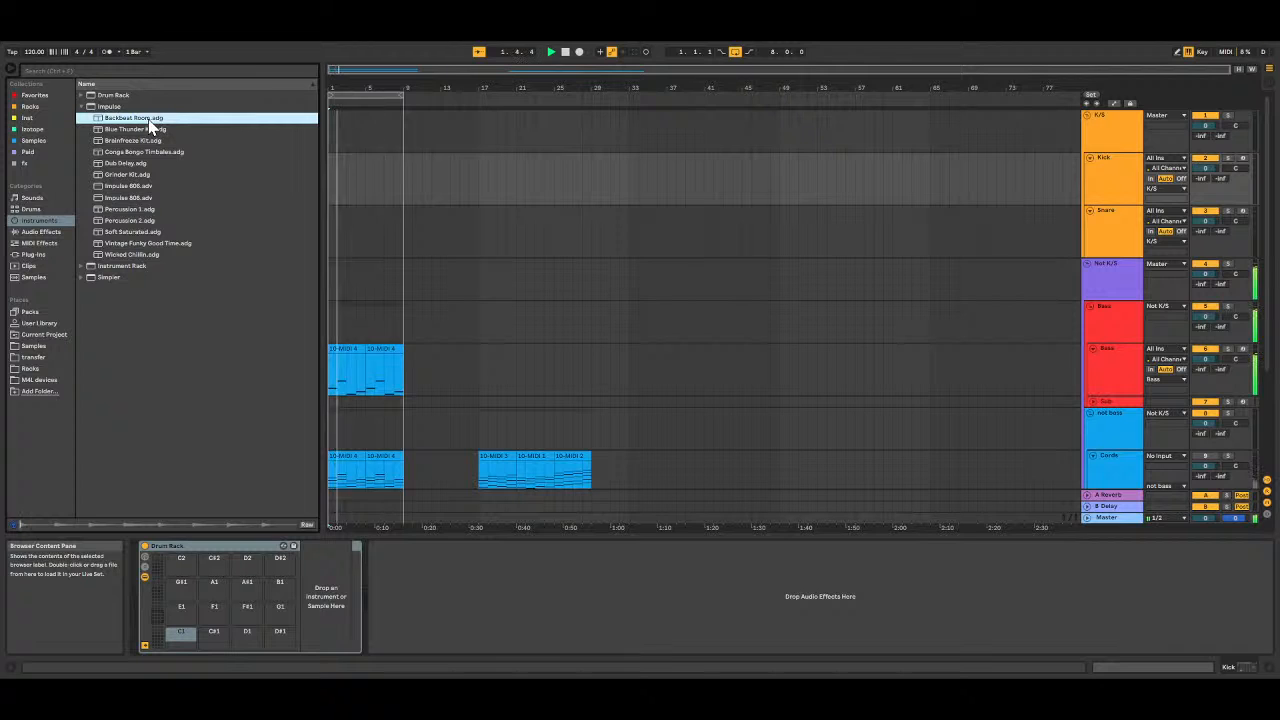
pyautogui.press('Down')
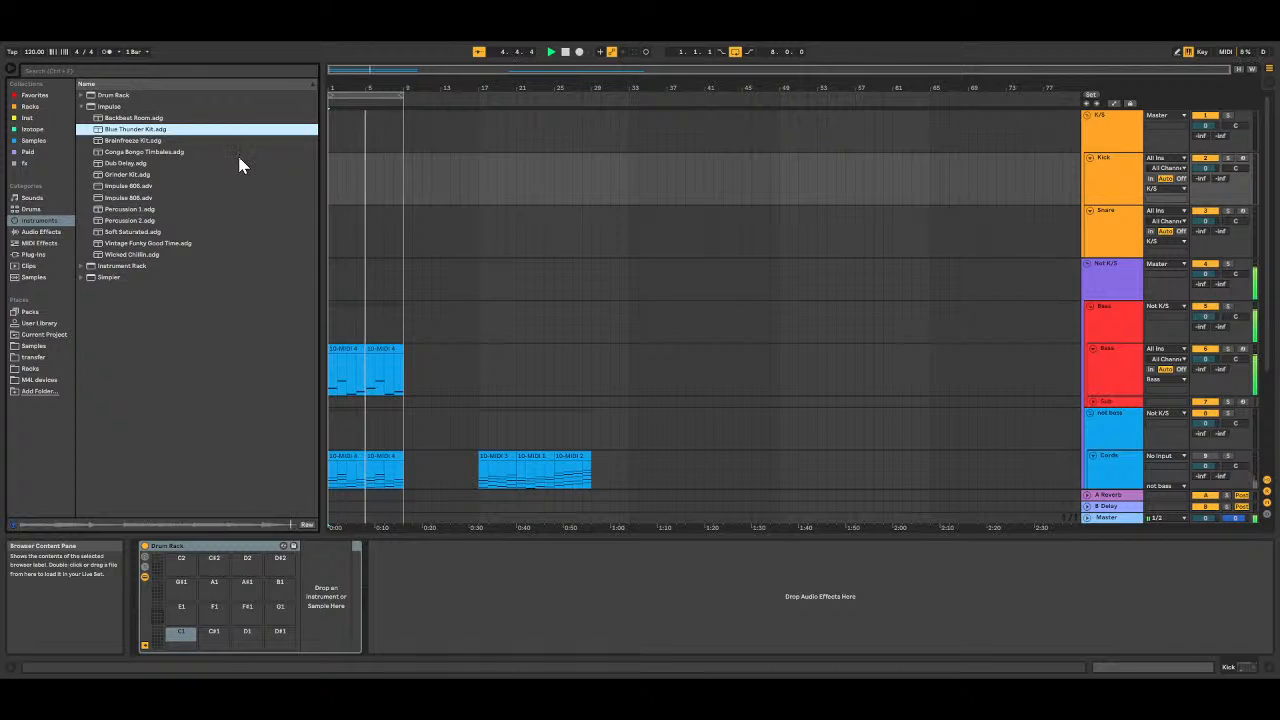
pyautogui.press('Down')
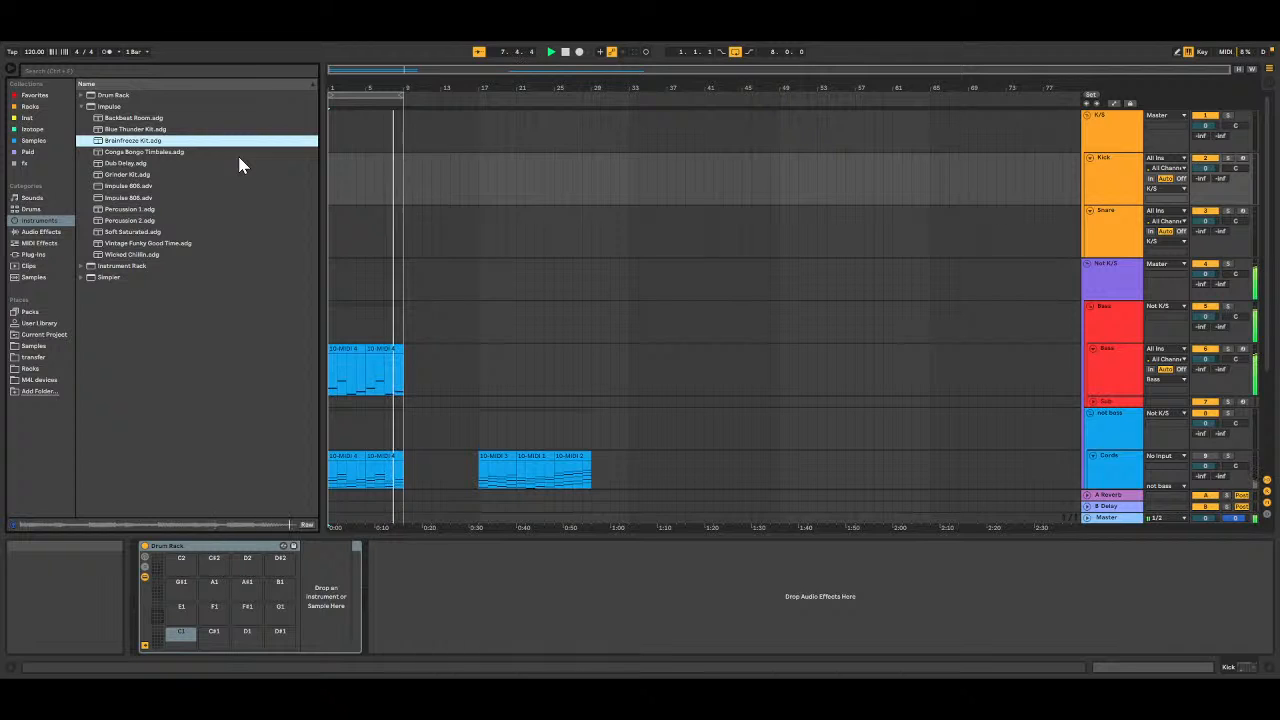
pyautogui.press('Down')
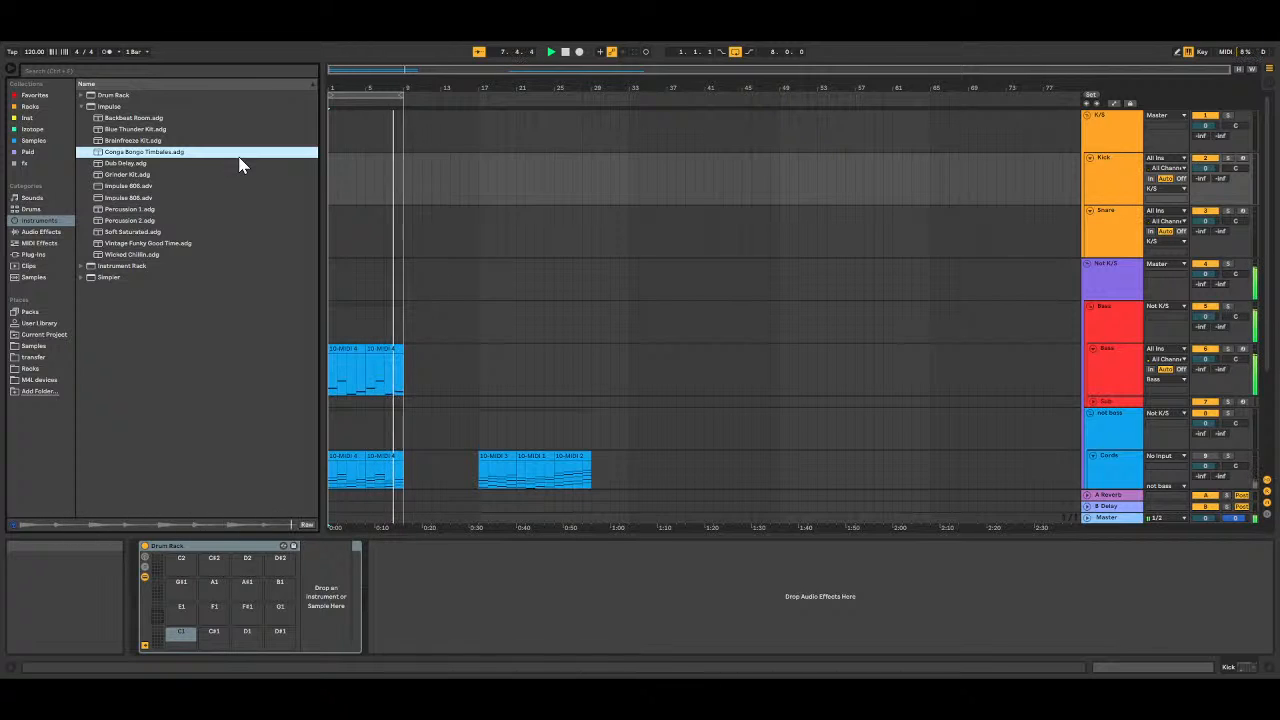
pyautogui.press('Down')
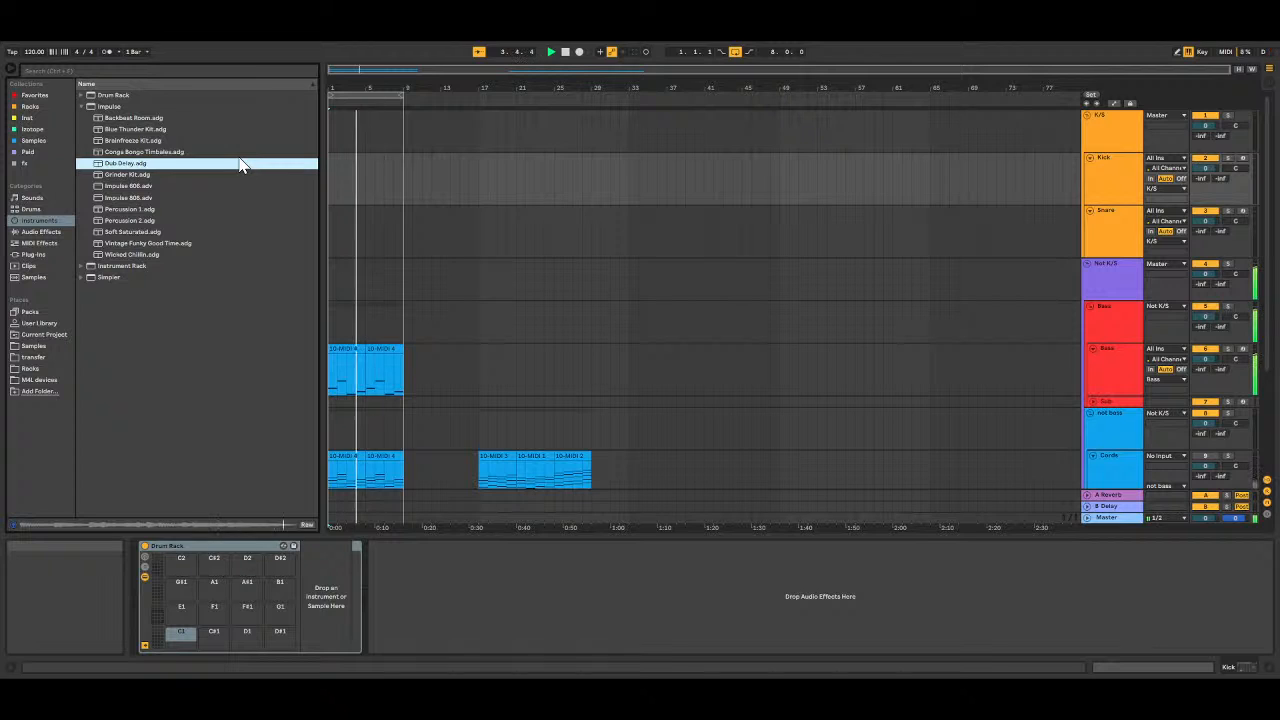
pyautogui.press('Down')
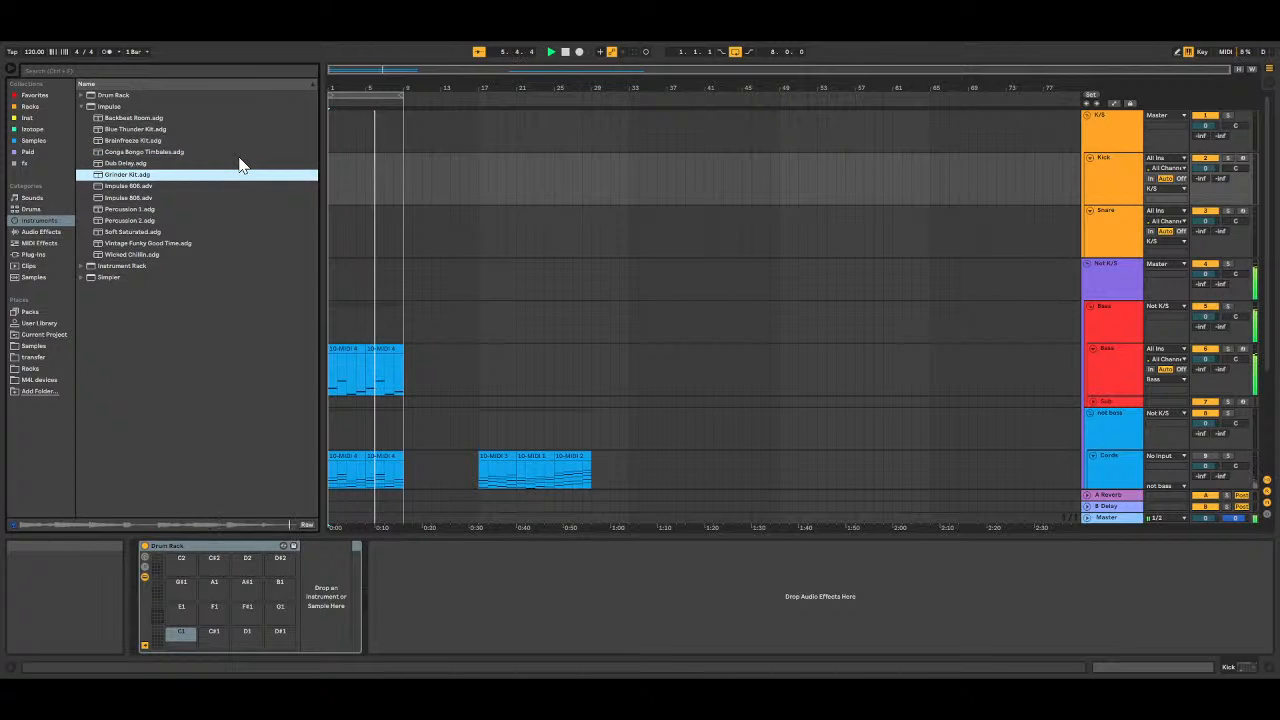
pyautogui.press('Down')
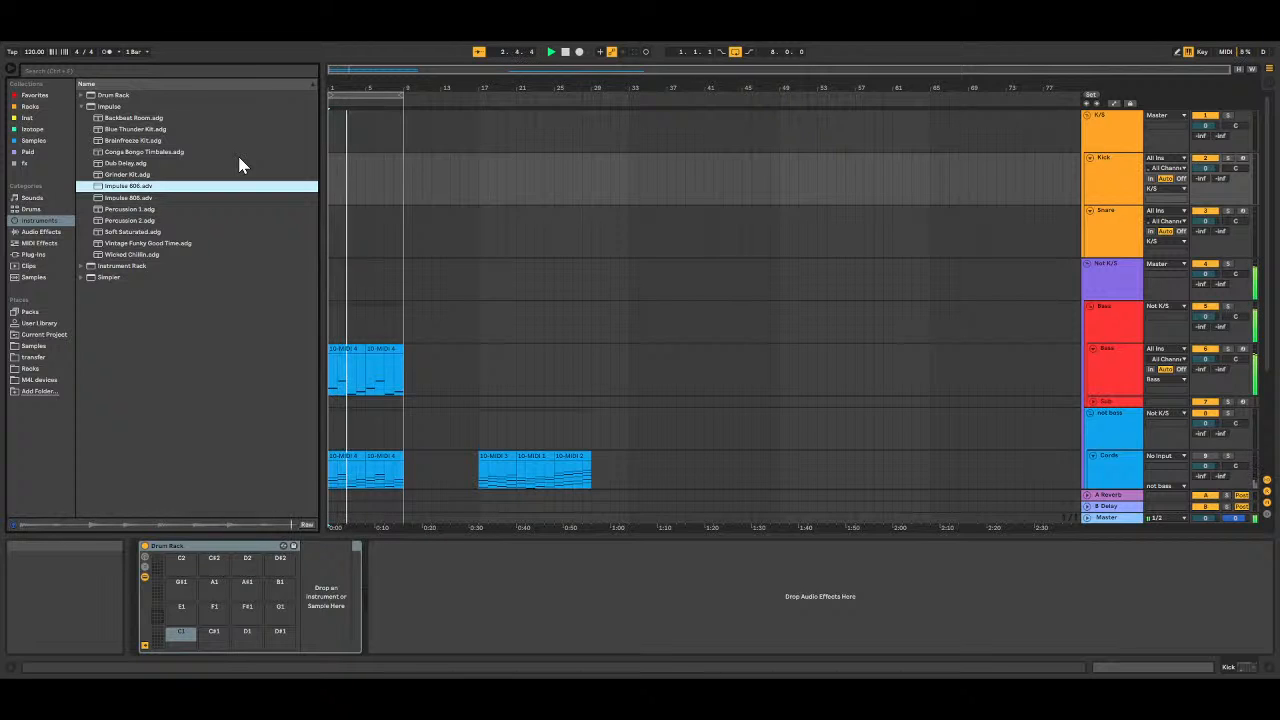
pyautogui.press('Down')
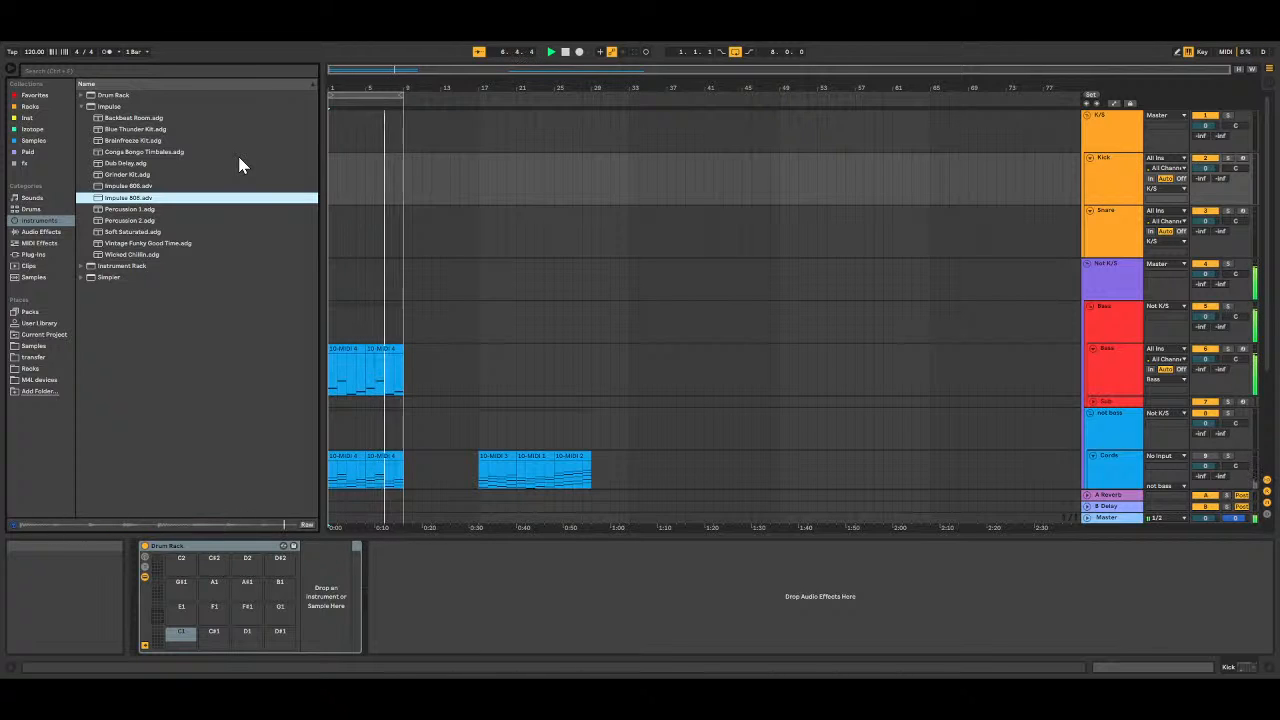
pyautogui.press('Down')
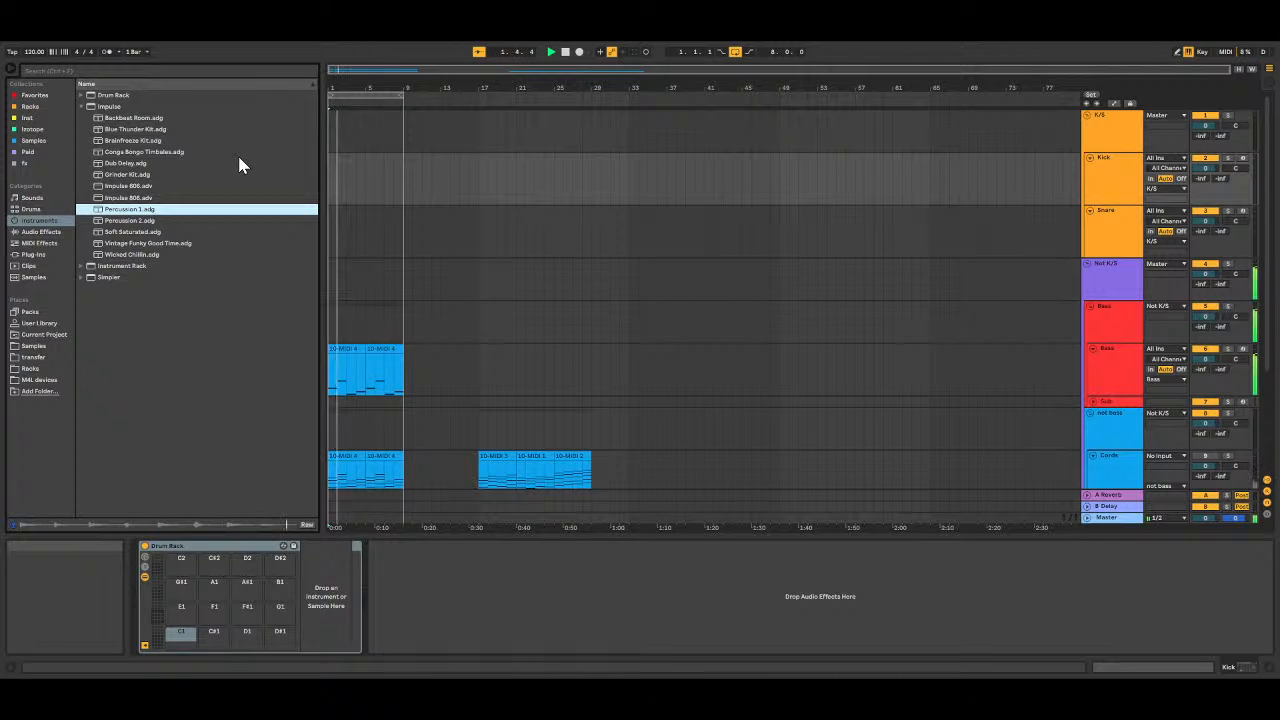
pyautogui.press('Down')
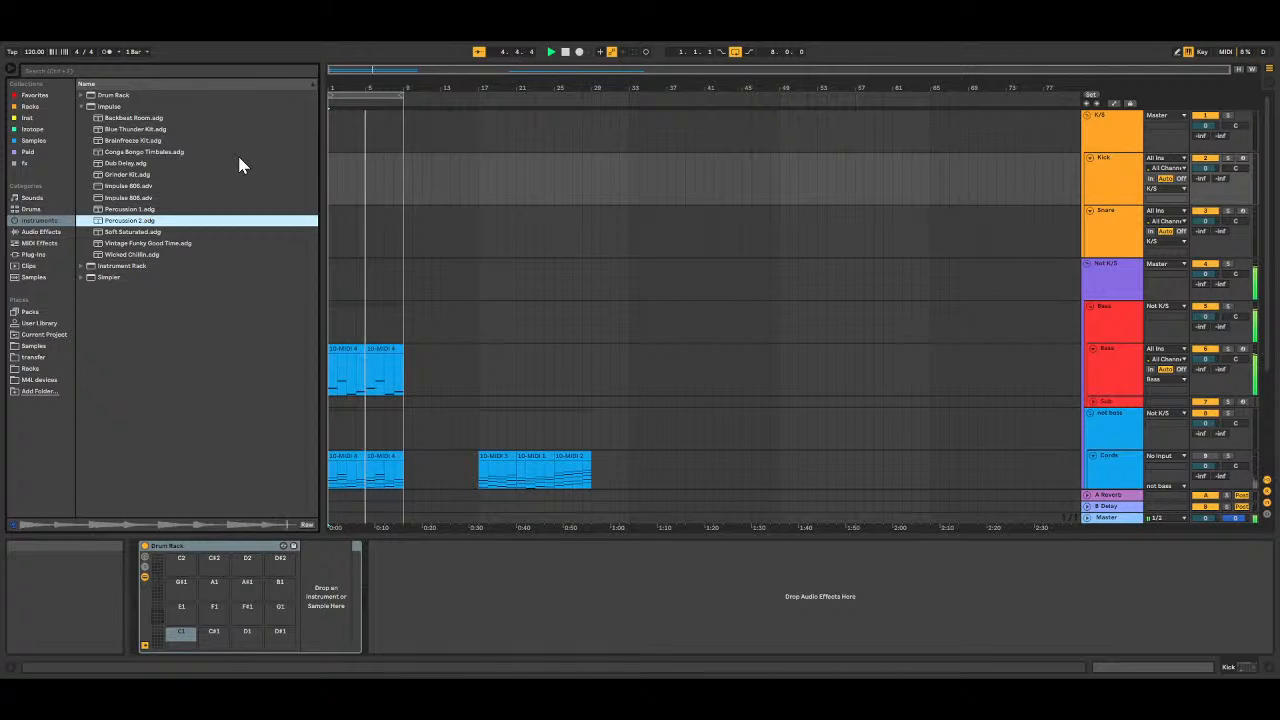
pyautogui.press('Down')
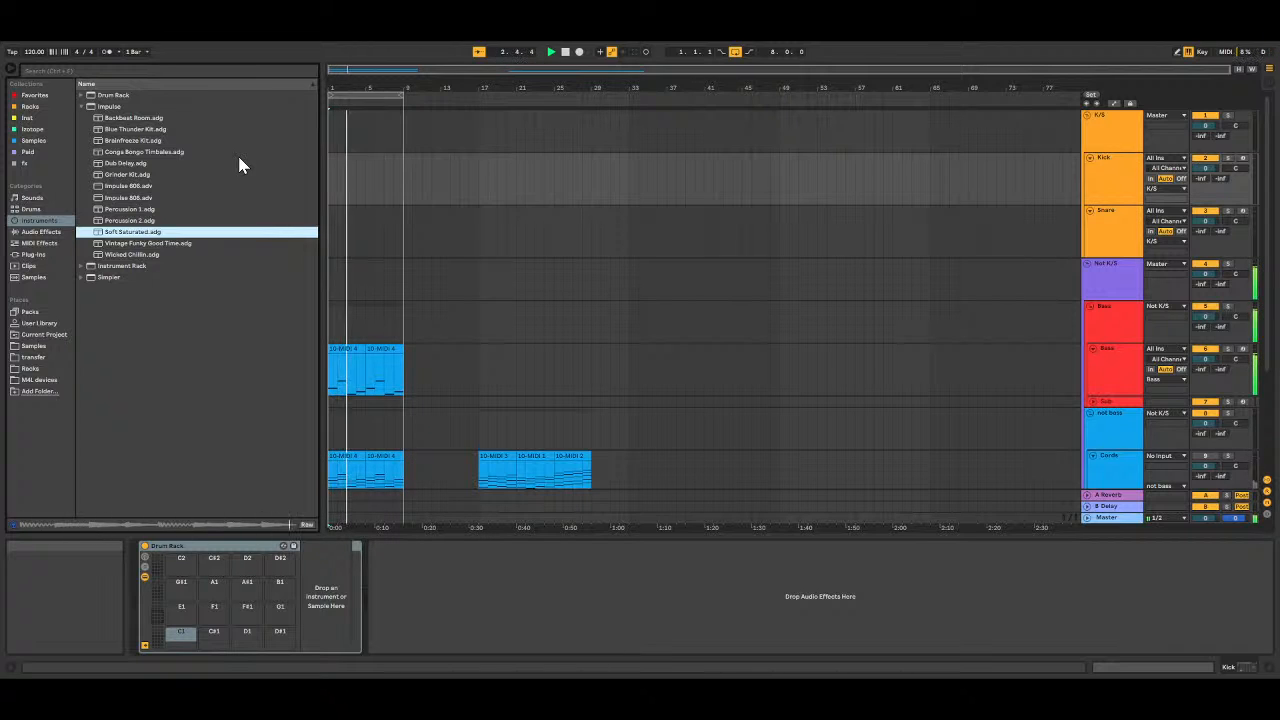
pyautogui.press('Down')
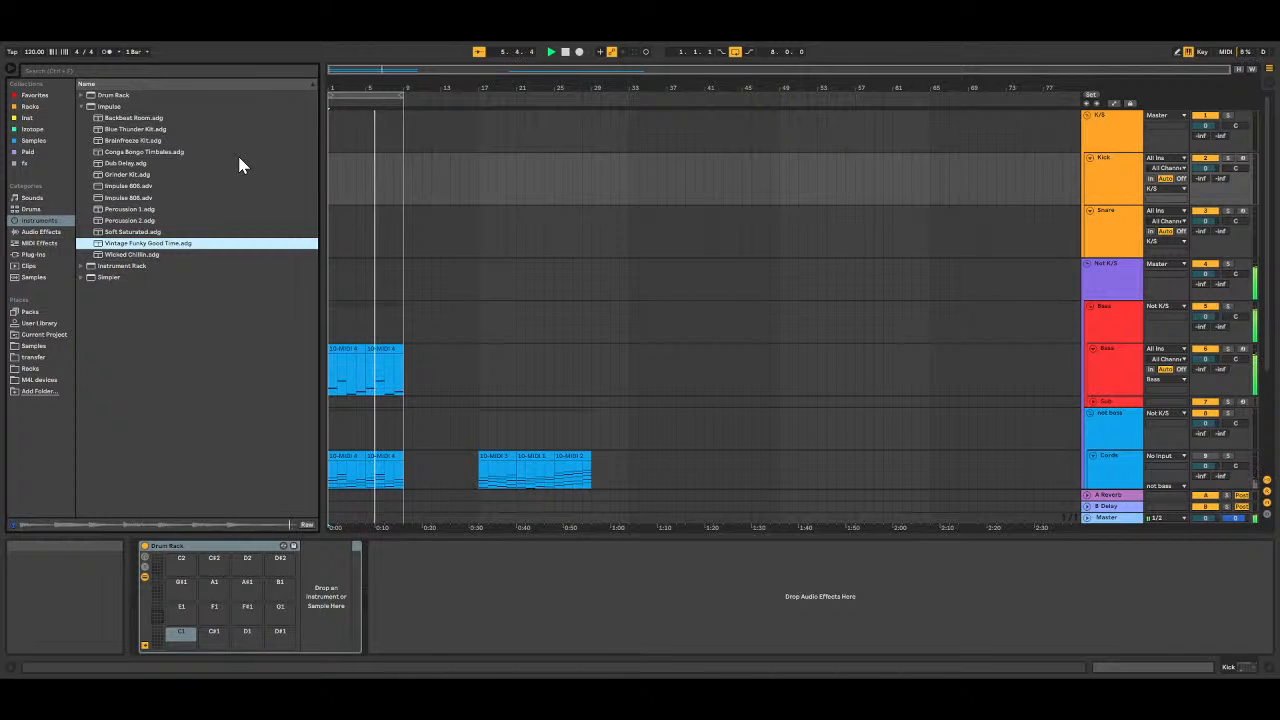
pyautogui.press('Down')
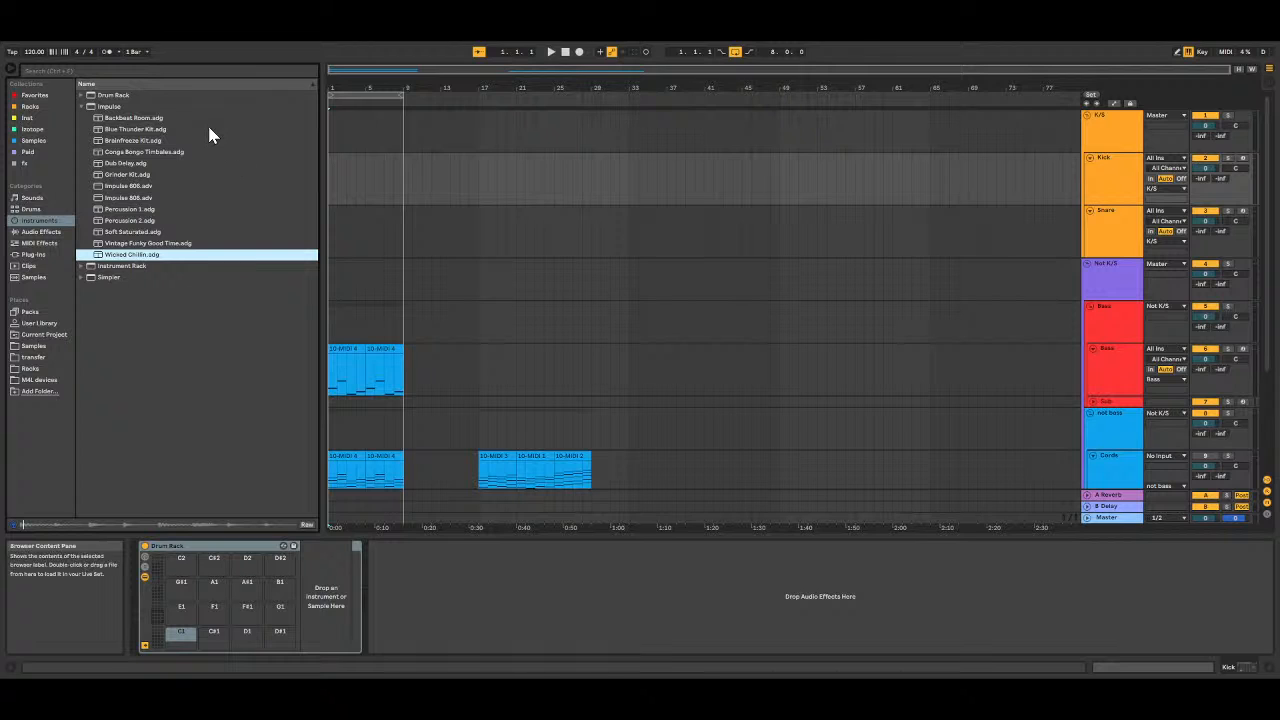
# Step: Insert a new MIDI track below the Kick track and load the Blue Thunder Kit Impulse preset on it
pyautogui.click(1123, 176)
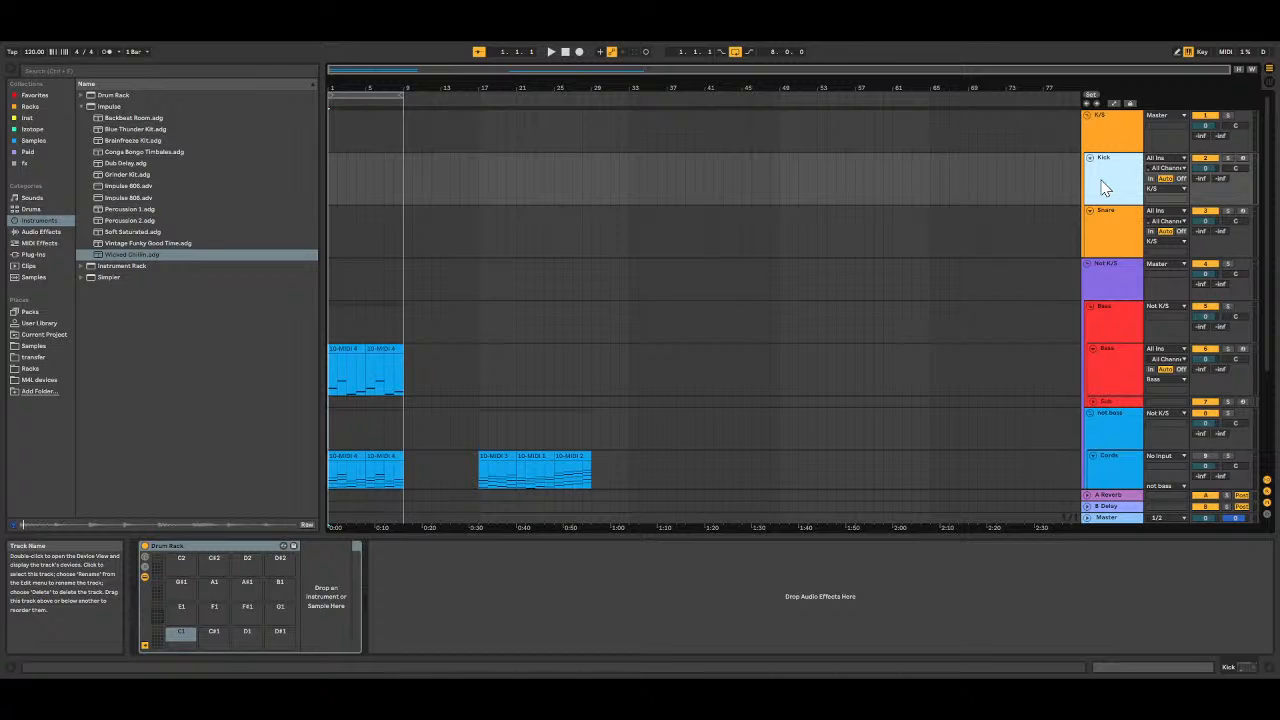
pyautogui.hotkey('ctrl', 'shift', 't')
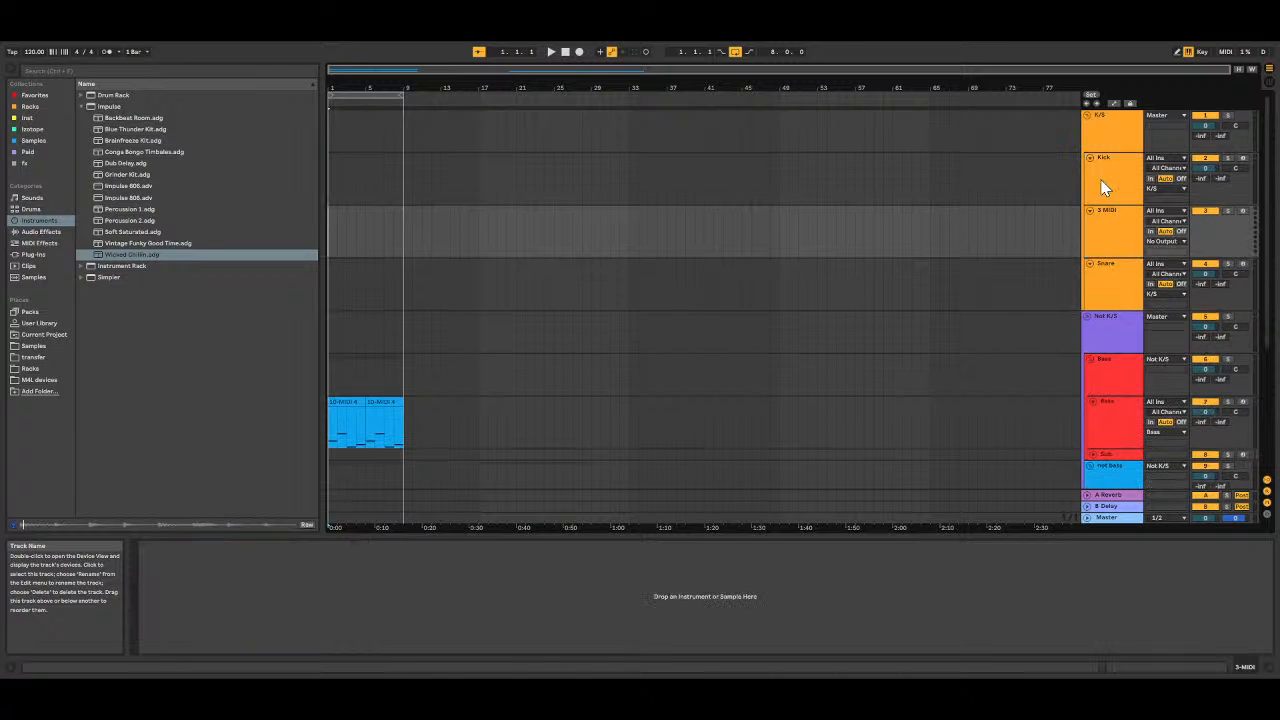
pyautogui.click(1107, 237)
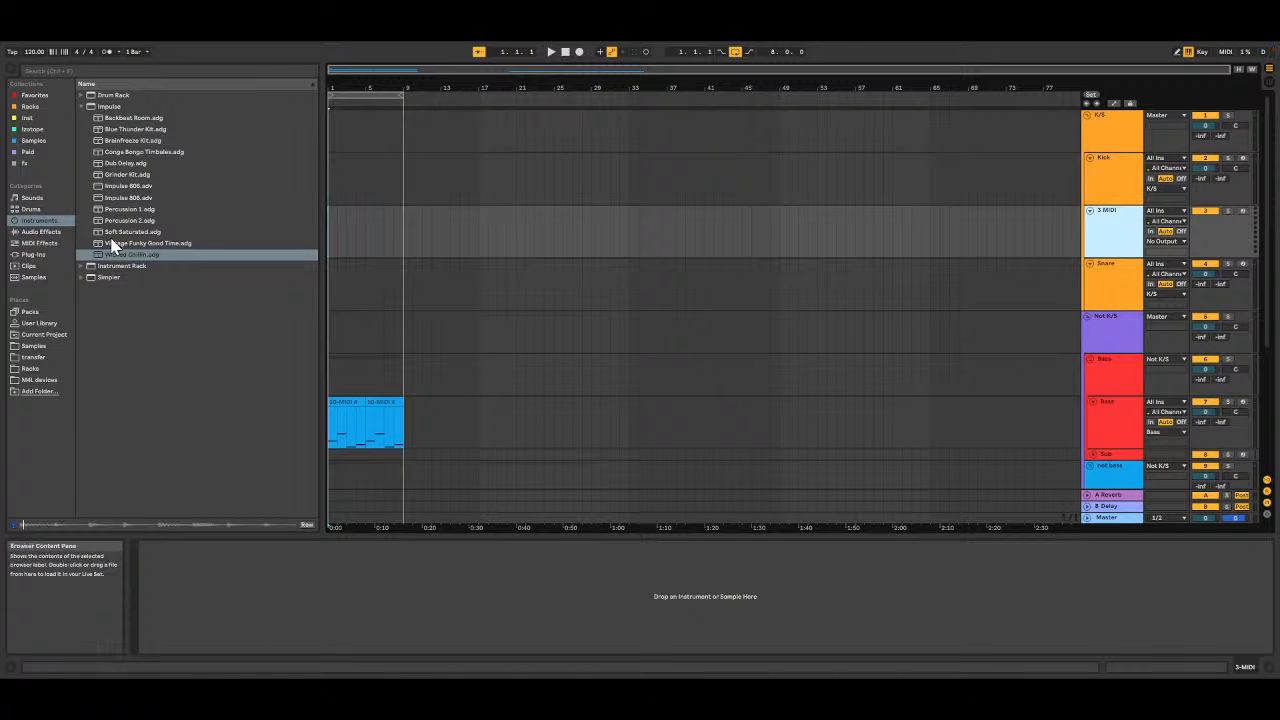
pyautogui.click(123, 129)
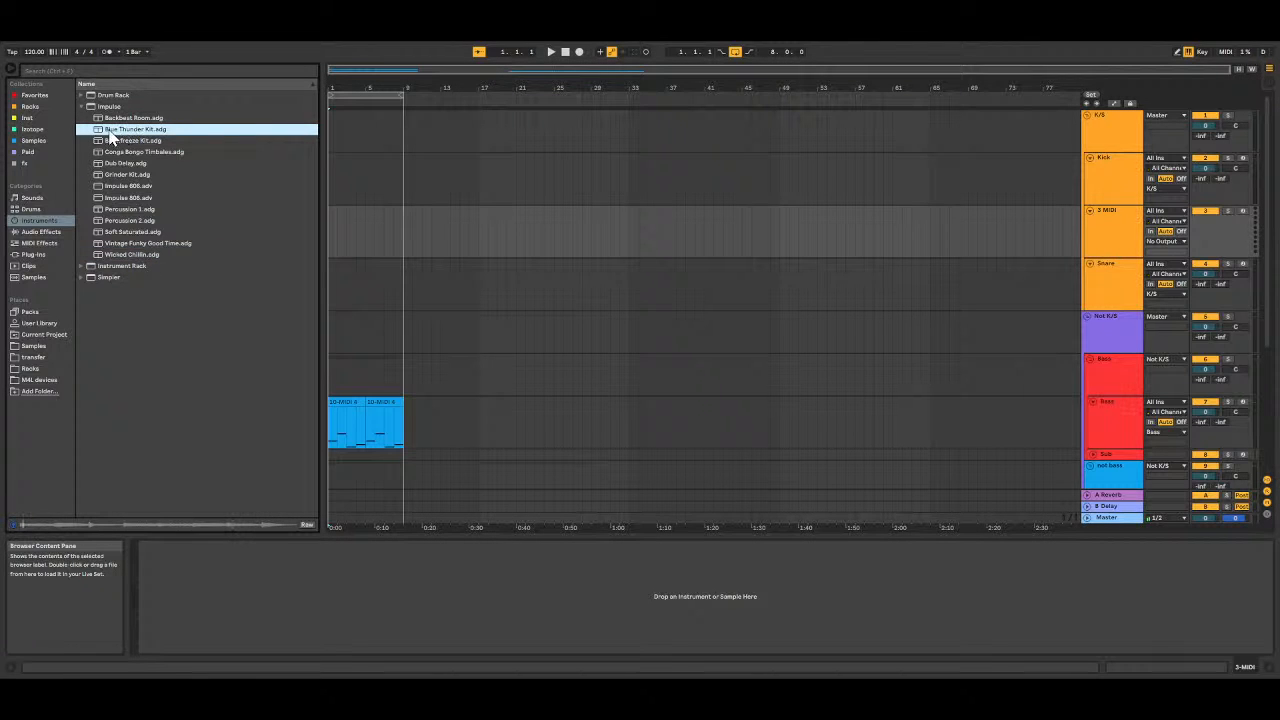
pyautogui.doubleClick(108, 129)
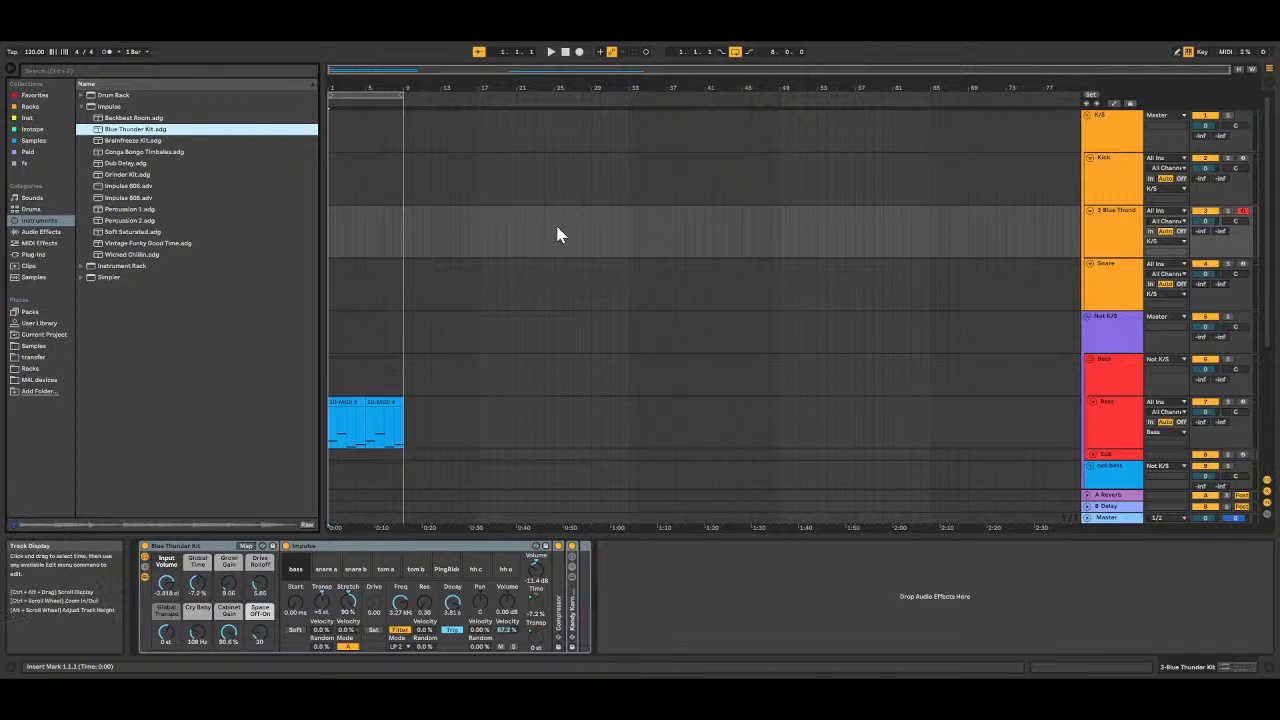
# Step: Hot-swap the new track's kit to Brainfreeze Kit for comparison, swap back to Blue Thunder Kit and end hot-swapping
pyautogui.click(262, 547)
pyautogui.click(139, 151)
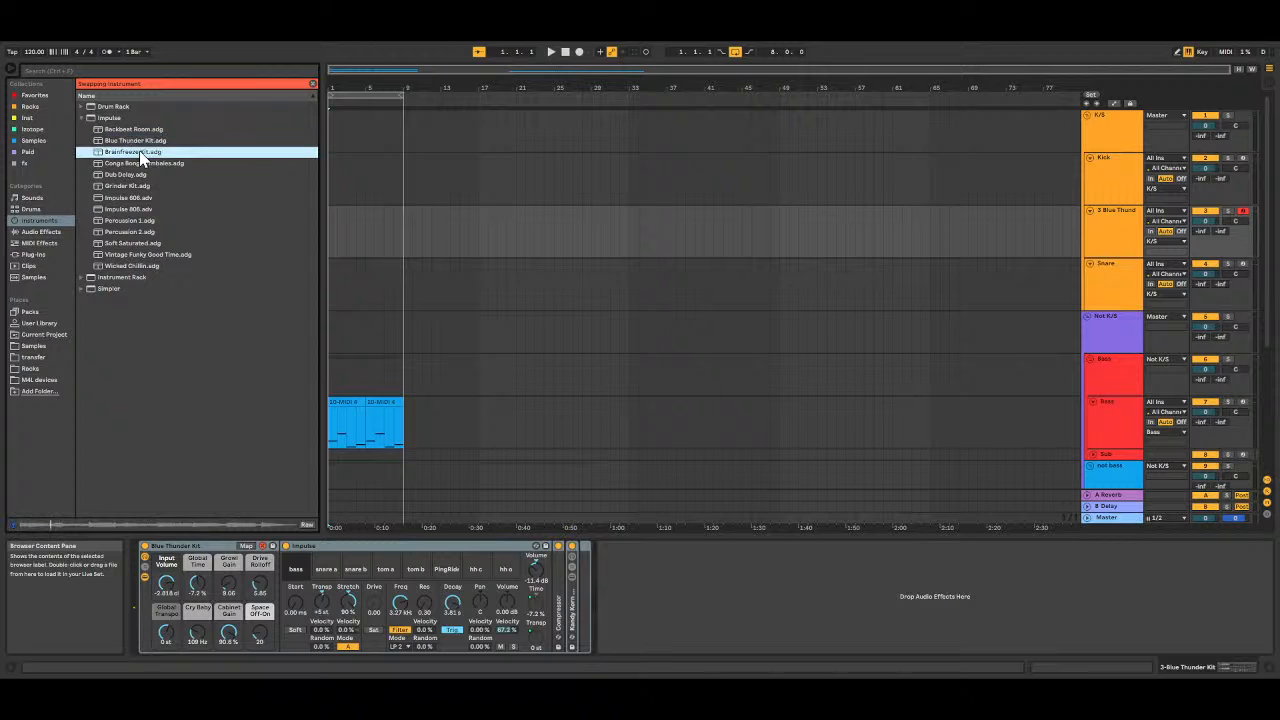
pyautogui.doubleClick(139, 151)
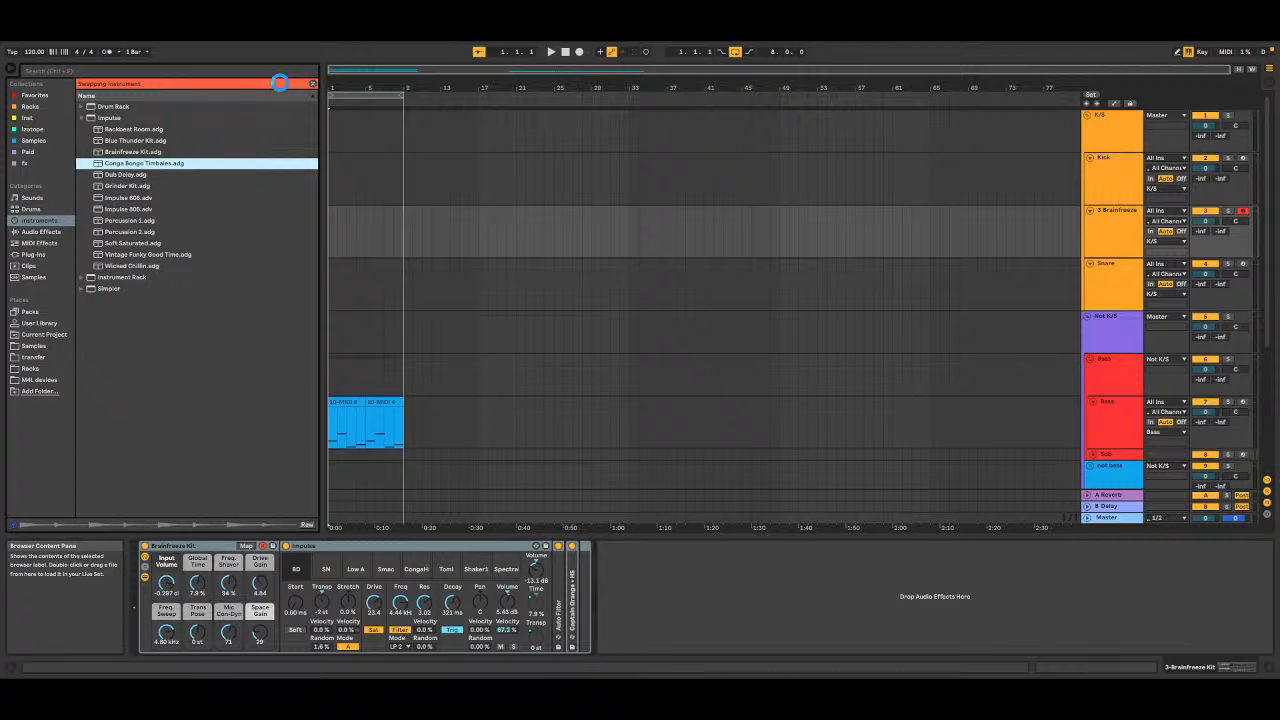
pyautogui.doubleClick(135, 142)
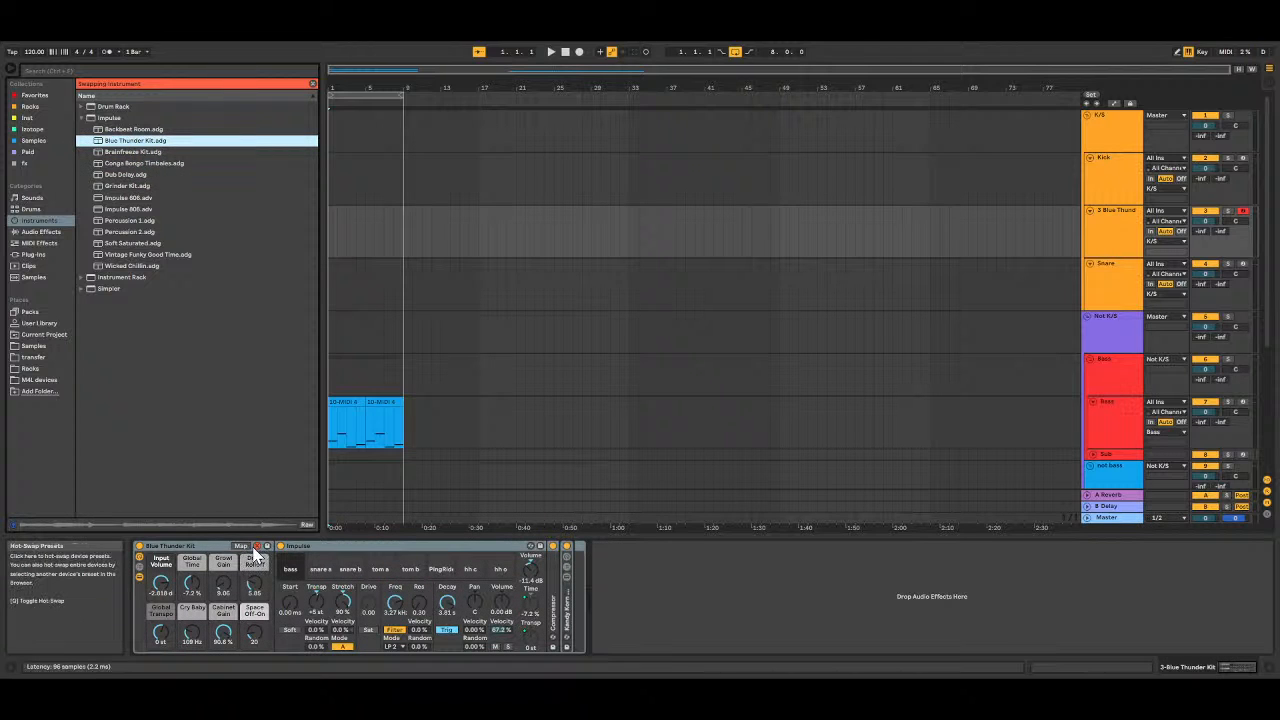
pyautogui.click(256, 549)
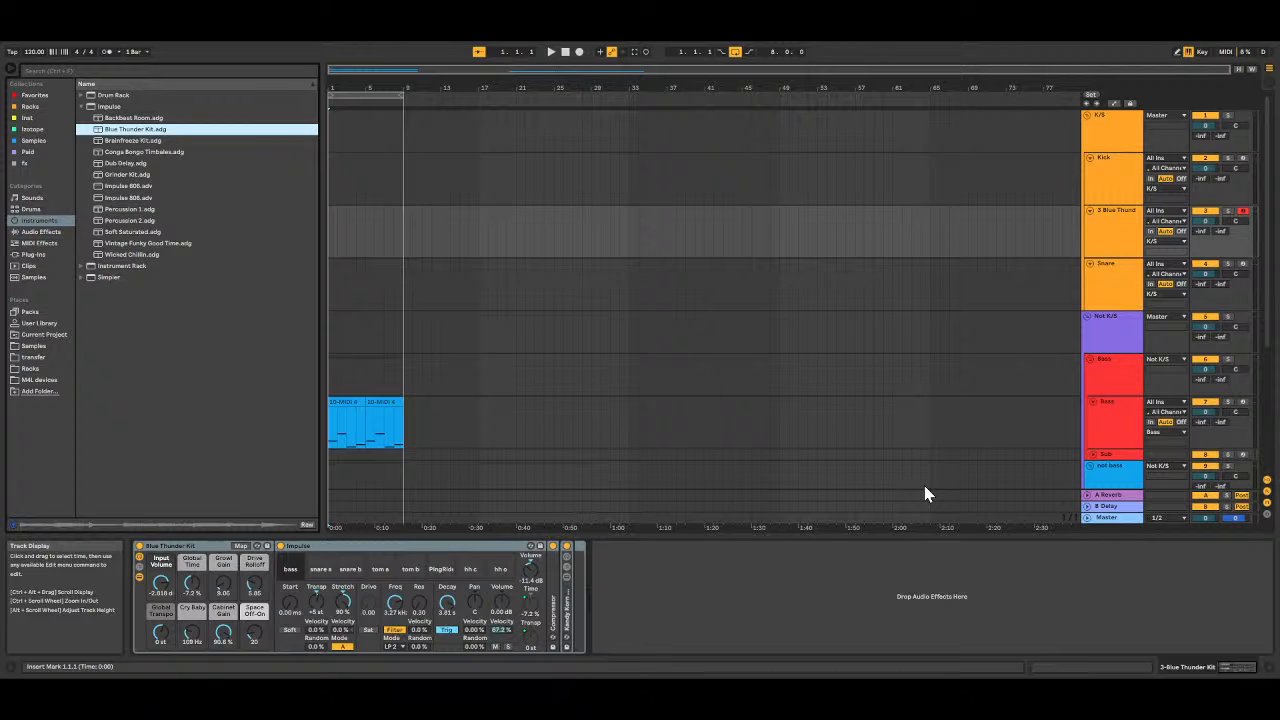
# Step: List the Audio Effects devices, switch to the YouTube Utility Deep Dive video, watch into its Bass Mono section and return to Ableton Live
pyautogui.click(46, 231)
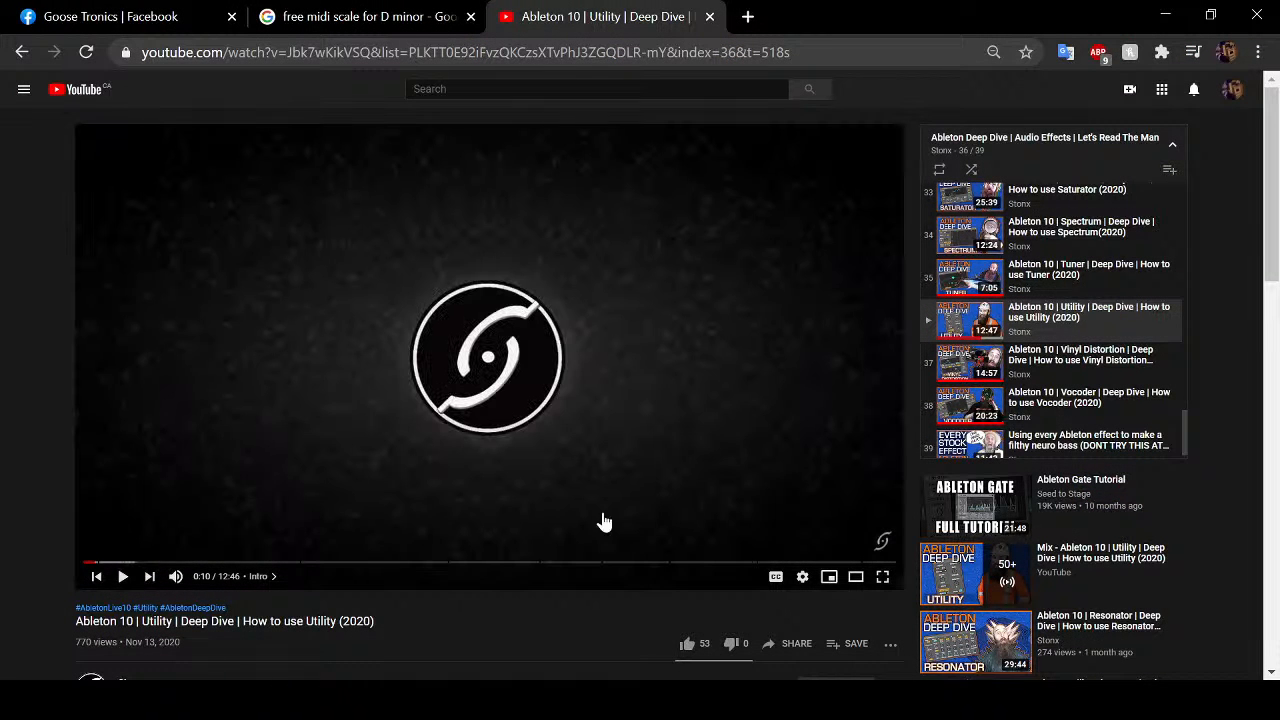
pyautogui.click(118, 428)
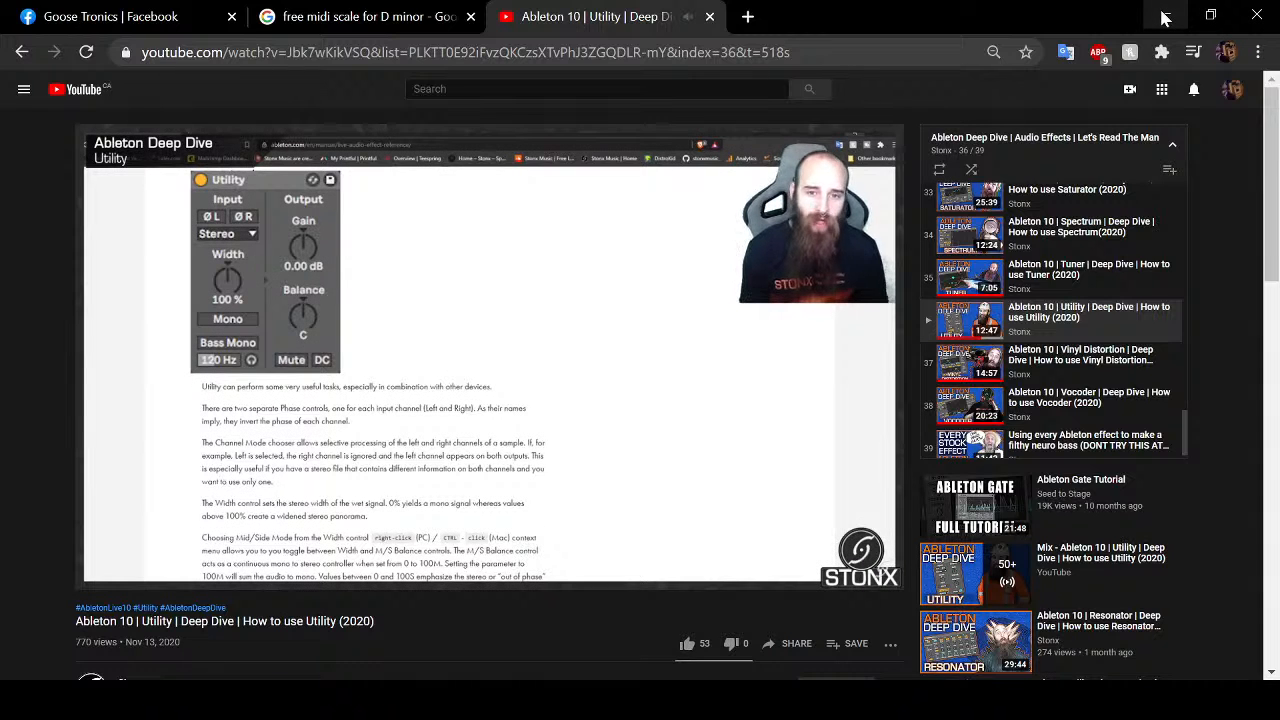
pyautogui.click(580, 700)
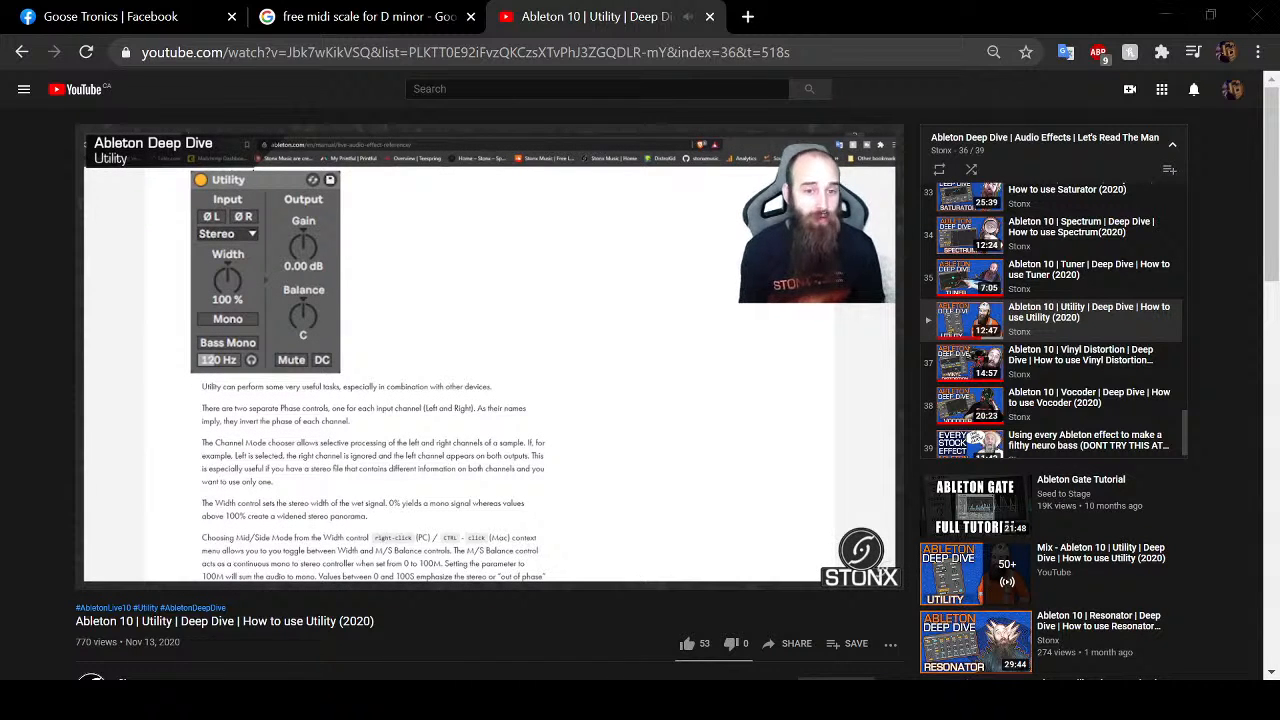
pyautogui.click(1161, 18)
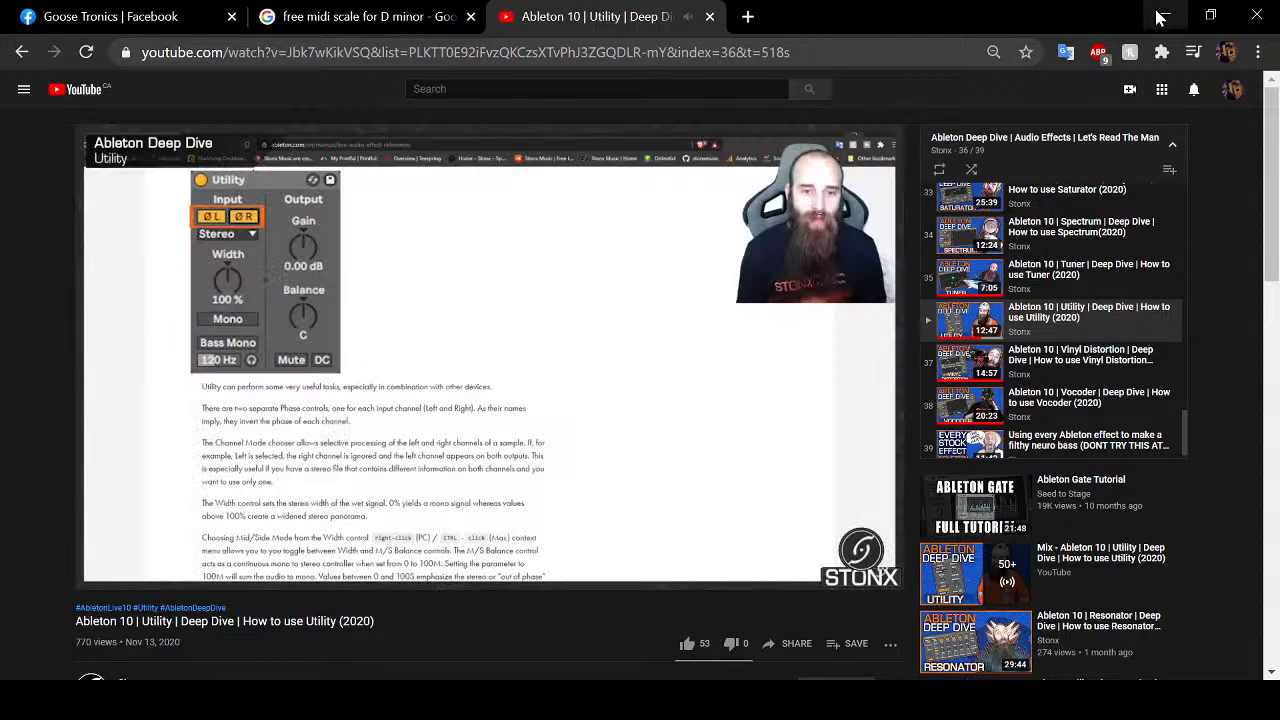
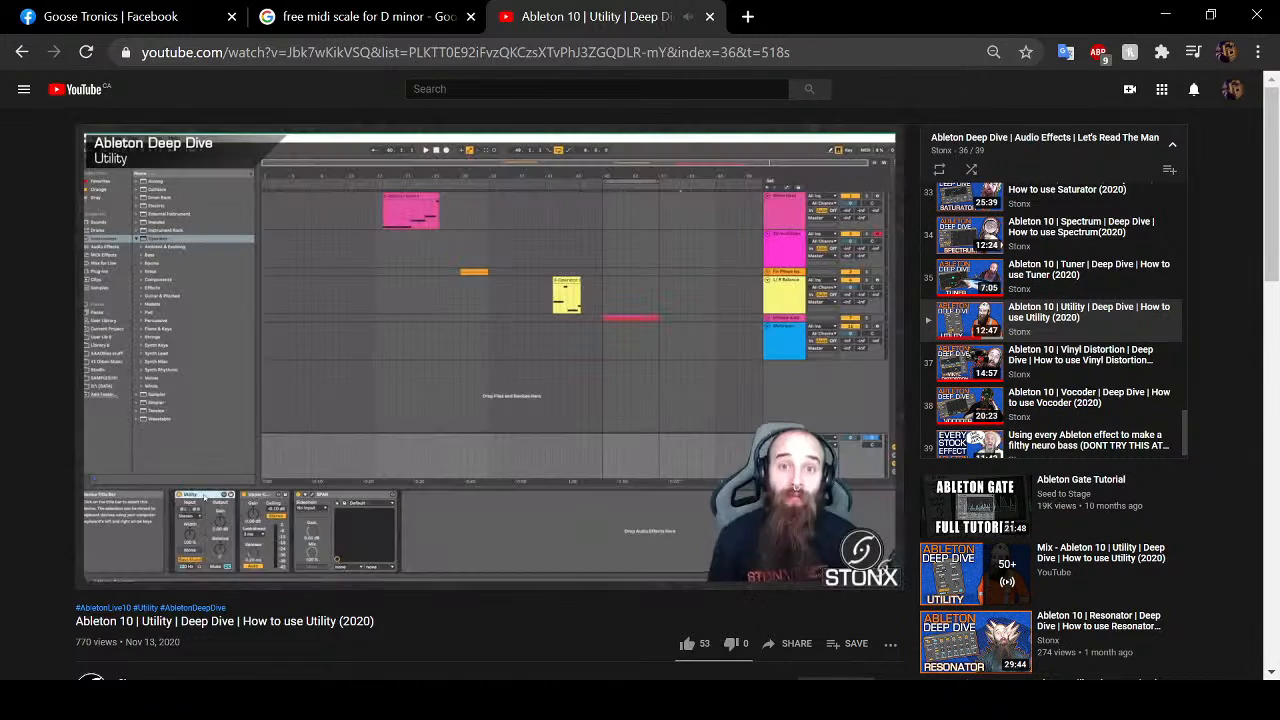
pyautogui.doubleClick(328, 381)
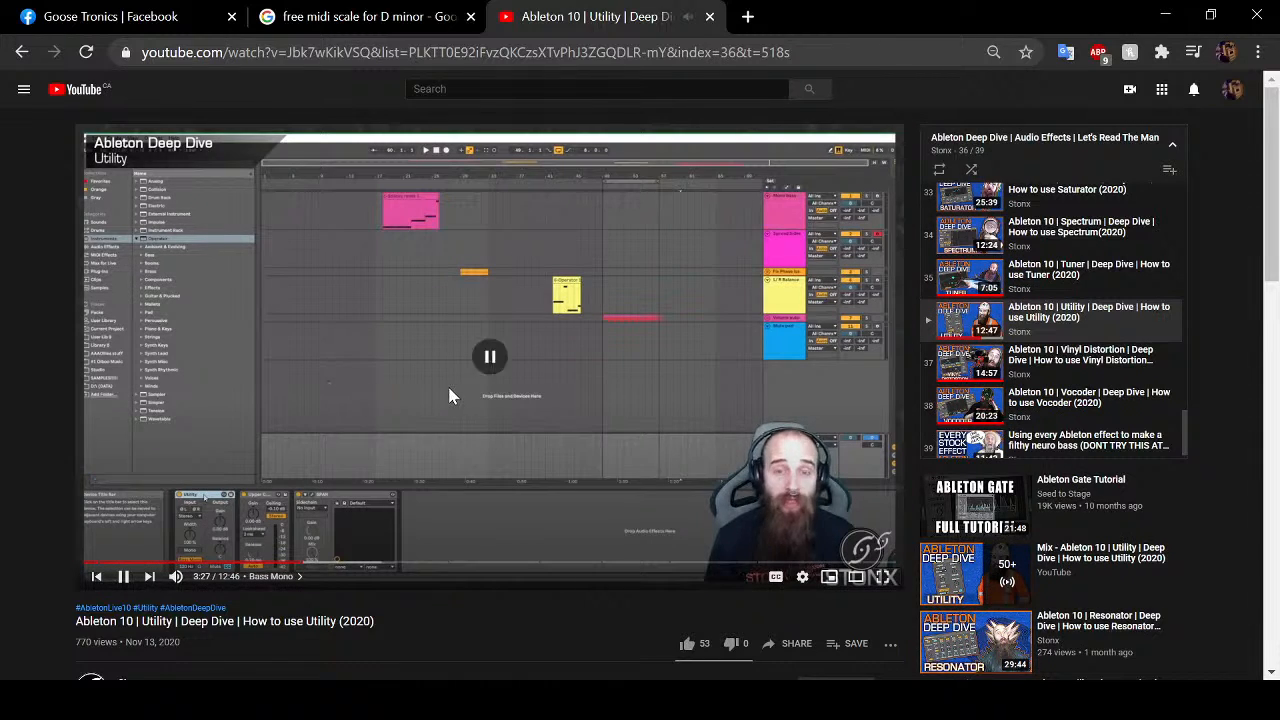
pyautogui.press('Escape')
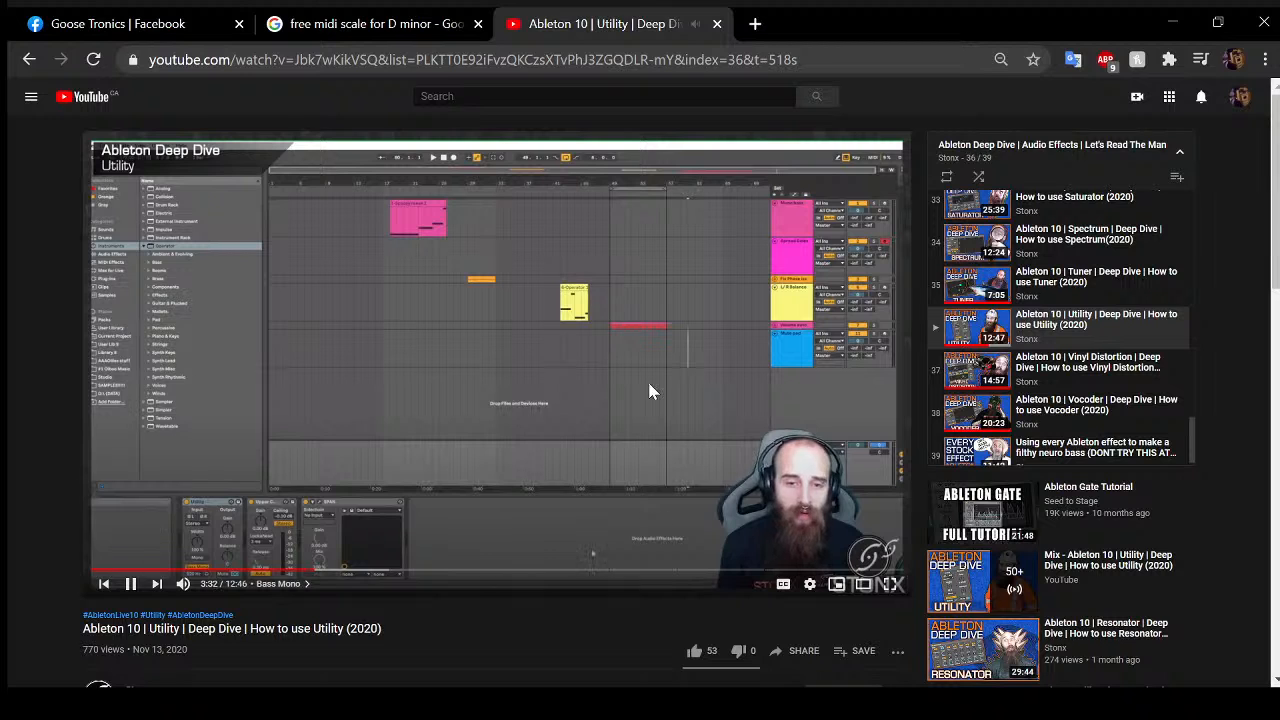
pyautogui.press('space')
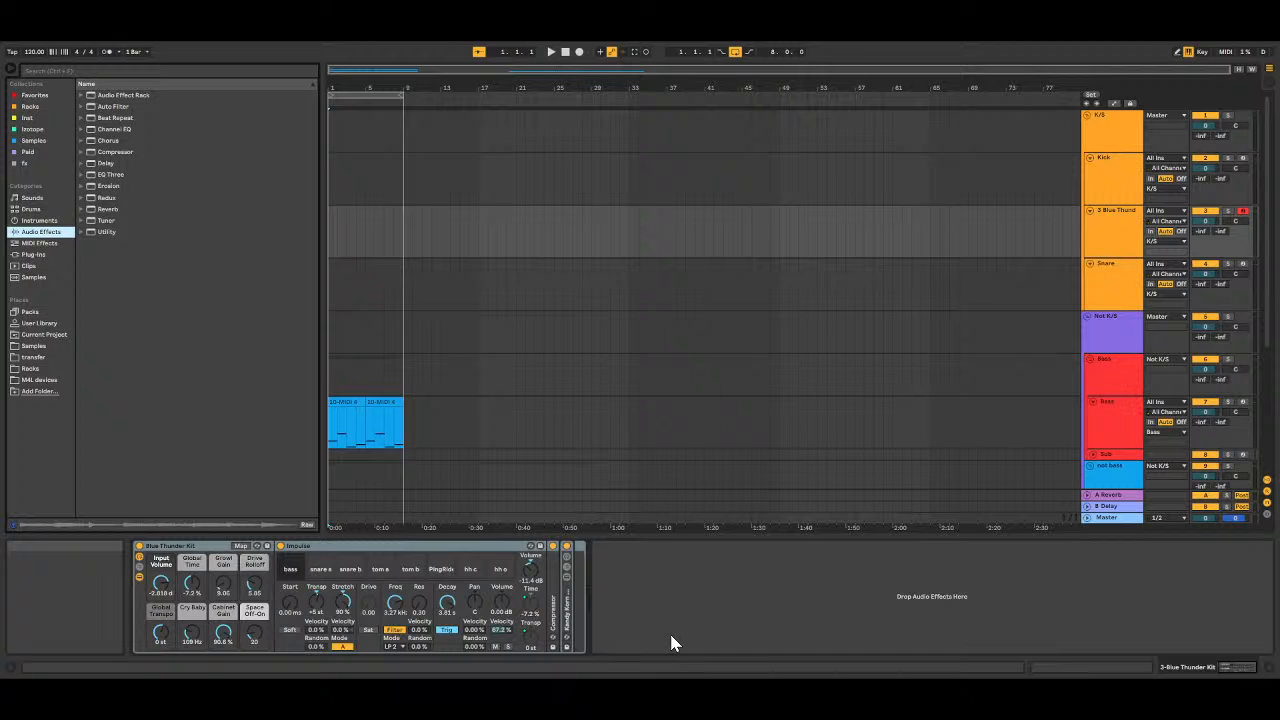
# Step: Add a Utility to the Bass track, set its gain to -12 dB and play the arrangement loop
pyautogui.click(1110, 412)
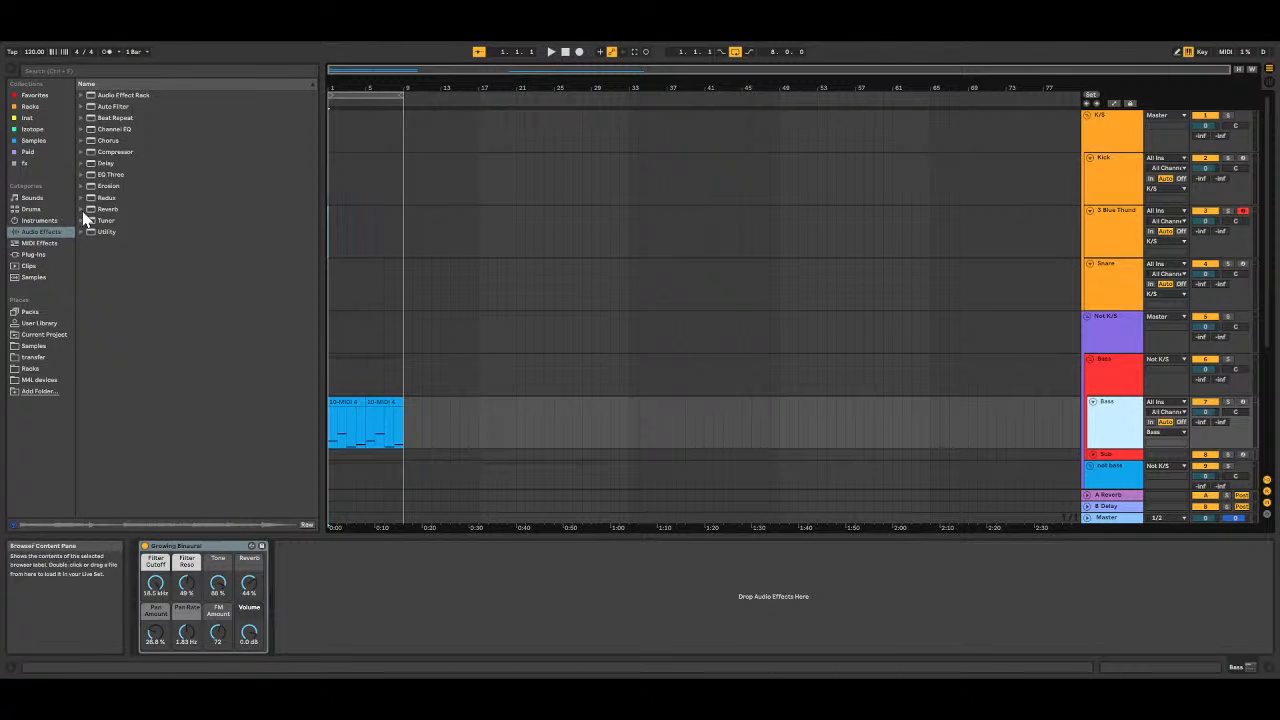
pyautogui.moveTo(99, 229); pyautogui.dragTo(628, 613)
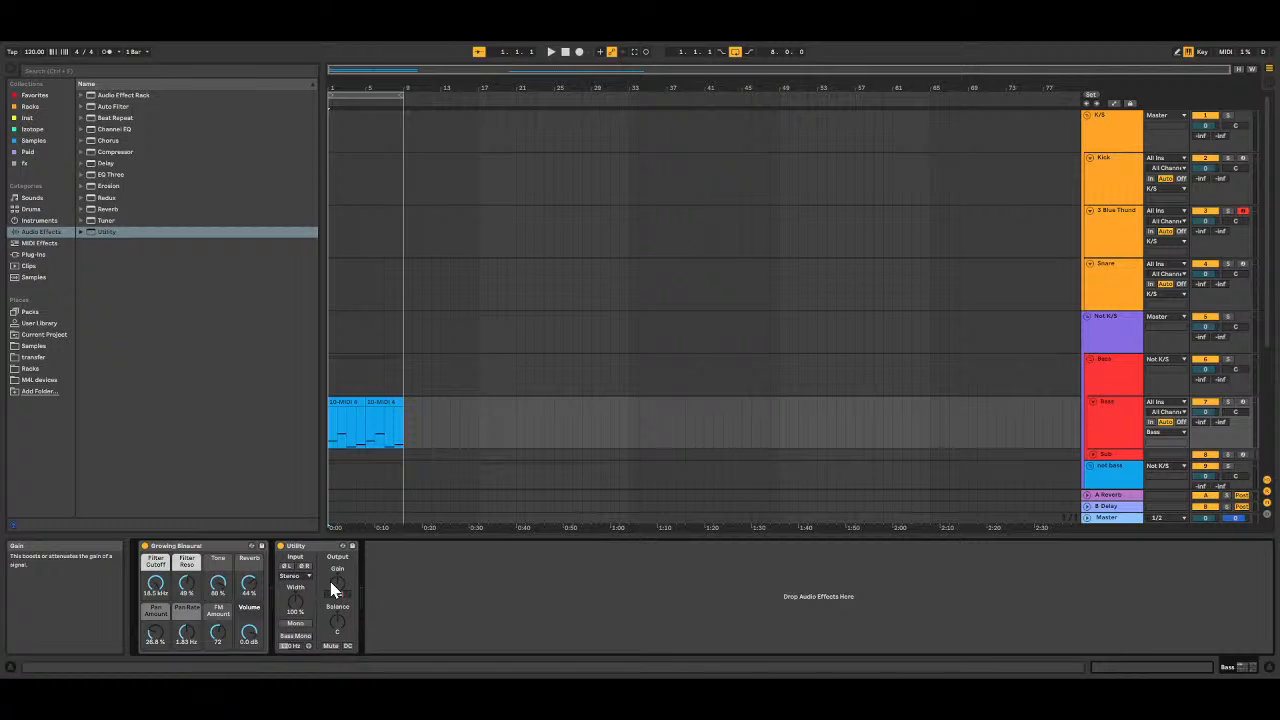
pyautogui.press('space')
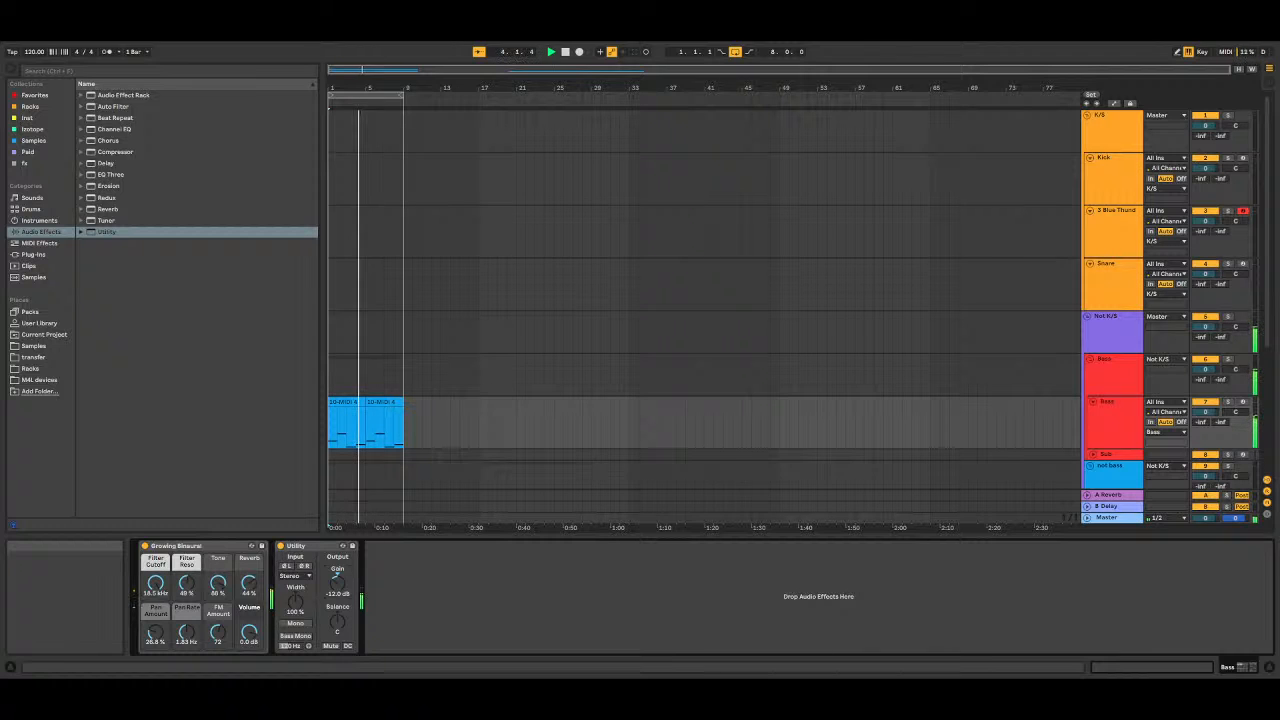
# Step: Unfold the Master track, then briefly activate the Cords track during playback and deactivate it again
pyautogui.click(1087, 519)
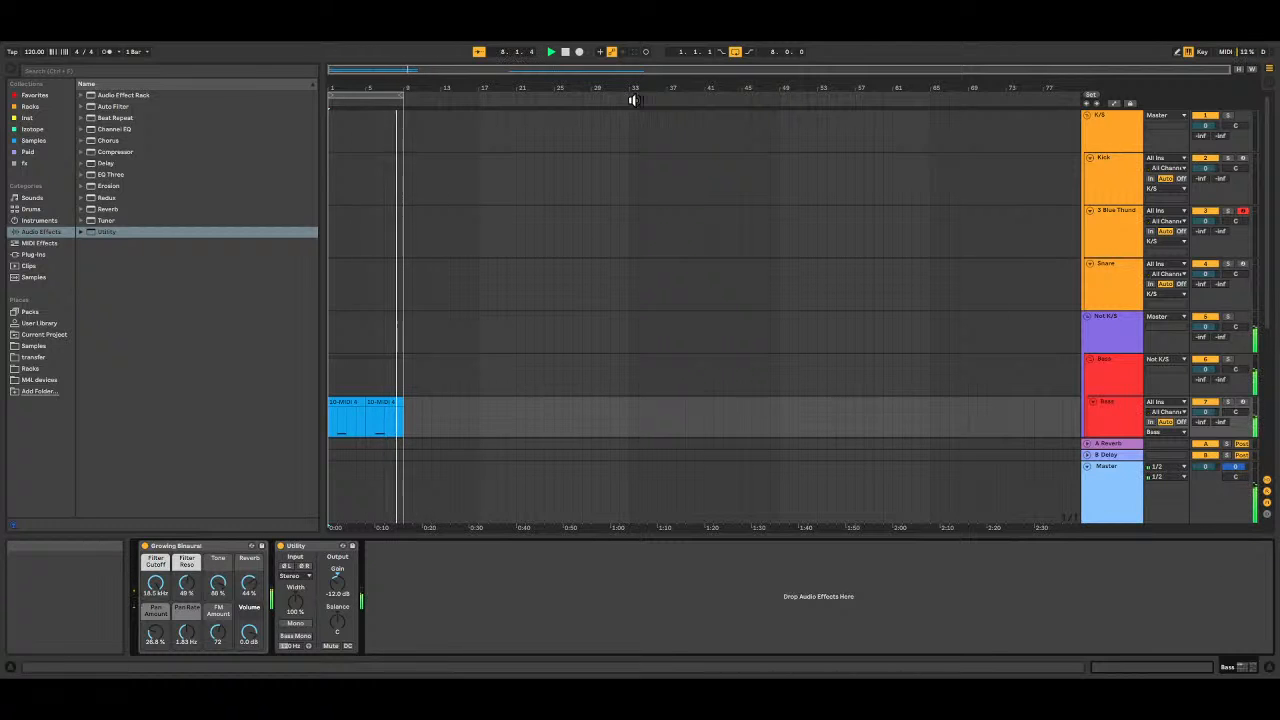
pyautogui.scroll(-2, 584, 278)
pyautogui.scroll(-2, 463, 209)
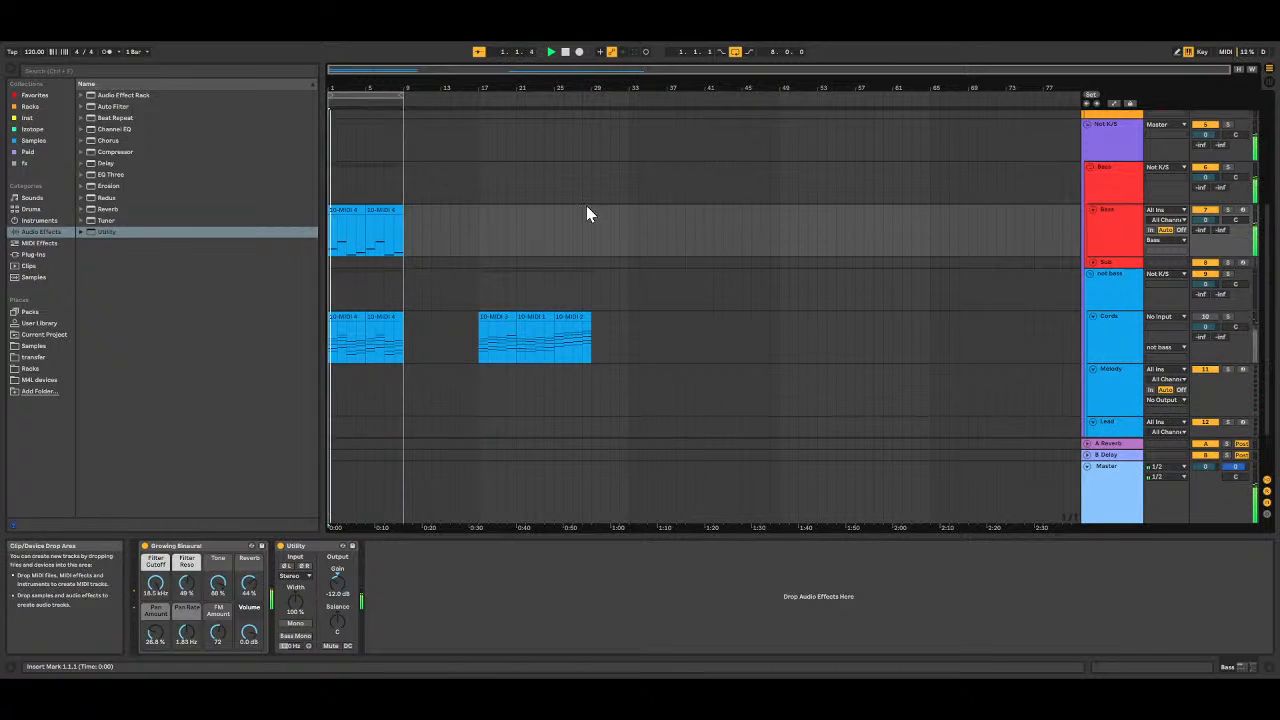
pyautogui.click(1206, 317)
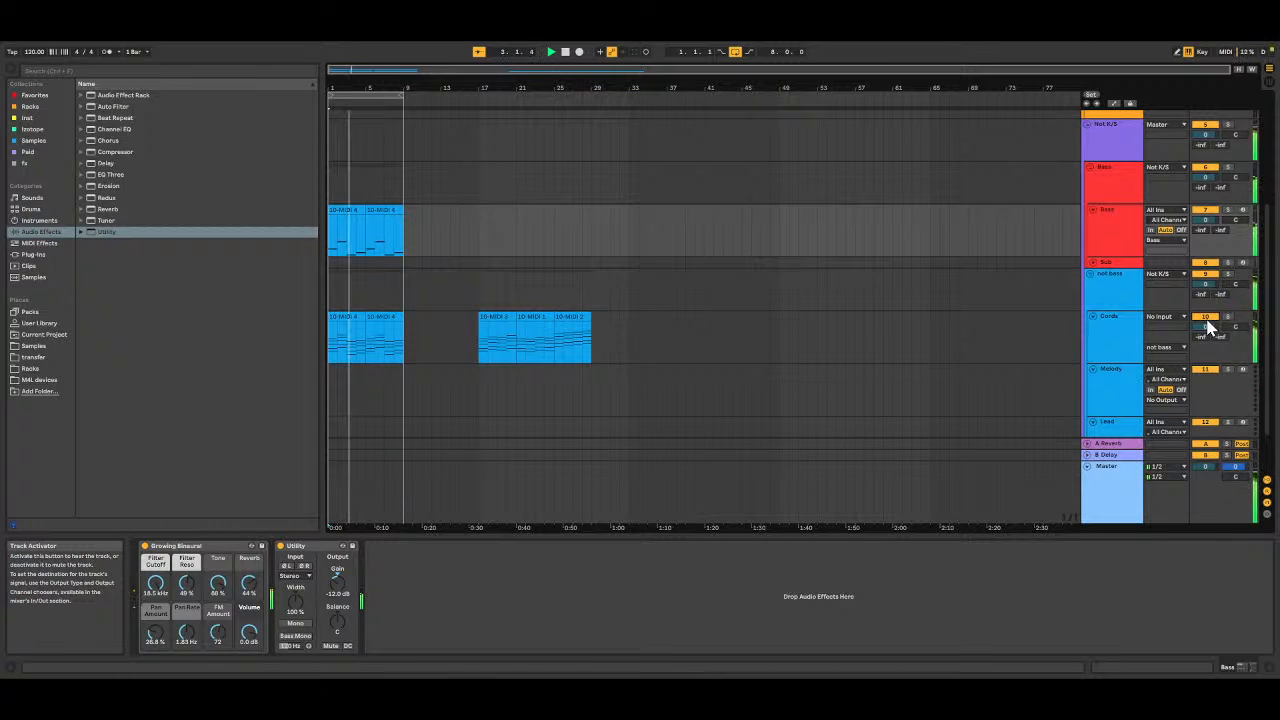
pyautogui.click(1206, 317)
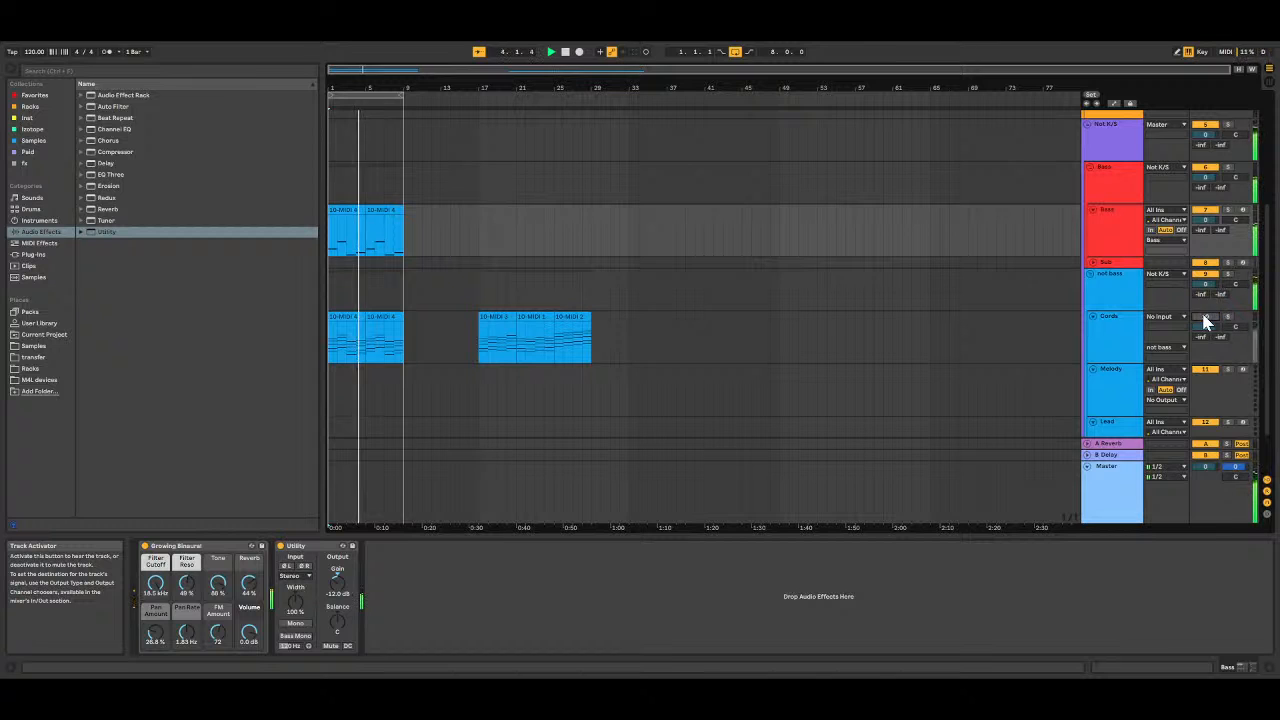
# Step: Add a Utility to the Cords track, set its gain to -12 dB and stop playback
pyautogui.click(95, 232)
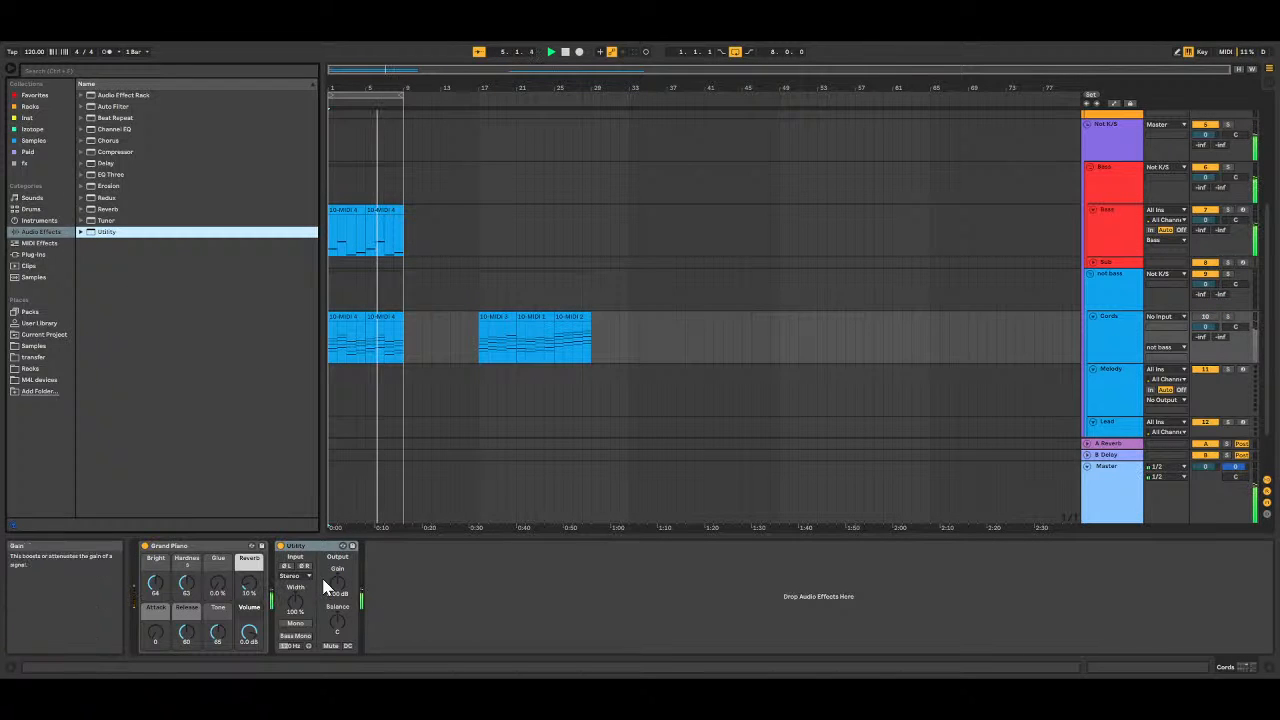
pyautogui.click(337, 590)
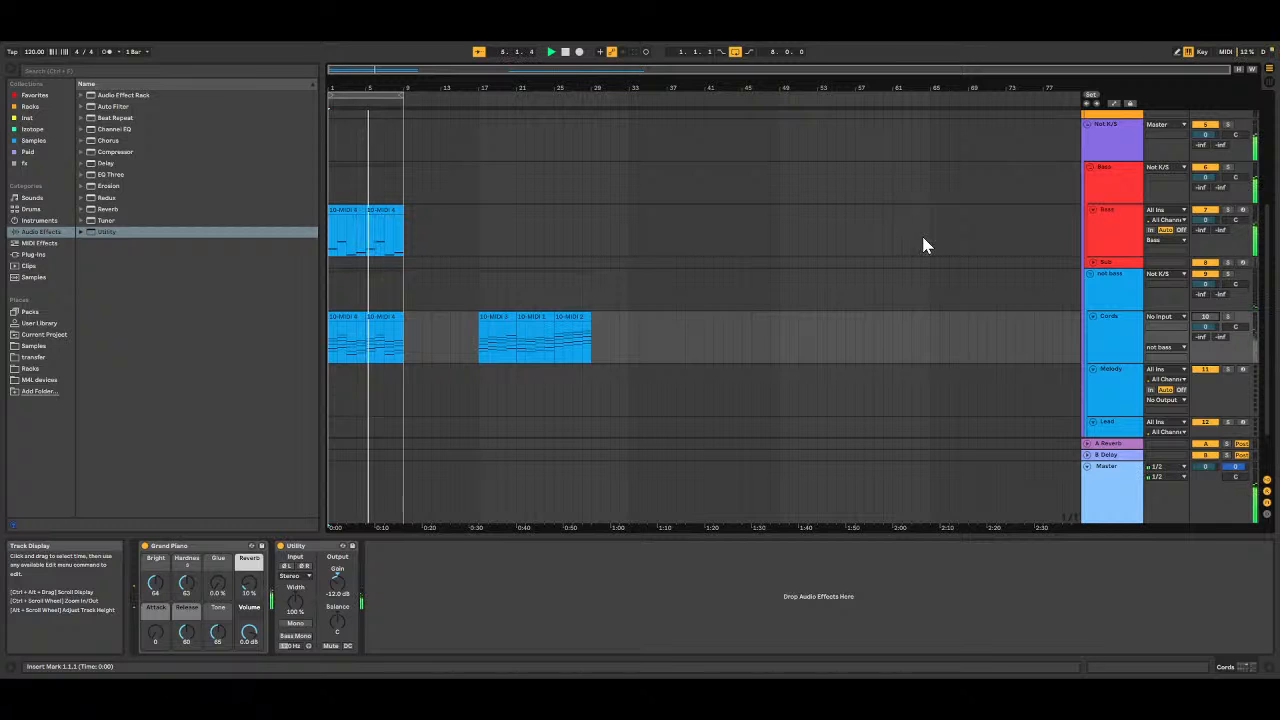
pyautogui.press('space')
# Step: Move the Blue Thunder Kit track below the Snare track, outside the K/S group
pyautogui.scroll(2, 821, 254)
pyautogui.scroll(3, 822, 258)
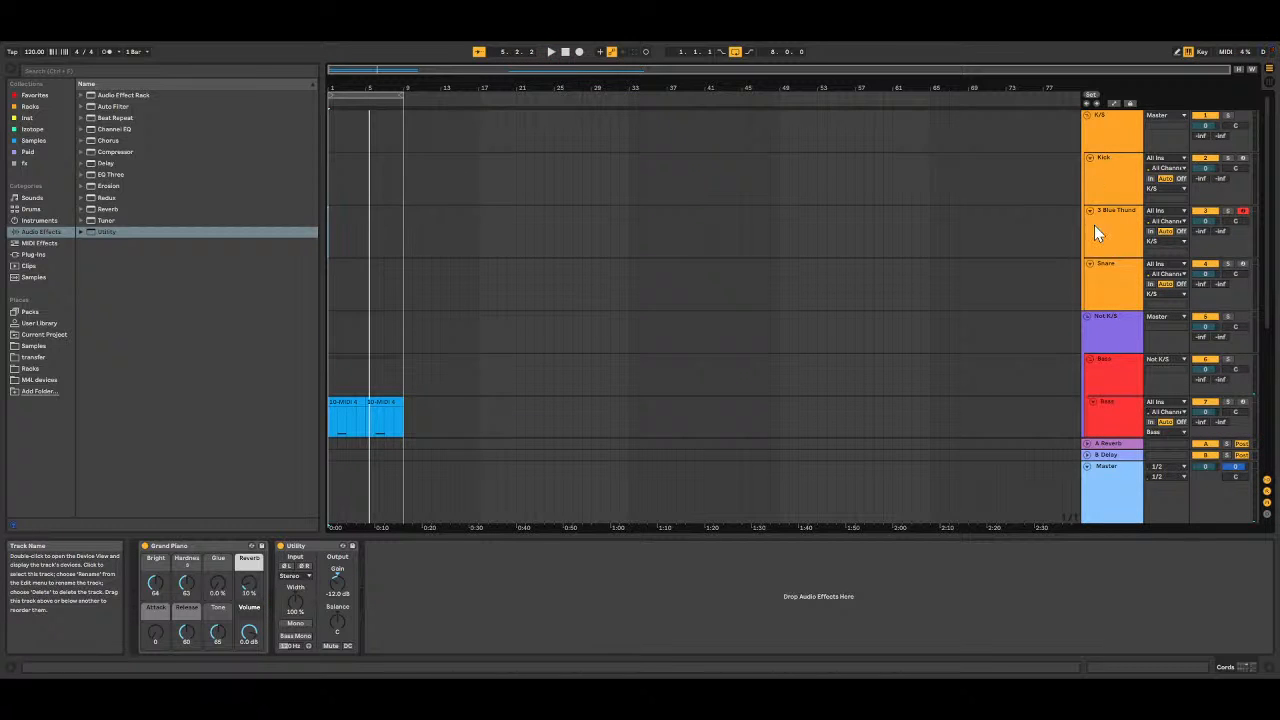
pyautogui.moveTo(1096, 229); pyautogui.dragTo(1088, 305)
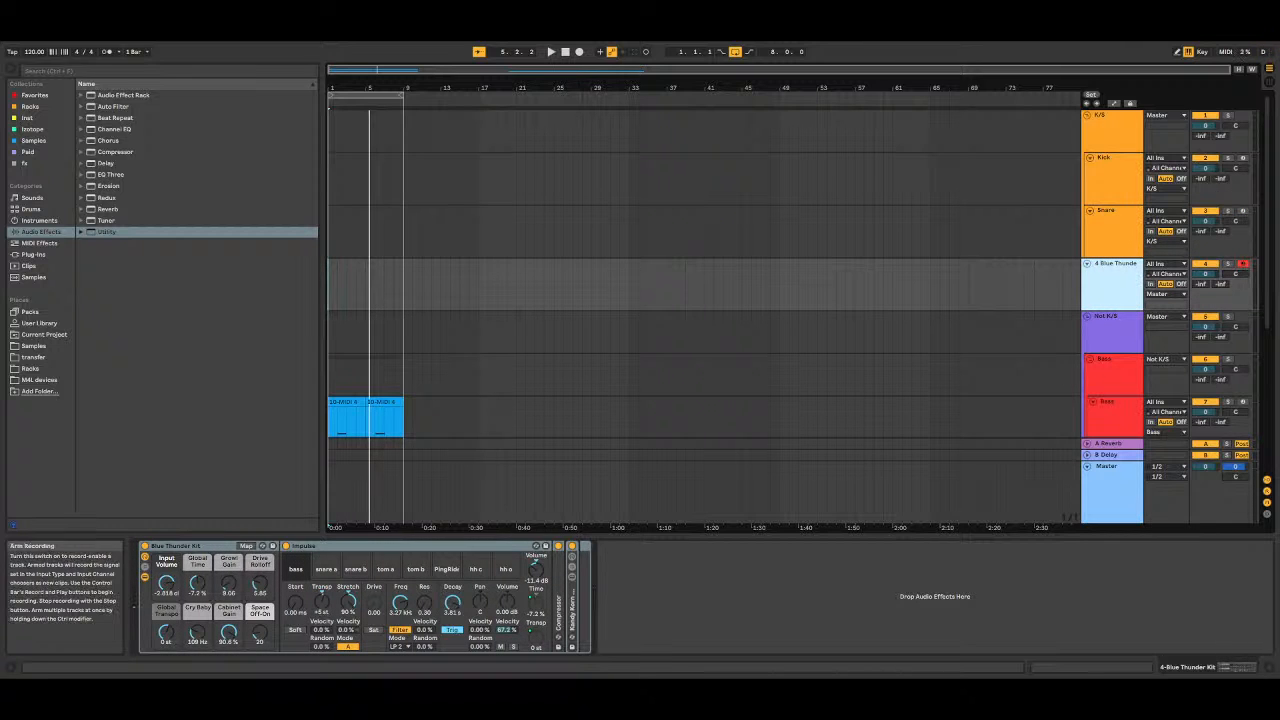
# Step: With the metronome on, record a four-bar bass and snare pattern on the Blue Thunder Kit track from bar 1 and open its notes
pyautogui.click(565, 51)
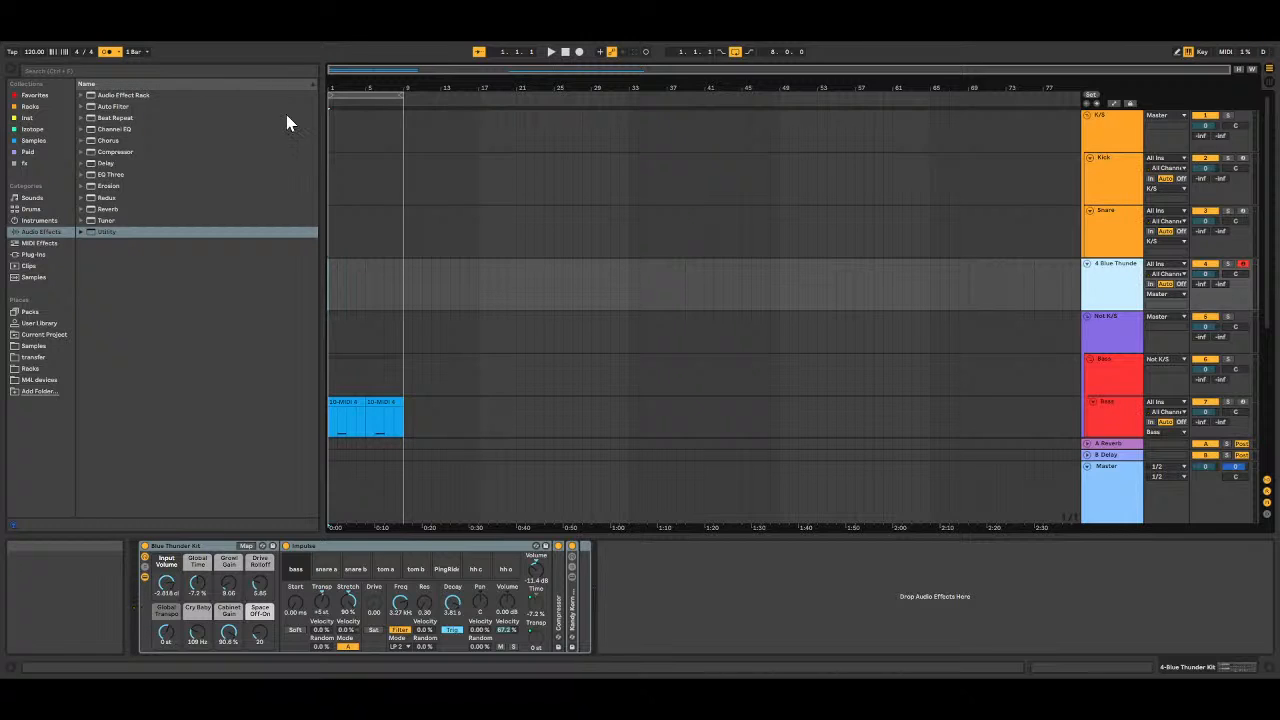
pyautogui.click(580, 52)
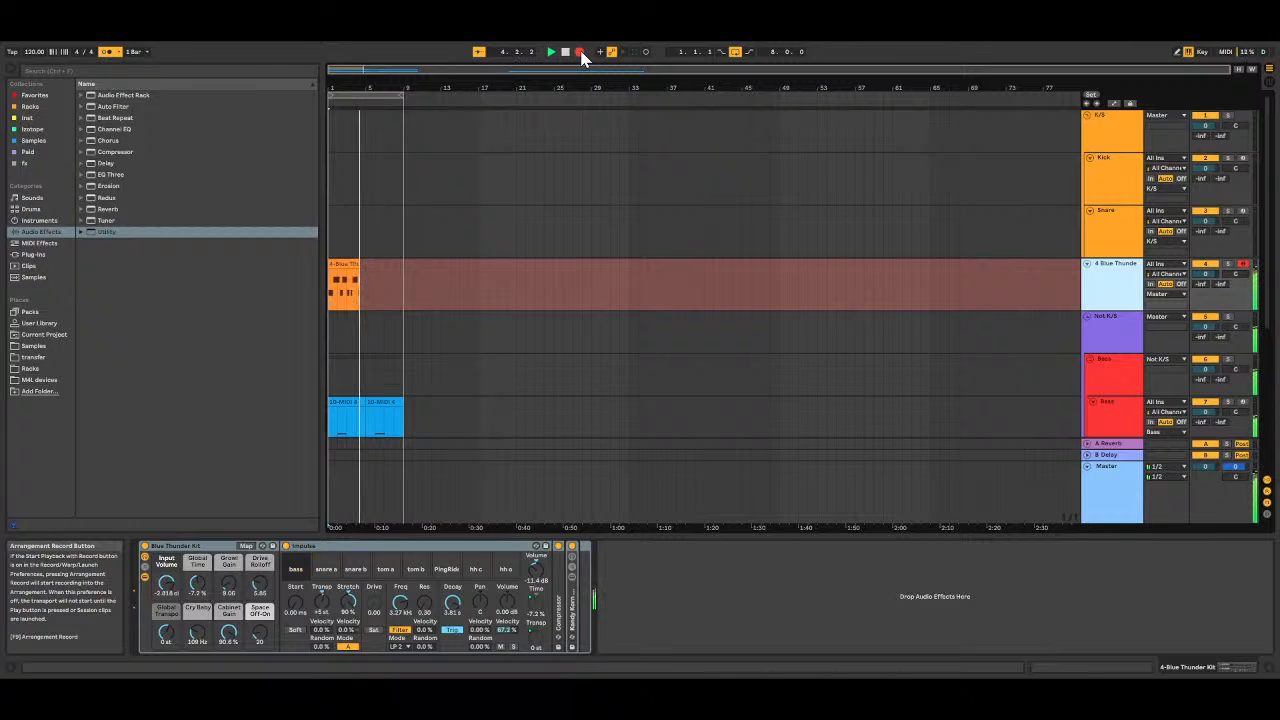
pyautogui.press('space')
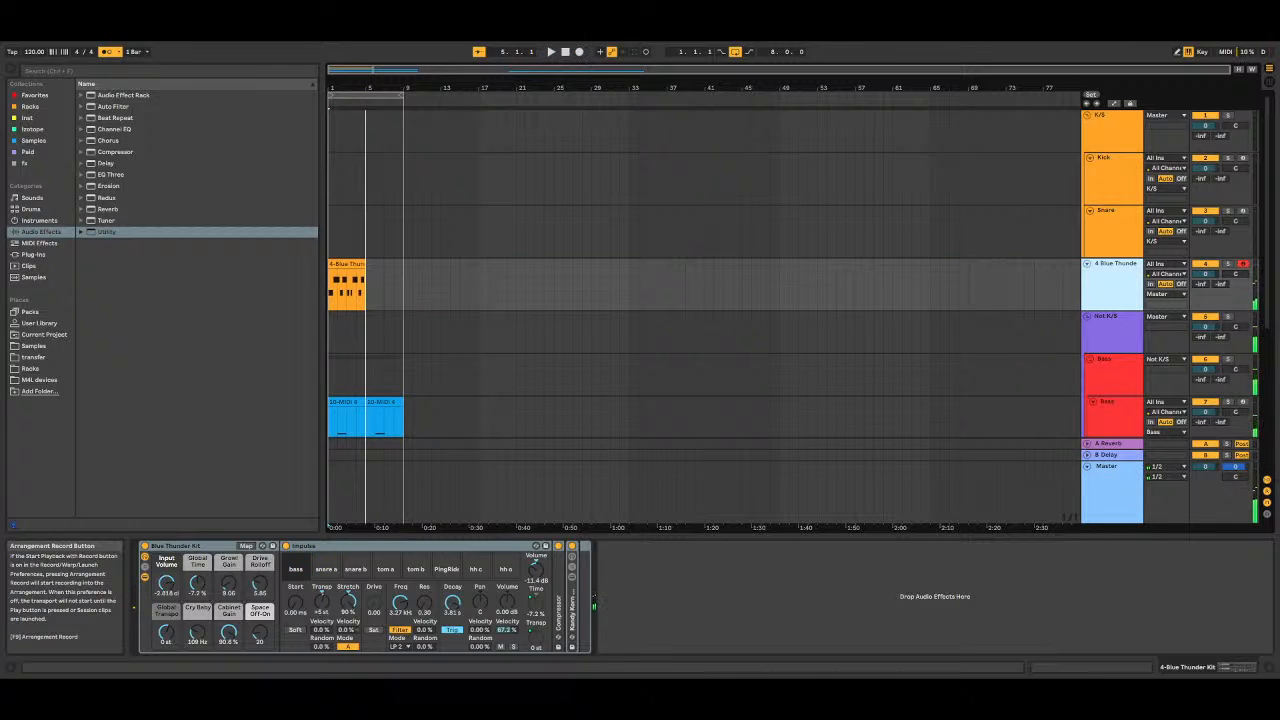
pyautogui.doubleClick(354, 266)
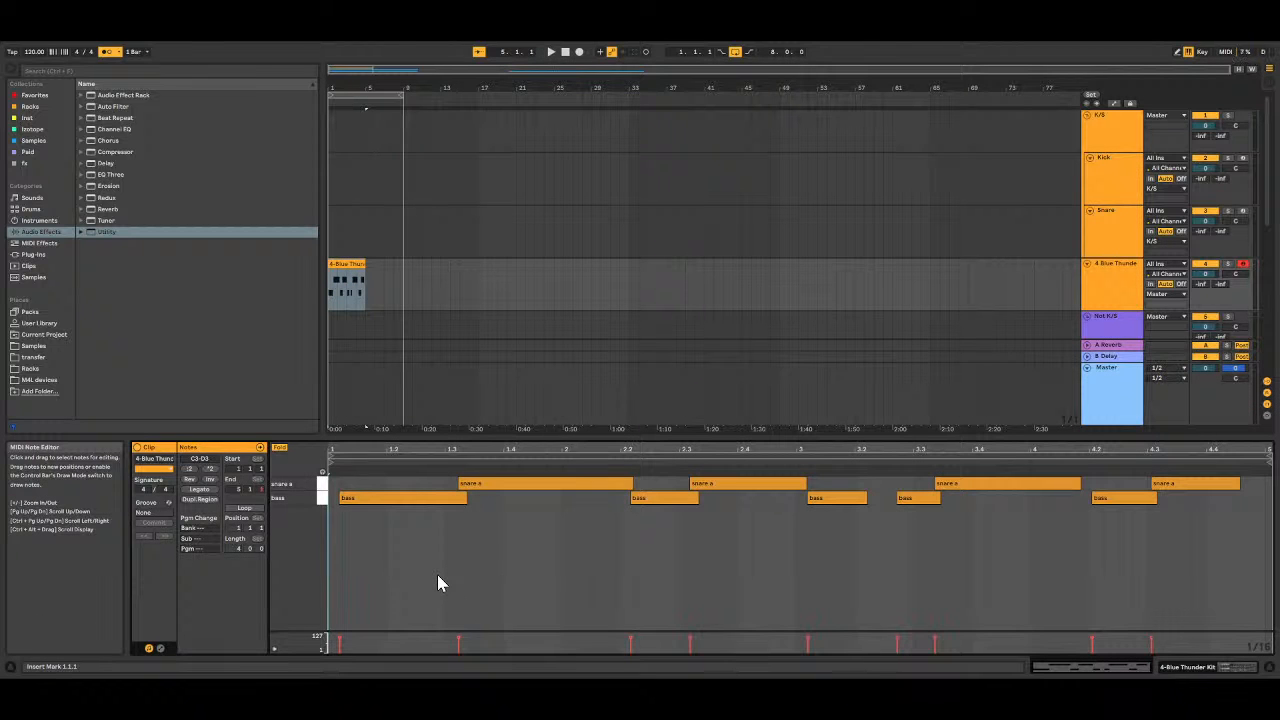
pyautogui.moveTo(437, 571); pyautogui.dragTo(1151, 477)
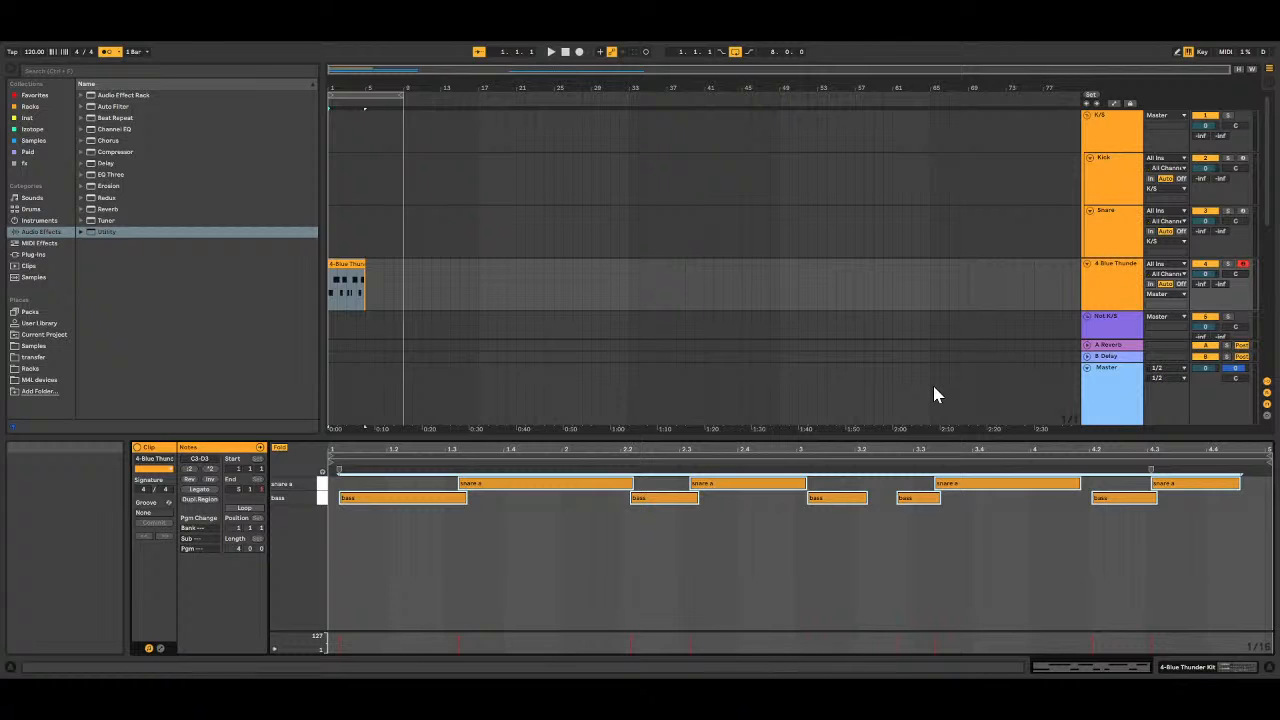
pyautogui.click(454, 593)
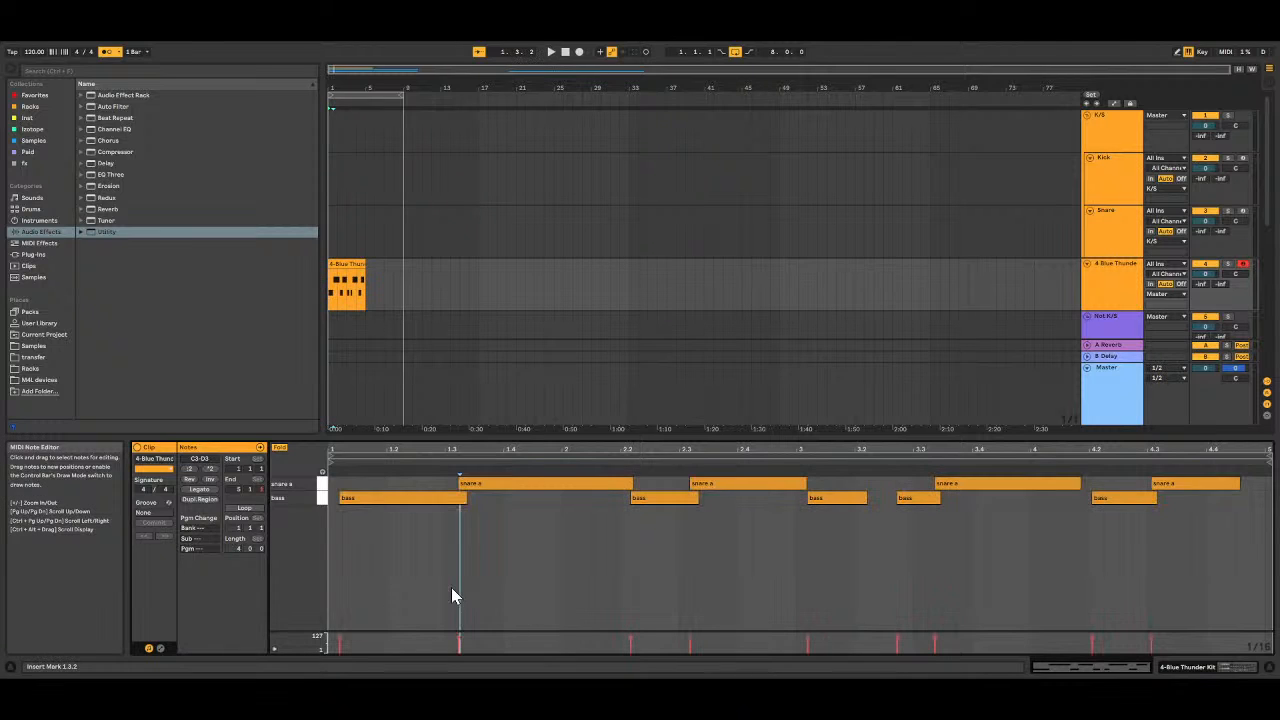
pyautogui.moveTo(397, 577); pyautogui.dragTo(1270, 479)
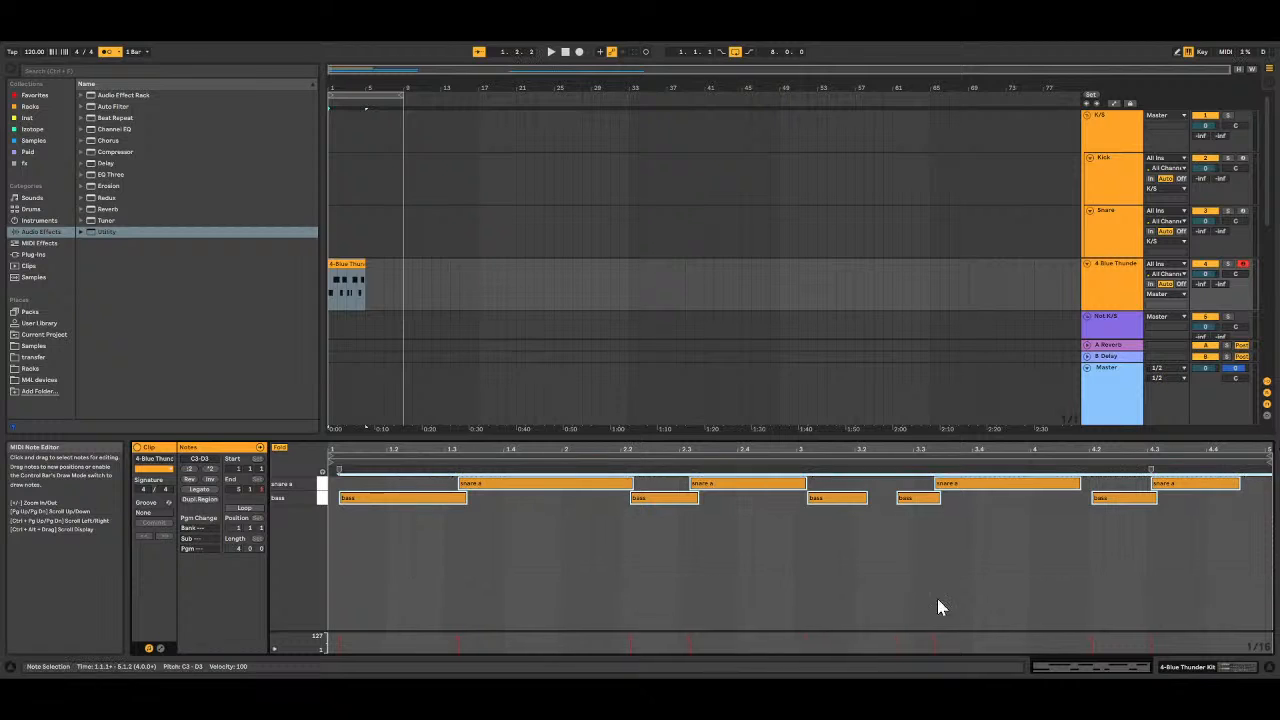
pyautogui.click(694, 574)
pyautogui.hotkey('ctrl', 'a')
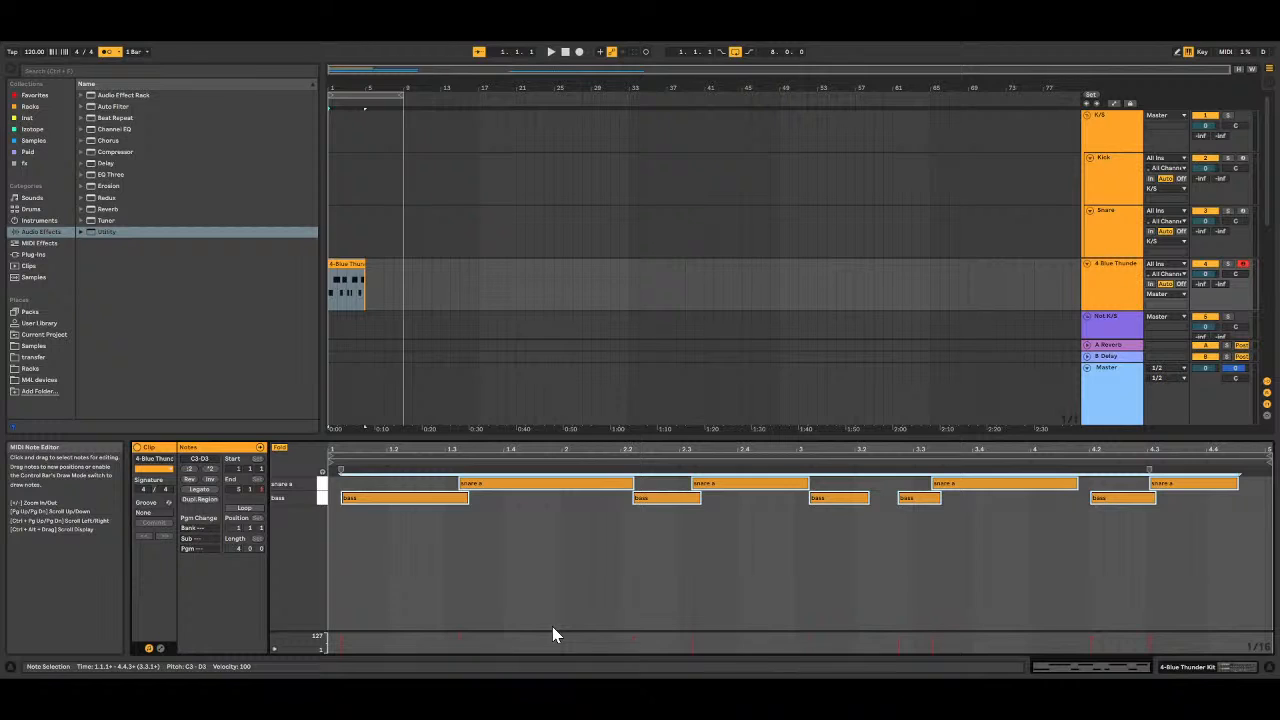
pyautogui.hotkey('ctrl', 'z')
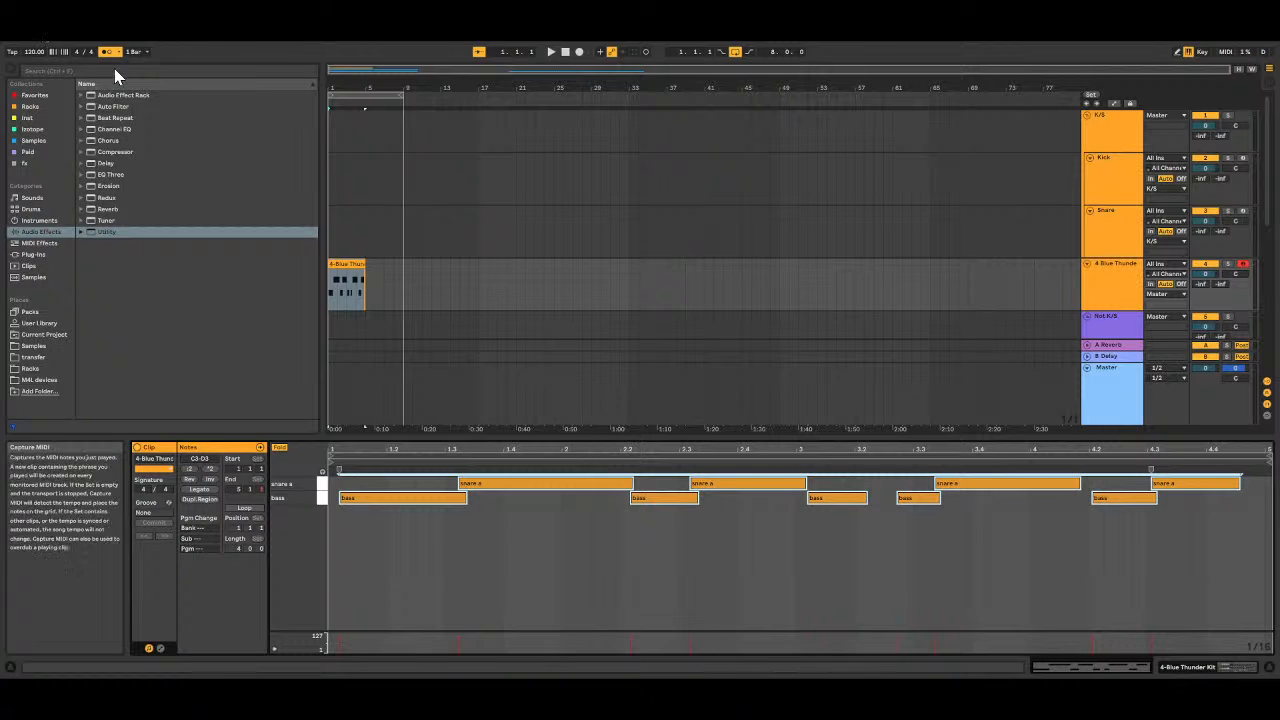
pyautogui.click(41, 40)
pyautogui.click(679, 559)
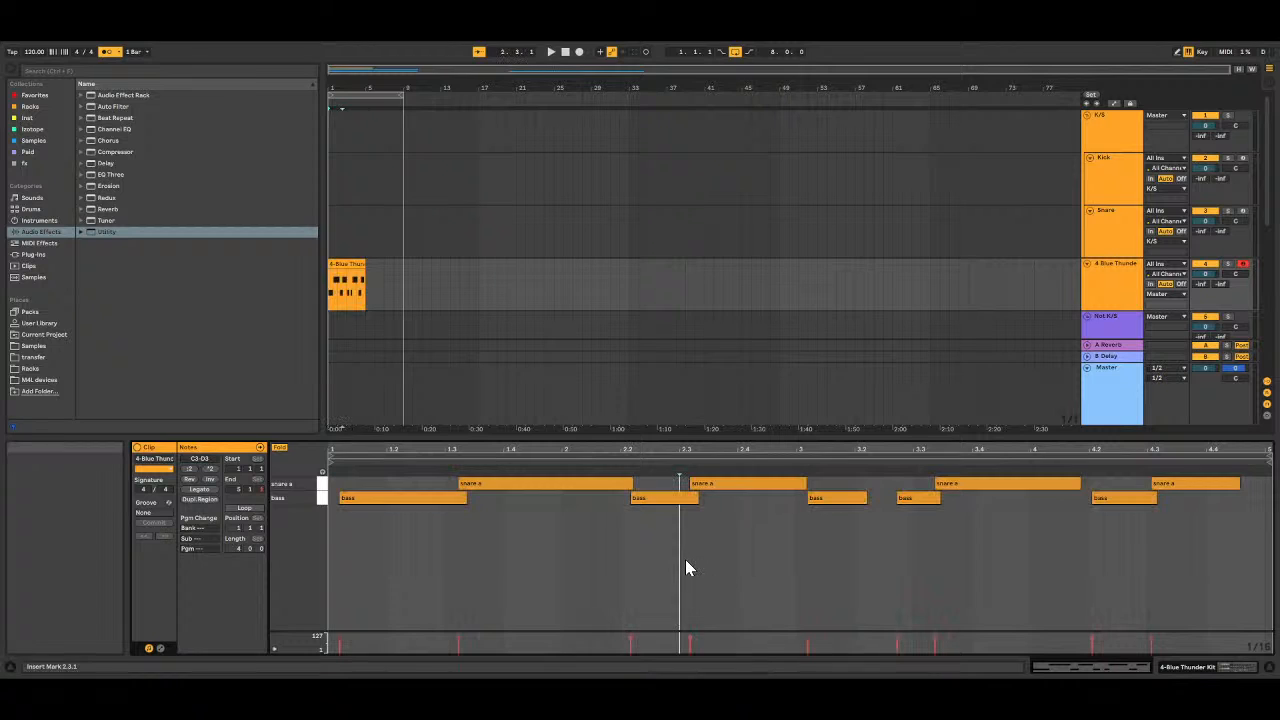
pyautogui.click(534, 546)
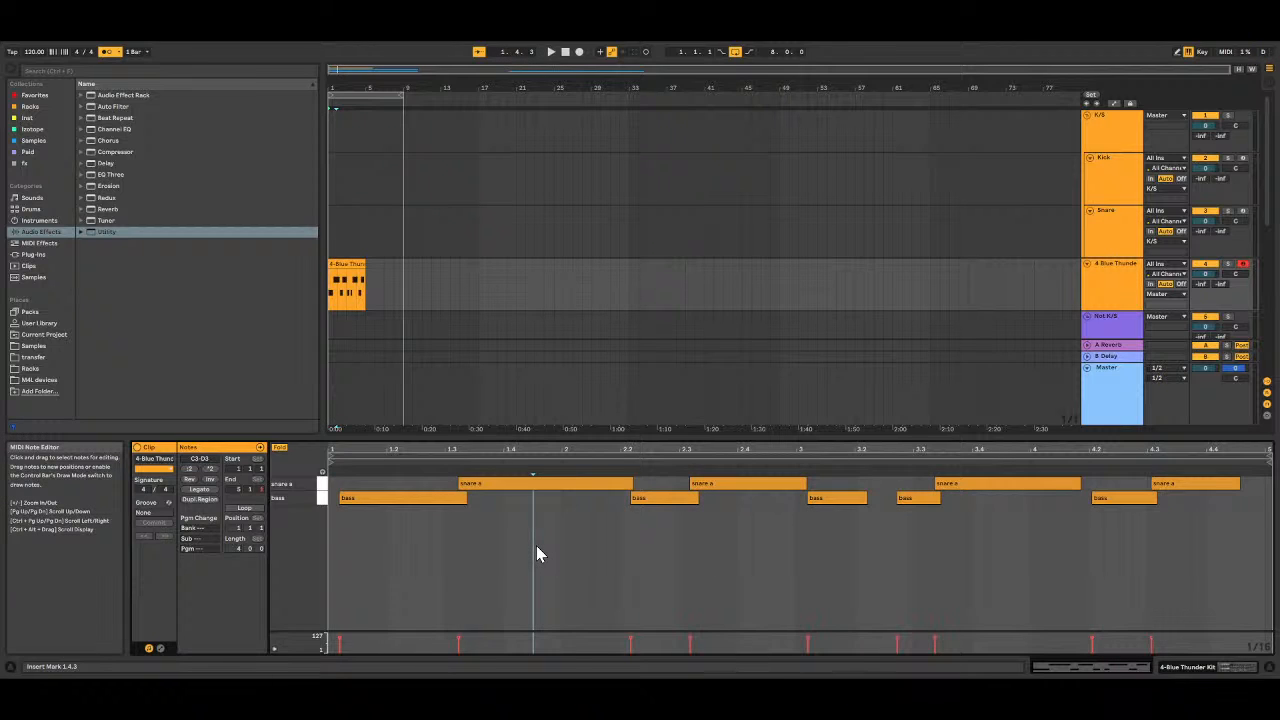
# Step: Quantize all the bass and snare notes in the Blue Thunder Kit clip to the grid
pyautogui.hotkey('ctrl', 'a')
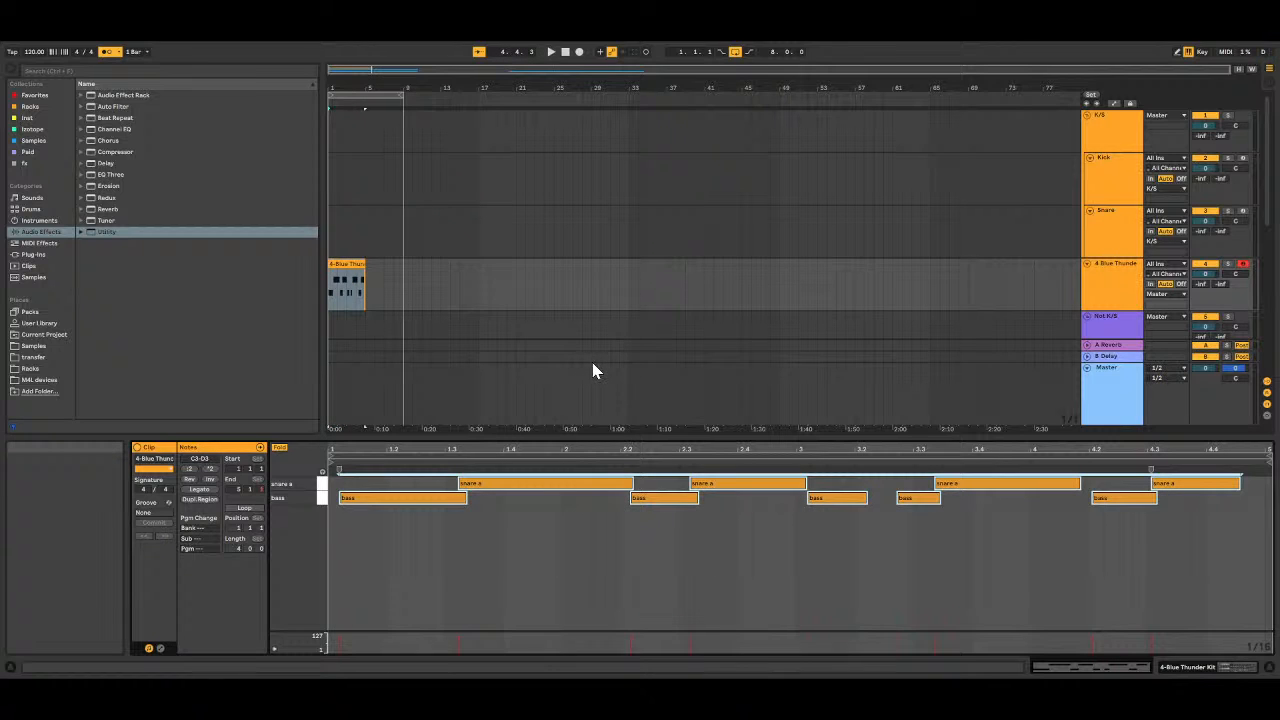
pyautogui.hotkey('ctrl', 'shift', 'u')
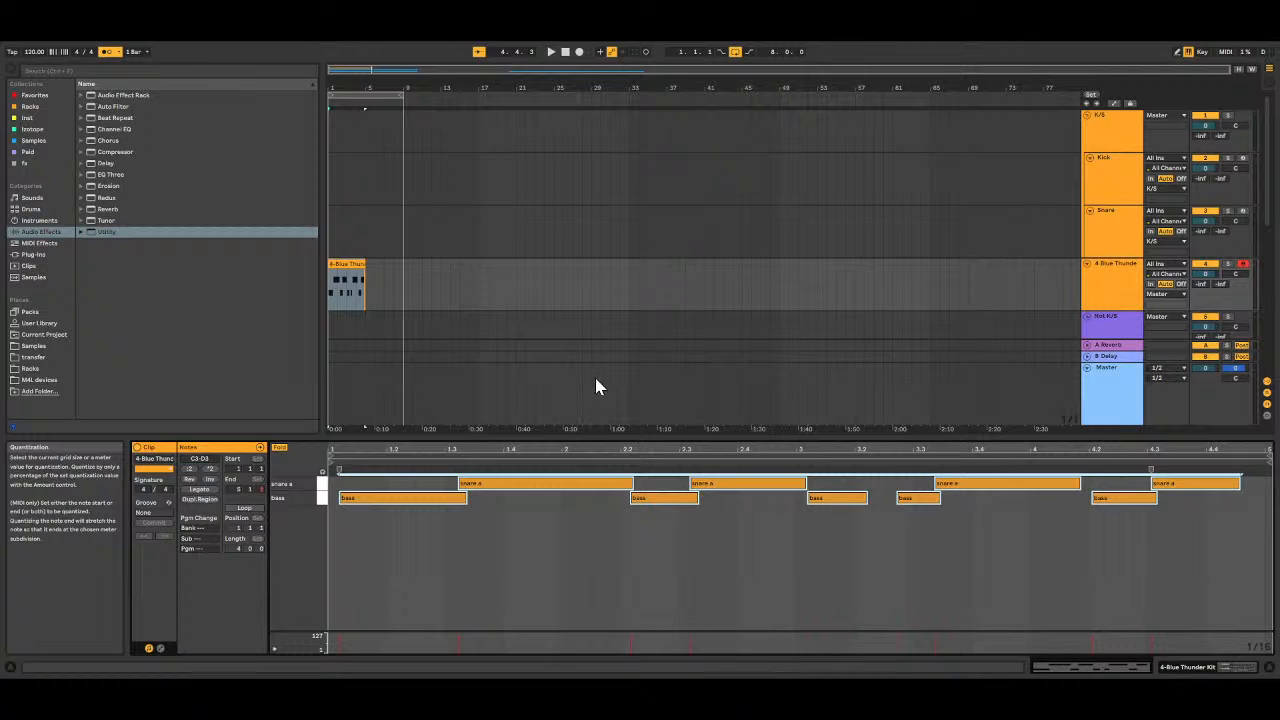
pyautogui.press('Left')
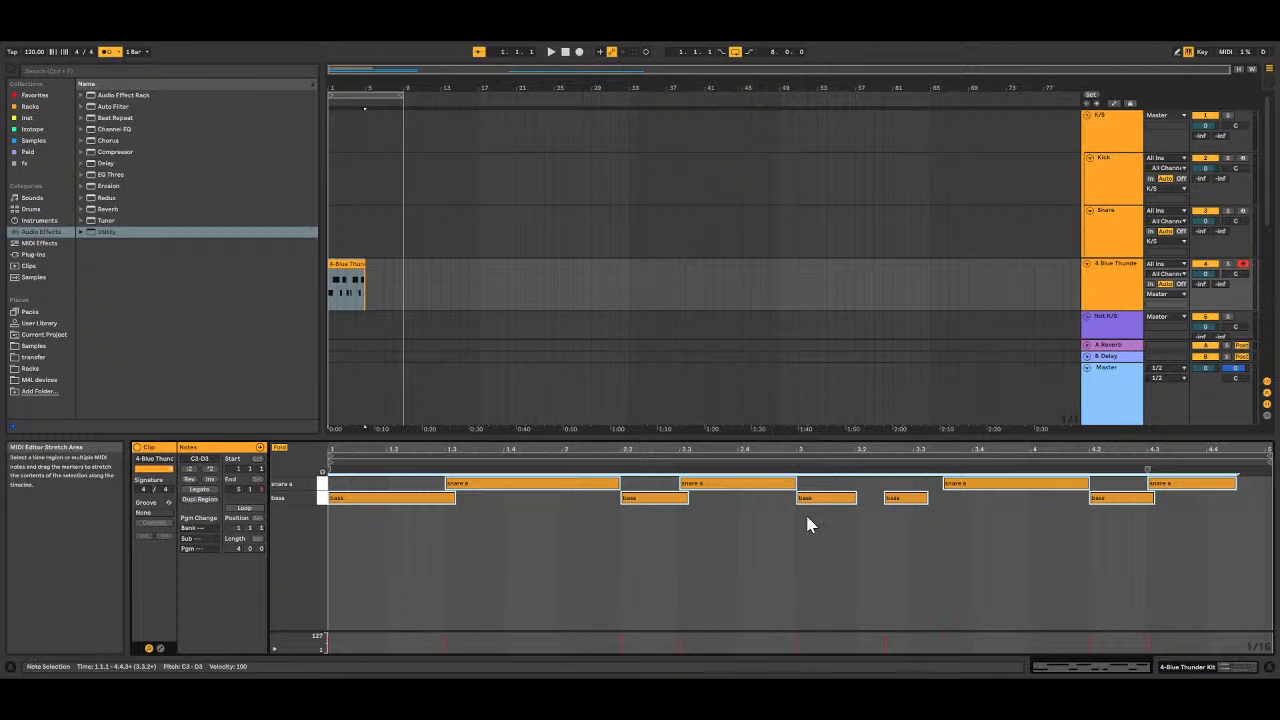
# Step: Play back the quantized pattern, move the bar 3 snare note to 3.3, and shorten the bass note before it to end there
pyautogui.press('space')
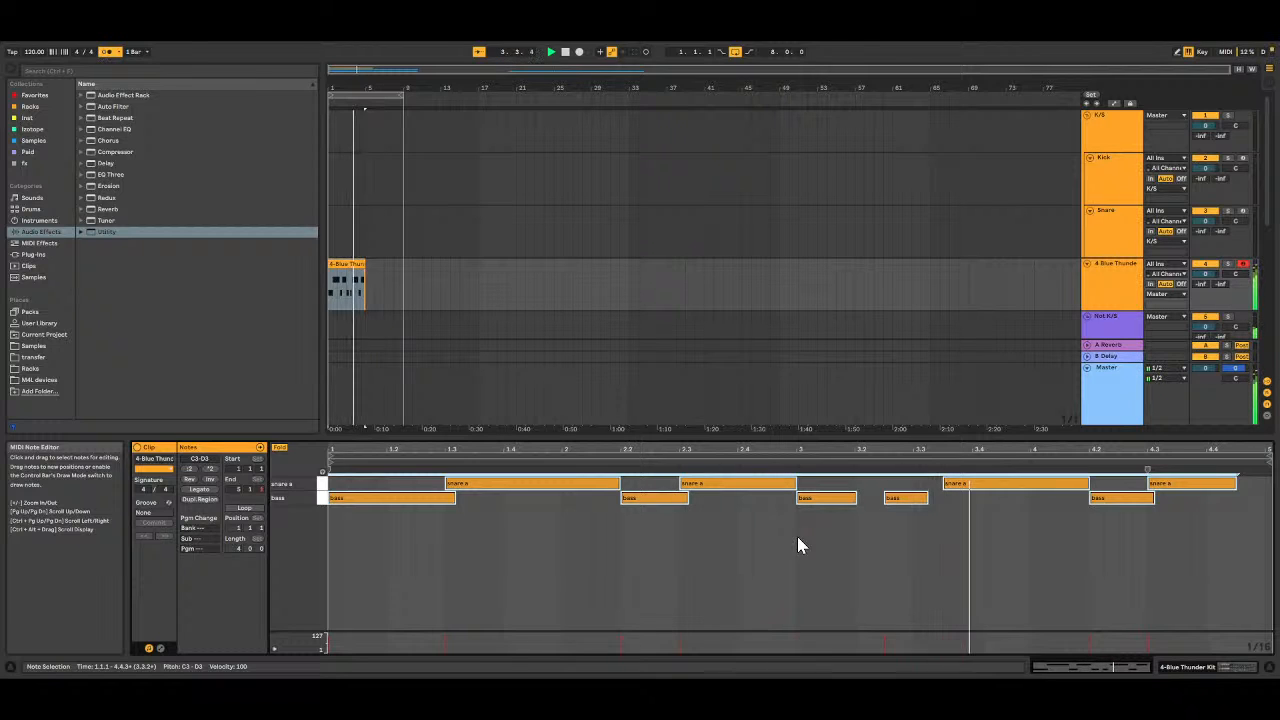
pyautogui.press('space')
pyautogui.click(995, 485)
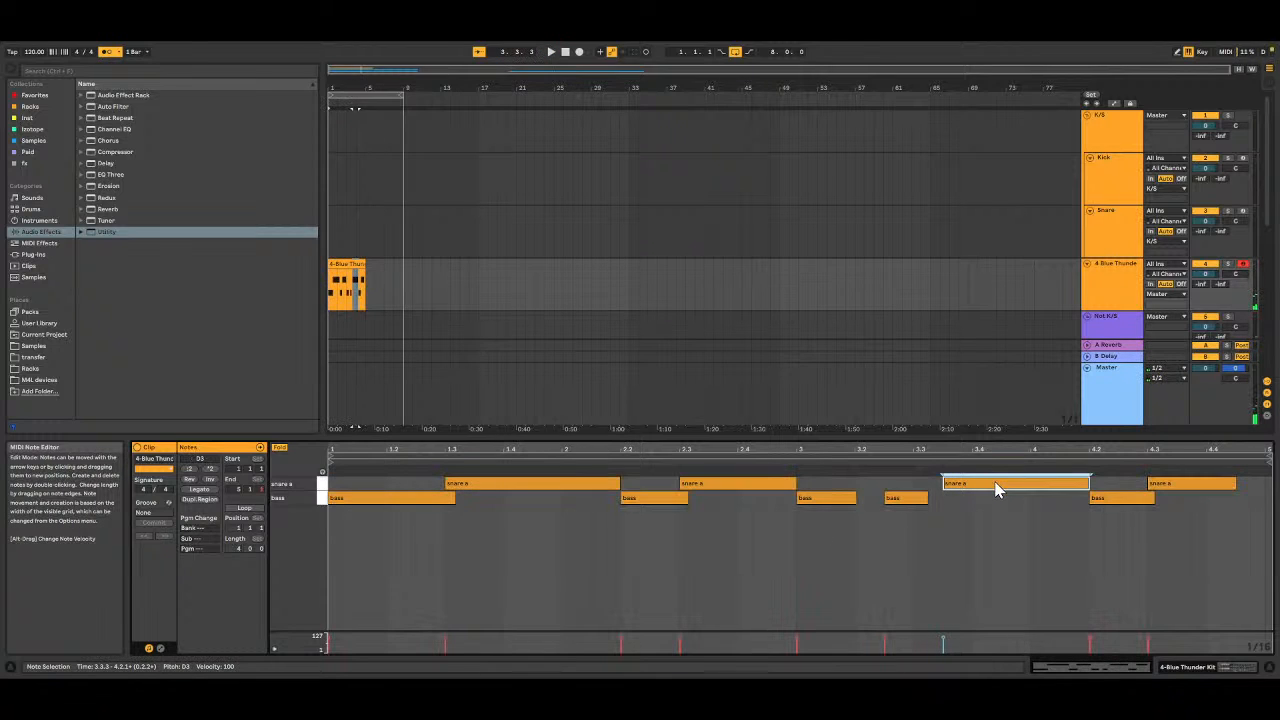
pyautogui.moveTo(995, 487); pyautogui.dragTo(913, 500)
pyautogui.press('space')
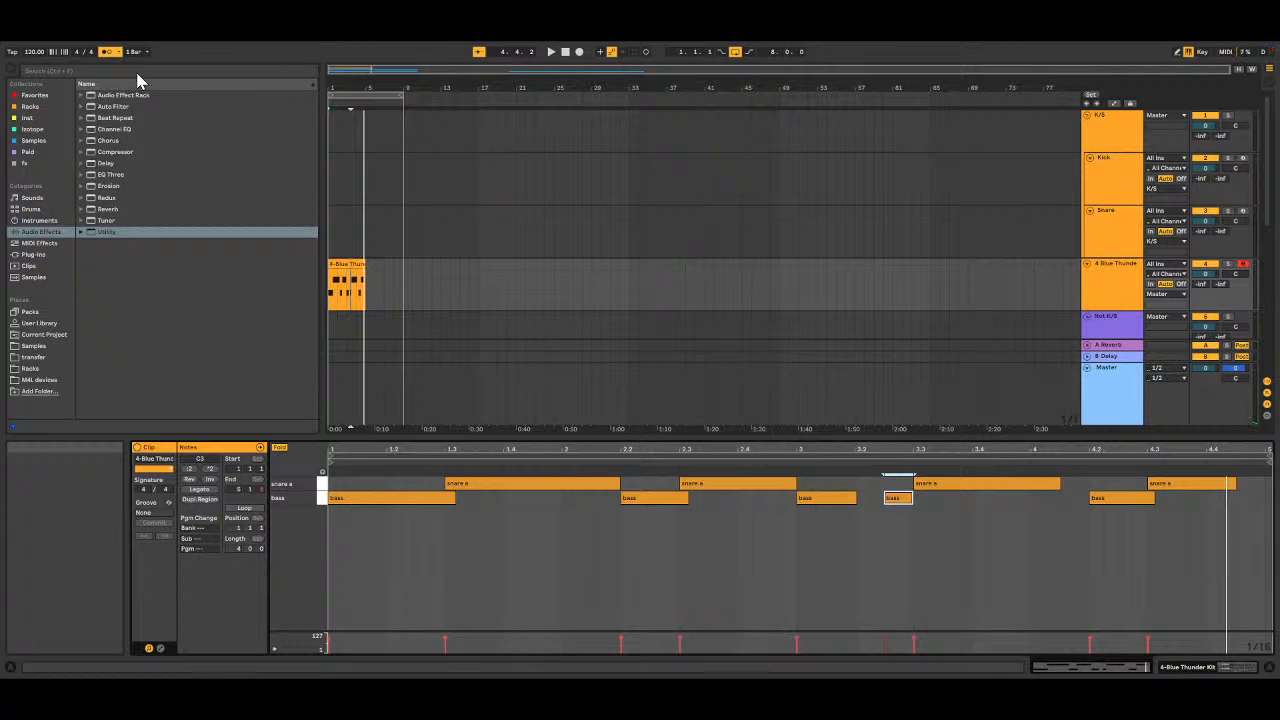
# Step: Turn off the metronome and apply Legato to all the notes in the drum clip
pyautogui.click(107, 52)
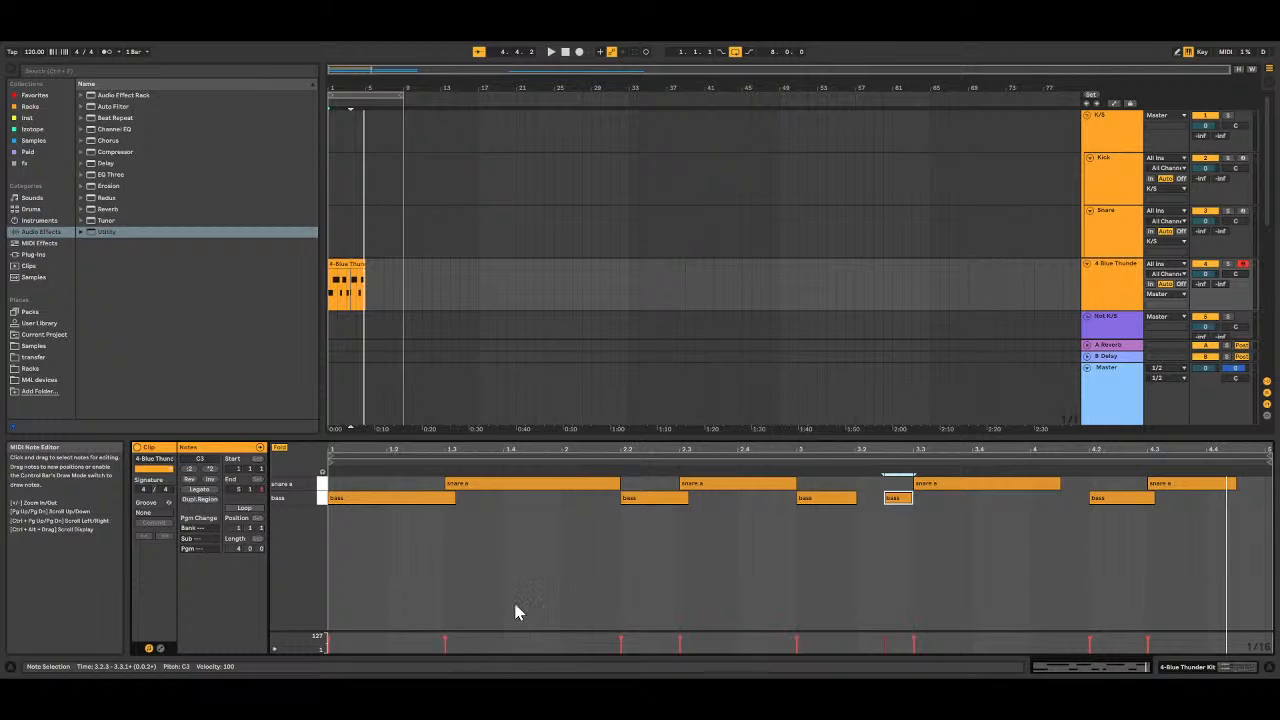
pyautogui.click(522, 535)
pyautogui.hotkey('ctrl', 'a')
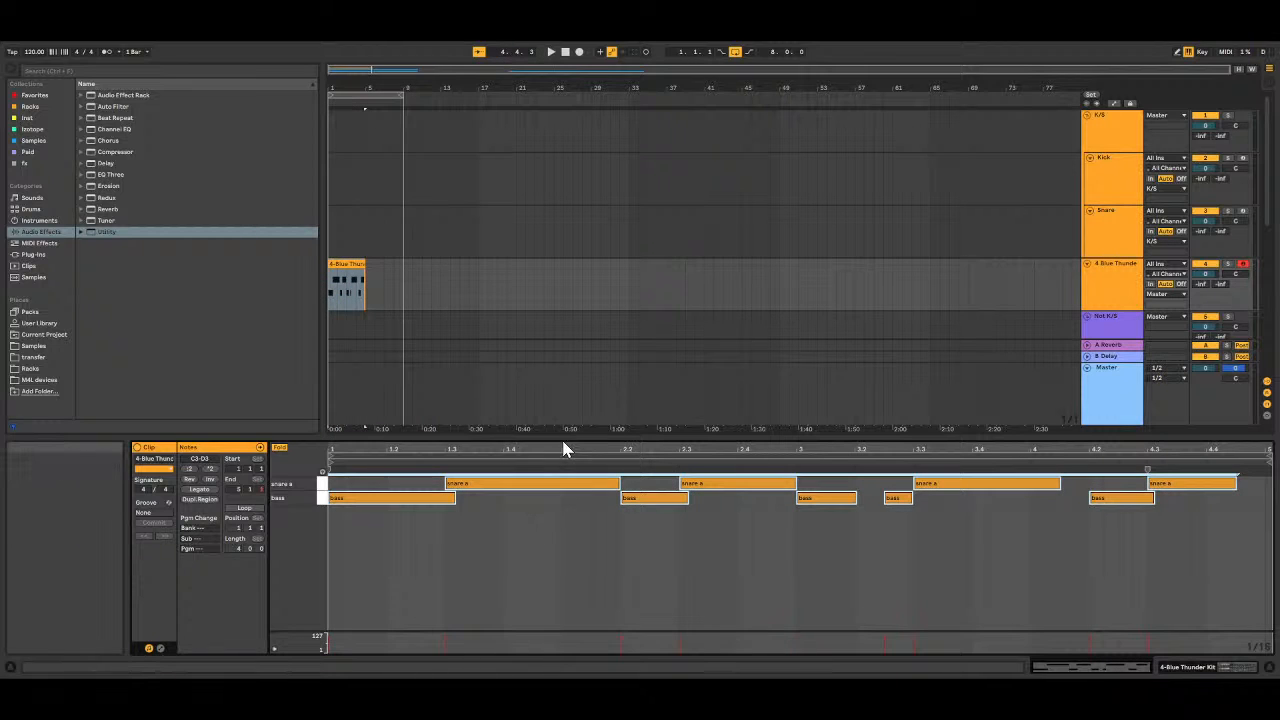
pyautogui.click(200, 489)
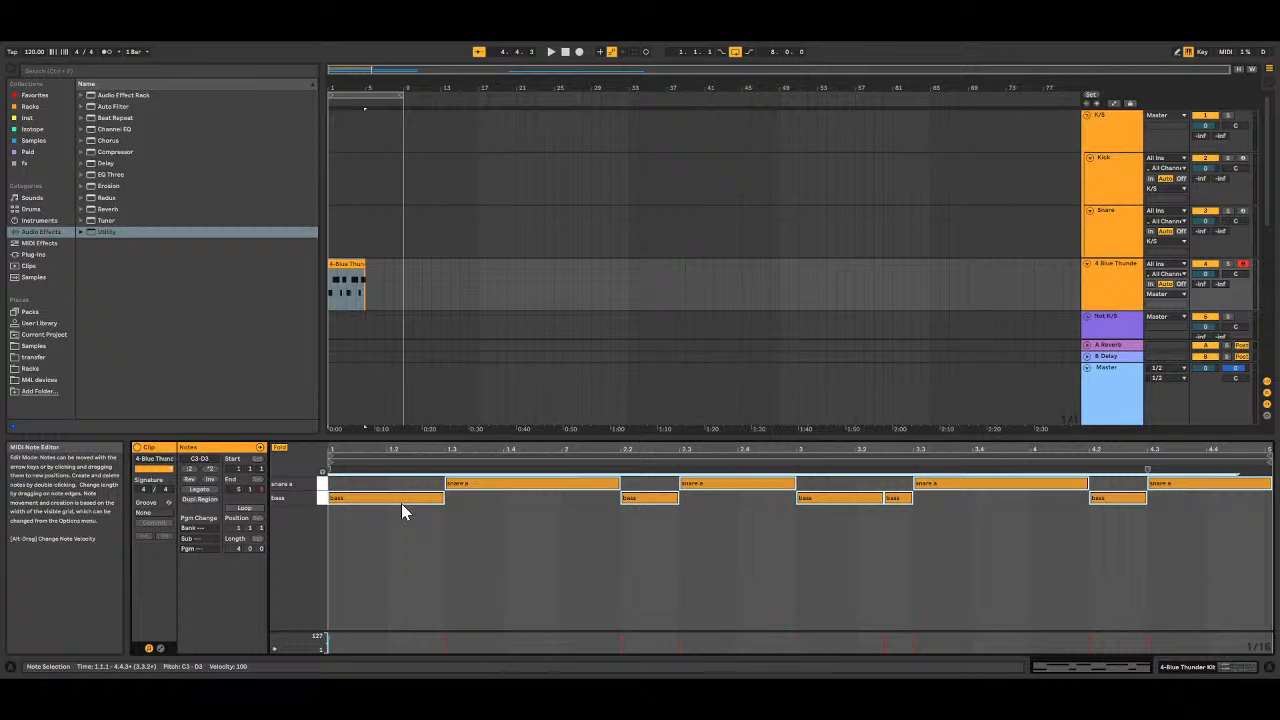
pyautogui.click(387, 548)
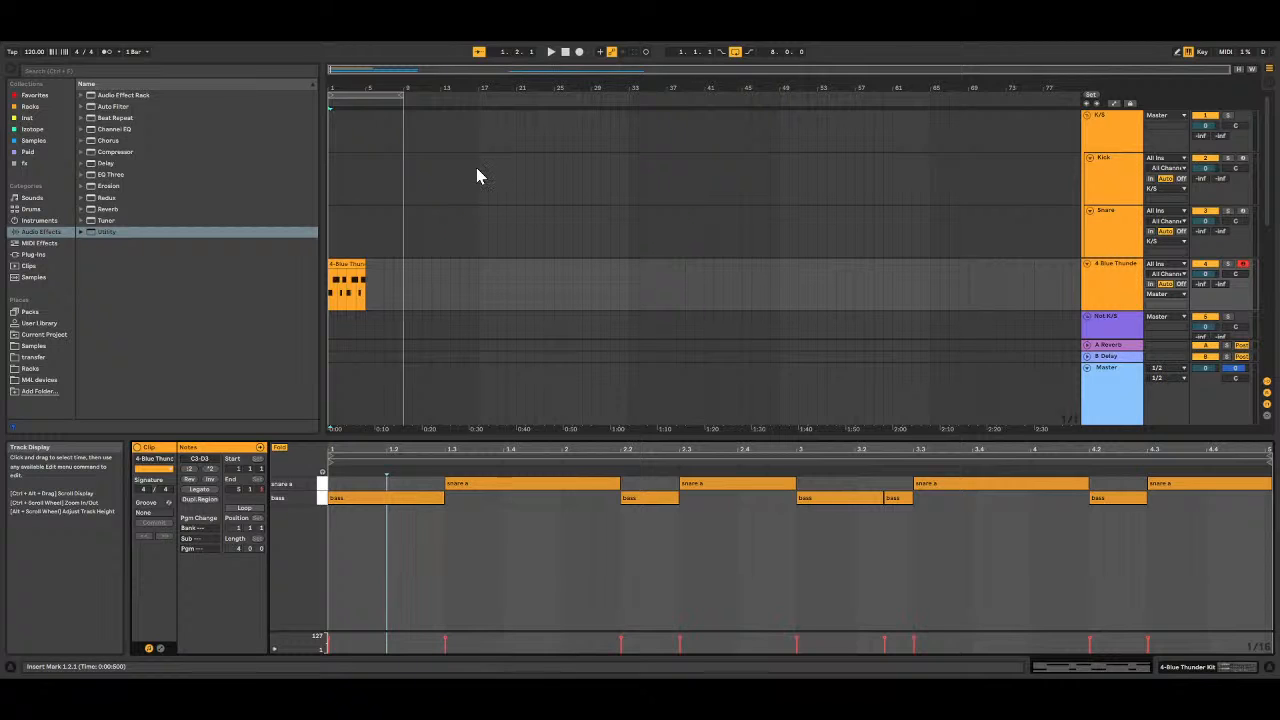
# Step: Duplicate the four-bar drum clip directly after itself and consolidate both copies into one clip
pyautogui.click(565, 51)
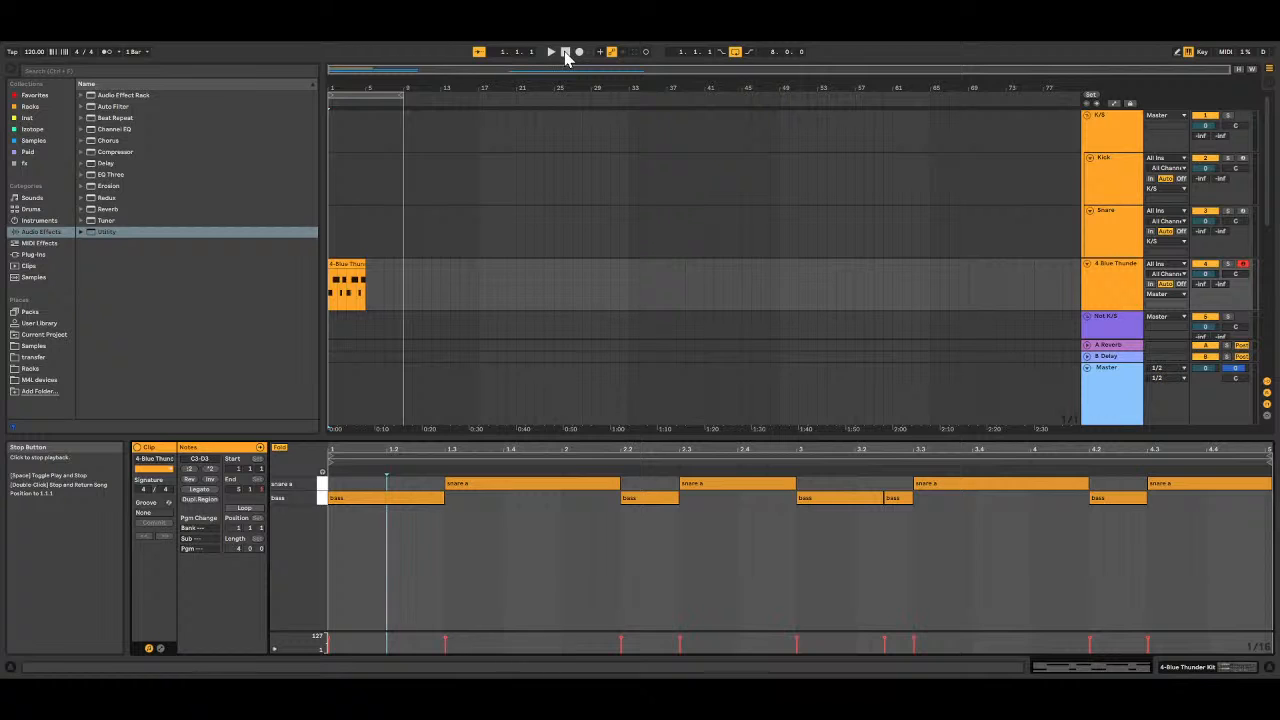
pyautogui.click(351, 263)
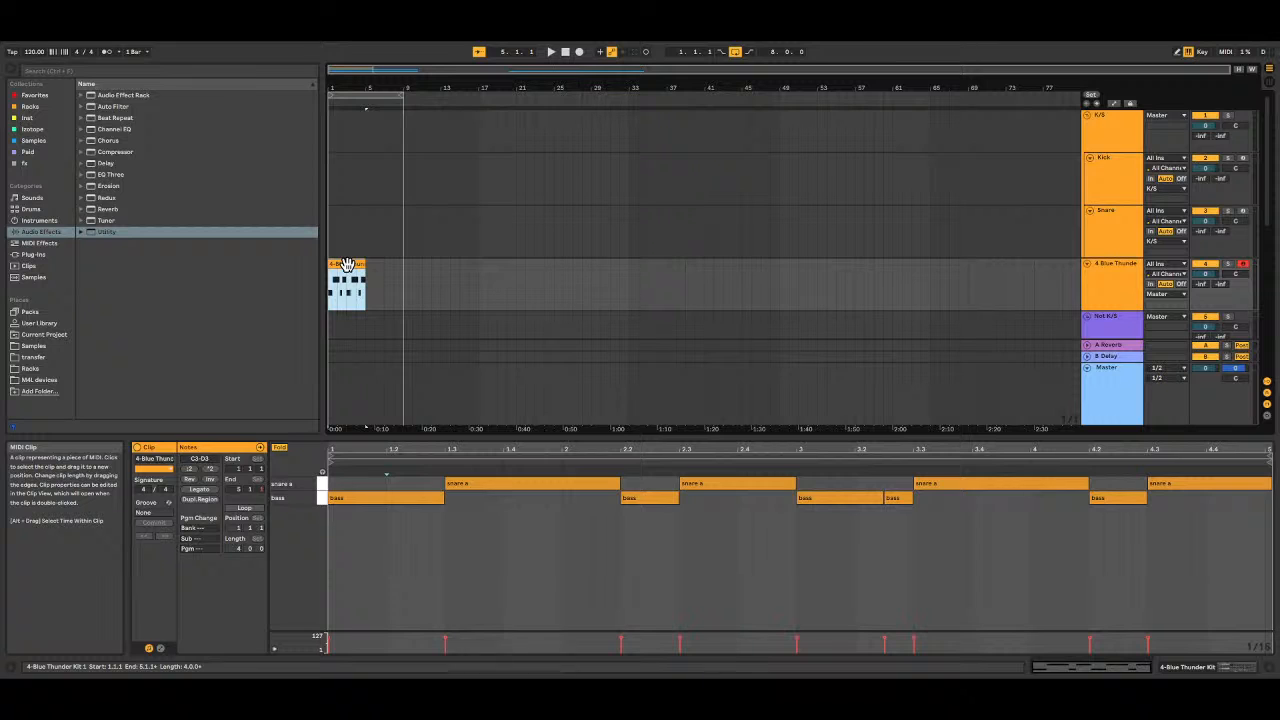
pyautogui.hotkey('ctrl', 'd')
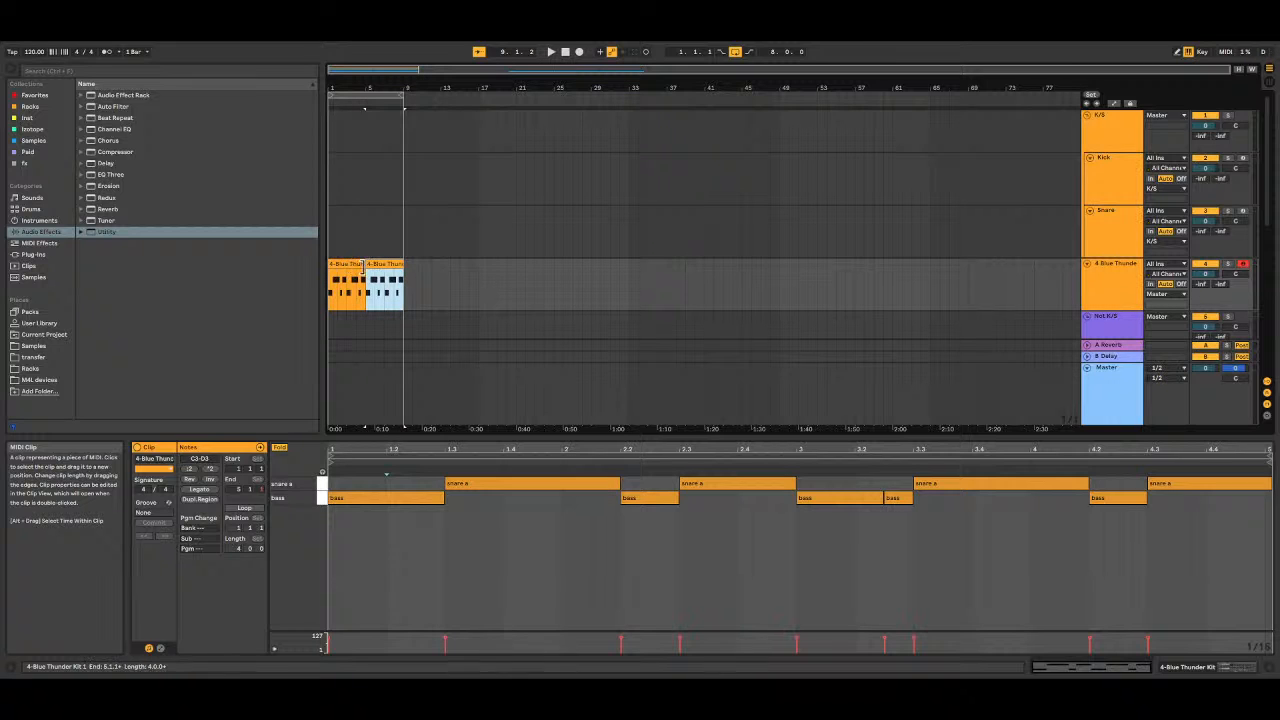
pyautogui.keyDown('shift'); pyautogui.click(343, 262); pyautogui.keyUp('shift')
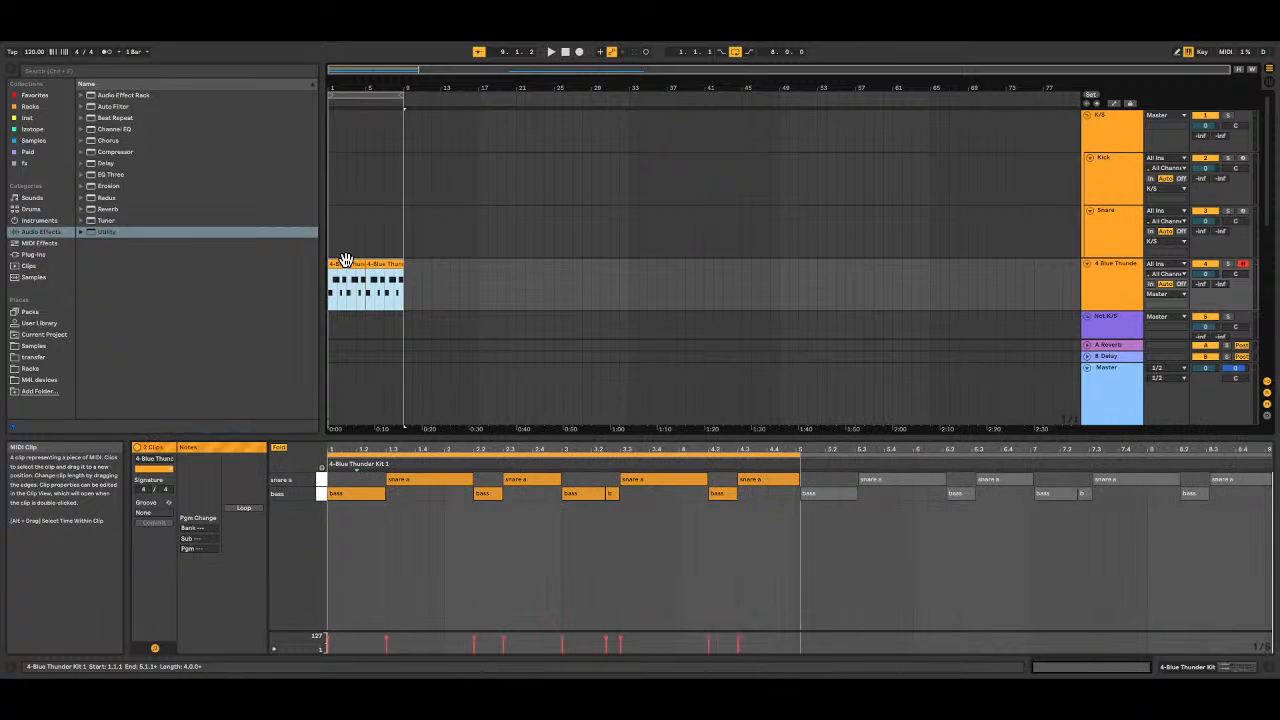
pyautogui.click(354, 252)
pyautogui.click(377, 262)
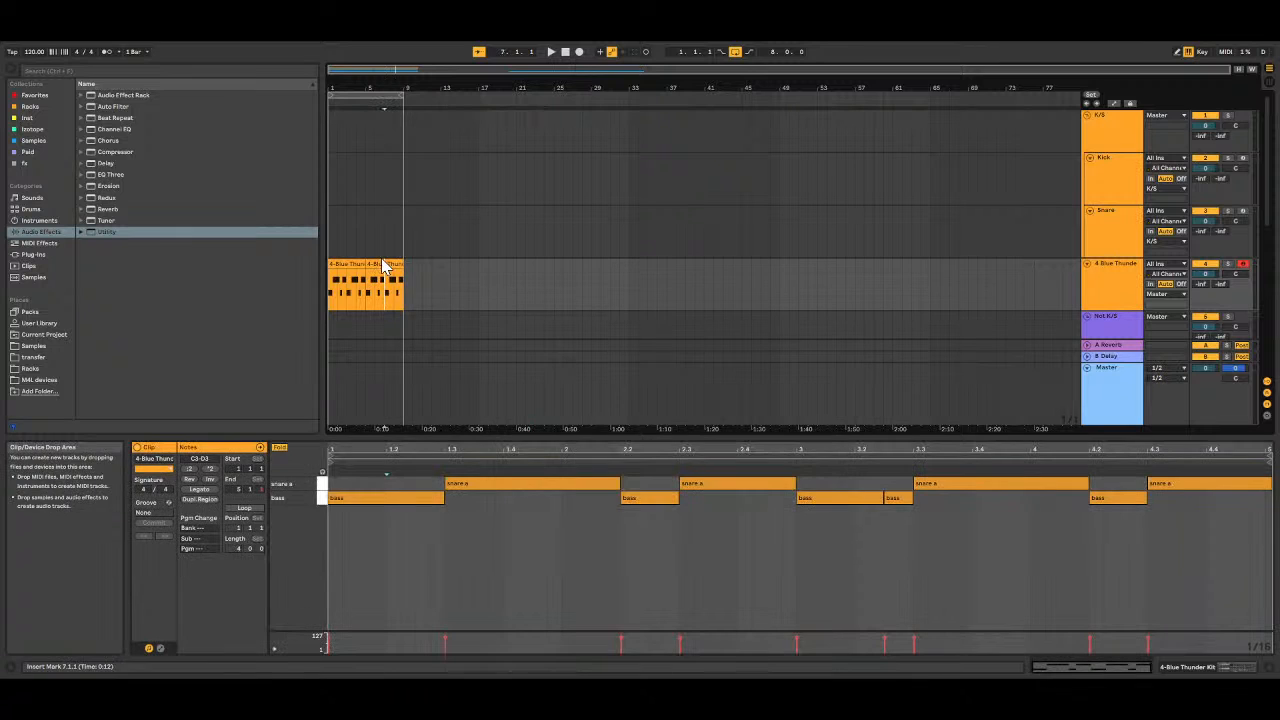
pyautogui.keyDown('shift'); pyautogui.click(343, 262); pyautogui.keyUp('shift')
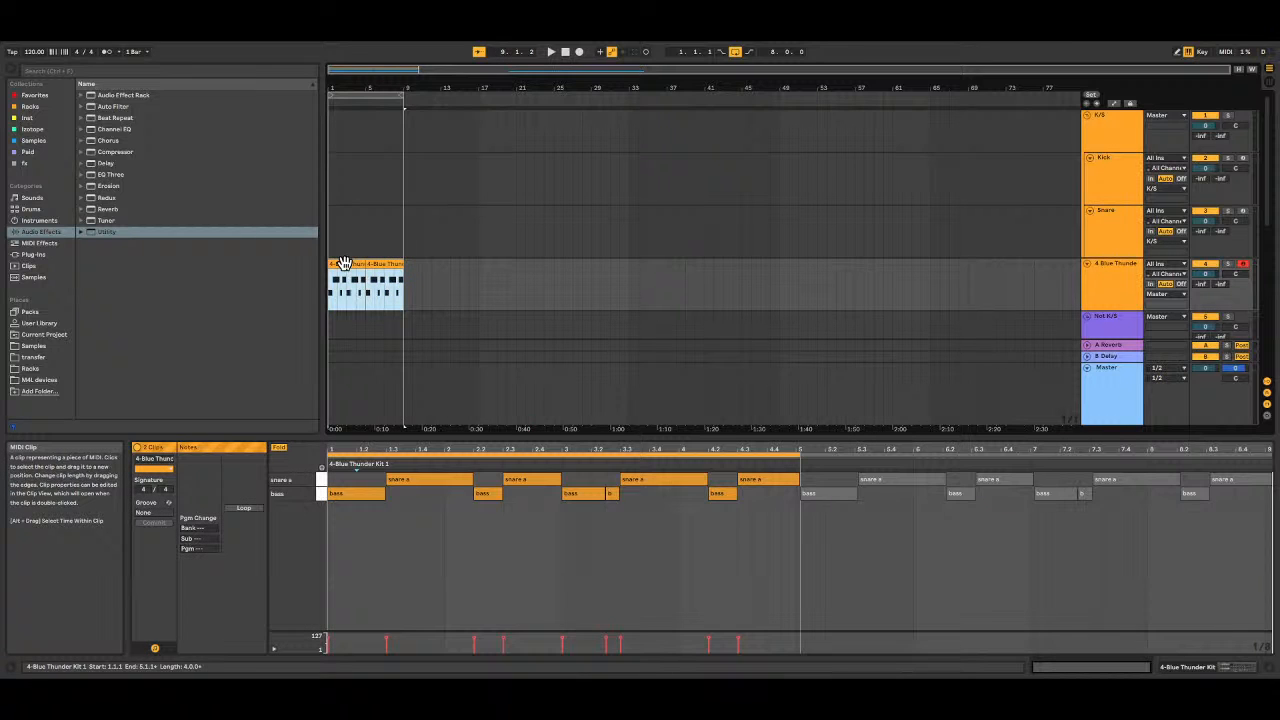
pyautogui.hotkey('ctrl', 'j')
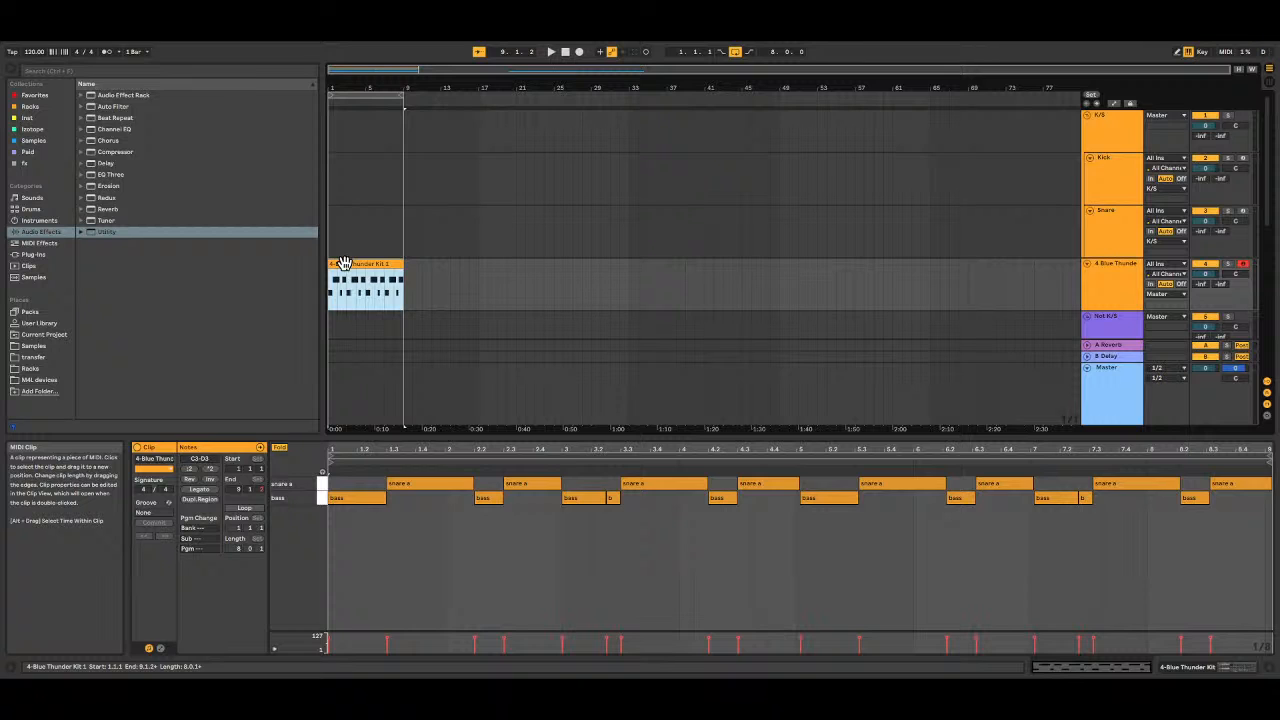
# Step: Trim the end of the consolidated drum clip to 9.1.1 so it is exactly 8 bars long
pyautogui.scroll(-6, 360, 235)
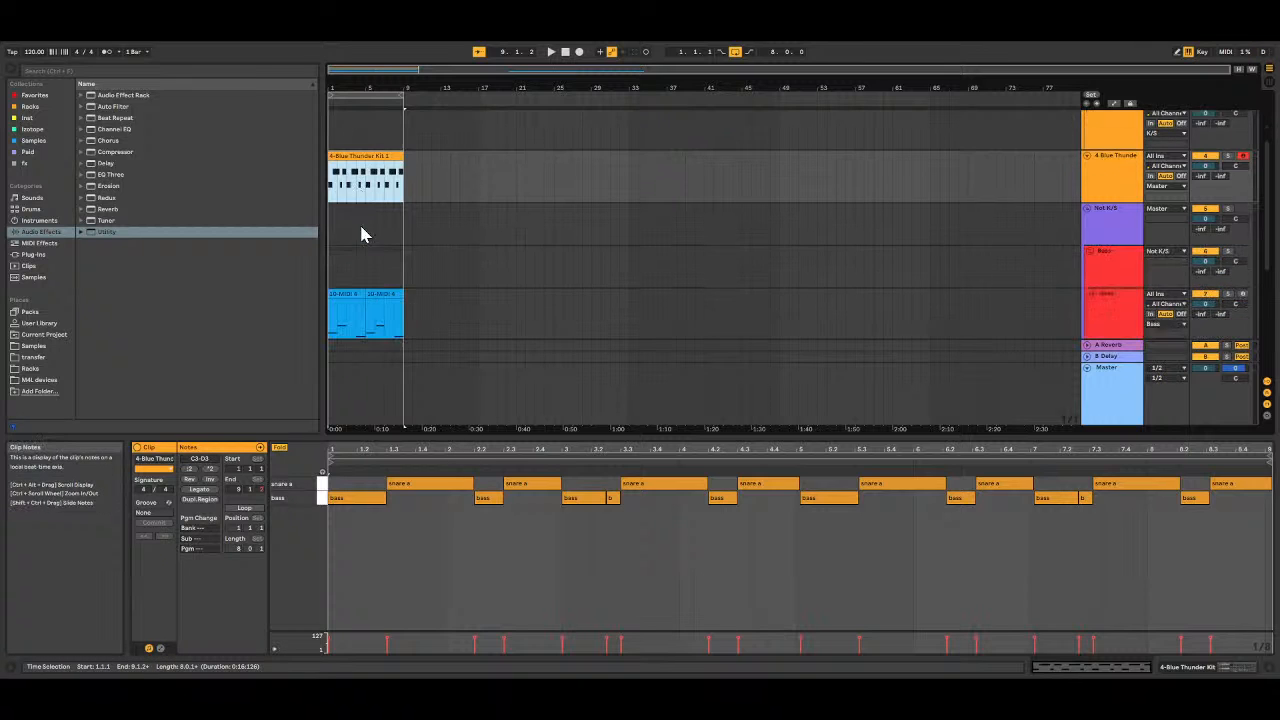
pyautogui.scroll(6, 361, 230)
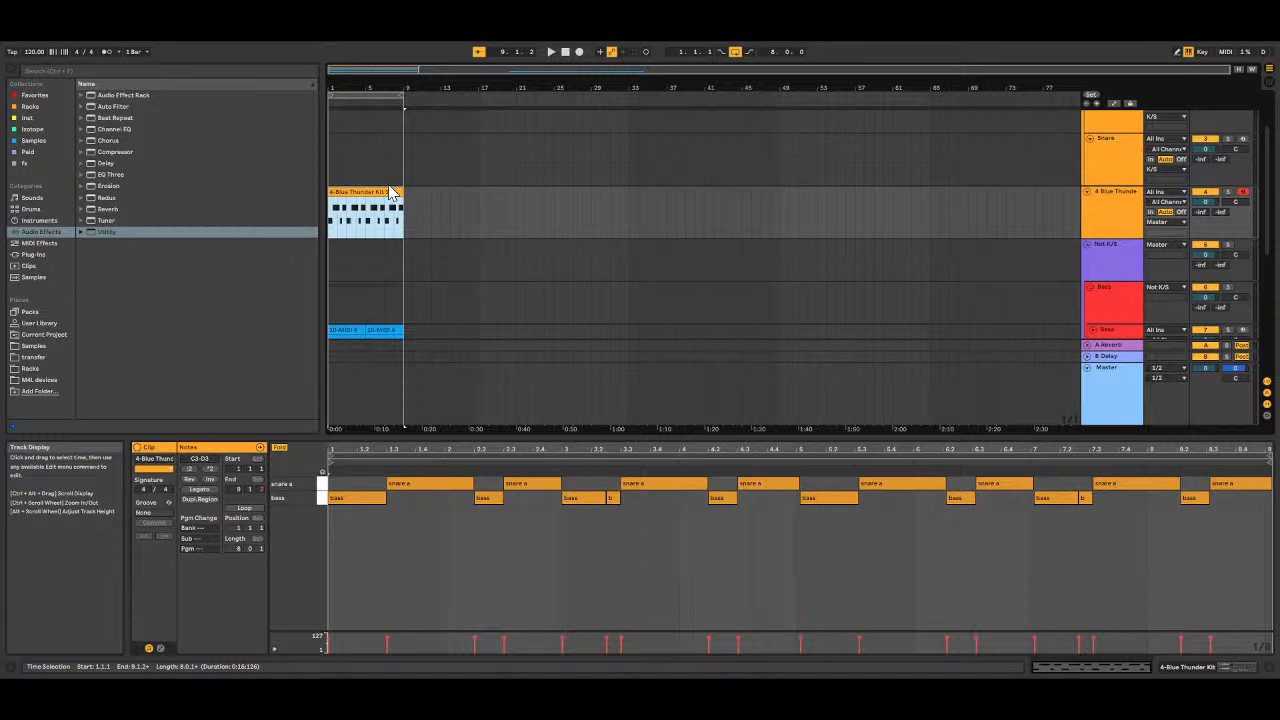
pyautogui.moveTo(404, 192); pyautogui.dragTo(404, 191)
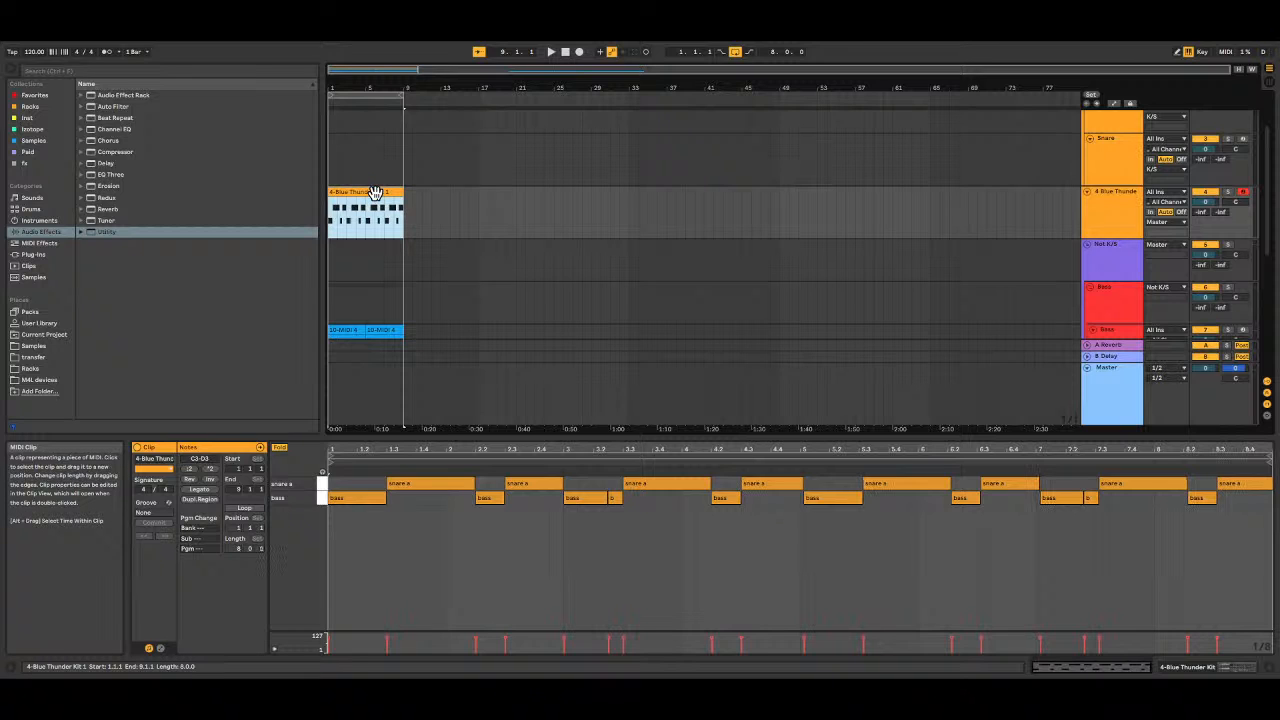
# Step: Replace the last long snare note with two short snare hits at 8.3 and 8.4, and play back the pattern
pyautogui.doubleClick(1225, 487)
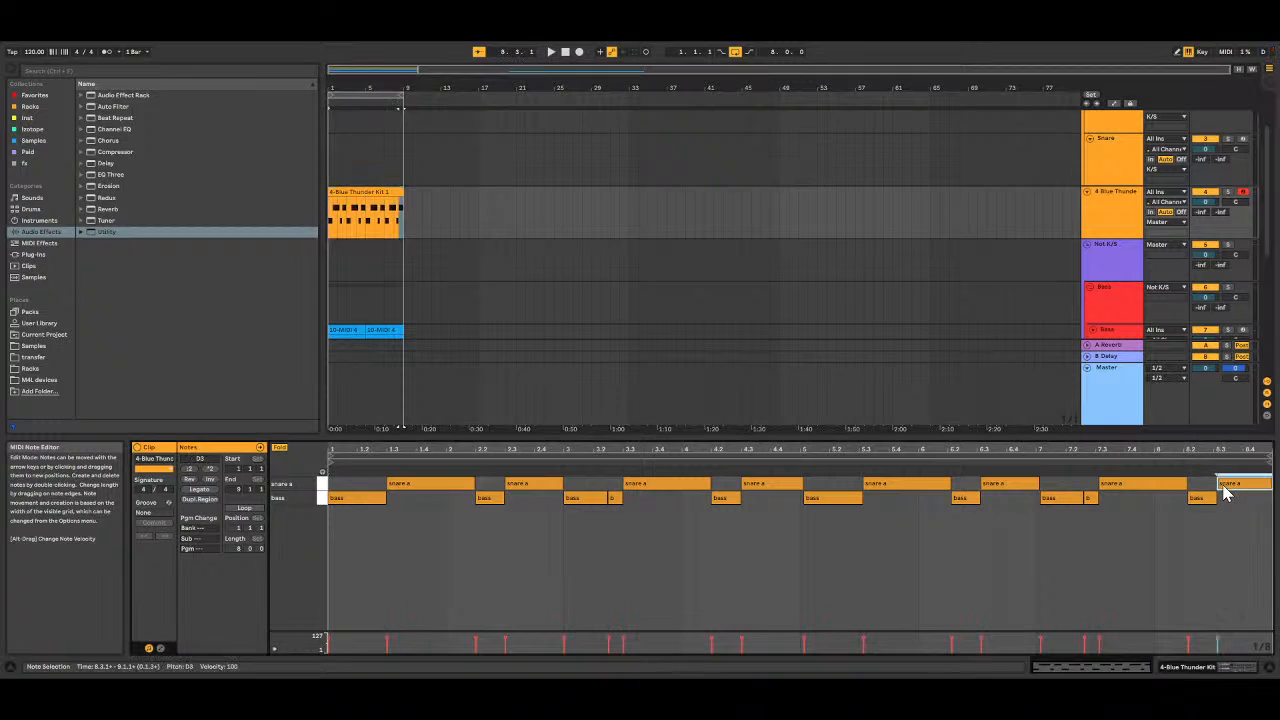
pyautogui.doubleClick(1225, 487)
pyautogui.moveTo(1229, 484); pyautogui.dragTo(1272, 496)
pyautogui.doubleClick(1250, 484)
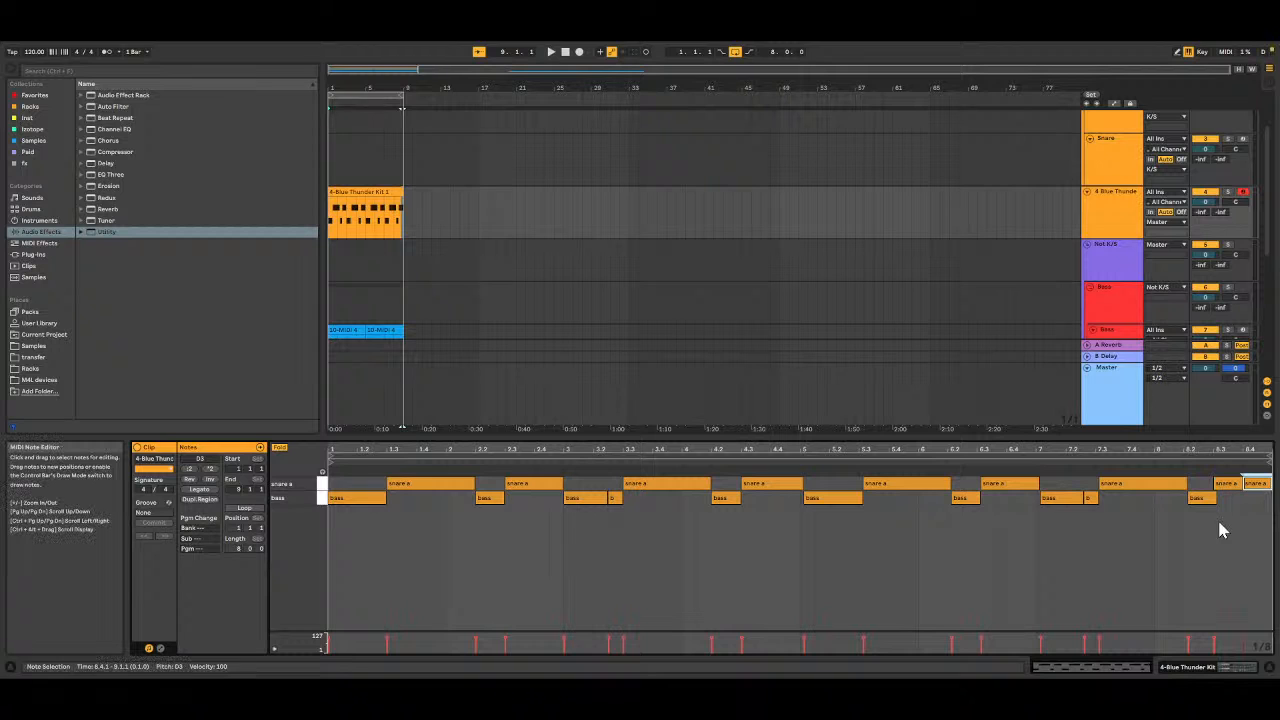
pyautogui.press('space')
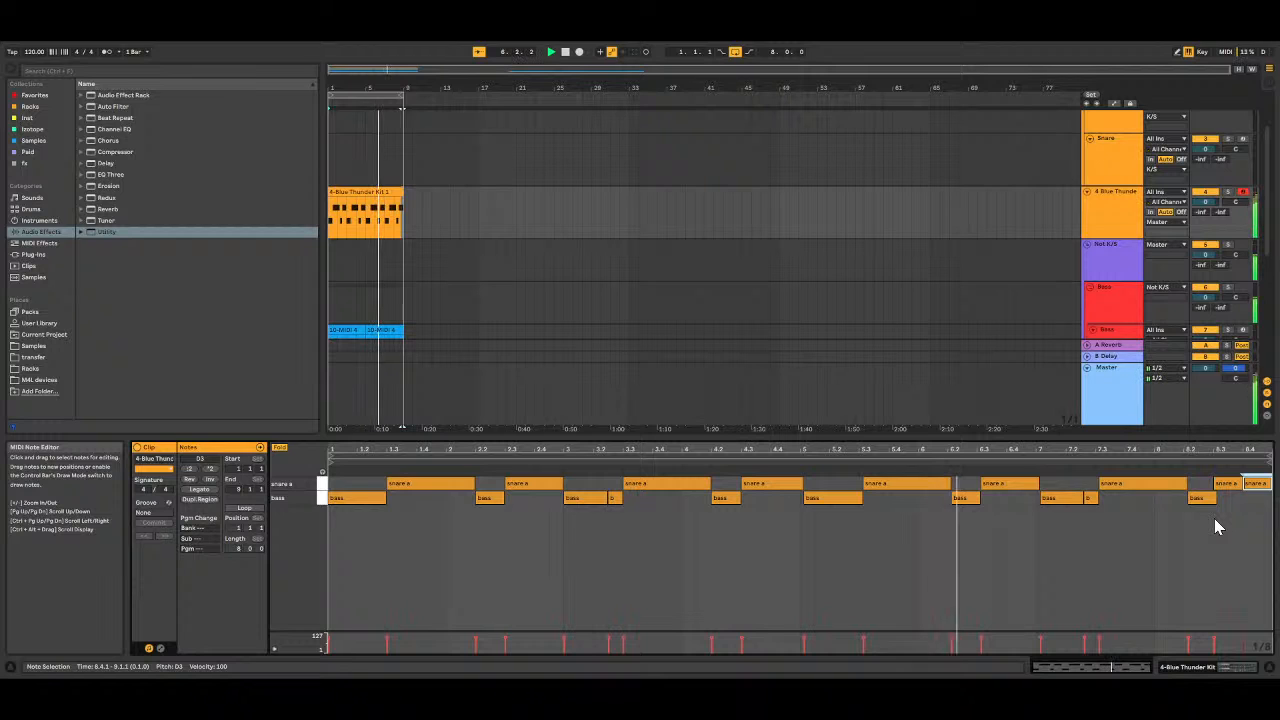
pyautogui.press('space')
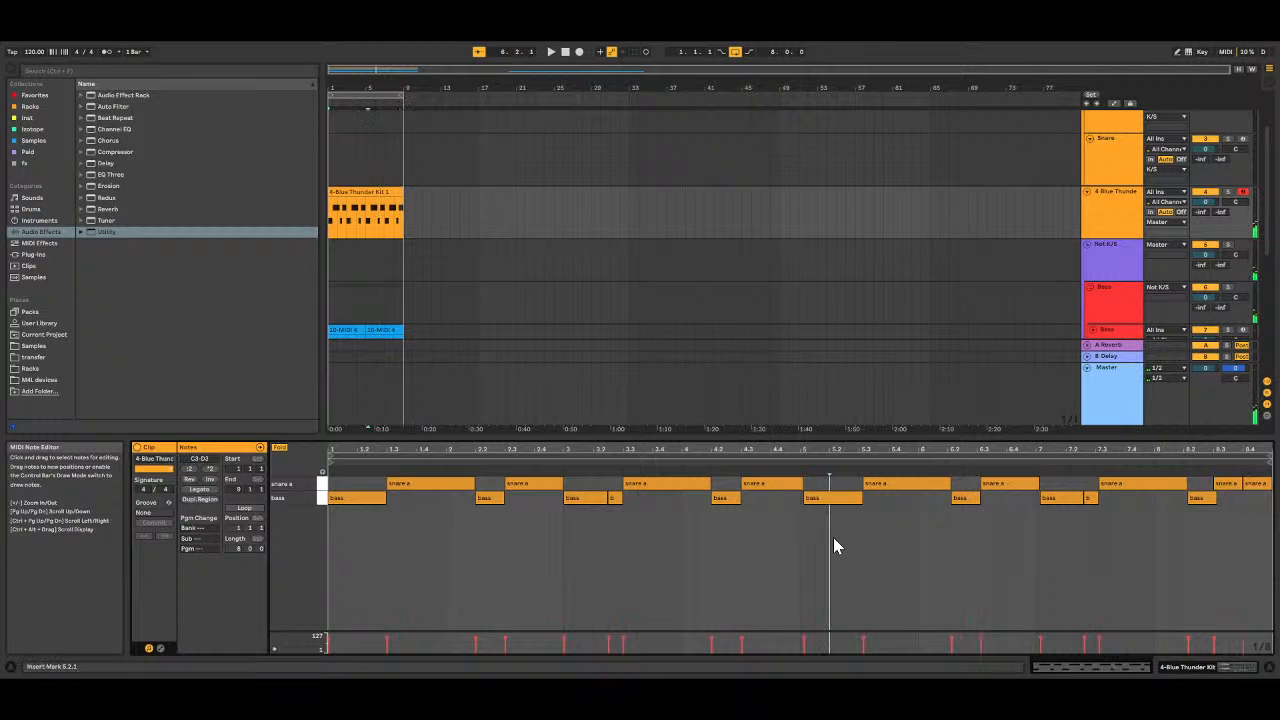
# Step: Align the notes in bars 5 to 8 to the grid, then select all the notes and play the full pattern
pyautogui.moveTo(827, 540); pyautogui.dragTo(1272, 466)
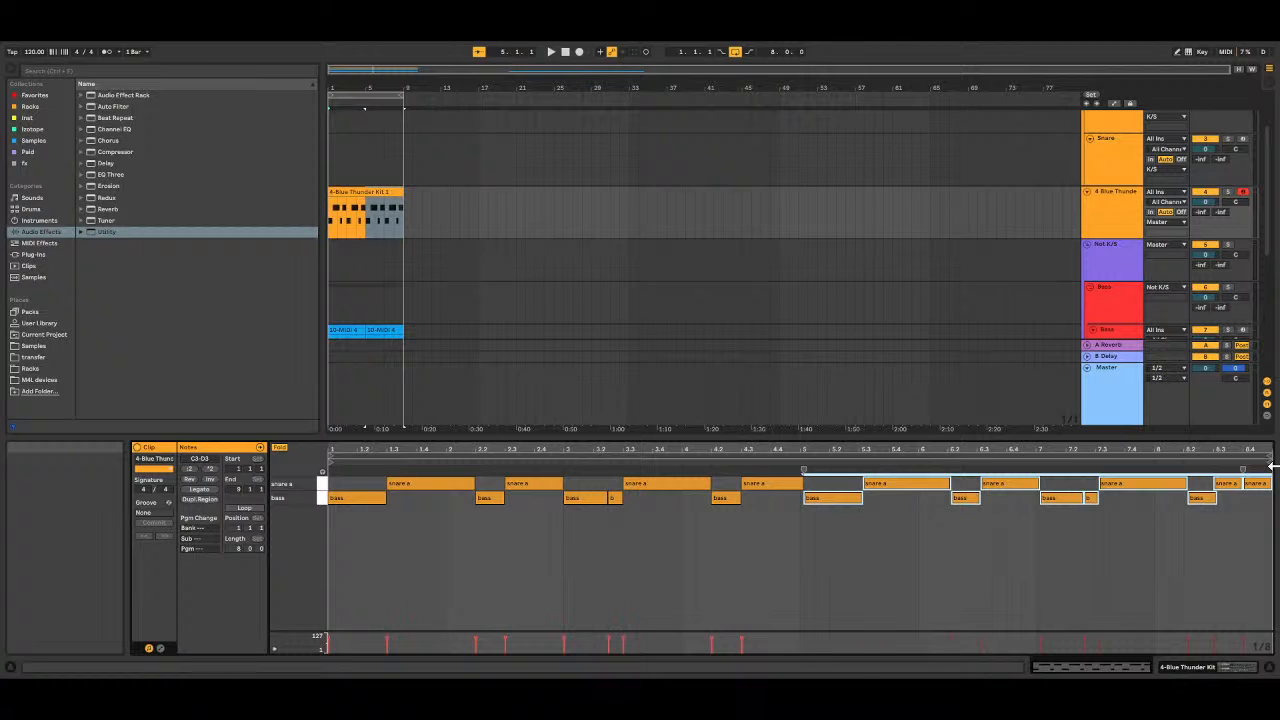
pyautogui.press('Left')
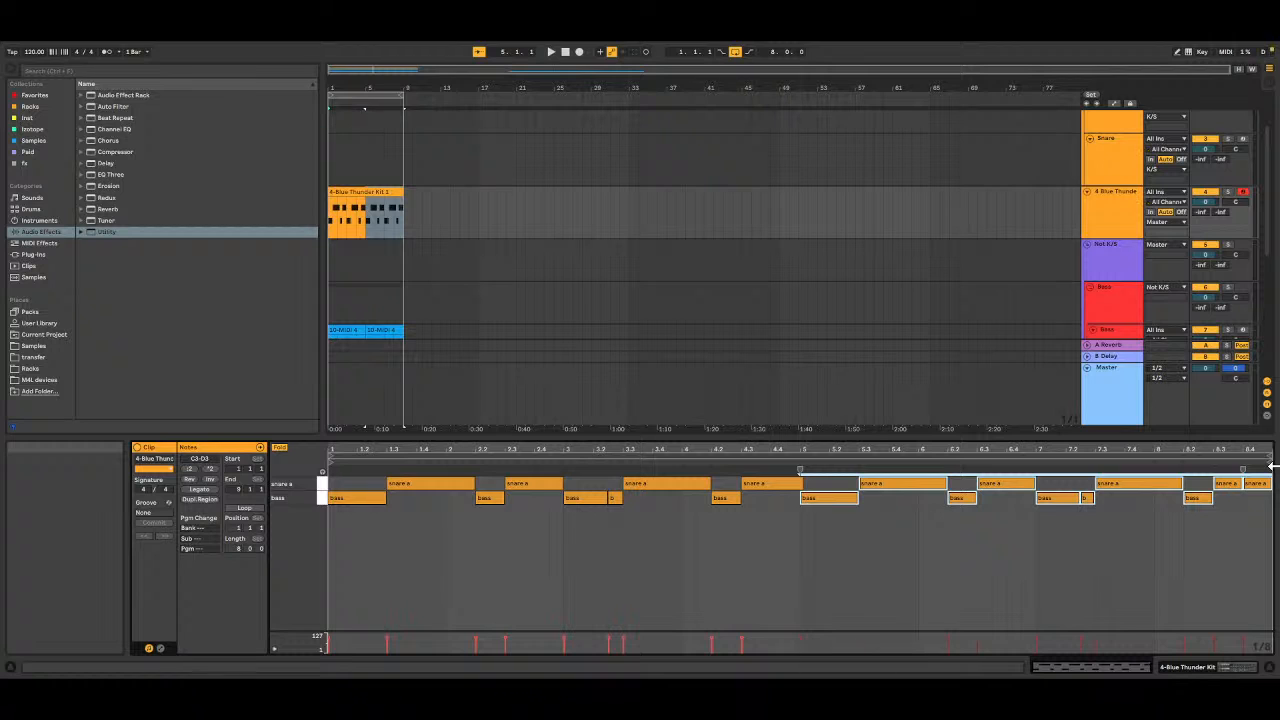
pyautogui.hotkey('ctrl', 'a')
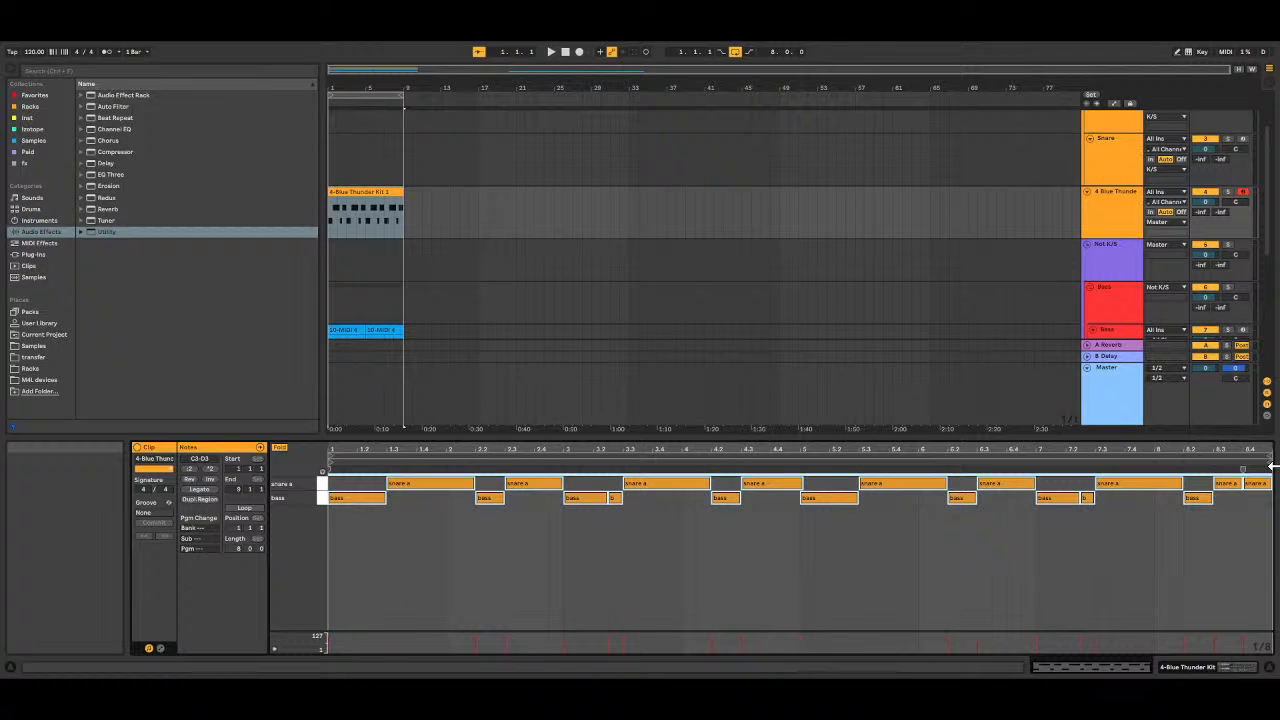
pyautogui.press('space')
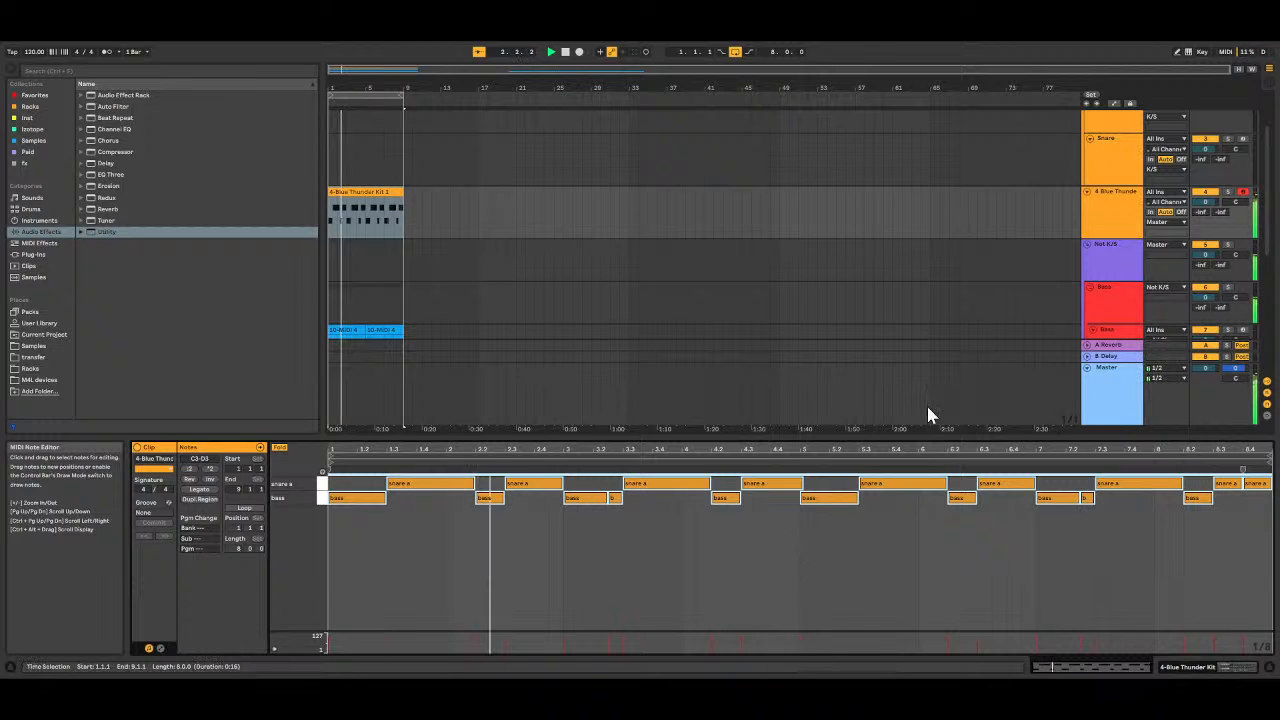
# Step: Stop playback and add a Utility effect at the end of the Blue Thunder Kit track's device chain
pyautogui.press('space')
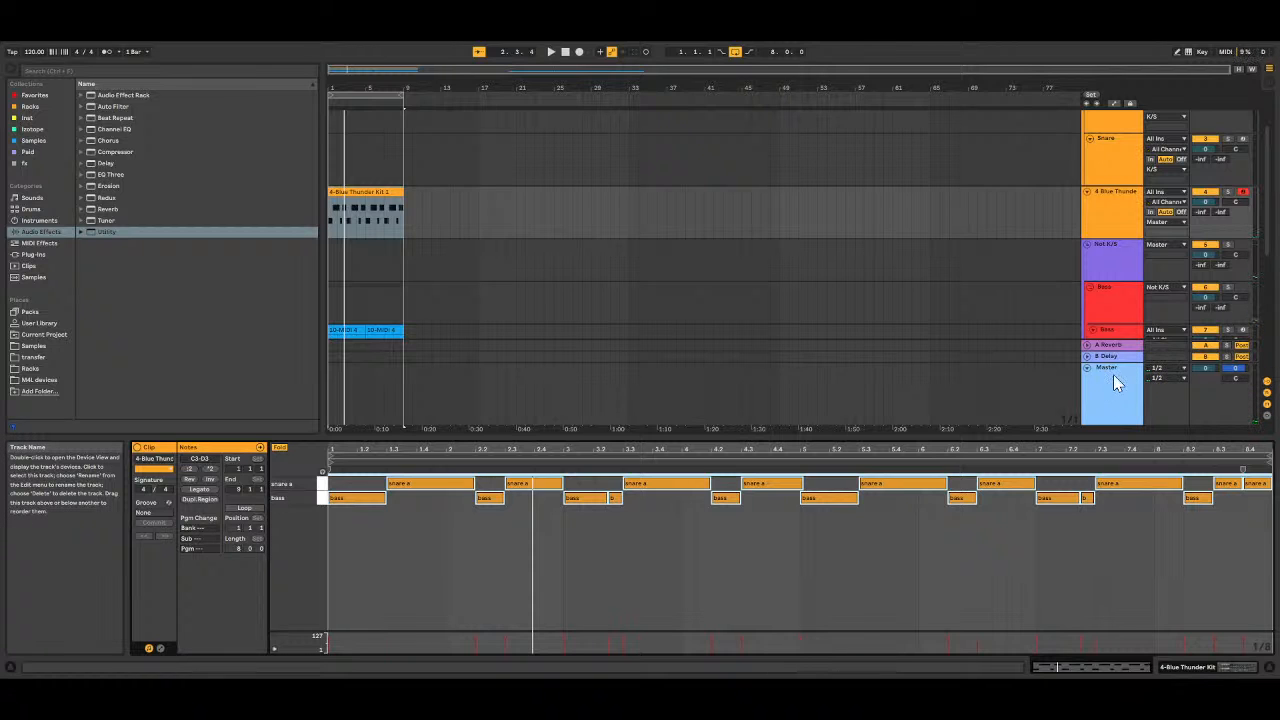
pyautogui.doubleClick(1118, 203)
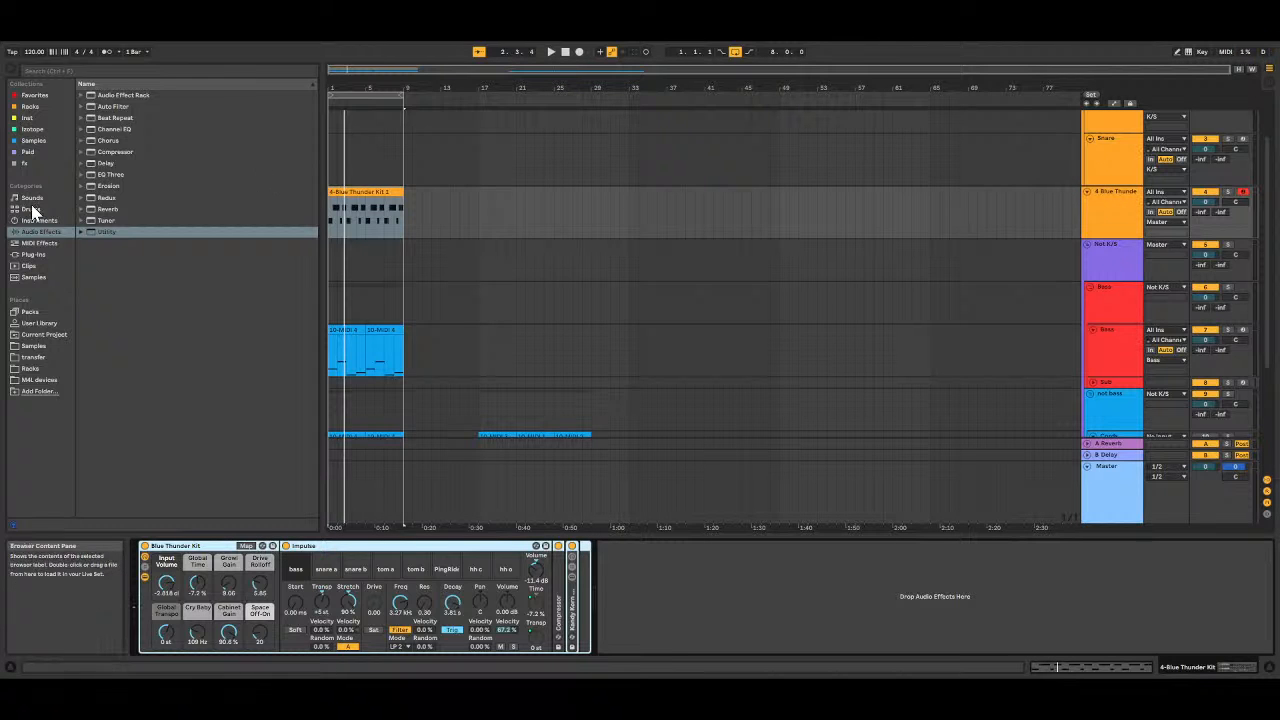
pyautogui.click(94, 233)
pyautogui.moveTo(94, 234); pyautogui.dragTo(885, 200)
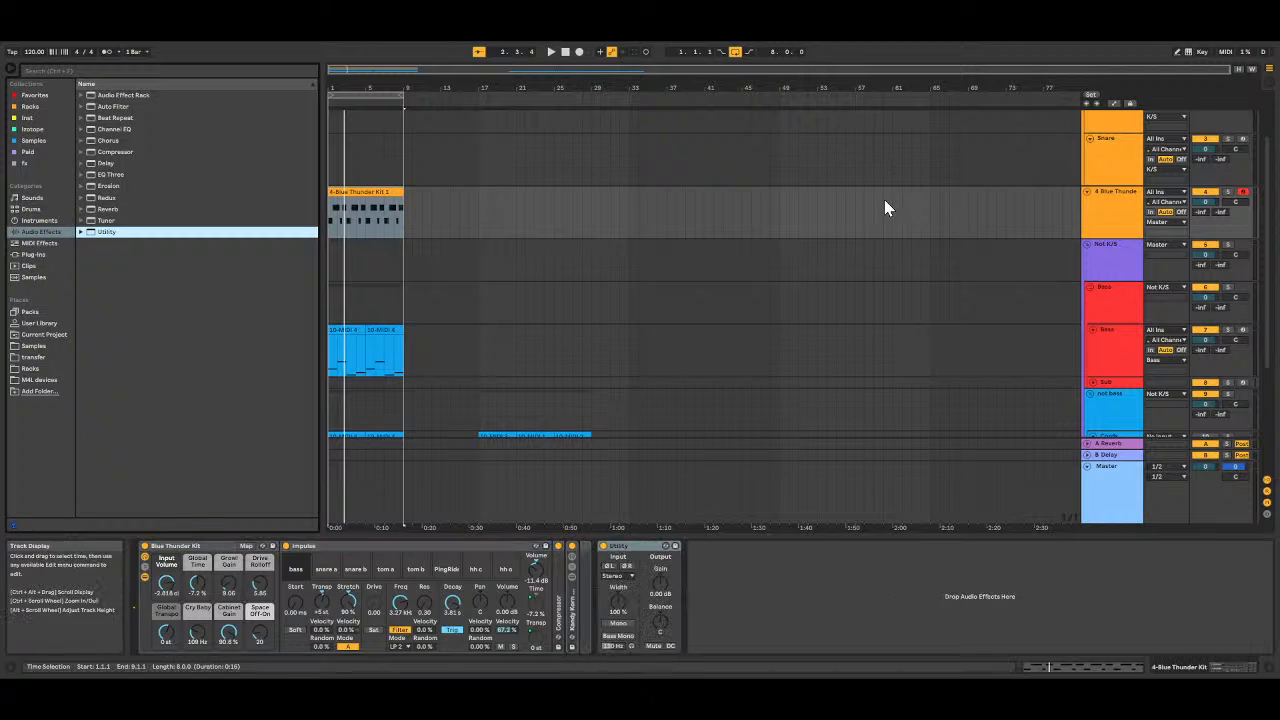
# Step: Set the Utility gain on the Blue Thunder Kit track to -12 dB and play the loop
pyautogui.click(660, 592)
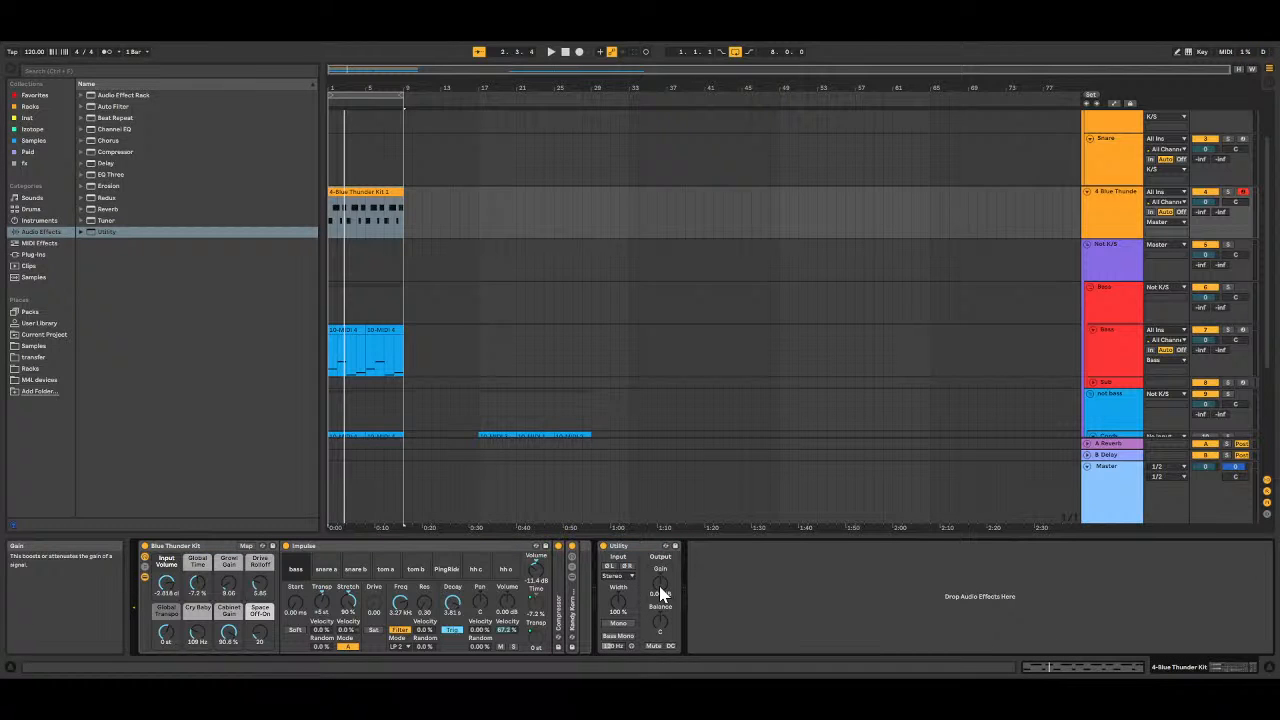
pyautogui.write('-12')
pyautogui.press('Return')
pyautogui.press('space')
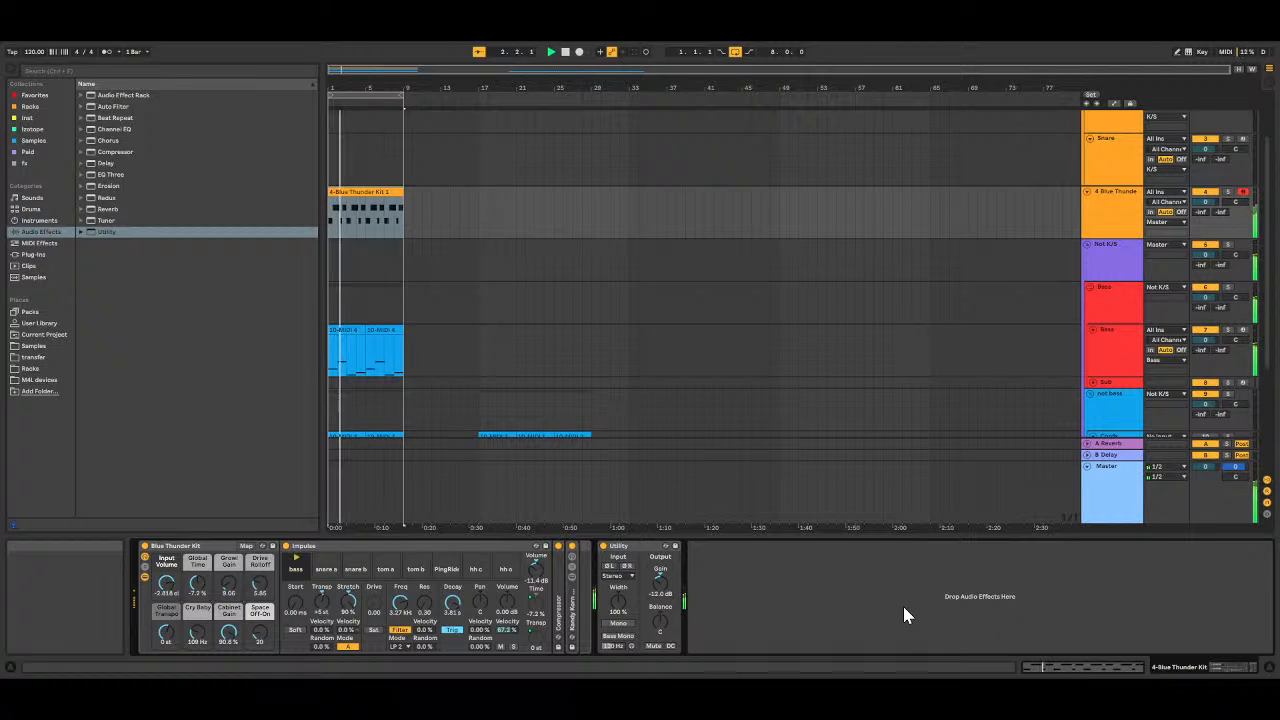
# Step: Set the Utility gain on the Bass track to -14.4 dB while the loop plays
pyautogui.click(1109, 332)
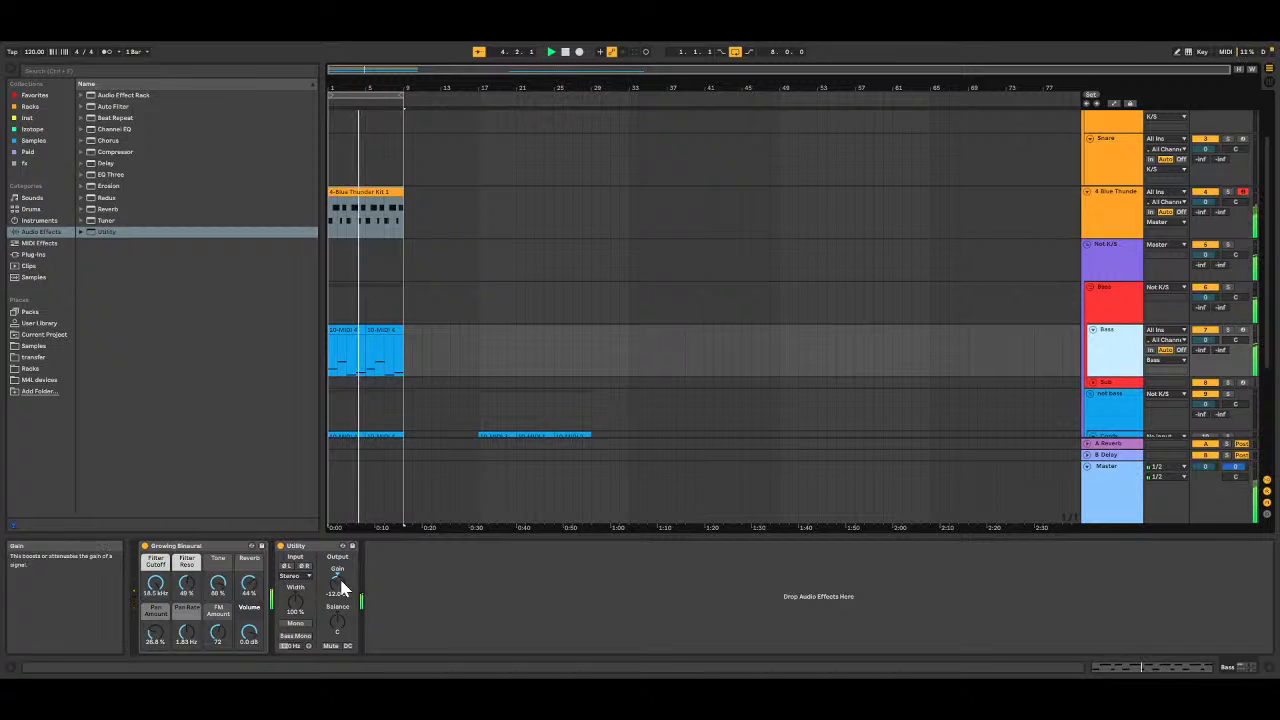
pyautogui.moveTo(338, 583); pyautogui.dragTo(338, 650)
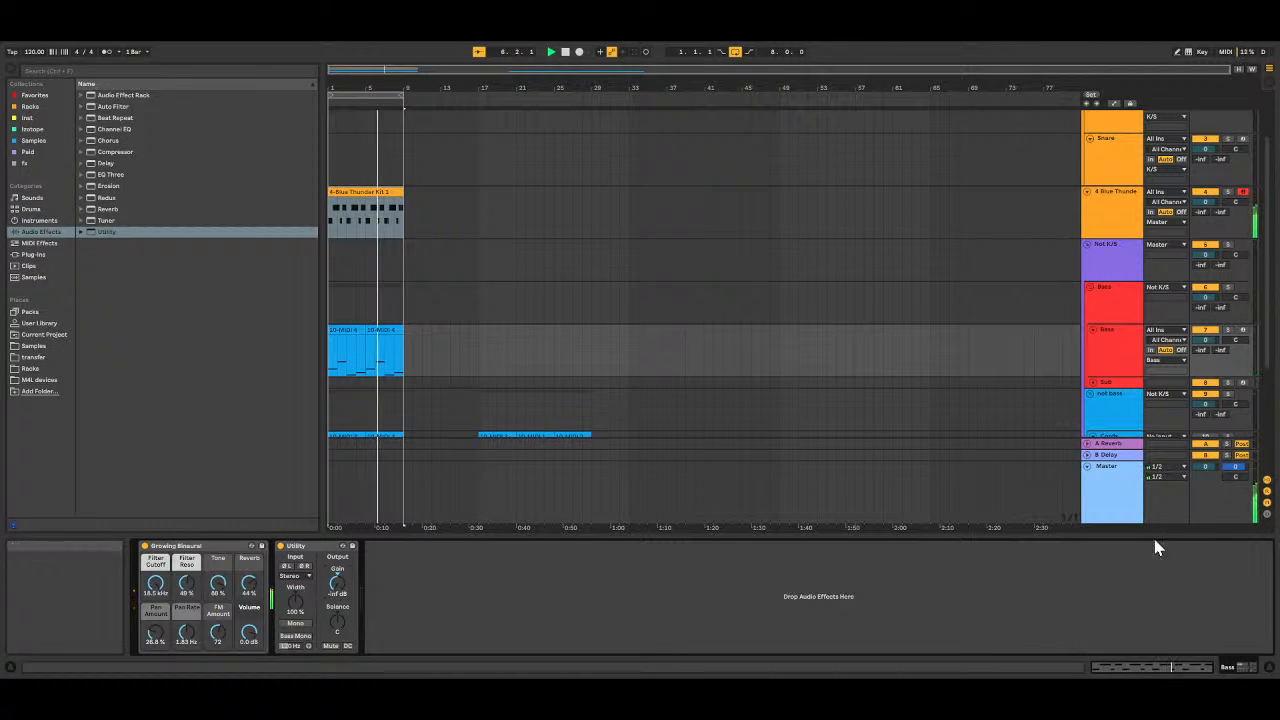
pyautogui.click(1121, 505)
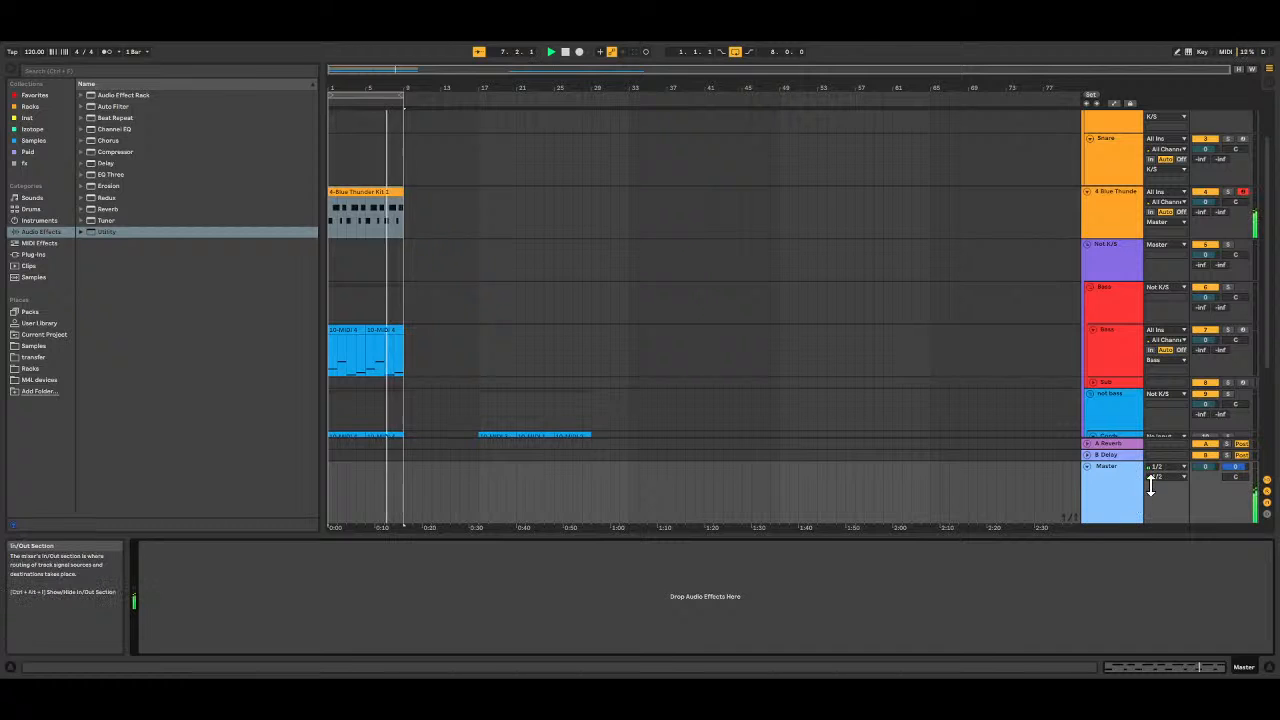
pyautogui.click(1114, 340)
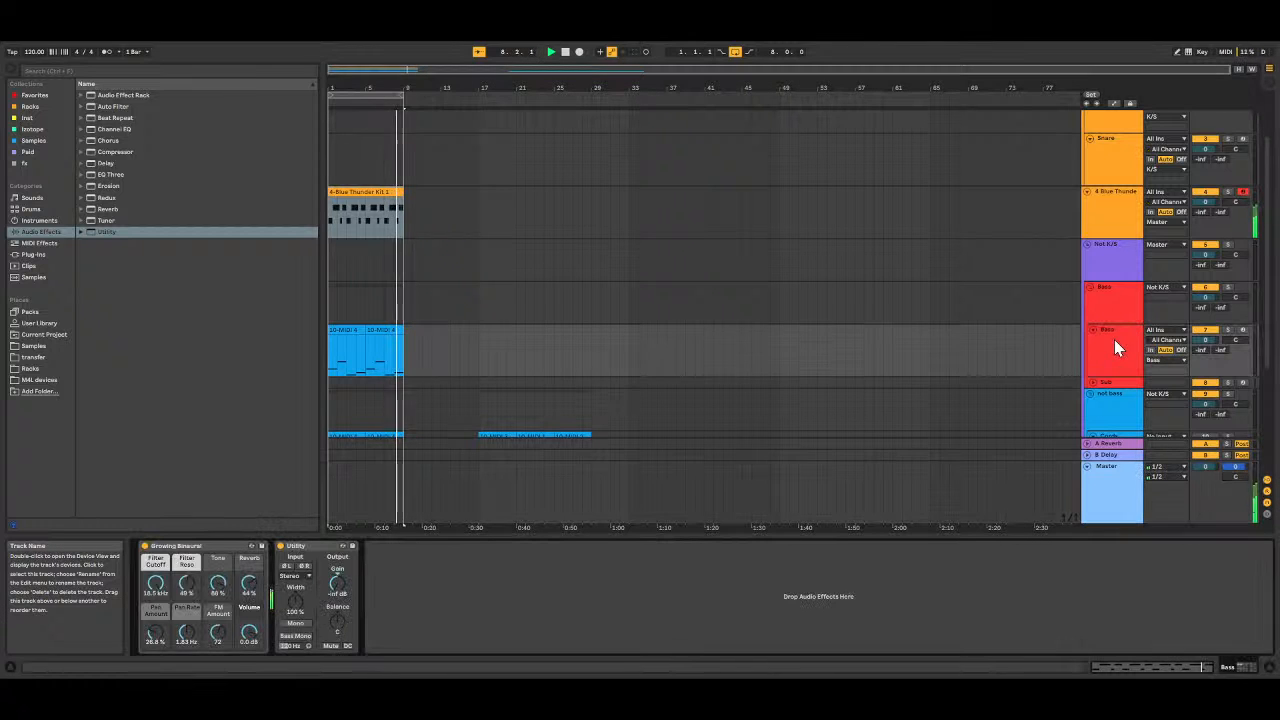
pyautogui.moveTo(337, 583); pyautogui.dragTo(337, 545)
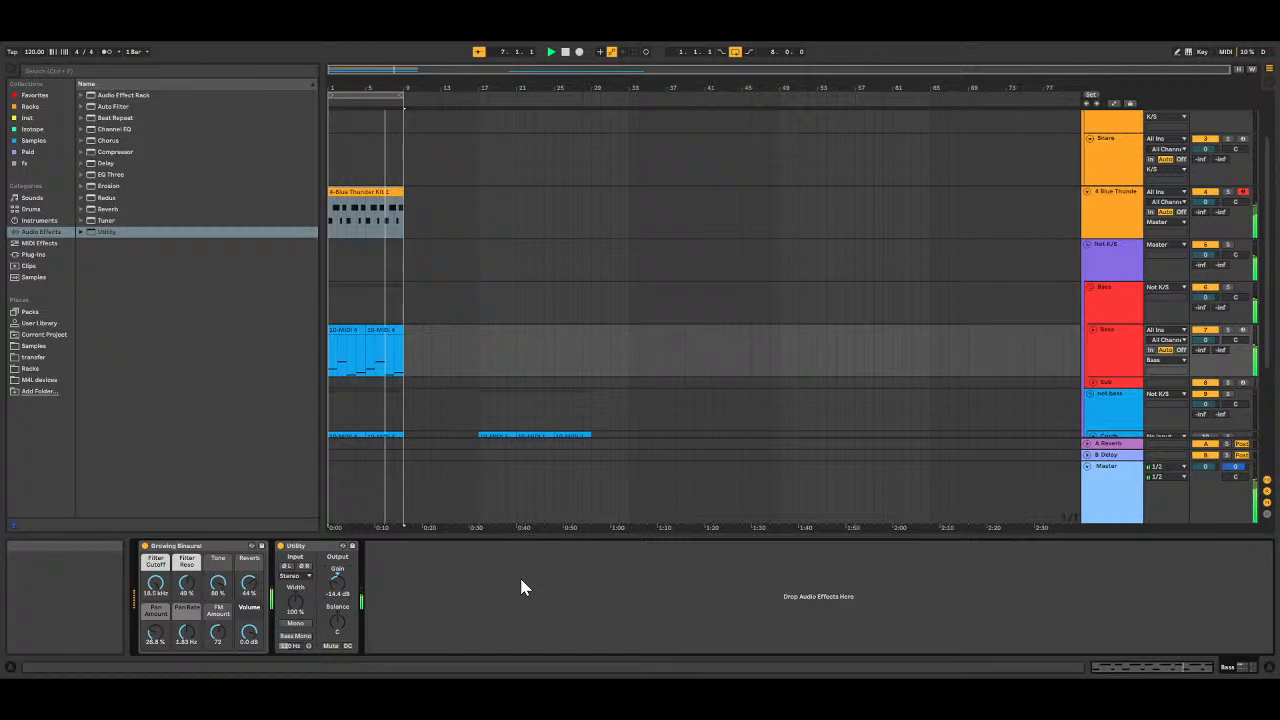
# Step: Stop playback, return the song position to 1.1.1 and save the project
pyautogui.click(565, 52)
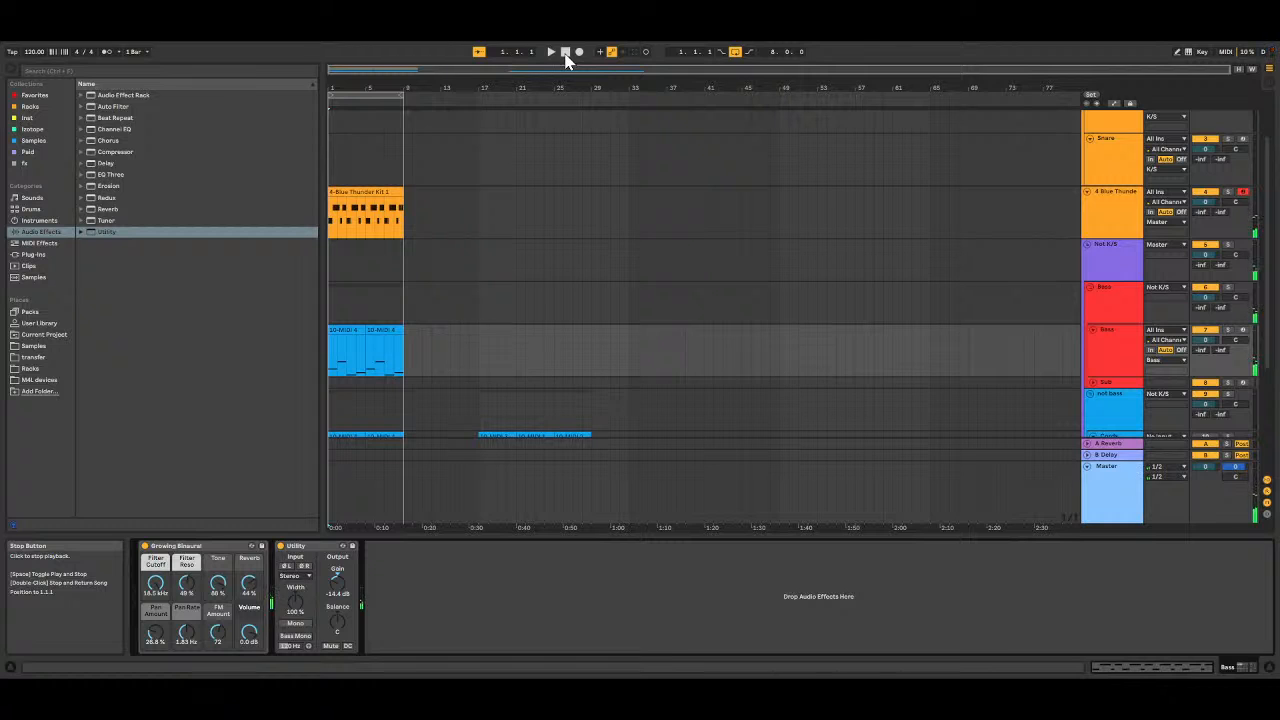
pyautogui.click(565, 52)
pyautogui.hotkey('ctrl', 's')
# Step: Add a Compressor to the Not K/S group track, keeping the group unfolded and selected
pyautogui.click(1096, 222)
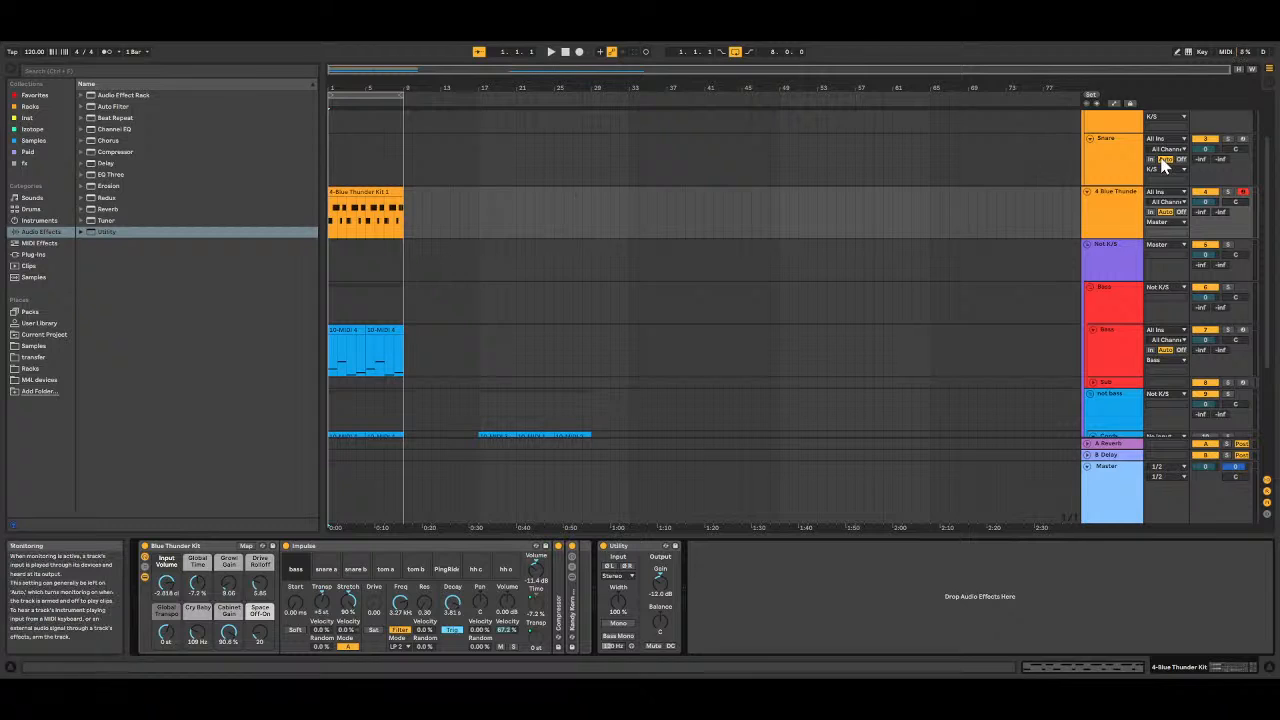
pyautogui.scroll(2, 1095, 245)
pyautogui.scroll(1, 1093, 249)
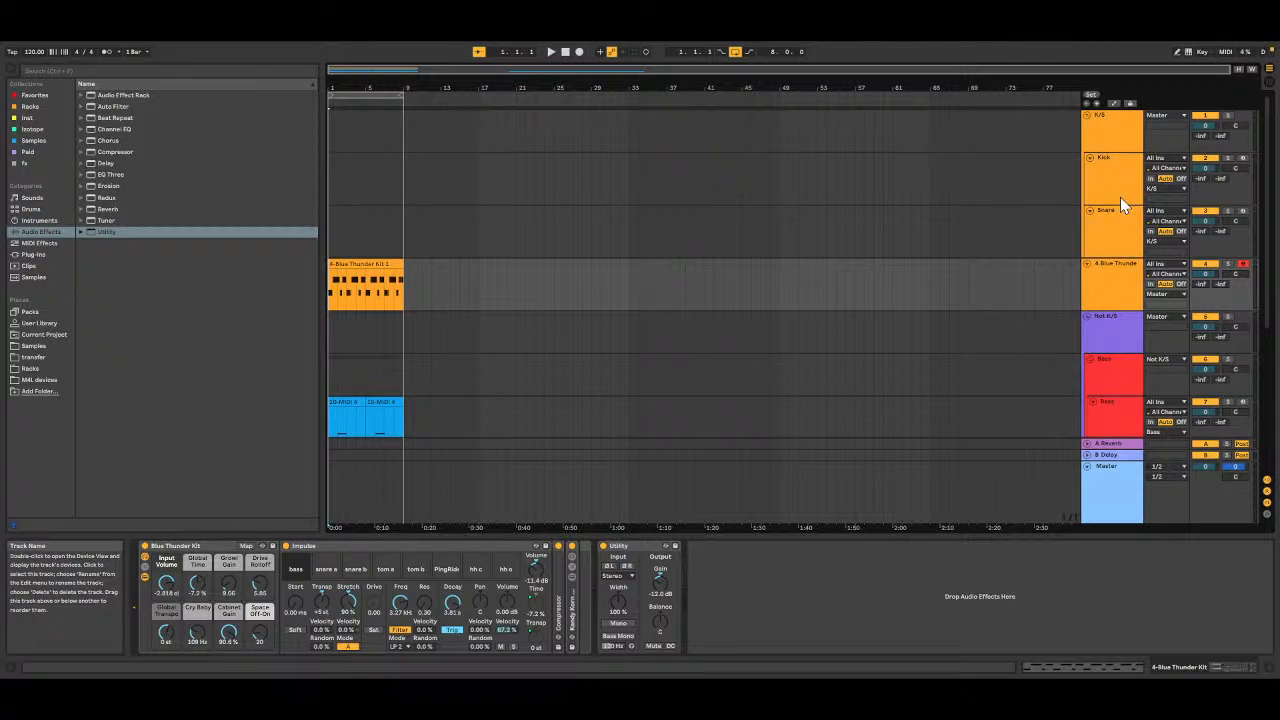
pyautogui.click(1119, 330)
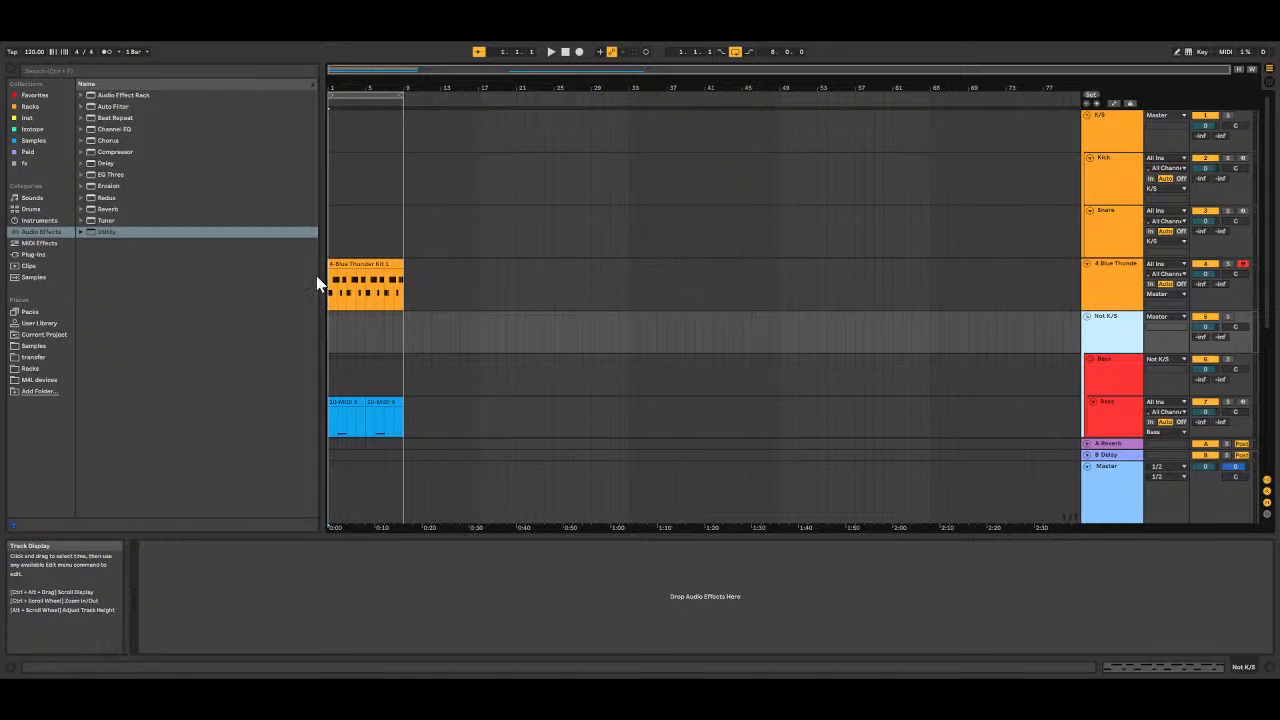
pyautogui.click(106, 152)
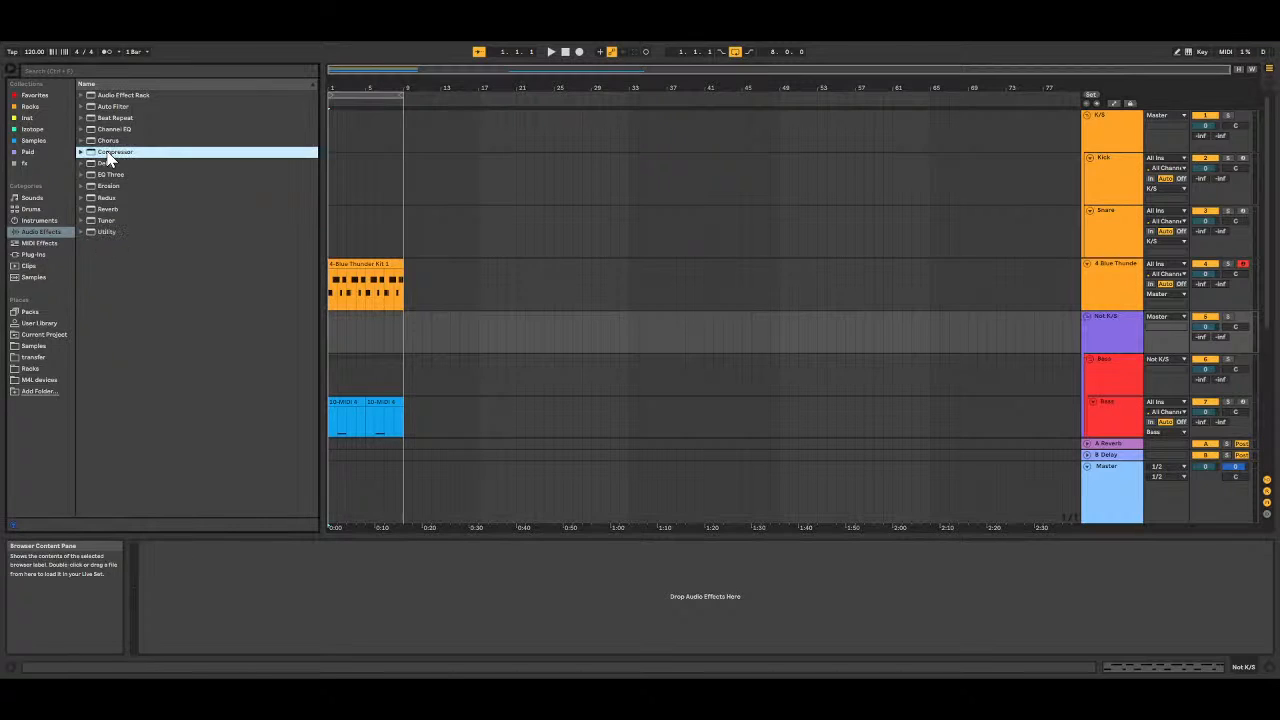
pyautogui.scroll(-2, 1019, 313)
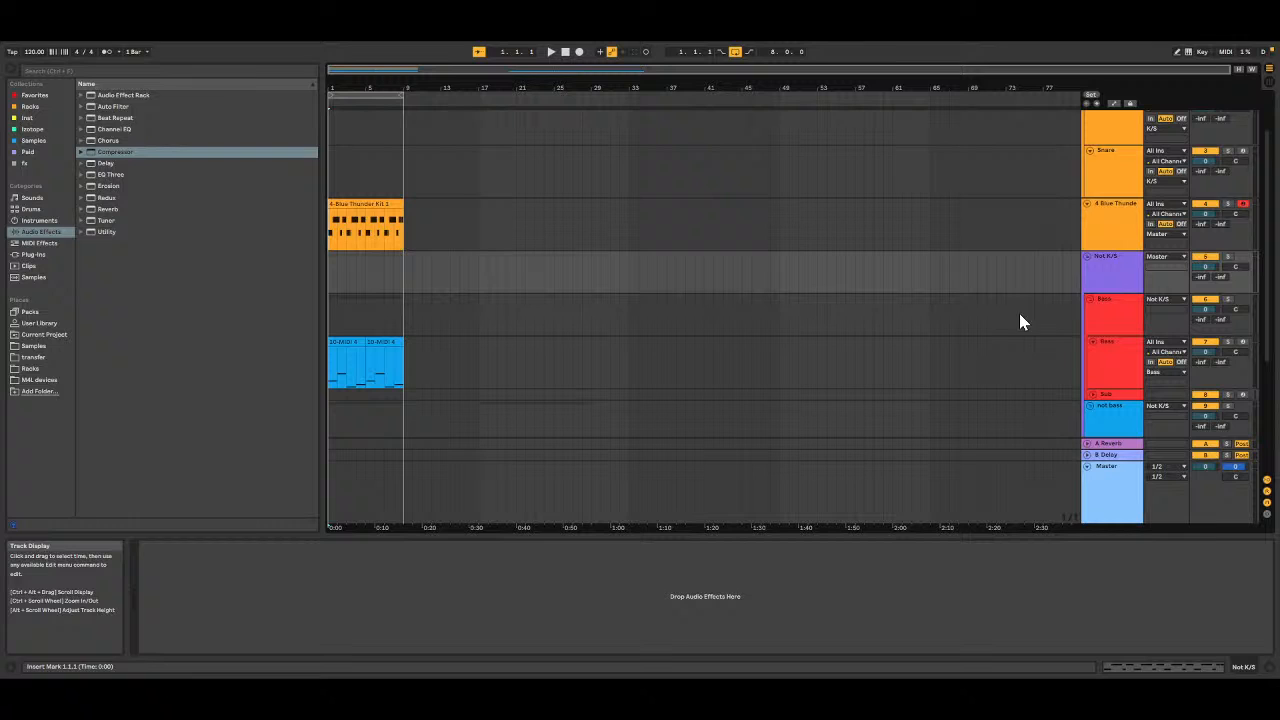
pyautogui.click(1098, 269)
pyautogui.click(89, 155)
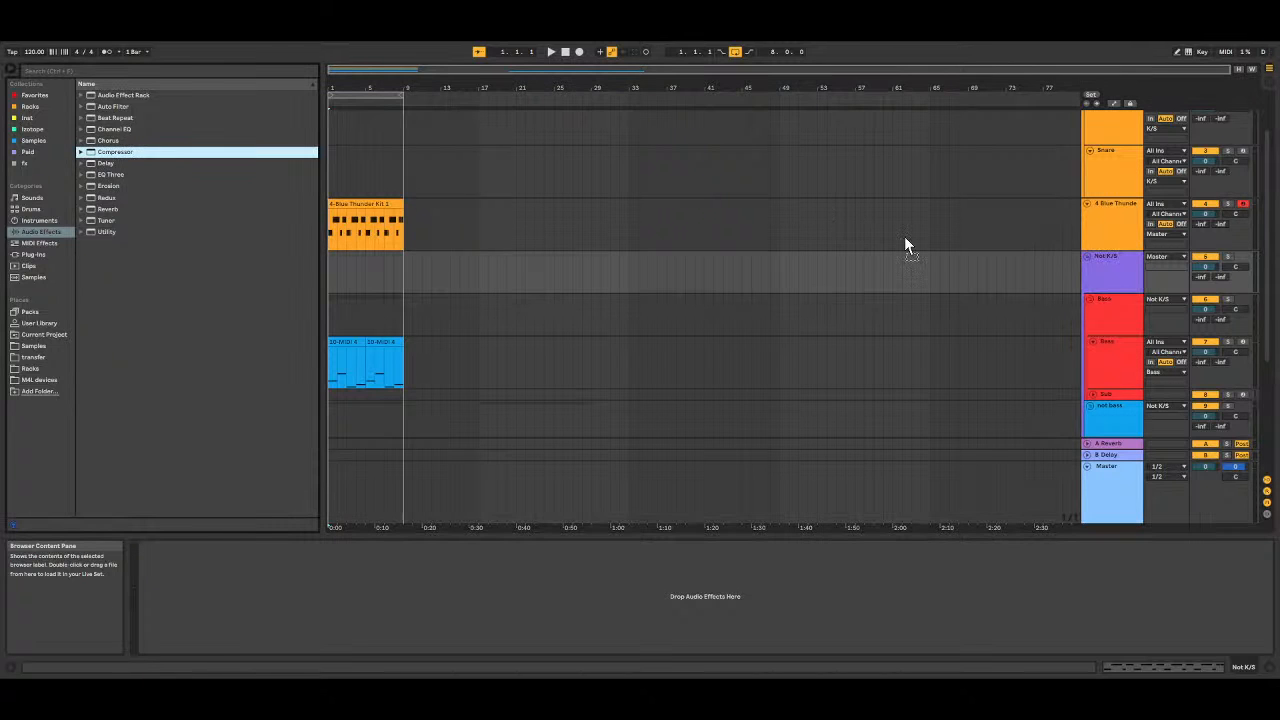
pyautogui.click(1113, 282)
pyautogui.click(1088, 256)
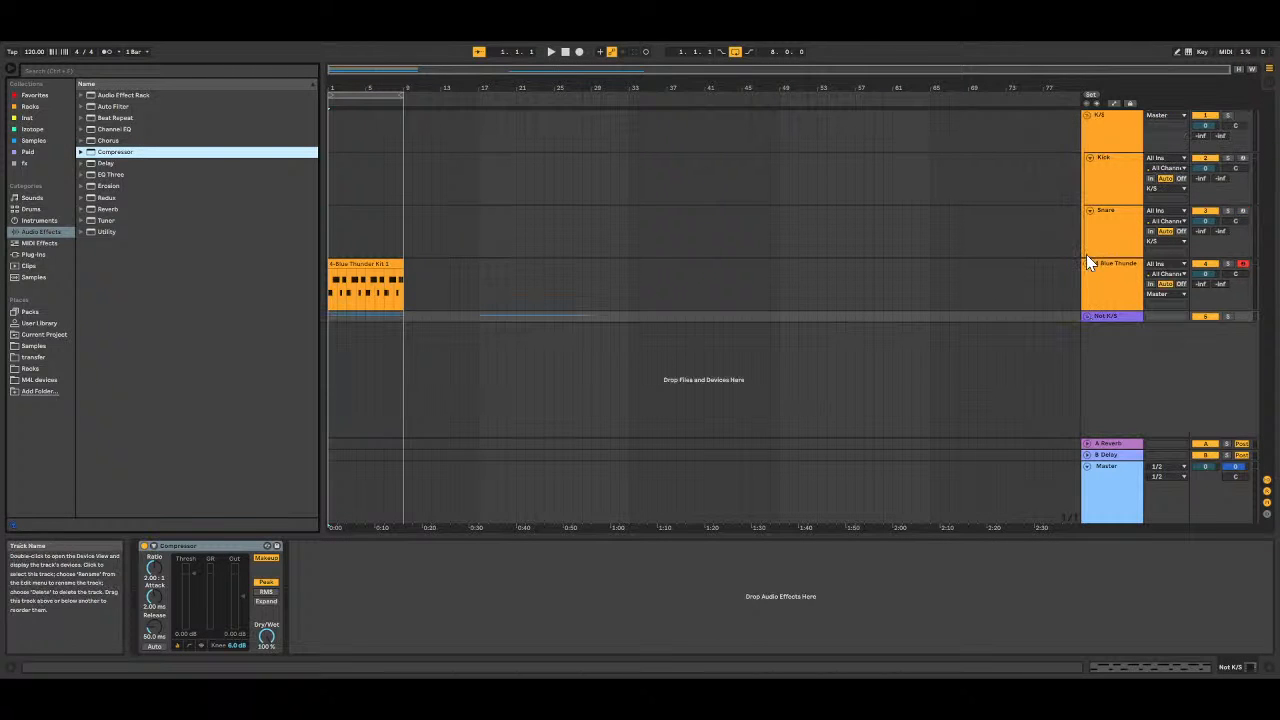
pyautogui.click(1088, 316)
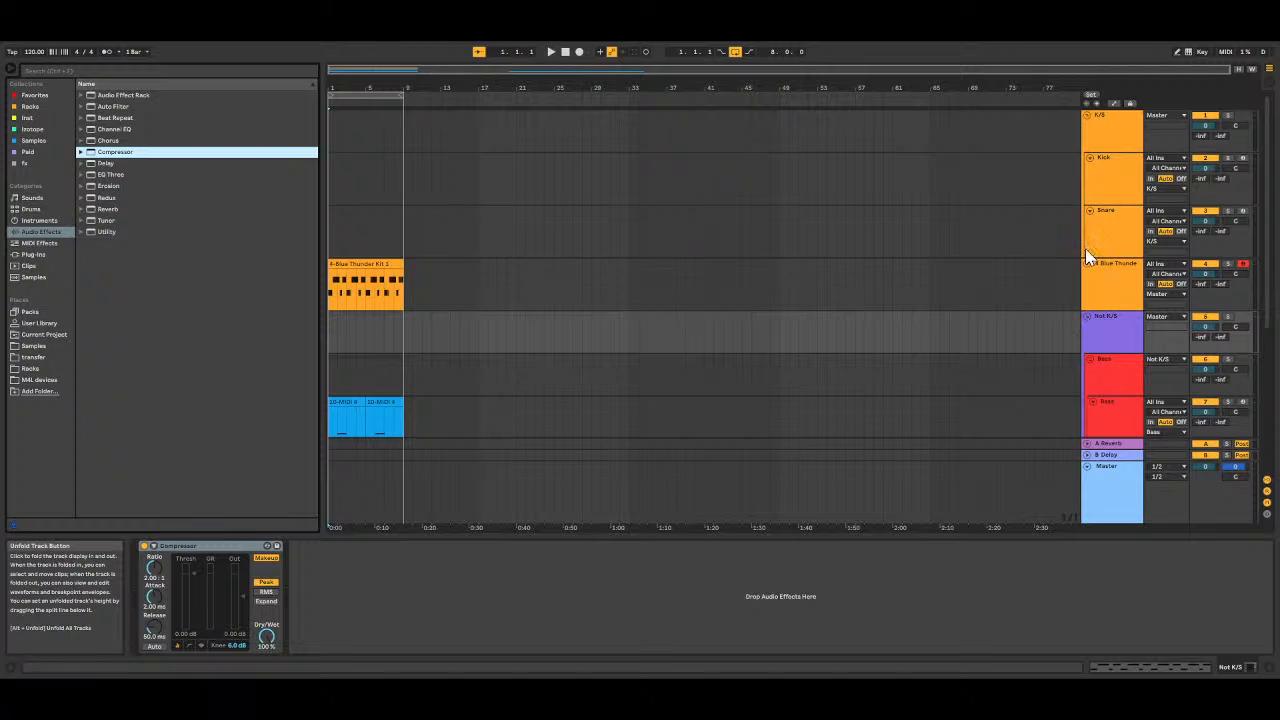
pyautogui.click(1108, 325)
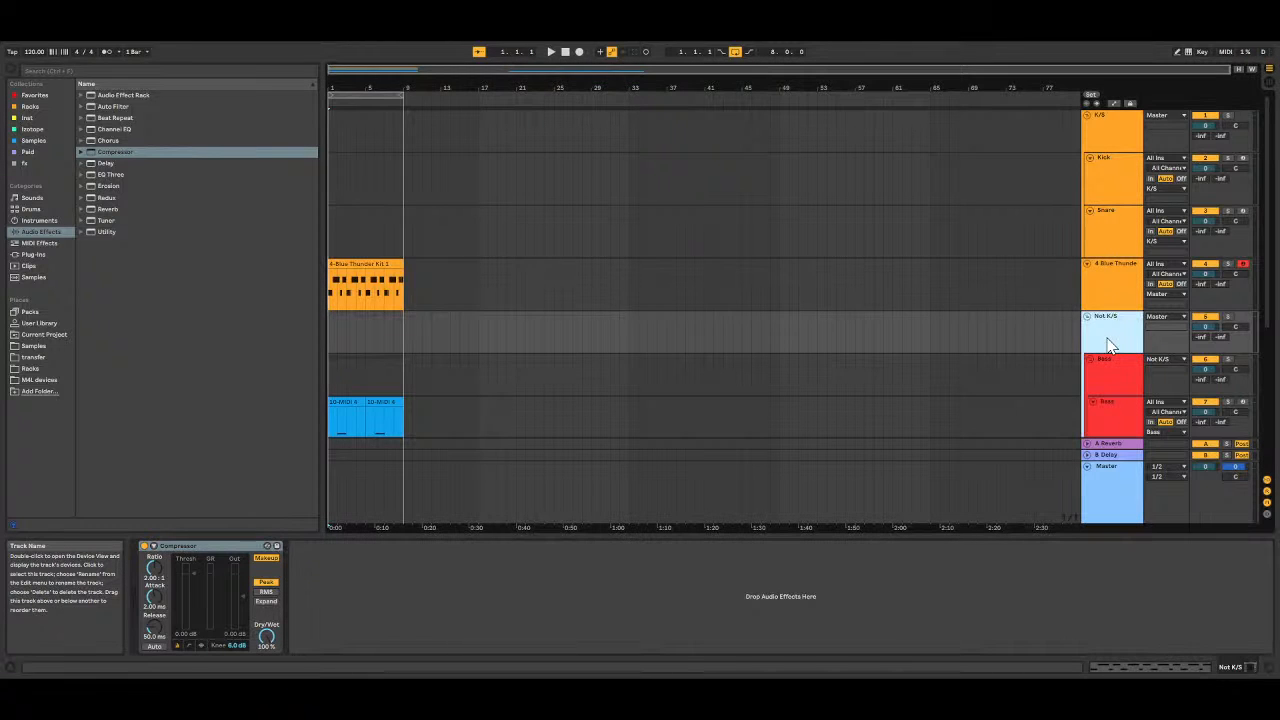
# Step: Enable the Compressor's external sidechain and take its audio from the 4-Blue Thunder Kit track
pyautogui.click(154, 548)
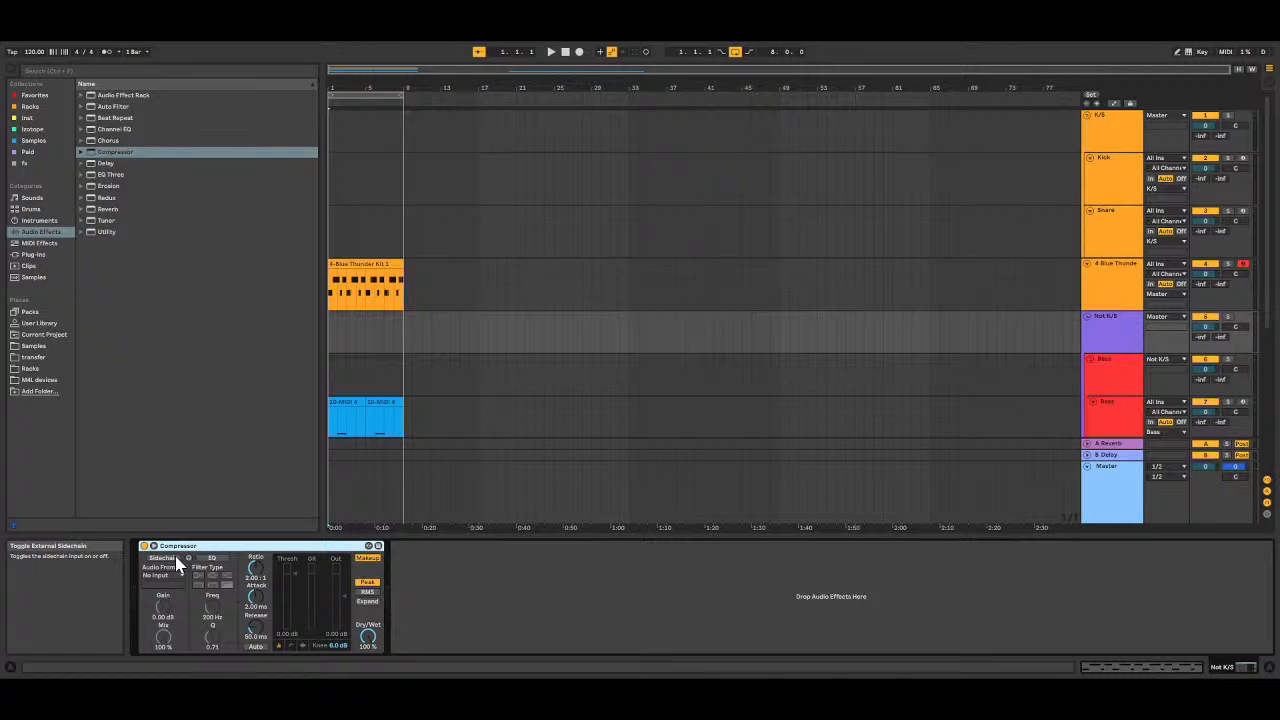
pyautogui.click(176, 559)
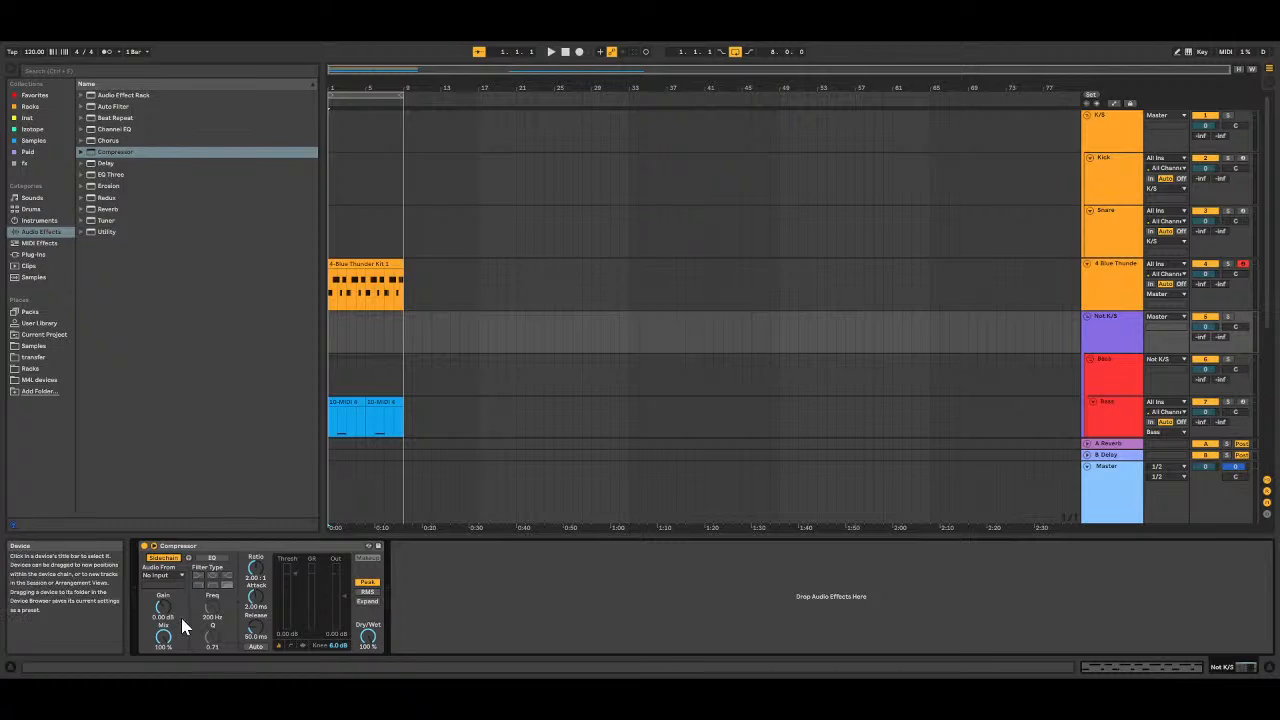
pyautogui.click(175, 482)
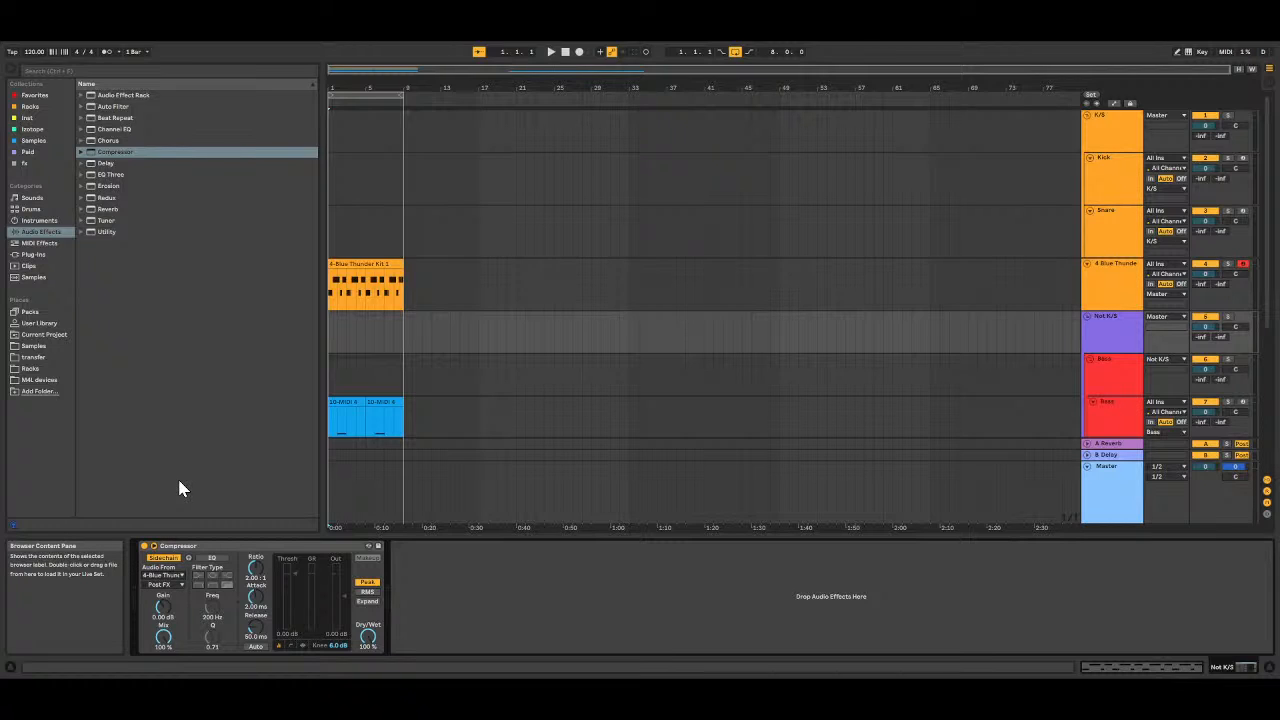
# Step: Compare the devices on the Kick, Snare, Blue Thunder Kit and Not K/S tracks to review the sidechain source
pyautogui.click(1105, 283)
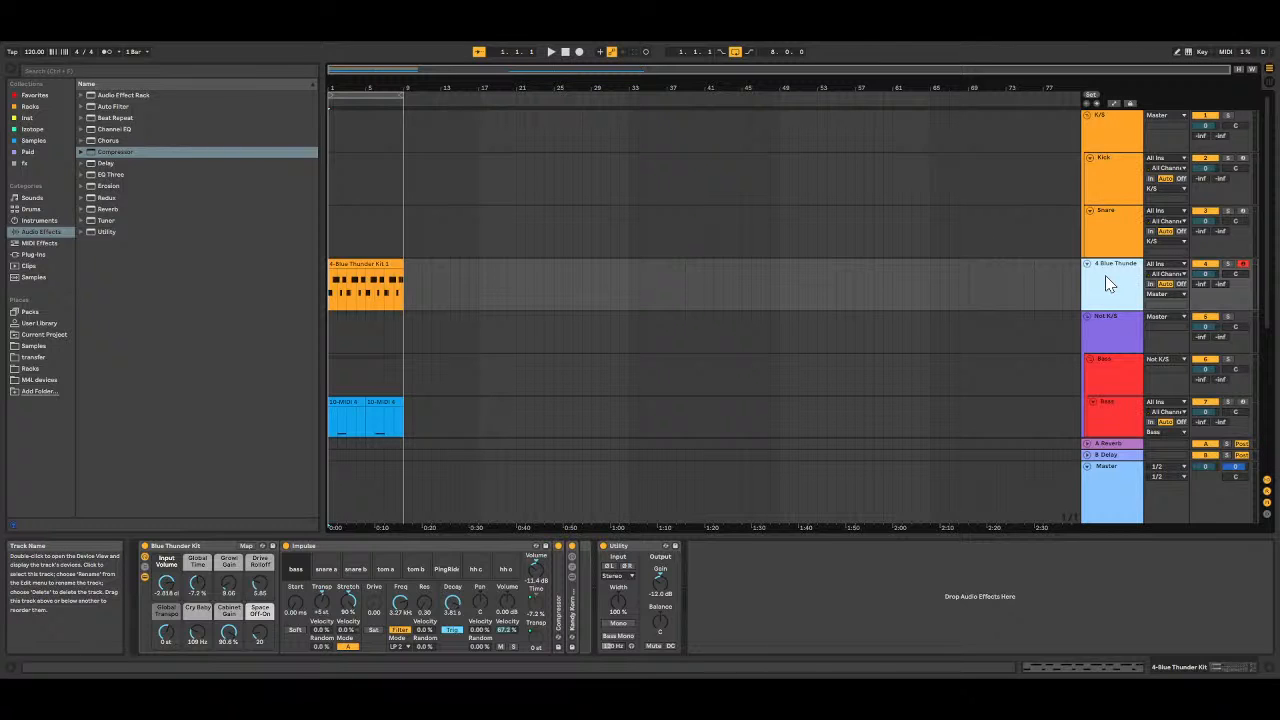
pyautogui.click(1112, 186)
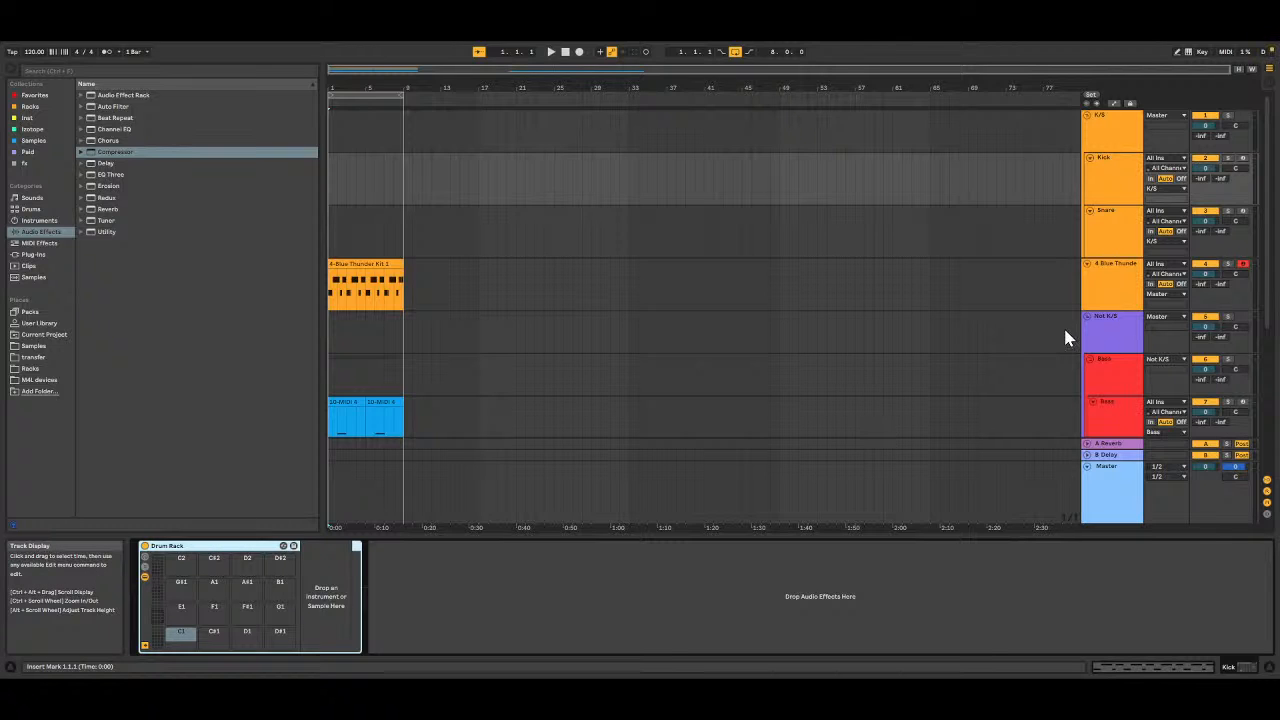
pyautogui.click(1111, 333)
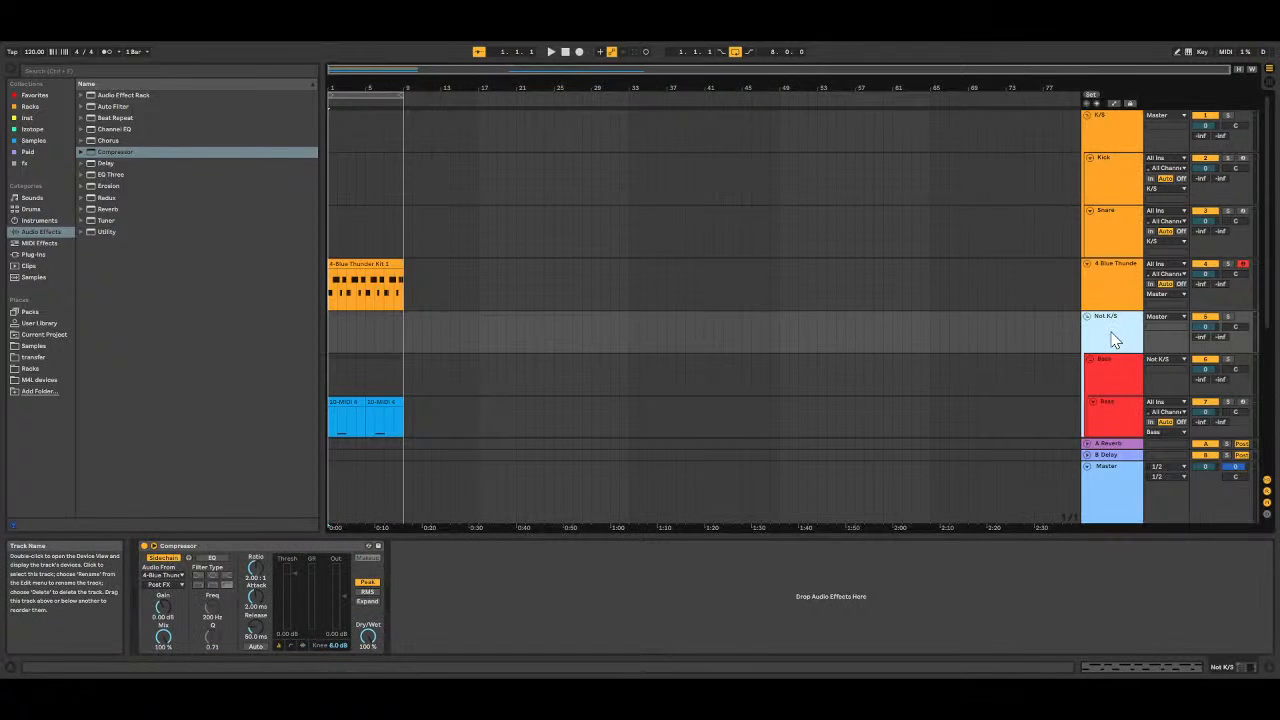
pyautogui.click(1113, 238)
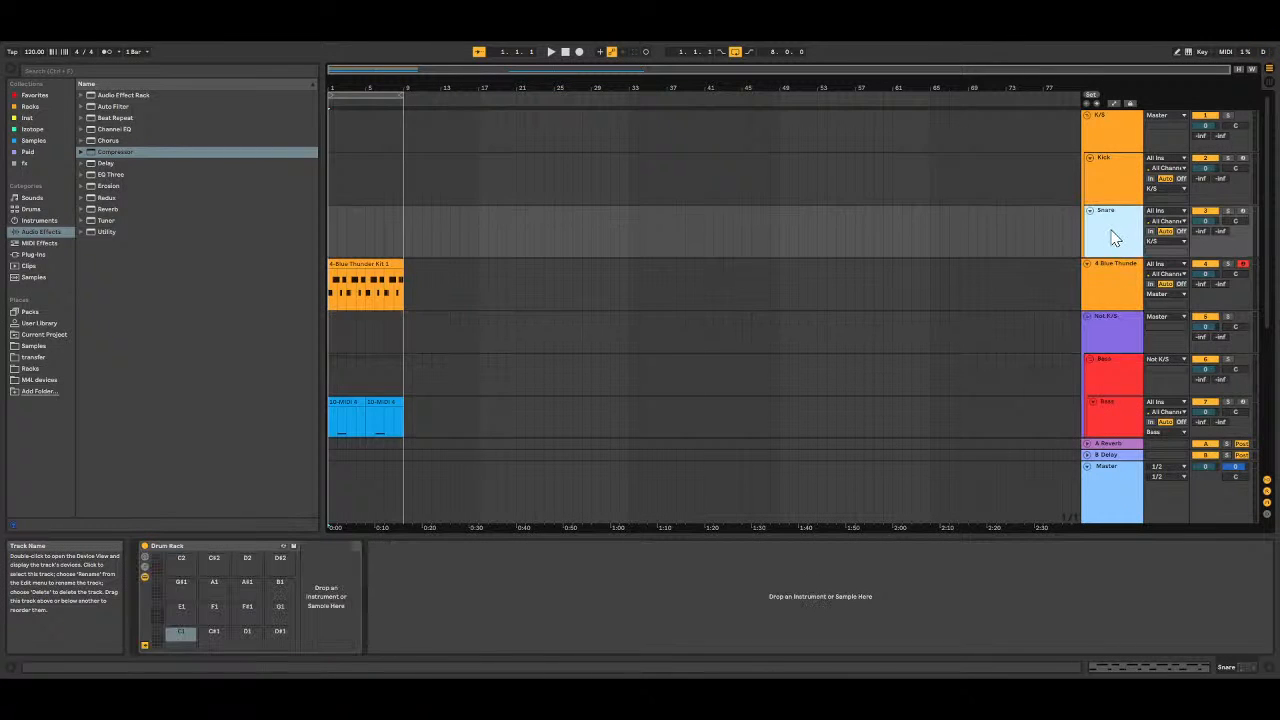
pyautogui.click(1117, 285)
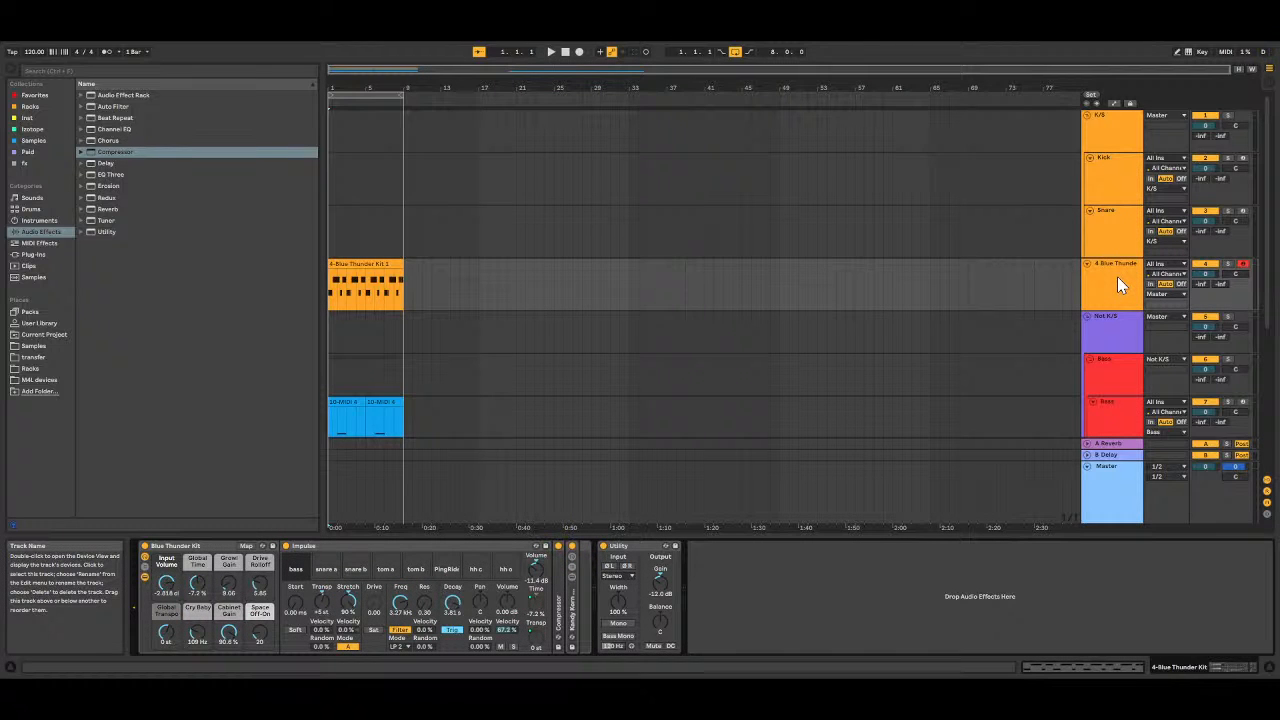
pyautogui.click(1108, 175)
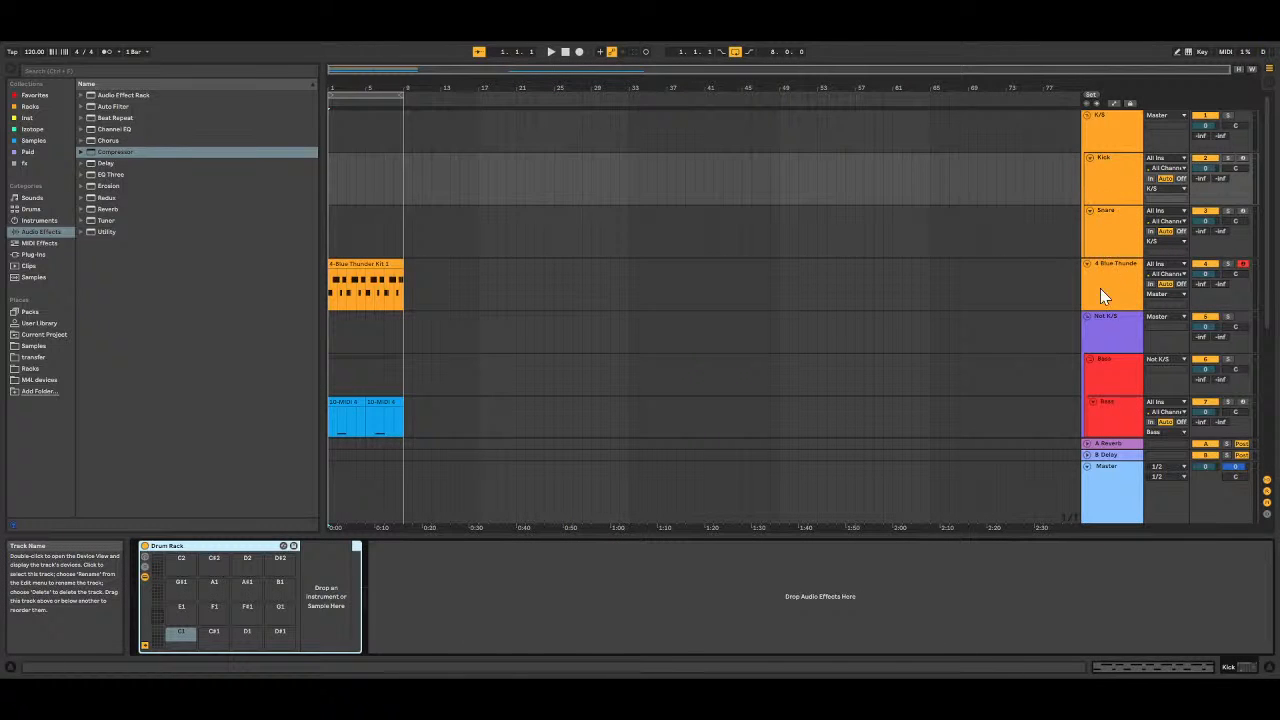
pyautogui.click(1102, 300)
pyautogui.click(1111, 181)
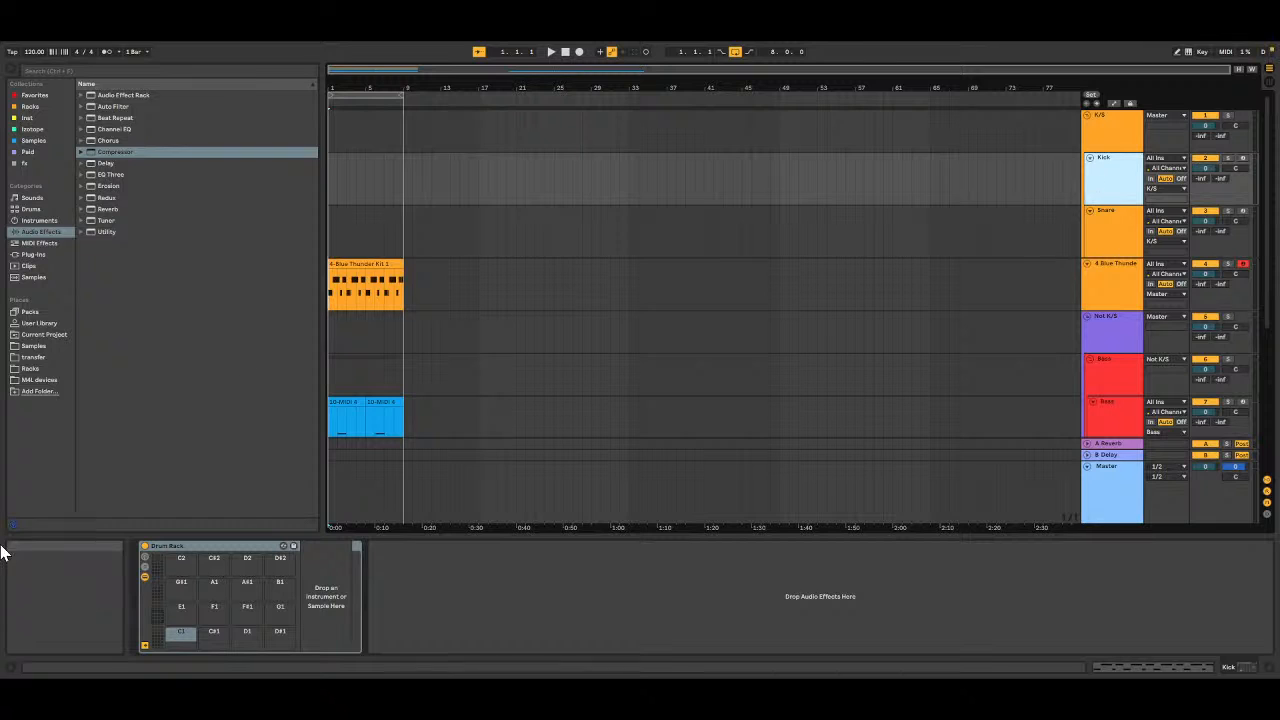
pyautogui.click(1103, 281)
pyautogui.click(185, 550)
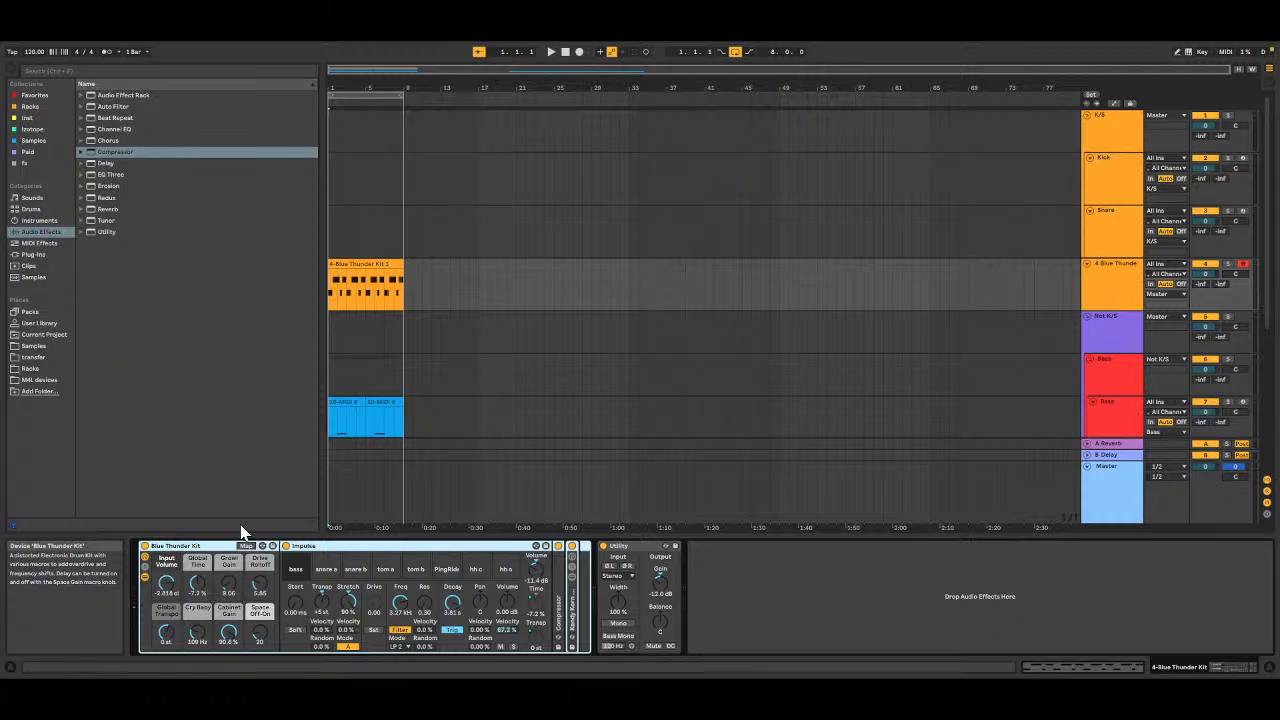
pyautogui.click(1101, 297)
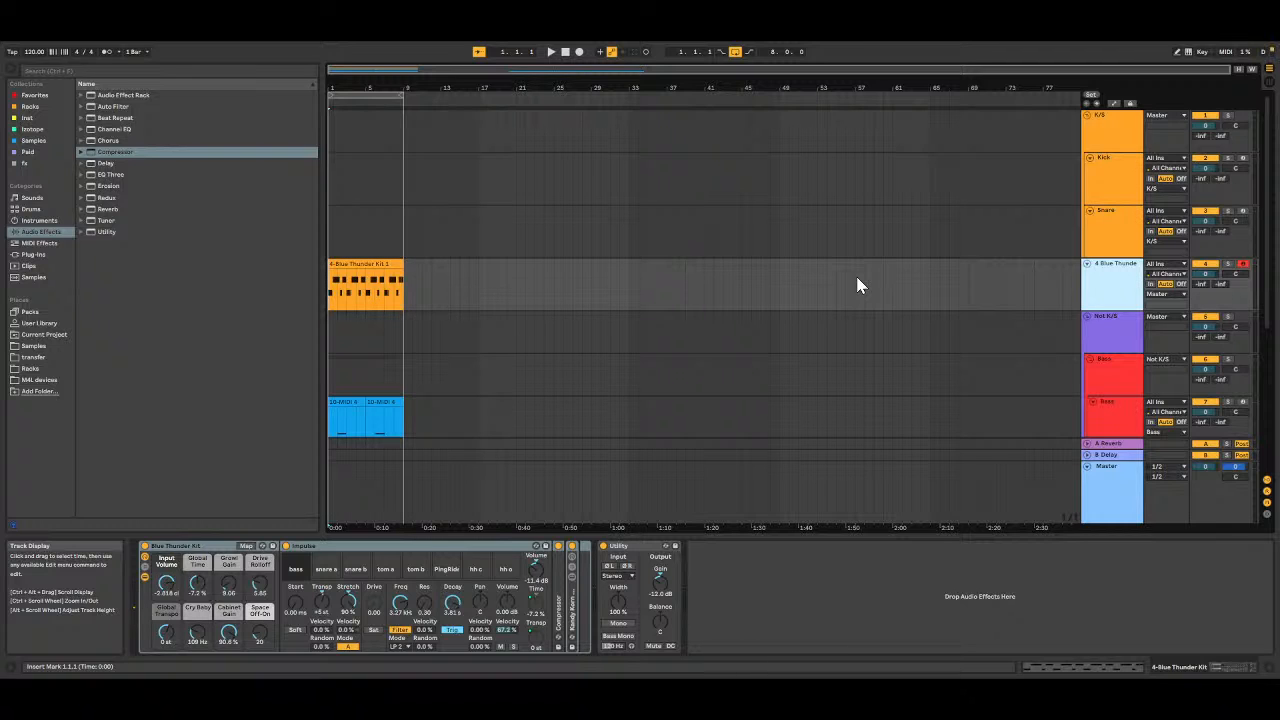
# Step: Delete the empty Lead track at the end of the not bass group
pyautogui.scroll(-5, 850, 280)
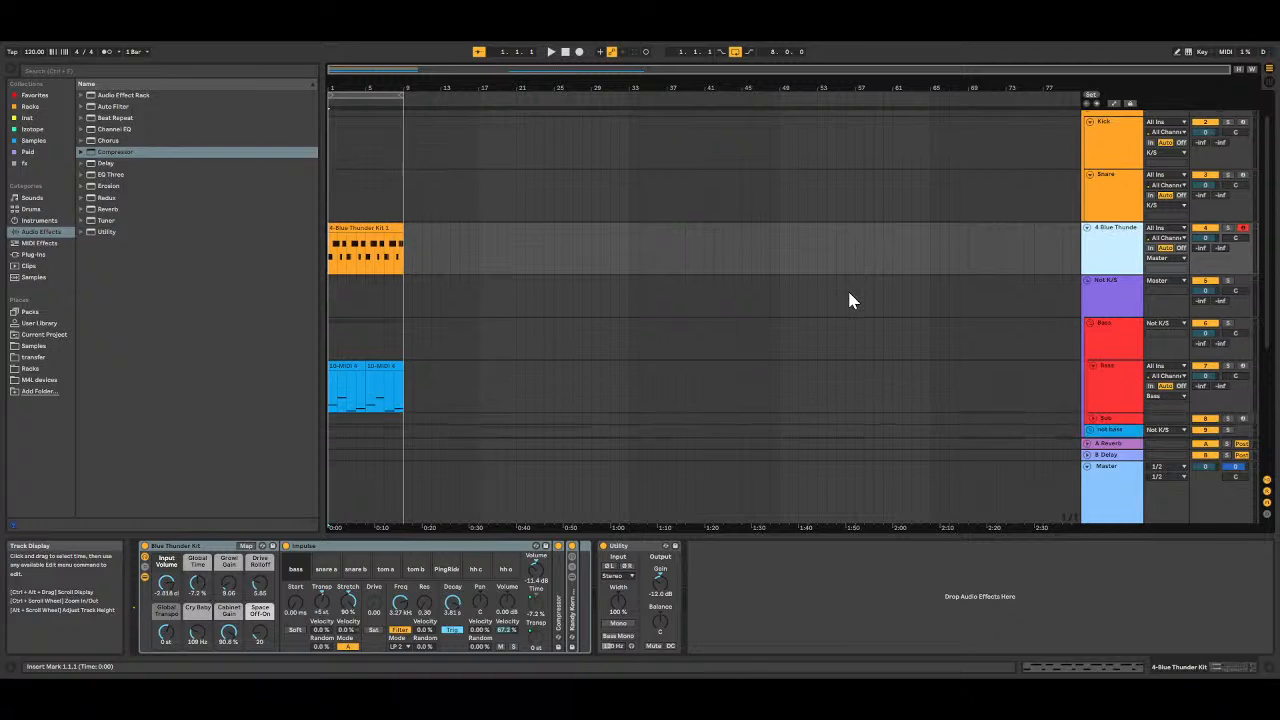
pyautogui.scroll(-1, 823, 270)
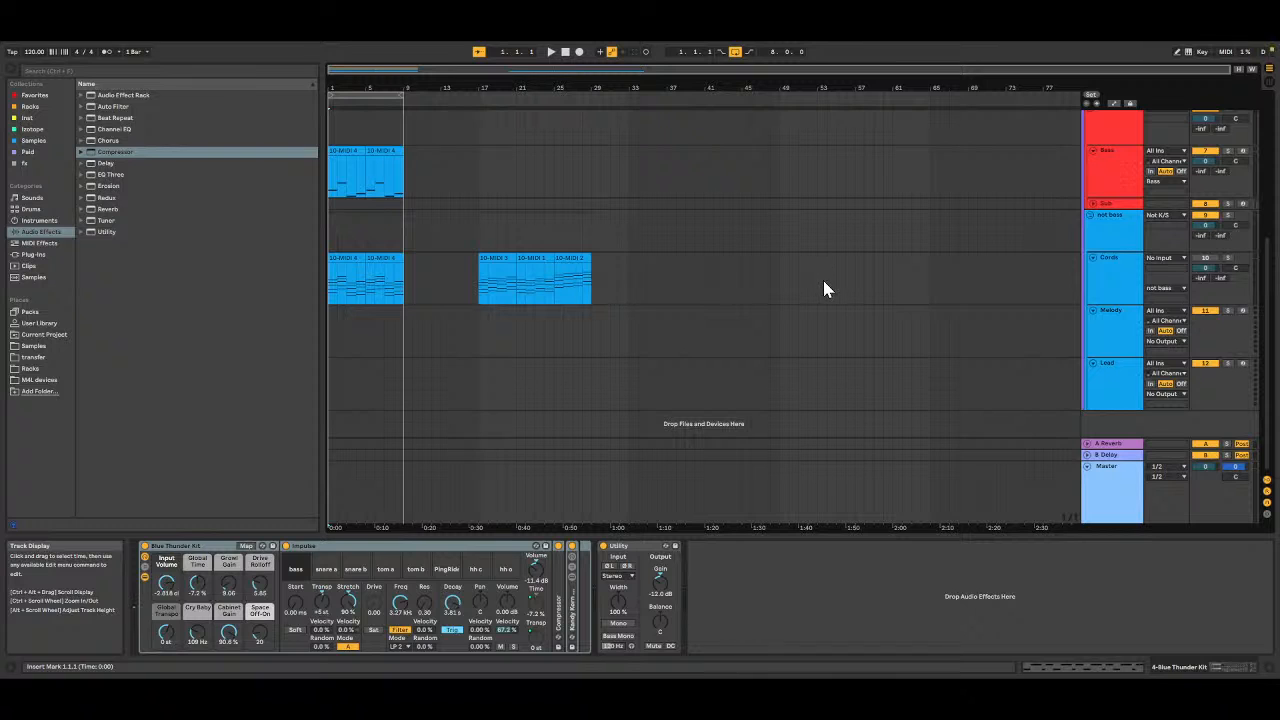
pyautogui.click(1118, 395)
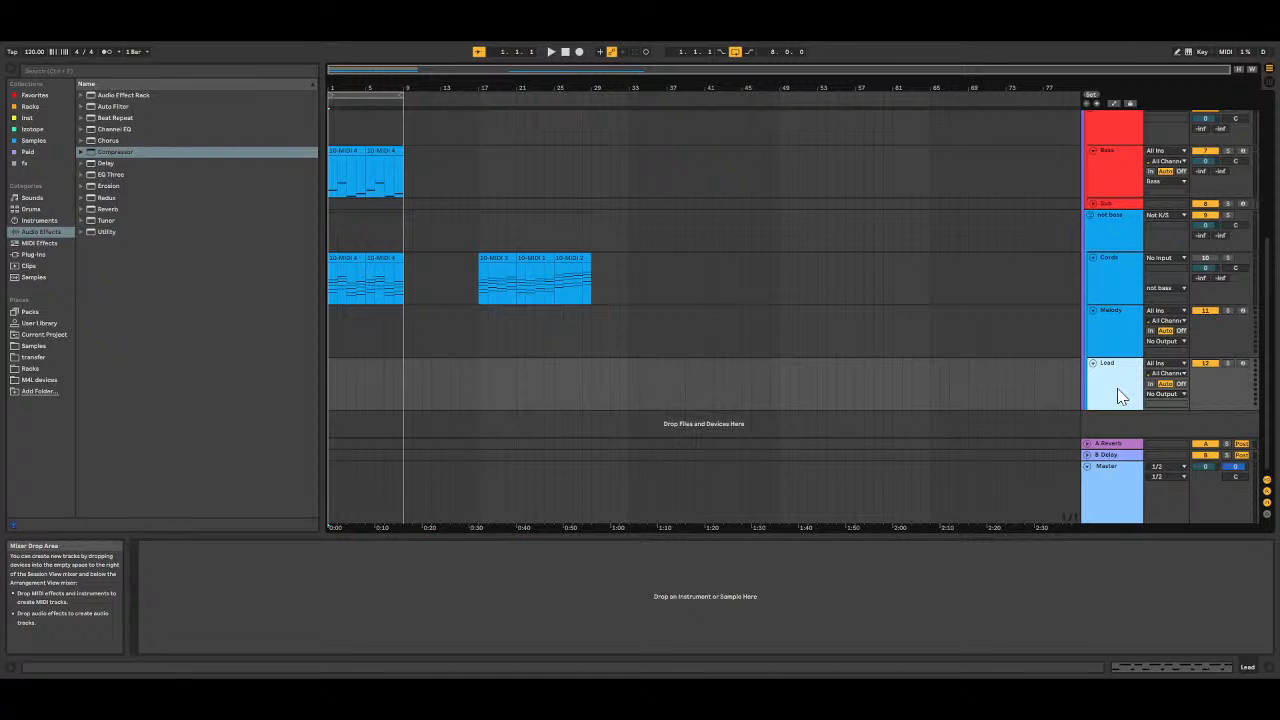
pyautogui.press('Up')
pyautogui.scroll(5, 1112, 397)
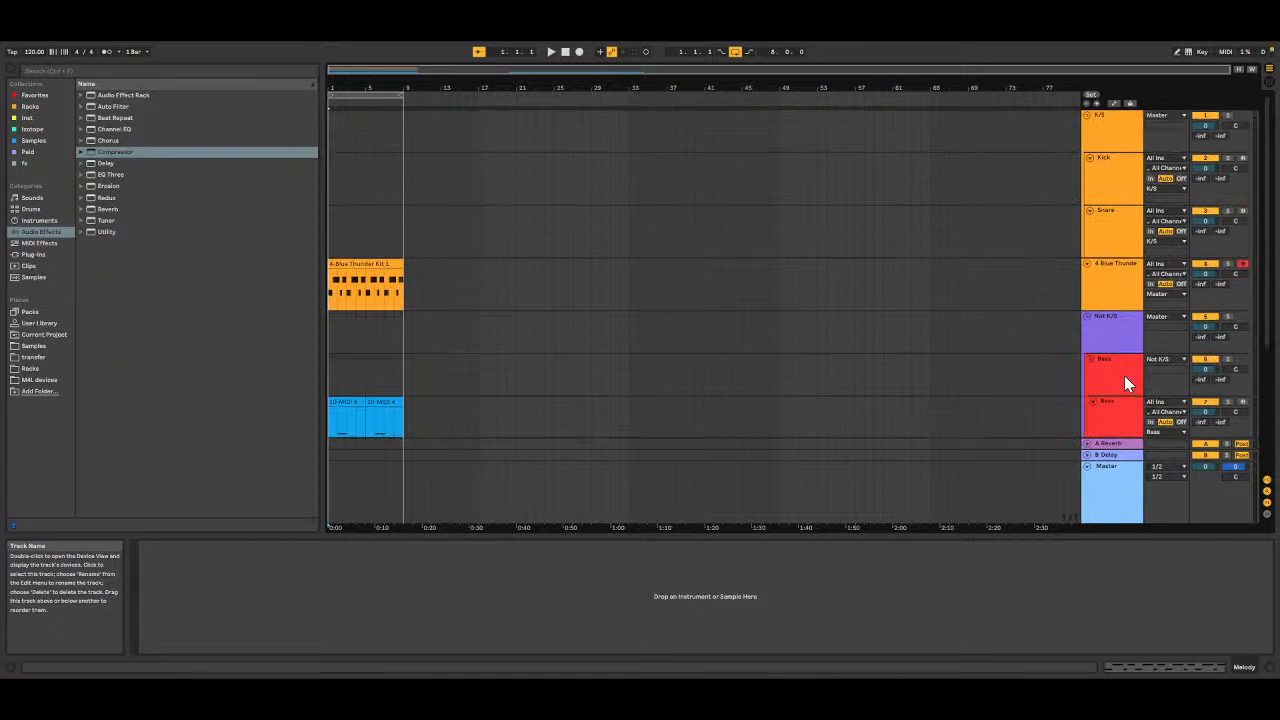
# Step: Duplicate the 4-Blue Thunder Kit track and delete all bass notes from the original track's clip, leaving the snare a notes
pyautogui.click(1112, 290)
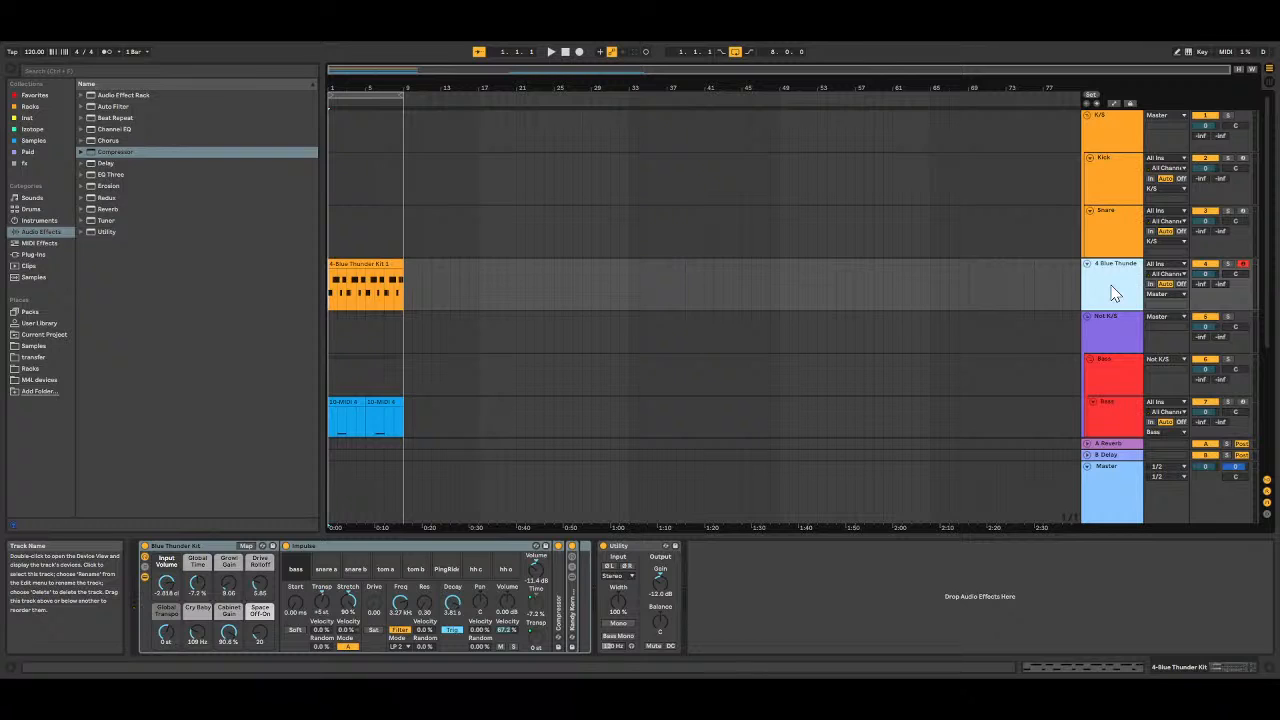
pyautogui.hotkey('ctrl', 'd')
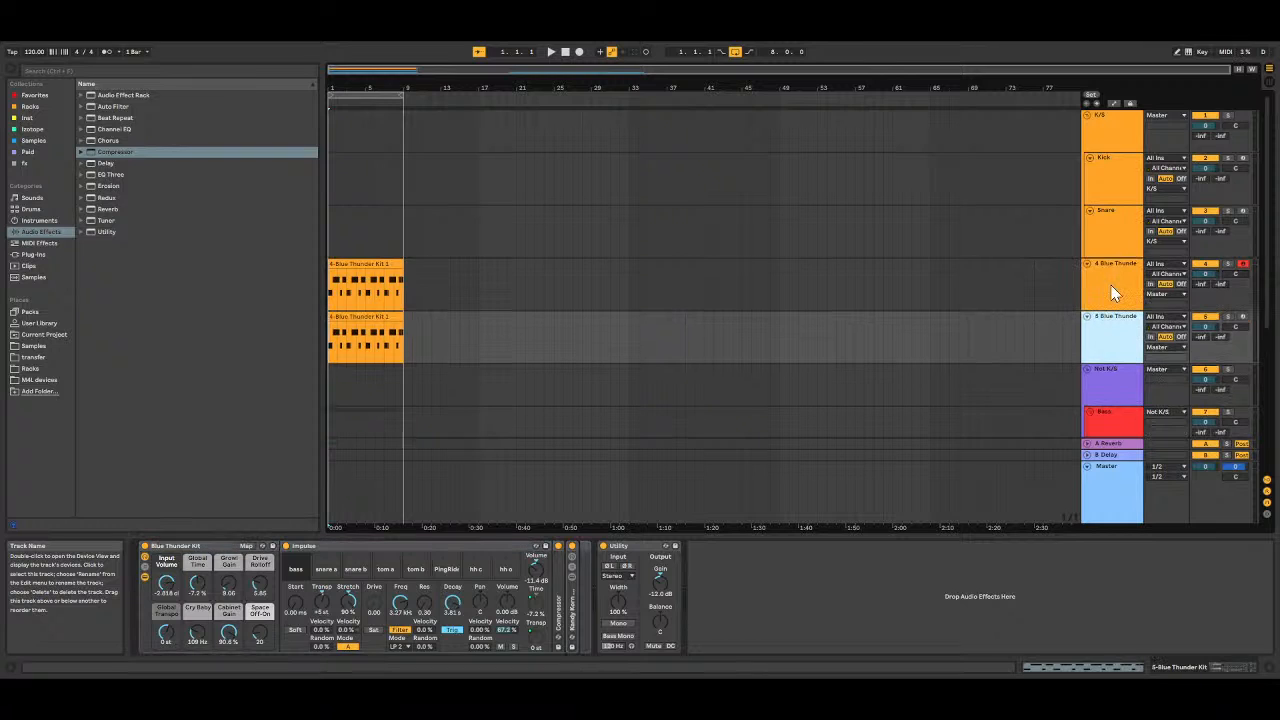
pyautogui.doubleClick(375, 271)
pyautogui.click(325, 500)
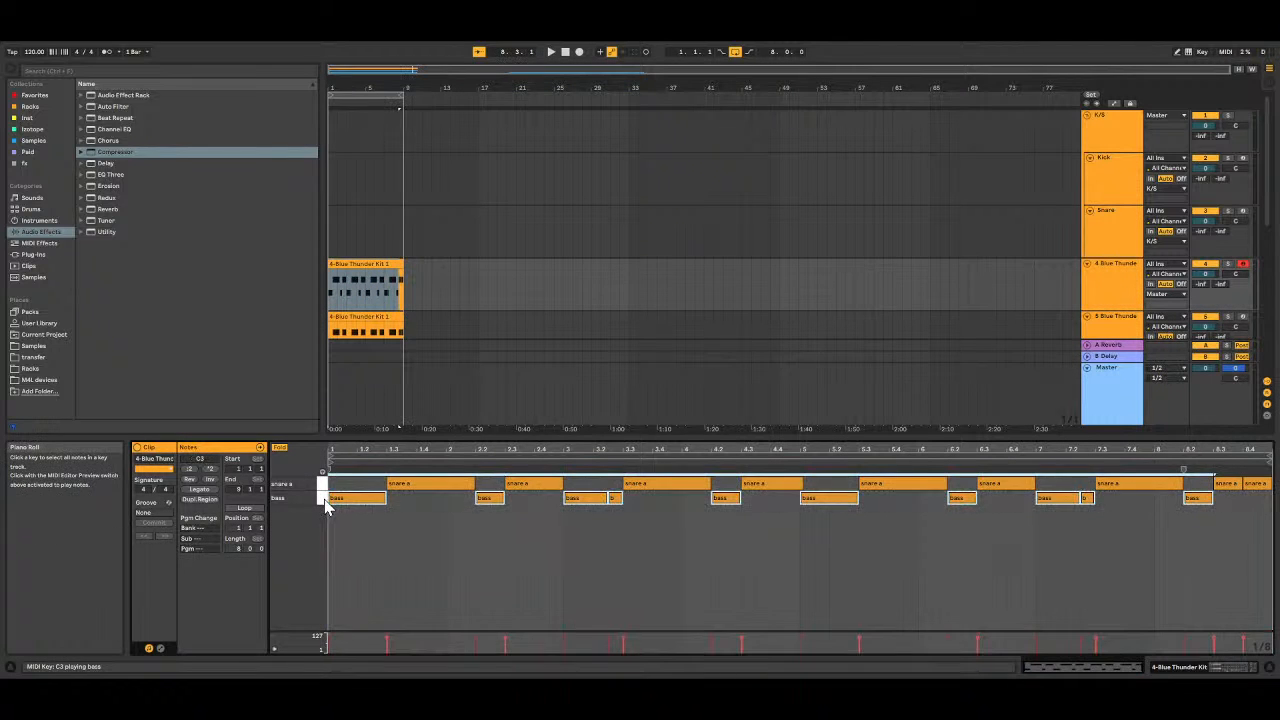
pyautogui.click(376, 262)
pyautogui.click(1120, 286)
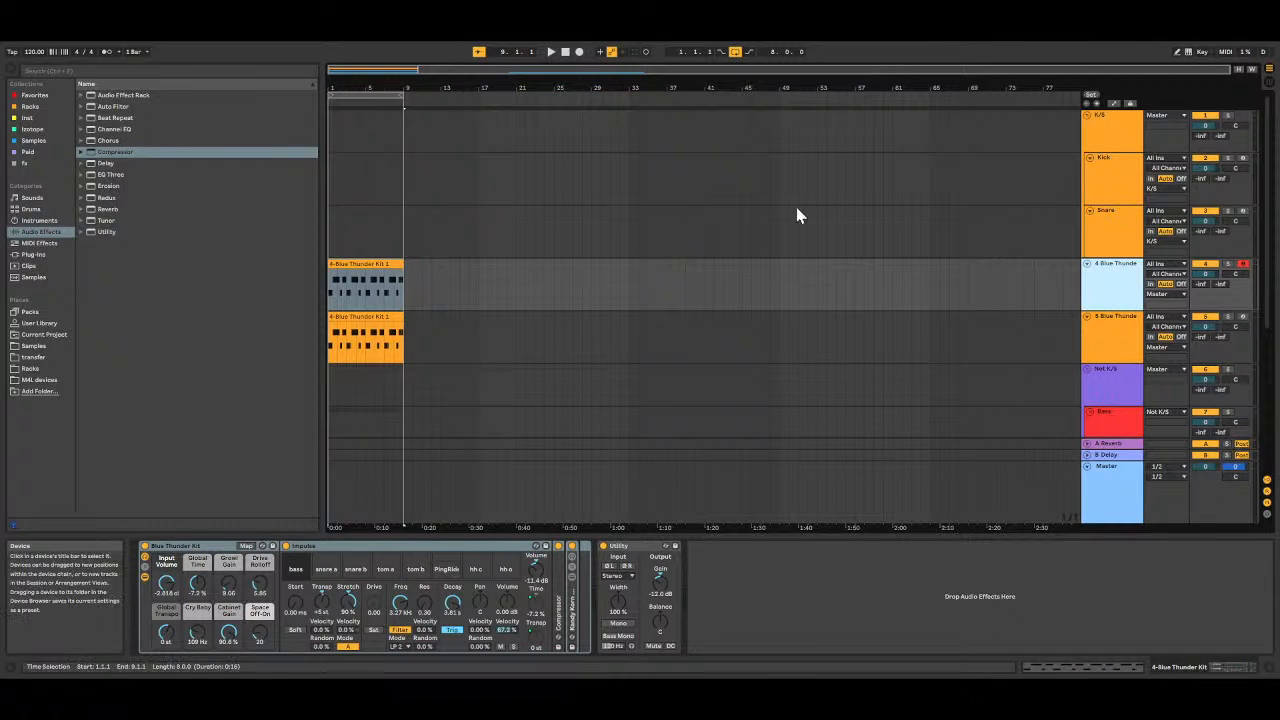
pyautogui.doubleClick(394, 264)
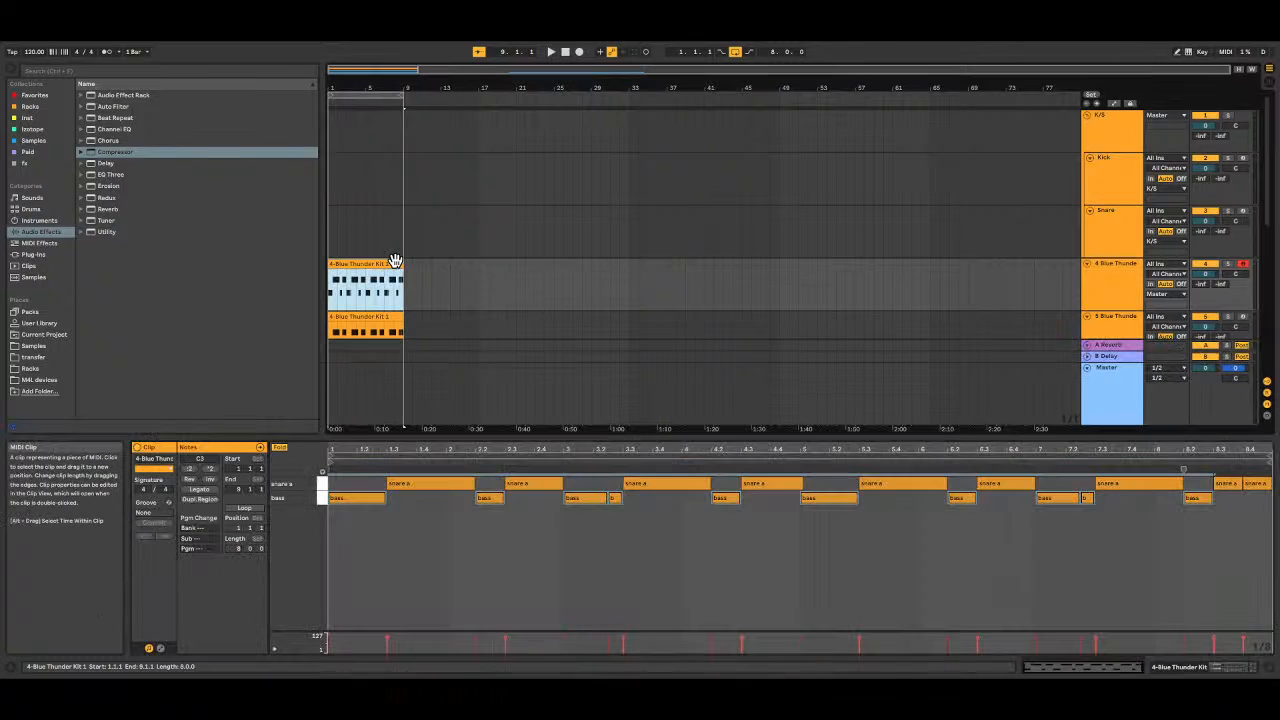
pyautogui.click(322, 505)
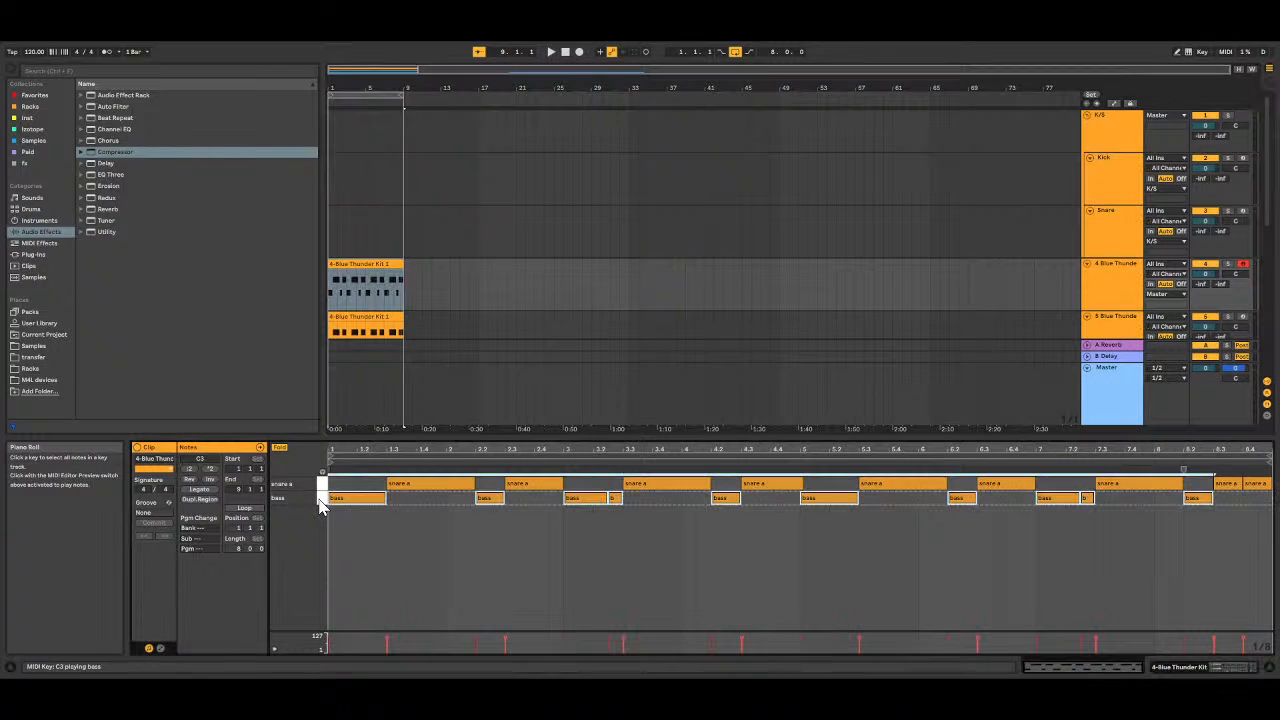
pyautogui.press('Delete')
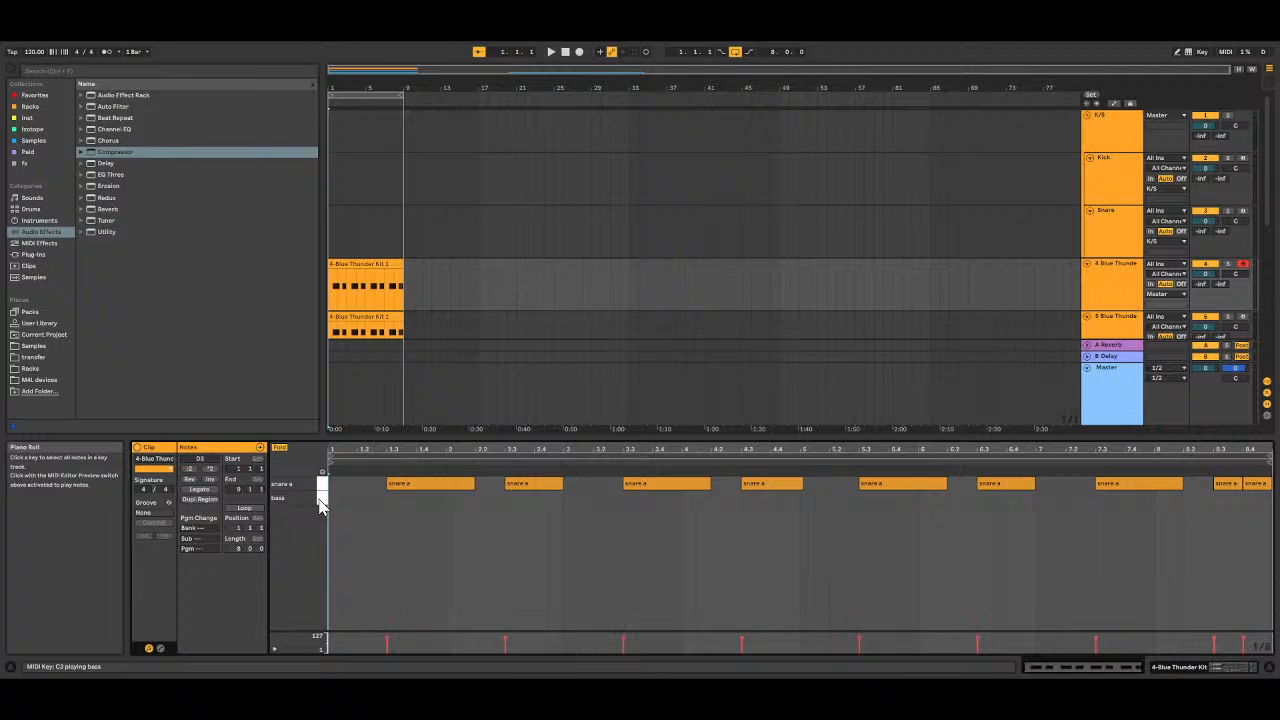
# Step: Rename the original Blue Thunder Kit track as snare
pyautogui.click(1128, 277)
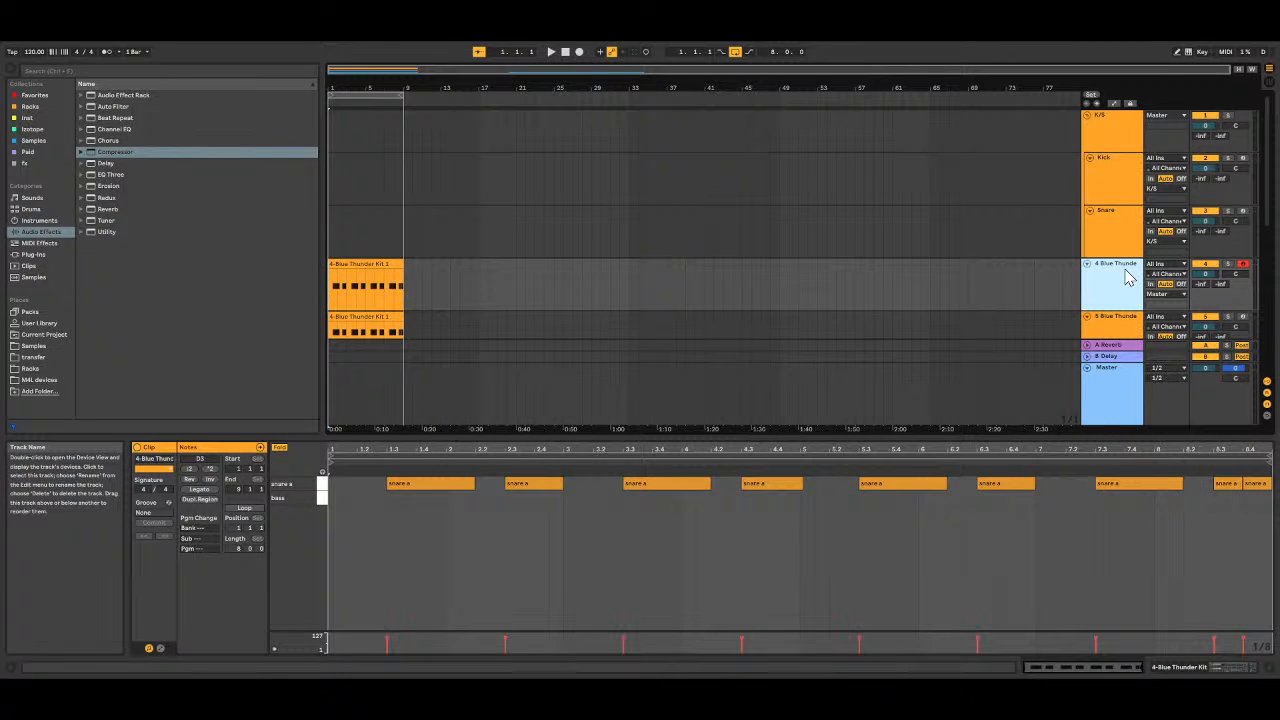
pyautogui.hotkey('ctrl', 'r')
pyautogui.write('snare')
pyautogui.press('Return')
# Step: Delete all bass notes from the clip on the duplicated 5-Blue Thunder Kit track
pyautogui.click(1115, 322)
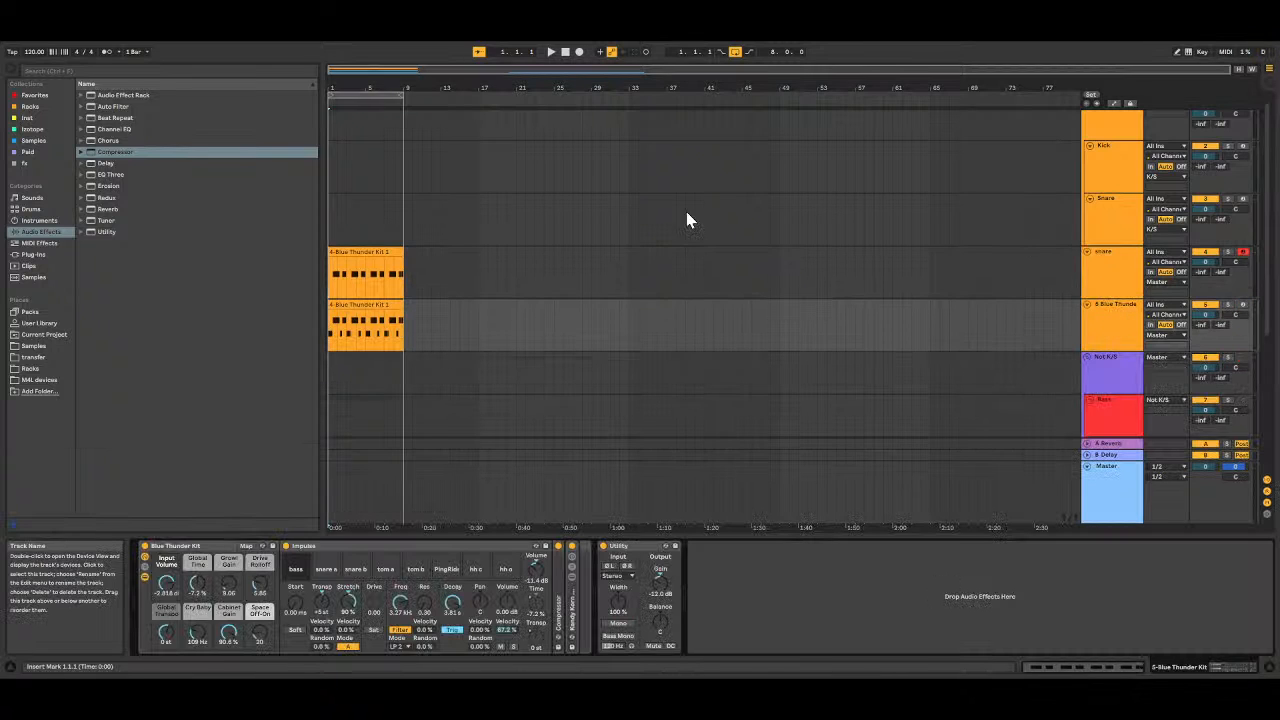
pyautogui.doubleClick(391, 312)
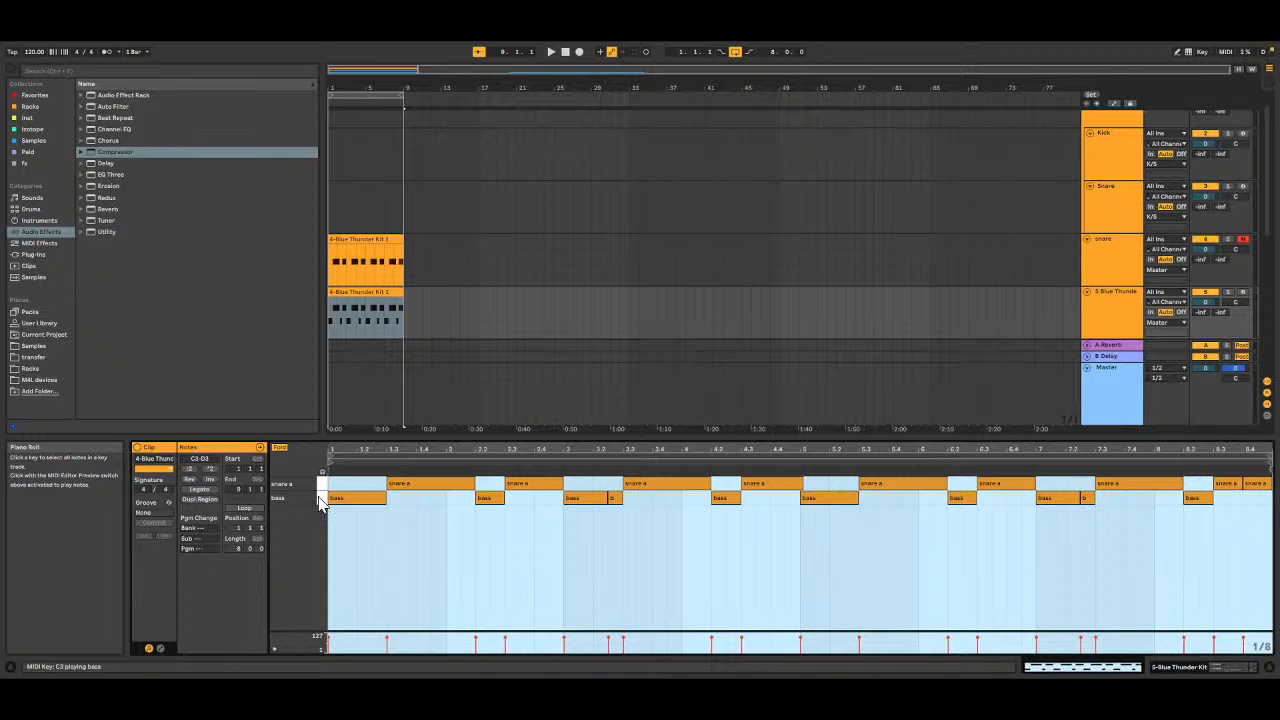
pyautogui.click(322, 502)
pyautogui.press('Delete')
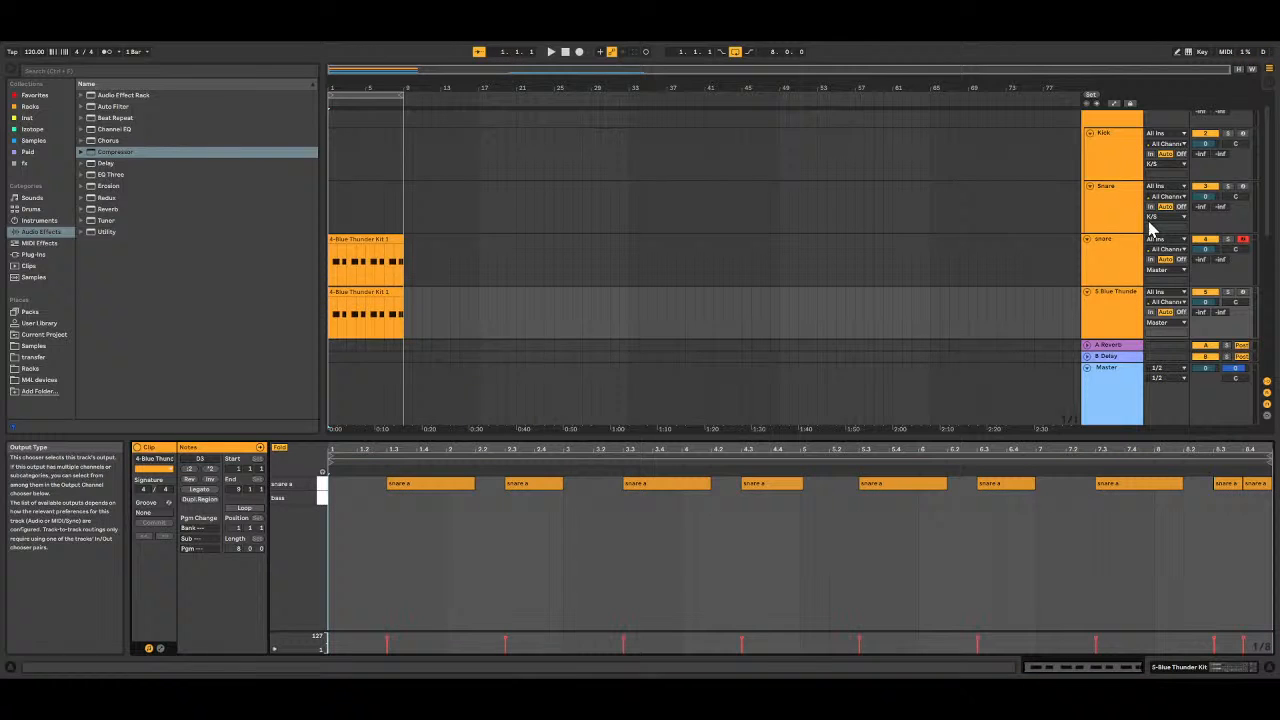
# Step: Rename the duplicated Blue Thunder Kit track as kick
pyautogui.click(1105, 308)
pyautogui.hotkey('ctrl', 'r')
pyautogui.write('kick')
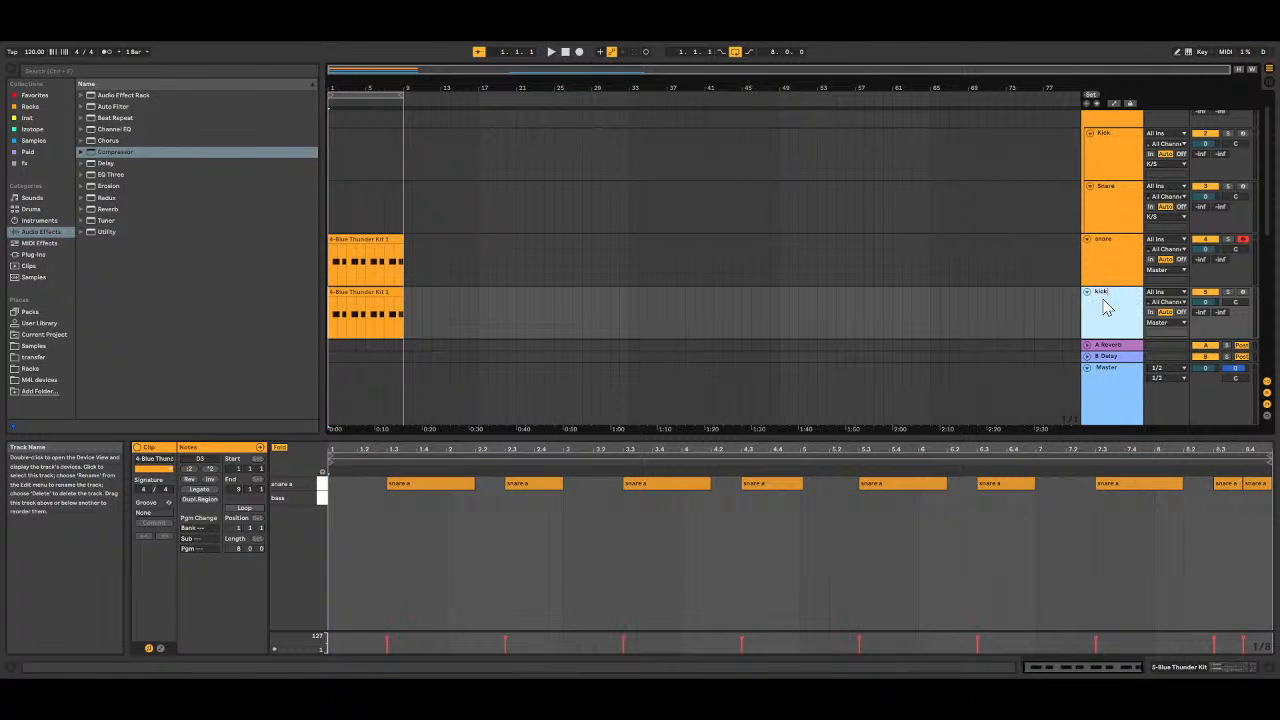
pyautogui.press('Return')
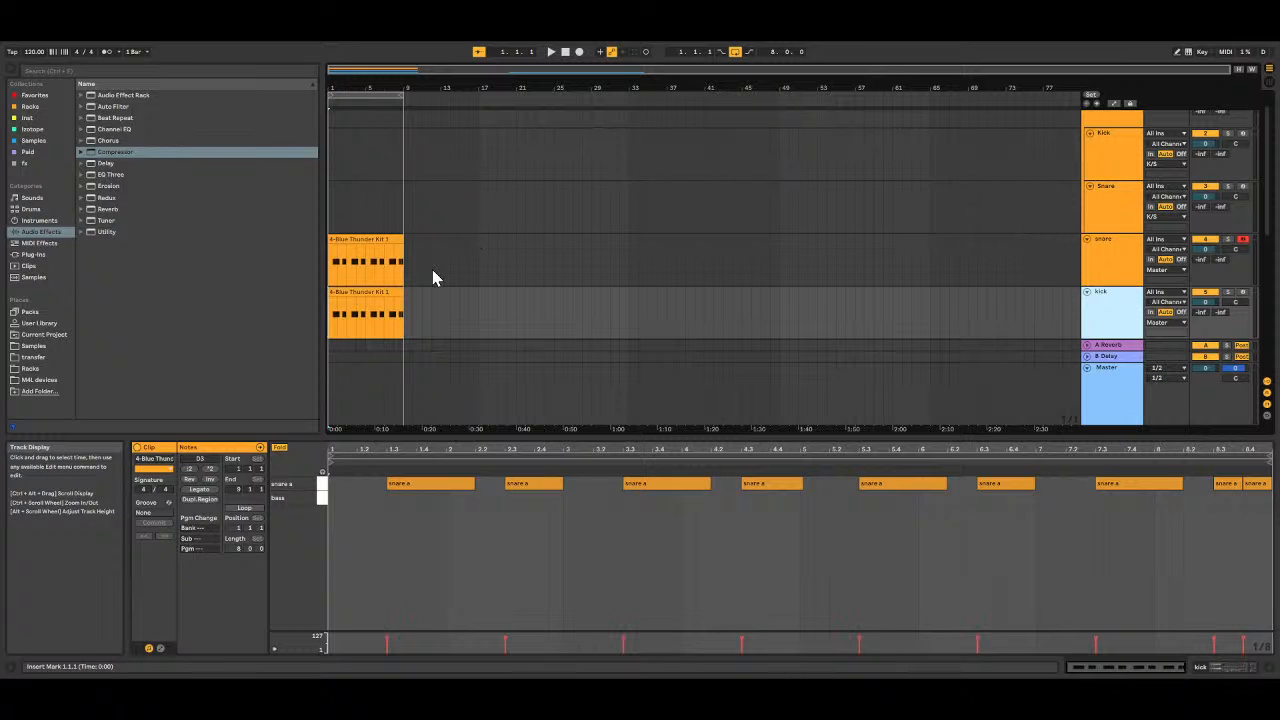
# Step: Copy the snare clip to the Snare track and the kick clip to the Kick track in the K/S group, both at 1.1.1
pyautogui.click(379, 241)
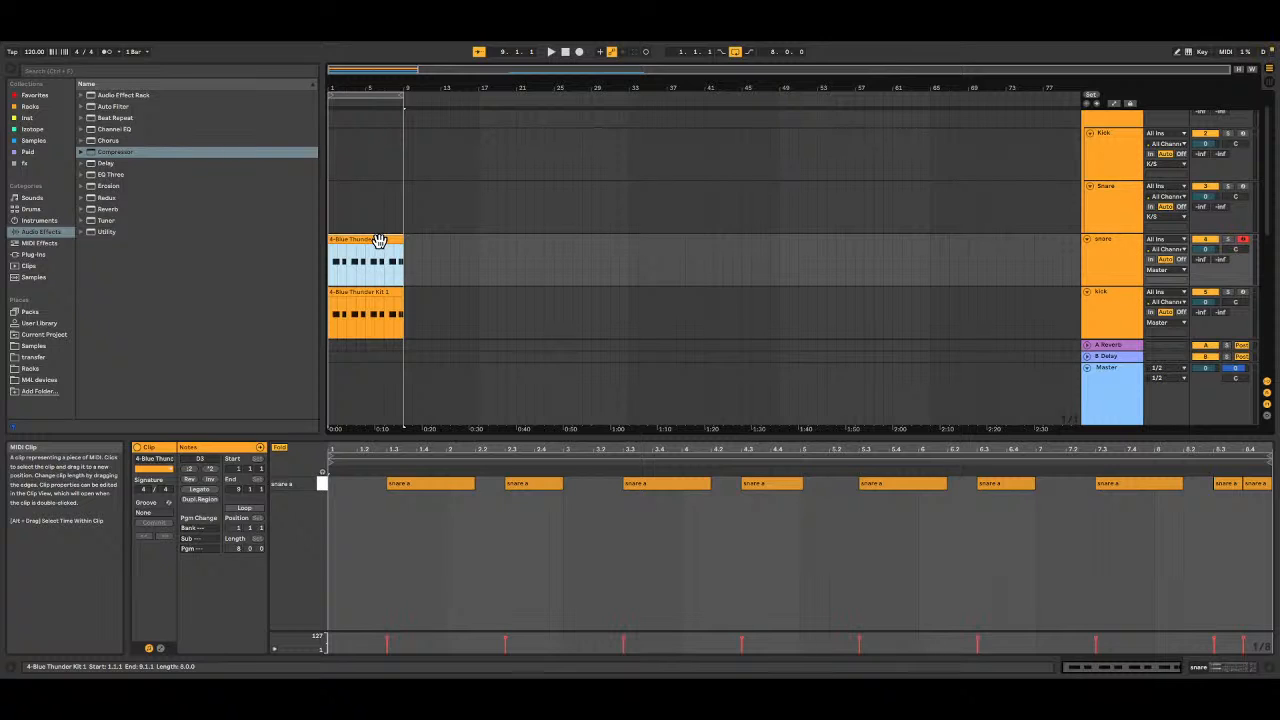
pyautogui.moveTo(379, 241); pyautogui.dragTo(366, 162)
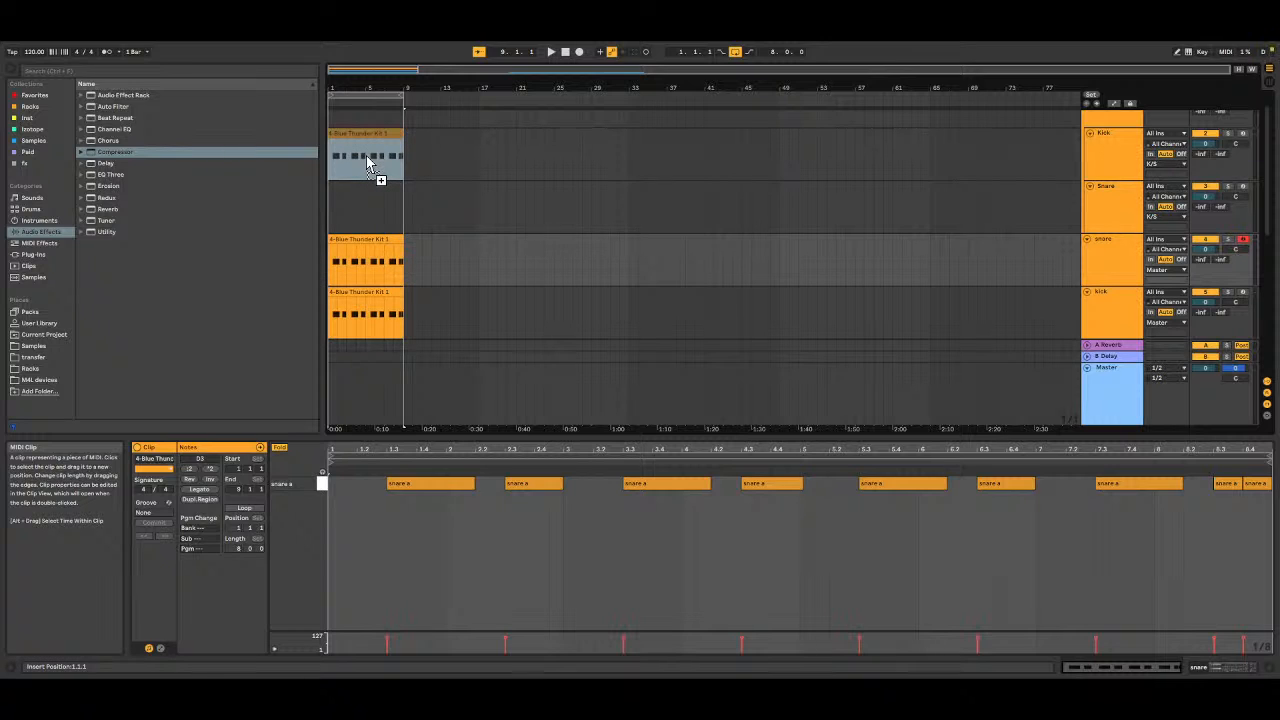
pyautogui.moveTo(367, 157); pyautogui.dragTo(372, 212)
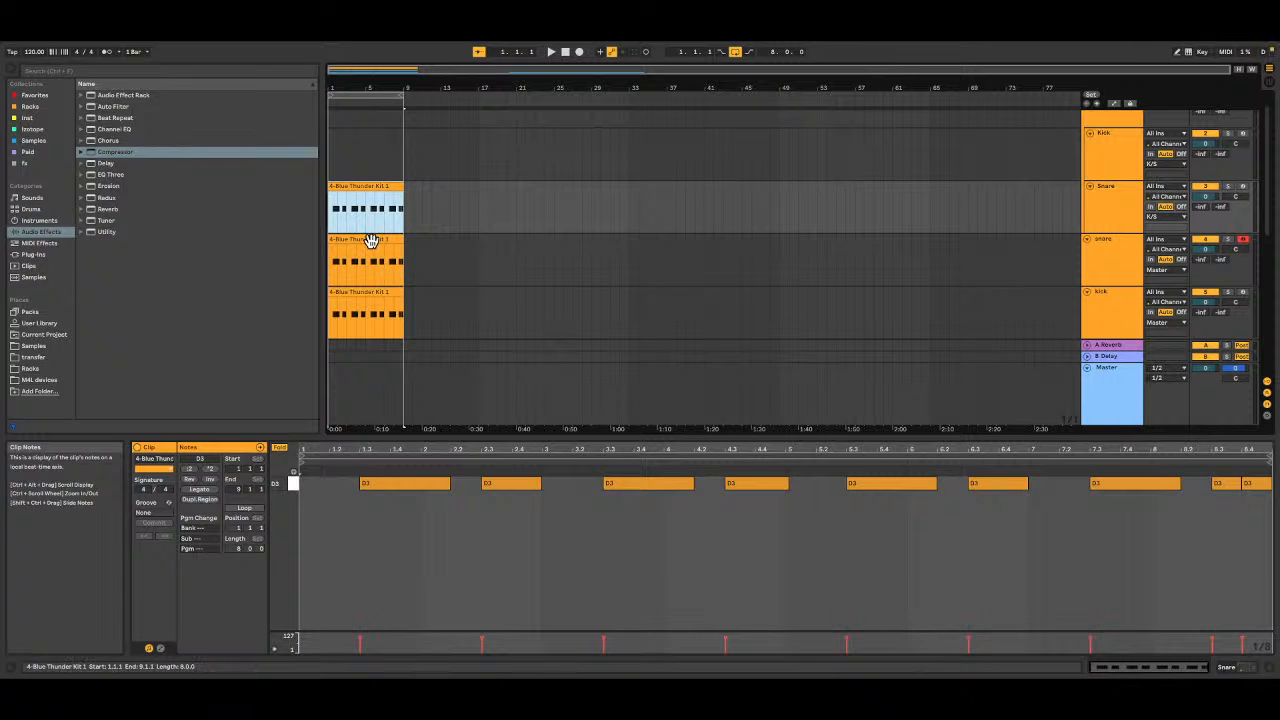
pyautogui.click(368, 294)
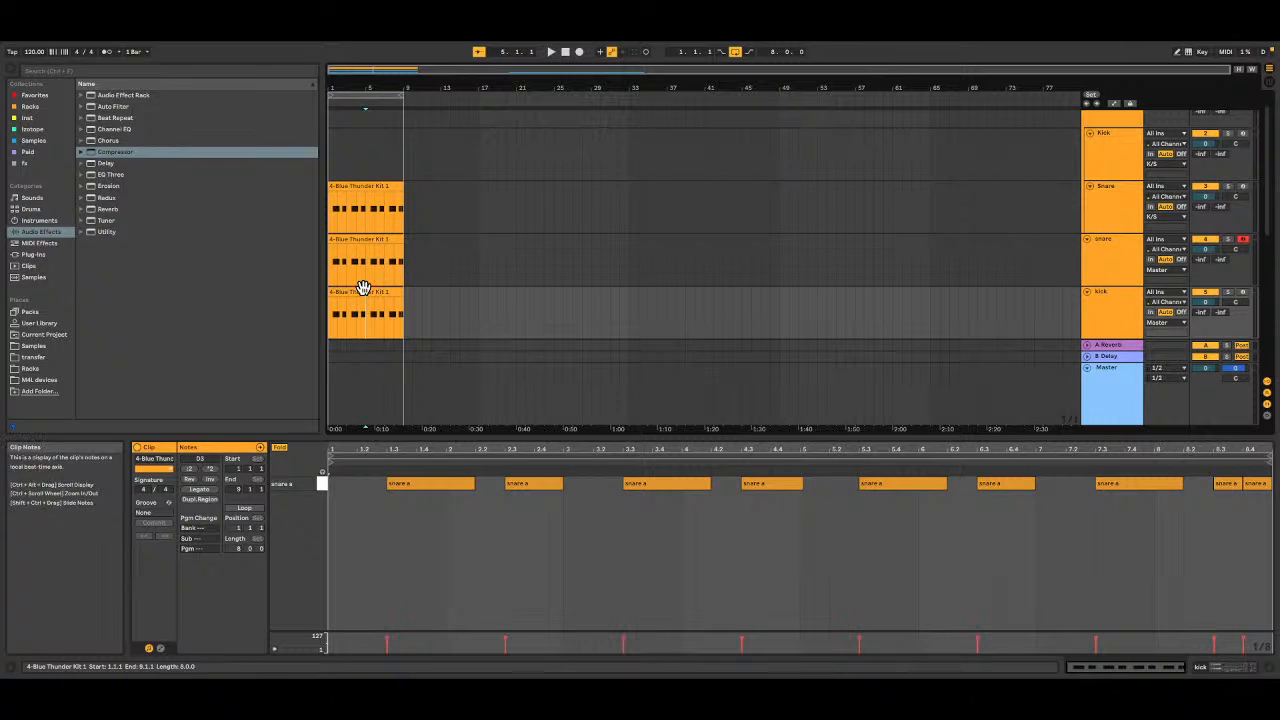
pyautogui.moveTo(368, 294); pyautogui.dragTo(370, 155)
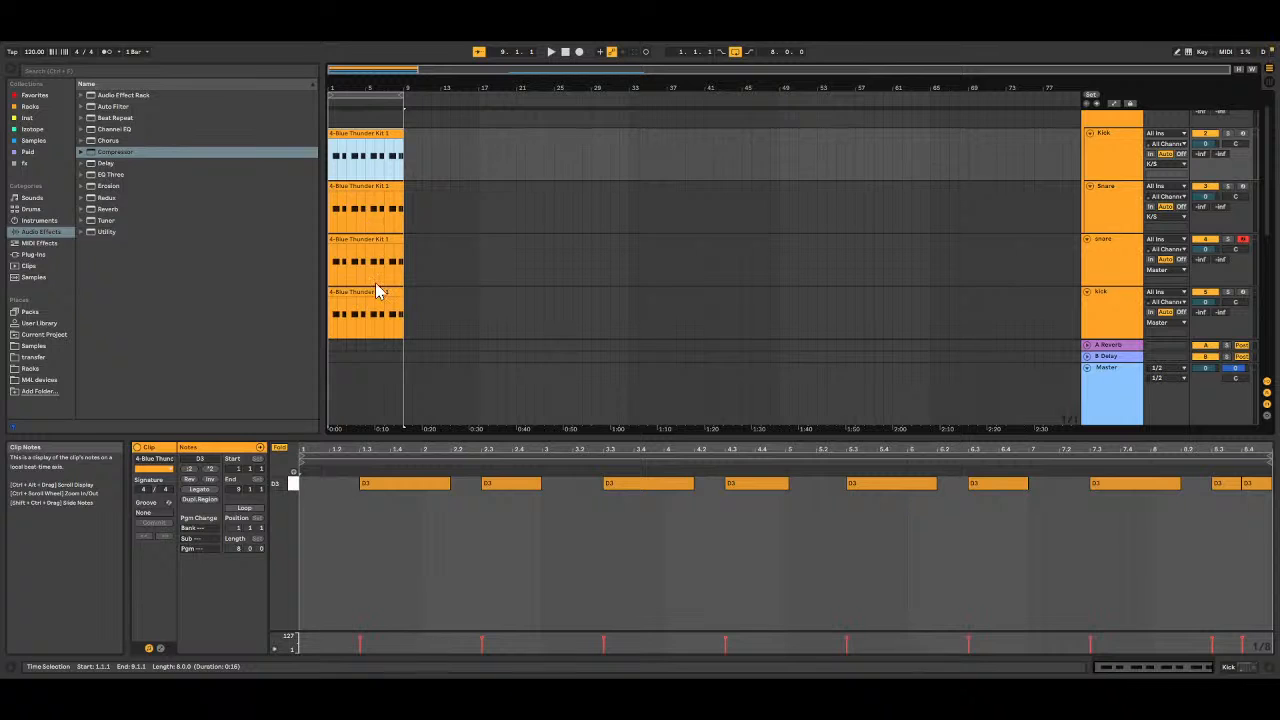
# Step: Freeze the snare track that holds the Blue Thunder Kit
pyautogui.click(378, 292)
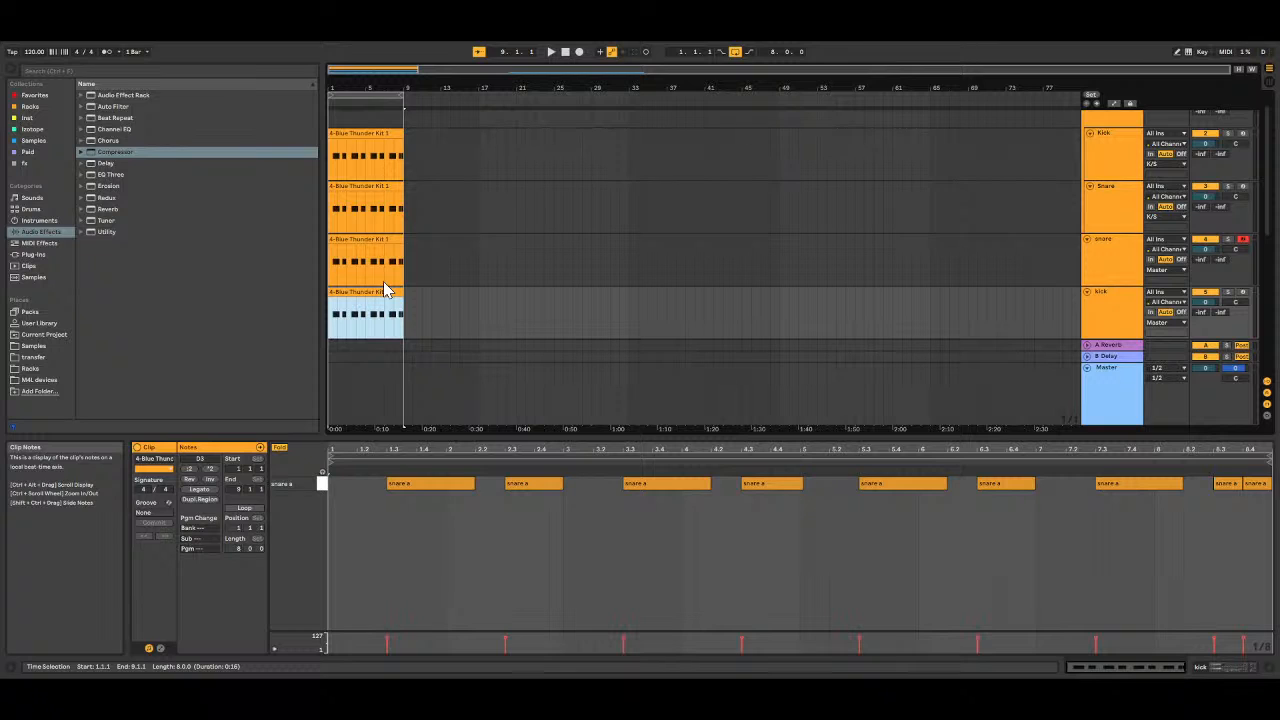
pyautogui.click(1108, 254)
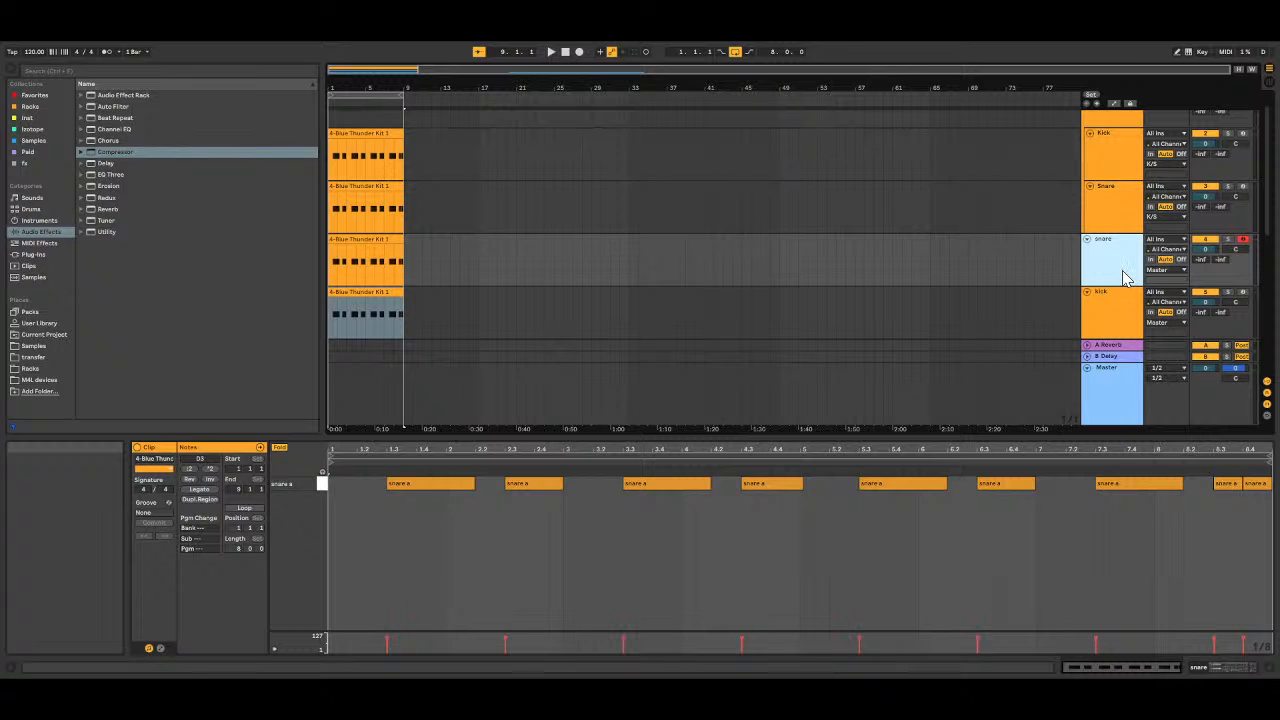
pyautogui.click(1125, 278)
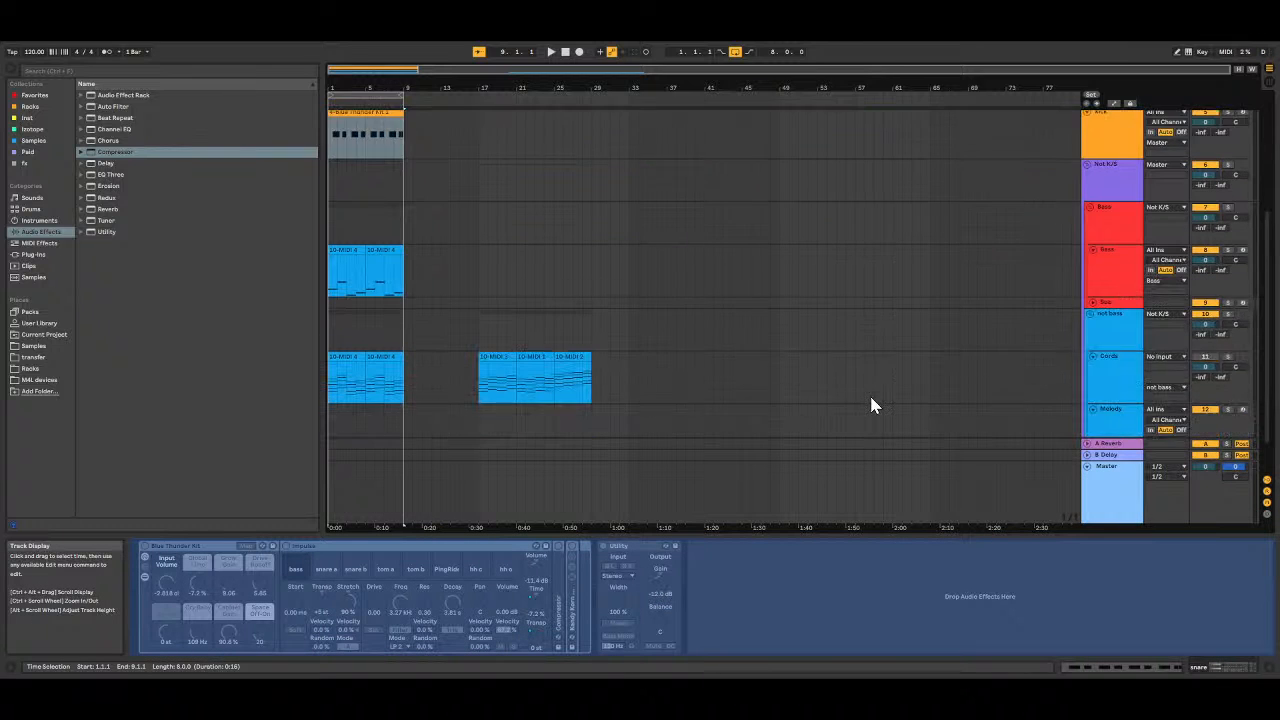
# Step: Deactivate the empty Melody track and delete it from the not bass group
pyautogui.scroll(-2, 871, 397)
pyautogui.click(1126, 398)
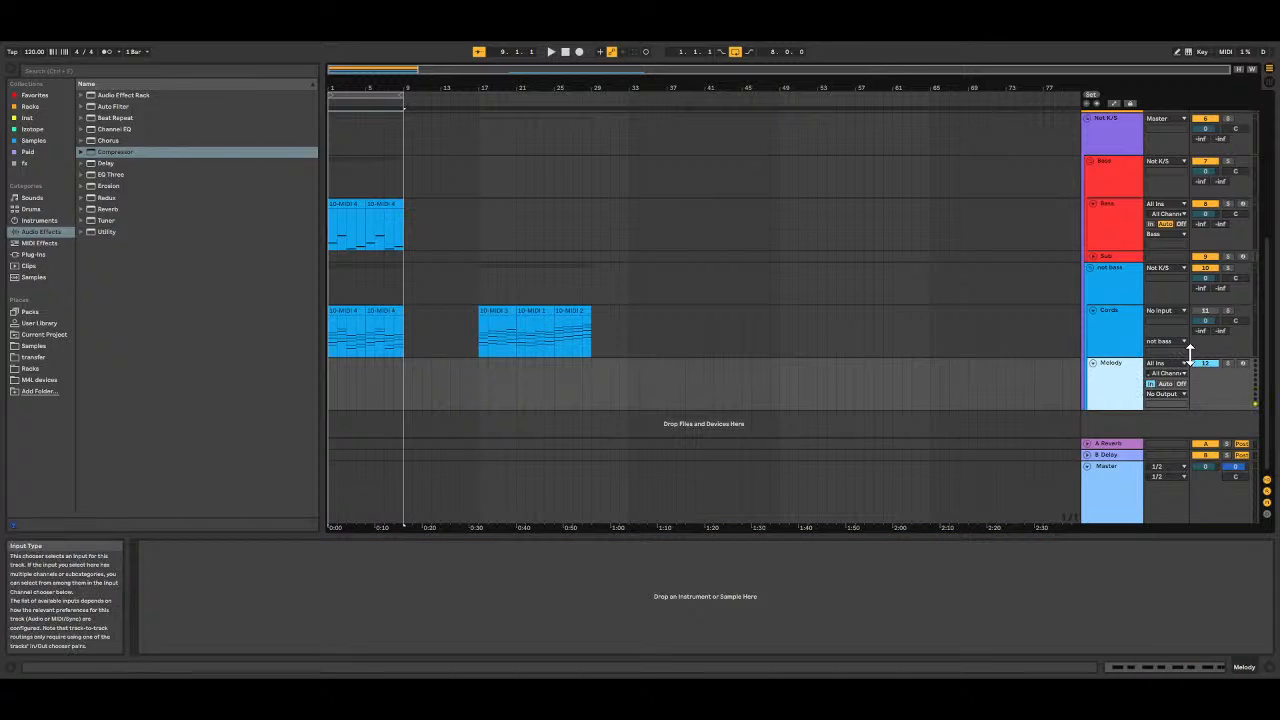
pyautogui.click(1201, 363)
pyautogui.click(1122, 395)
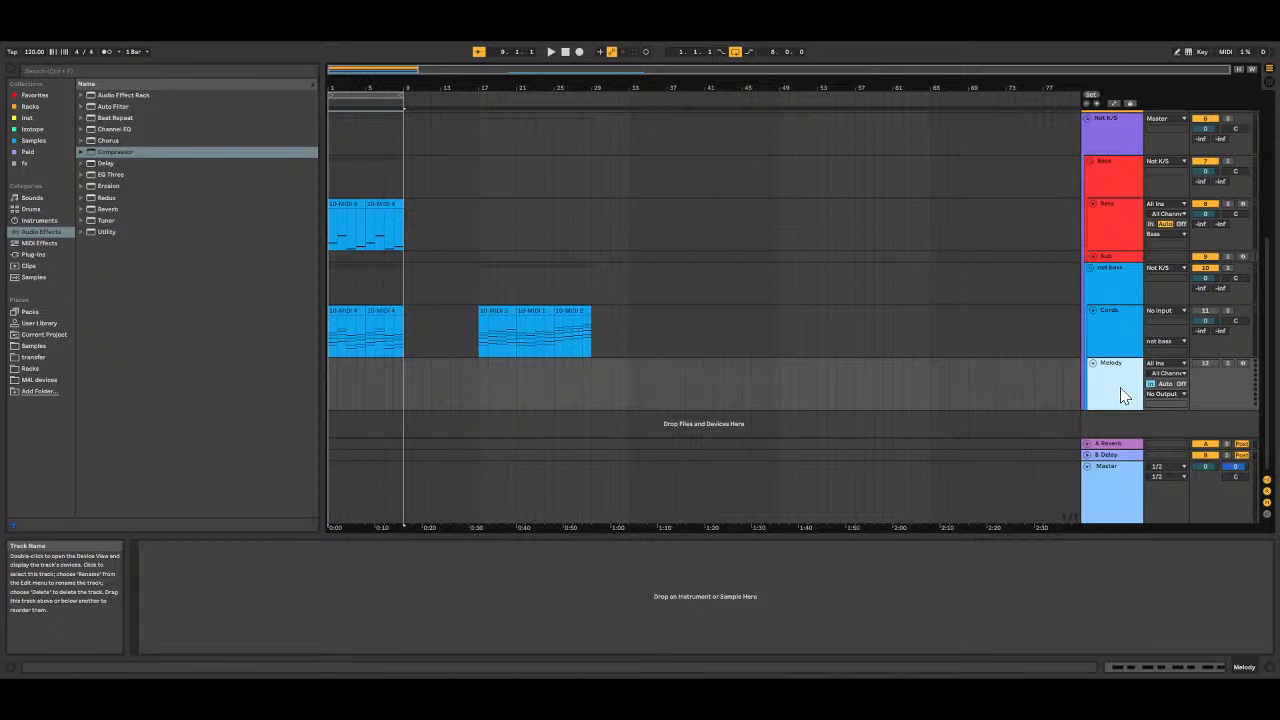
pyautogui.press('Delete')
# Step: Flatten the frozen snare track into audio
pyautogui.scroll(4, 1110, 285)
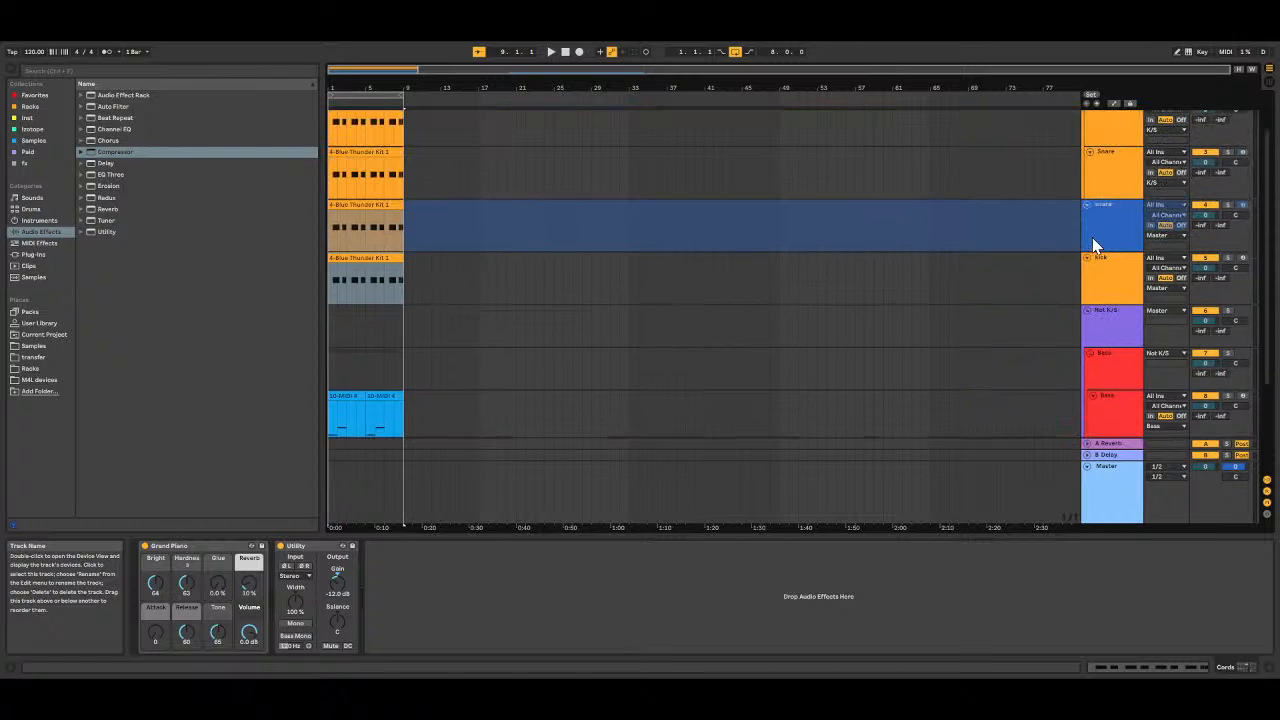
pyautogui.scroll(2, 1093, 243)
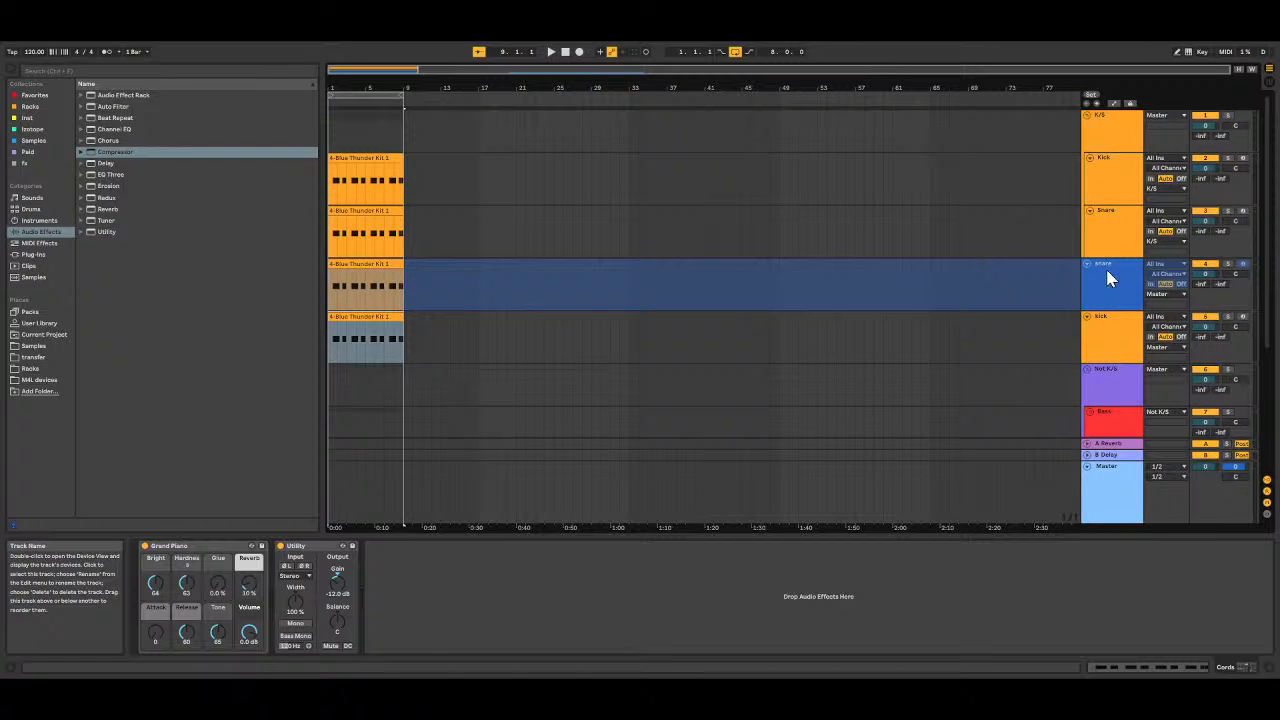
pyautogui.click(1106, 264)
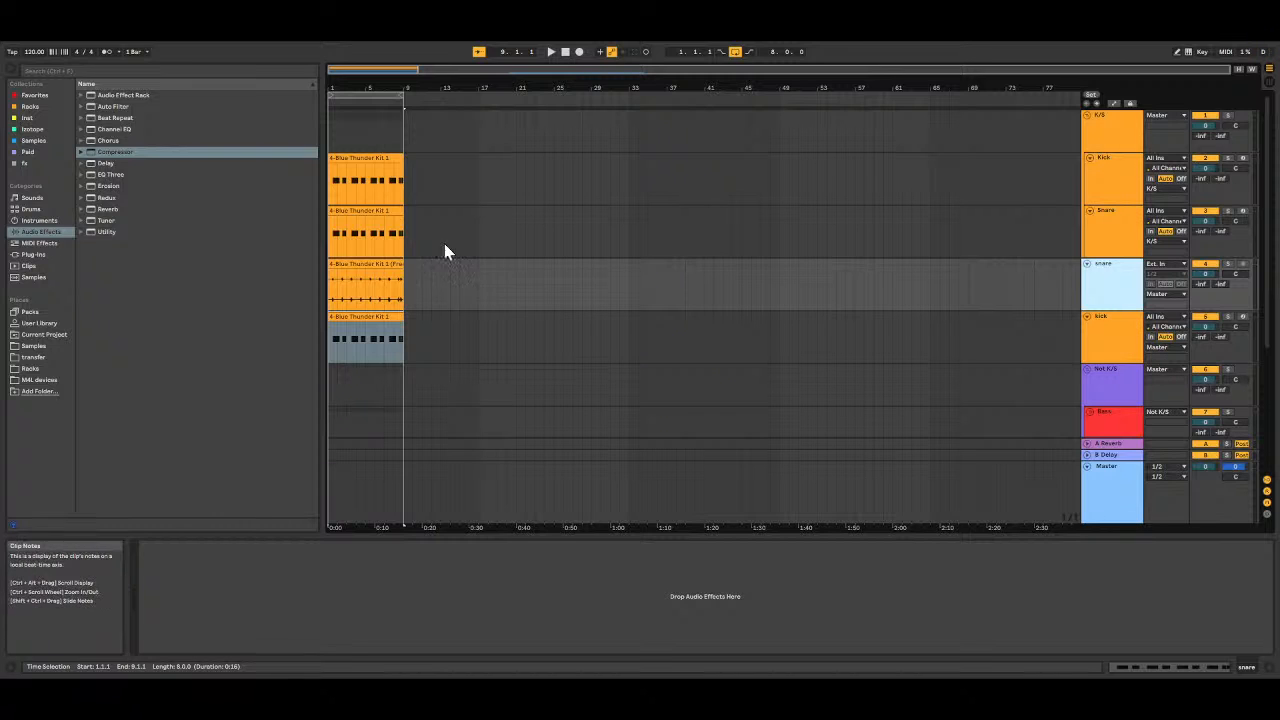
# Step: Trim the start of the flattened snare audio clip to the first hit at 1.3.1
pyautogui.doubleClick(357, 265)
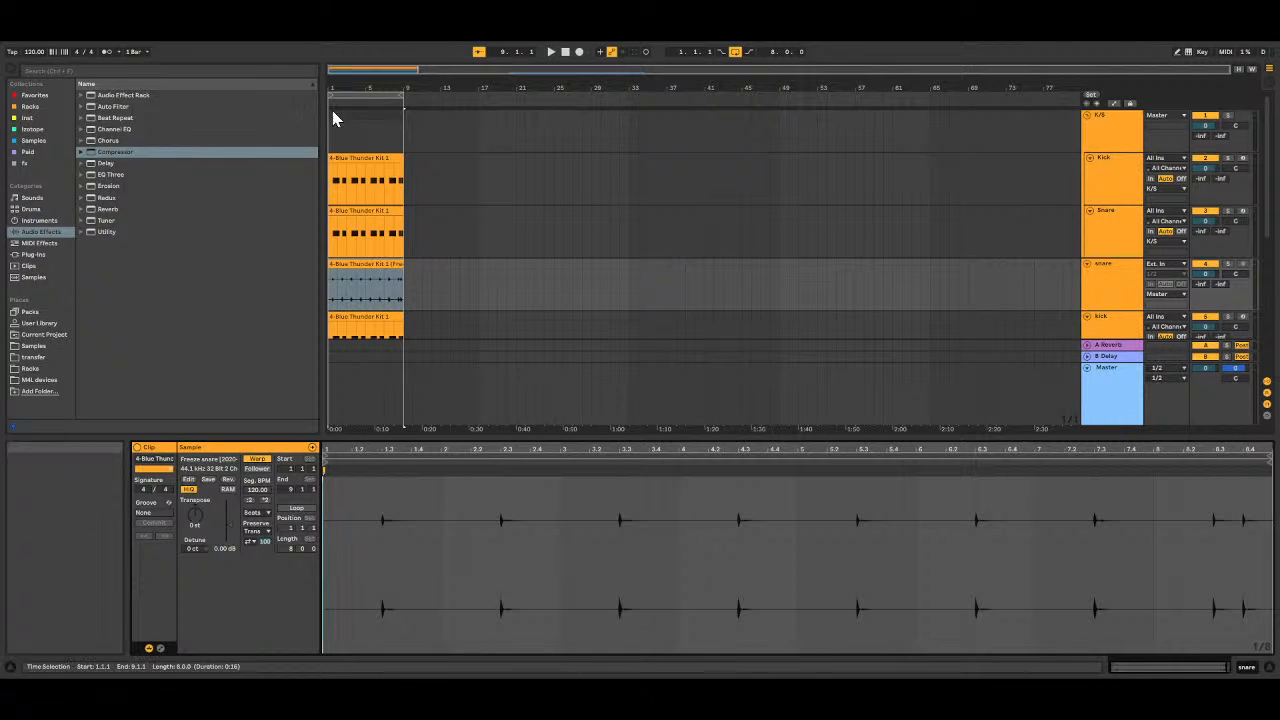
pyautogui.moveTo(348, 88); pyautogui.dragTo(481, 233)
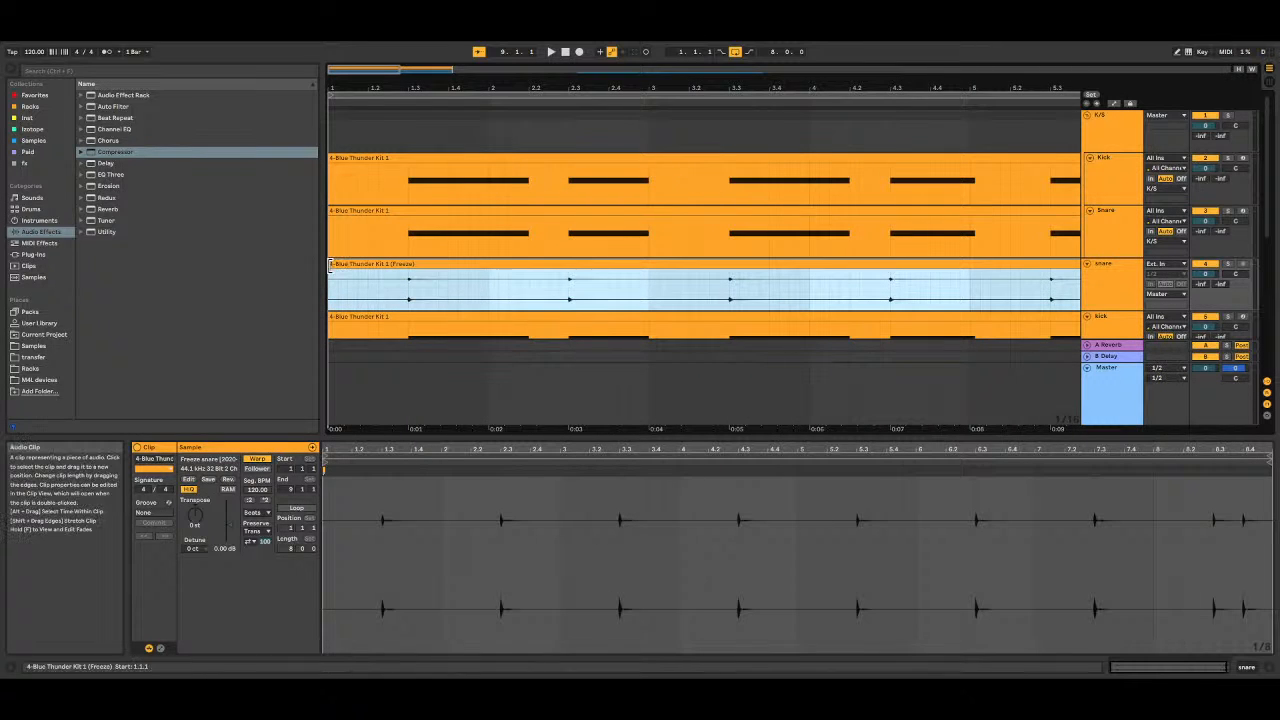
pyautogui.moveTo(329, 268); pyautogui.dragTo(409, 269)
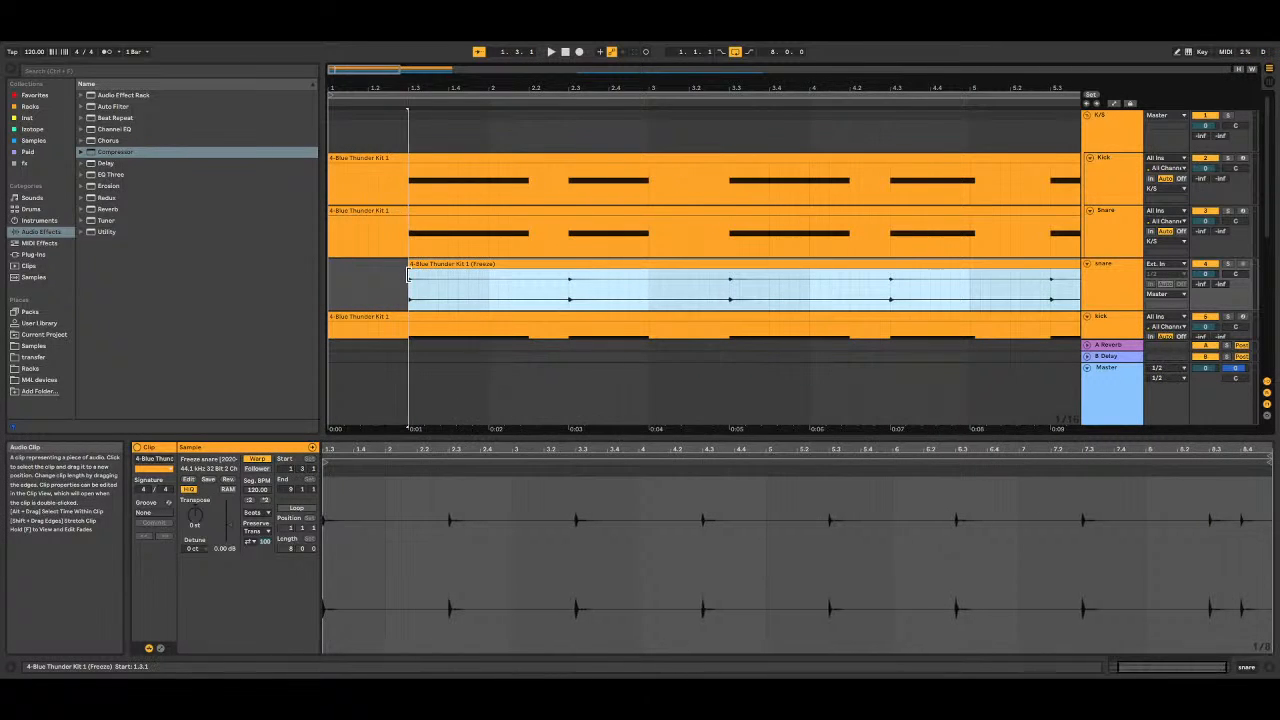
# Step: Split the flattened snare clip at 2.1.1 and delete everything after it, keeping only the first hit
pyautogui.click(487, 290)
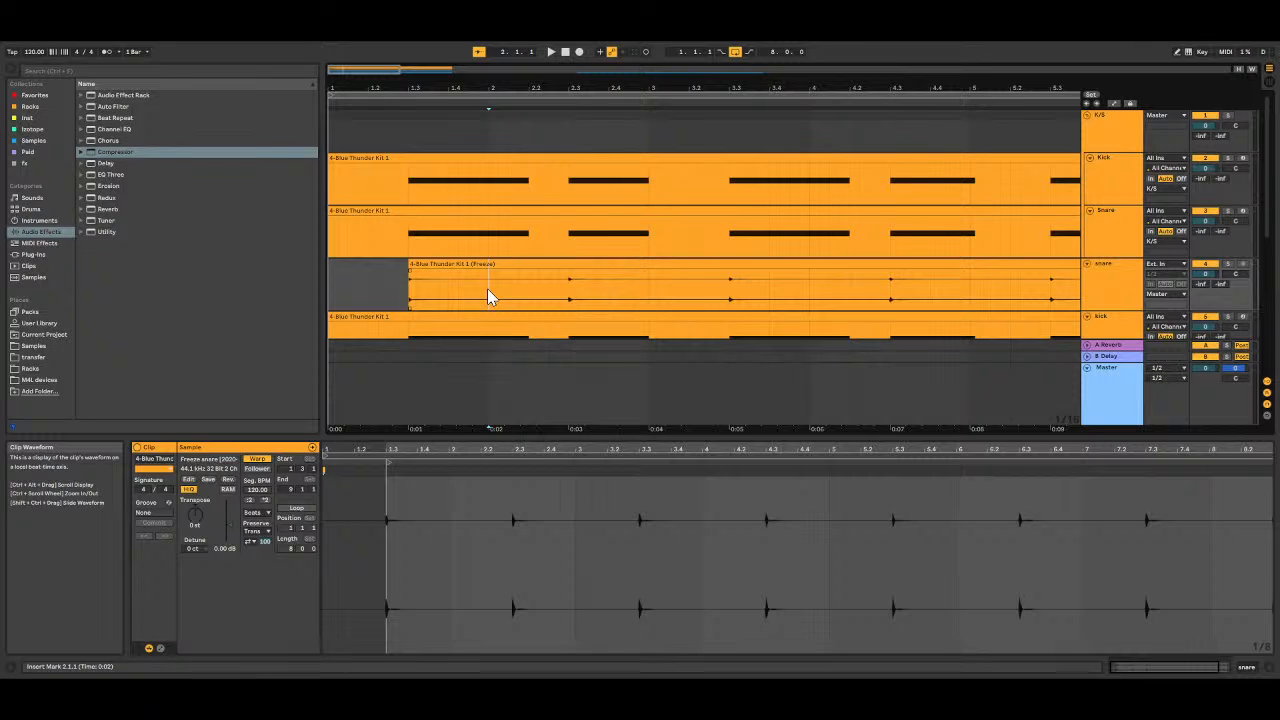
pyautogui.hotkey('ctrl', 'e')
pyautogui.click(530, 263)
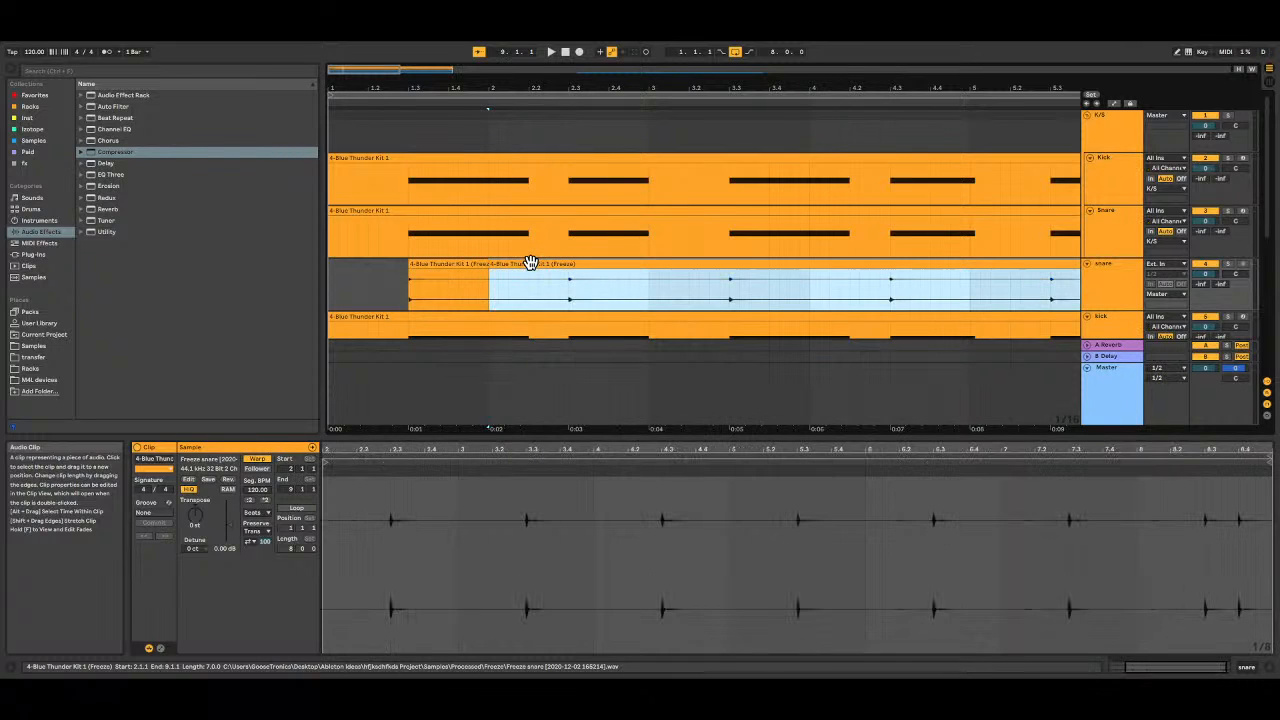
pyautogui.press('Delete')
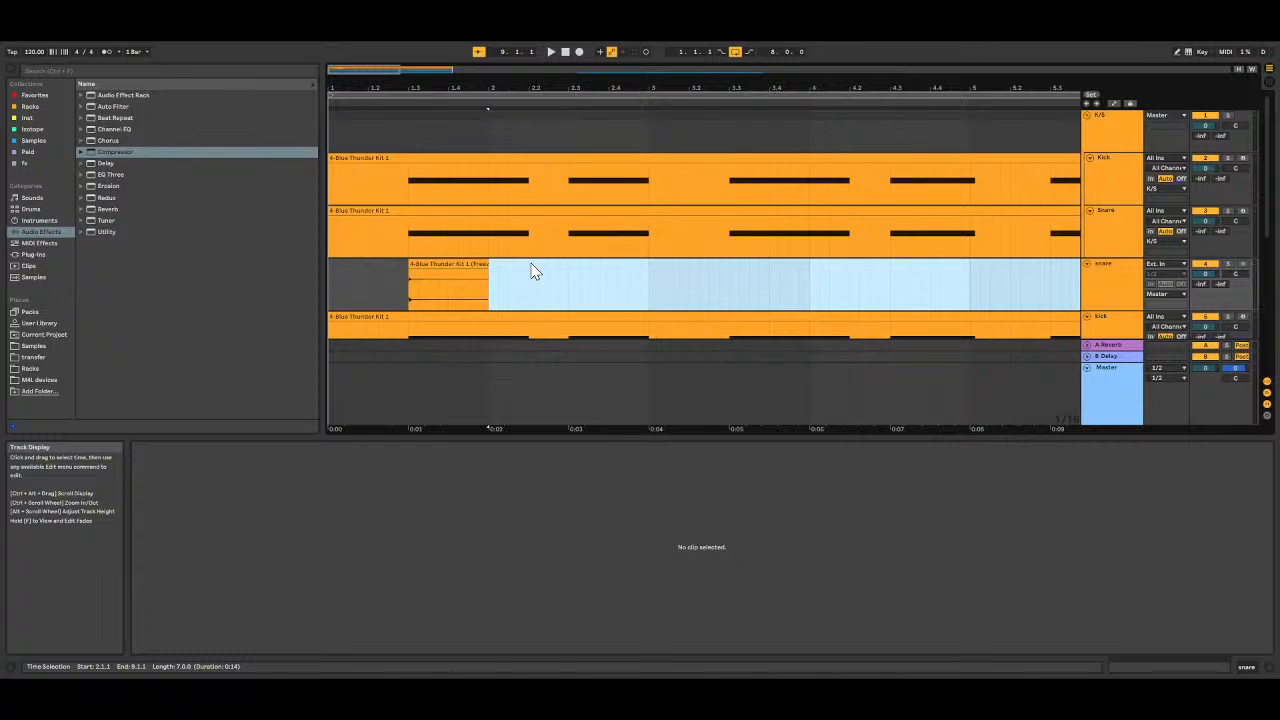
pyautogui.click(469, 263)
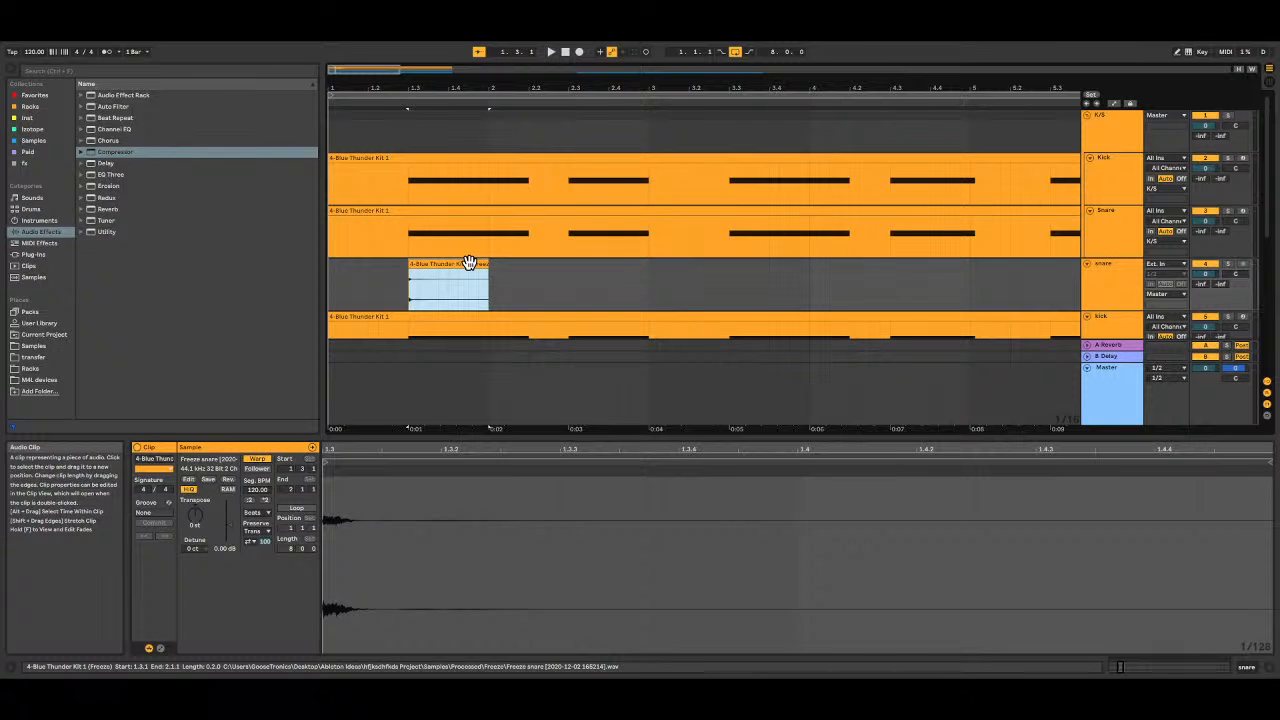
# Step: Load the trimmed snare hit onto pad D1 of the Snare track's Drum Rack
pyautogui.click(1118, 226)
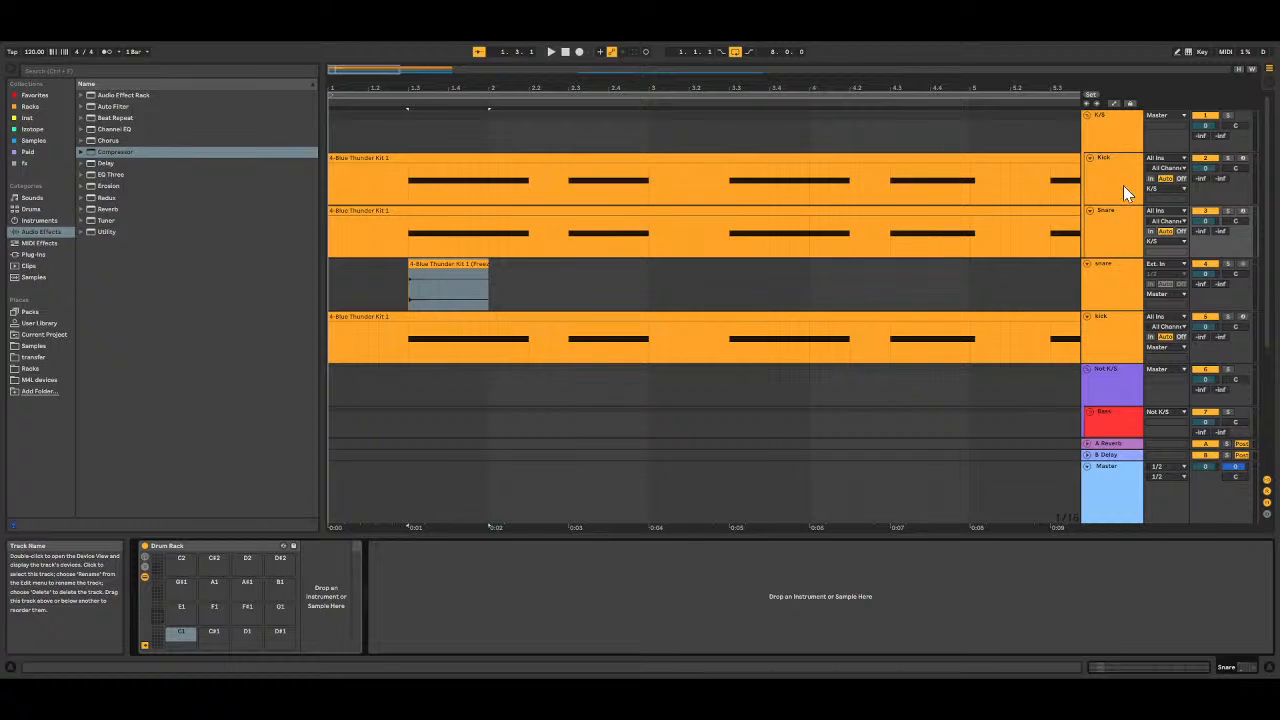
pyautogui.click(1123, 185)
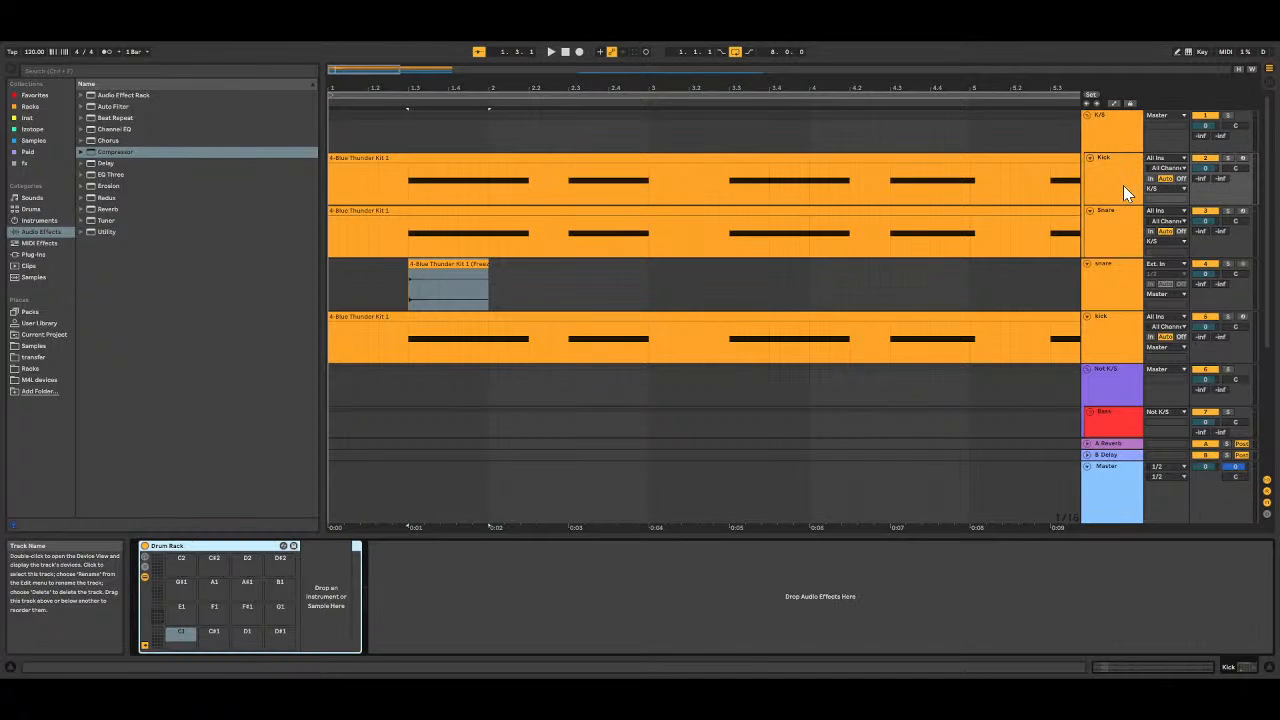
pyautogui.click(455, 266)
pyautogui.moveTo(455, 266); pyautogui.dragTo(255, 648)
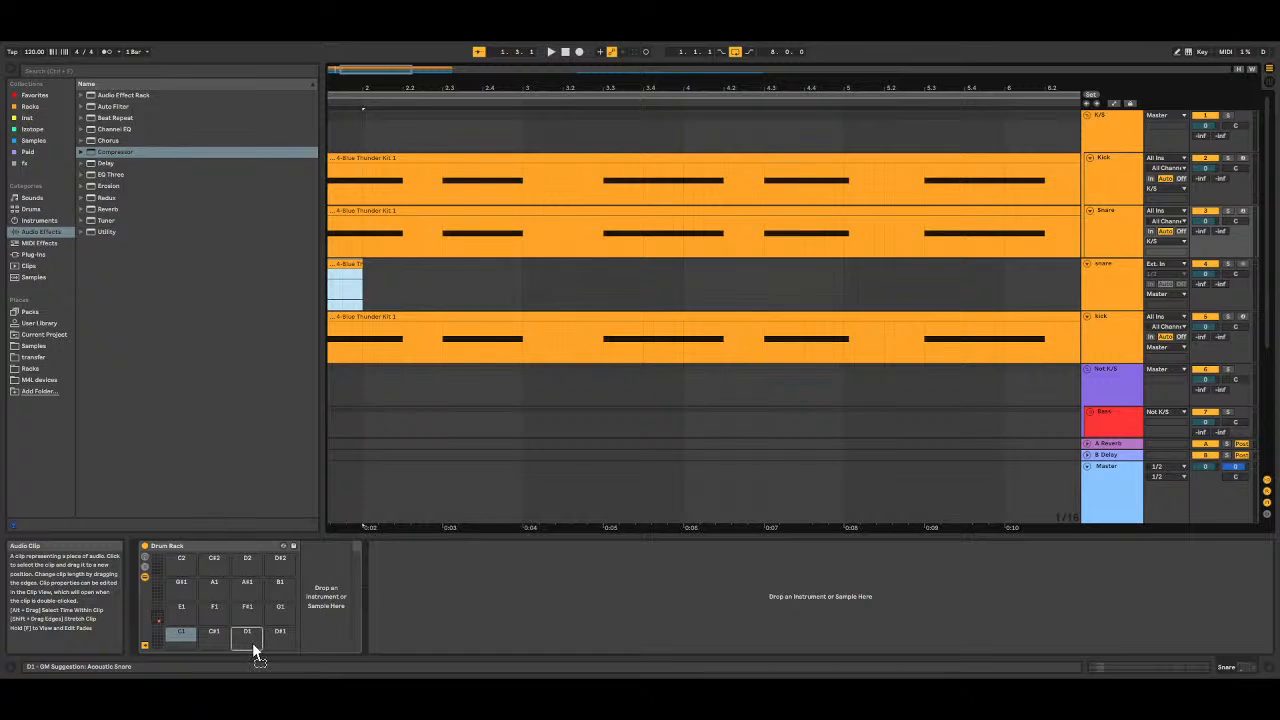
pyautogui.click(252, 642)
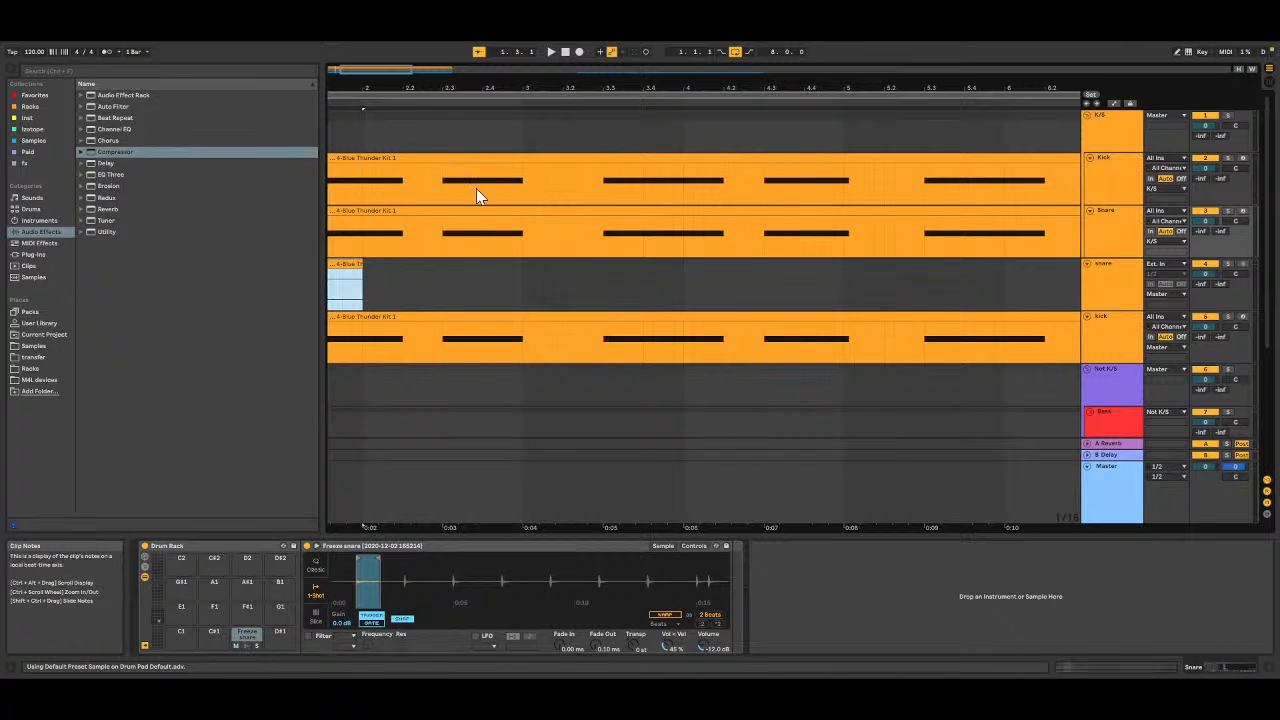
# Step: Crop the snare sample on the pad to its active region and set its gain to 13 dB
pyautogui.rightClick(435, 573)
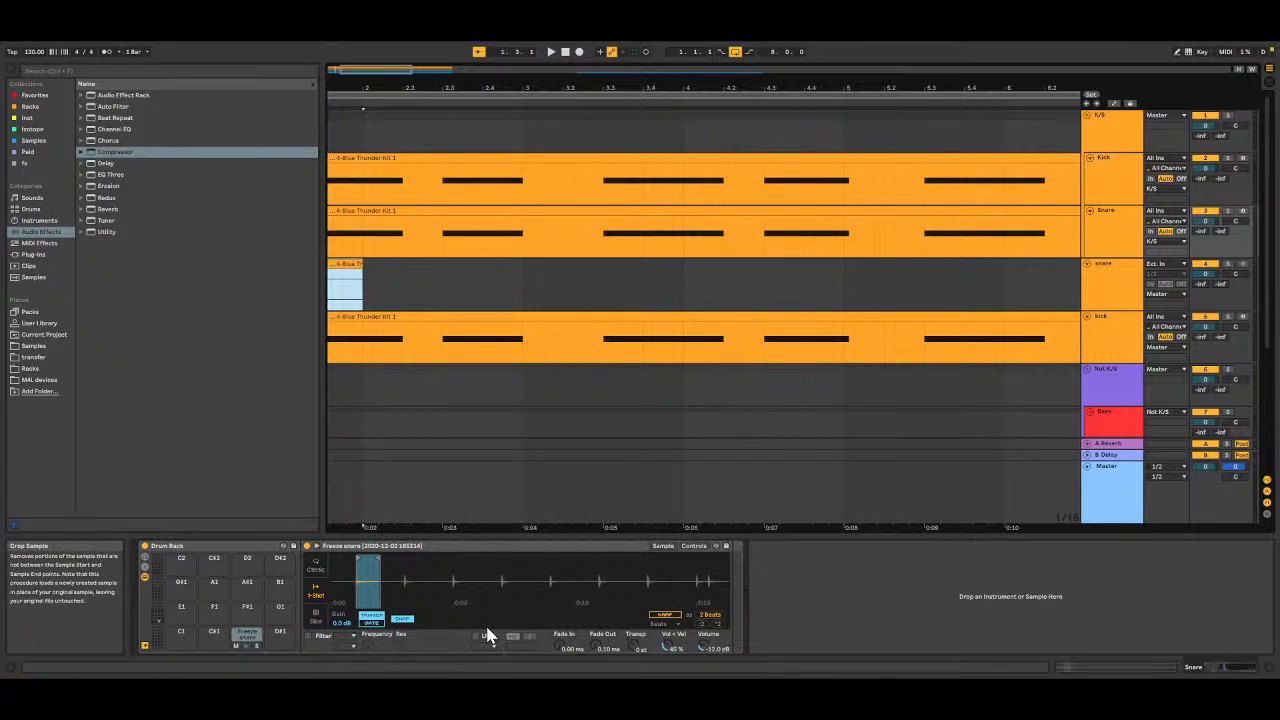
pyautogui.click(486, 631)
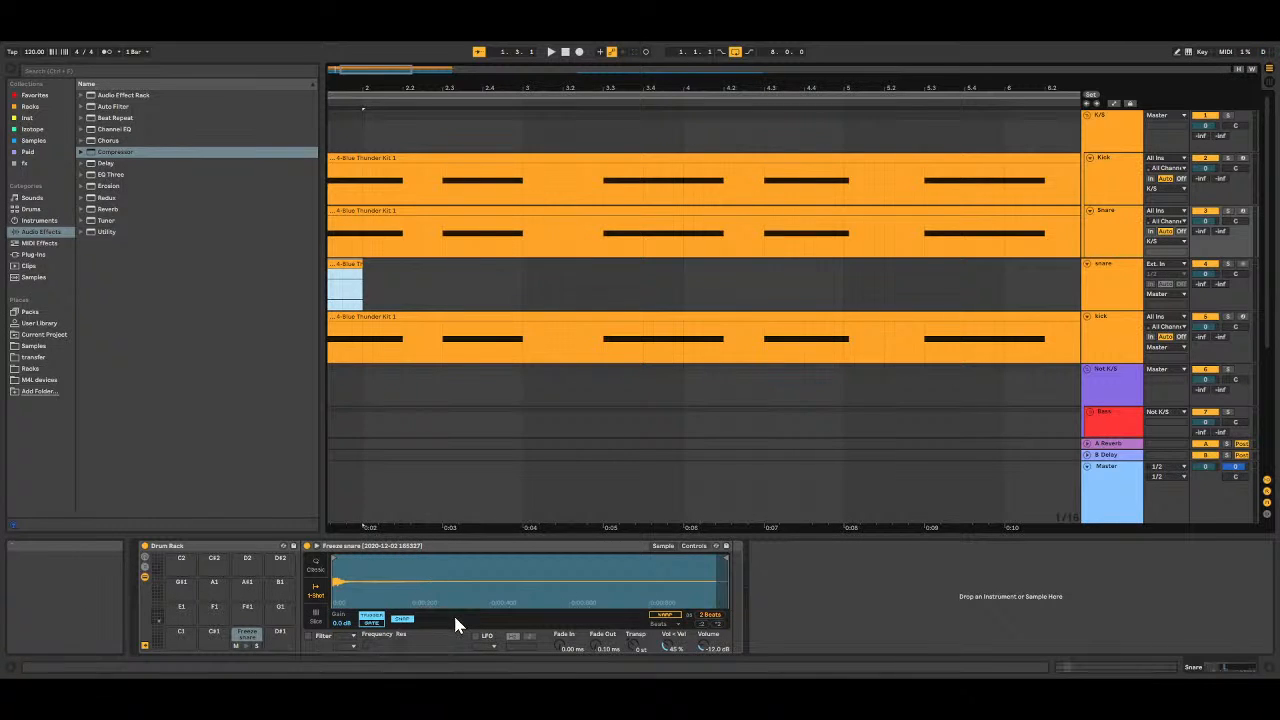
pyautogui.click(474, 618)
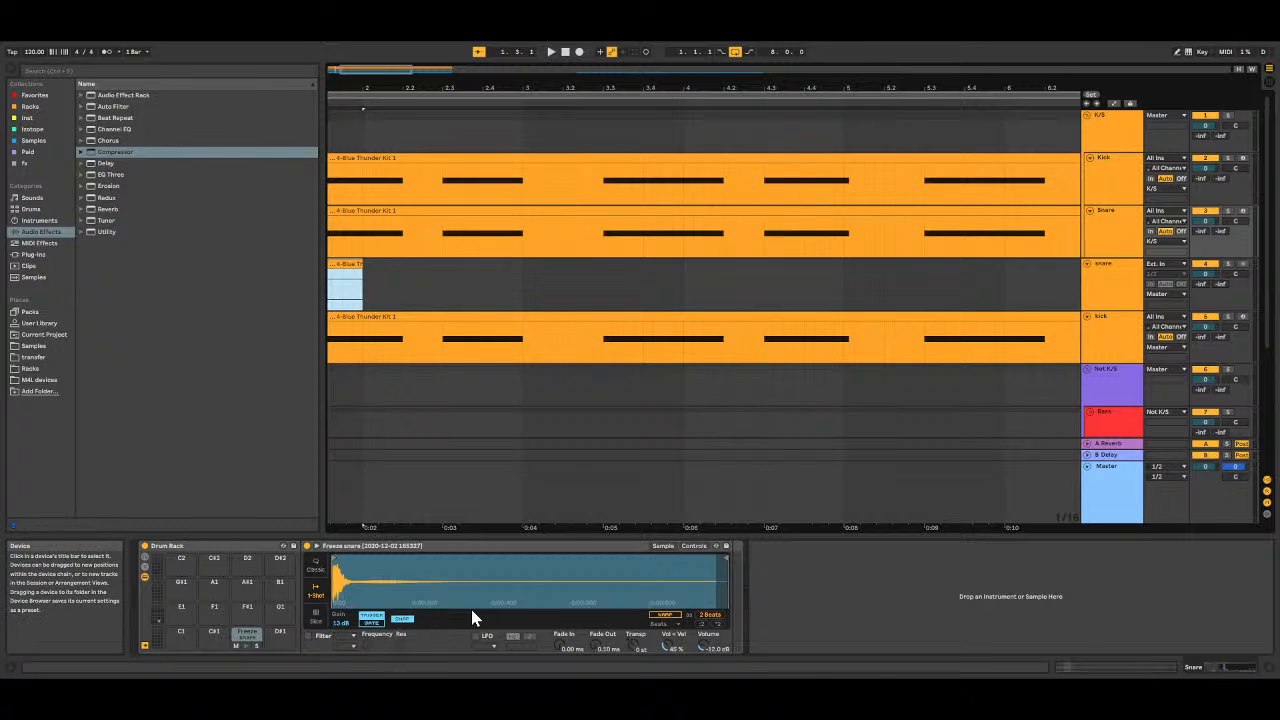
# Step: Delete the lowercase snare track that holds the flattened audio
pyautogui.doubleClick(369, 71)
pyautogui.click(1103, 277)
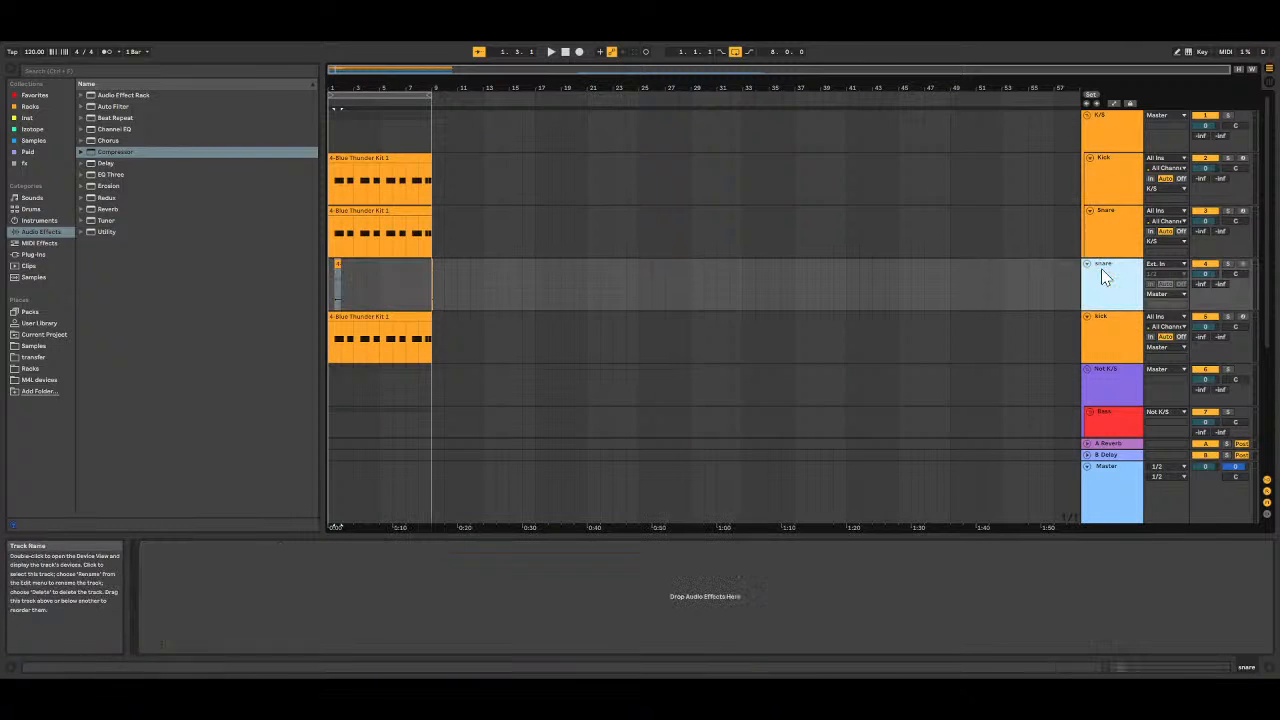
pyautogui.press('Delete')
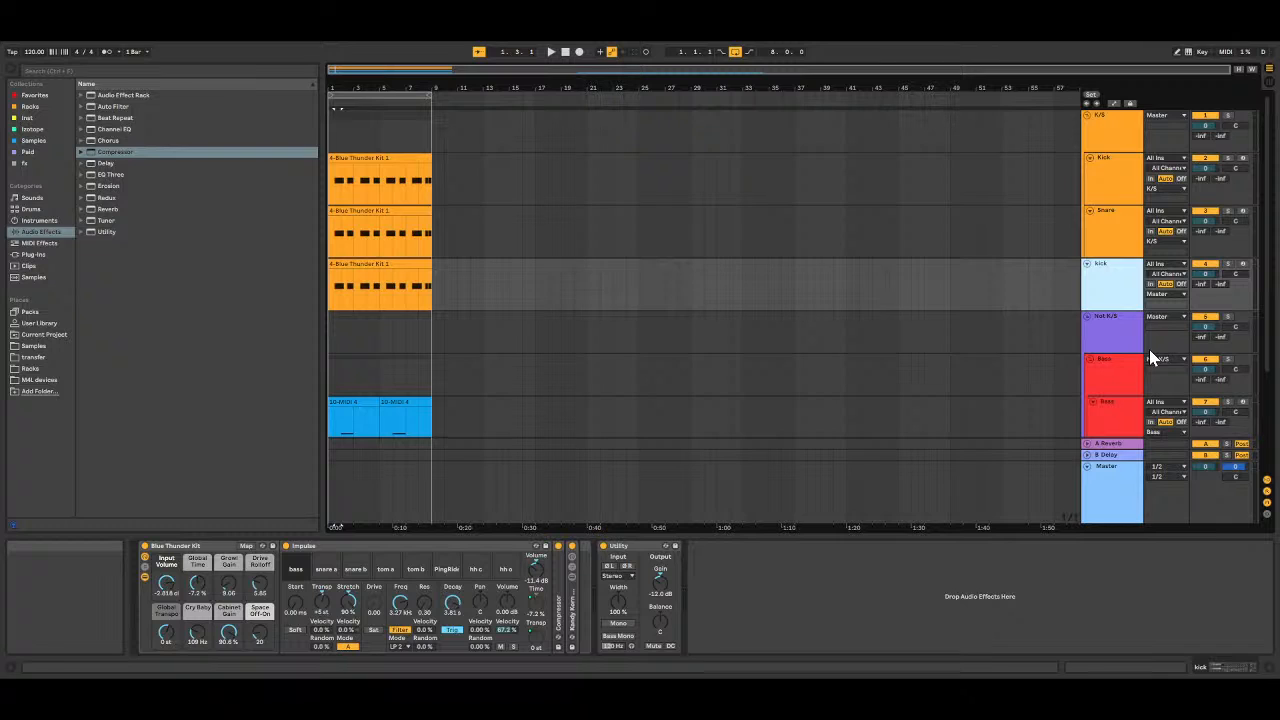
# Step: Freeze and flatten the lowercase kick track and trim its audio clip to start at 1.3.1
pyautogui.click(1119, 293)
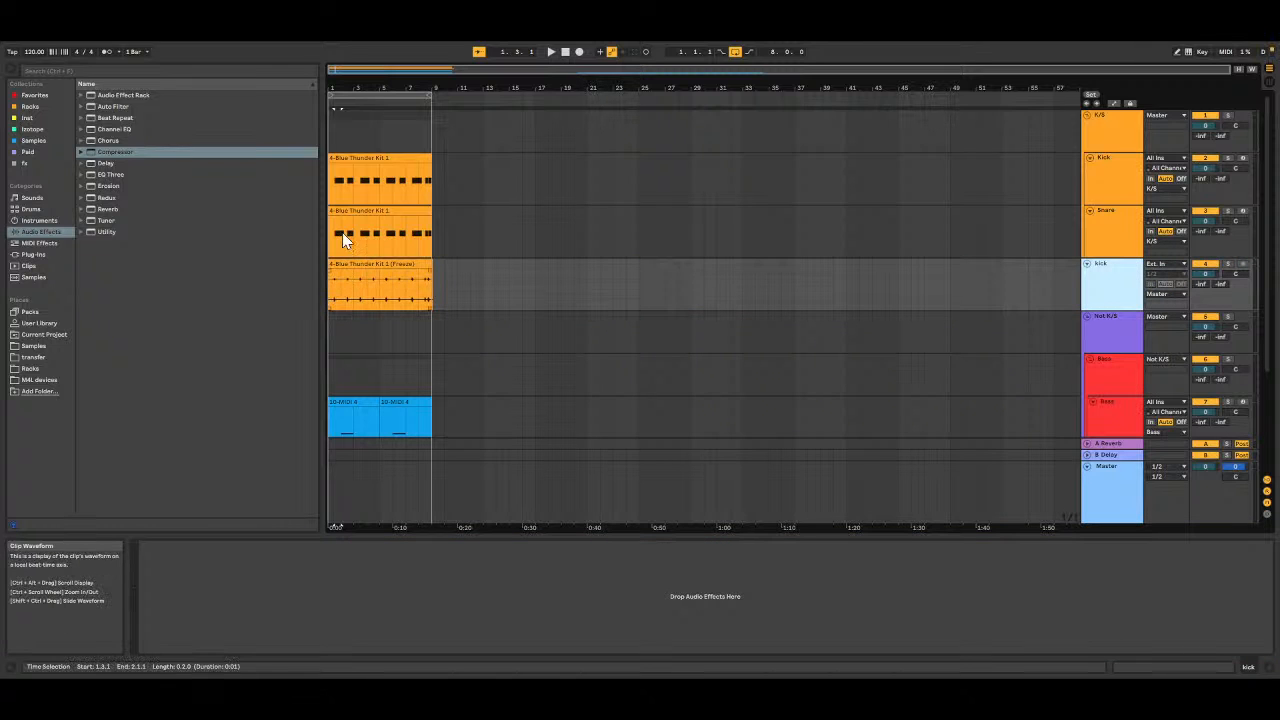
pyautogui.moveTo(347, 89); pyautogui.dragTo(347, 135)
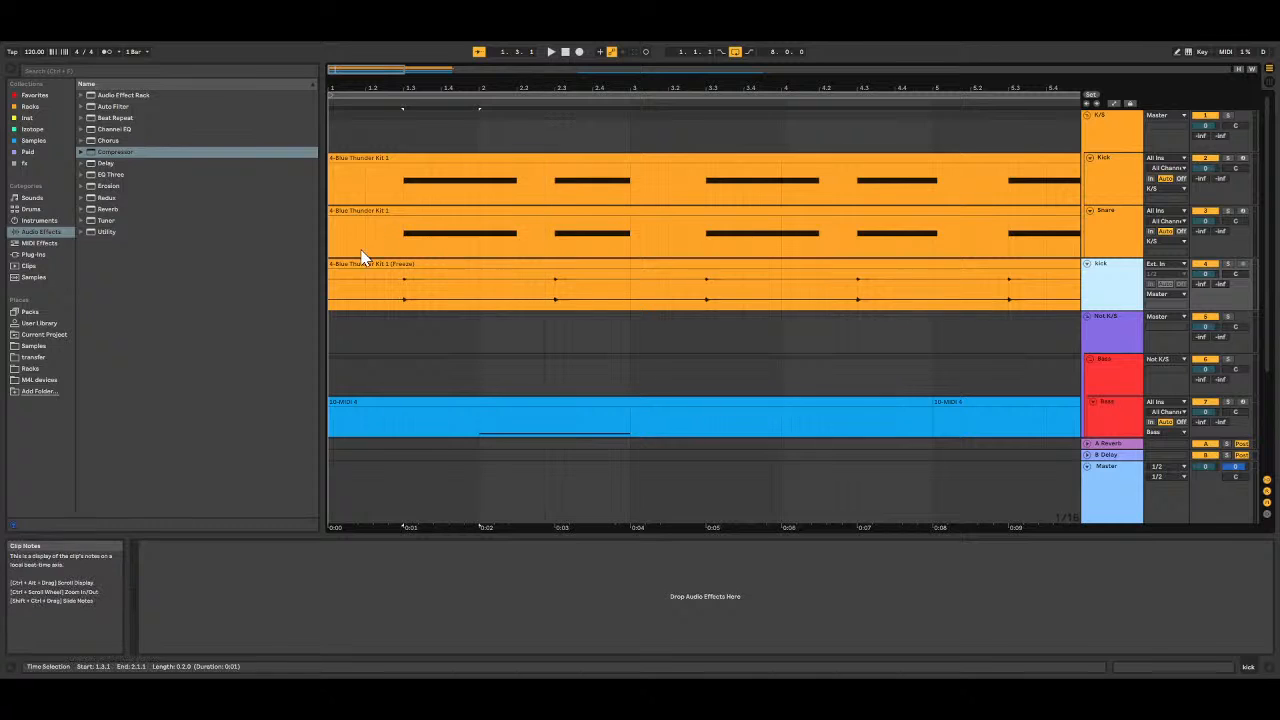
pyautogui.moveTo(330, 263); pyautogui.dragTo(403, 263)
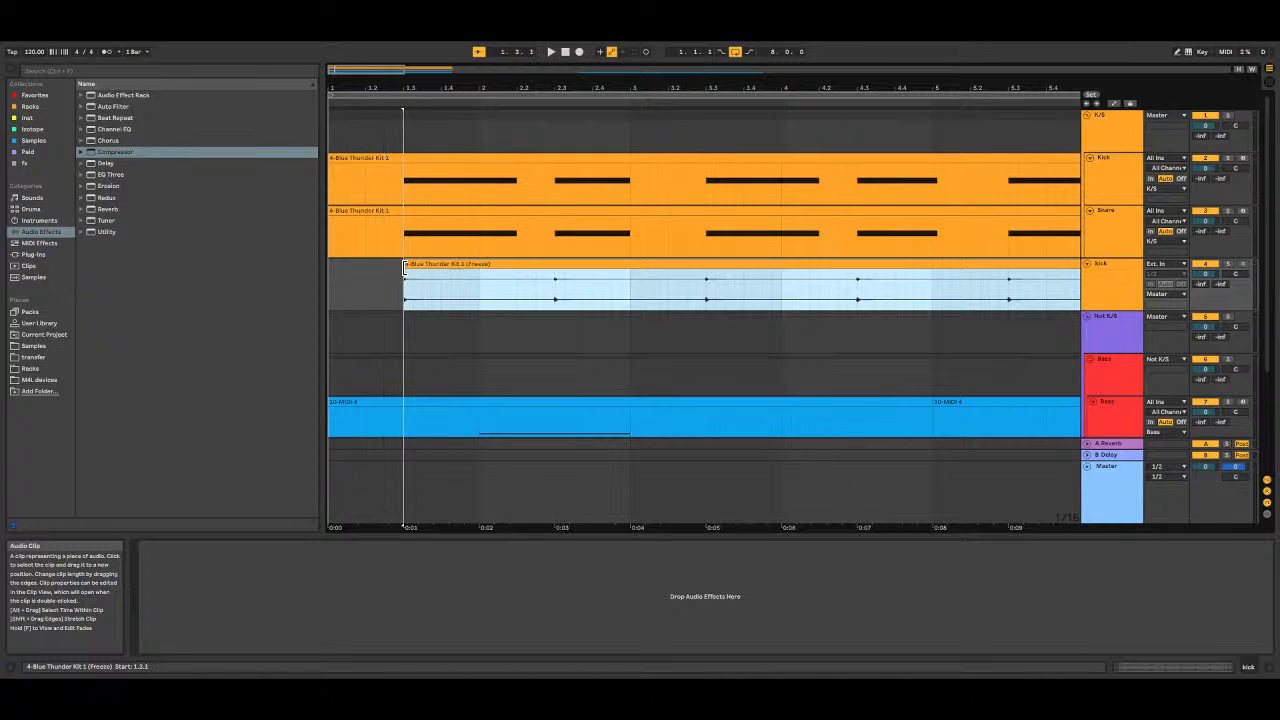
# Step: Solo and play the flattened kick audio, and compare it with the Snare track's Drum Rack sample played in solo
pyautogui.click(1228, 264)
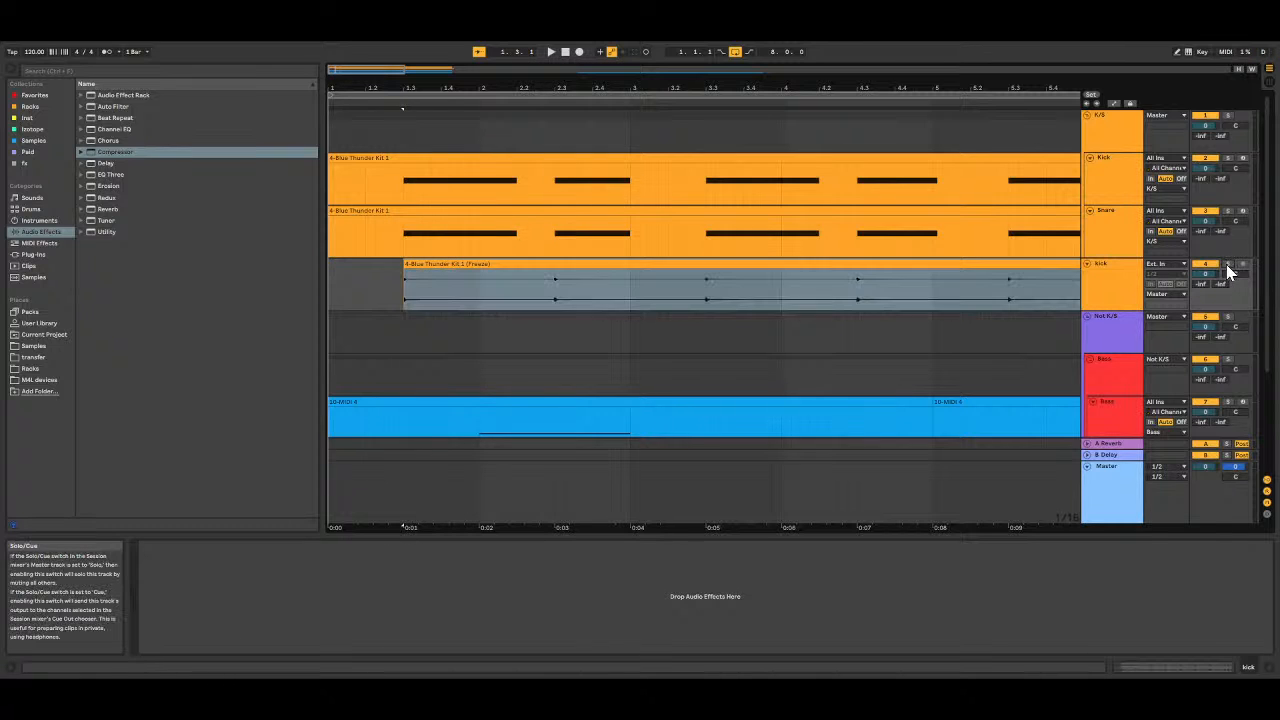
pyautogui.press('space')
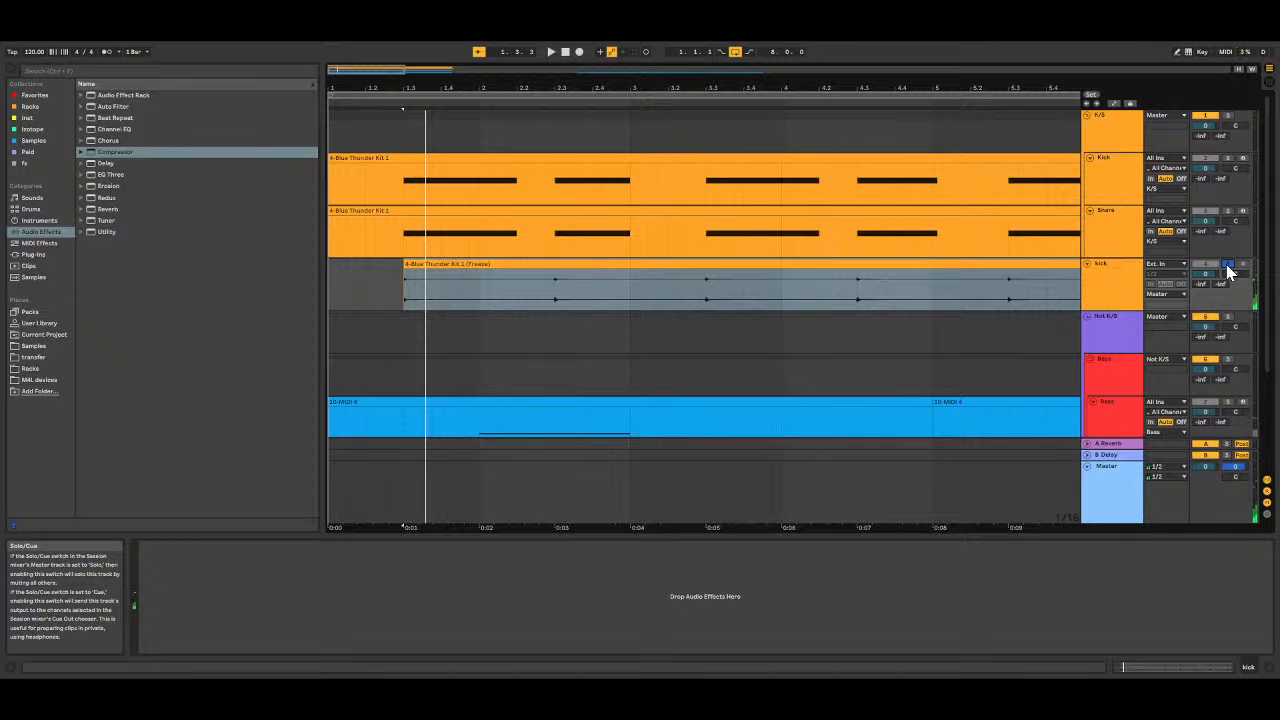
pyautogui.click(1228, 212)
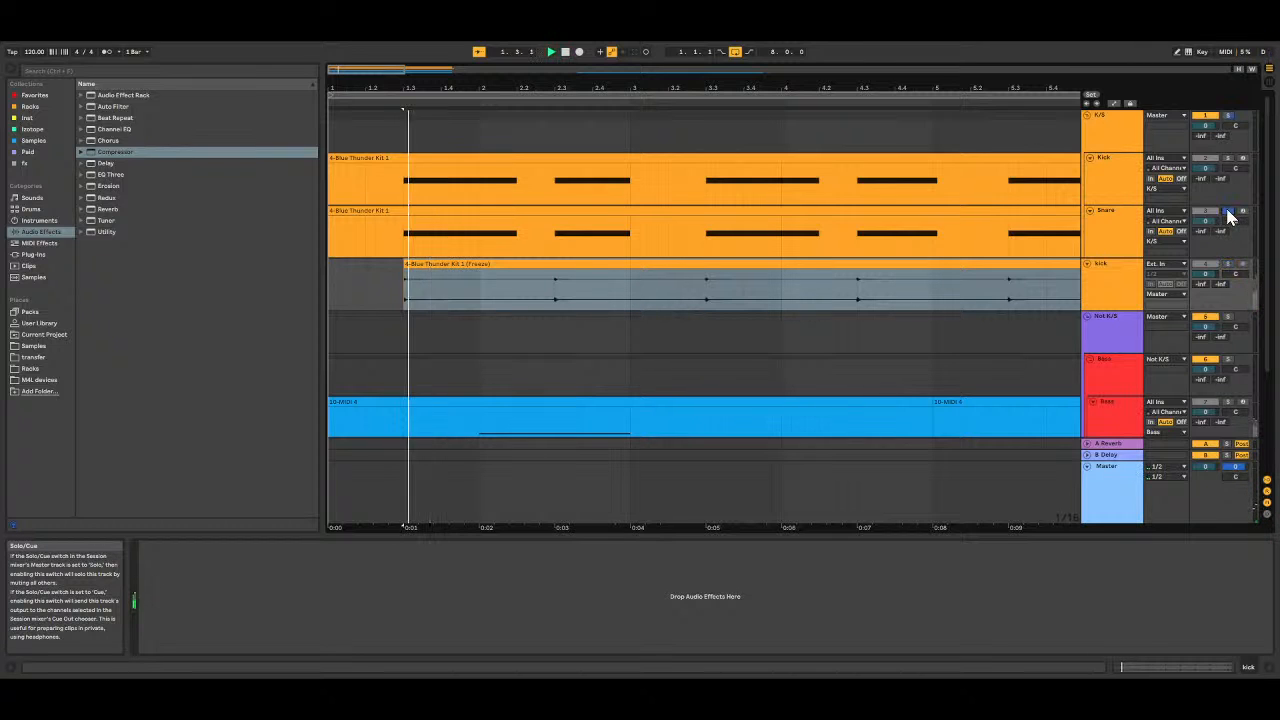
pyautogui.click(1126, 236)
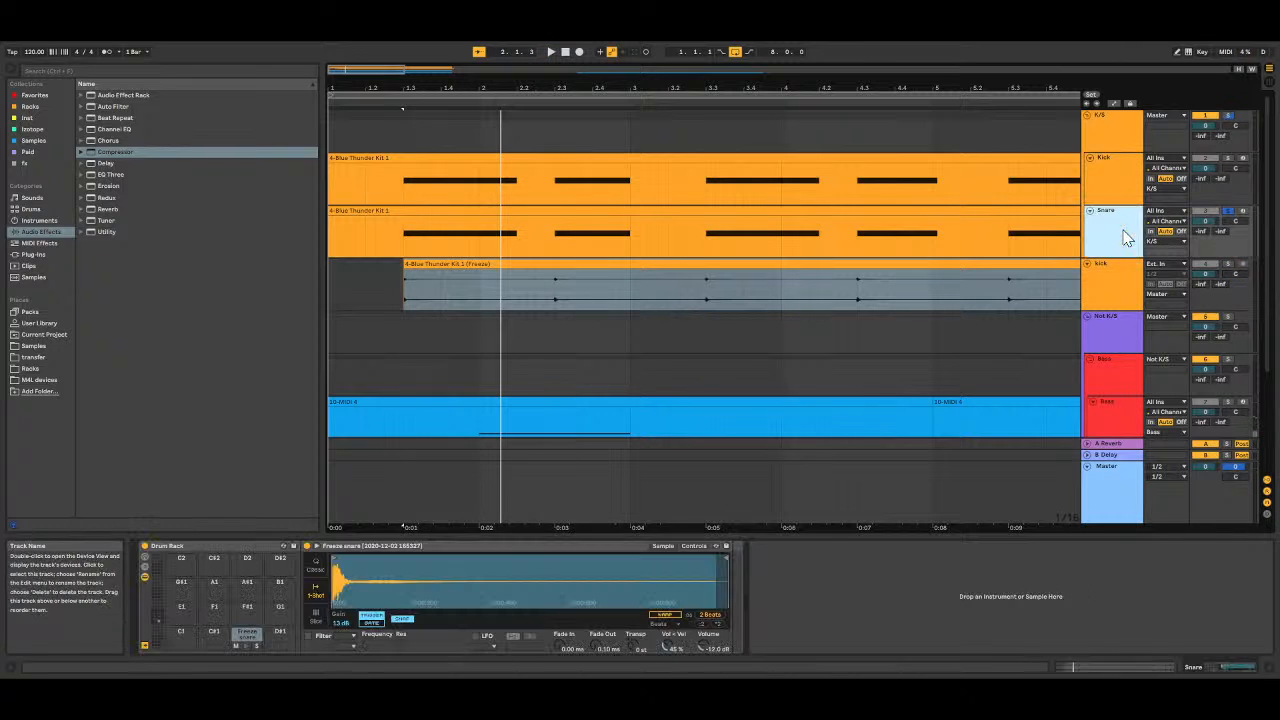
pyautogui.press('space')
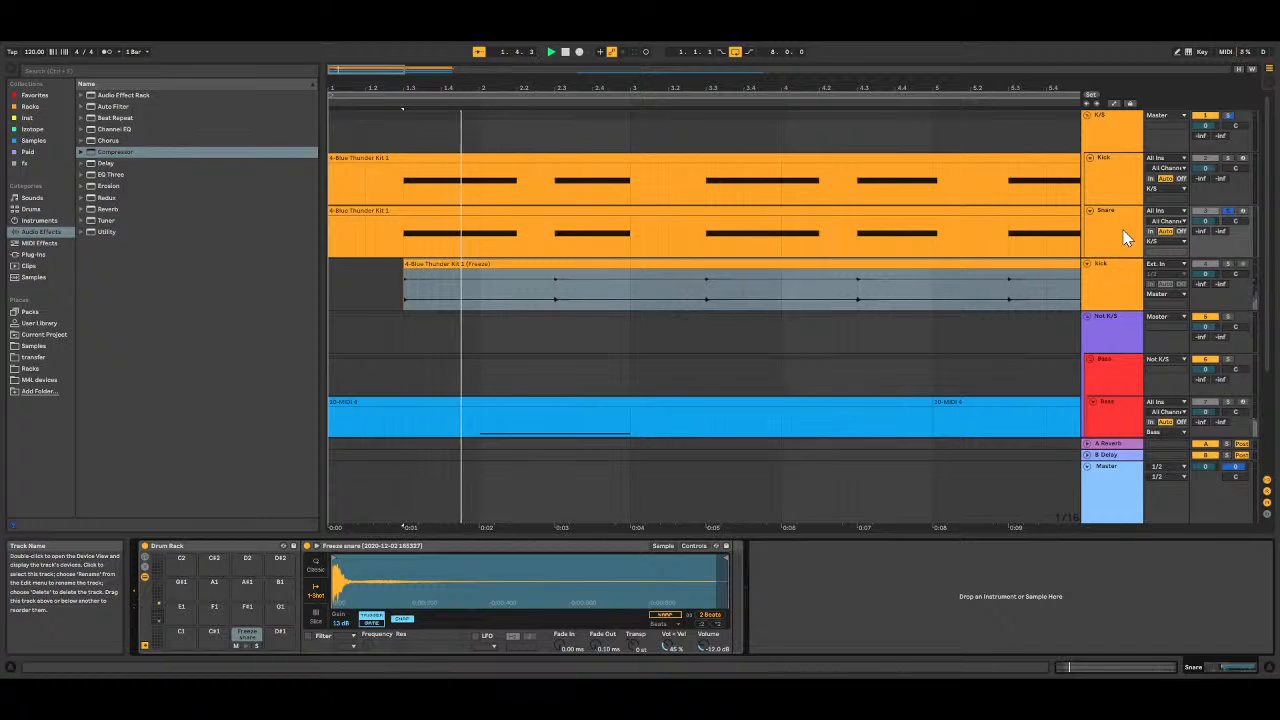
pyautogui.press('space')
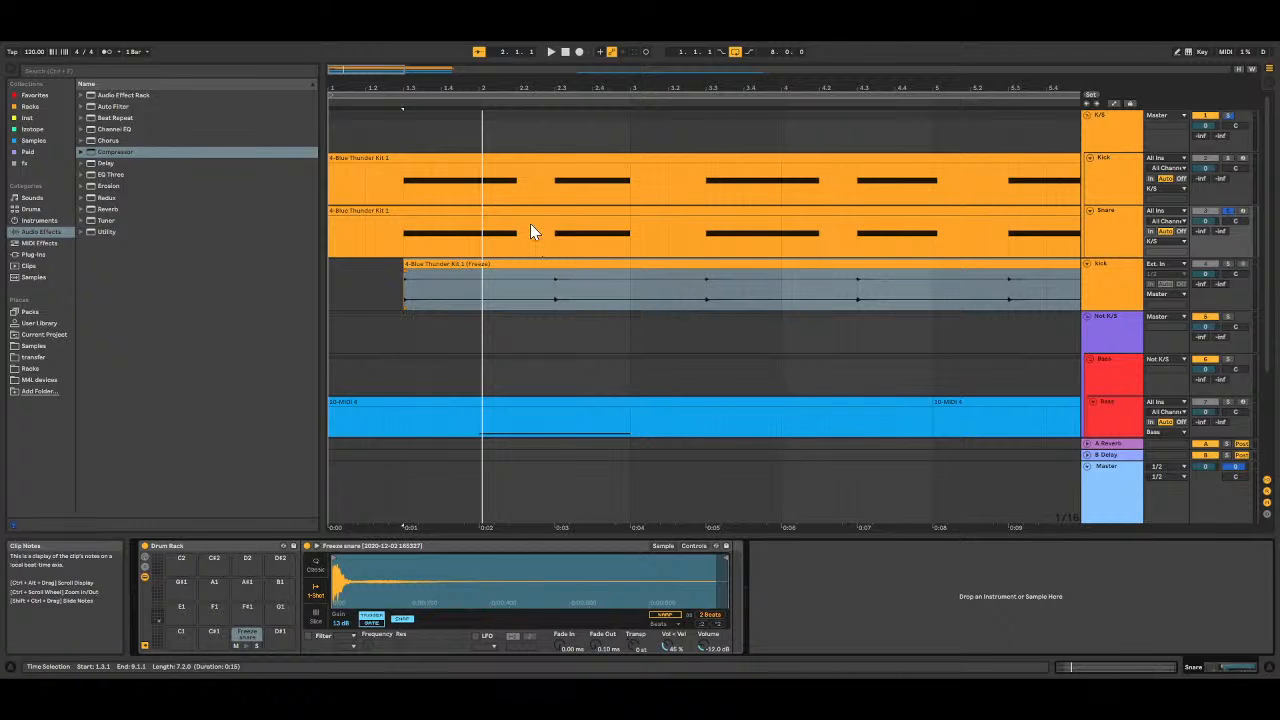
# Step: Undo the kick track's trimming and flattening and the deletion of the flattened snare track
pyautogui.click(376, 70)
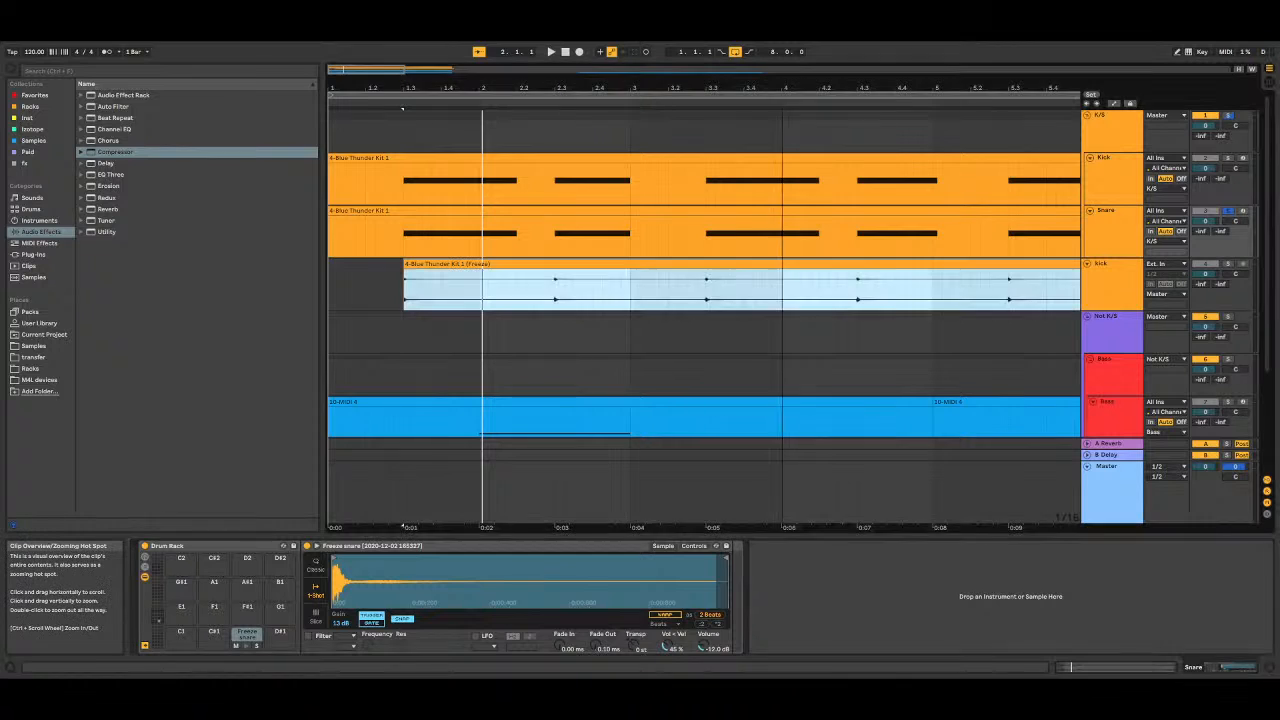
pyautogui.doubleClick(376, 70)
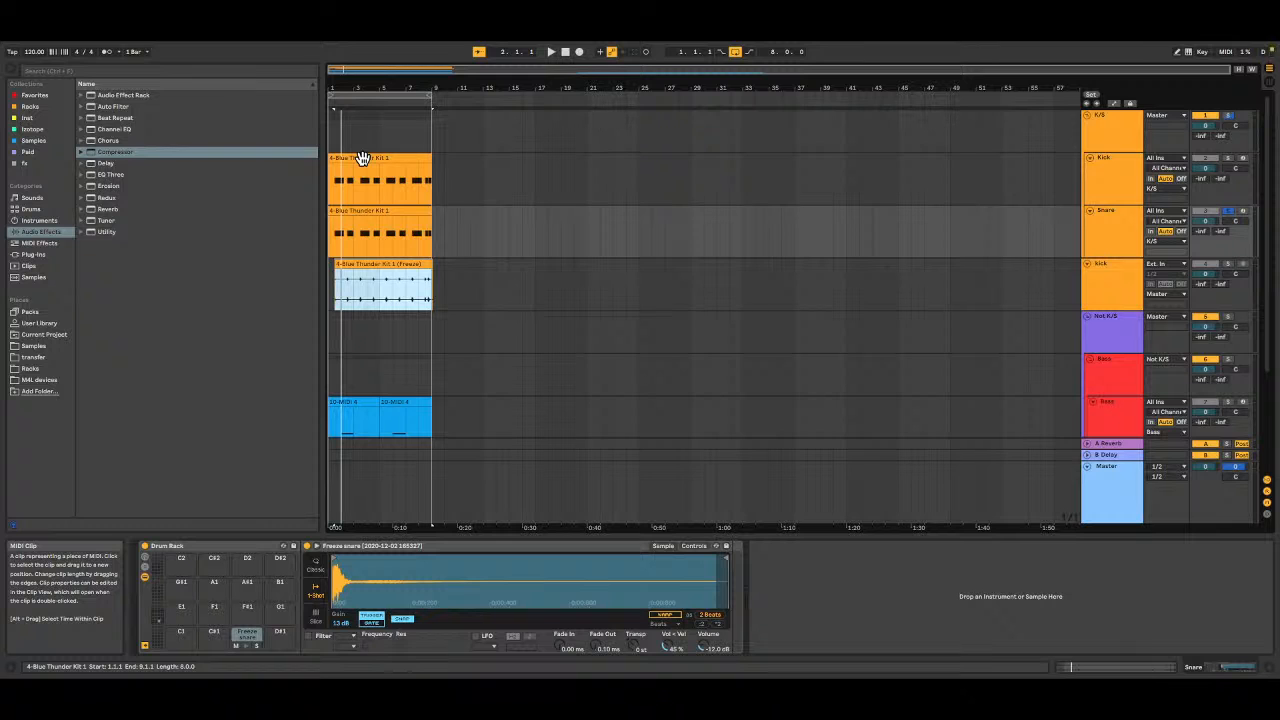
pyautogui.click(383, 267)
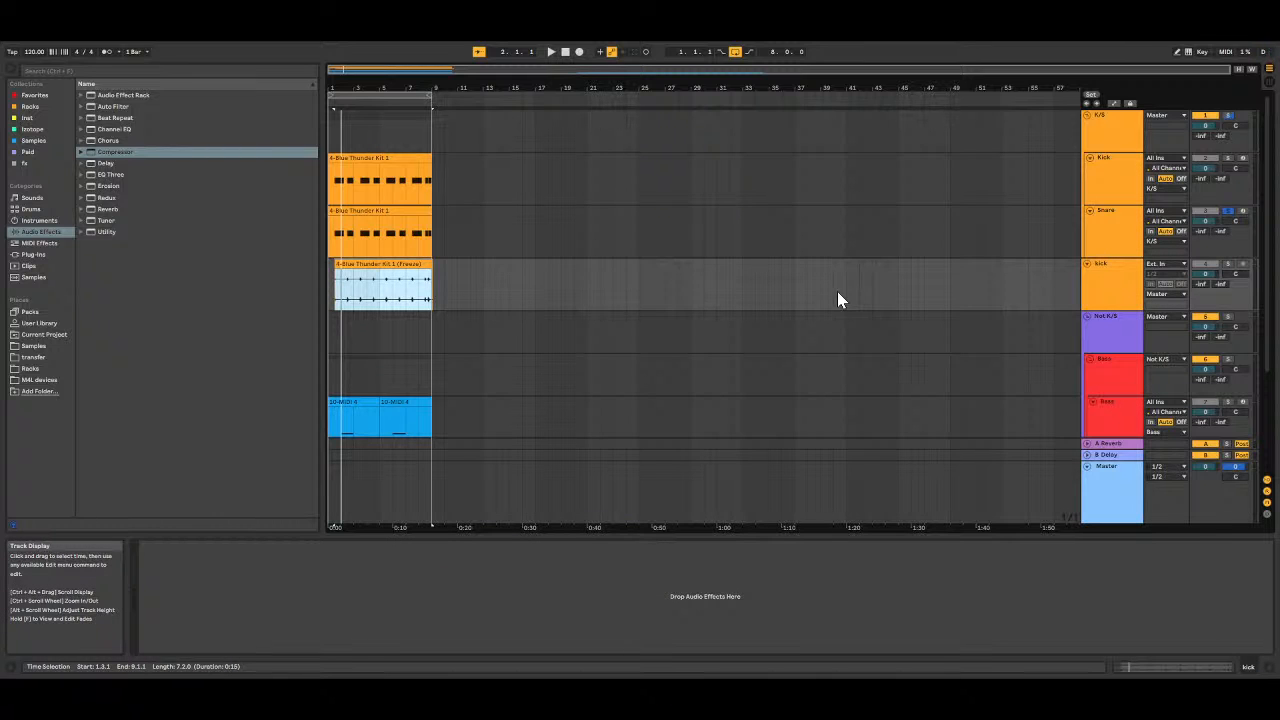
pyautogui.hotkey('ctrl', 'z')
pyautogui.hotkey('ctrl', 'z')
pyautogui.hotkey('ctrl', 'z')
pyautogui.hotkey('ctrl', 'z')
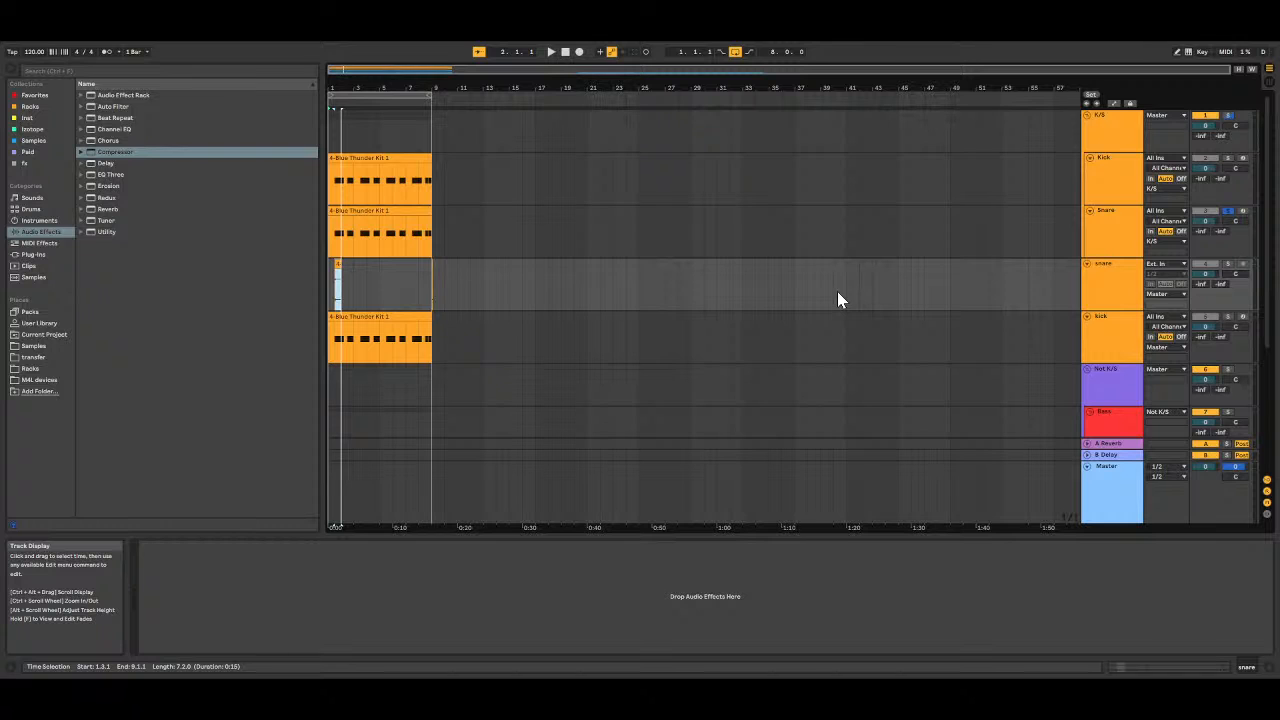
# Step: Undo the snare audio's trimming and flattening, the Melody track's deletion and the snare track's freeze, restoring the snare MIDI clip
pyautogui.press('z')
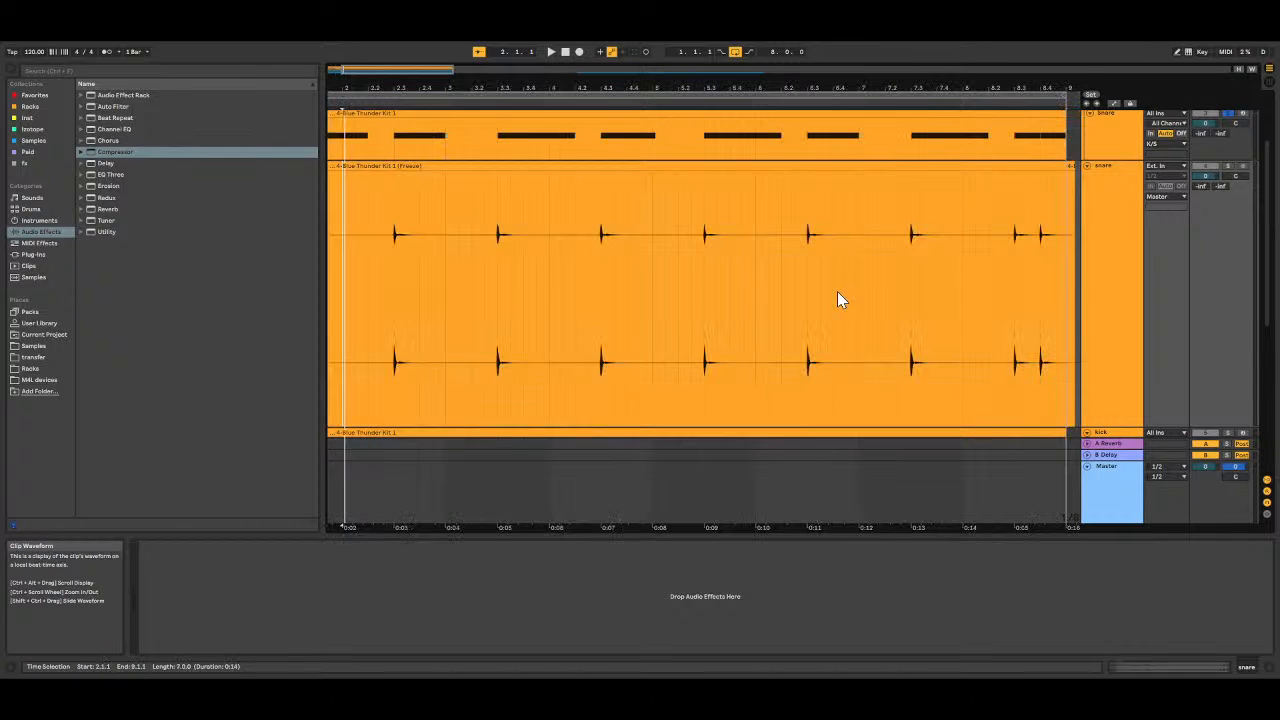
pyautogui.scroll(2, 1100, 170)
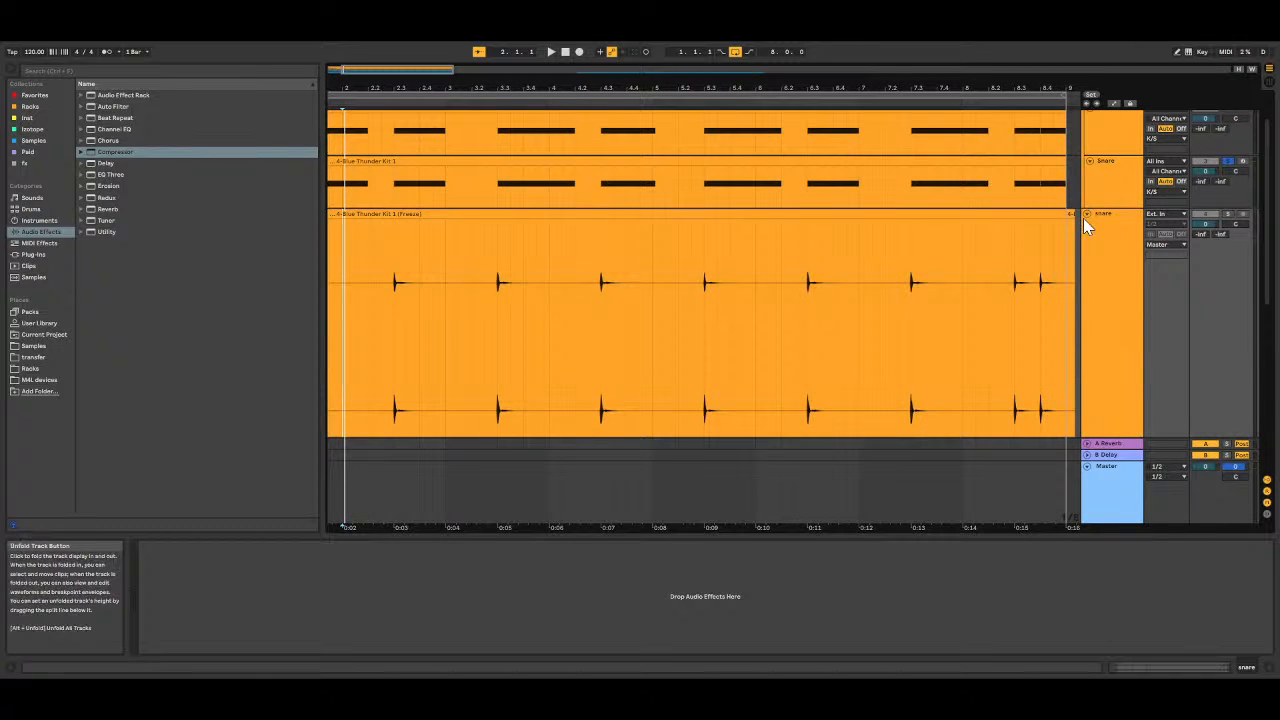
pyautogui.click(1085, 216)
pyautogui.scroll(2, 1083, 212)
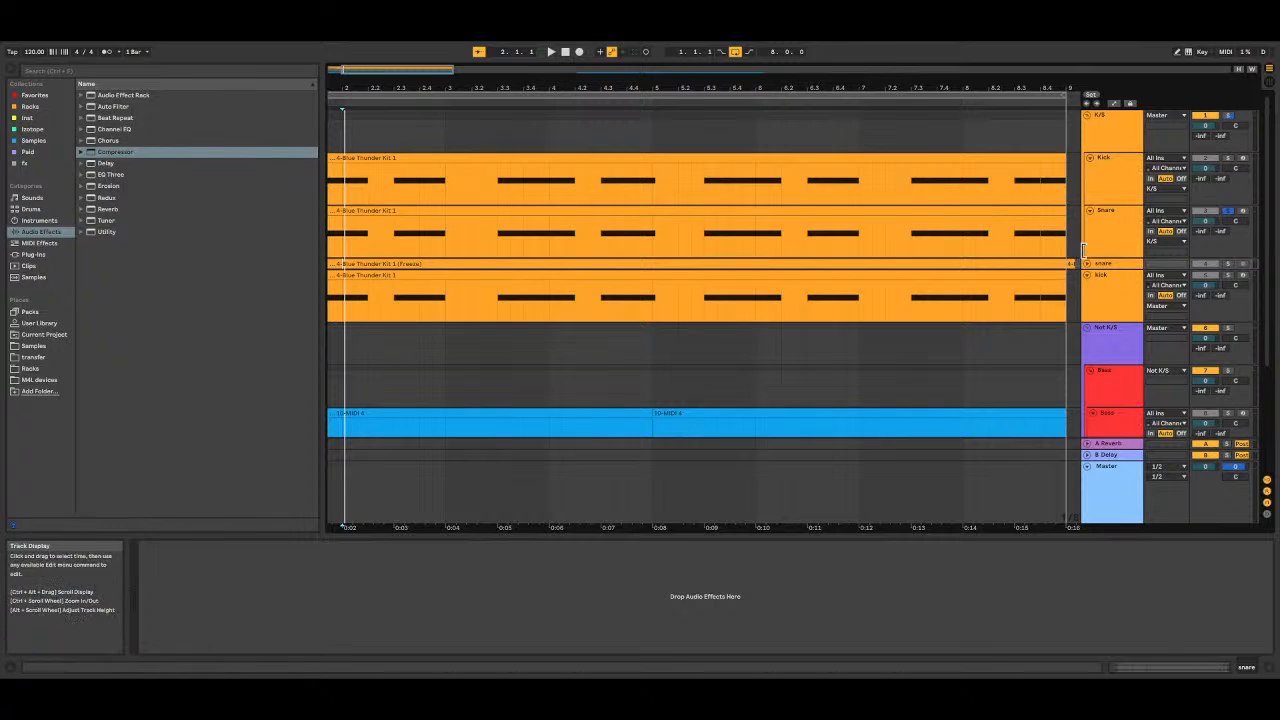
pyautogui.press('Right')
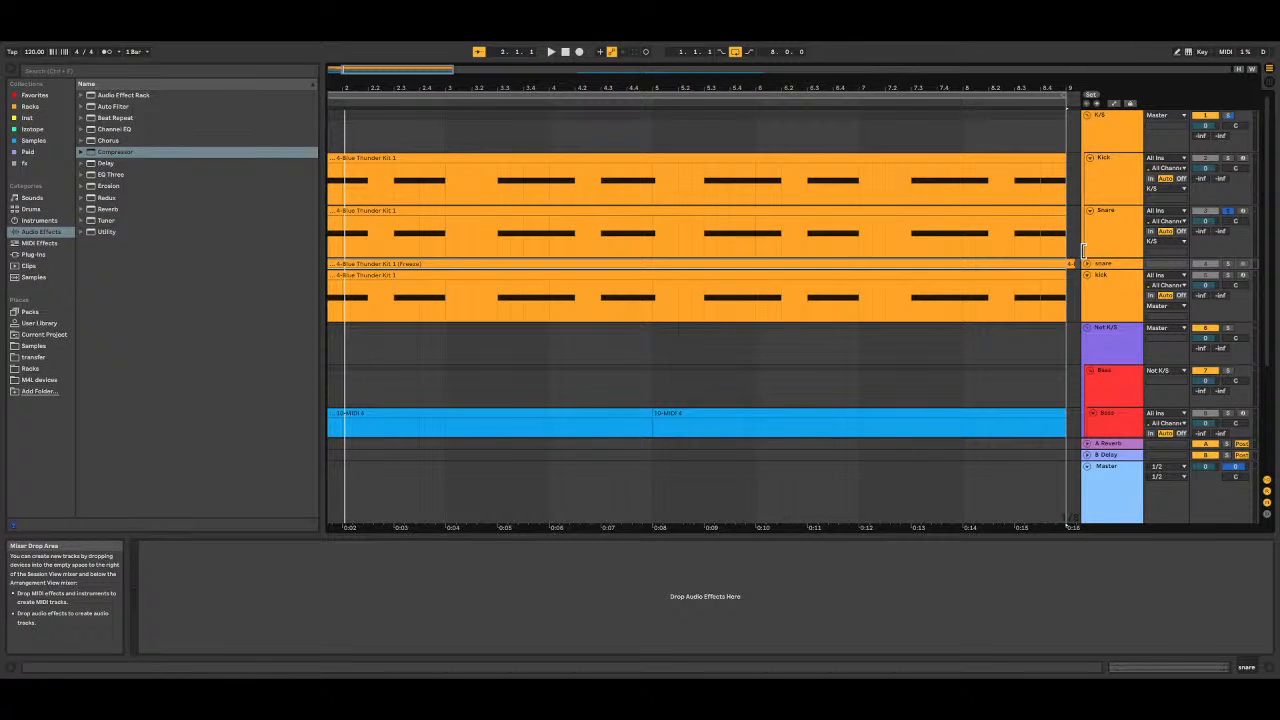
pyautogui.hotkey('ctrl', 'z')
pyautogui.hotkey('ctrl', 'z')
pyautogui.scroll(4, 944, 221)
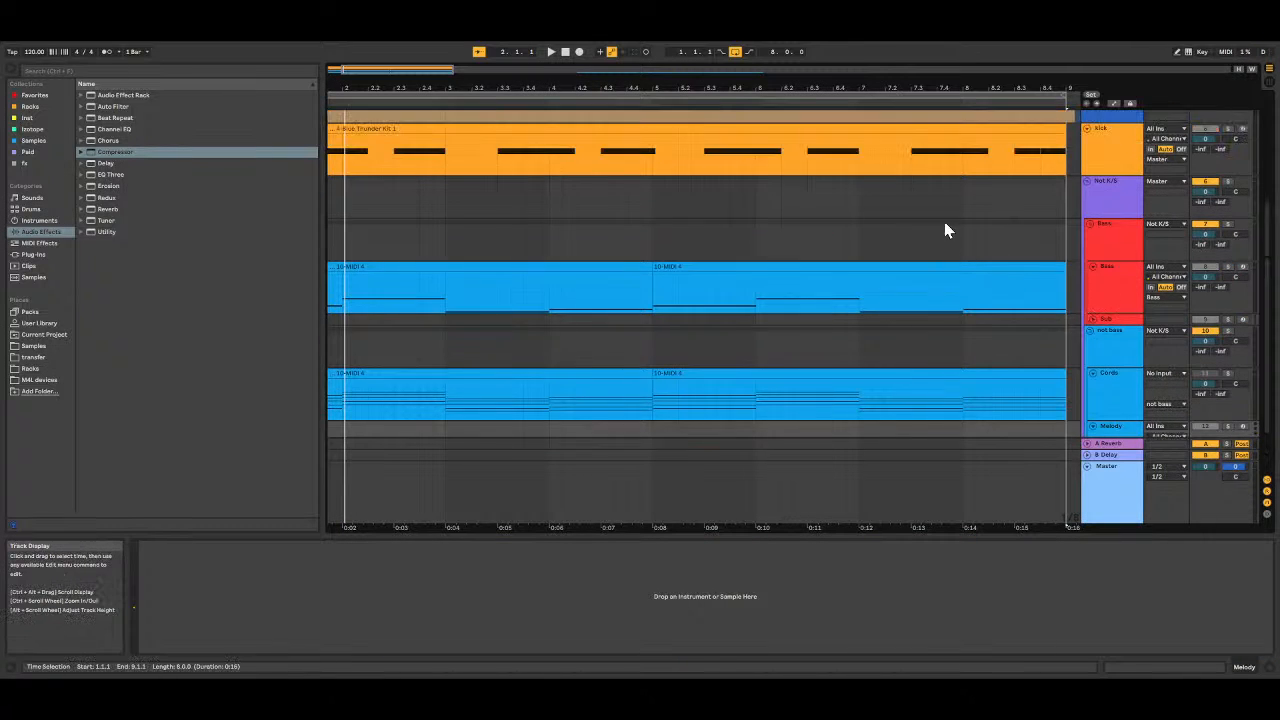
pyautogui.scroll(3, 944, 221)
pyautogui.hotkey('ctrl', 'z')
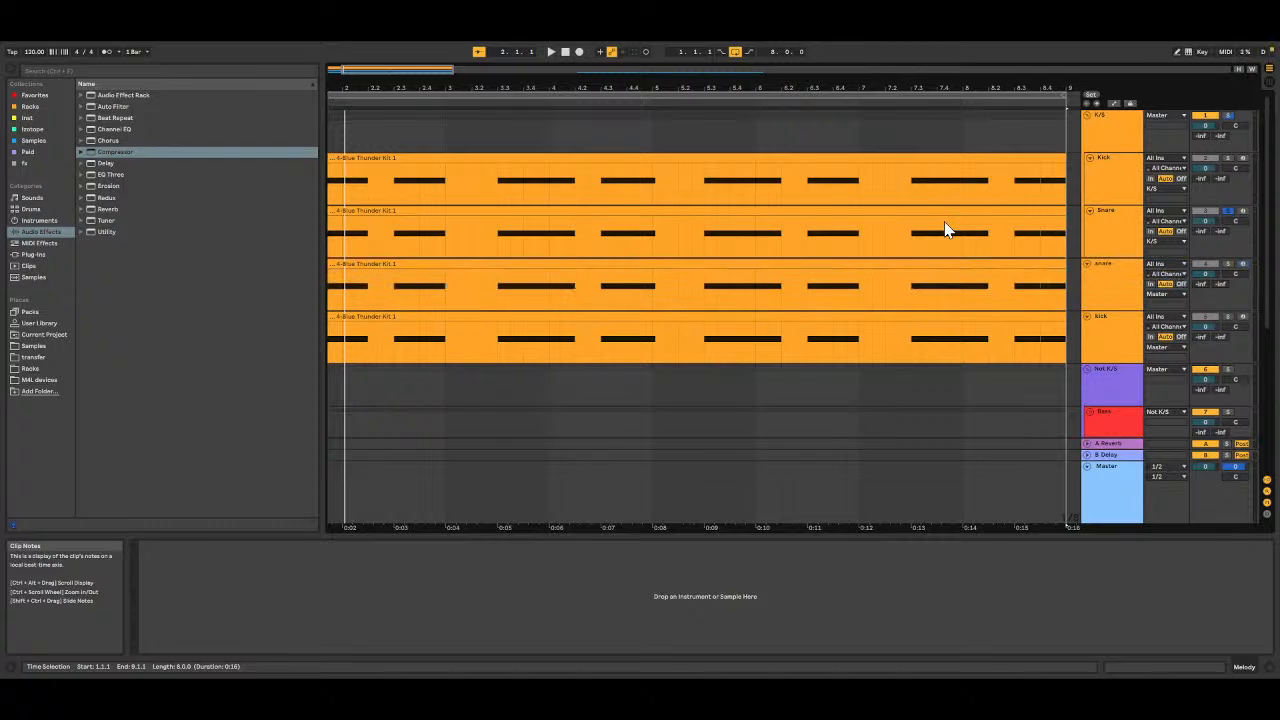
# Step: Play the loop, turn off the Snare track's solo, and undo the placement of the MIDI clips on the Kick and Snare tracks
pyautogui.press('space')
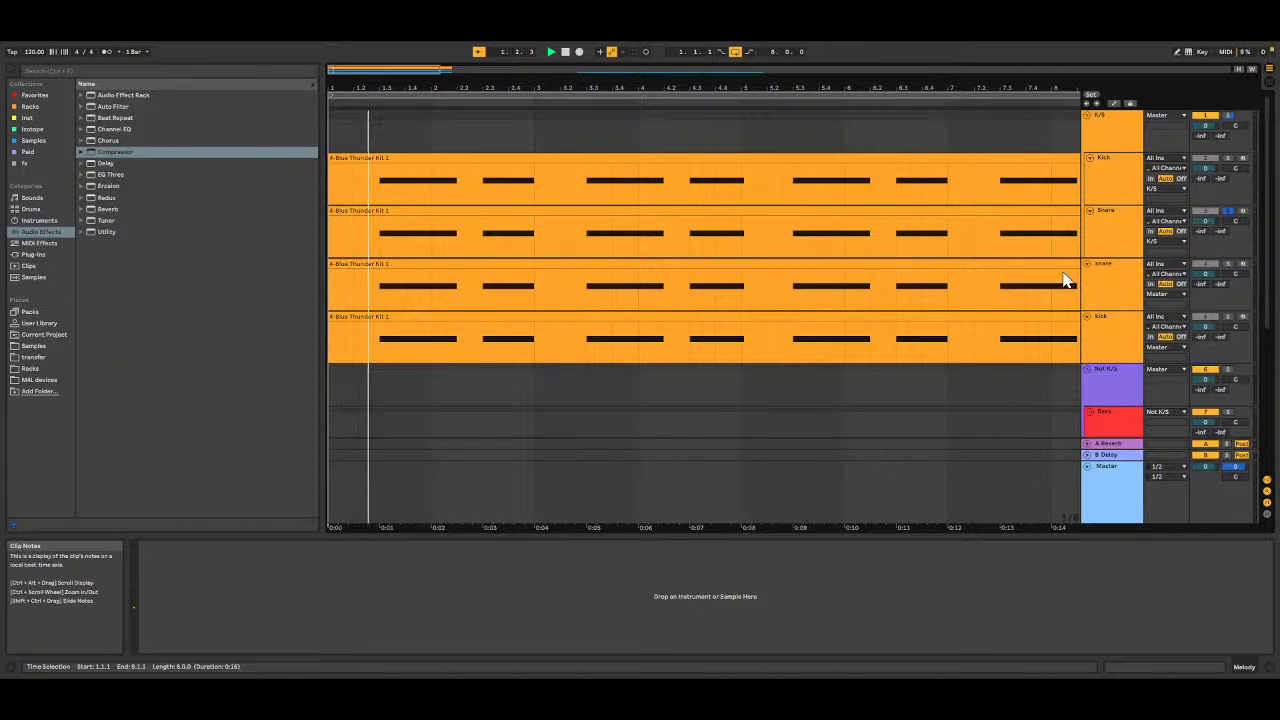
pyautogui.click(1229, 212)
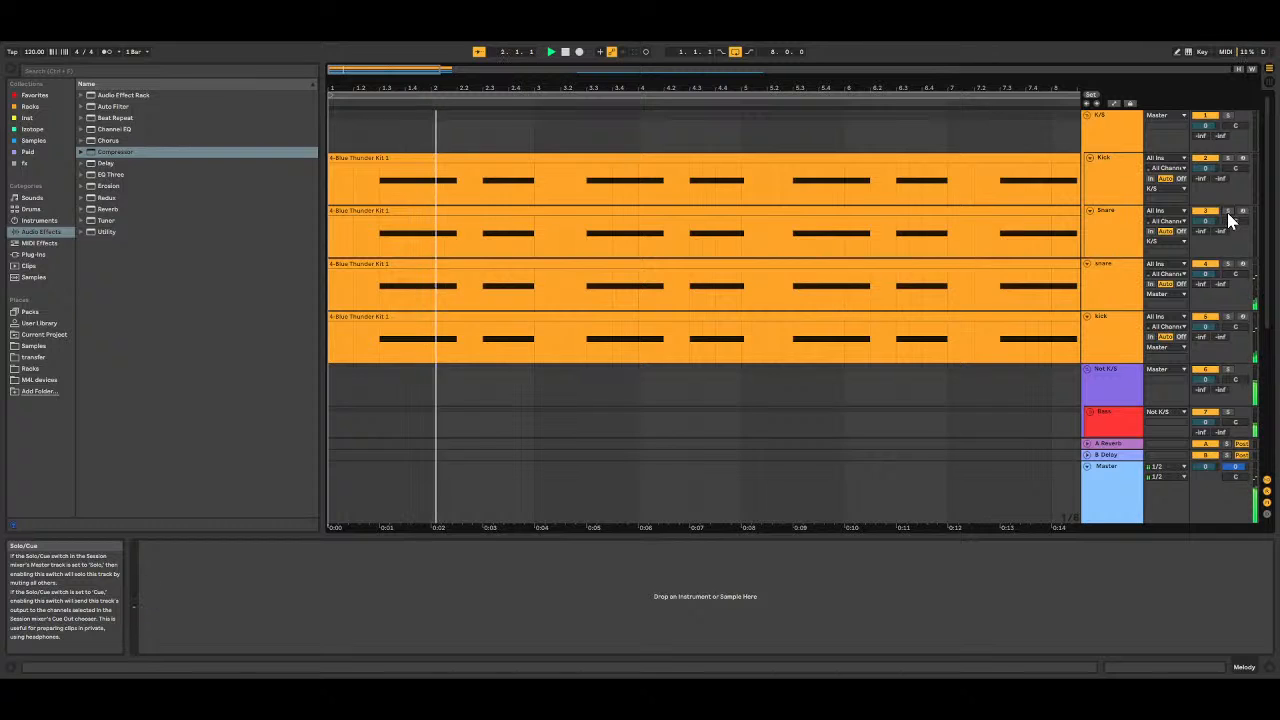
pyautogui.hotkey('ctrl', 'z')
pyautogui.hotkey('ctrl', 'z')
pyautogui.hotkey('ctrl', 'z')
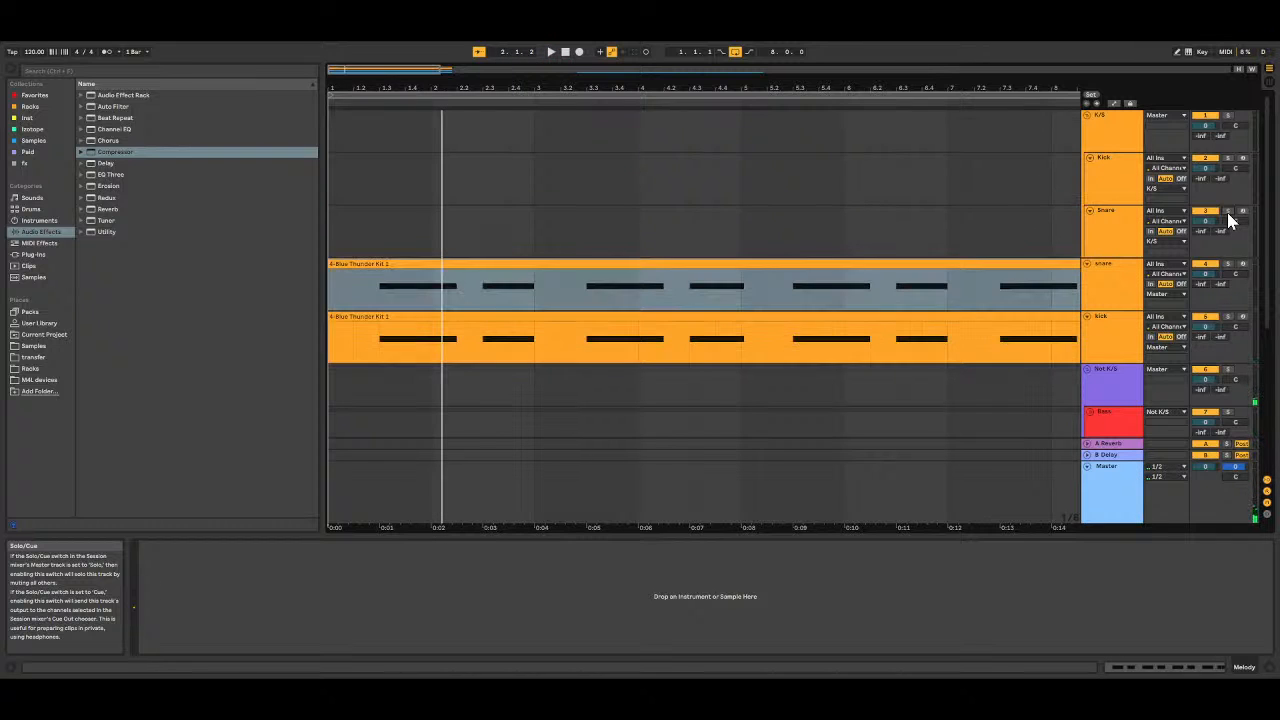
# Step: Undo the kick track's renaming and the edits to its clip's notes, and play the loop
pyautogui.hotkey('ctrl', 'z')
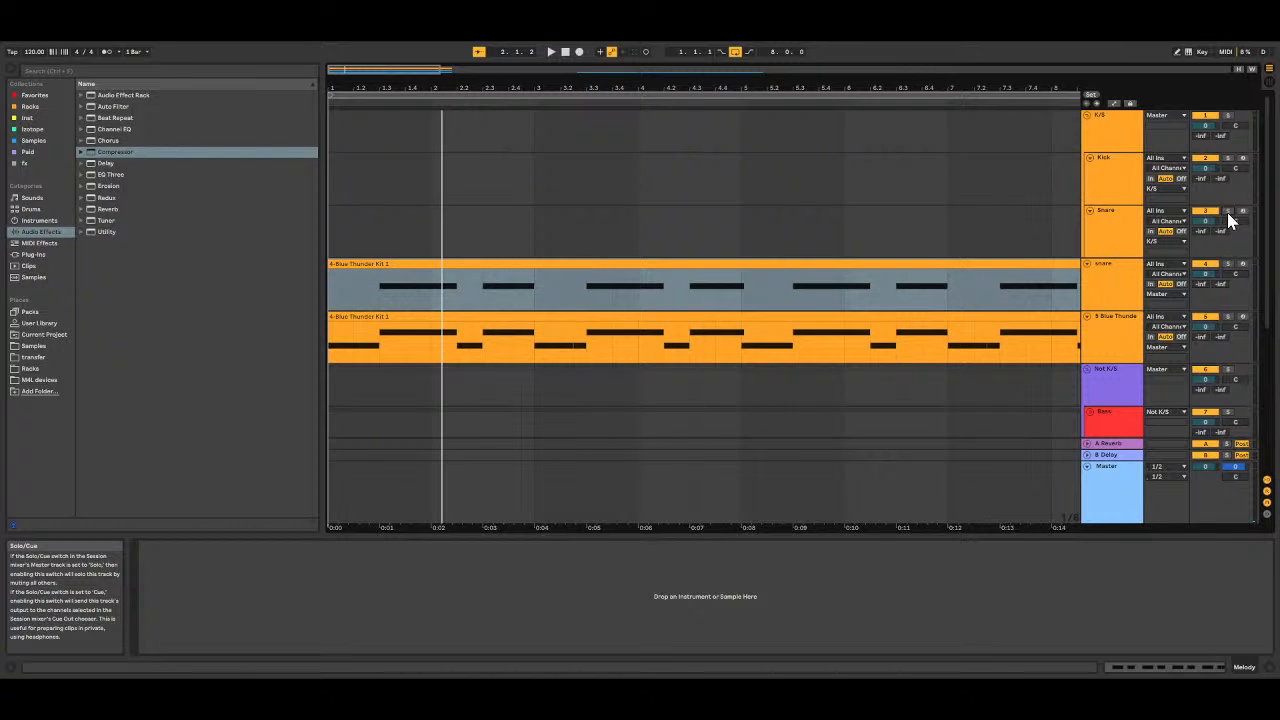
pyautogui.press('space')
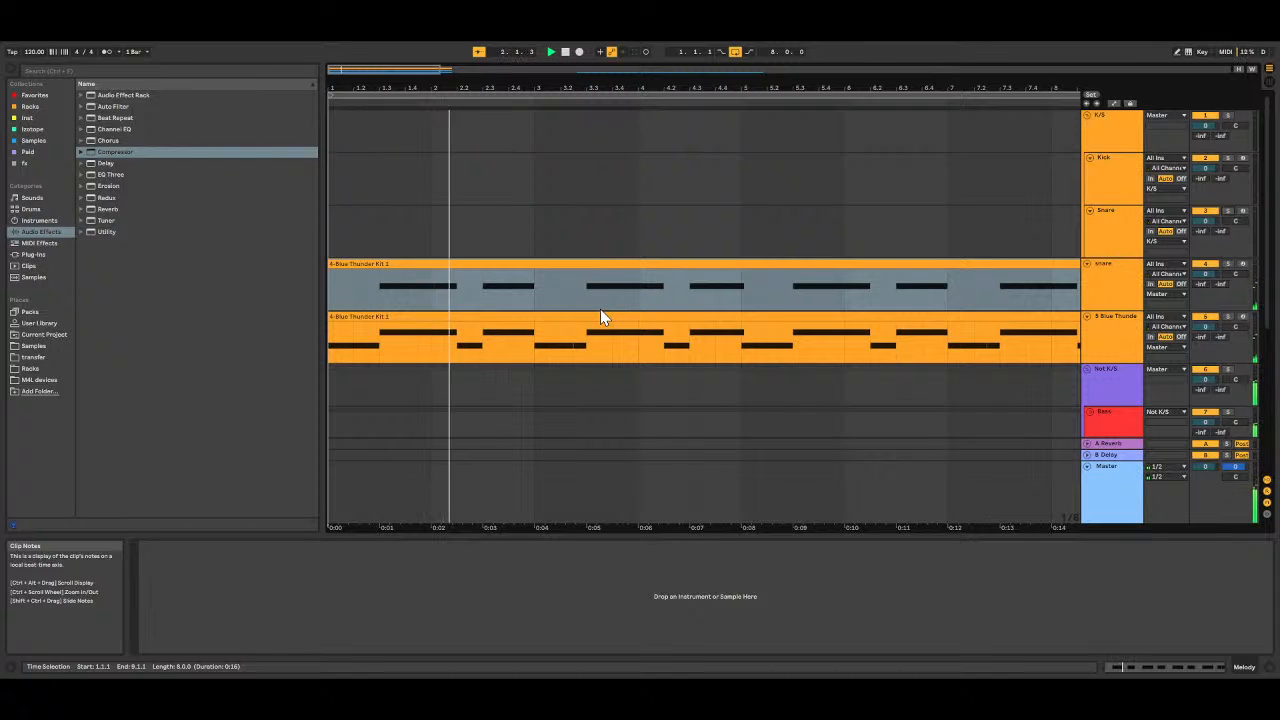
# Step: Delete the MIDI clip from the duplicate snare track above the Blue Thunder Kit track, and delete that track
pyautogui.click(628, 264)
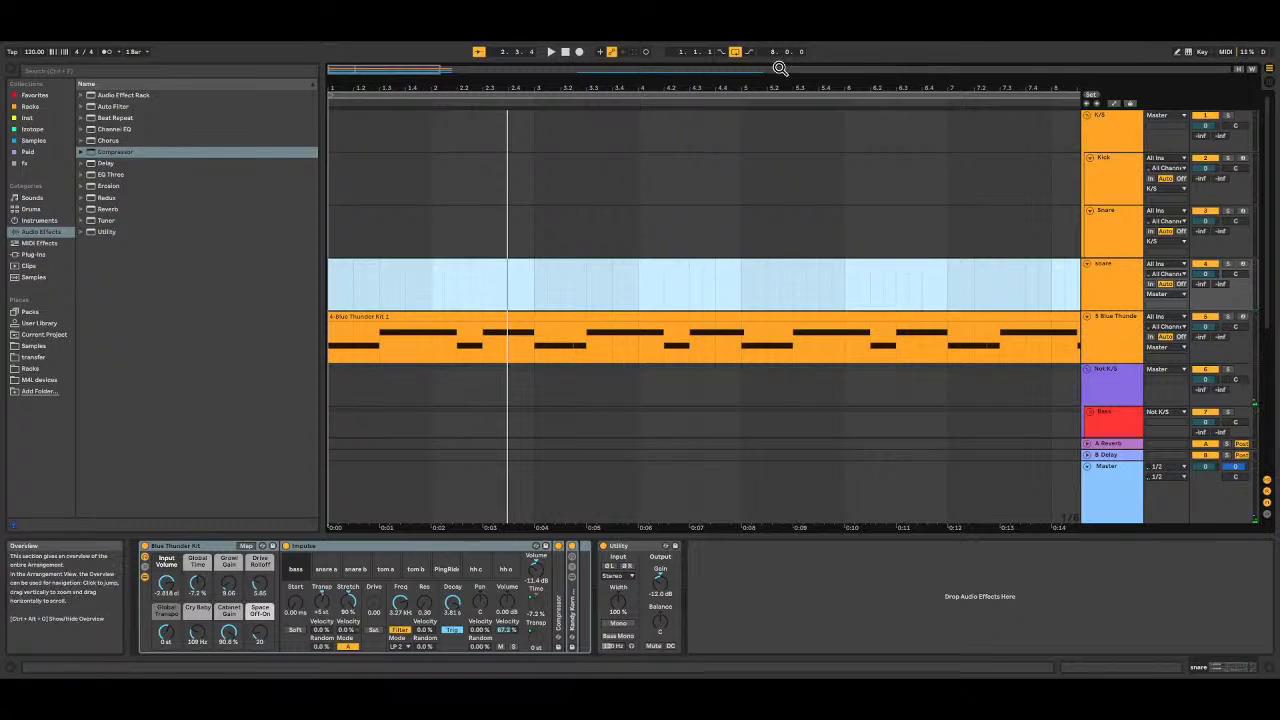
pyautogui.doubleClick(398, 70)
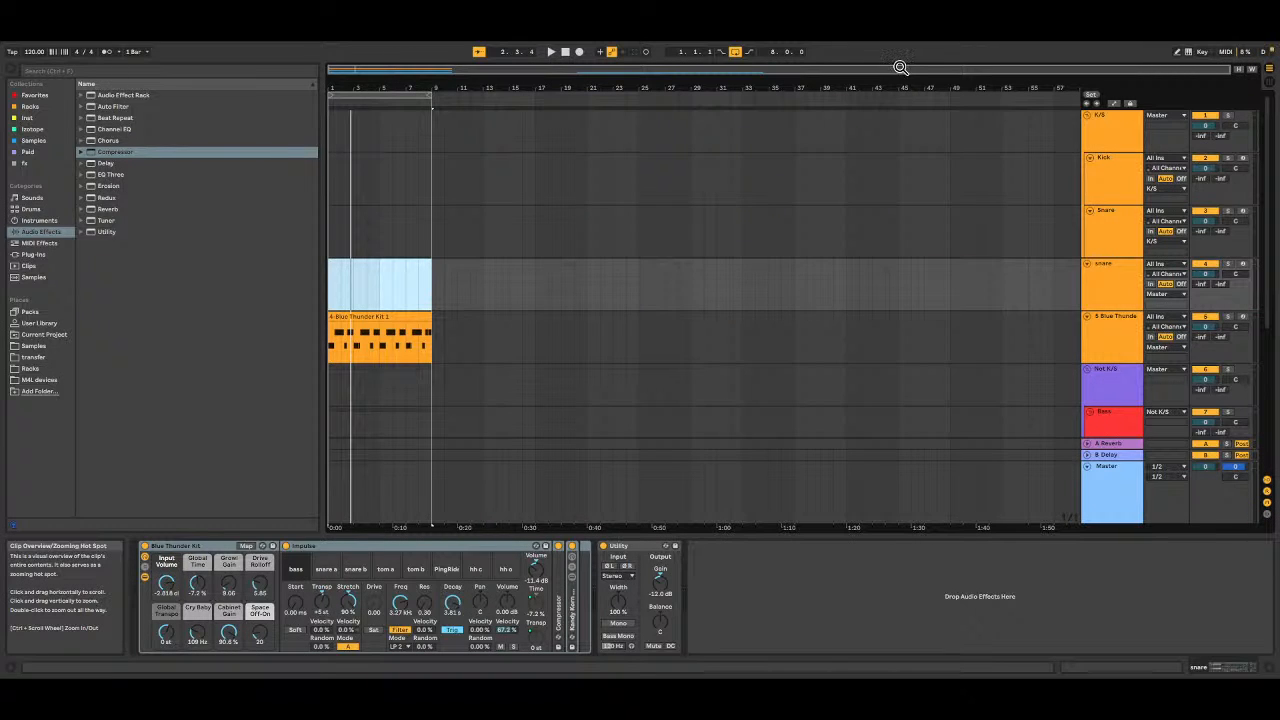
pyautogui.scroll(-3, 486, 250)
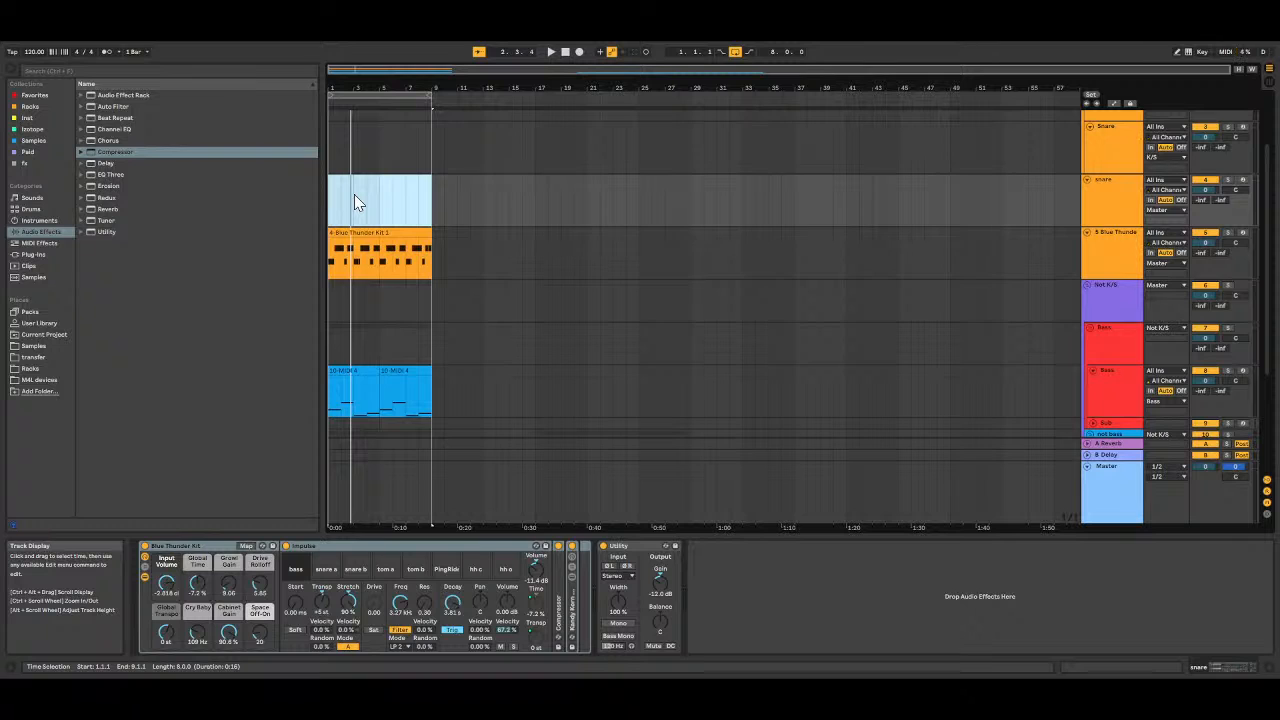
pyautogui.scroll(3, 355, 197)
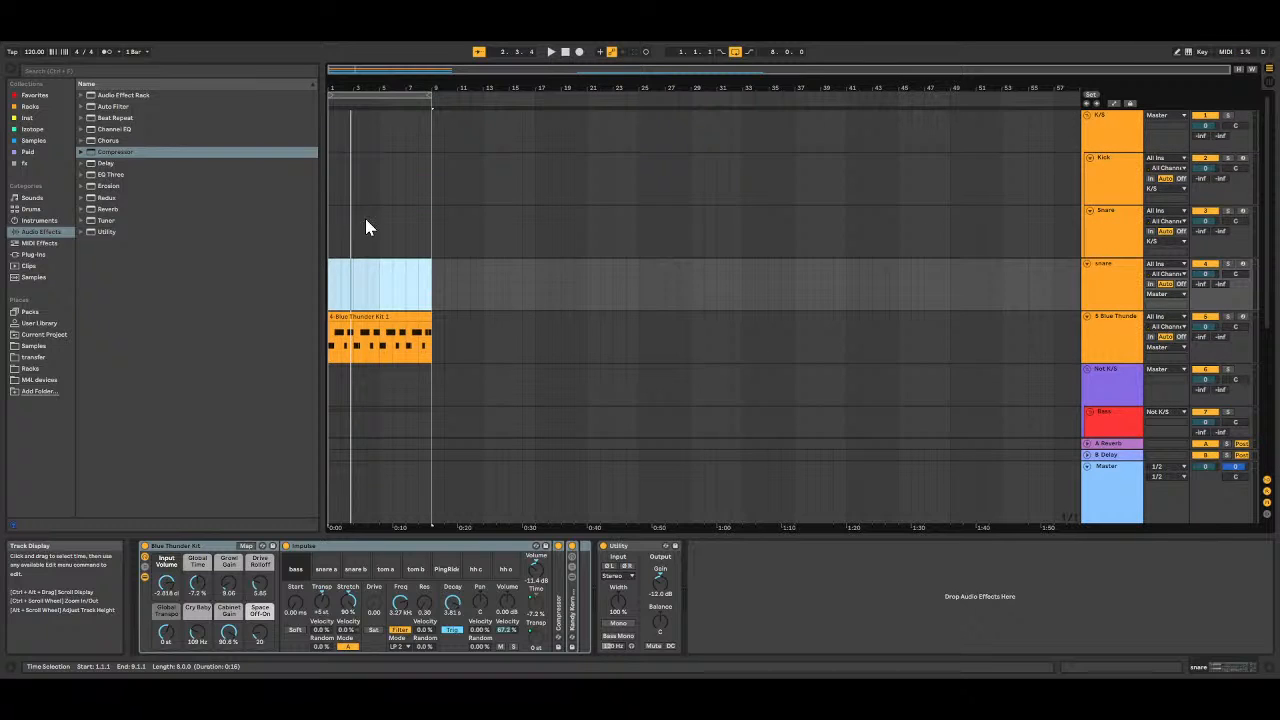
pyautogui.click(392, 316)
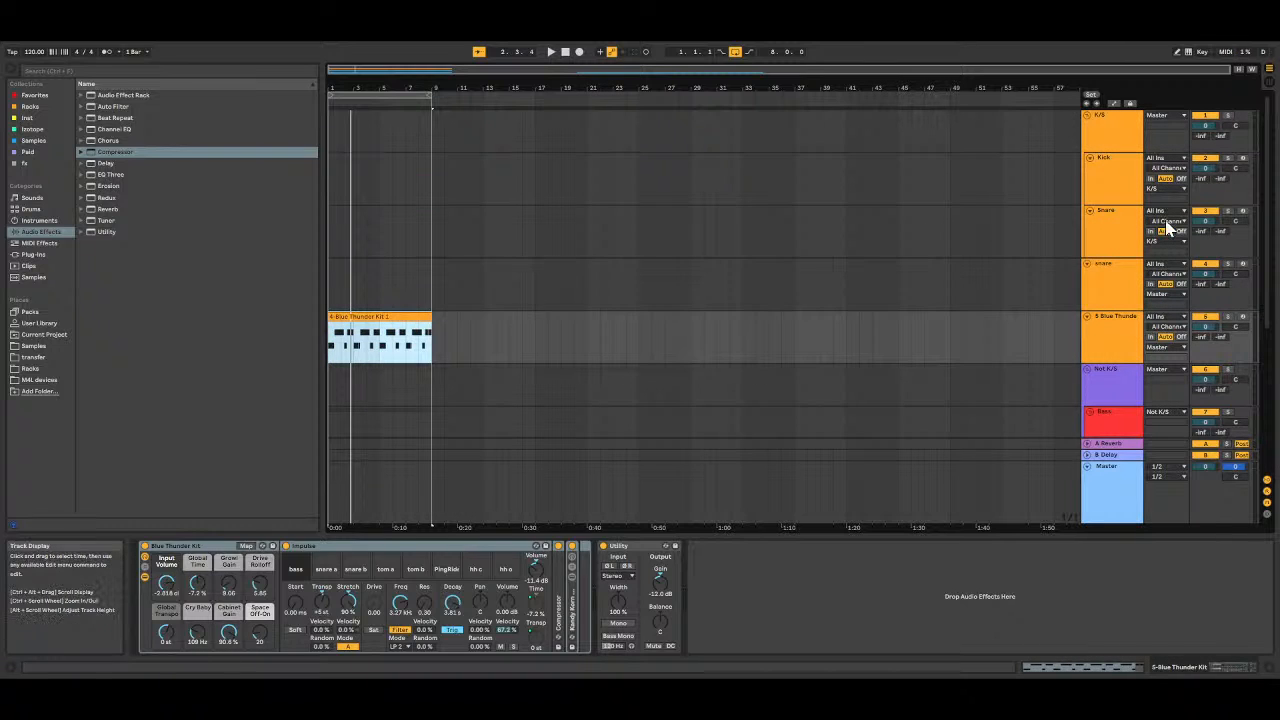
pyautogui.click(1118, 276)
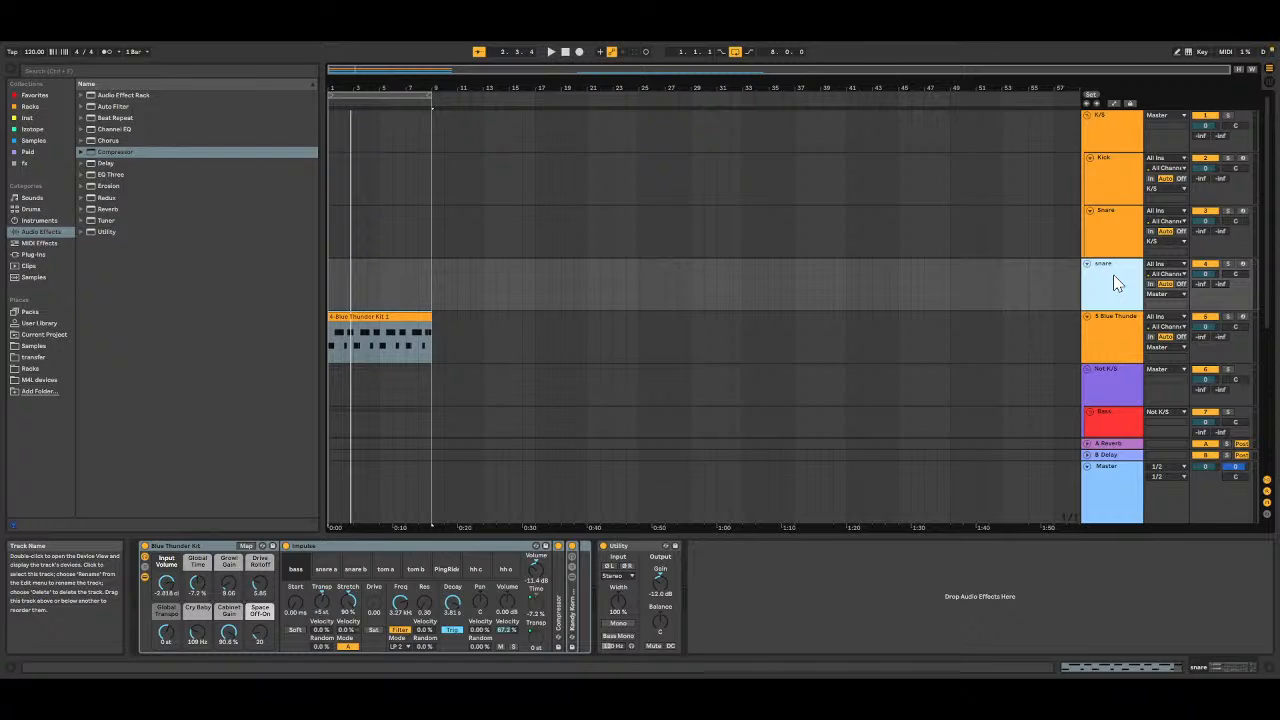
pyautogui.press('Delete')
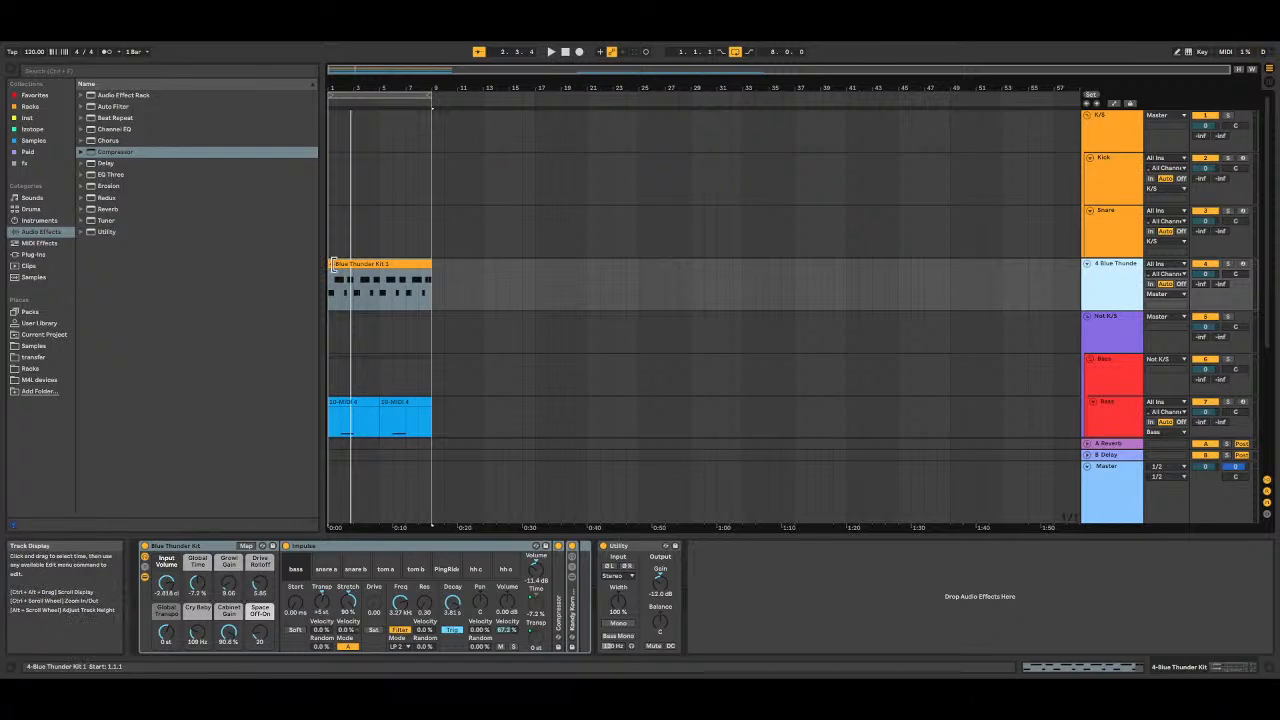
# Step: Play the loop with the Blue Thunder Kit clip and try freezing its track
pyautogui.click(393, 263)
pyautogui.press('space')
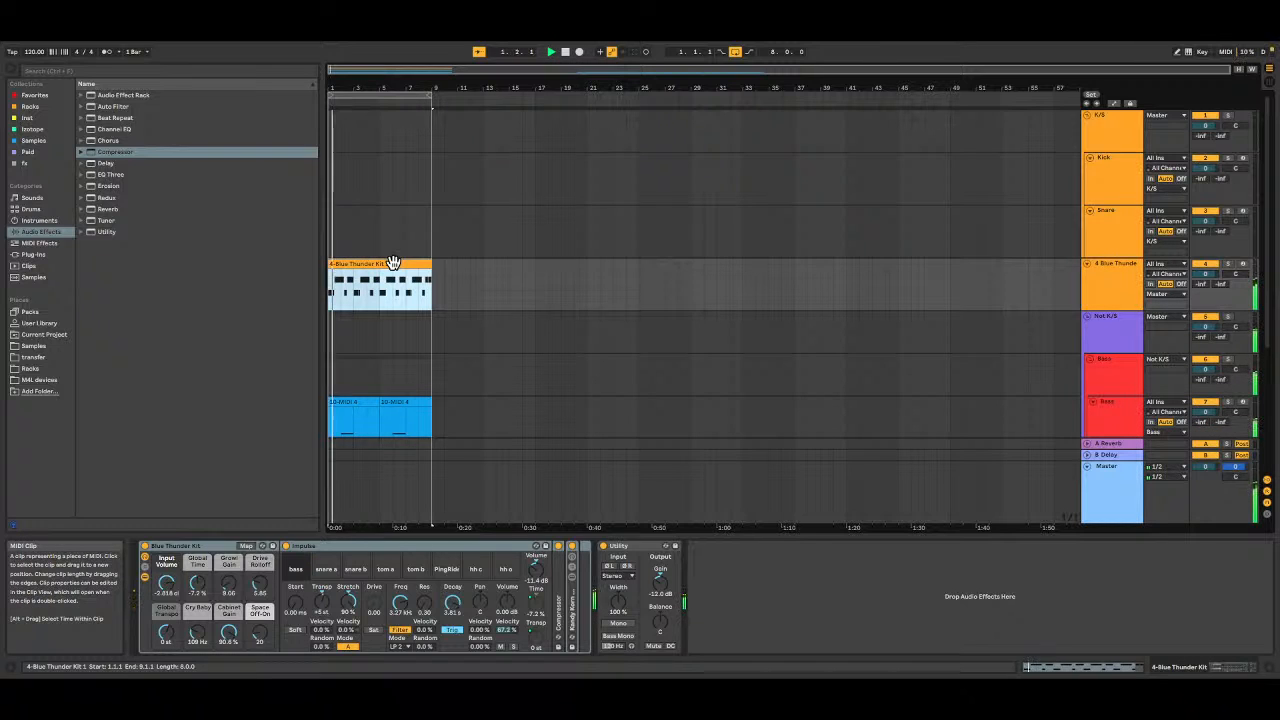
pyautogui.click(1118, 285)
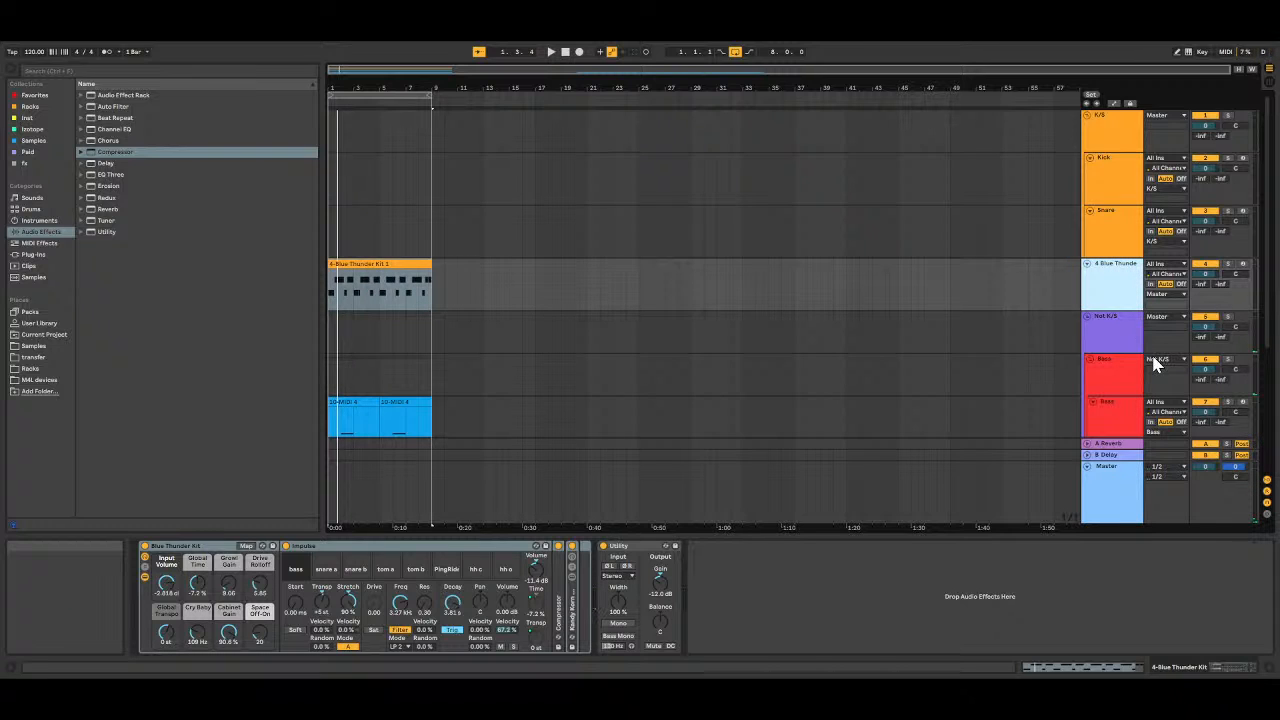
pyautogui.click(1117, 287)
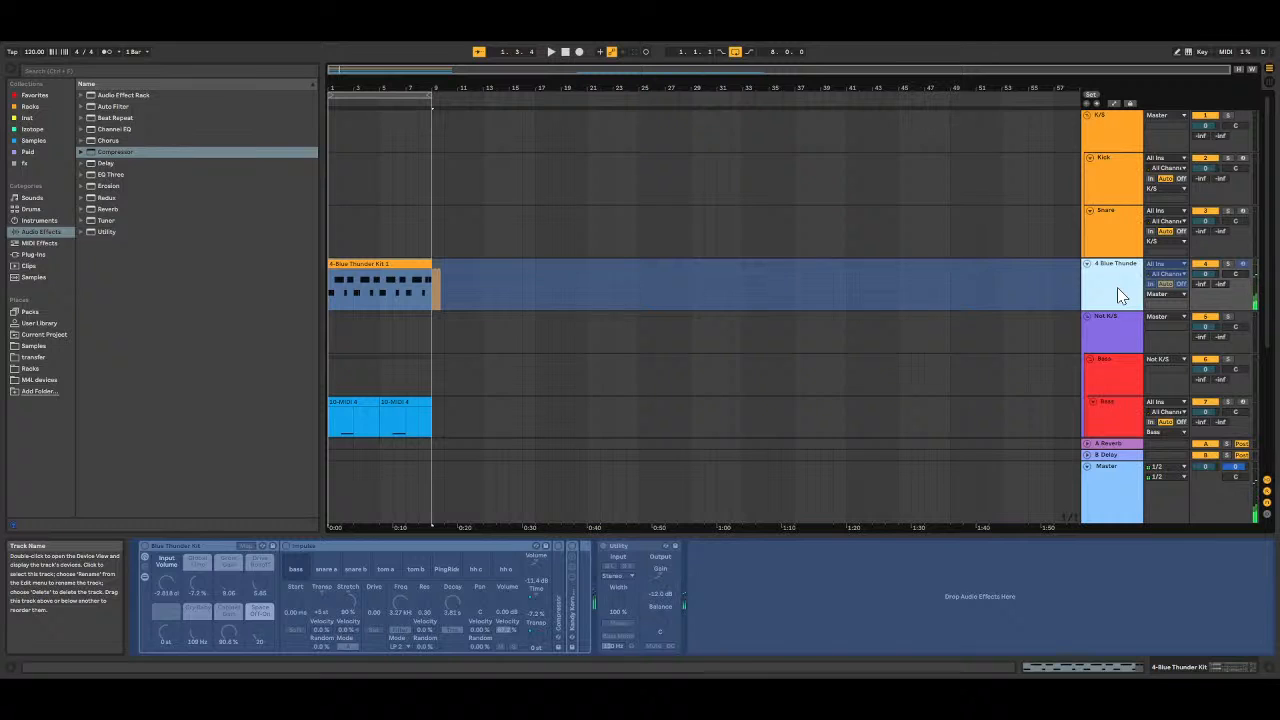
pyautogui.hotkey('ctrl', 'z')
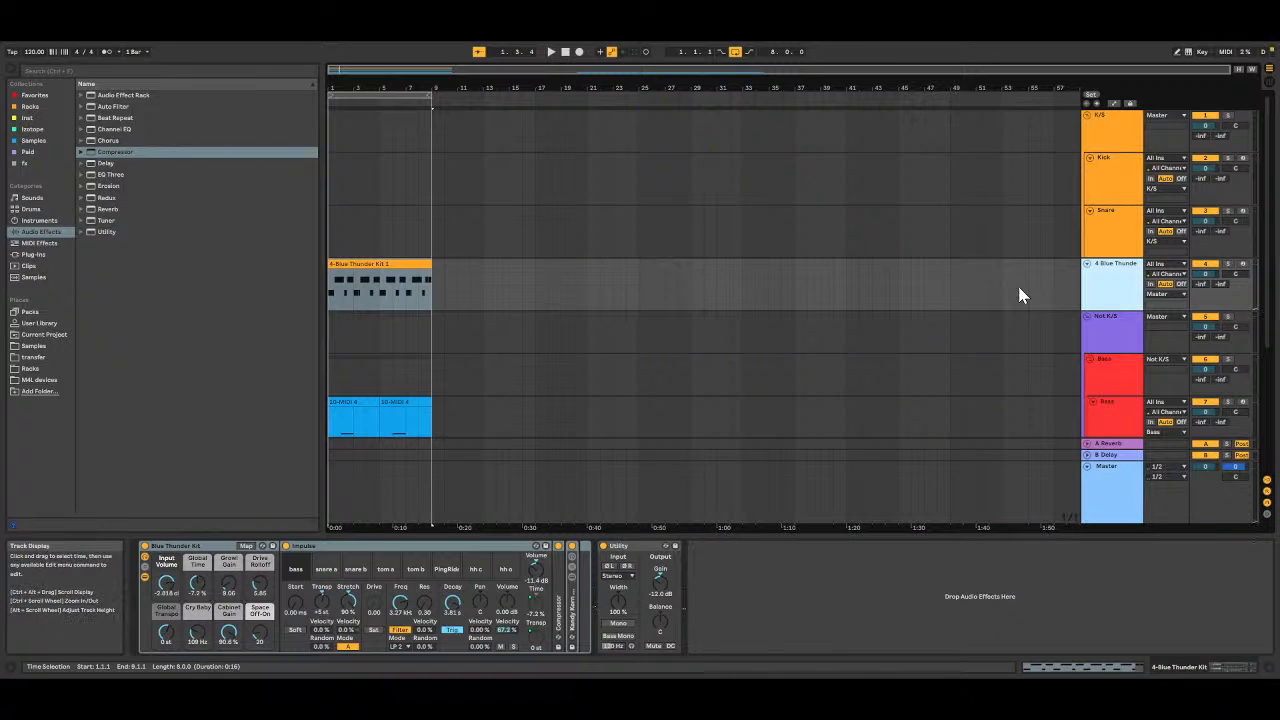
# Step: Copy the Blue Thunder Kit MIDI clip onto the Snare track at bar 1, and open the original clip's notes
pyautogui.click(358, 266)
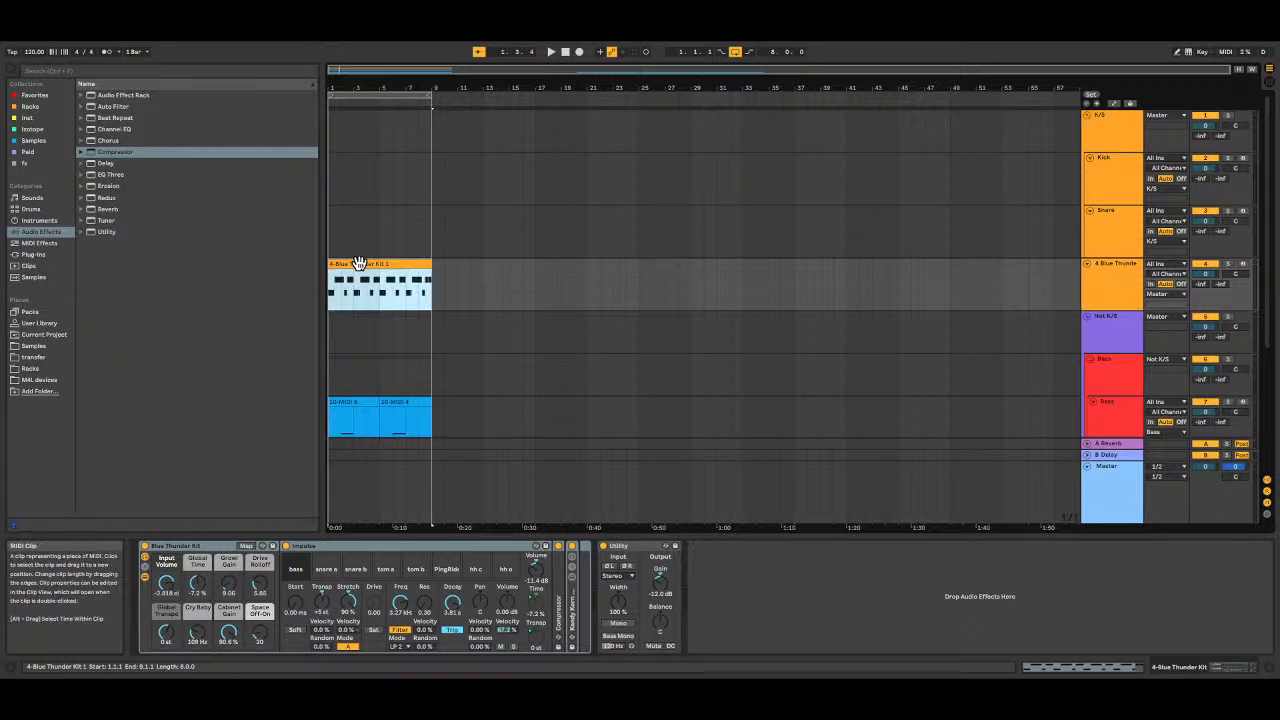
pyautogui.moveTo(358, 266); pyautogui.dragTo(362, 234)
pyautogui.click(391, 264)
pyautogui.doubleClick(391, 264)
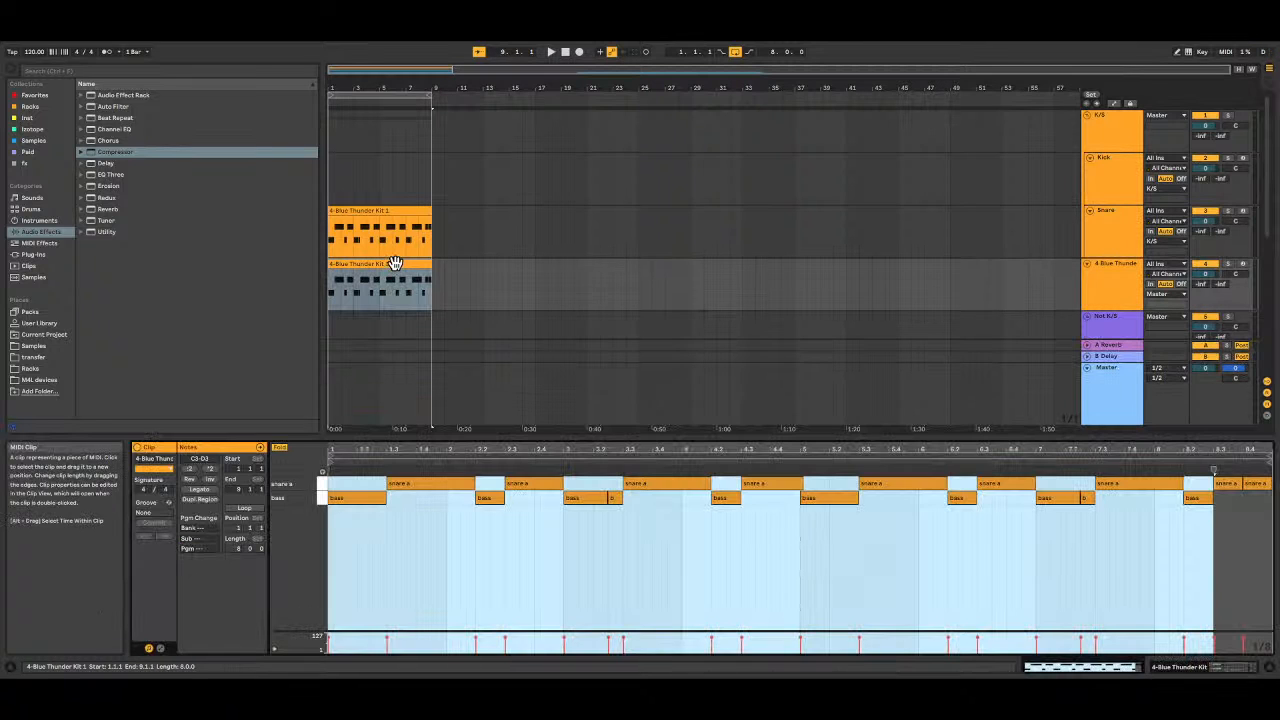
# Step: Freeze and flatten the Blue Thunder Kit track, and open the resulting audio clip
pyautogui.click(1100, 271)
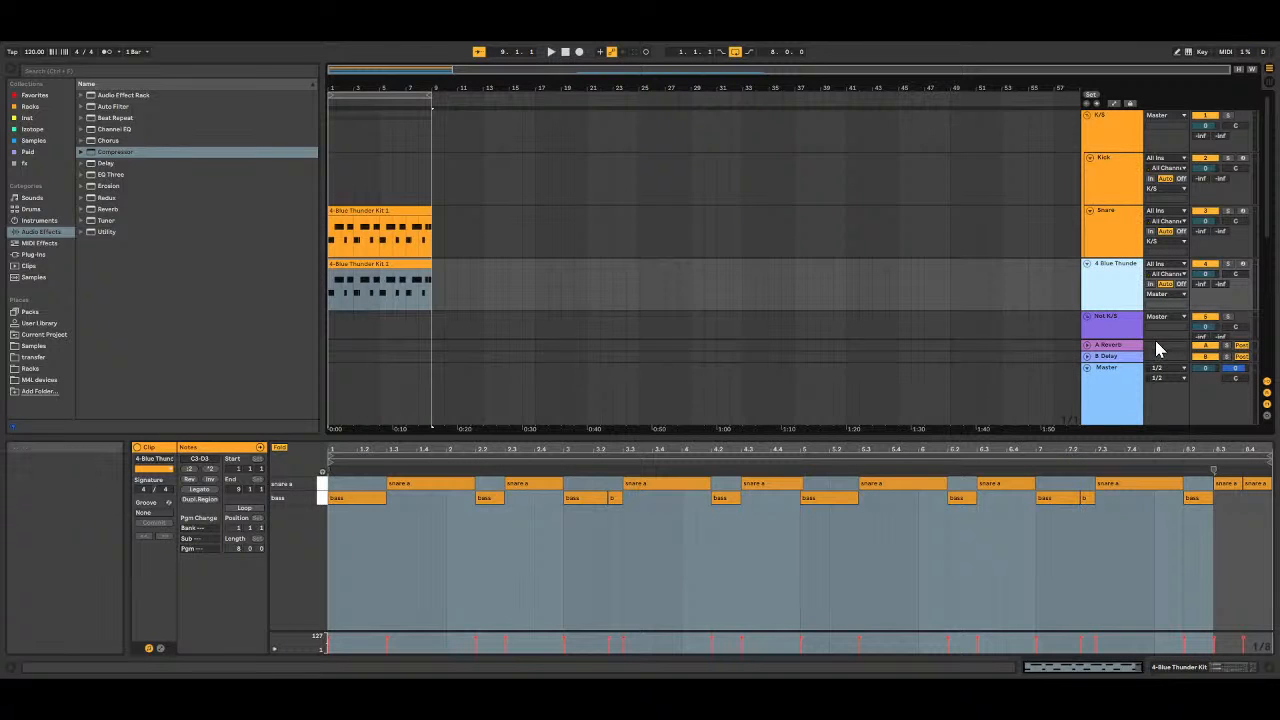
pyautogui.click(1120, 300)
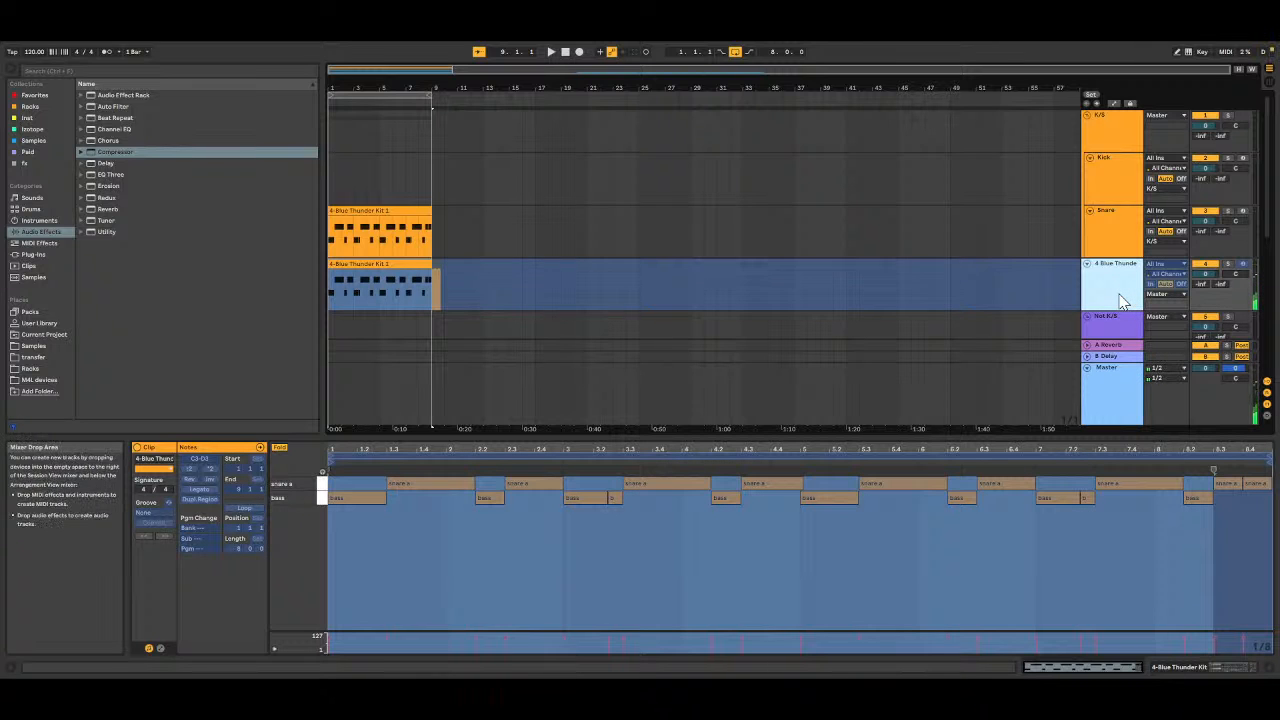
pyautogui.click(1150, 376)
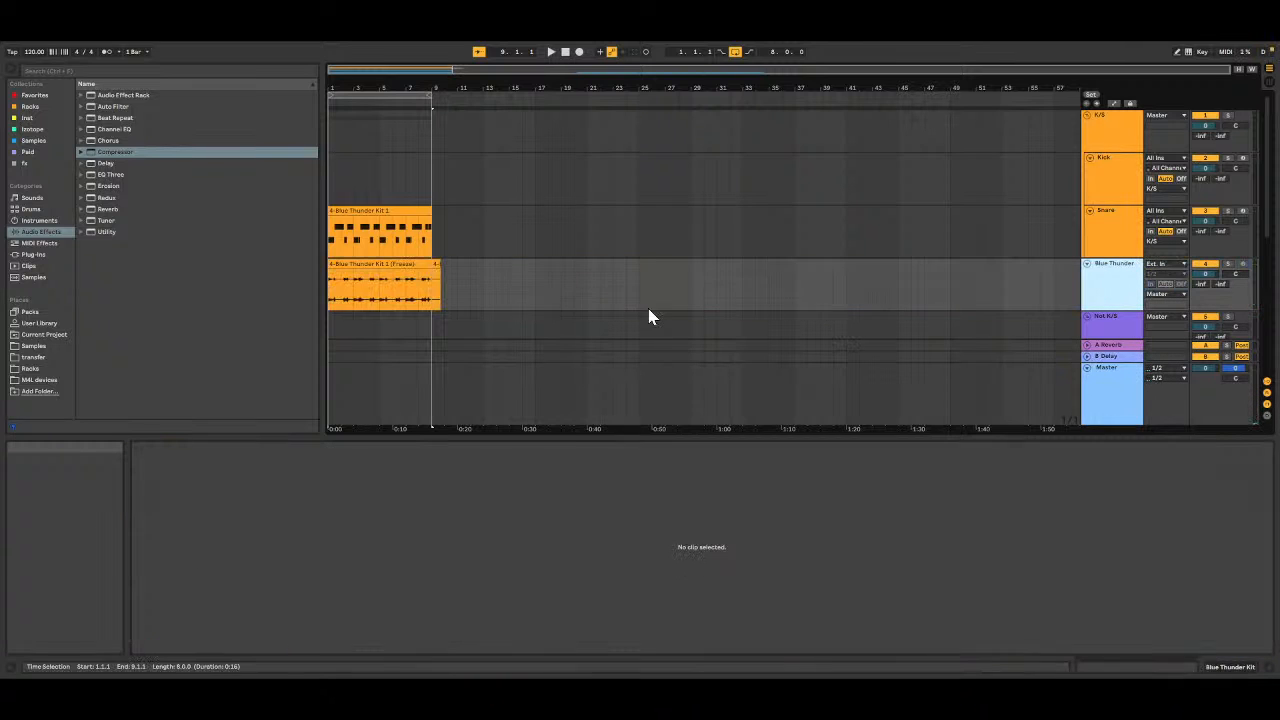
pyautogui.click(415, 266)
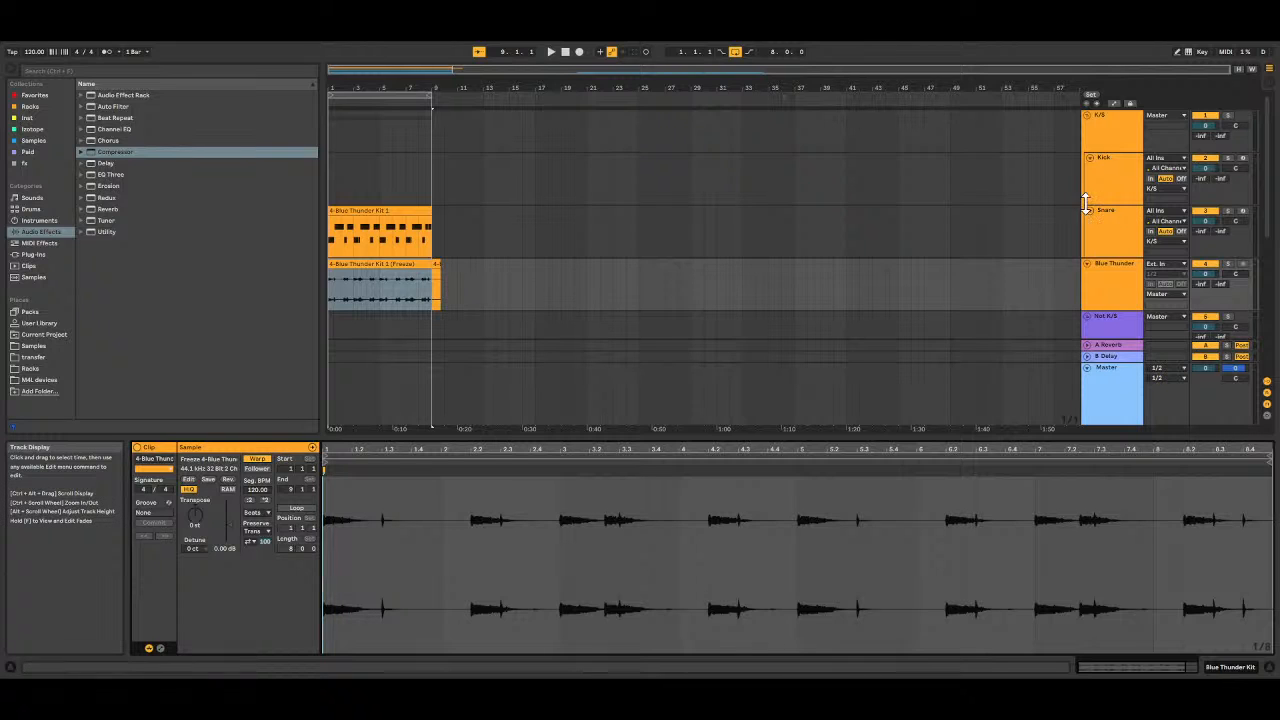
# Step: Load the flattened drum audio onto pad C1 of the Kick track's Drum Rack, and trim the sample to the first kick hit
pyautogui.doubleClick(1116, 191)
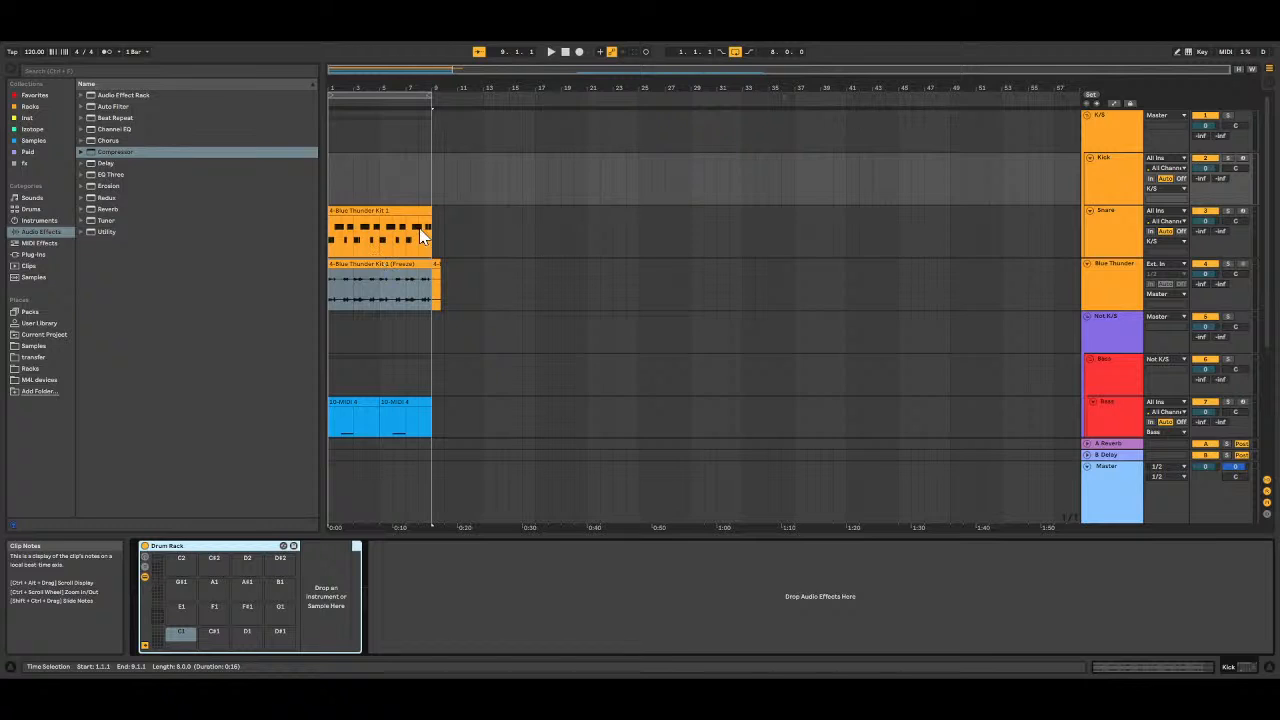
pyautogui.click(367, 264)
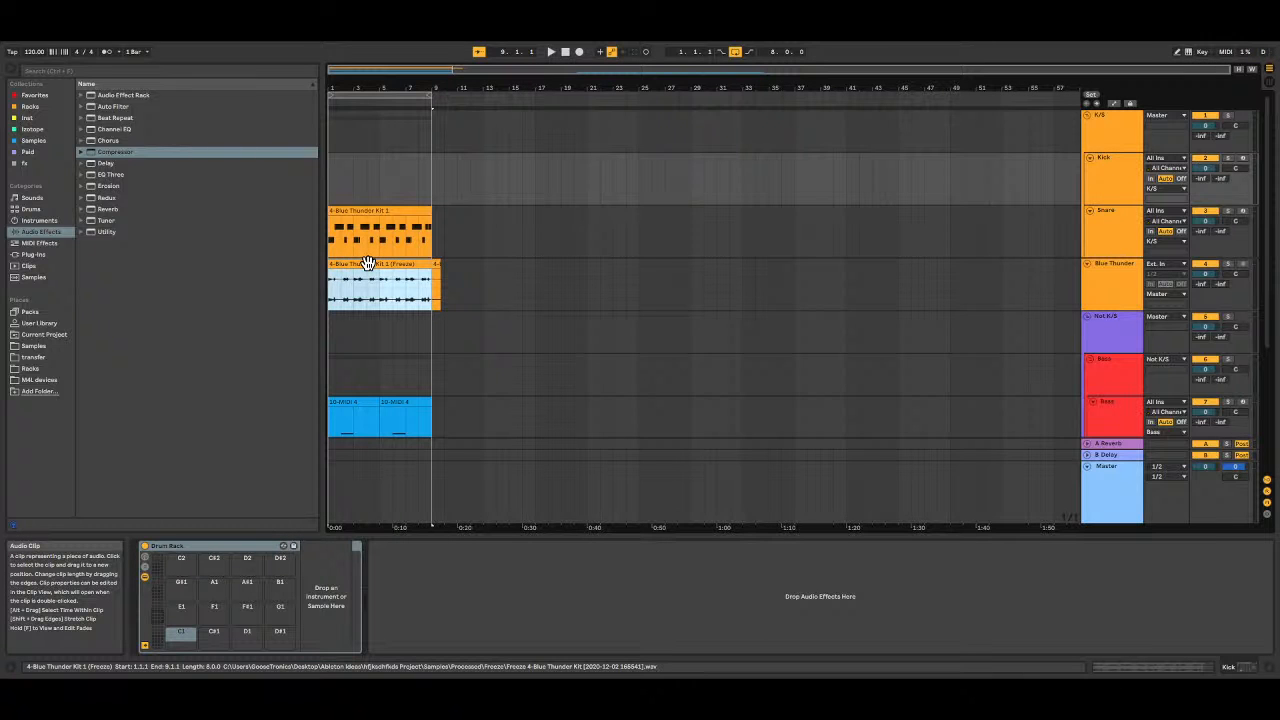
pyautogui.click(181, 631)
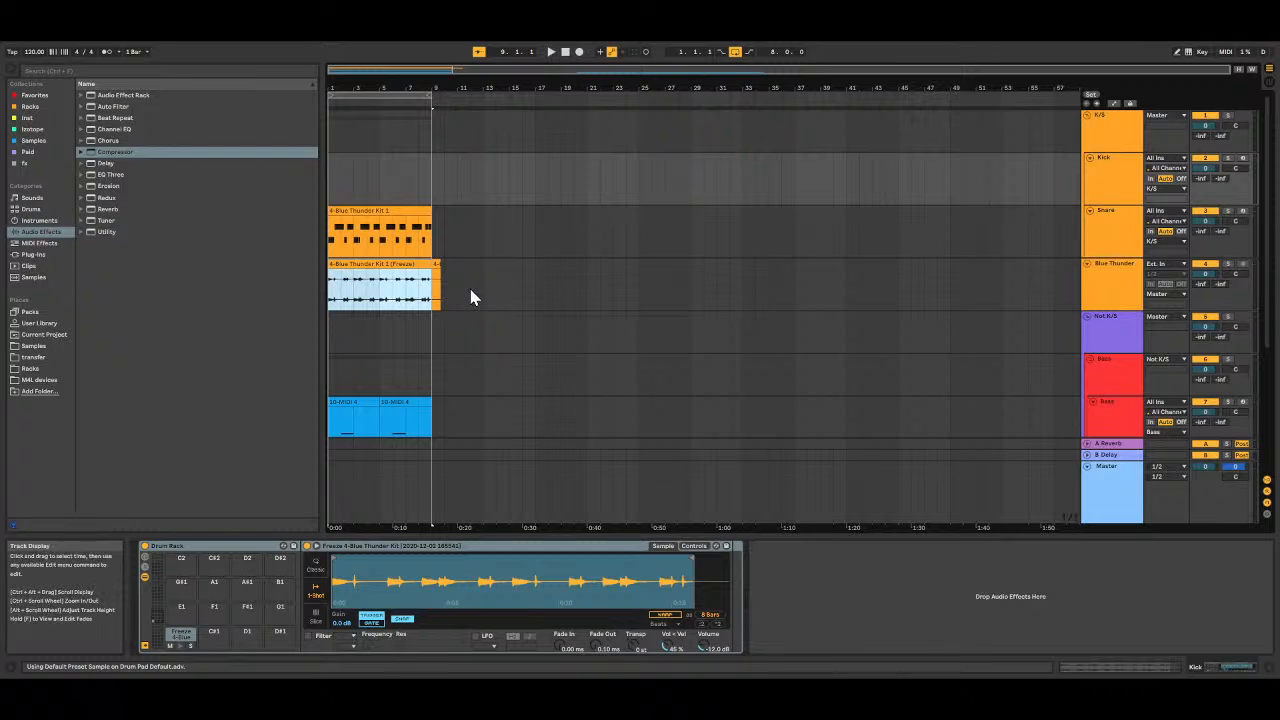
pyautogui.moveTo(692, 558); pyautogui.dragTo(345, 576)
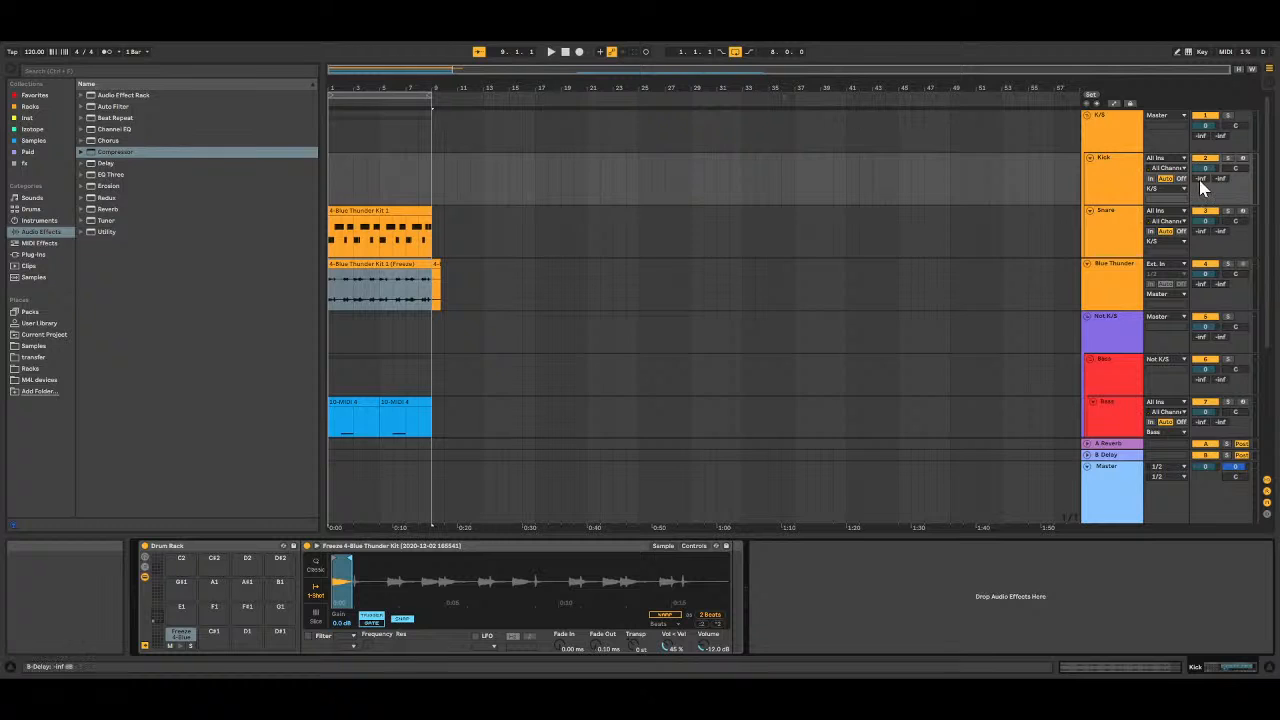
# Step: Load the flattened drum audio onto pad D1 of the Snare track's Drum Rack, and trim the sample's start and end to one snare hit
pyautogui.click(1123, 238)
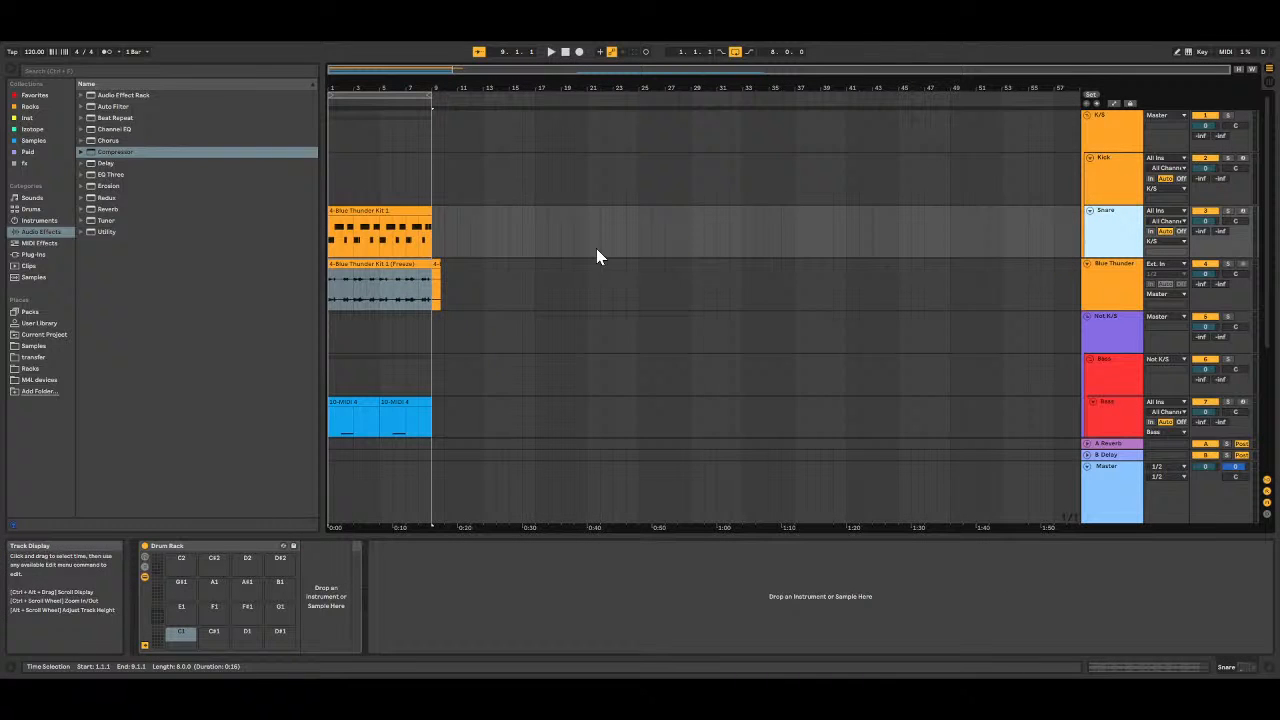
pyautogui.click(363, 266)
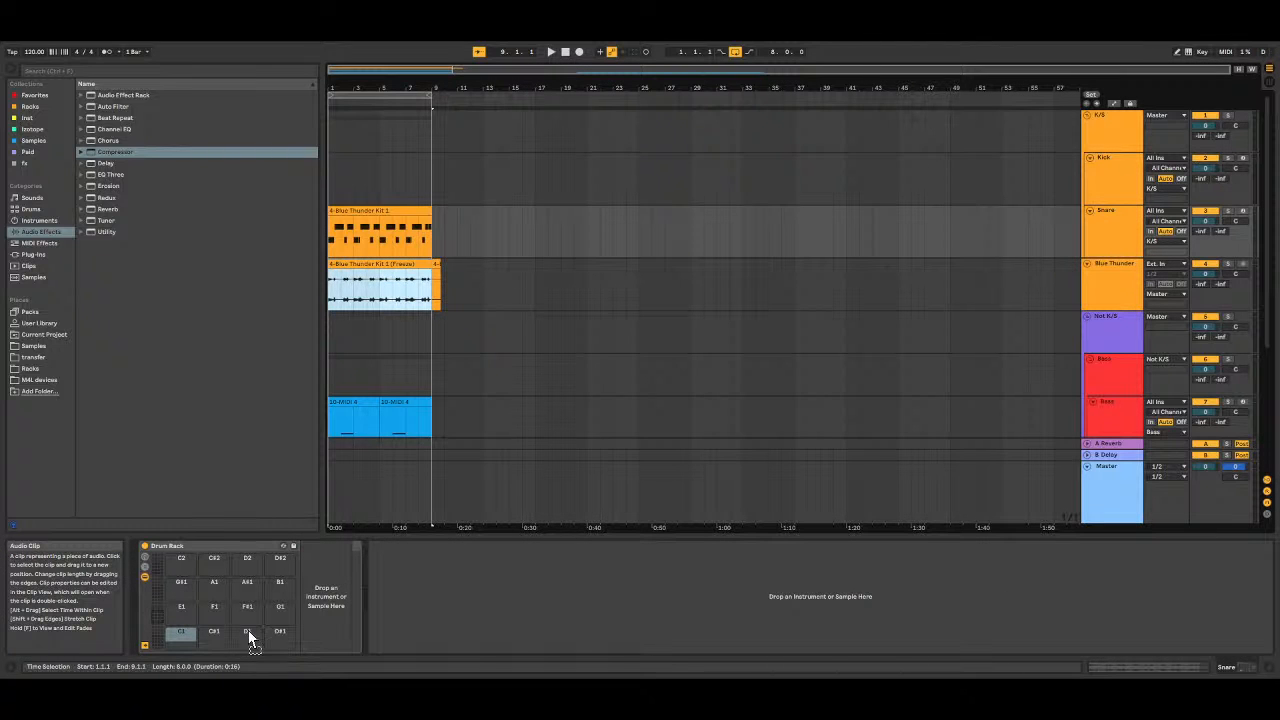
pyautogui.moveTo(250, 638); pyautogui.dragTo(248, 631)
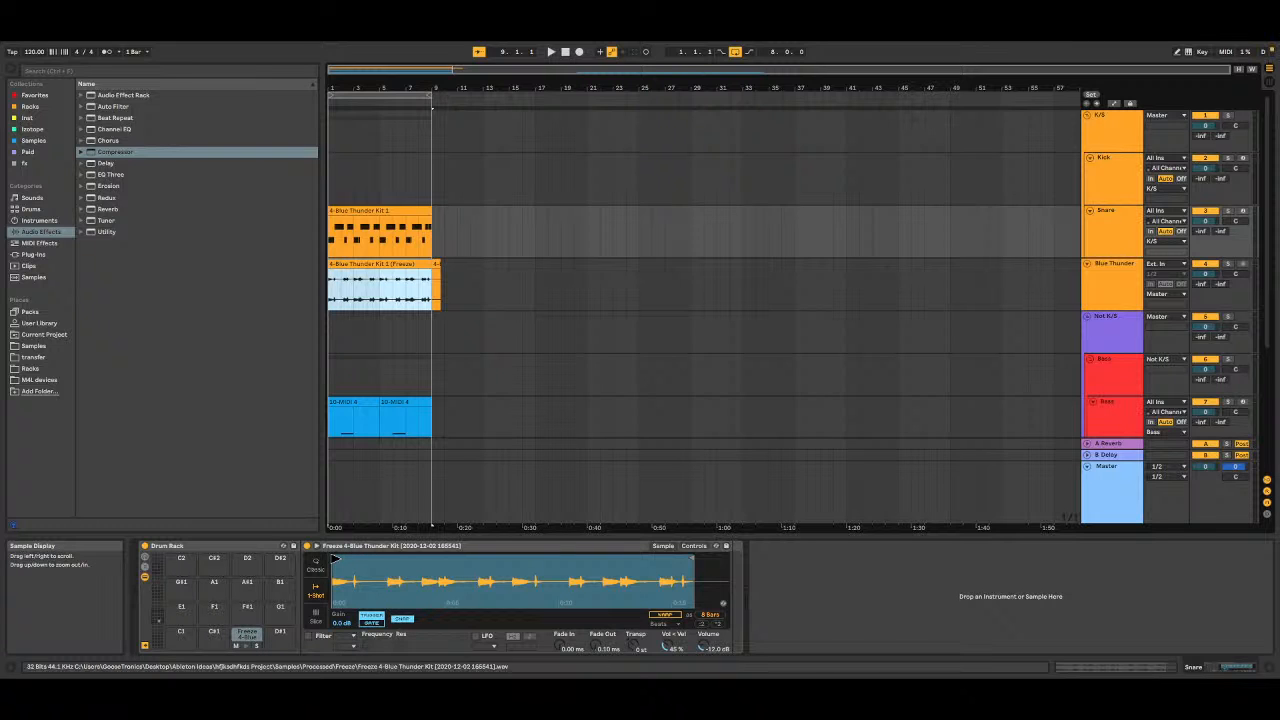
pyautogui.press('space')
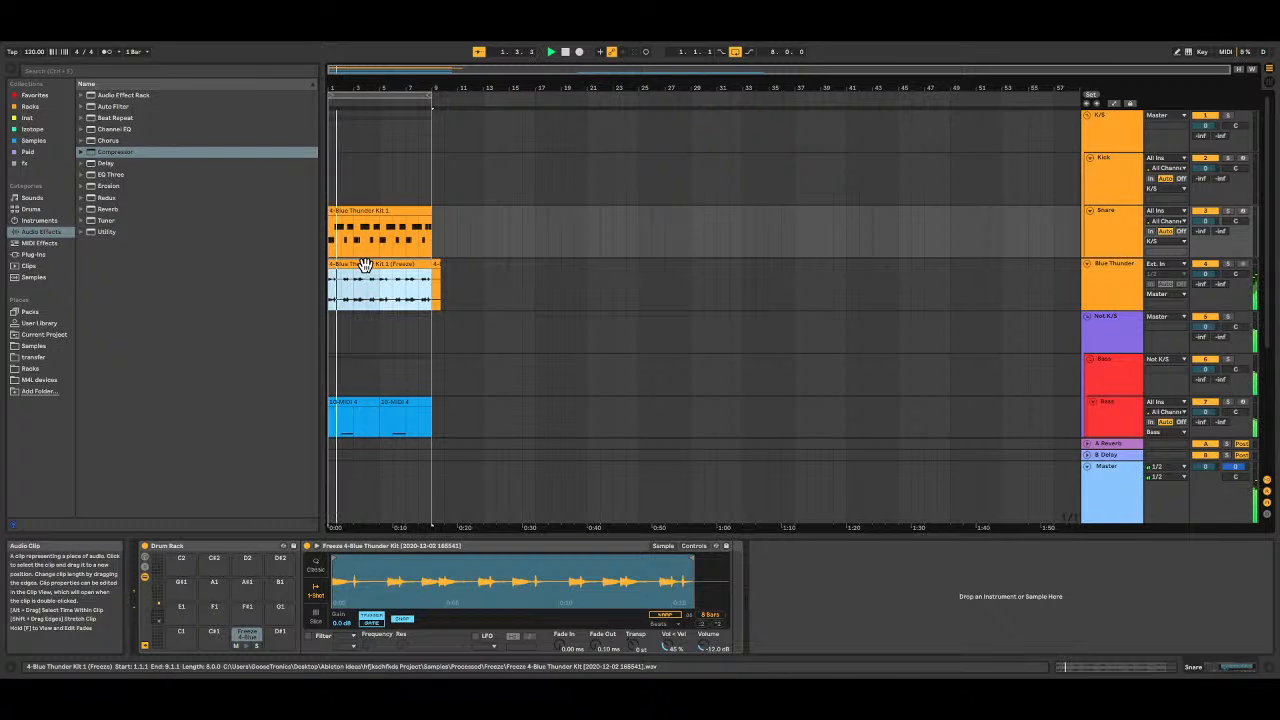
pyautogui.moveTo(336, 558); pyautogui.dragTo(356, 563)
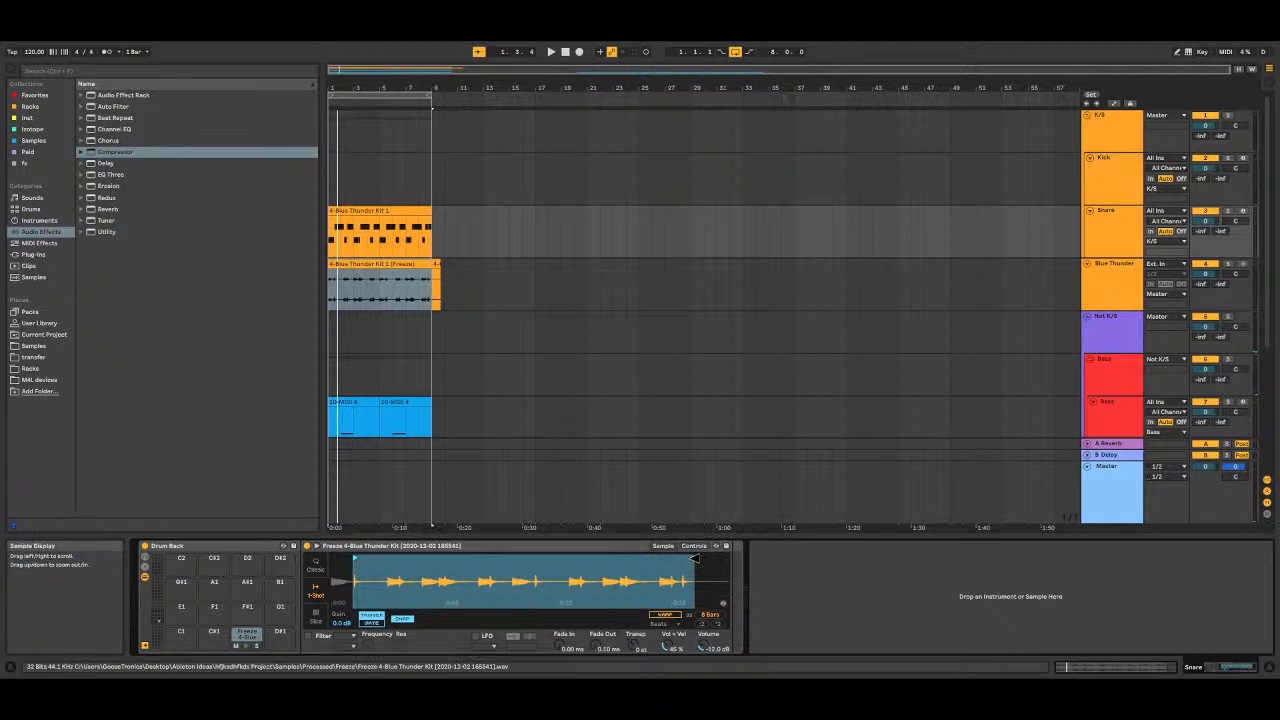
pyautogui.moveTo(692, 559); pyautogui.dragTo(363, 567)
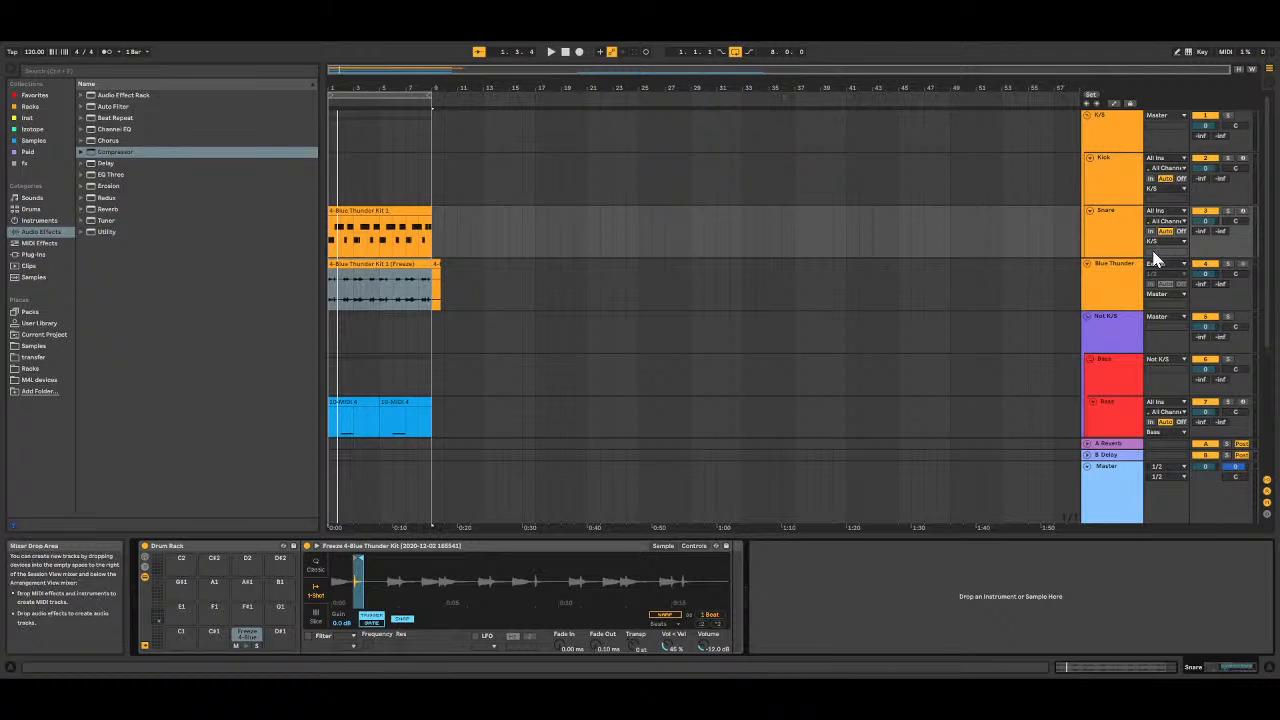
# Step: Copy the Snare track's MIDI clip onto the Kick track at bar 1
pyautogui.click(1127, 291)
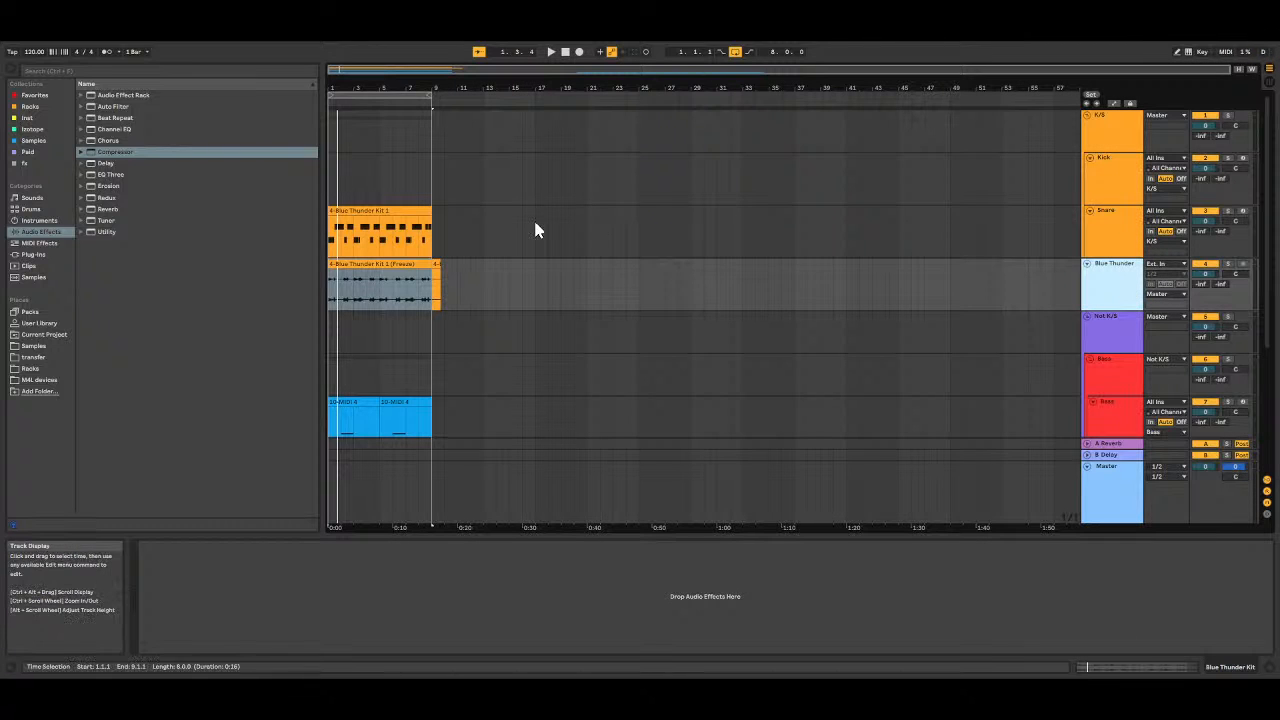
pyautogui.click(385, 210)
pyautogui.moveTo(385, 210); pyautogui.dragTo(384, 160)
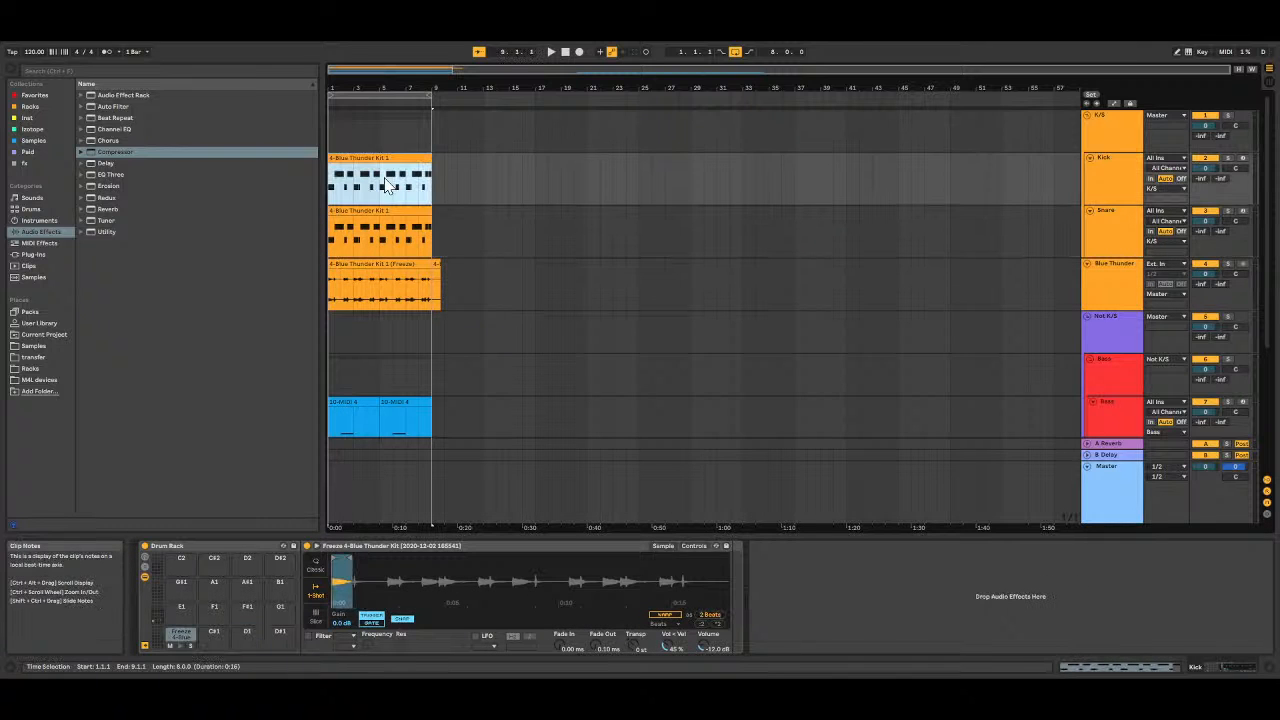
# Step: Transpose the Kick clip's C3 notes down two octaves to C1, and delete all its D3 notes
pyautogui.doubleClick(378, 159)
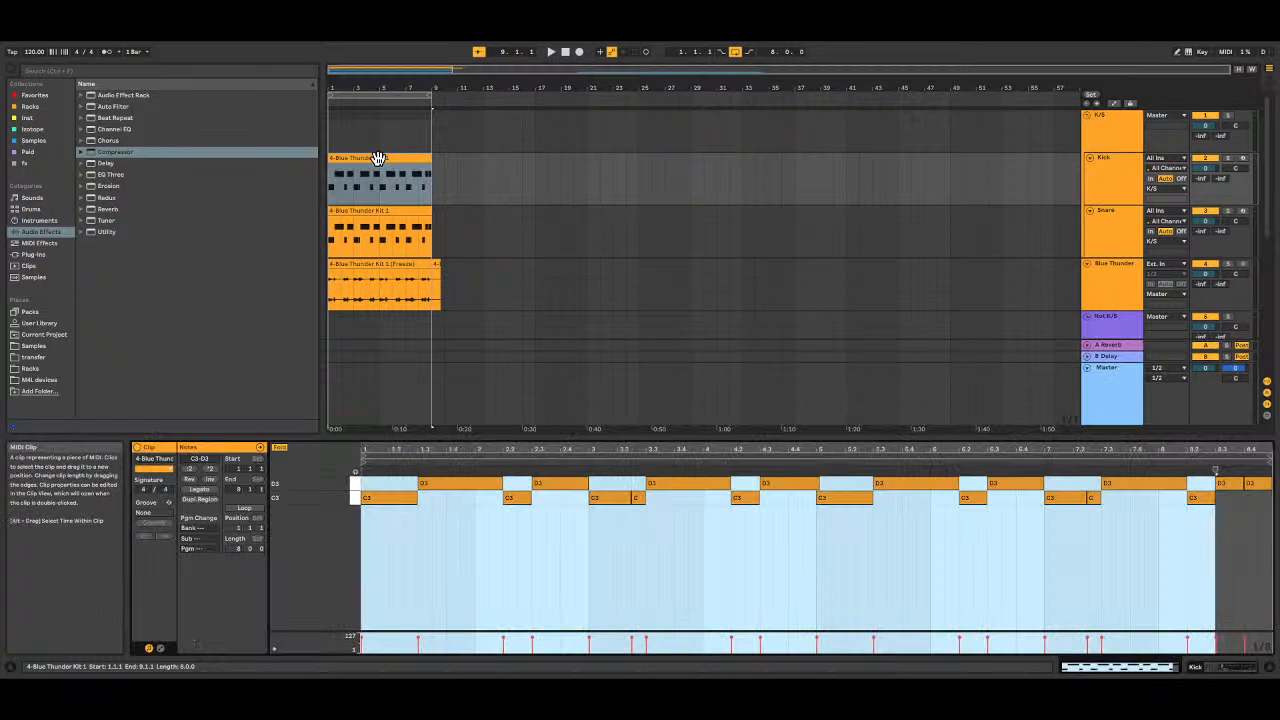
pyautogui.click(281, 448)
pyautogui.click(355, 498)
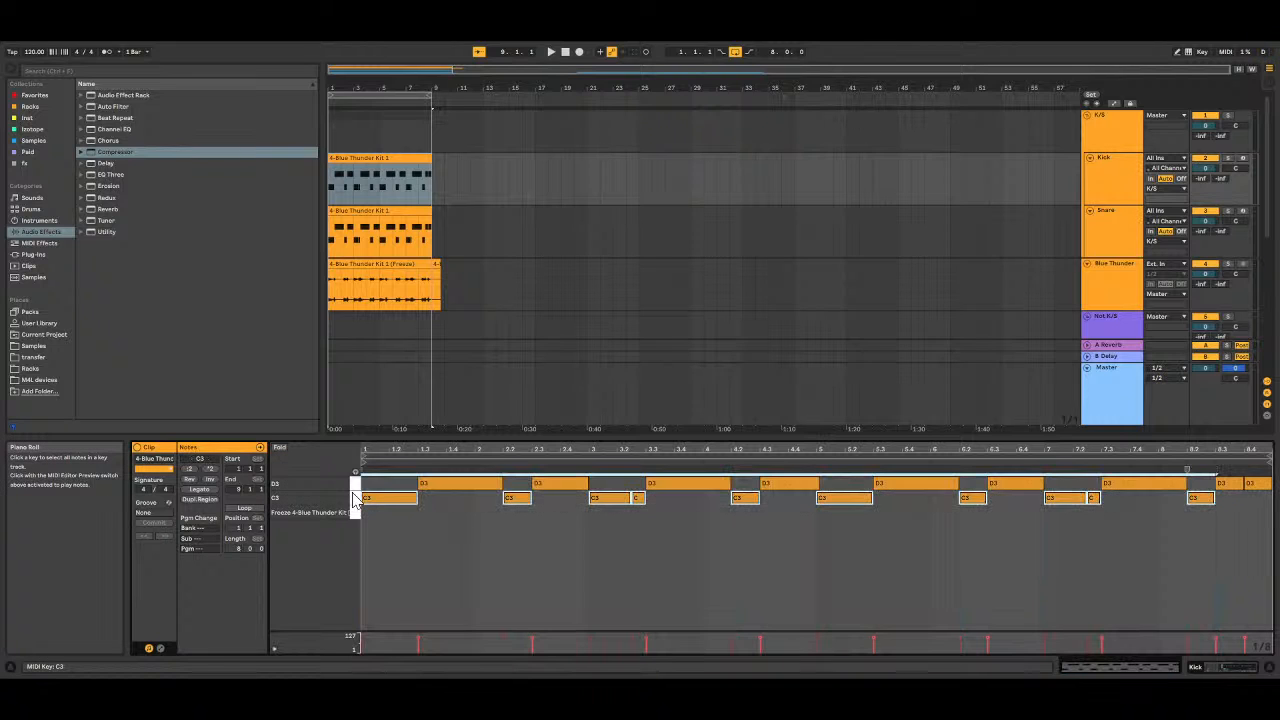
pyautogui.hotkey('shift', 'Down')
pyautogui.hotkey('shift', 'Down')
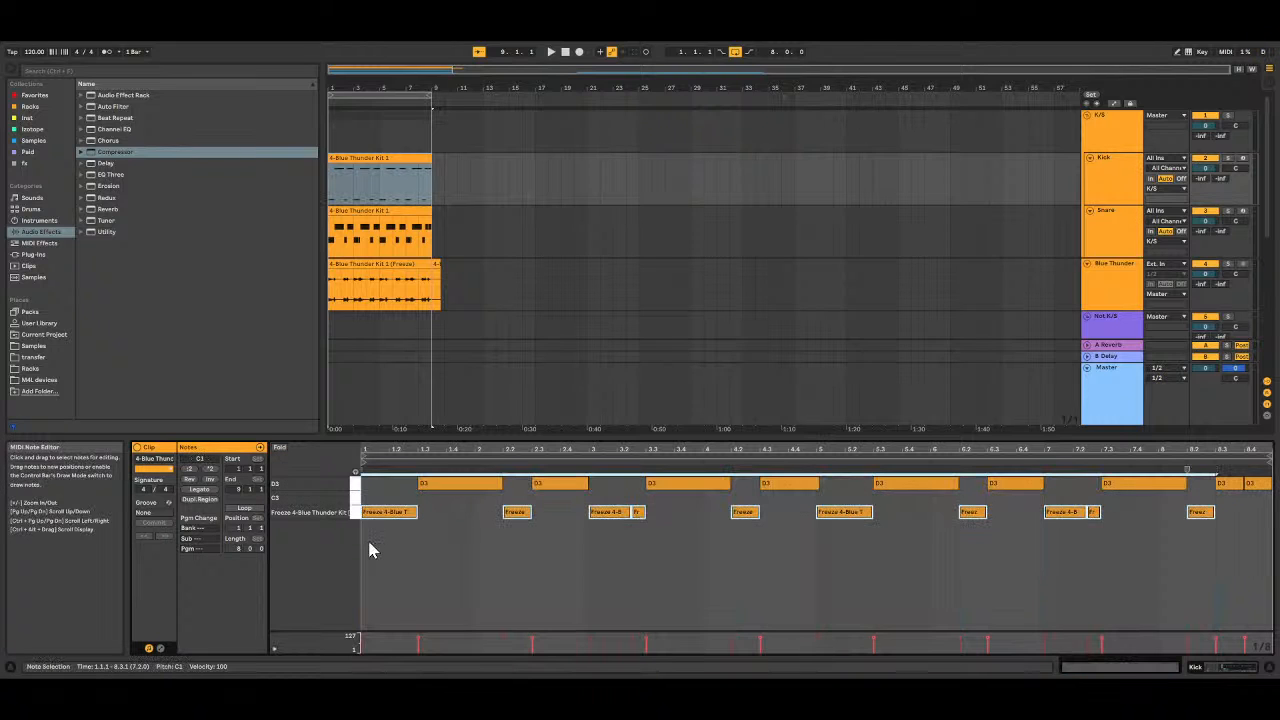
pyautogui.click(355, 485)
pyautogui.press('Delete')
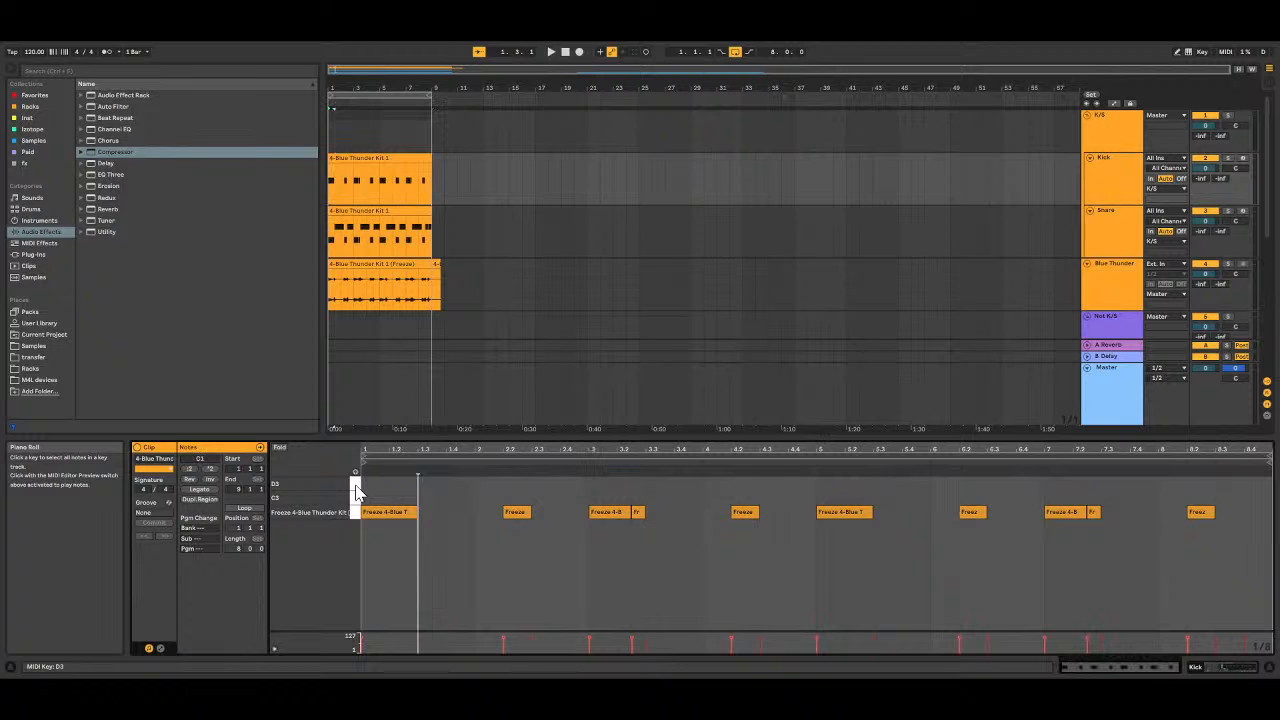
# Step: Delete the Snare clip's C3 notes, and transpose its D3 notes down two octaves to D1
pyautogui.moveTo(405, 573); pyautogui.dragTo(1269, 497)
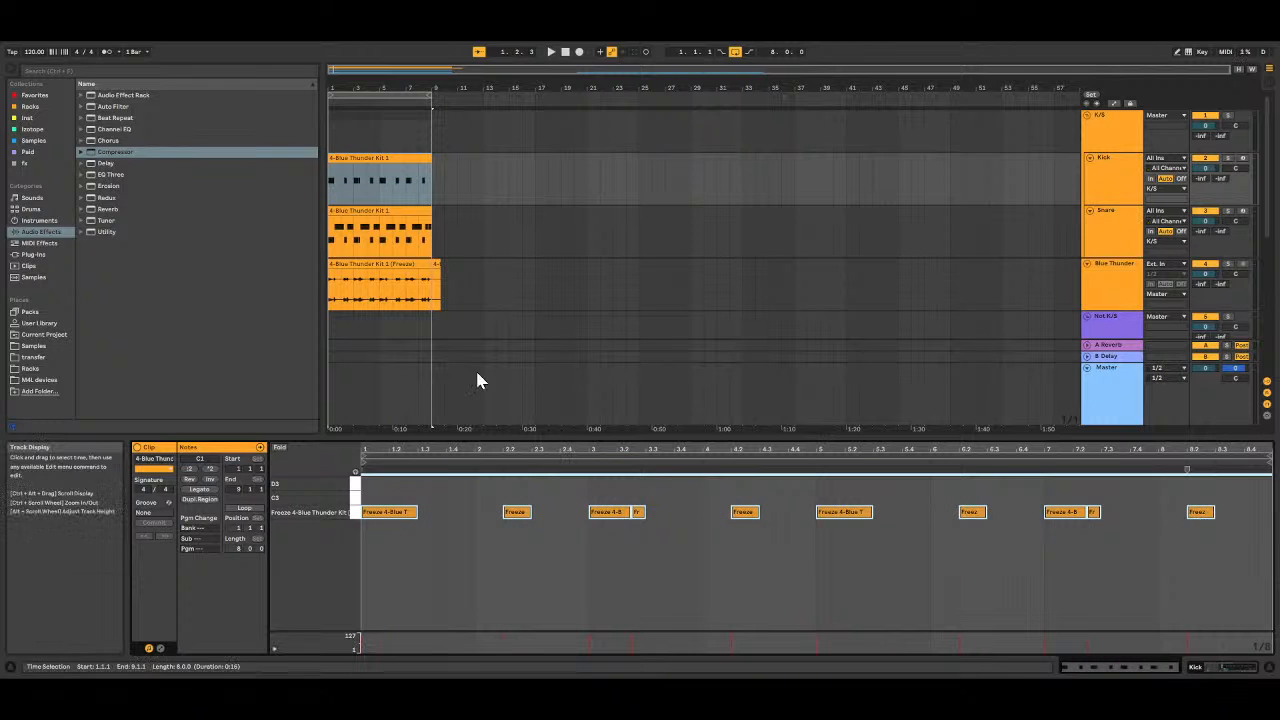
pyautogui.click(415, 238)
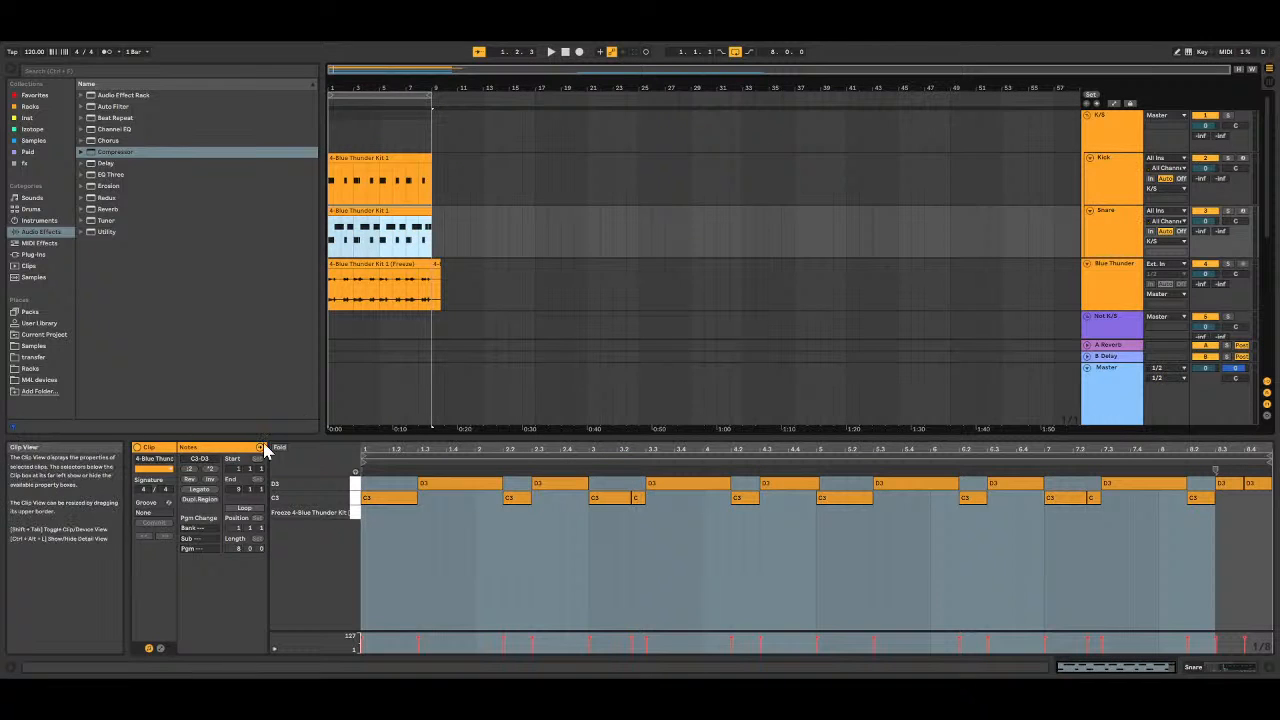
pyautogui.click(357, 499)
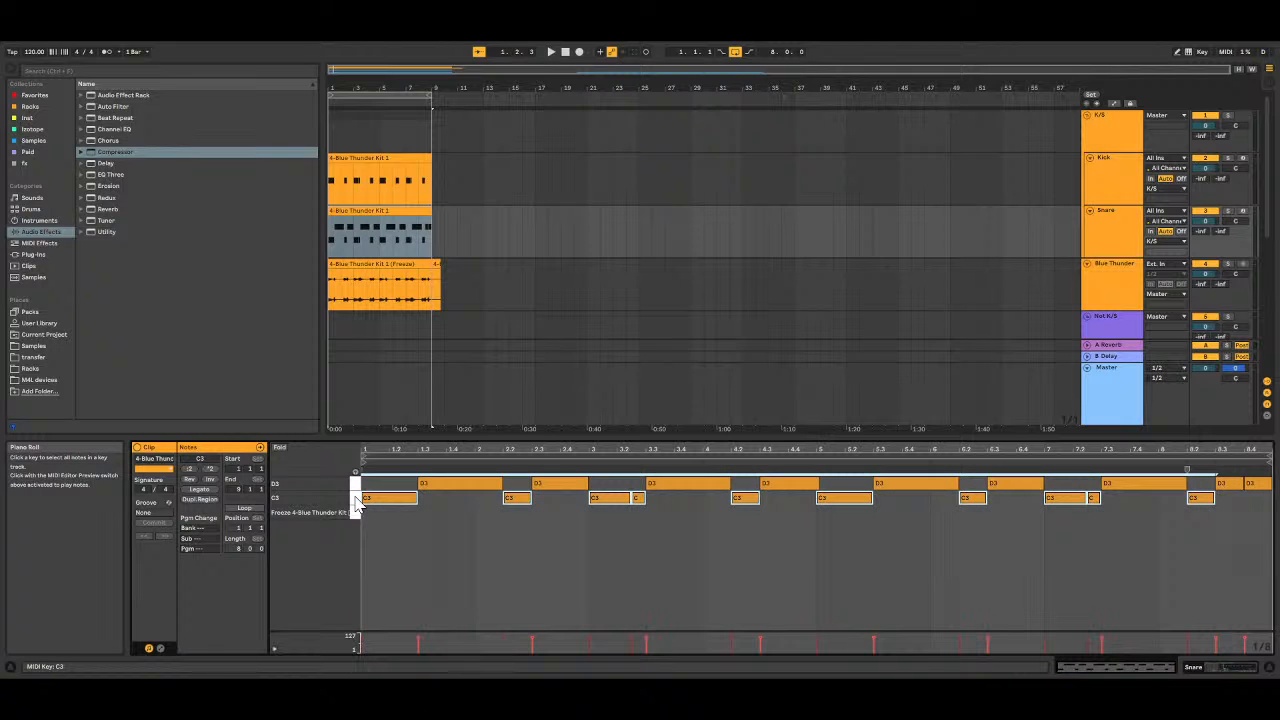
pyautogui.press('Delete')
pyautogui.click(354, 486)
pyautogui.press('Down')
pyautogui.press('Down')
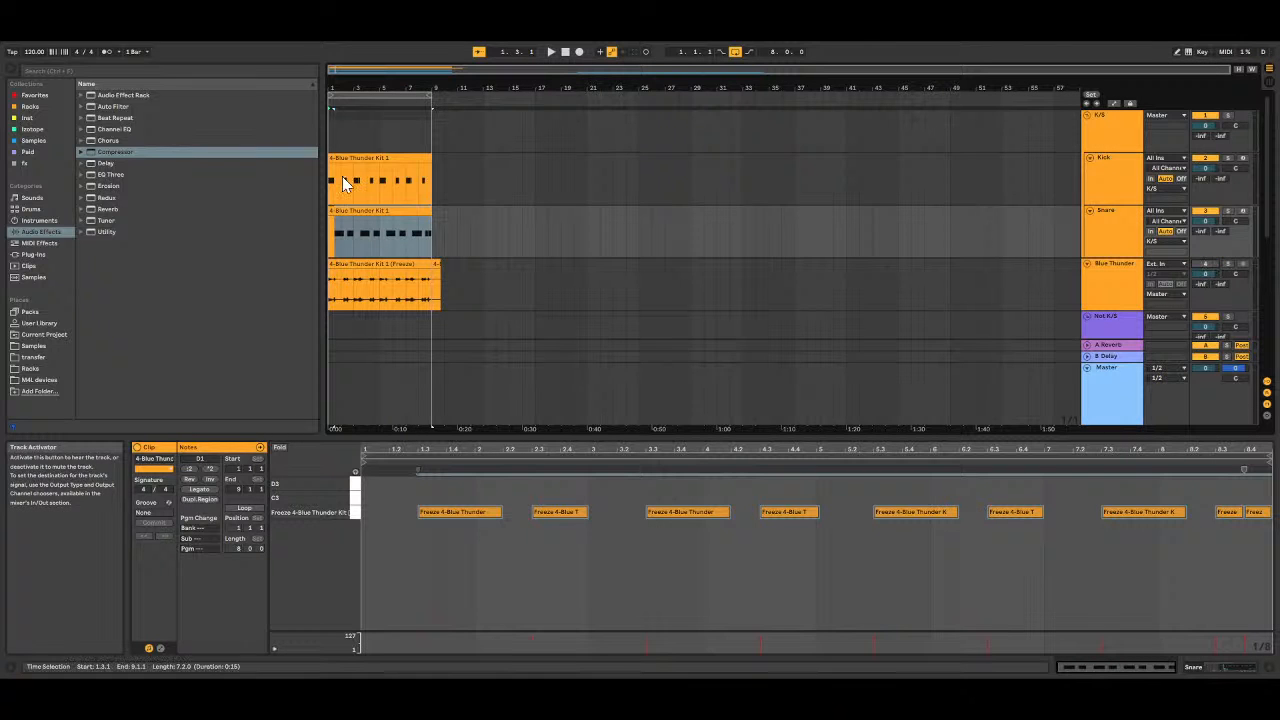
# Step: Audition the separated kick and snare clips, and delete the flattened Blue Thunder track
pyautogui.click(372, 210)
pyautogui.press('space')
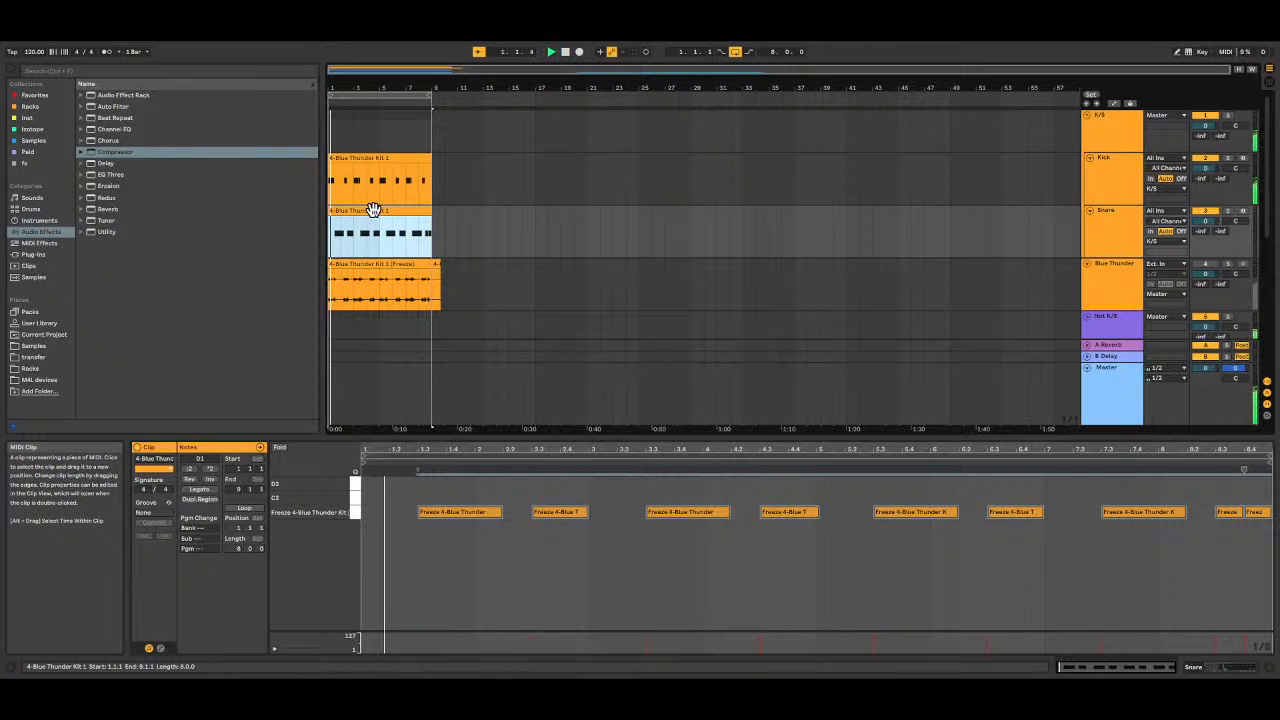
pyautogui.click(386, 282)
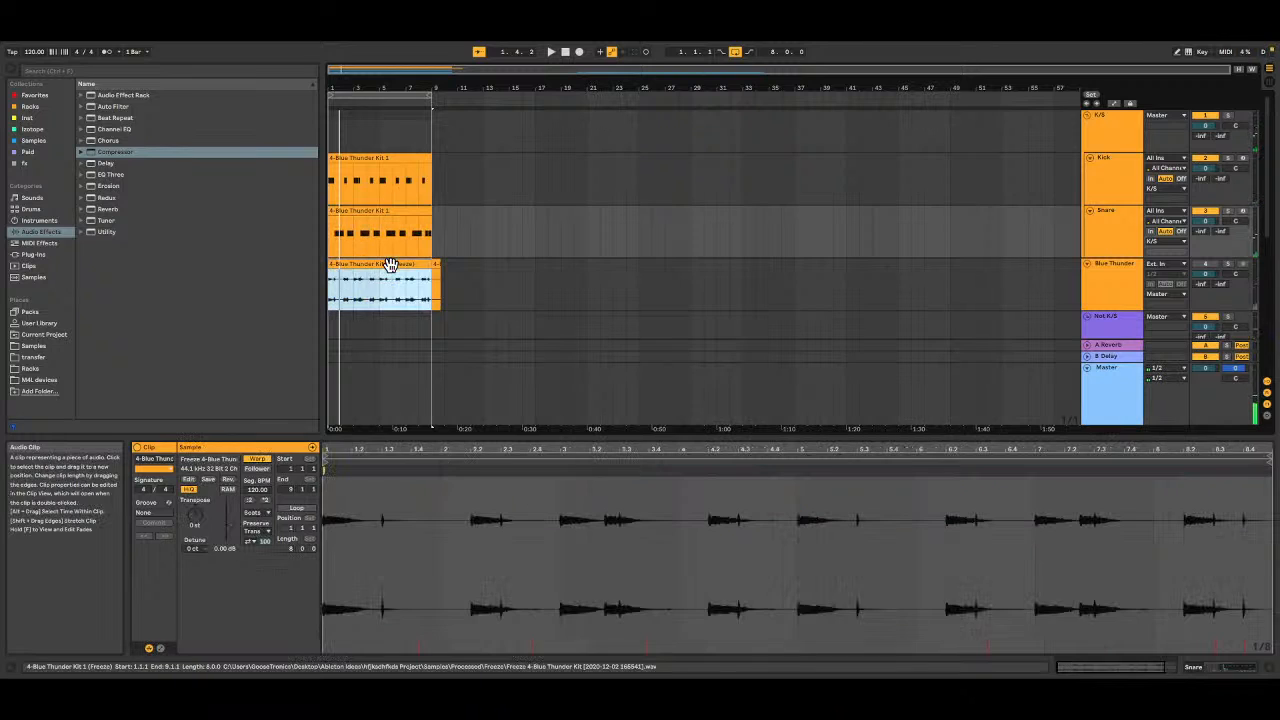
pyautogui.click(1100, 296)
pyautogui.press('Delete')
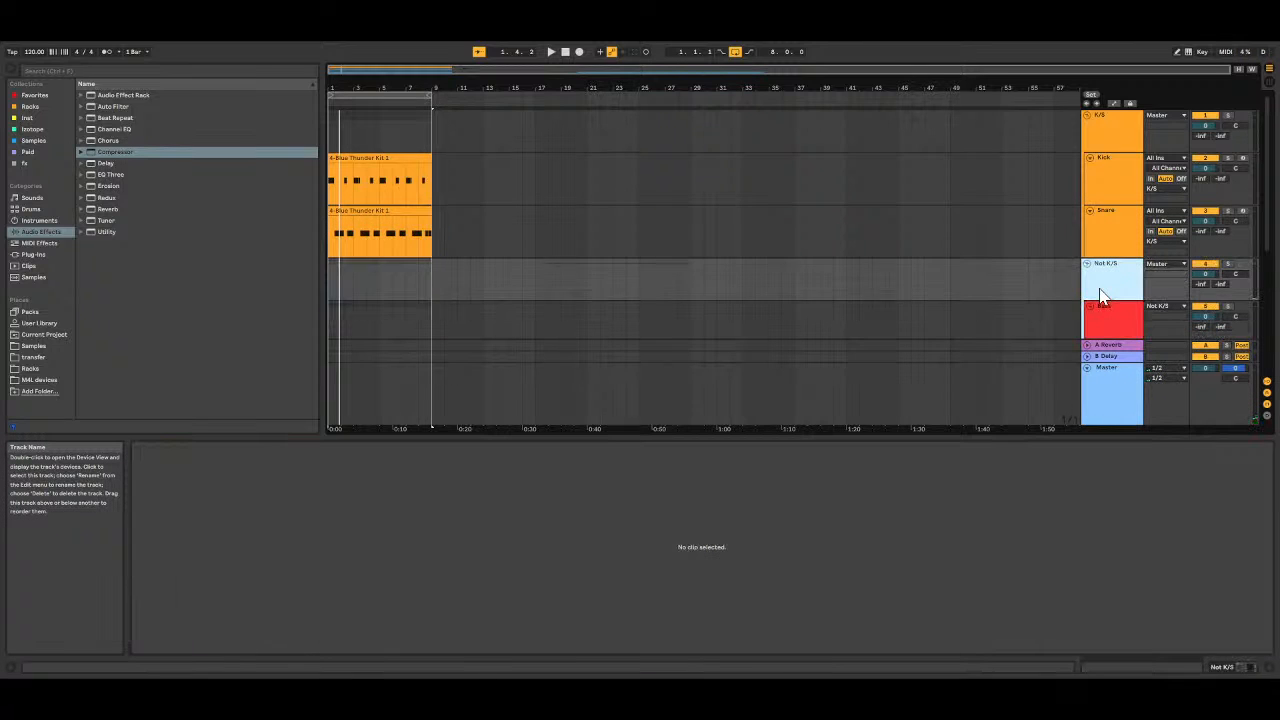
# Step: Look over the track groups from K/S down to Melody, including the Kick and Snare tracks' Drum Racks
pyautogui.scroll(-5, 1100, 296)
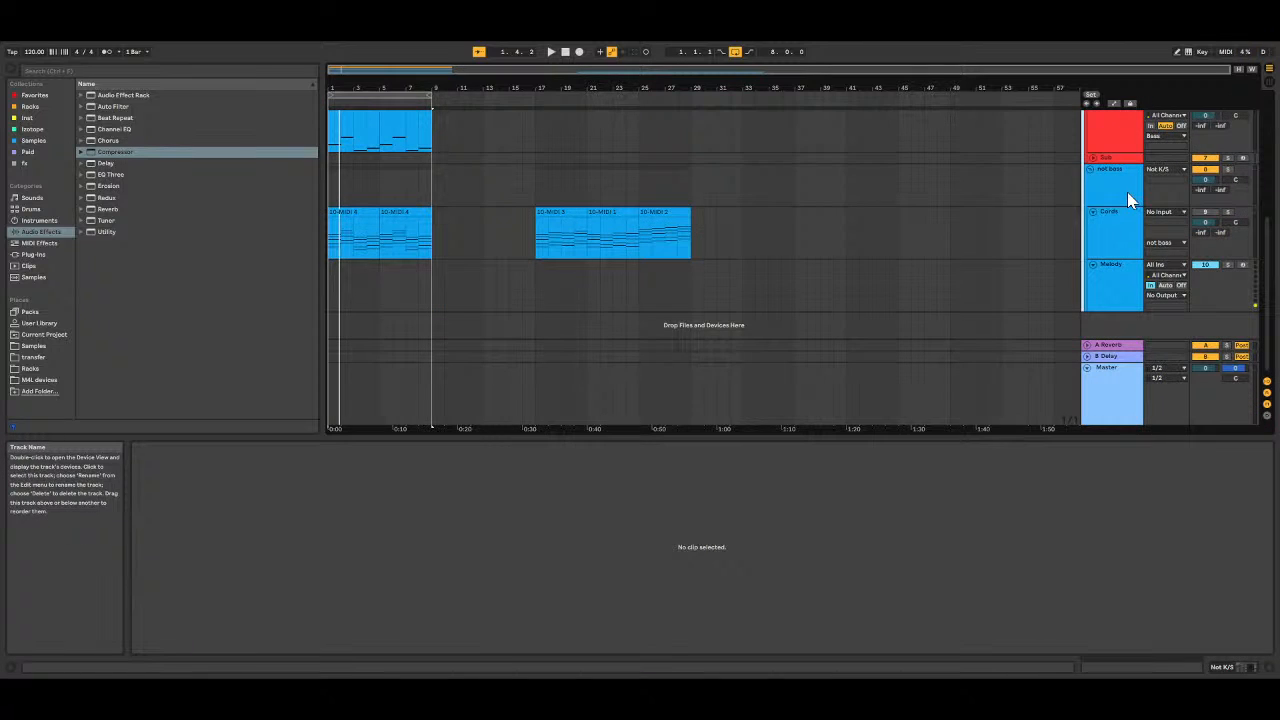
pyautogui.scroll(5, 1127, 192)
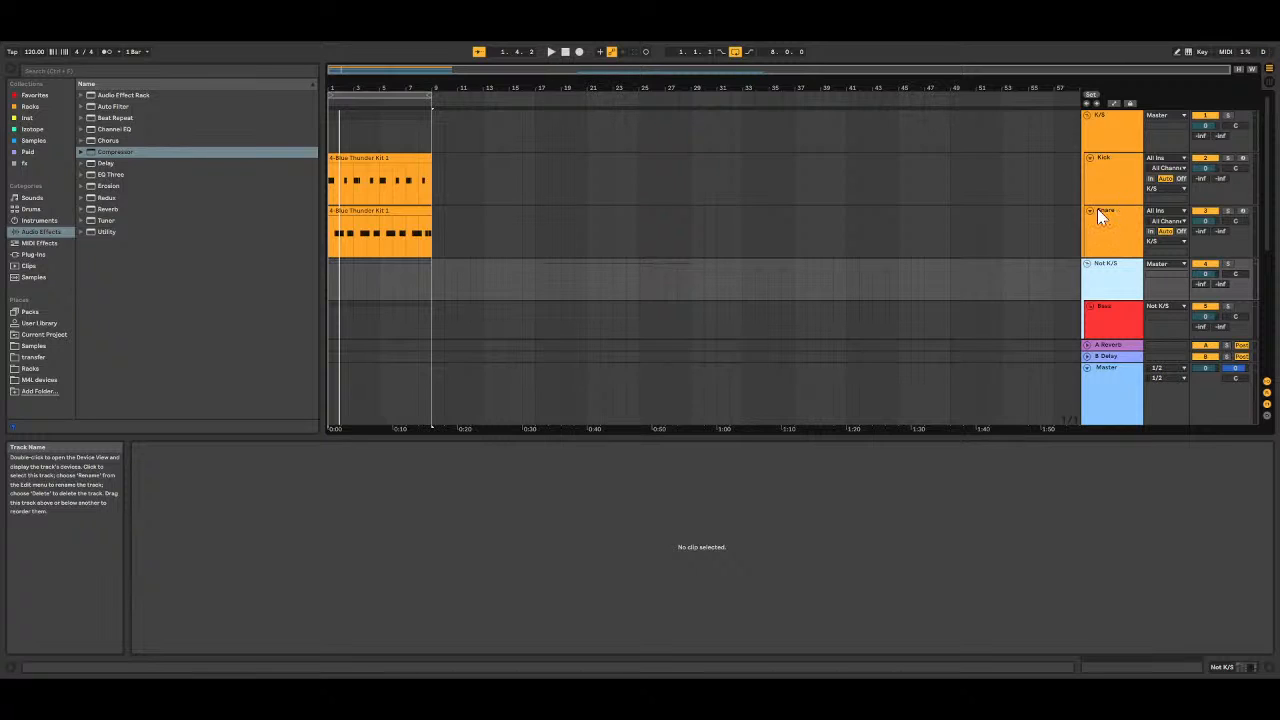
pyautogui.scroll(-2, 1076, 148)
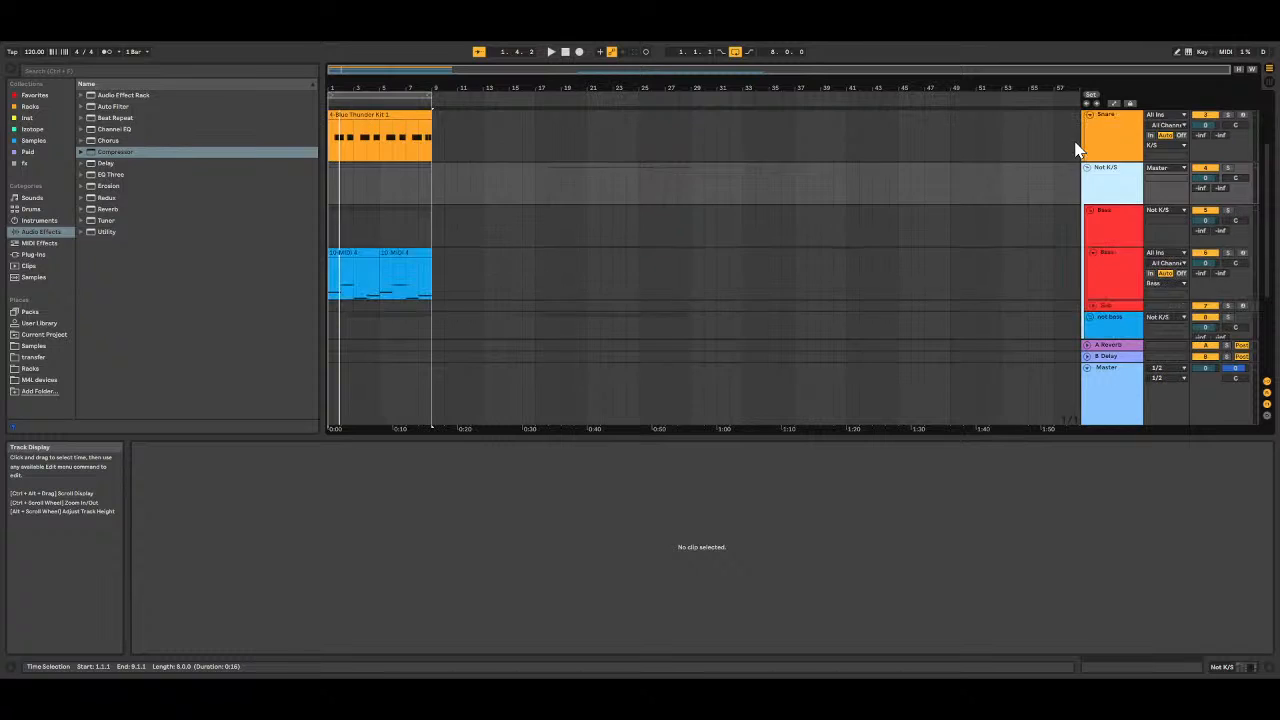
pyautogui.scroll(-3, 1076, 148)
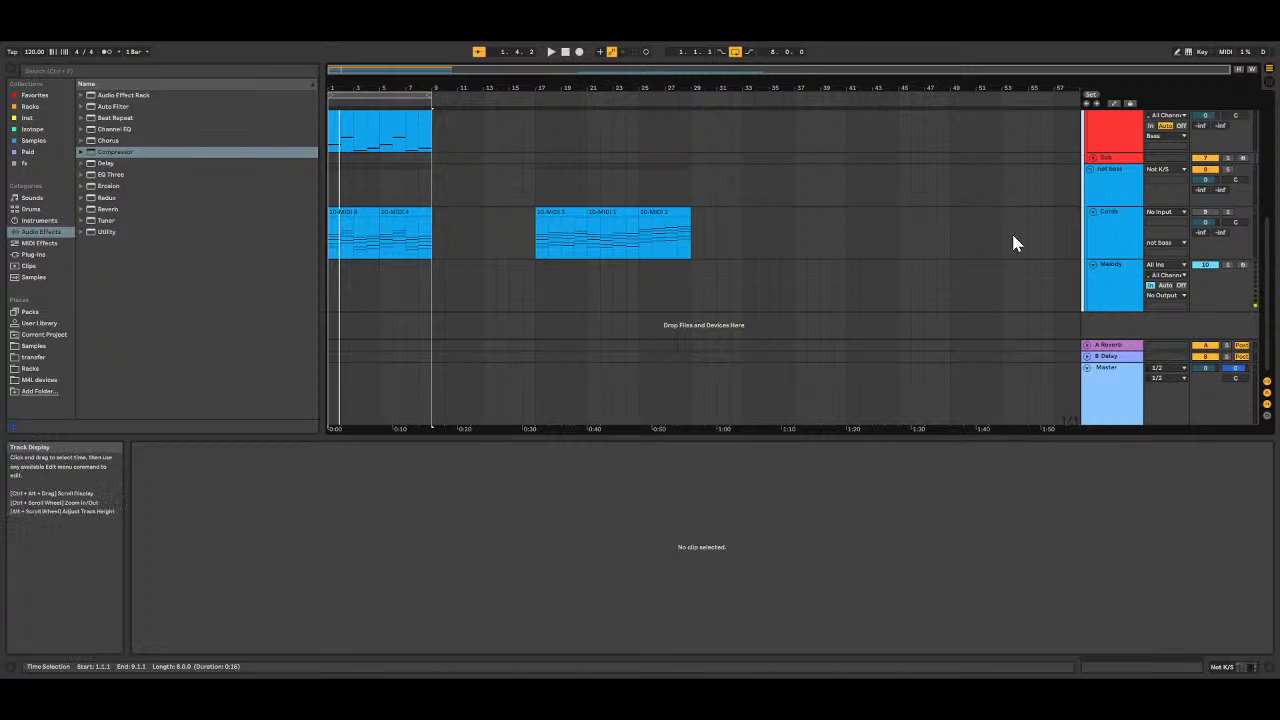
pyautogui.scroll(5, 1013, 243)
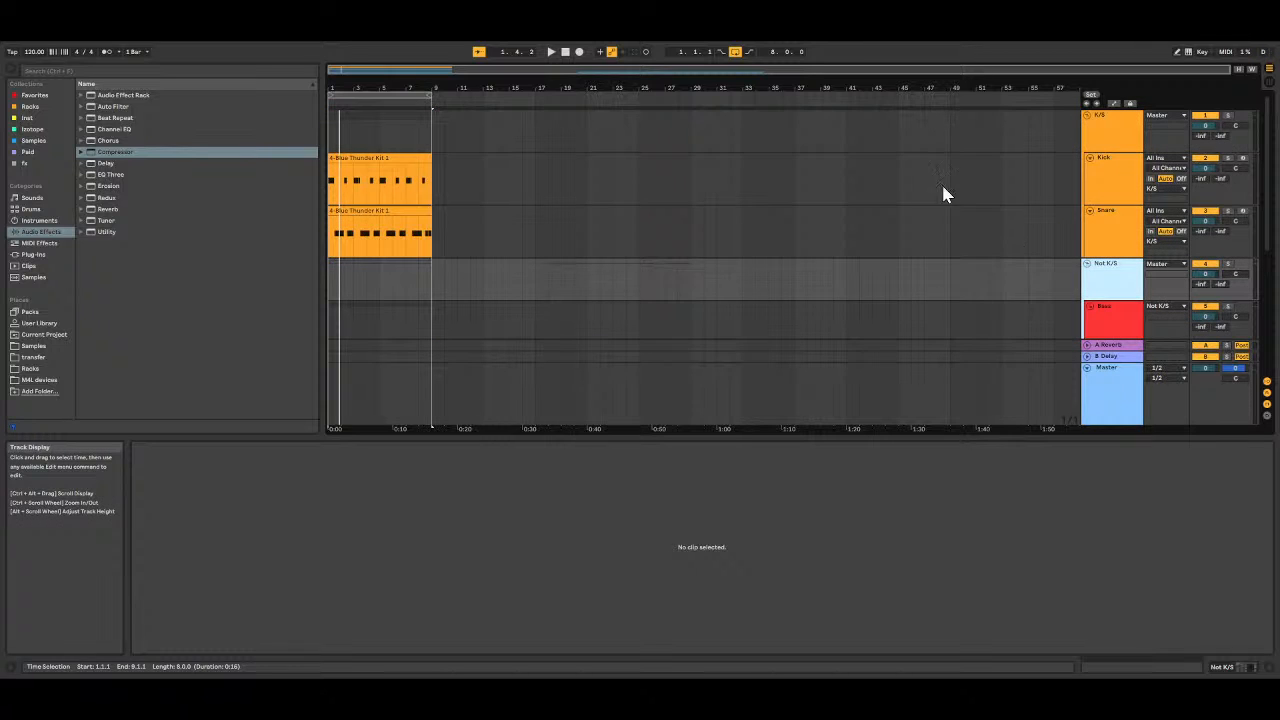
pyautogui.click(1103, 167)
pyautogui.click(1108, 228)
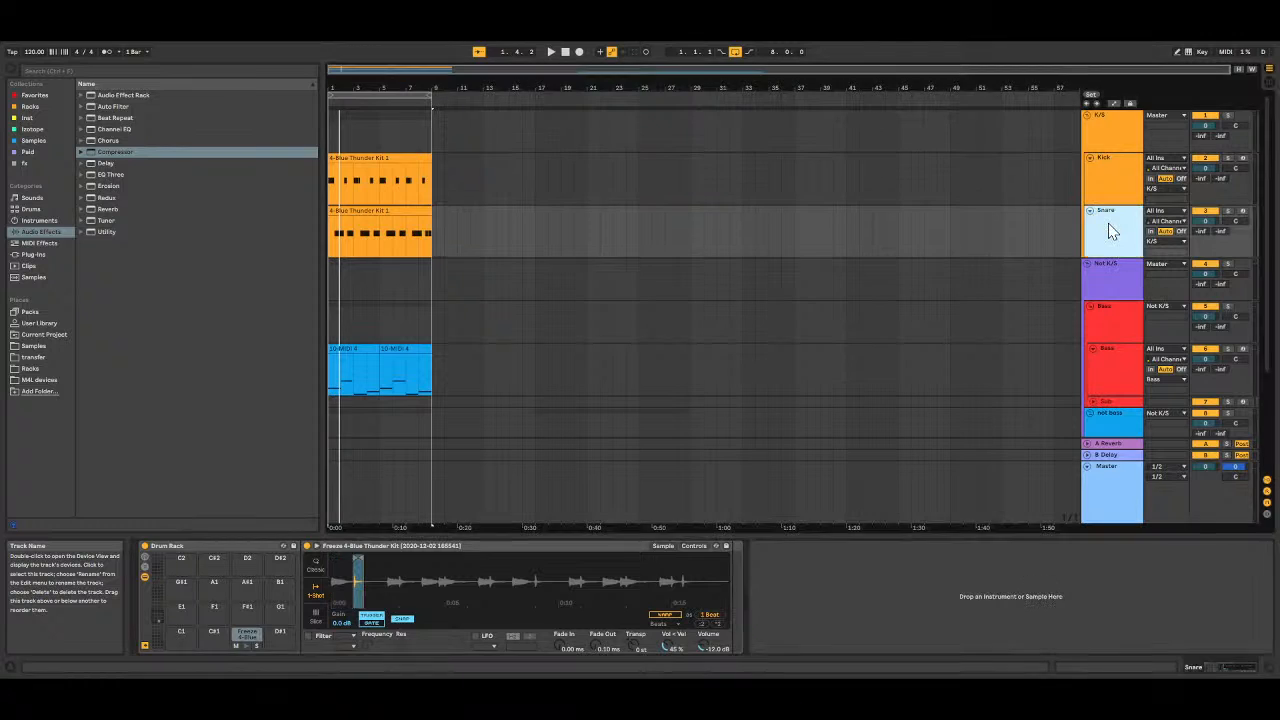
pyautogui.click(1095, 169)
pyautogui.click(1098, 243)
pyautogui.scroll(-2, 1098, 248)
pyautogui.scroll(-2, 1085, 250)
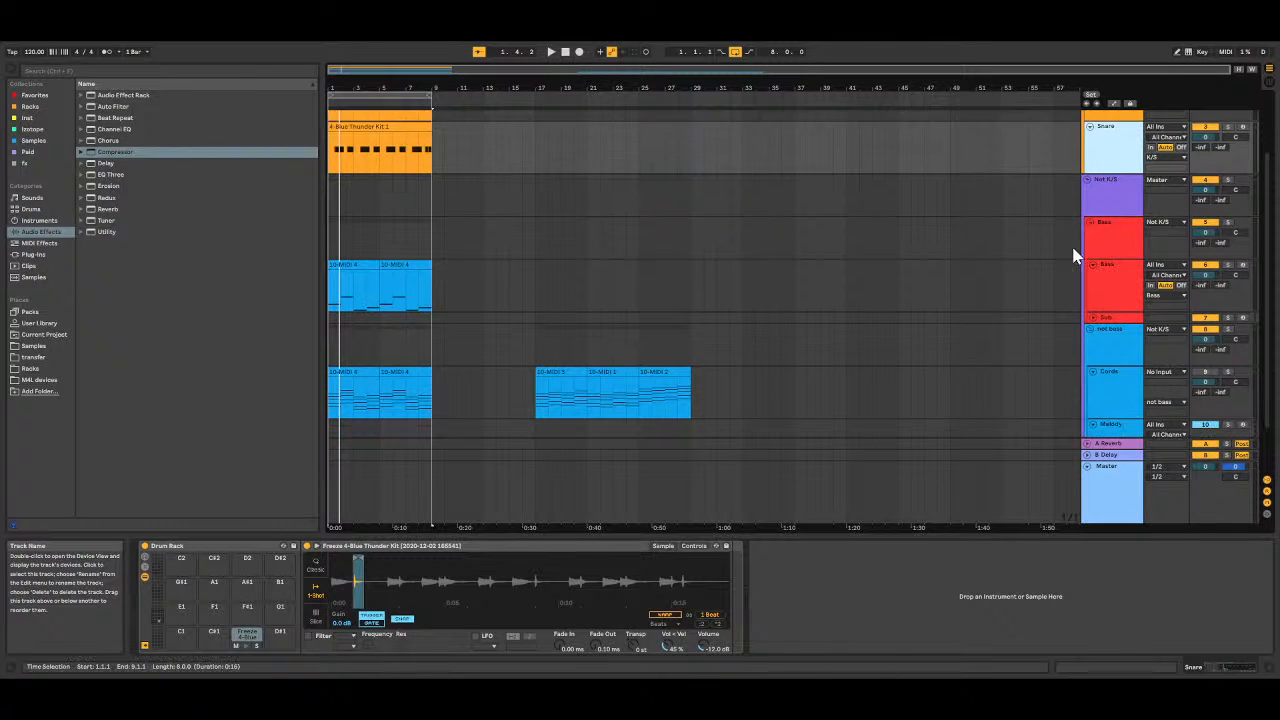
pyautogui.scroll(4, 1076, 255)
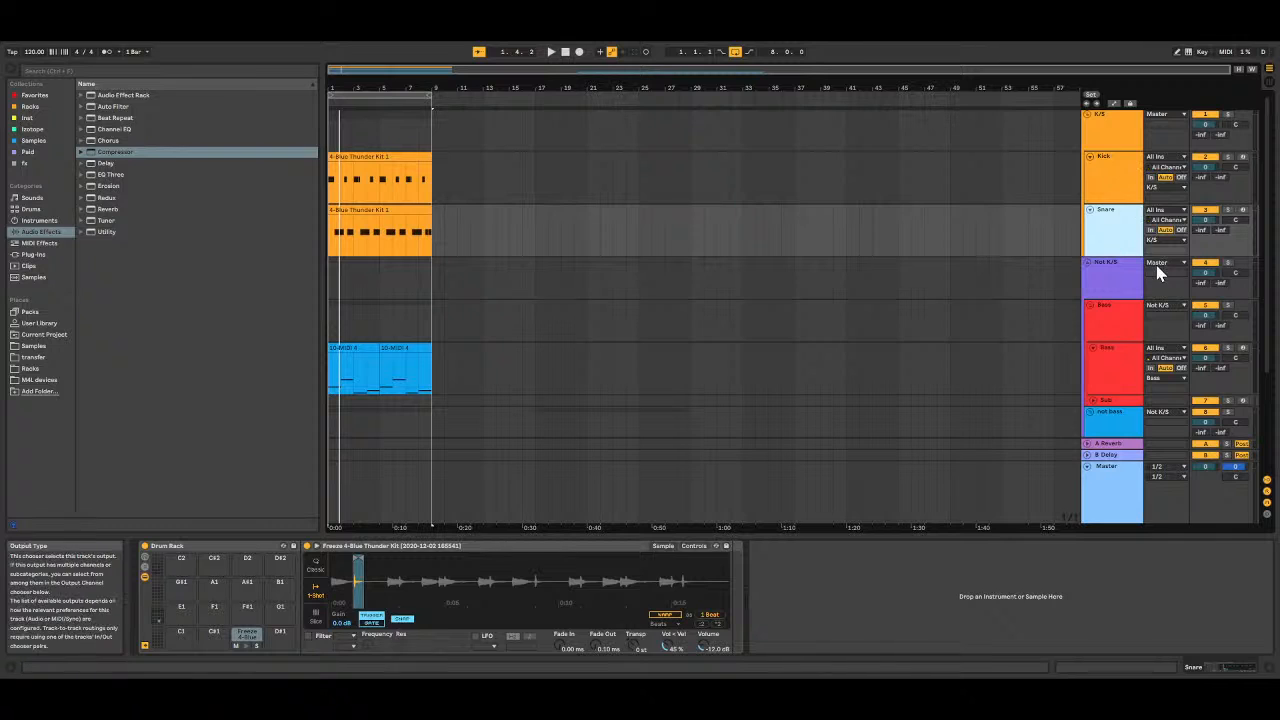
# Step: Set the sidechain source of the Not K/S group's Compressor to K/S, Post FX, and start playback
pyautogui.click(1119, 271)
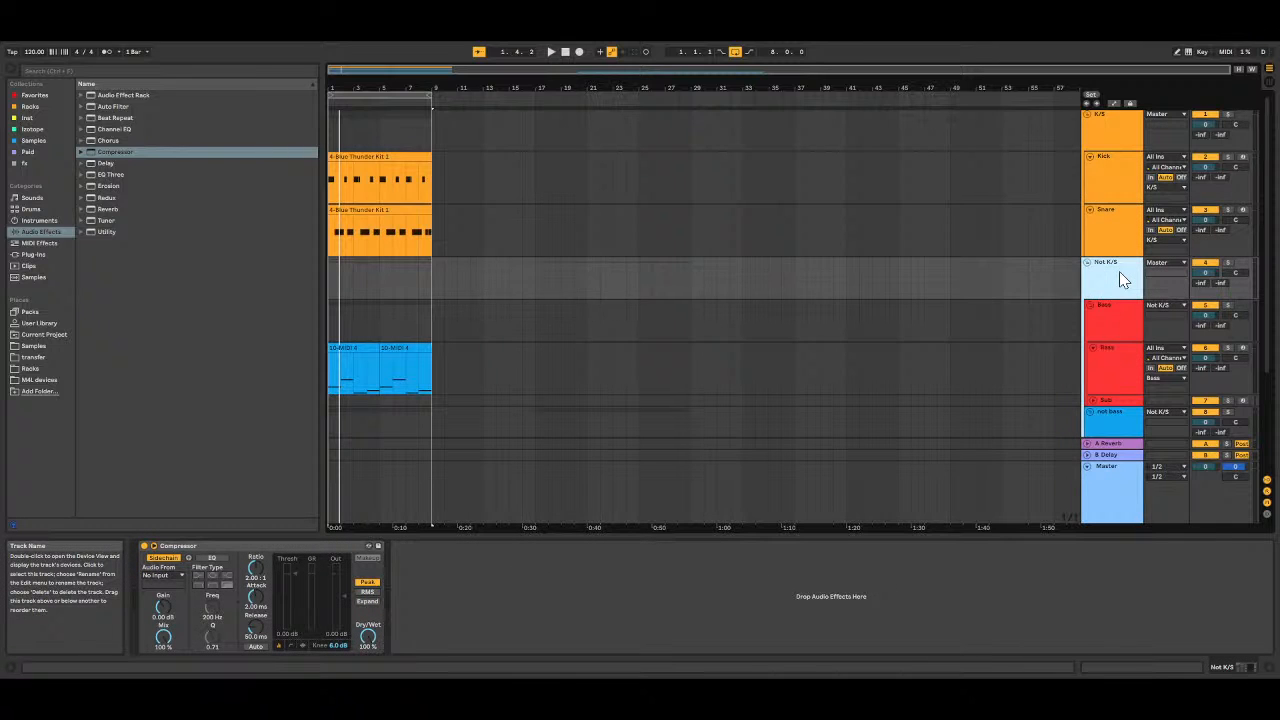
pyautogui.click(170, 562)
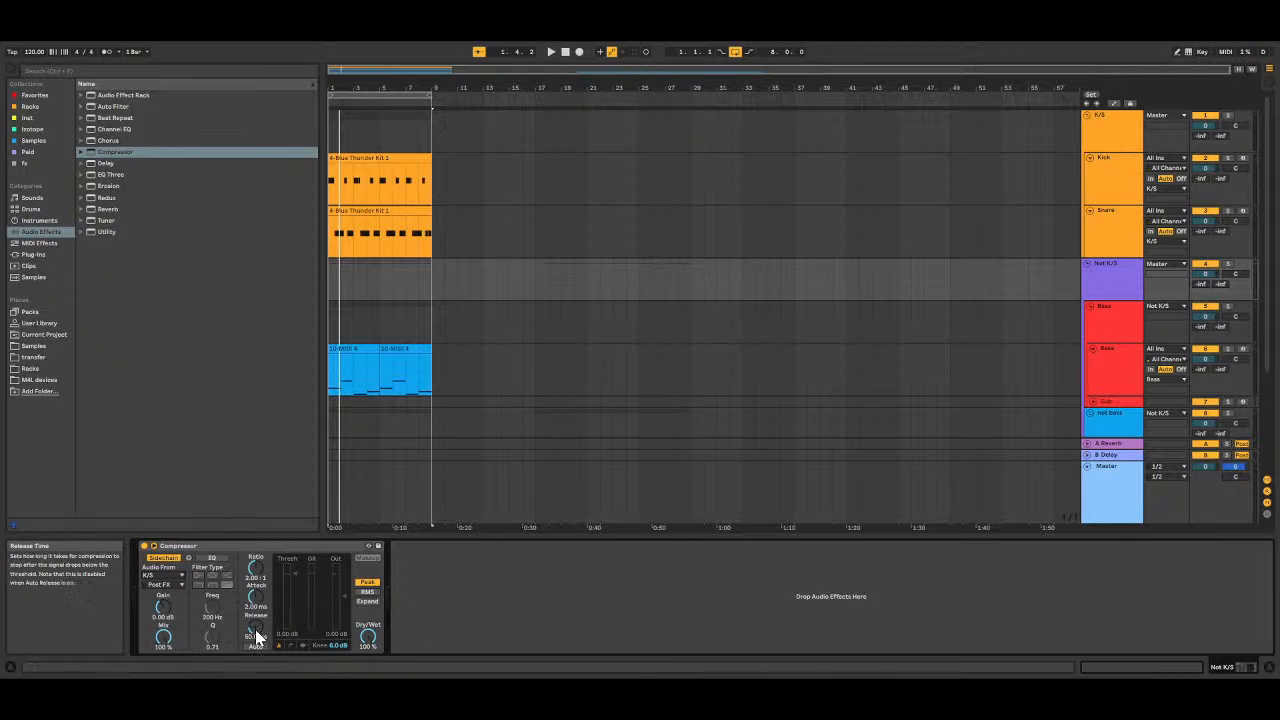
pyautogui.press('space')
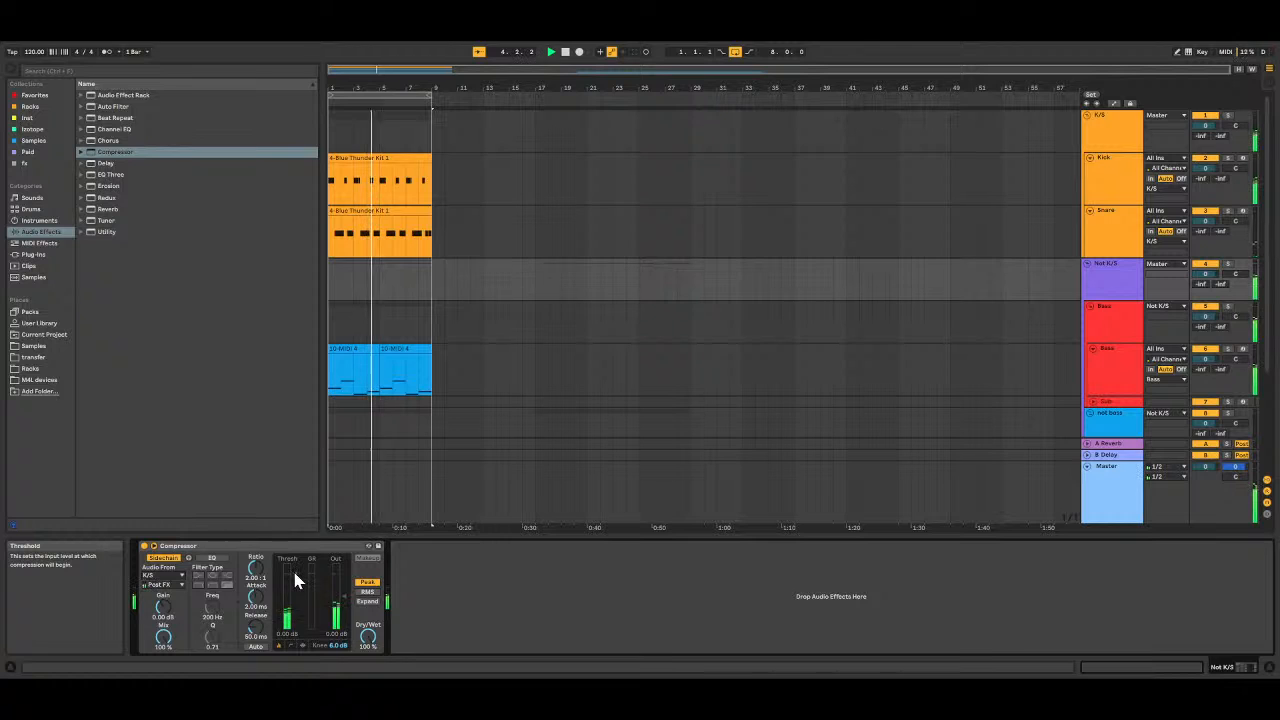
# Step: Set the Not K/S Compressor's release to 1.00 ms, attack to 0.01 ms, ratio to 1.00:1 and threshold to -16.0 dB
pyautogui.moveTo(293, 572); pyautogui.dragTo(293, 610)
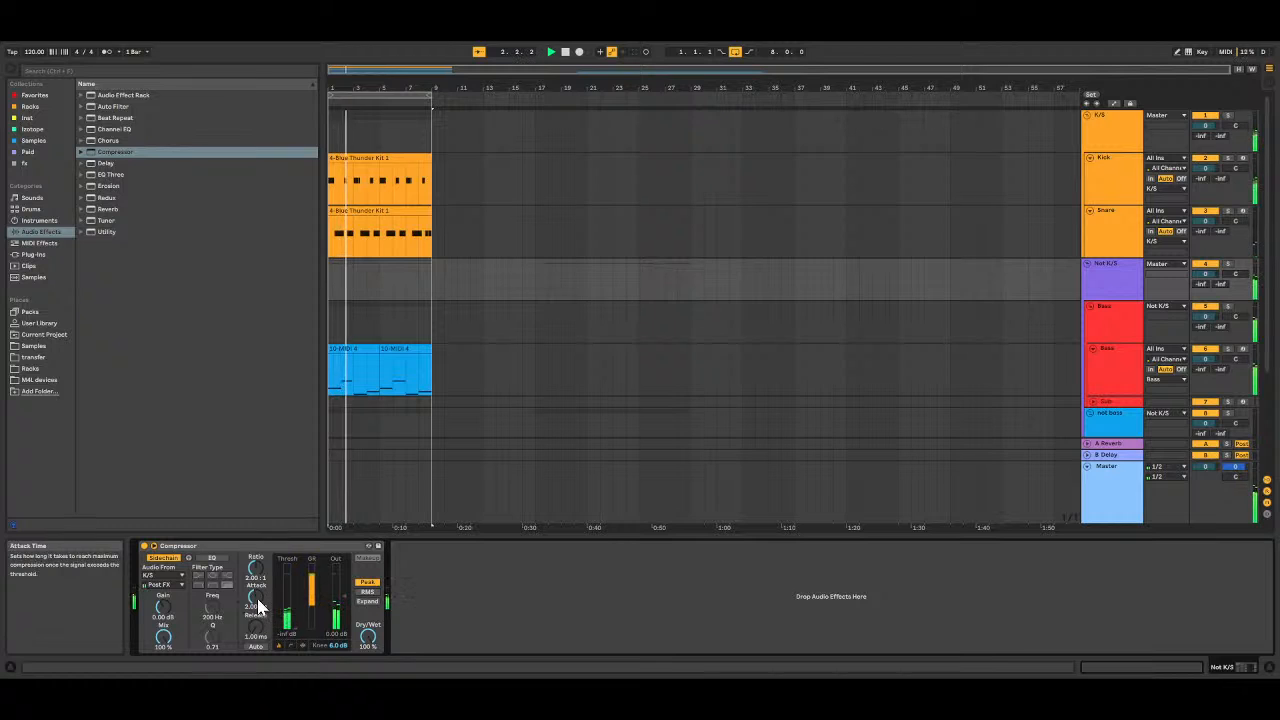
pyautogui.moveTo(258, 600); pyautogui.dragTo(258, 655)
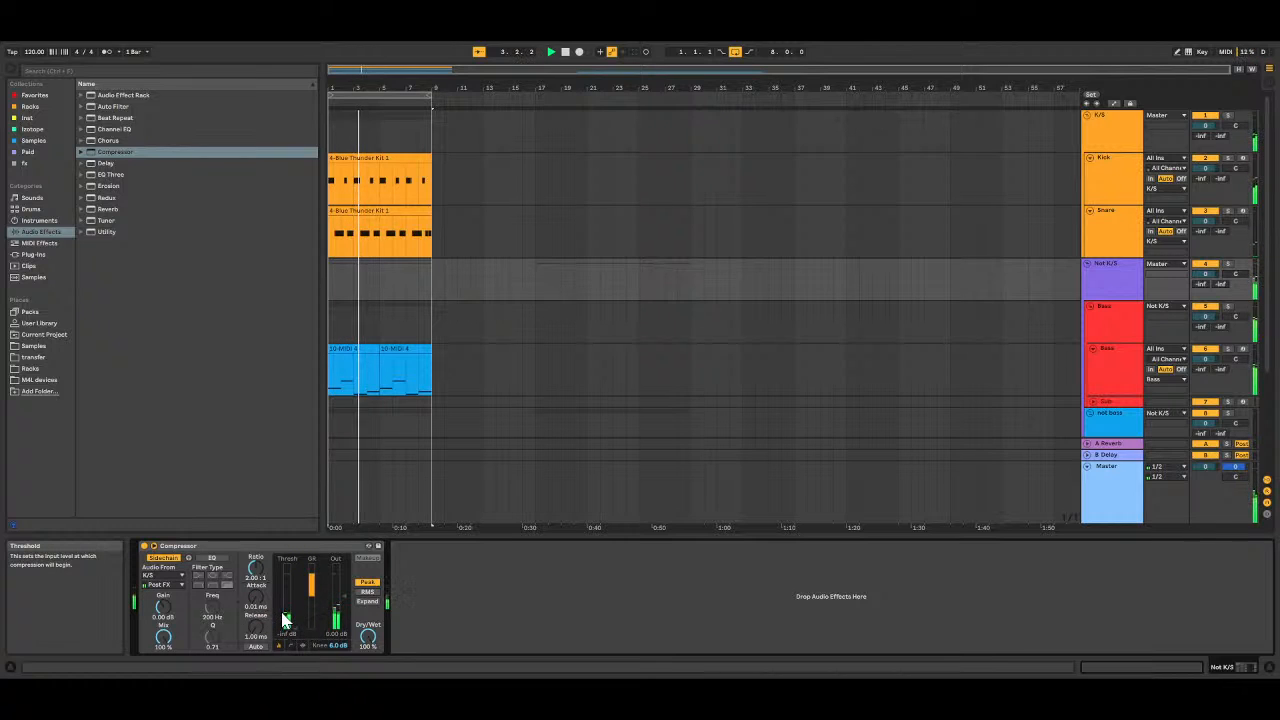
pyautogui.moveTo(258, 568); pyautogui.dragTo(297, 604)
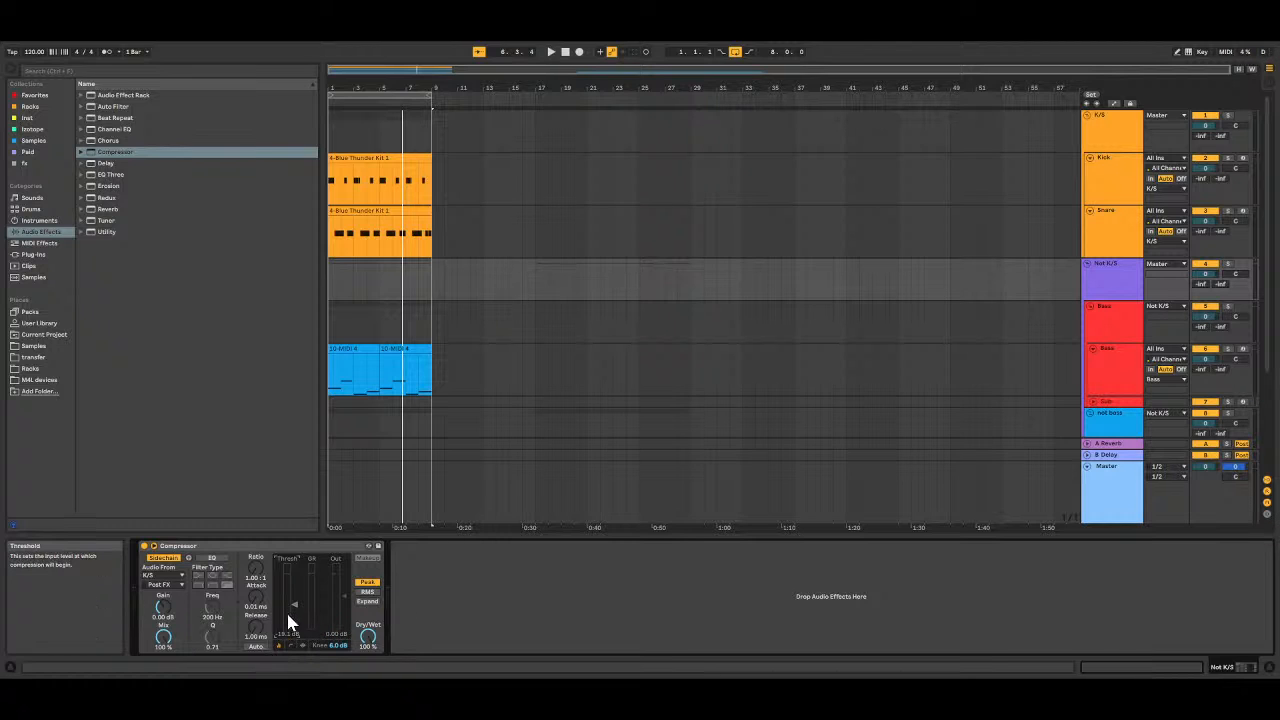
pyautogui.moveTo(294, 609); pyautogui.dragTo(294, 603)
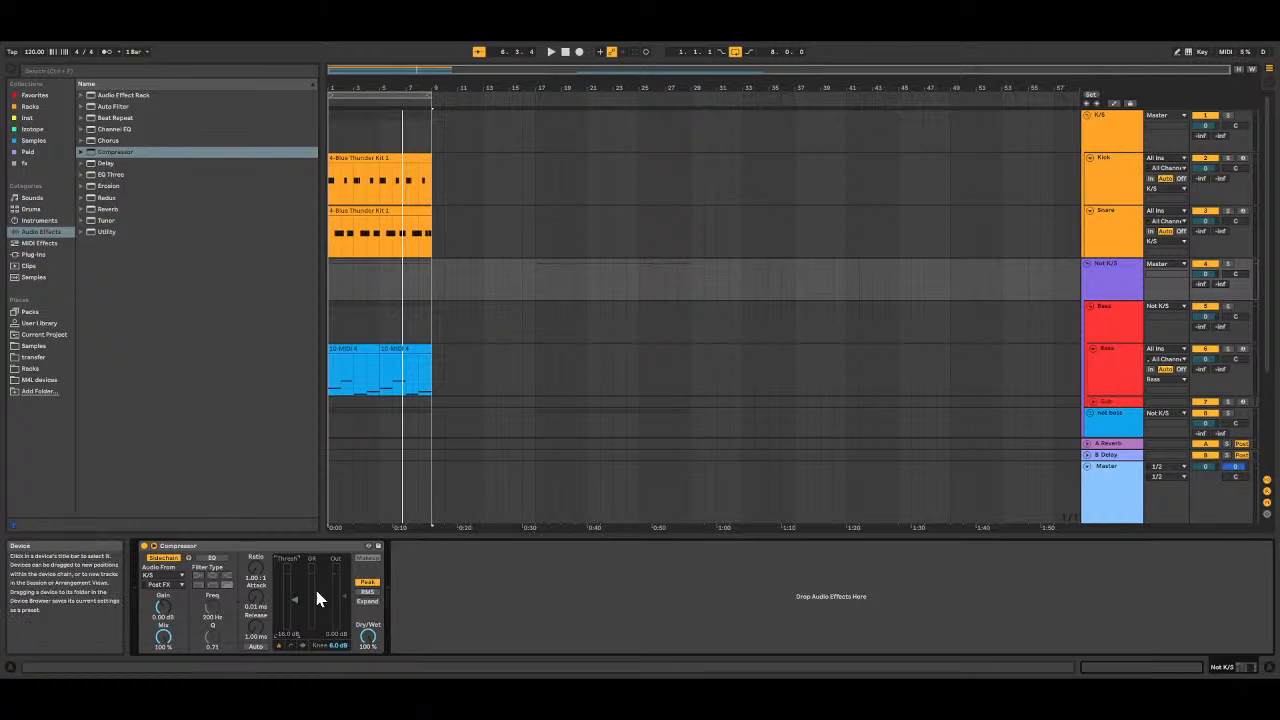
# Step: Crop the Kick track's sample to its trimmed region and normalize its volume
pyautogui.click(1100, 178)
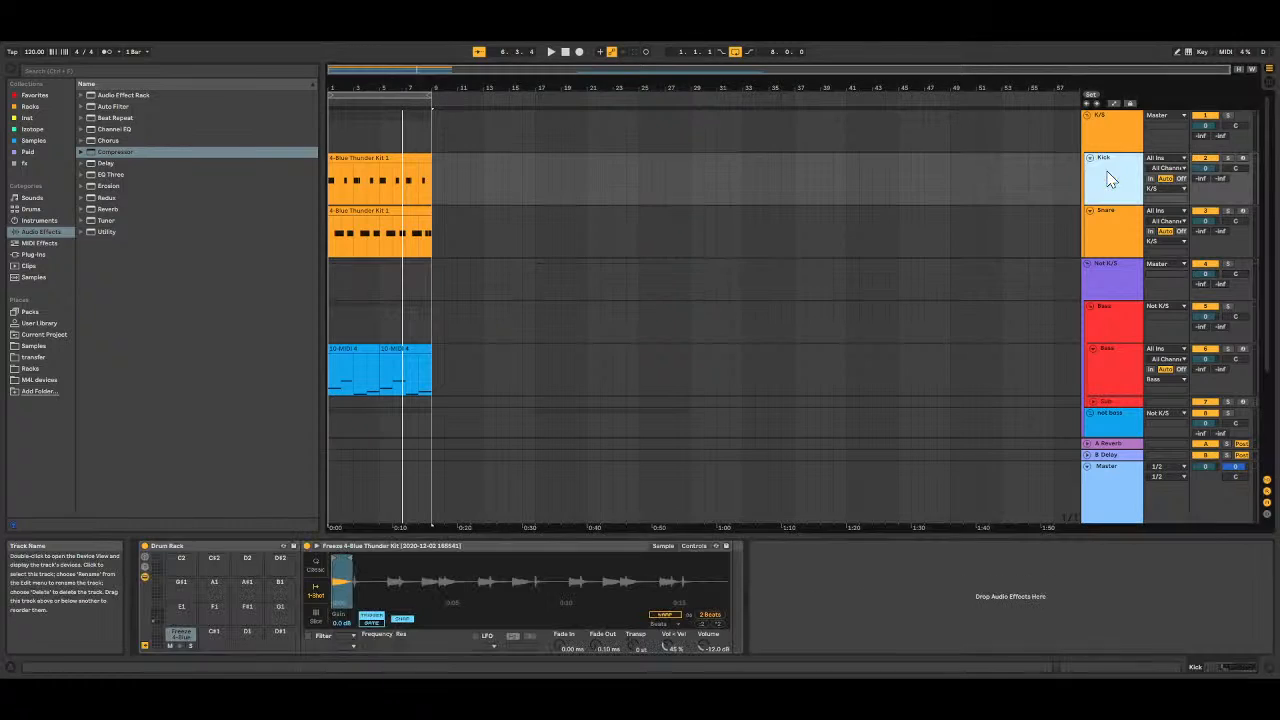
pyautogui.click(512, 637)
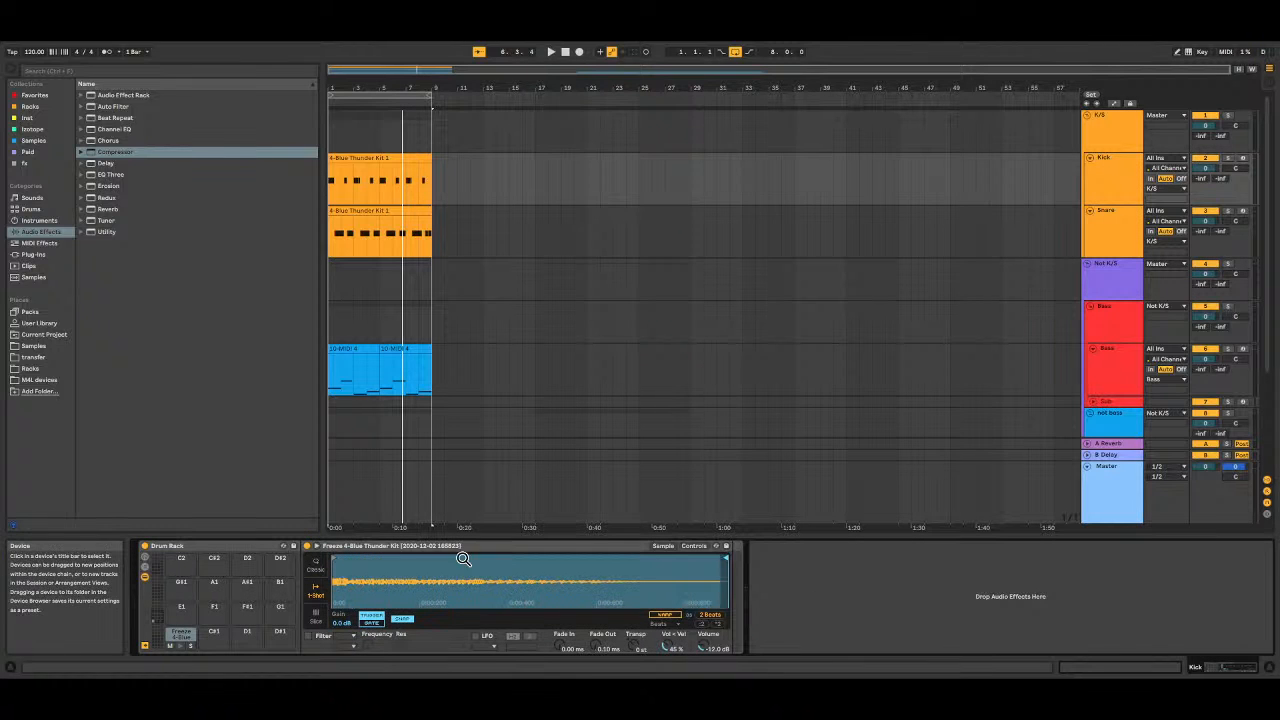
pyautogui.click(515, 622)
# Step: Crop the Snare track's sample to its trimmed region, normalize its volume, and move its start to the snare transient
pyautogui.click(1095, 250)
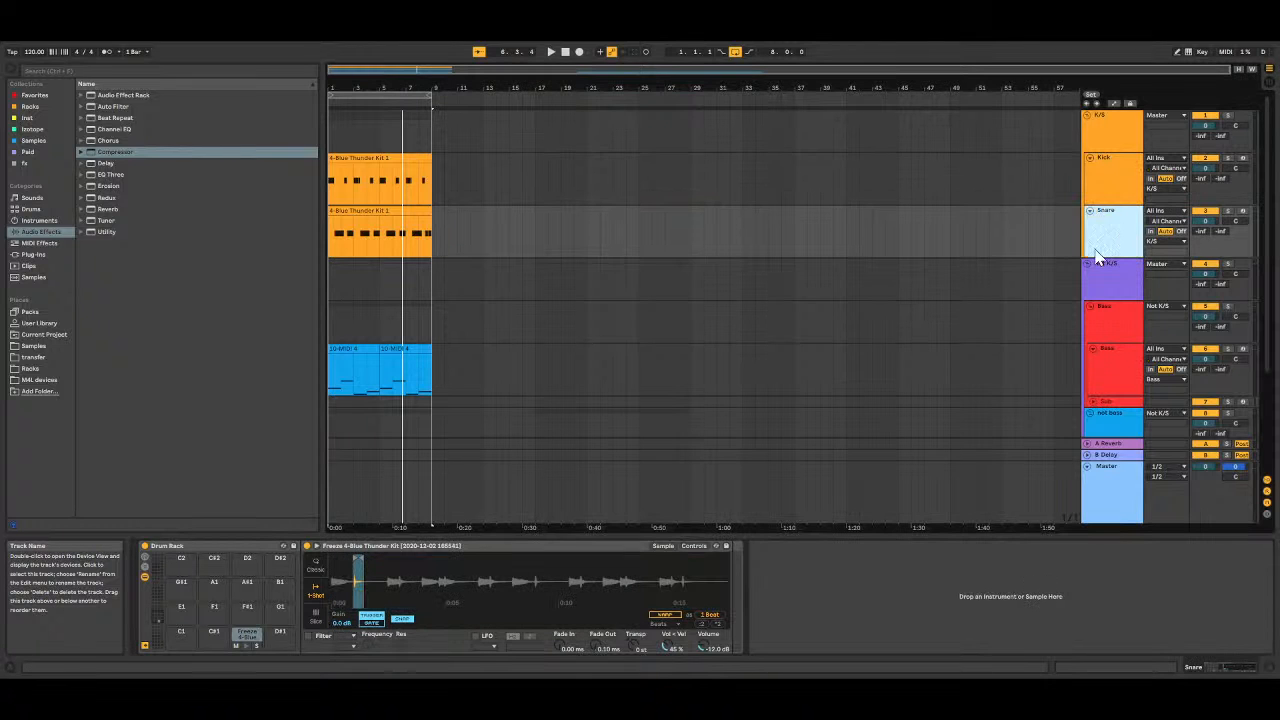
pyautogui.rightClick(414, 578)
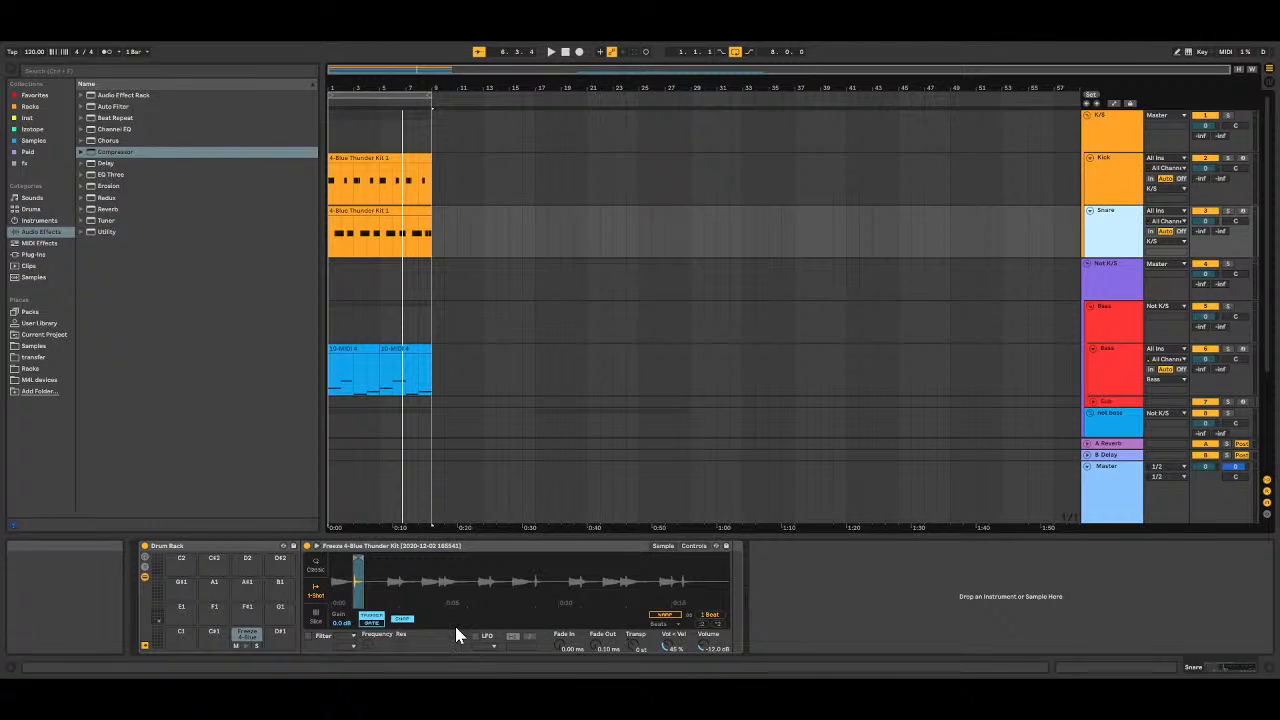
pyautogui.click(457, 631)
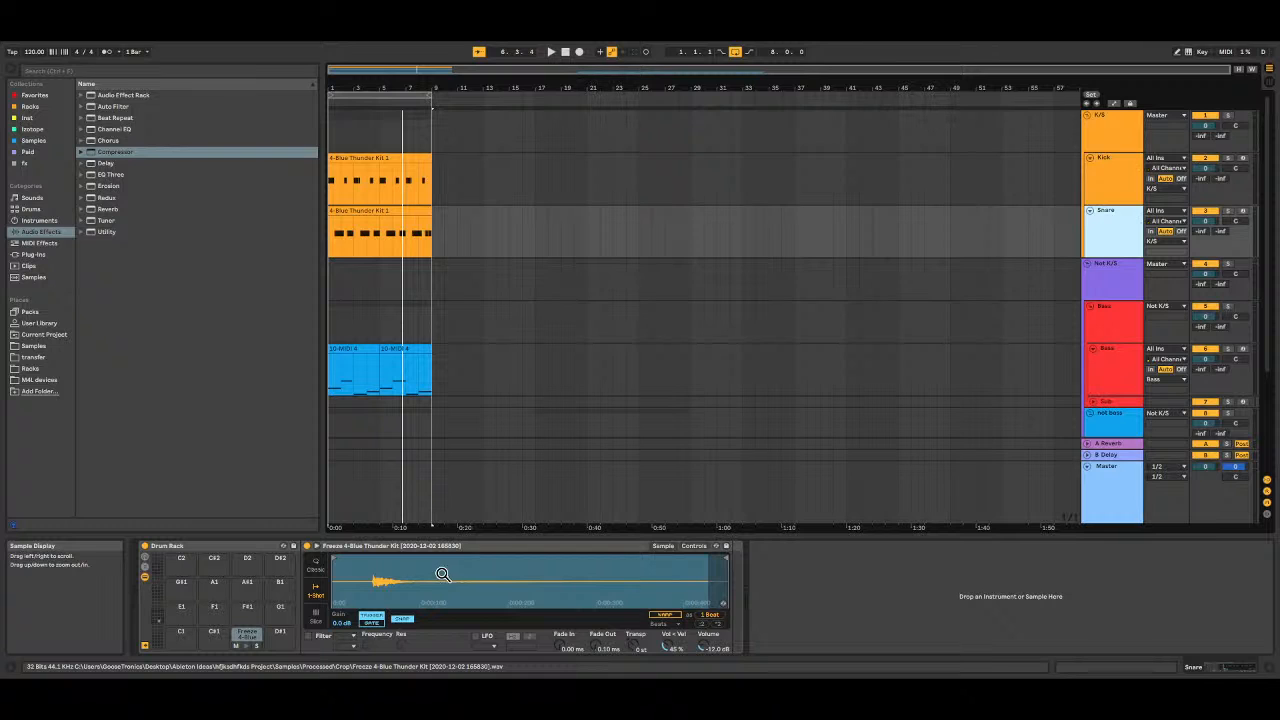
pyautogui.rightClick(442, 575)
pyautogui.click(484, 640)
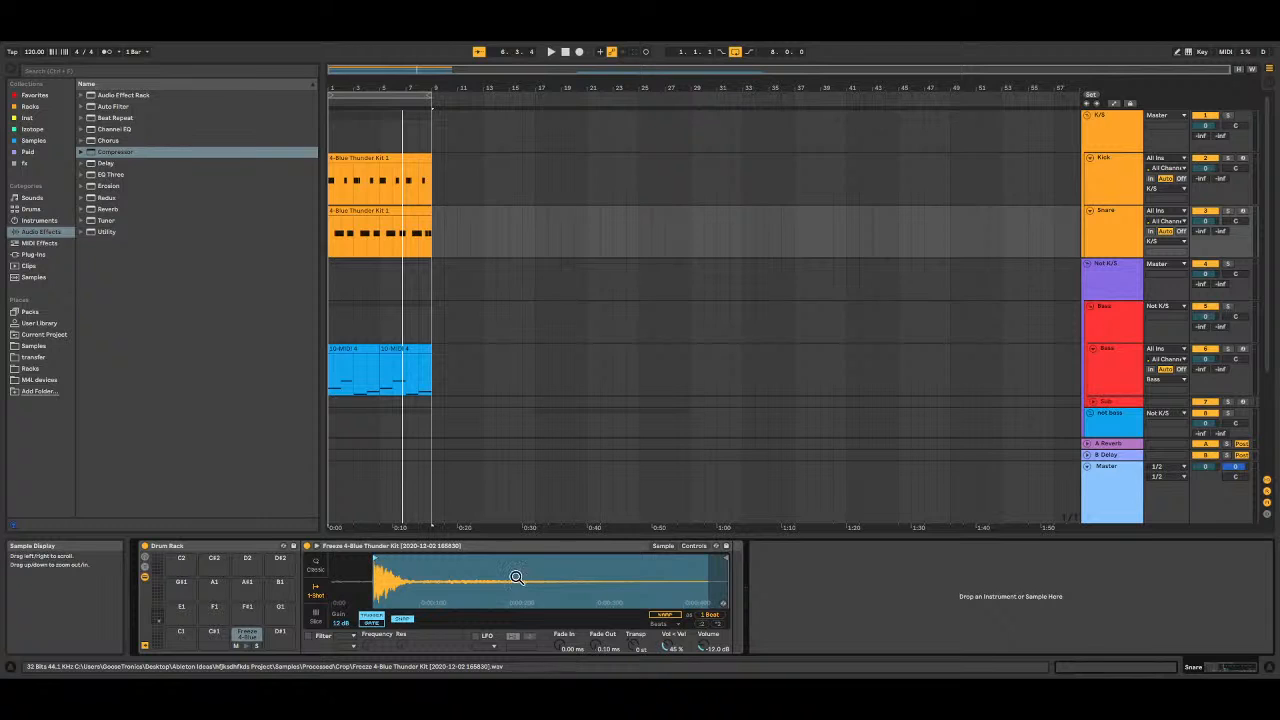
# Step: Play the loop, and set the Not K/S Compressor's threshold to 0.00 dB and ratio to 2.00:1
pyautogui.press('space')
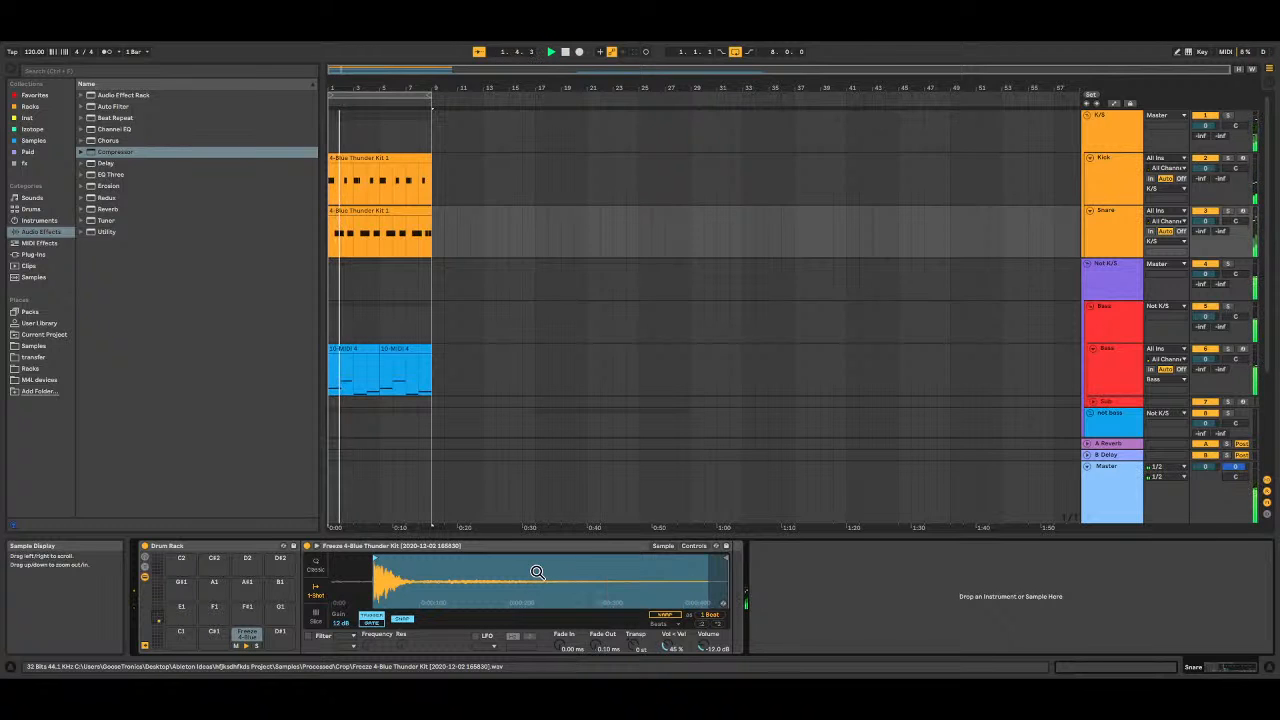
pyautogui.click(1102, 360)
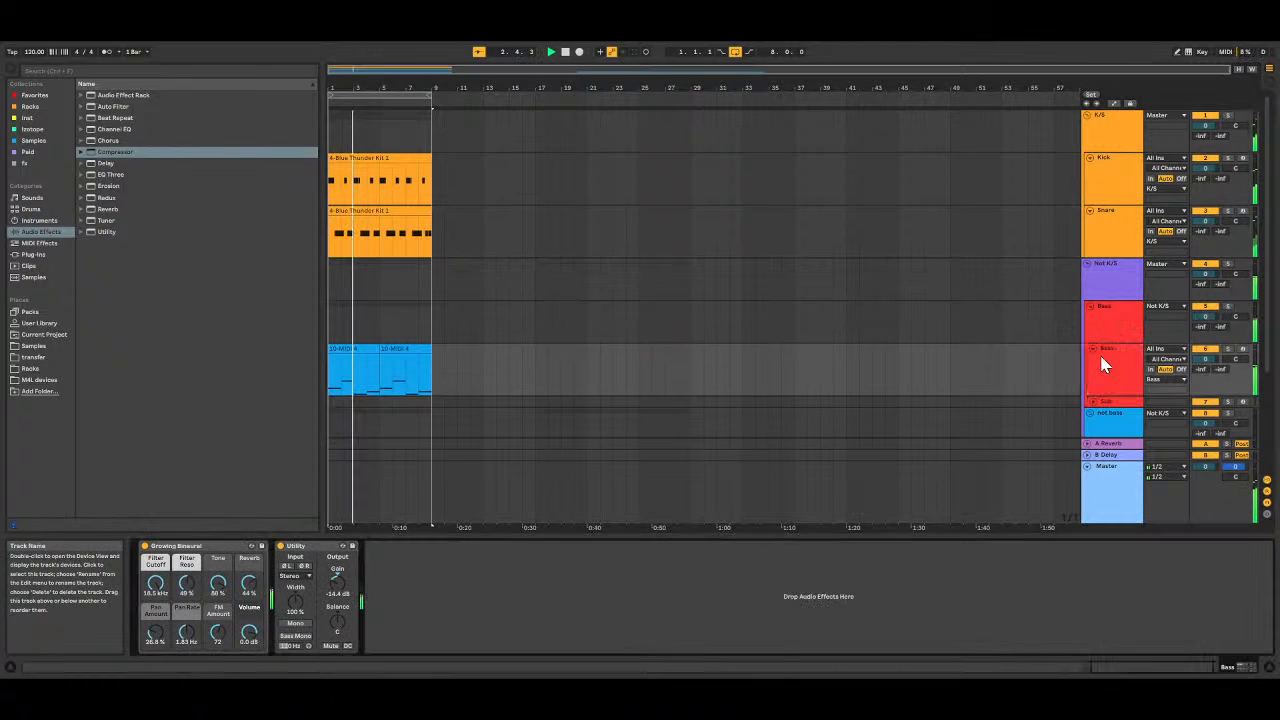
pyautogui.click(1110, 280)
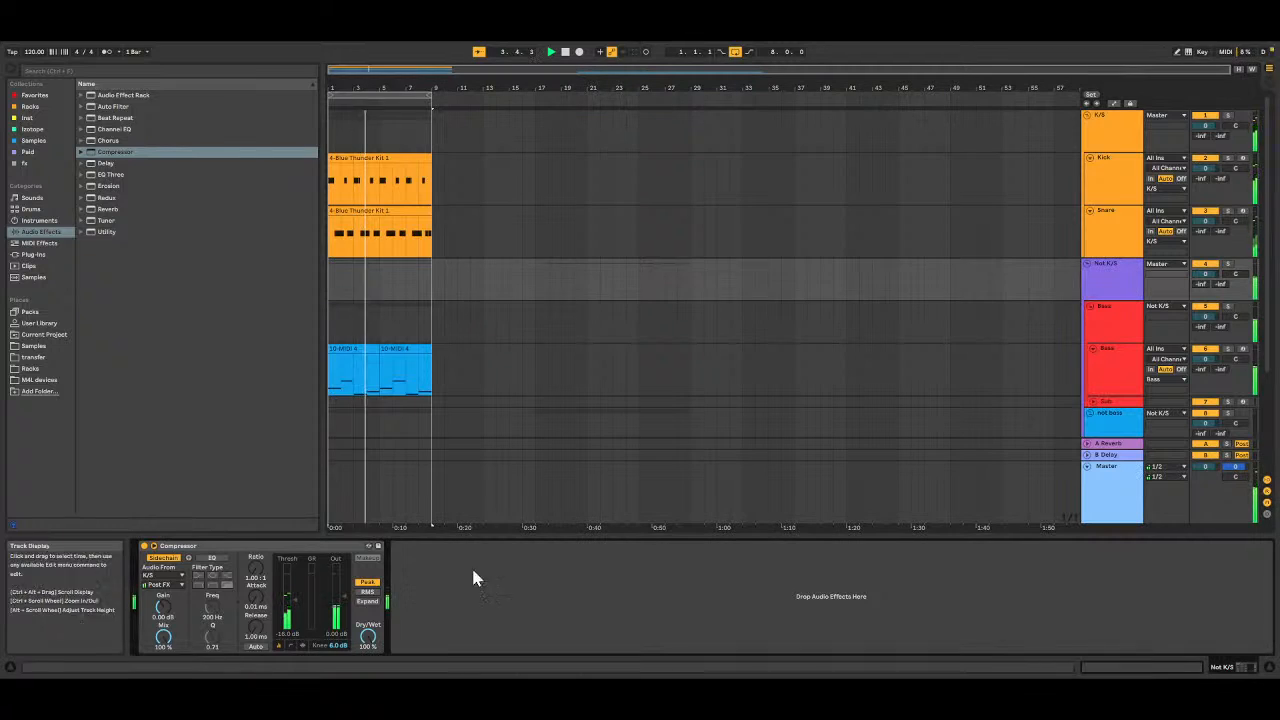
pyautogui.moveTo(290, 600); pyautogui.dragTo(294, 565)
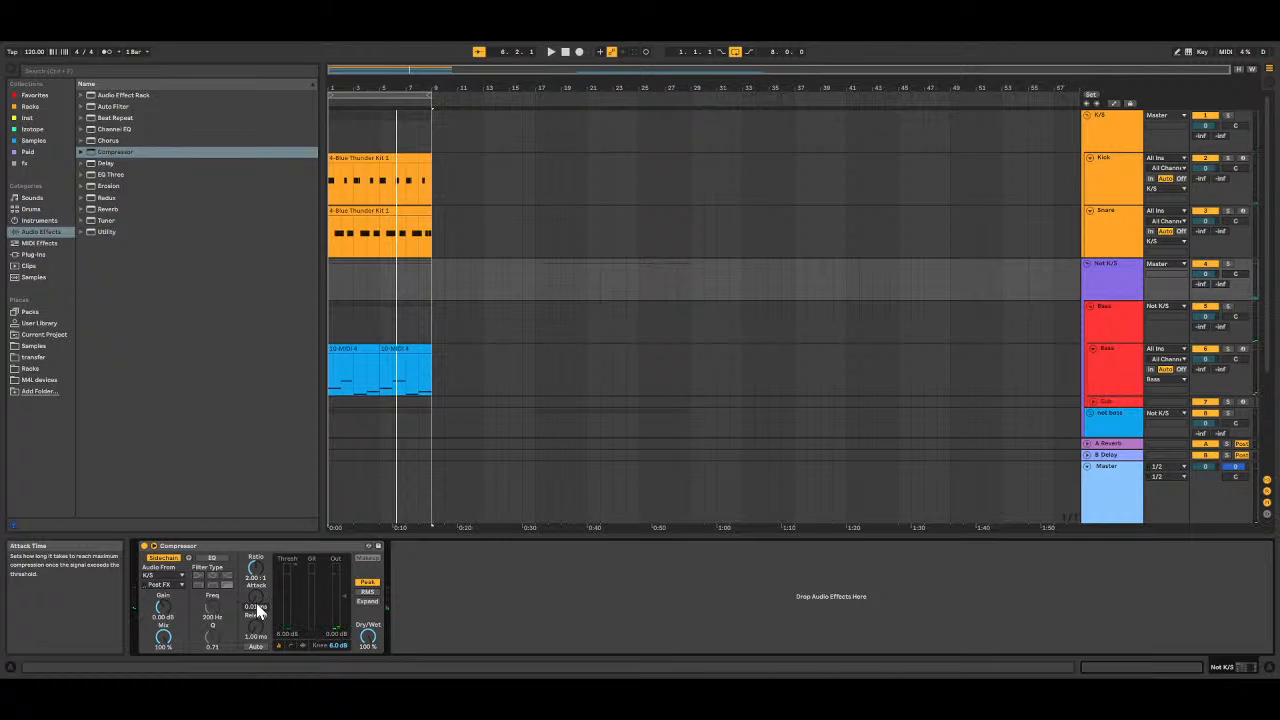
# Step: Copy the Utility device from the Bass track onto the Kick and Snare tracks, after their Drum Racks
pyautogui.click(1097, 222)
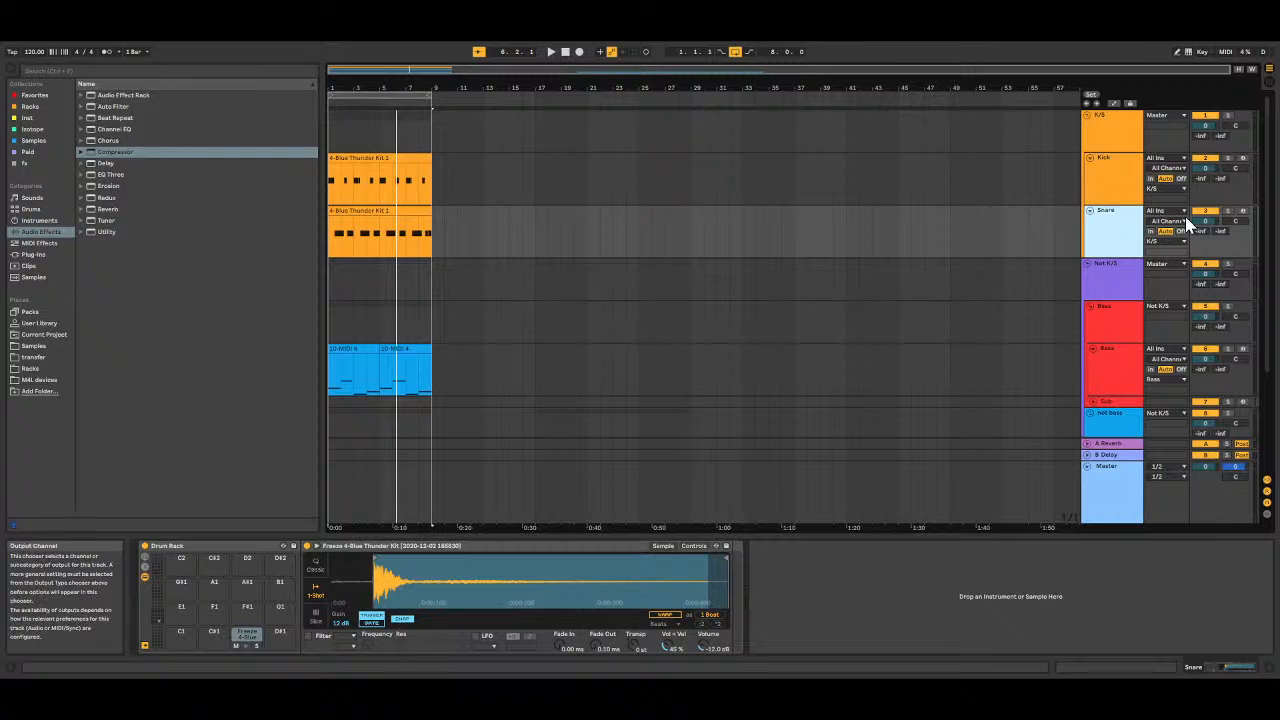
pyautogui.click(1107, 190)
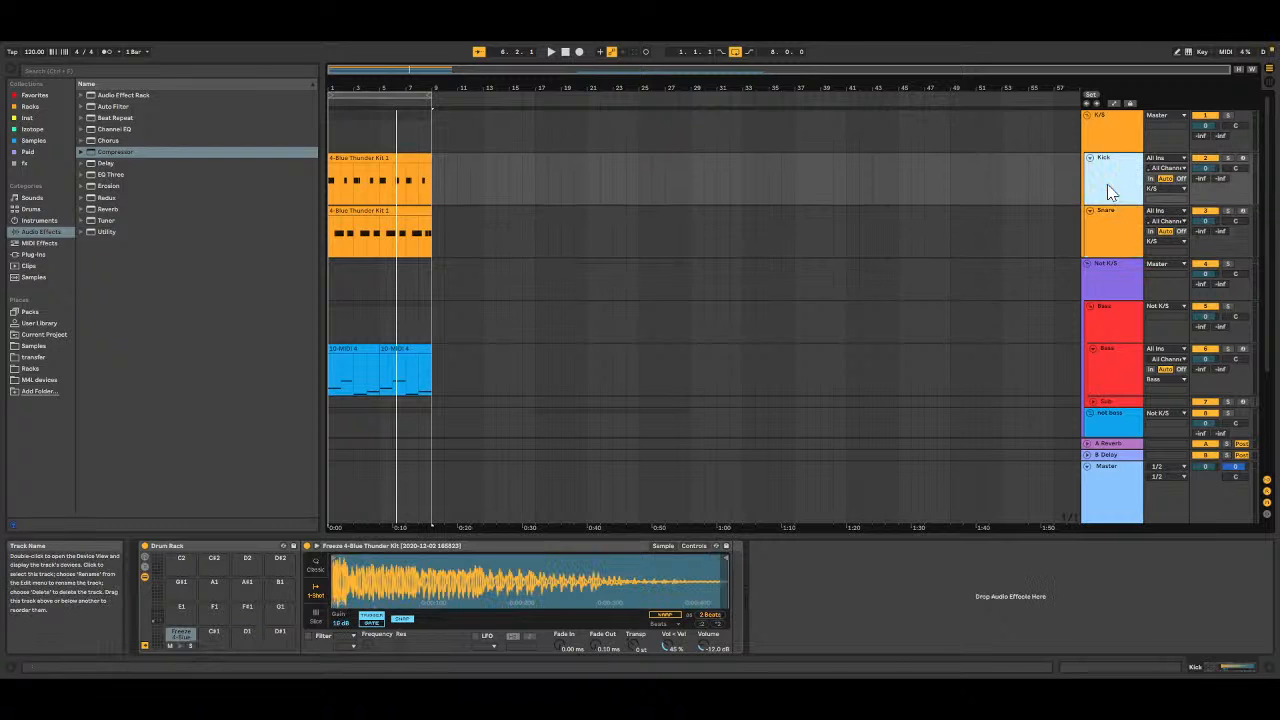
pyautogui.click(1108, 378)
pyautogui.click(323, 550)
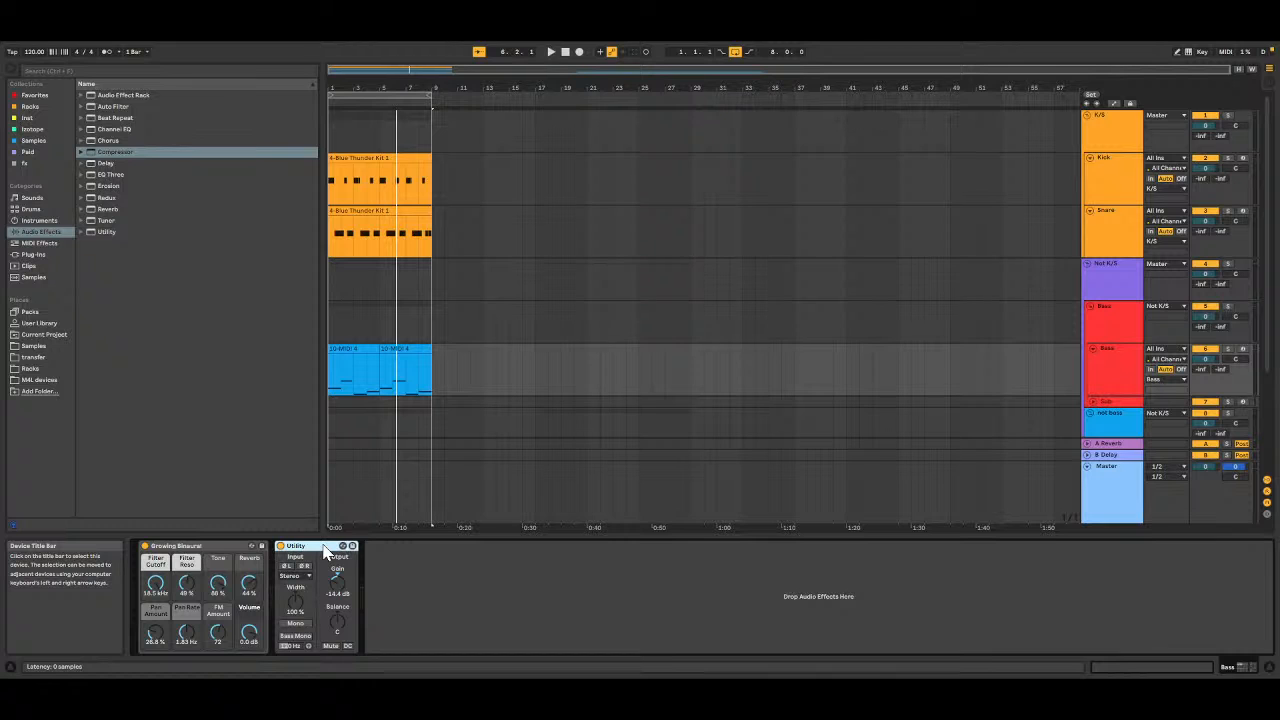
pyautogui.click(513, 181)
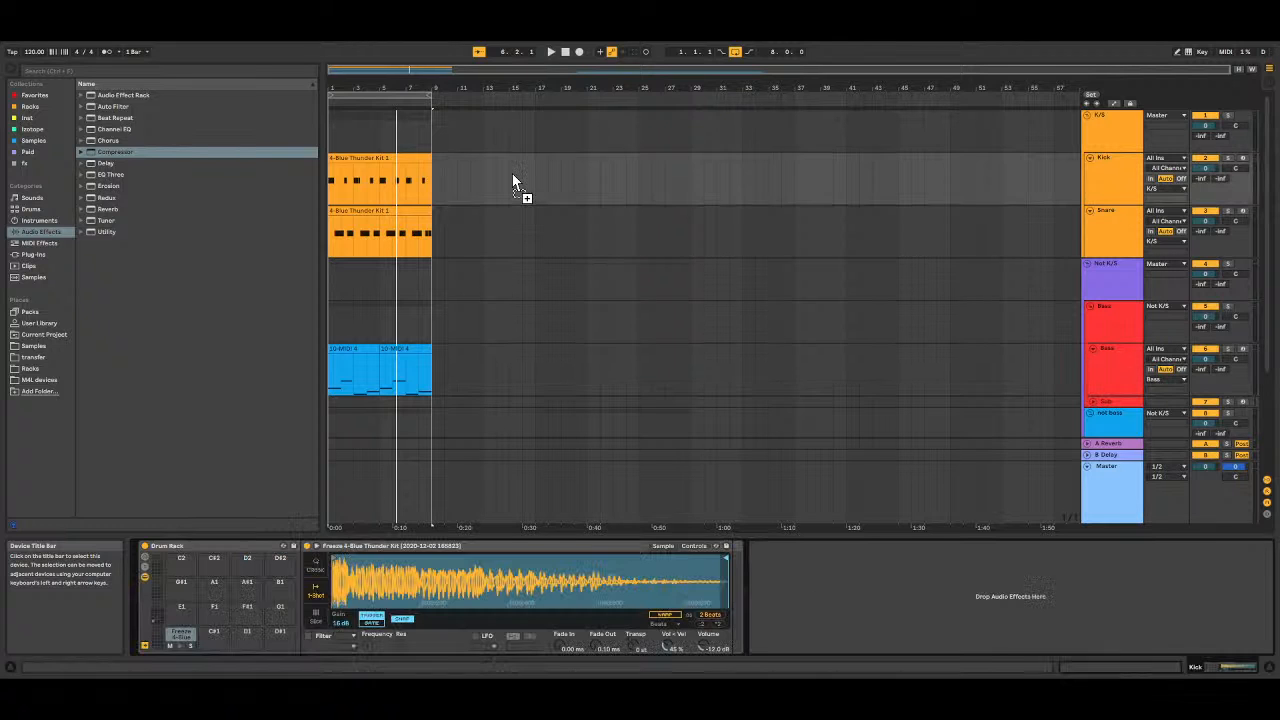
pyautogui.moveTo(513, 181); pyautogui.dragTo(513, 181)
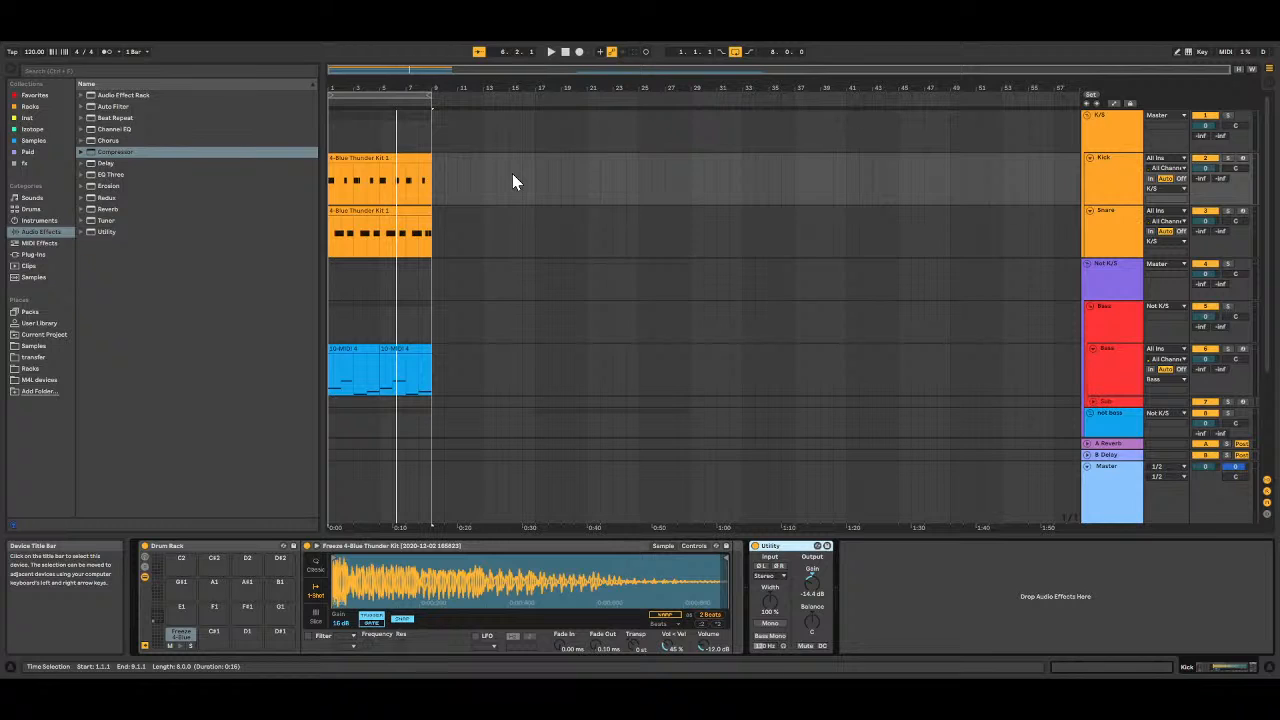
pyautogui.click(787, 552)
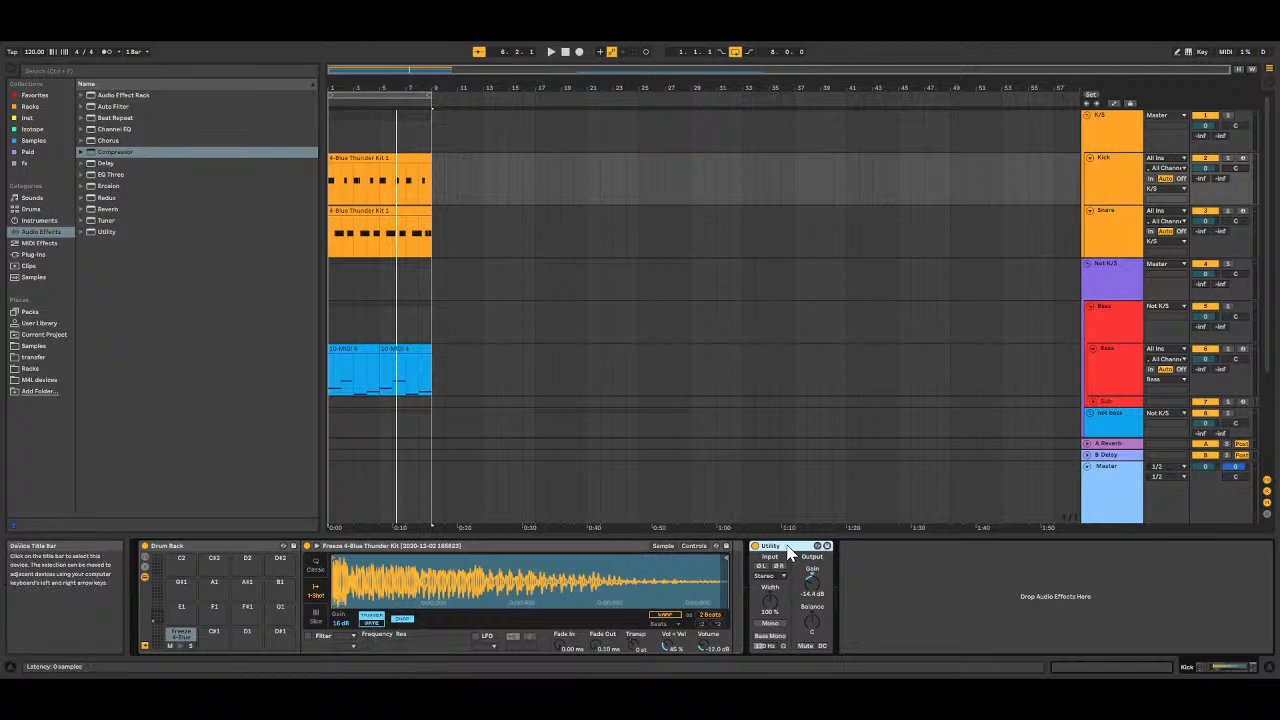
pyautogui.moveTo(527, 242); pyautogui.dragTo(530, 244)
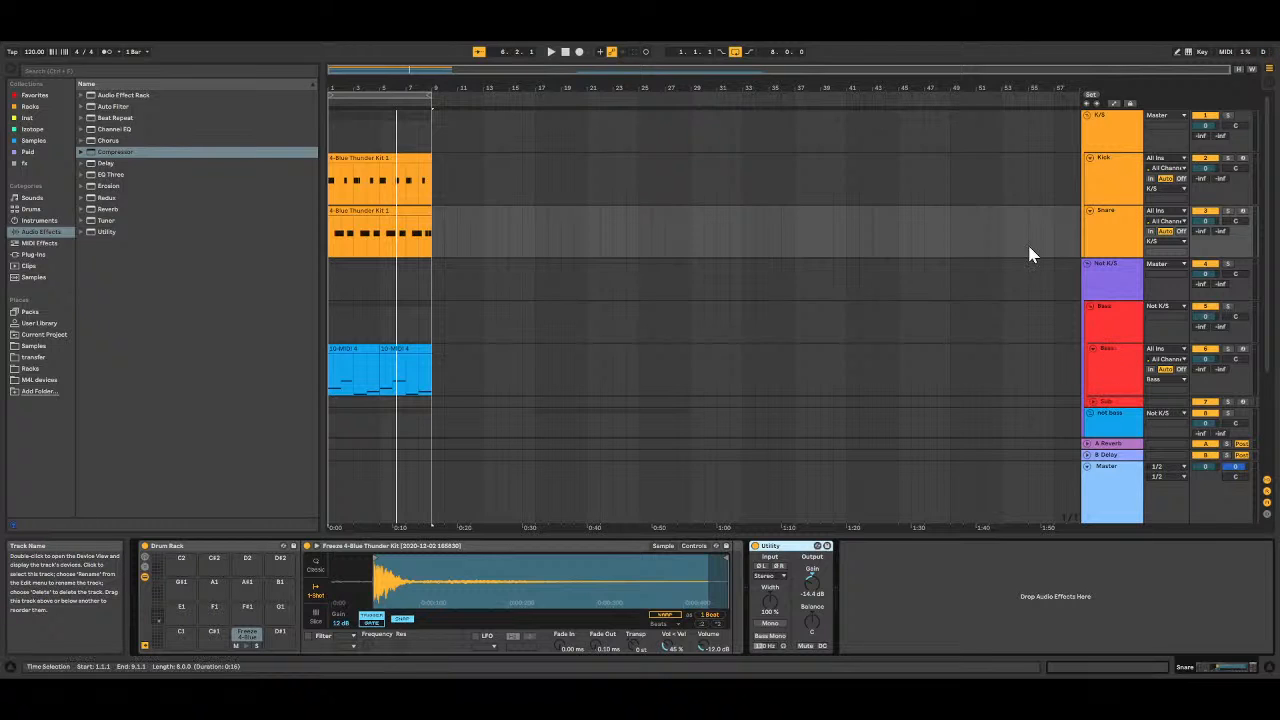
# Step: Play the loop from its start and set the gain of the Kick track's Utility to -5.44 dB
pyautogui.click(363, 157)
pyautogui.press('space')
pyautogui.click(1117, 188)
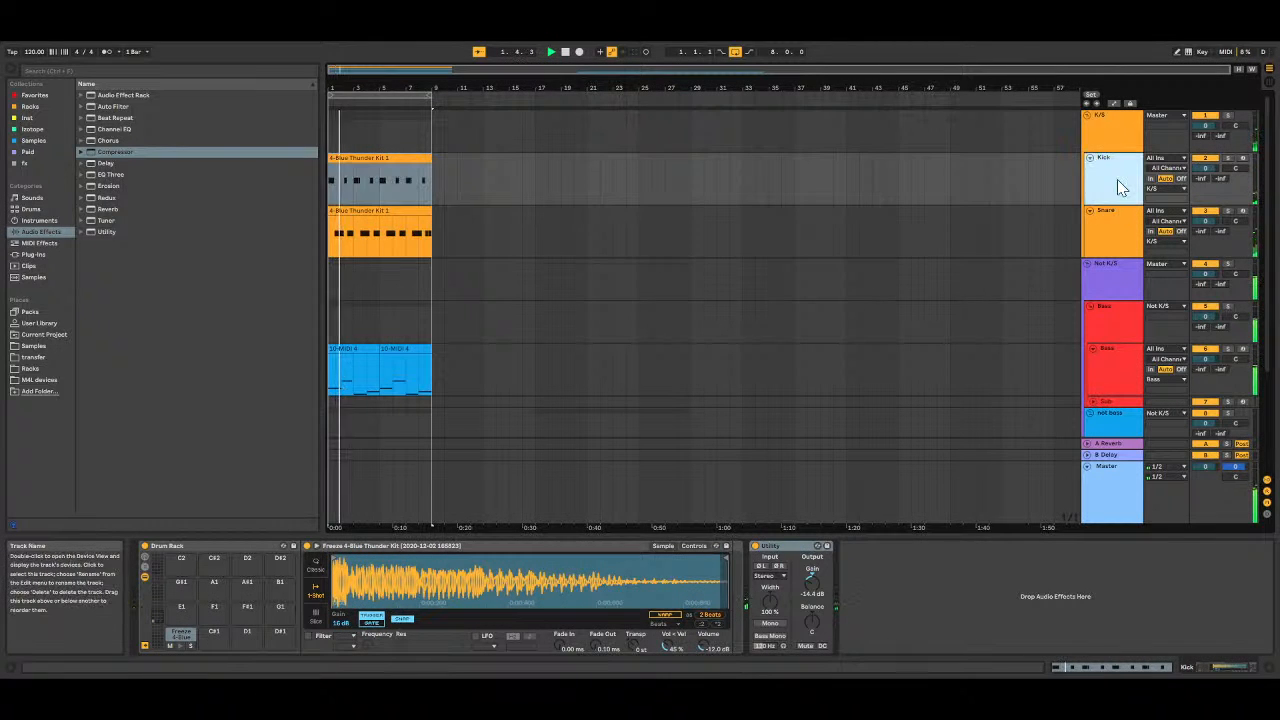
pyautogui.click(1117, 180)
pyautogui.click(811, 580)
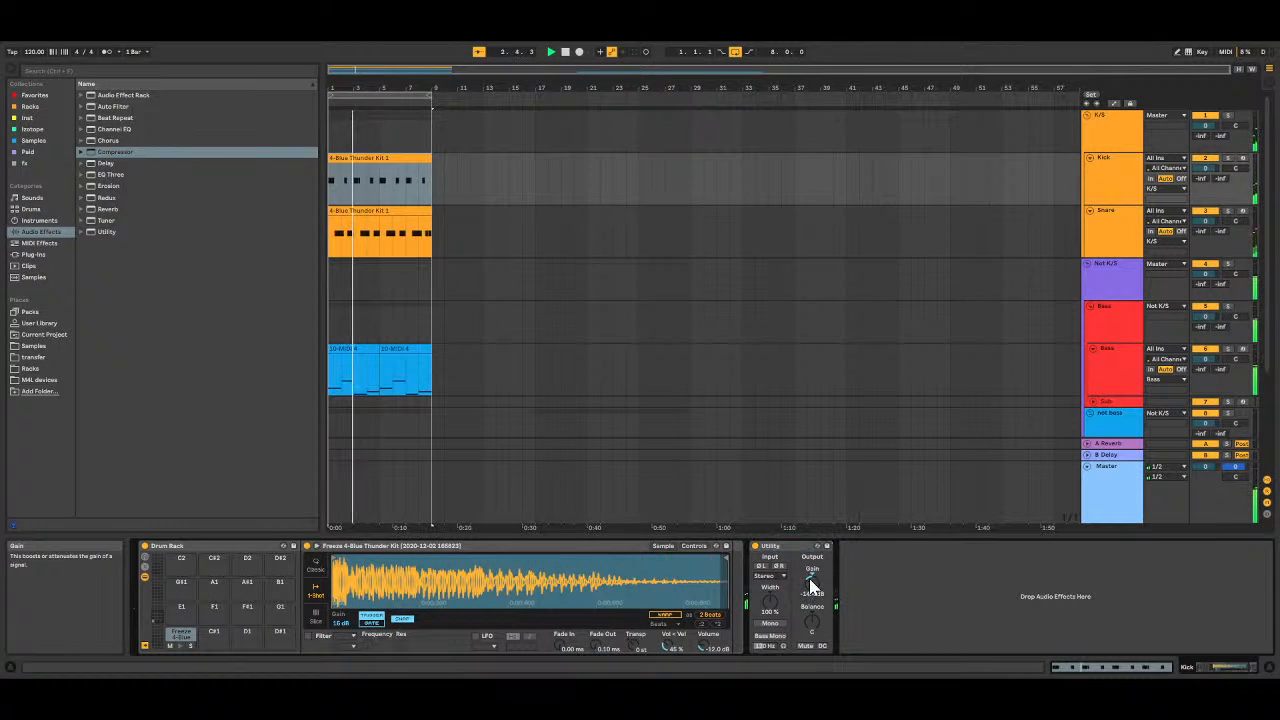
pyautogui.moveTo(811, 580); pyautogui.dragTo(812, 575)
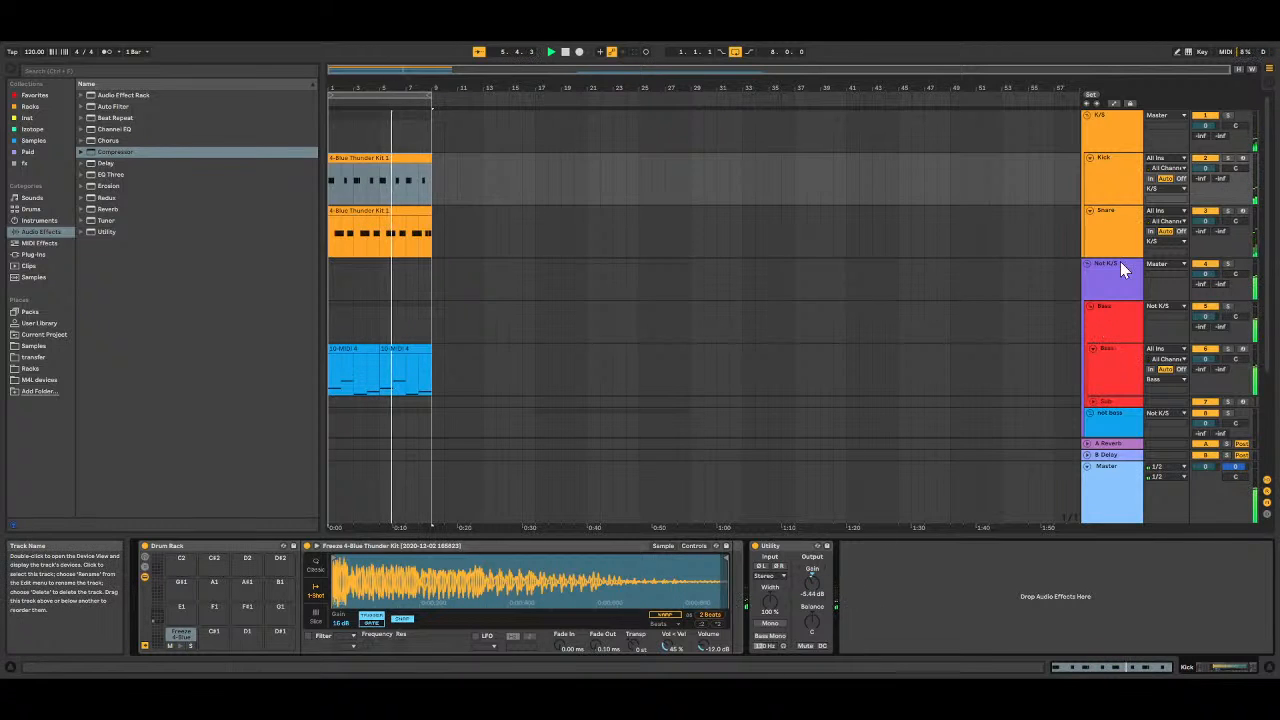
# Step: Set the gain of the Snare track's Utility to -2.44 dB, undoing the trial reduction to -3.44 dB
pyautogui.click(1123, 224)
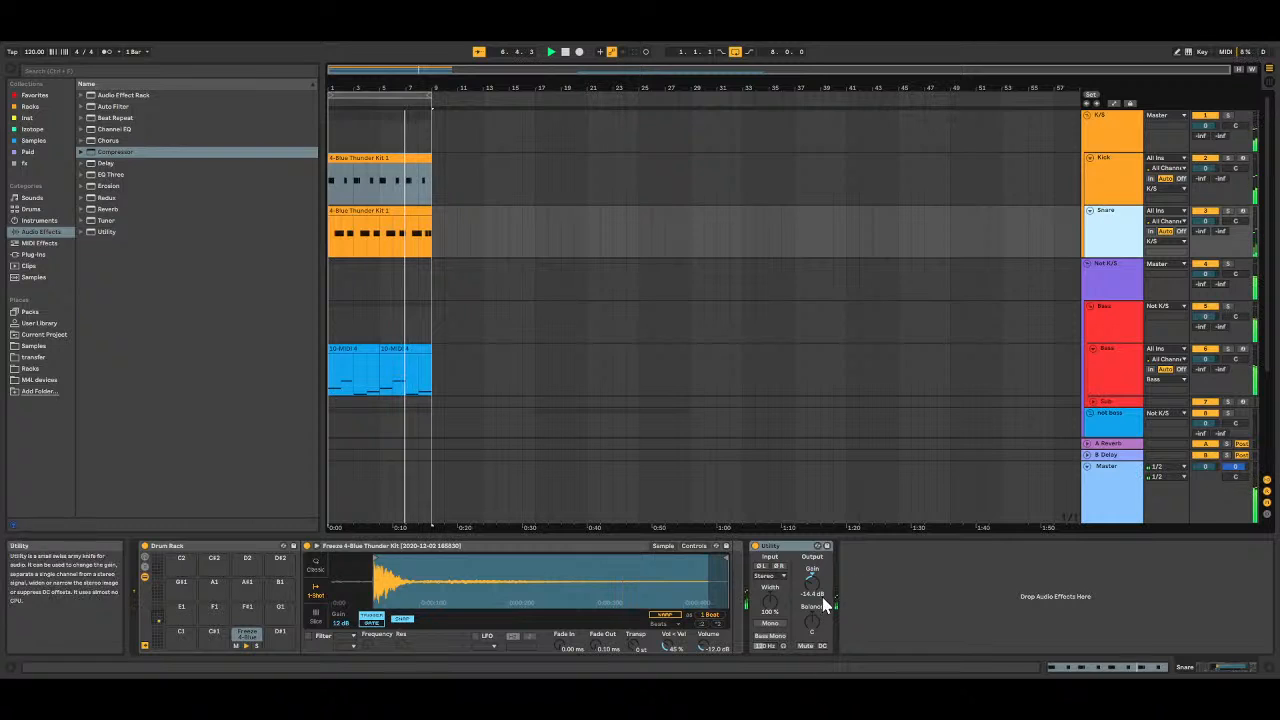
pyautogui.moveTo(811, 585); pyautogui.dragTo(811, 574)
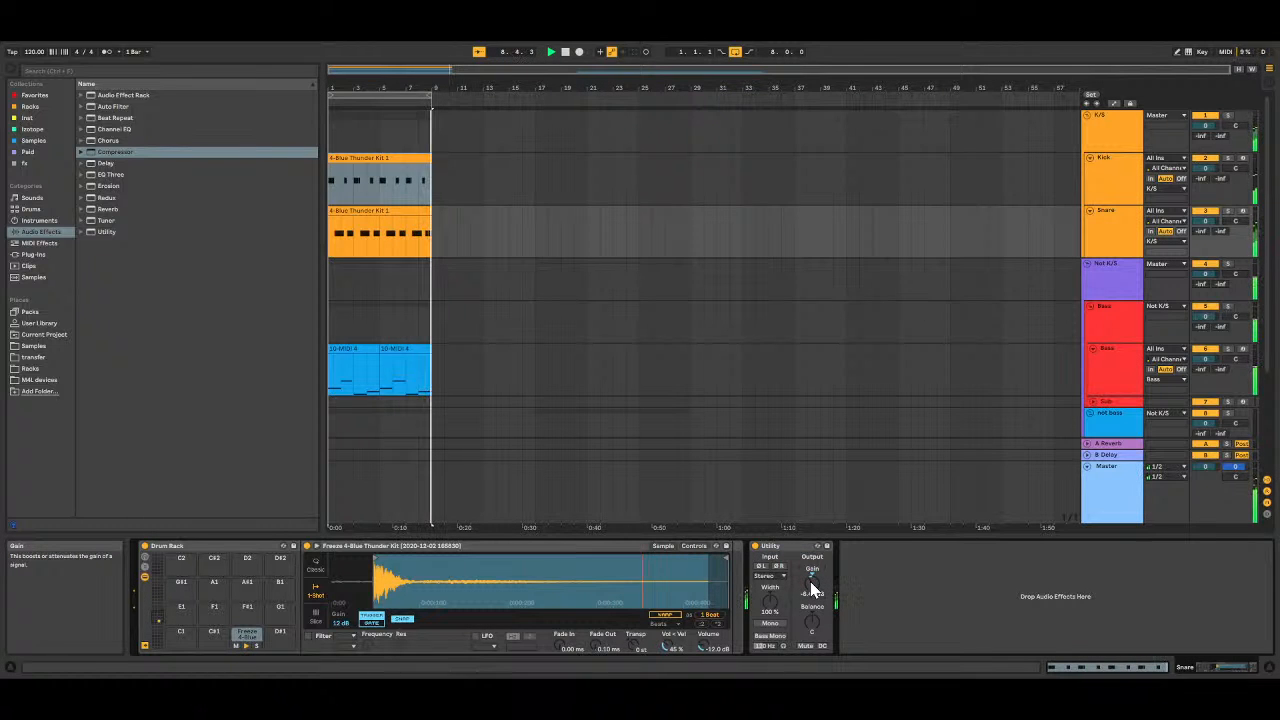
pyautogui.moveTo(811, 586); pyautogui.dragTo(811, 576)
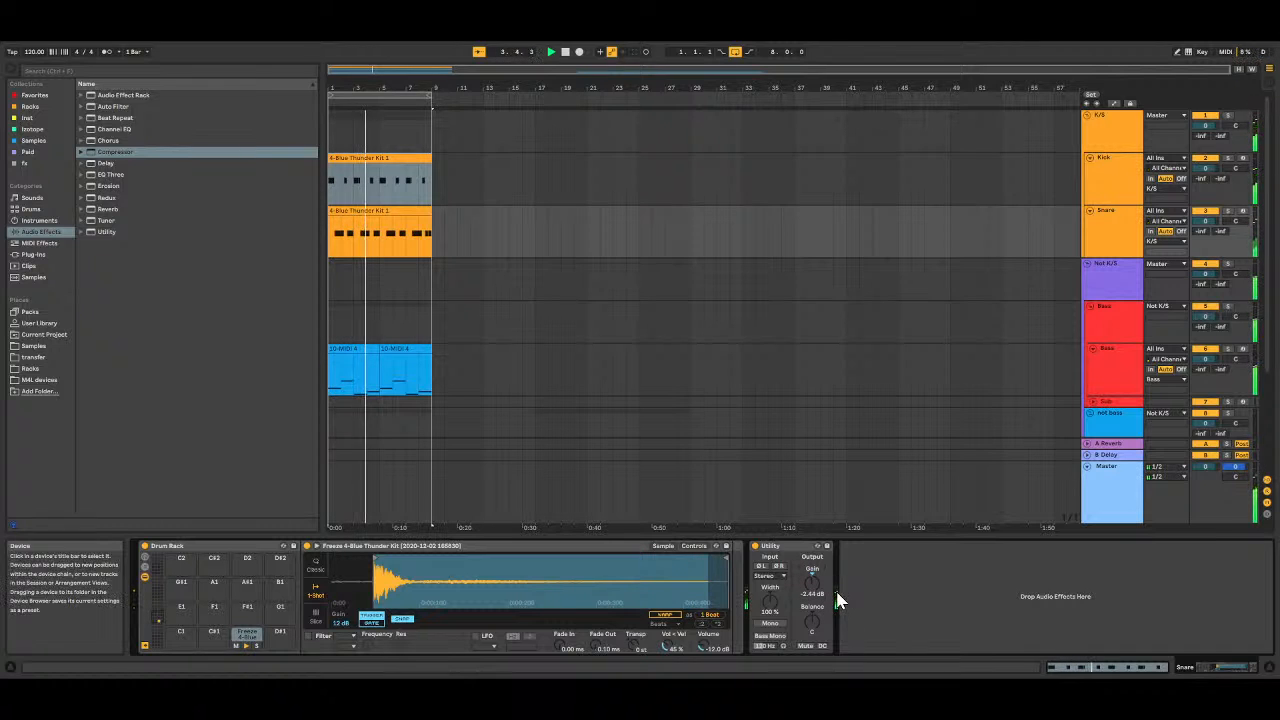
pyautogui.moveTo(815, 588); pyautogui.dragTo(815, 596)
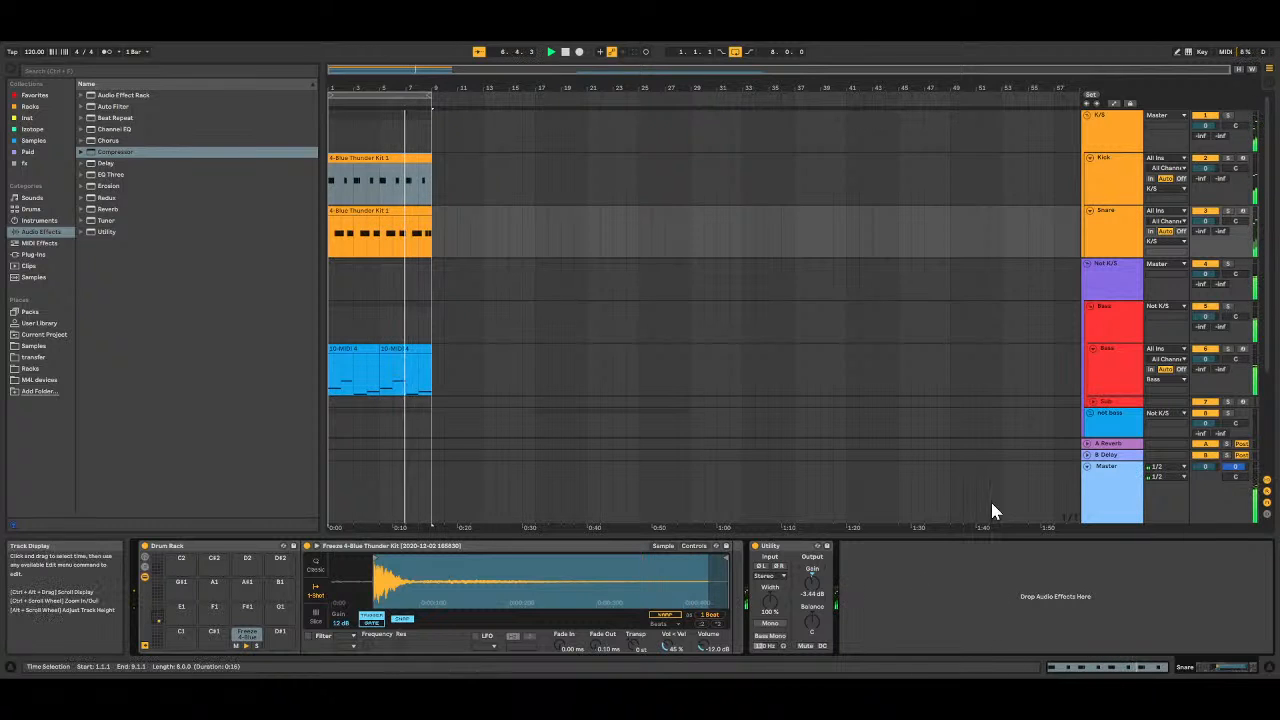
pyautogui.hotkey('ctrl', 'z')
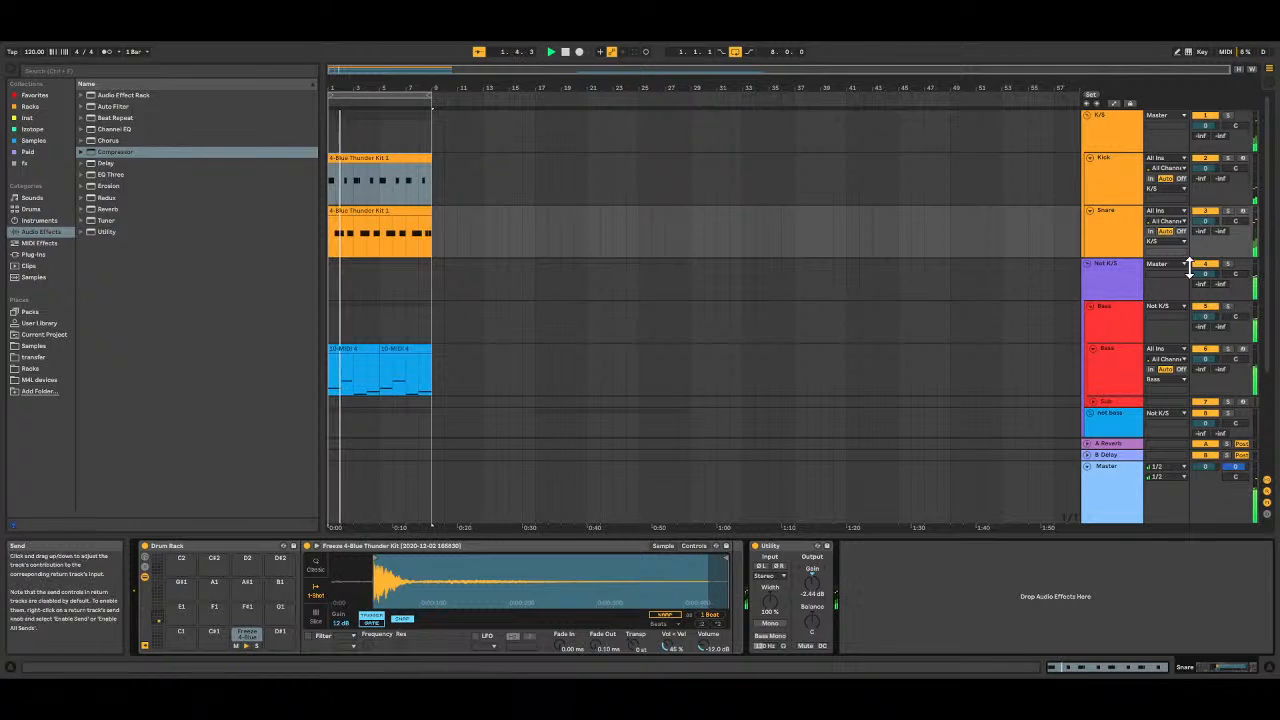
# Step: Set the Not K/S Compressor's attack to 2.00 ms and release to 50.0 ms, and lower its threshold to -26.3 dB
pyautogui.click(1108, 280)
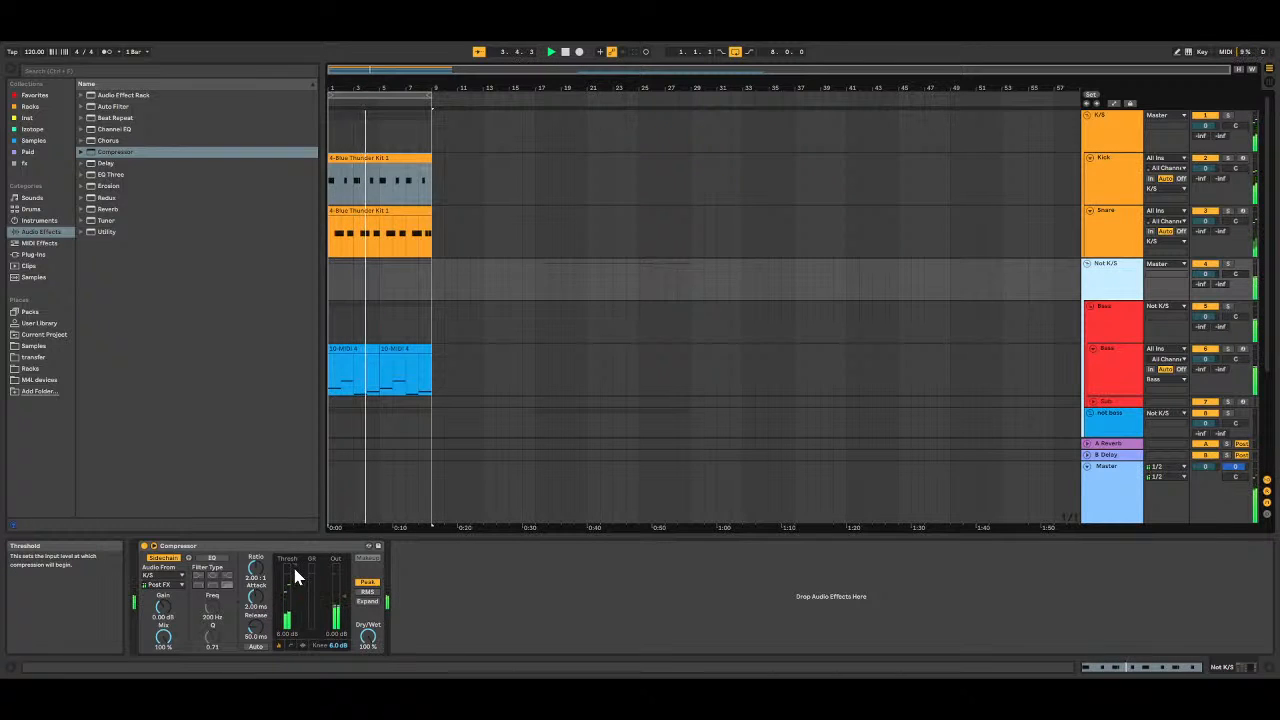
pyautogui.moveTo(288, 592); pyautogui.dragTo(290, 616)
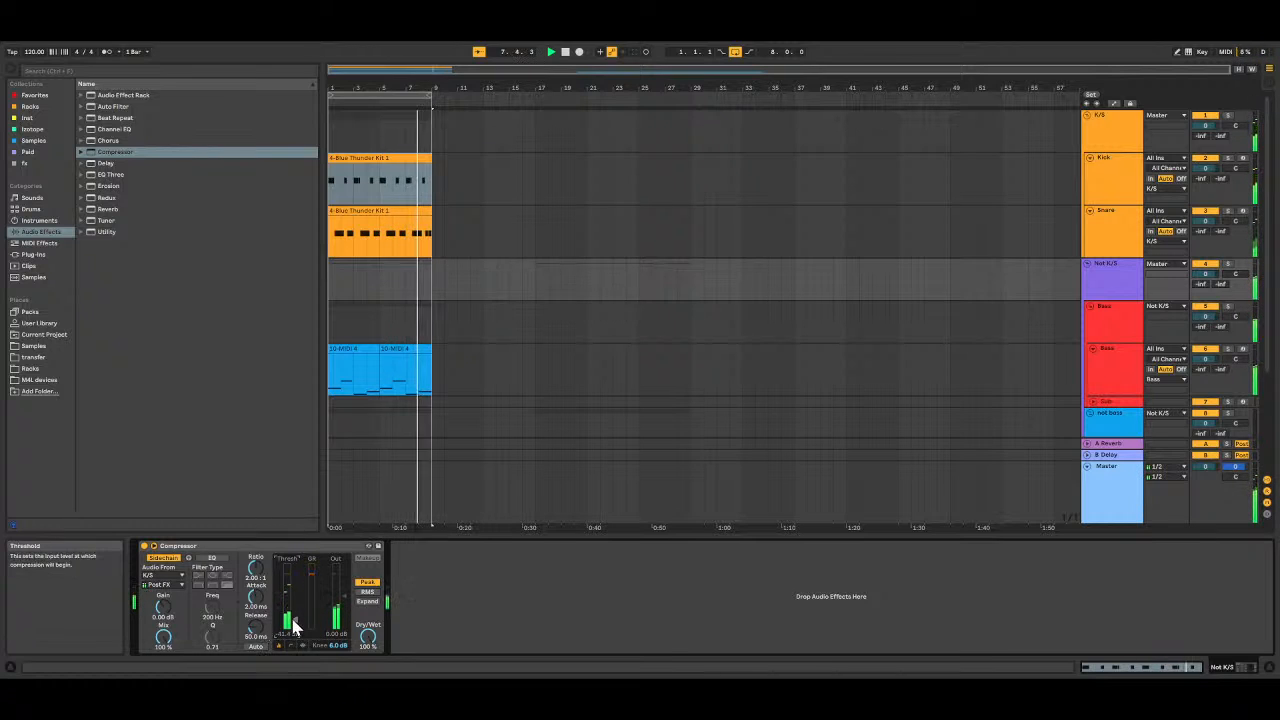
pyautogui.moveTo(294, 620); pyautogui.dragTo(297, 614)
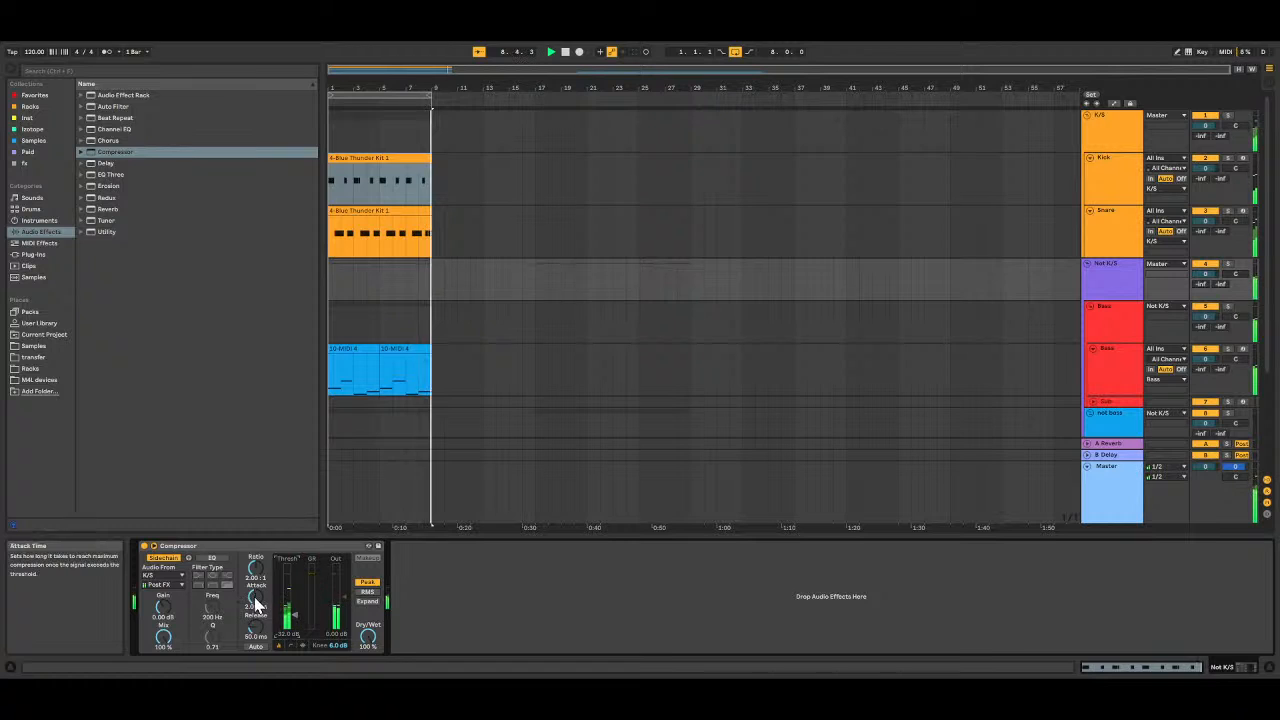
pyautogui.moveTo(295, 615); pyautogui.dragTo(295, 613)
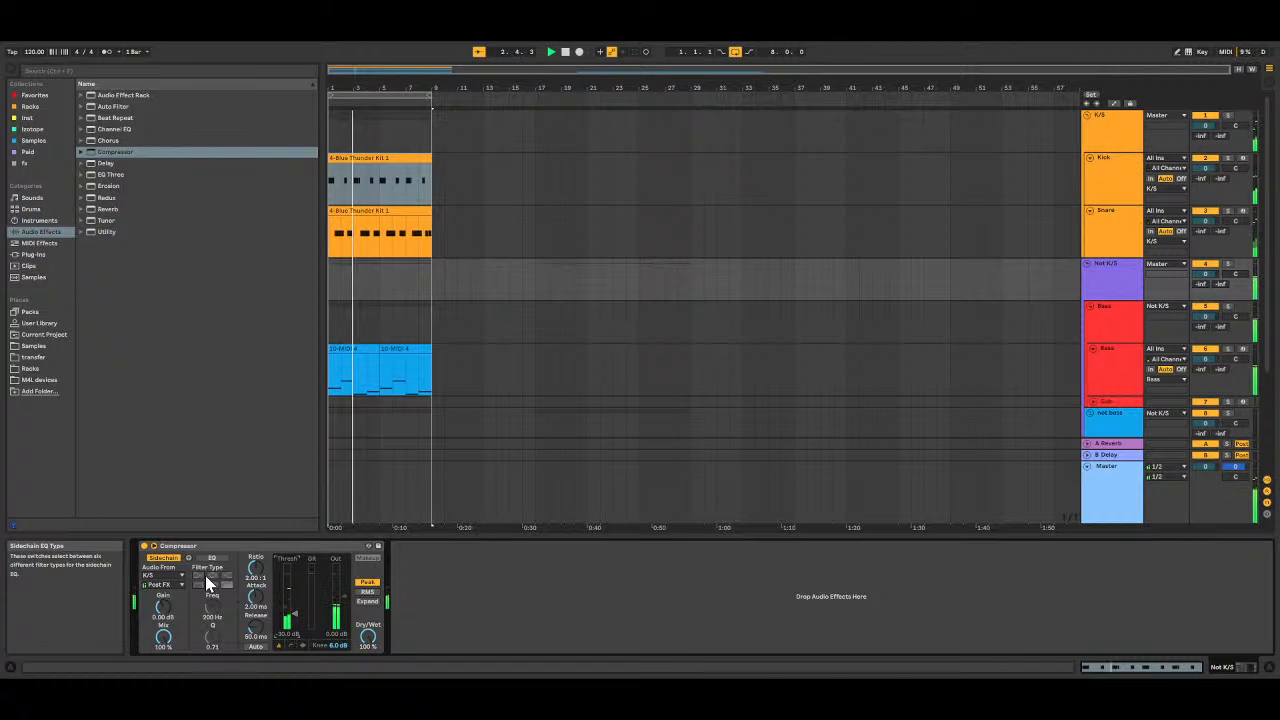
pyautogui.moveTo(295, 614); pyautogui.dragTo(297, 610)
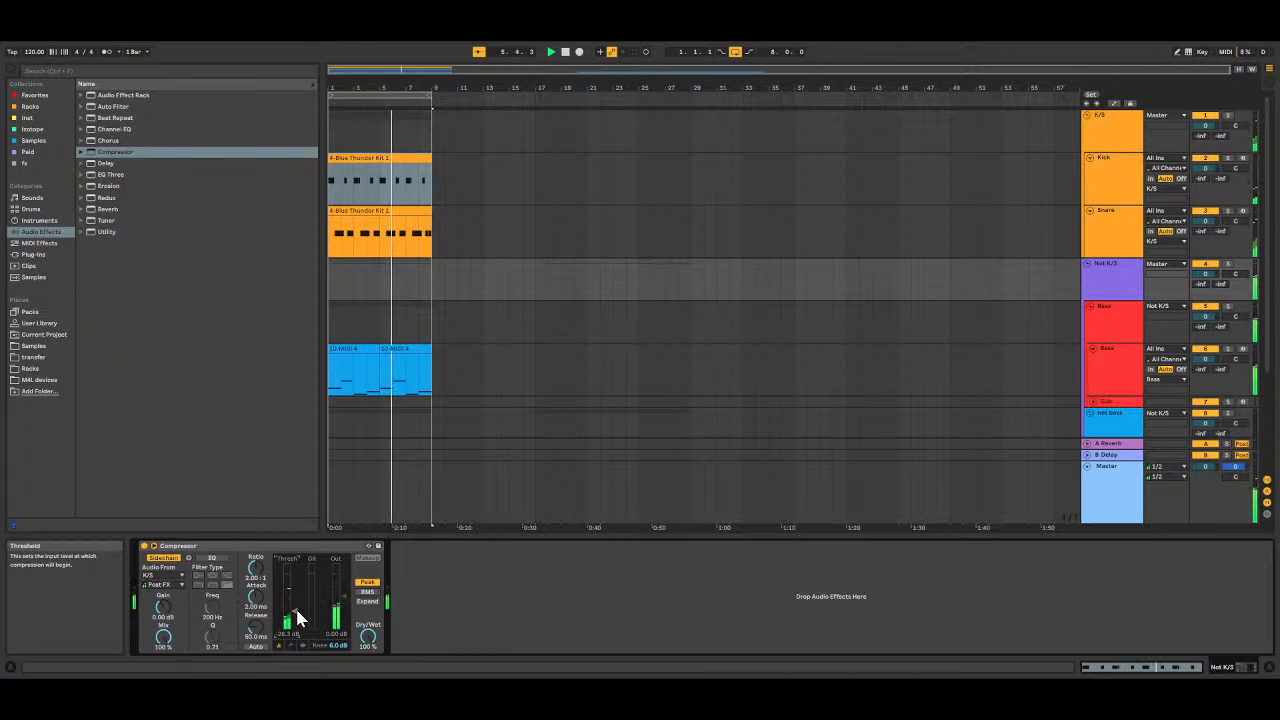
# Step: Try the Not K/S Compressor's sidechain EQ with a high-pass filter at 51.6 Hz and the threshold at -inf dB
pyautogui.click(209, 559)
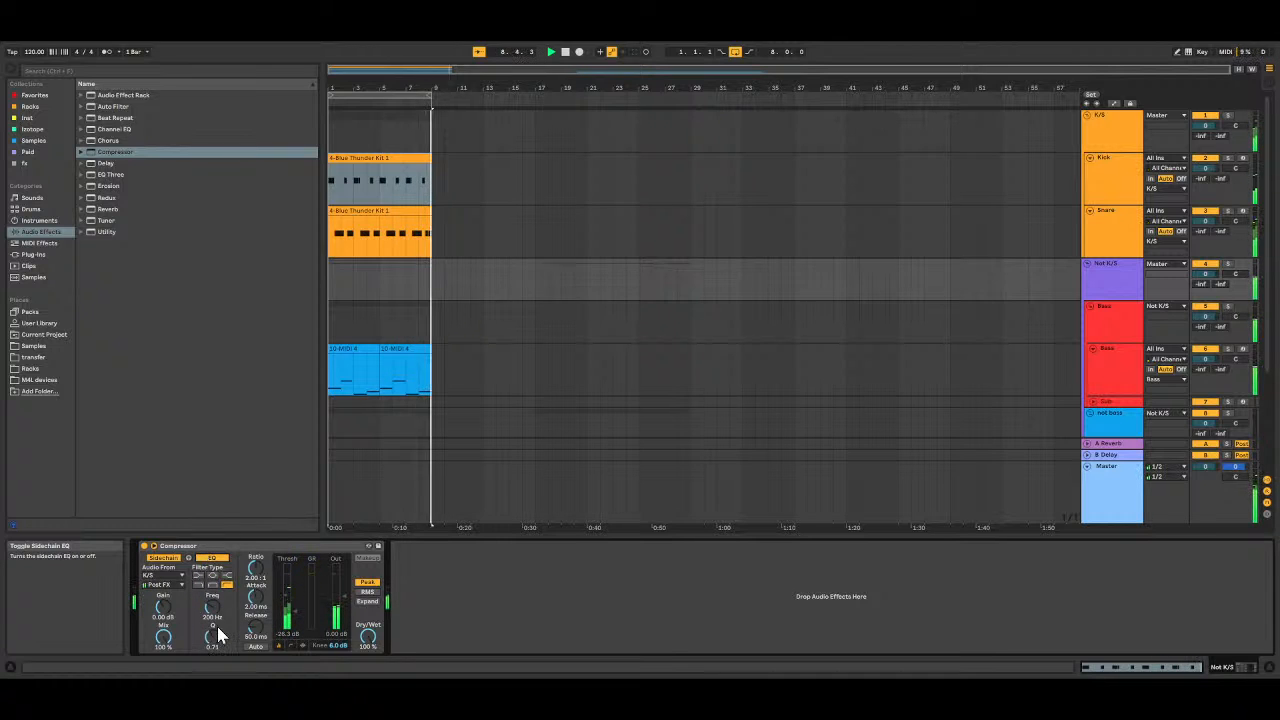
pyautogui.moveTo(293, 610); pyautogui.dragTo(293, 640)
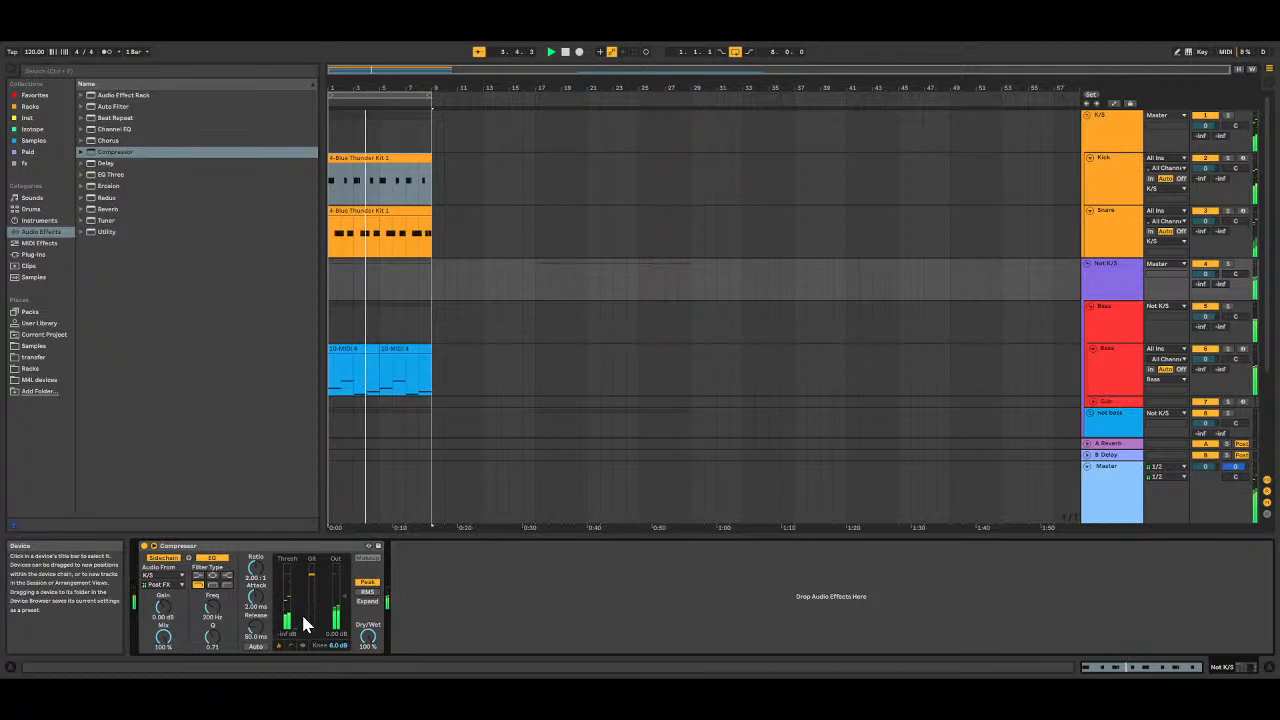
pyautogui.click(227, 584)
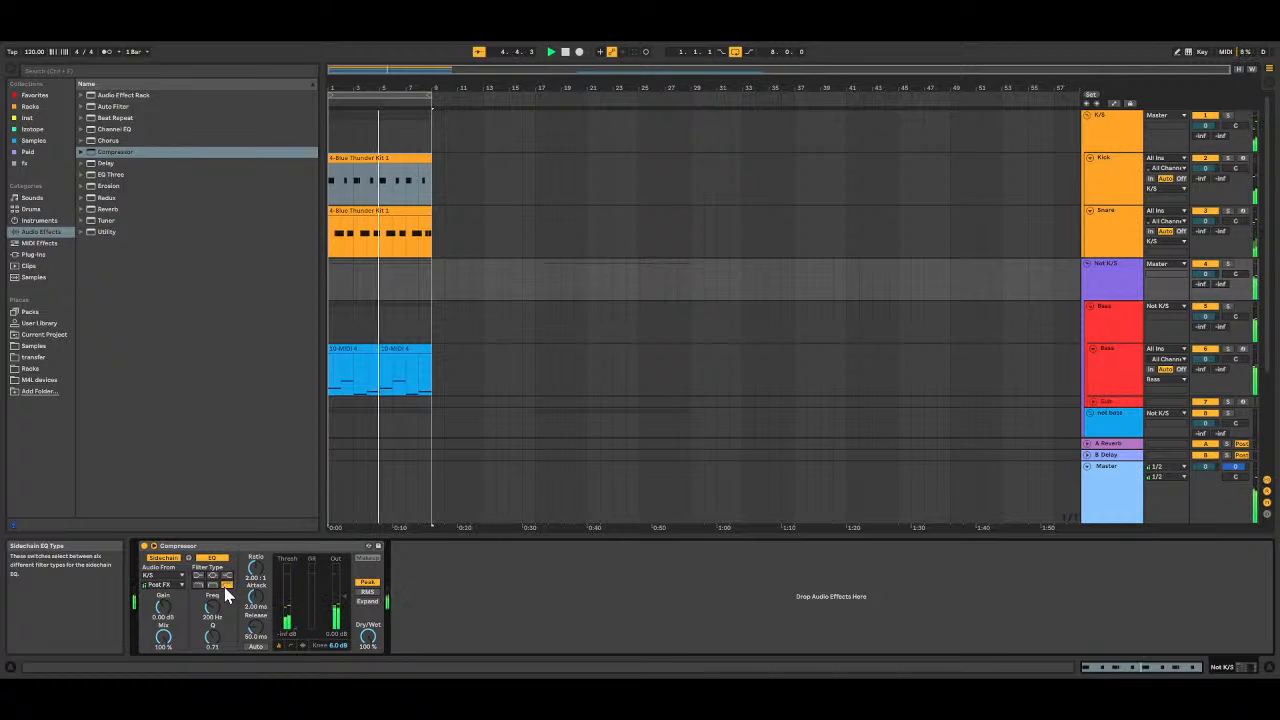
pyautogui.moveTo(212, 607)
pyautogui.mouseDown()
pyautogui.moveTo(212, 557)
pyautogui.moveTo(212, 610)
pyautogui.mouseUp()
pyautogui.click(219, 560)
pyautogui.click(219, 560)
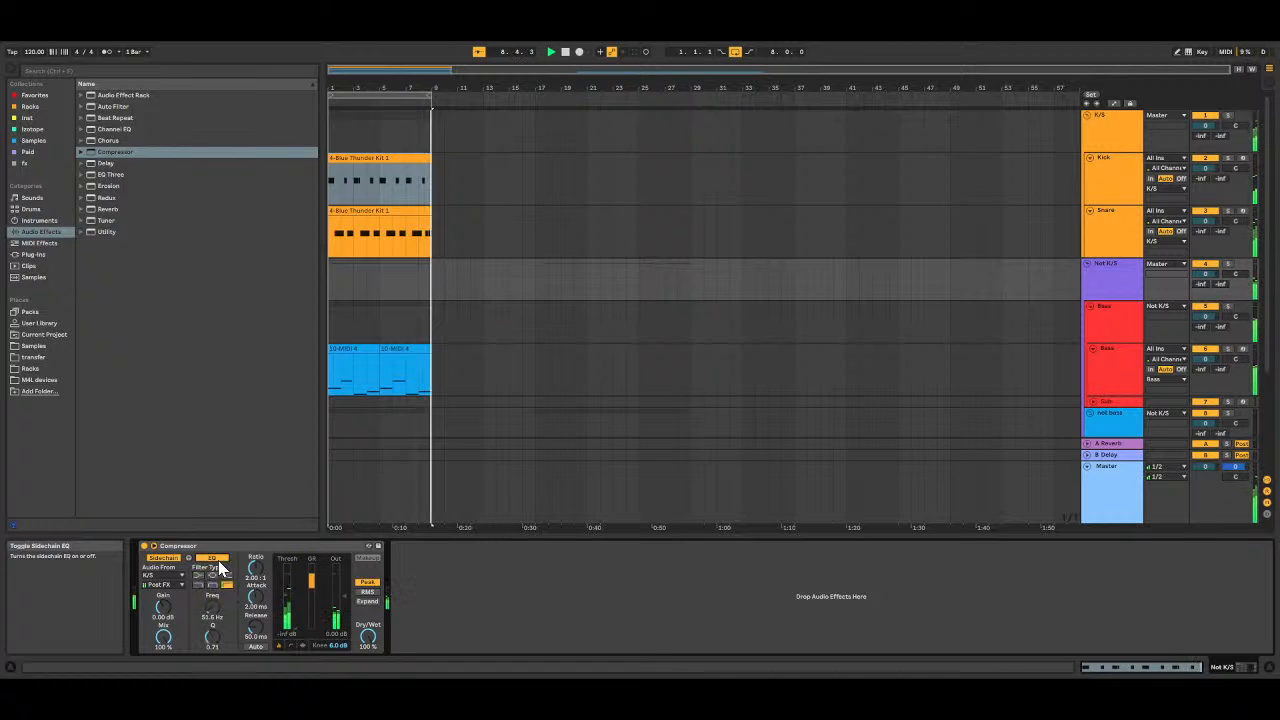
# Step: Try a low-pass sidechain filter on the Not K/S Compressor, sweeping its frequency down to 250 Hz, and turn the sidechain EQ off
pyautogui.click(228, 585)
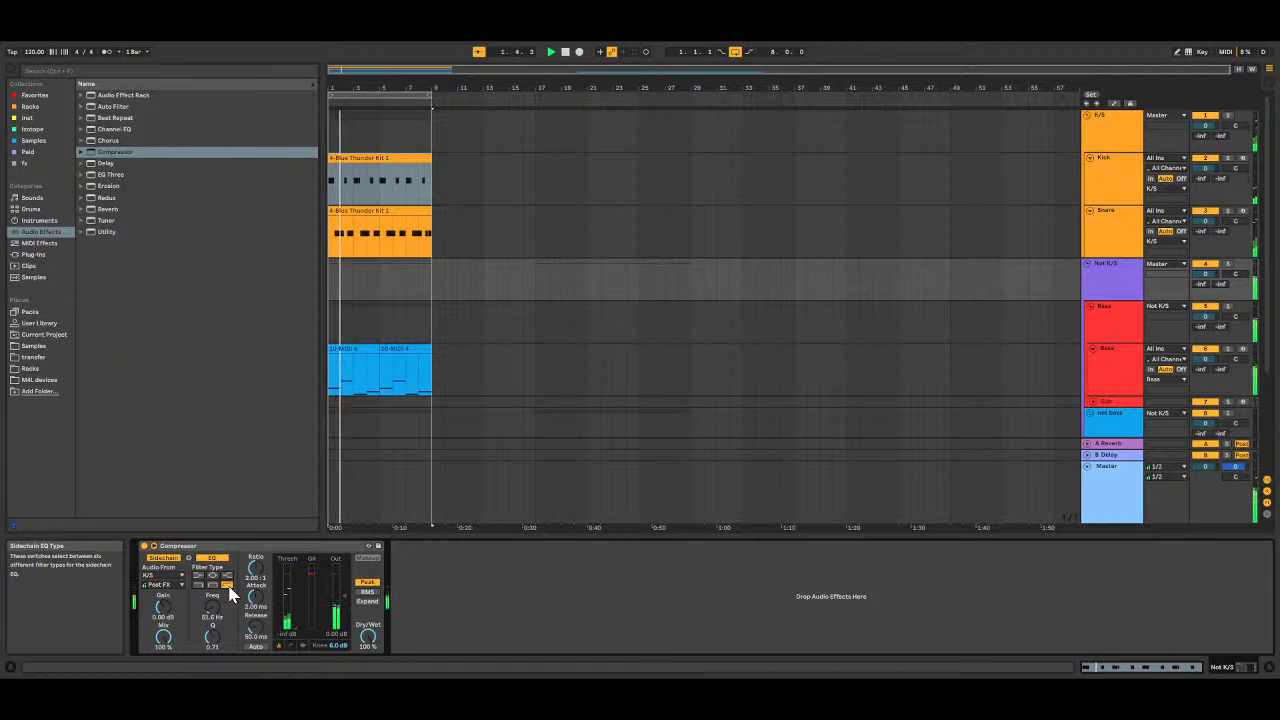
pyautogui.moveTo(212, 616)
pyautogui.mouseDown()
pyautogui.moveTo(212, 584)
pyautogui.moveTo(211, 615)
pyautogui.mouseUp()
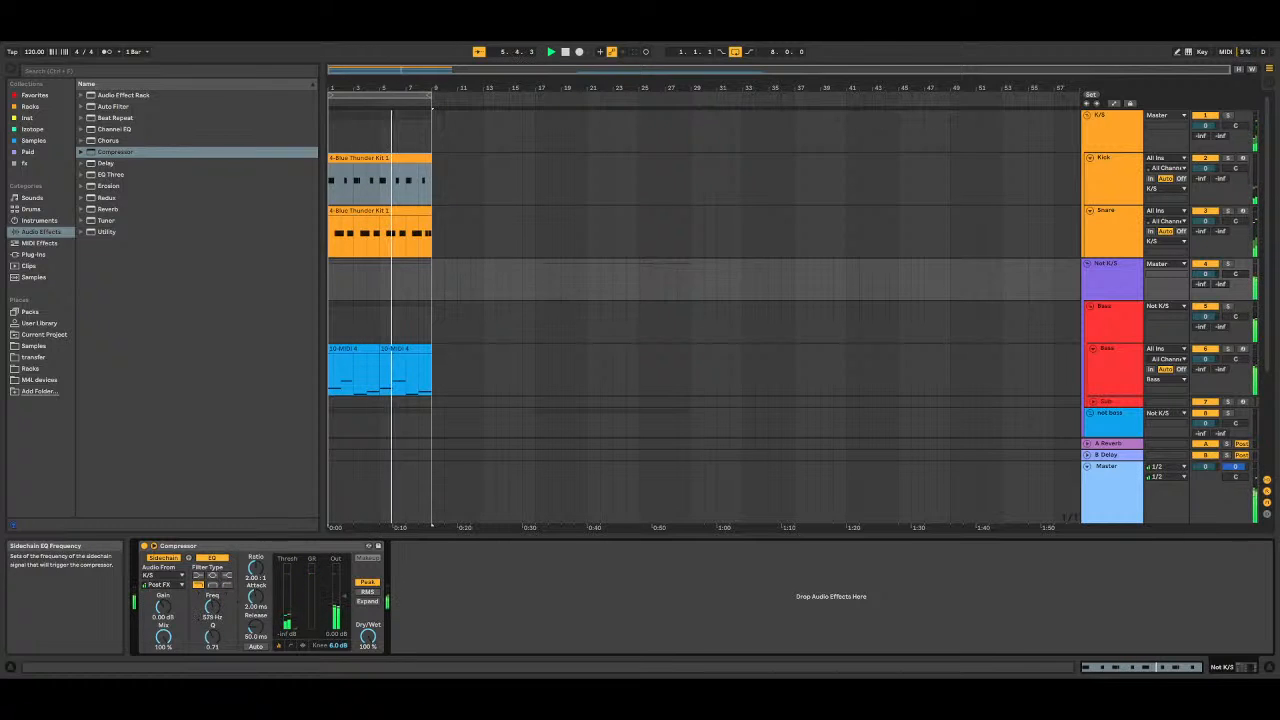
pyautogui.moveTo(212, 608)
pyautogui.mouseDown()
pyautogui.moveTo(212, 664)
pyautogui.moveTo(212, 530)
pyautogui.moveTo(212, 634)
pyautogui.moveTo(220, 592)
pyautogui.mouseUp()
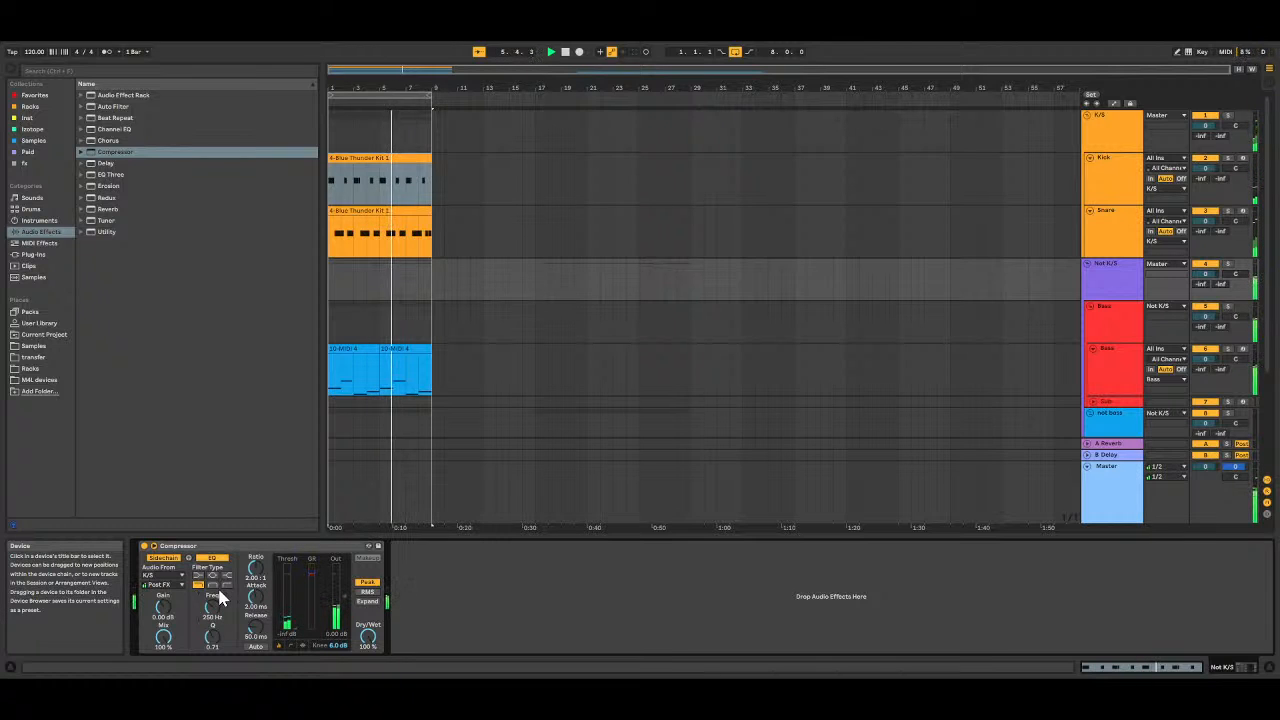
pyautogui.click(212, 558)
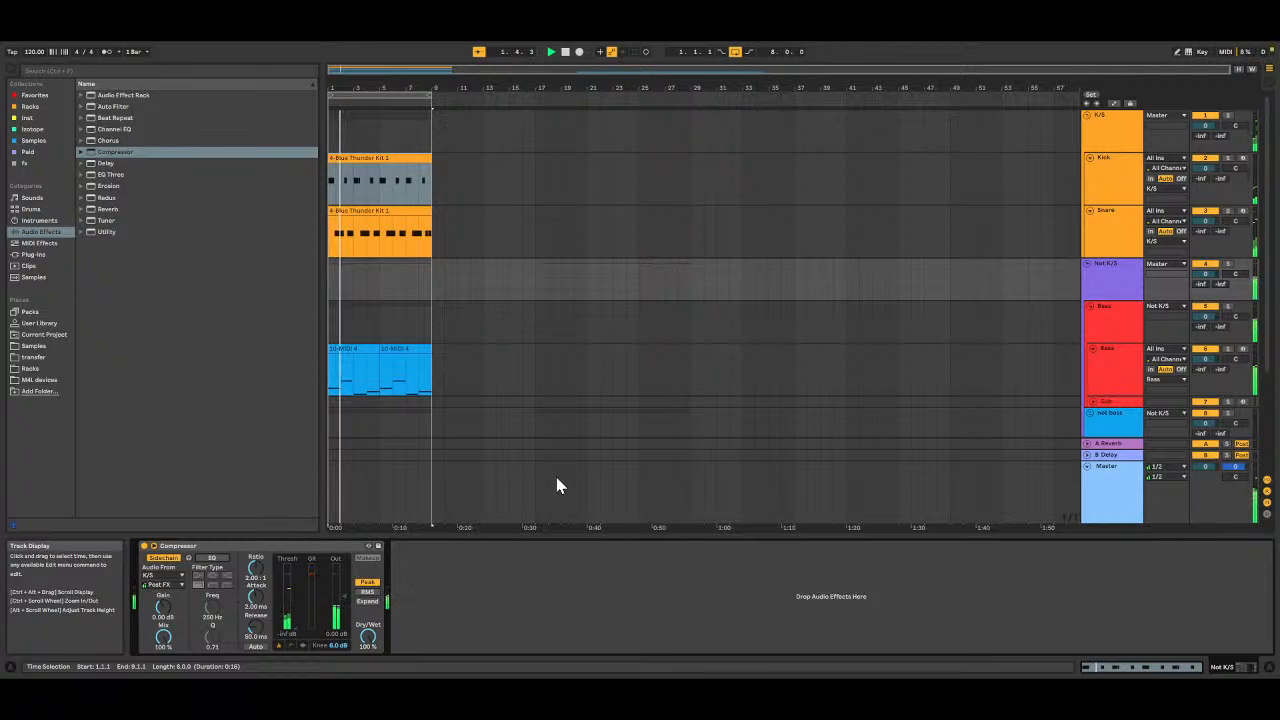
# Step: Set the Not K/S Compressor's threshold to -21.3 dB
pyautogui.moveTo(295, 628); pyautogui.dragTo(296, 607)
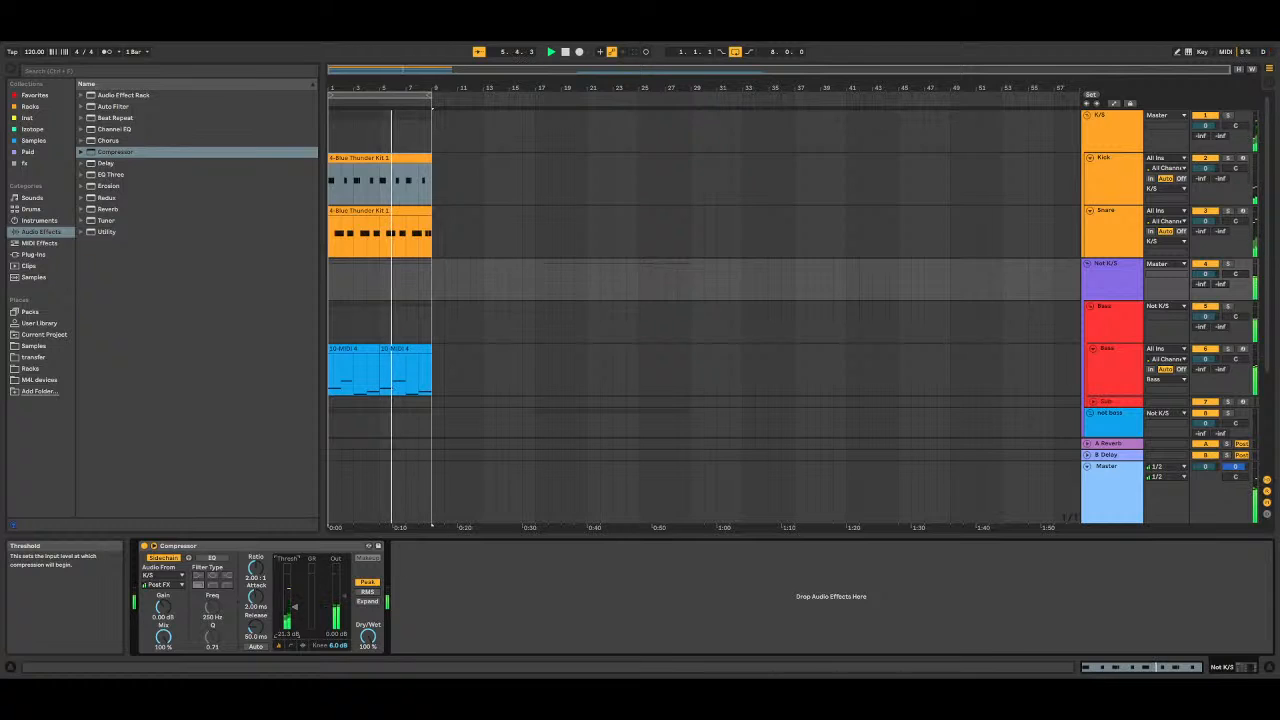
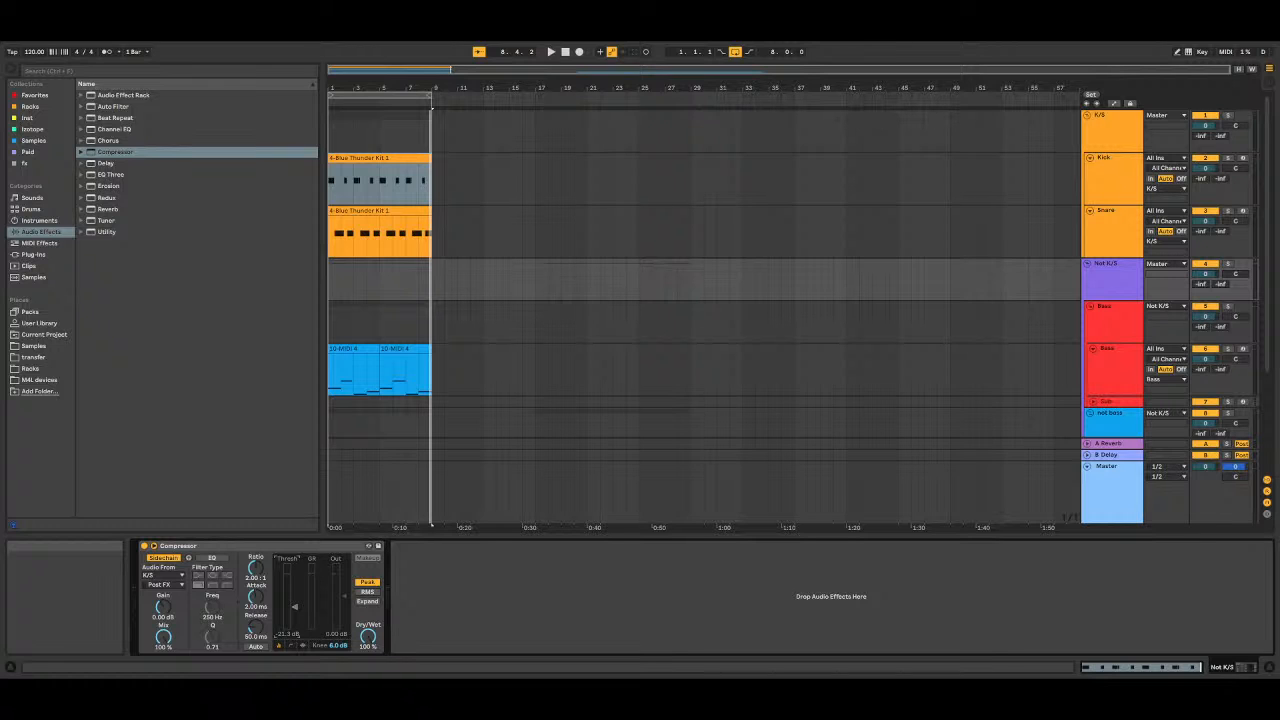
# Step: Copy the two Cords clips spanning bars 1 to 8 onto the Melody track at the same position
pyautogui.scroll(-5, 528, 246)
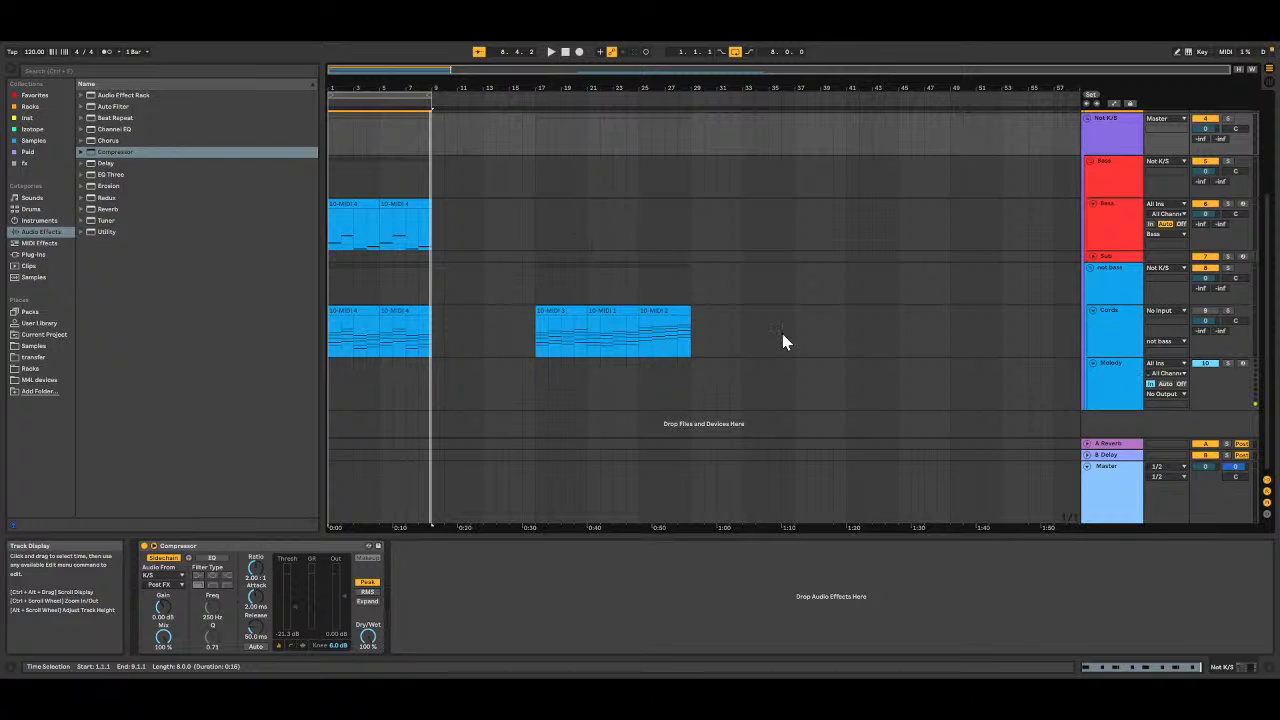
pyautogui.click(1133, 396)
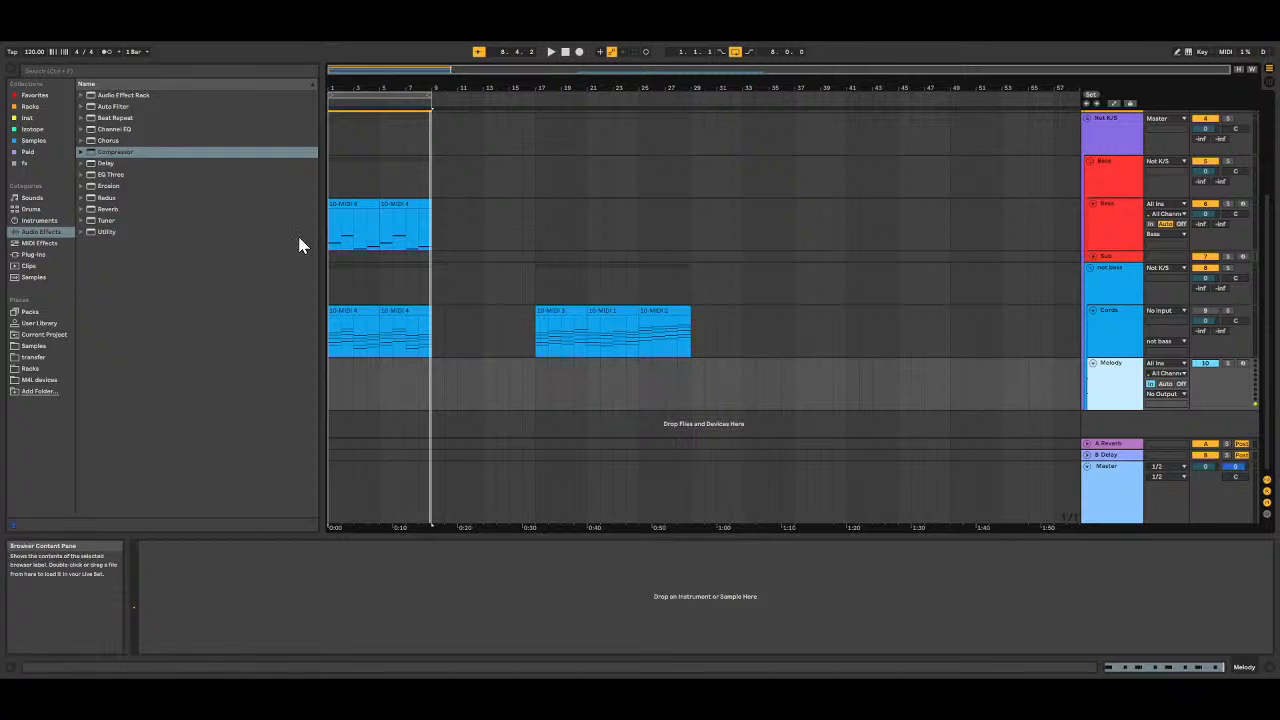
pyautogui.click(364, 322)
pyautogui.click(360, 311)
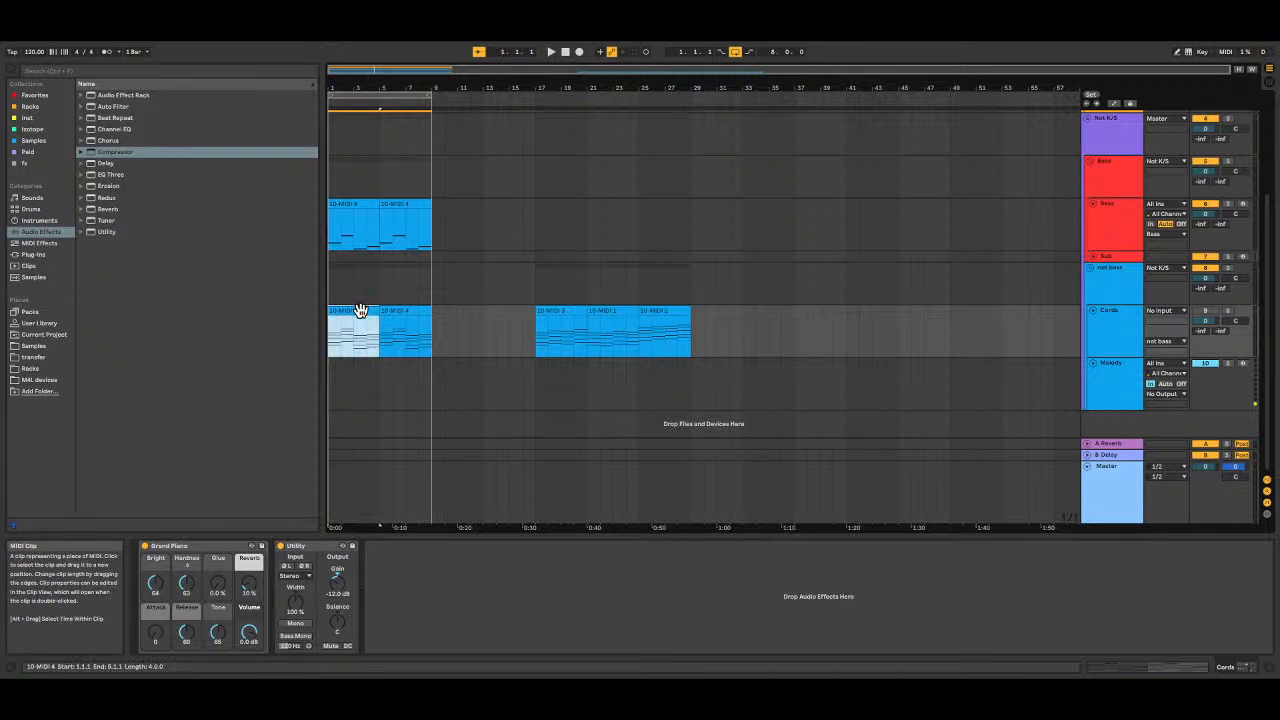
pyautogui.keyDown('shift'); pyautogui.click(410, 313); pyautogui.keyUp('shift')
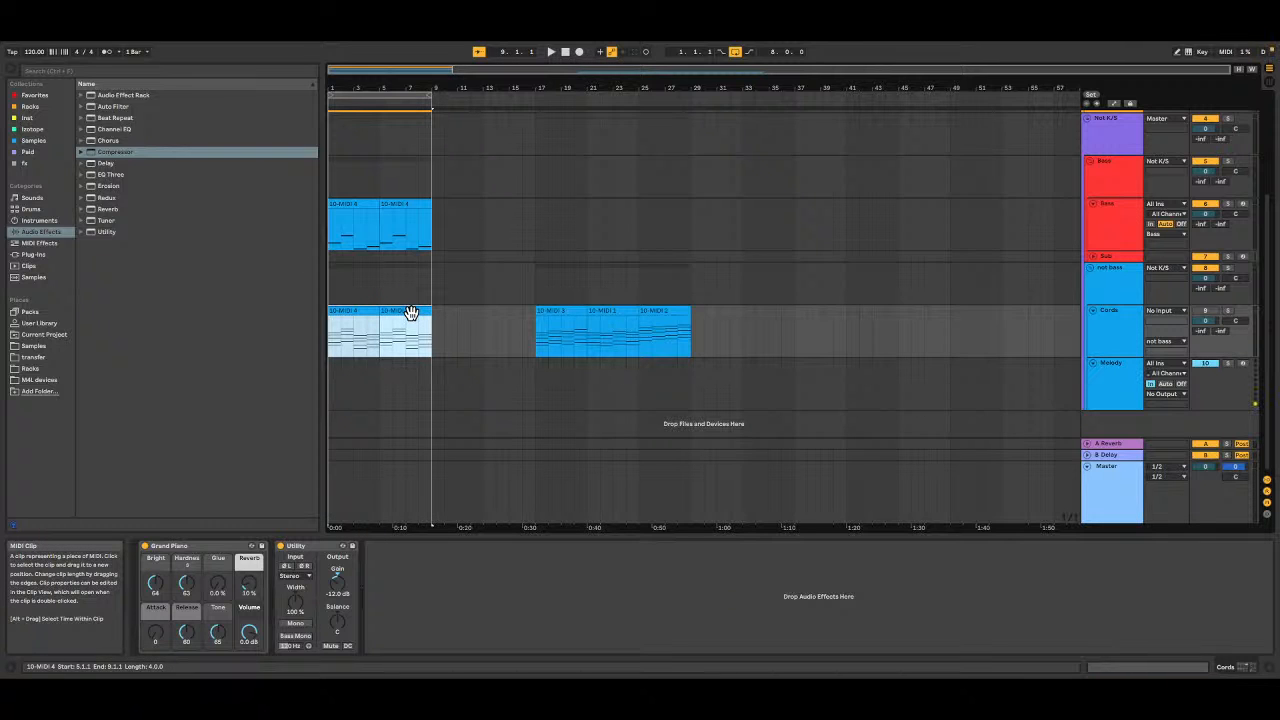
pyautogui.moveTo(410, 313); pyautogui.dragTo(414, 382)
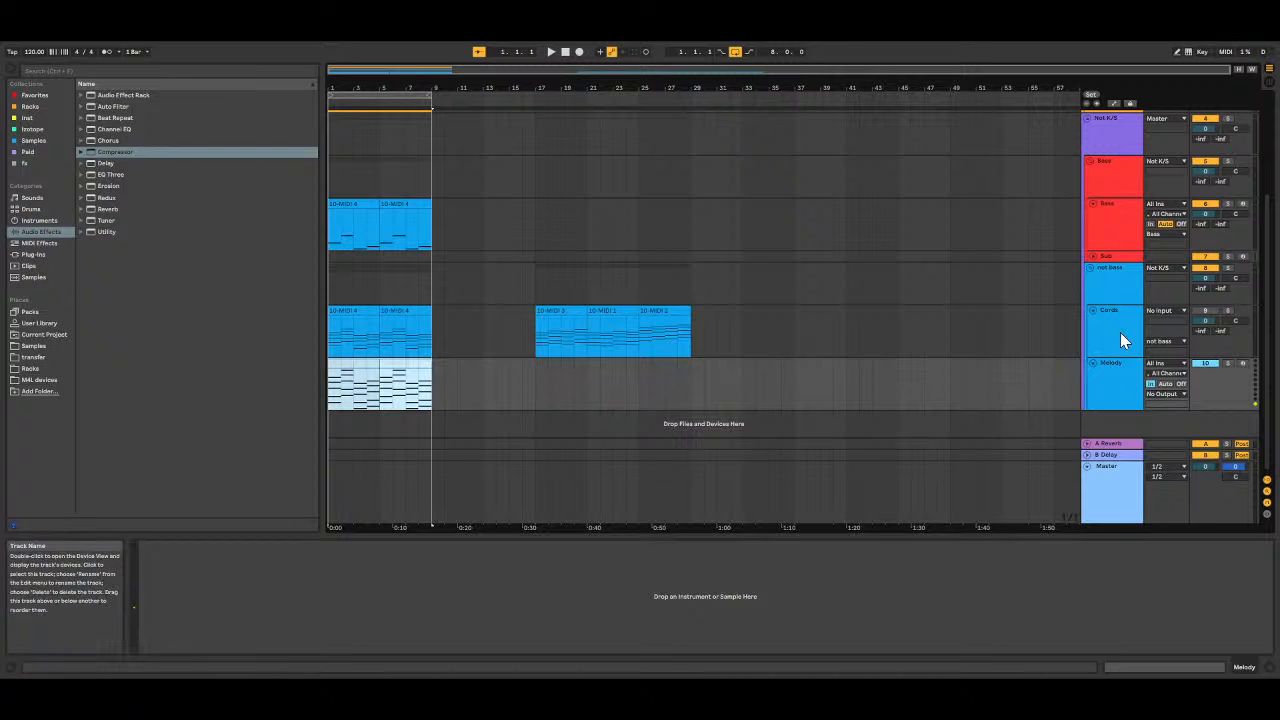
# Step: Select the Melody track and open the Synth Lead presets of the Simpler instrument in the browser
pyautogui.click(1207, 363)
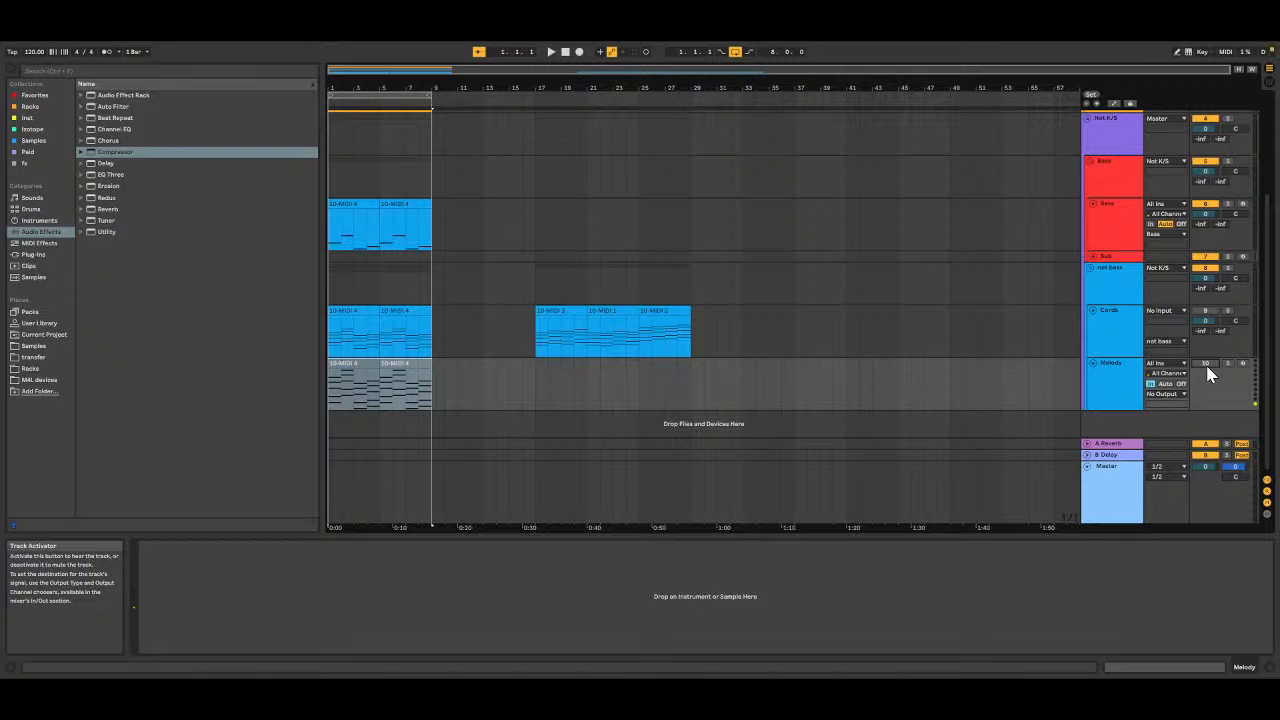
pyautogui.click(1112, 385)
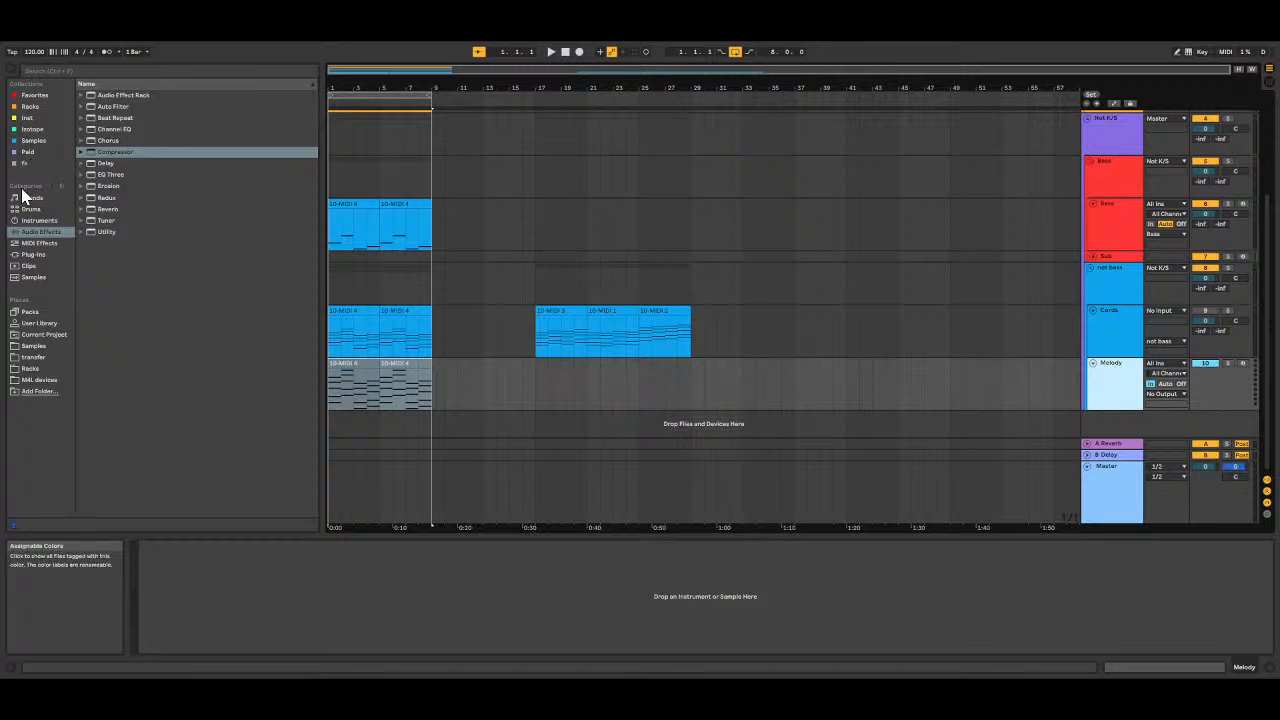
pyautogui.click(36, 220)
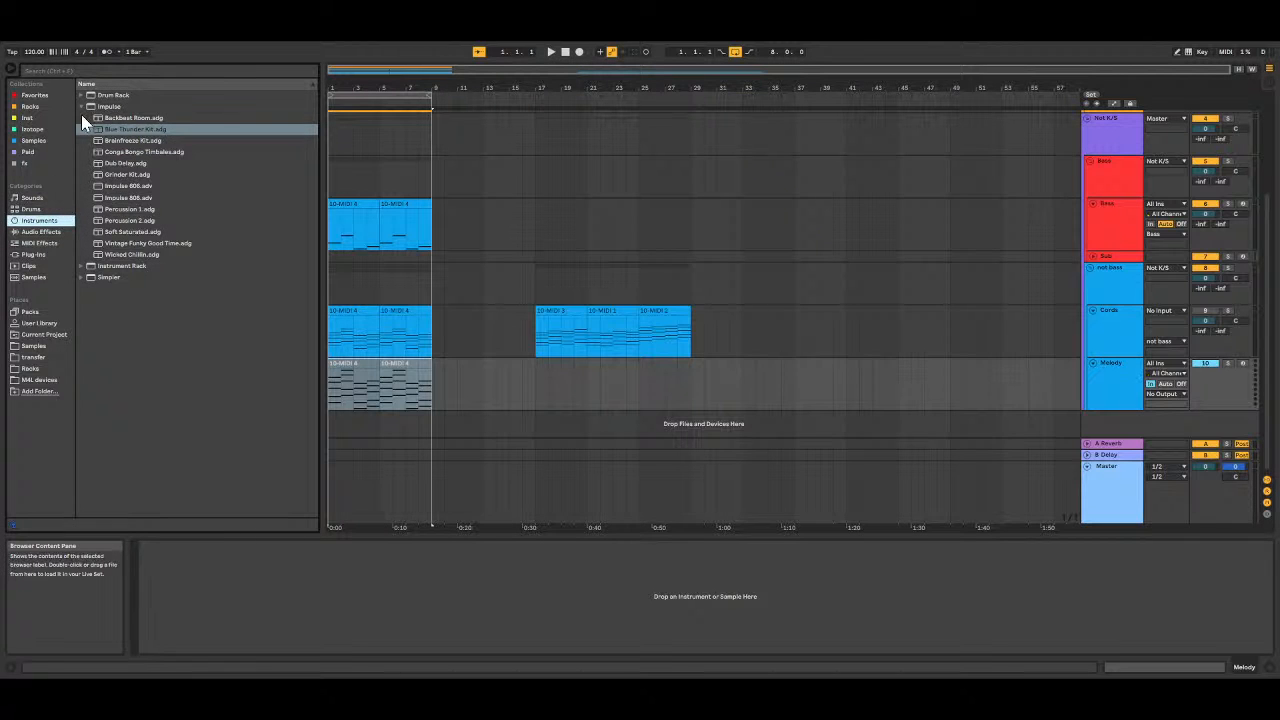
pyautogui.click(81, 107)
pyautogui.click(81, 129)
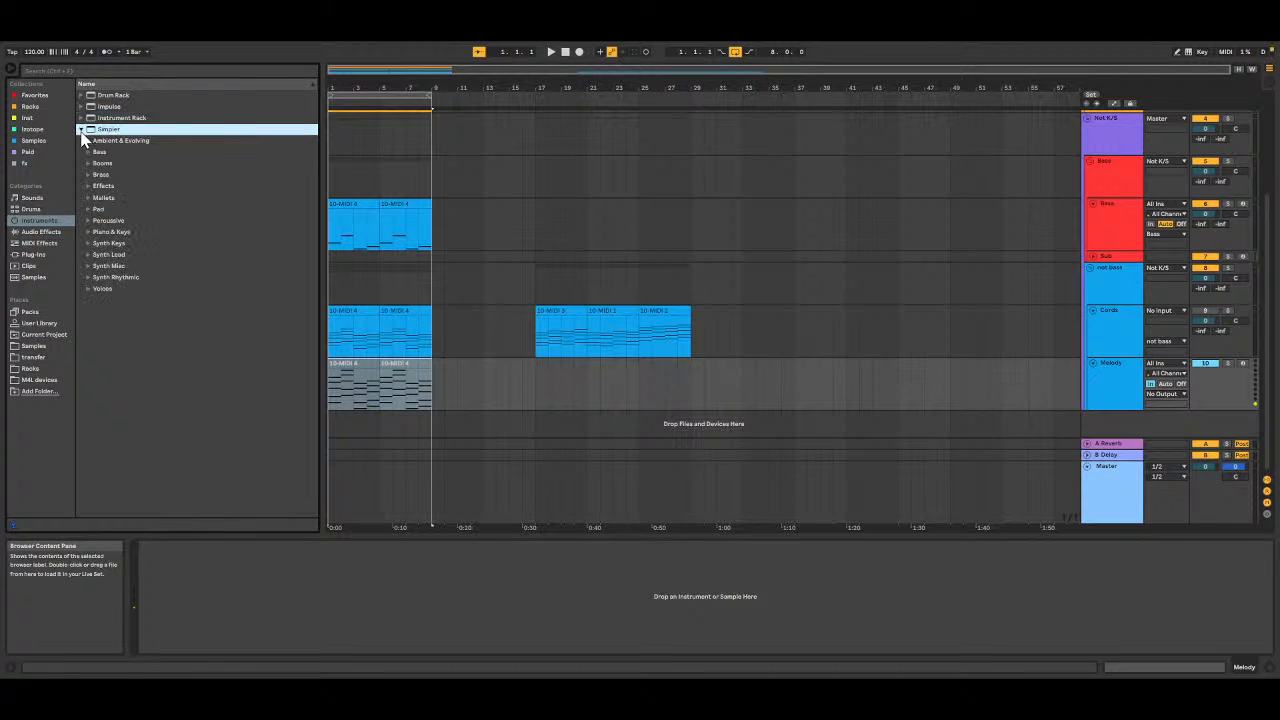
pyautogui.click(89, 248)
pyautogui.click(89, 248)
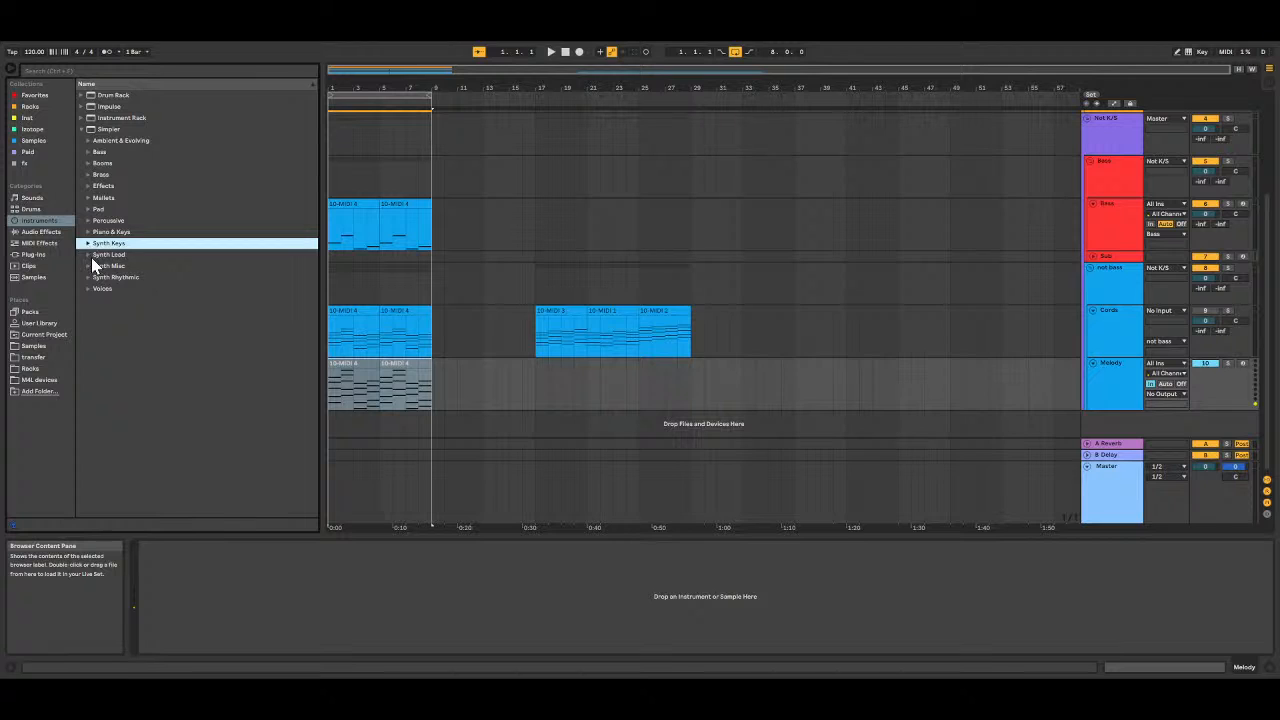
pyautogui.click(86, 253)
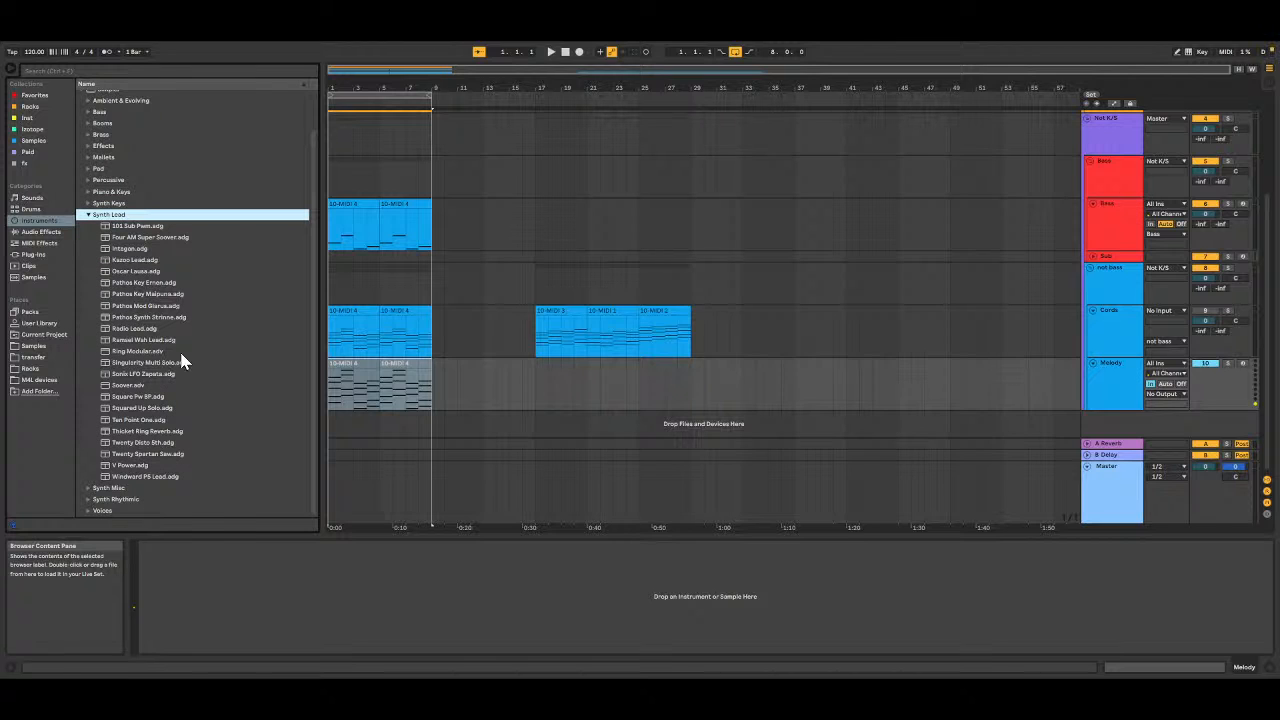
# Step: Audition several Simpler Synth Lead presets, including Ten Point One, and load Soover.adv onto the Melody track
pyautogui.click(150, 419)
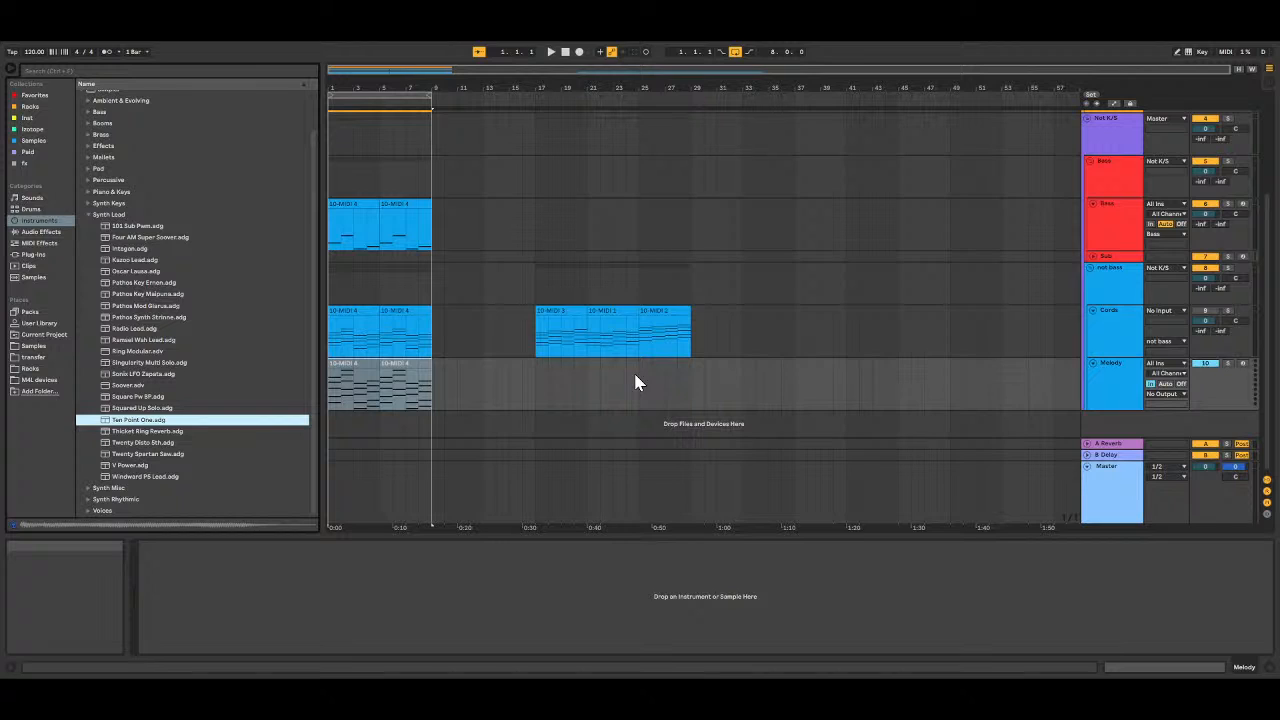
pyautogui.click(157, 271)
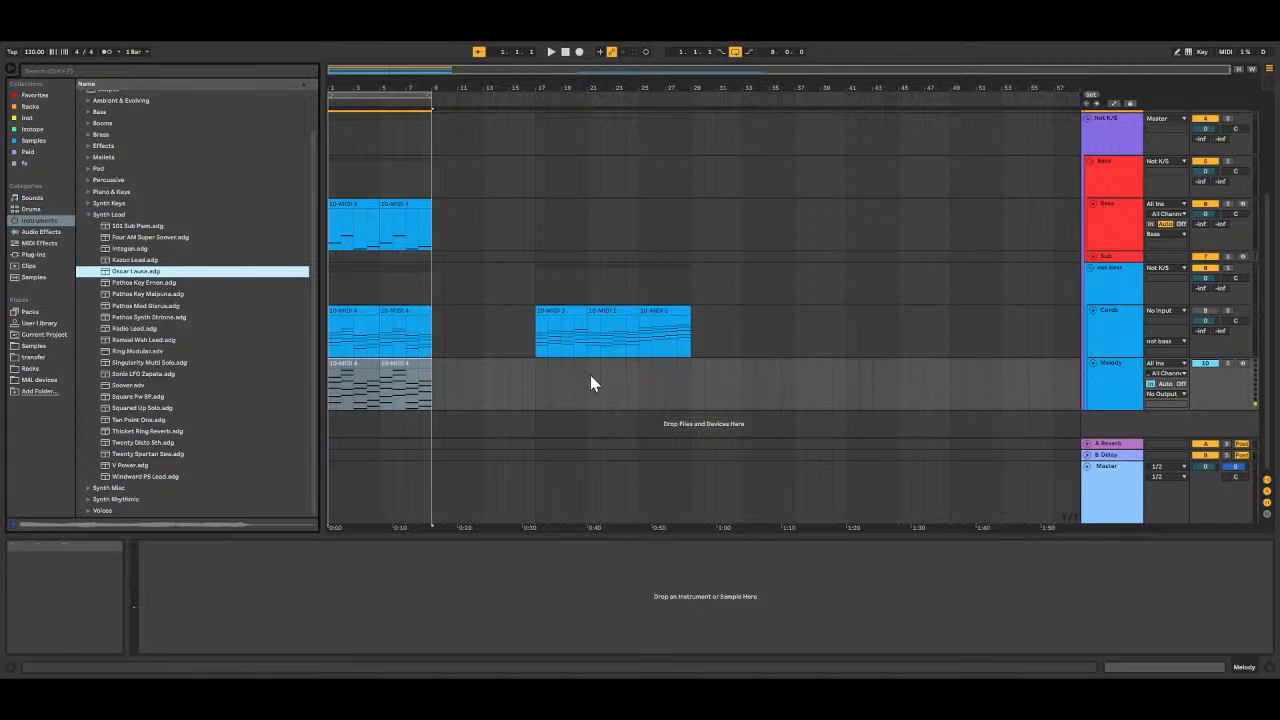
pyautogui.click(155, 225)
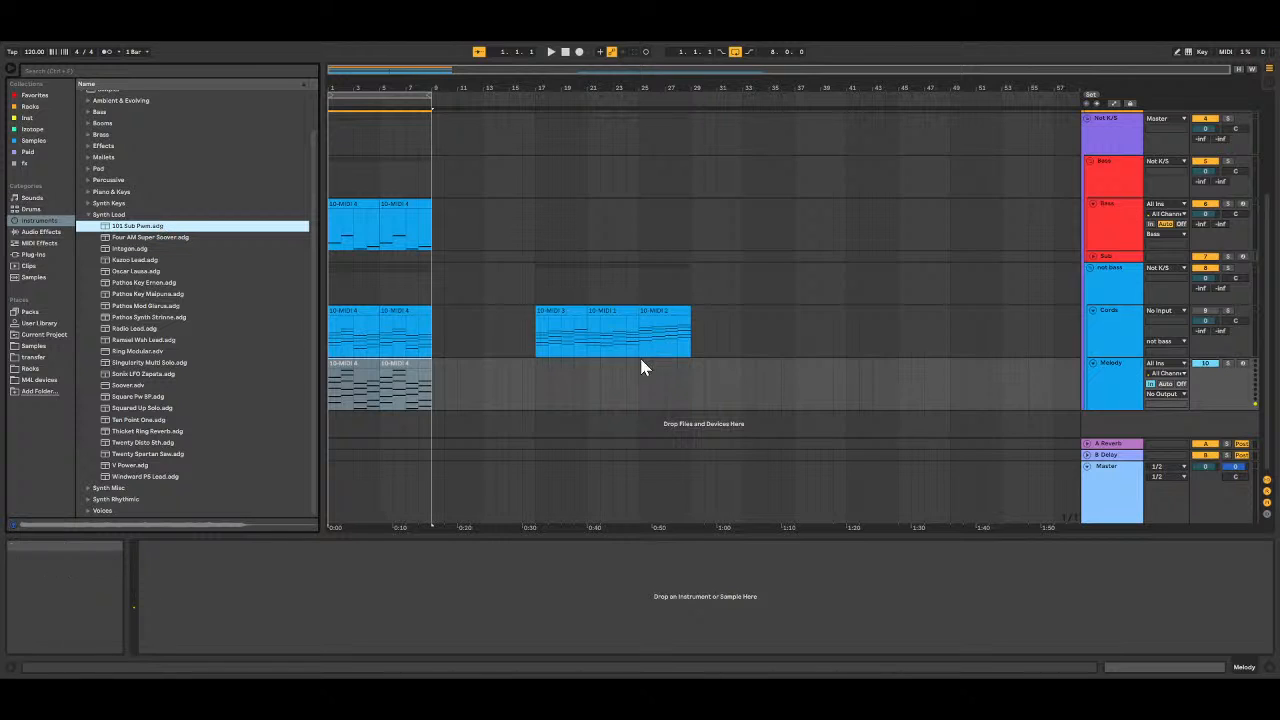
pyautogui.doubleClick(132, 384)
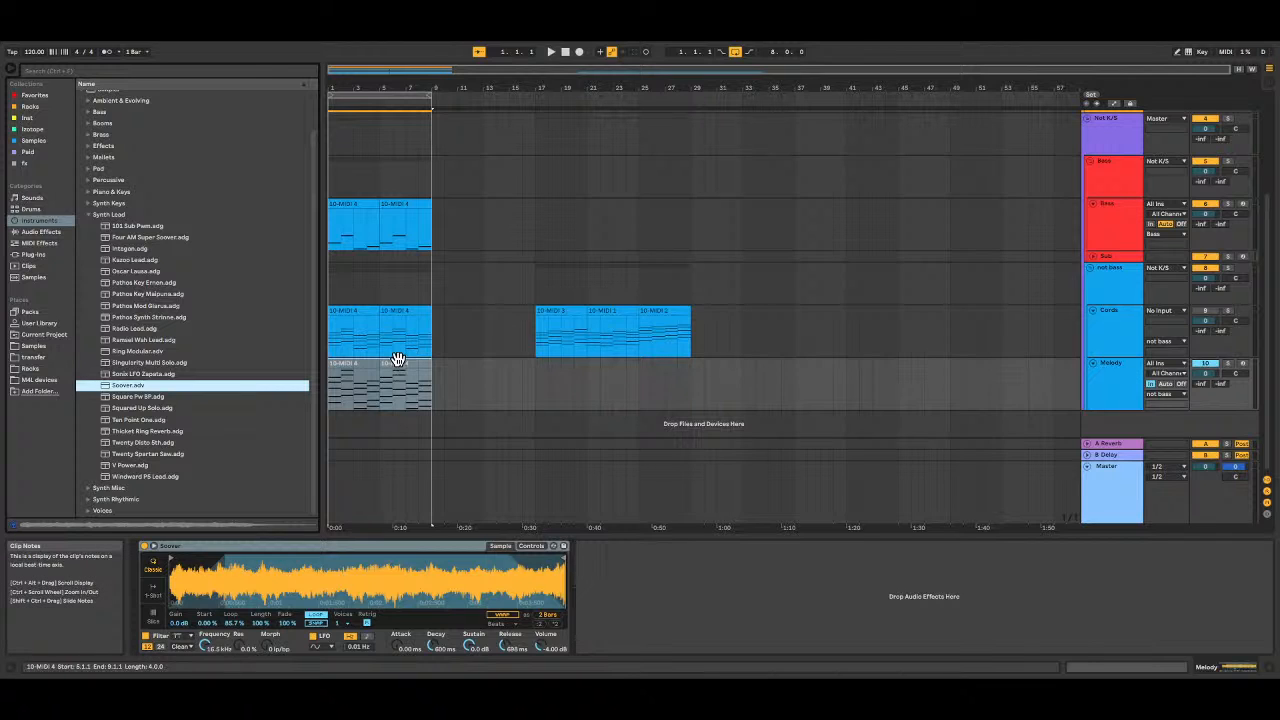
# Step: Add an Arpeggiator MIDI effect to the Melody track and play back the loop from its first clip
pyautogui.click(51, 241)
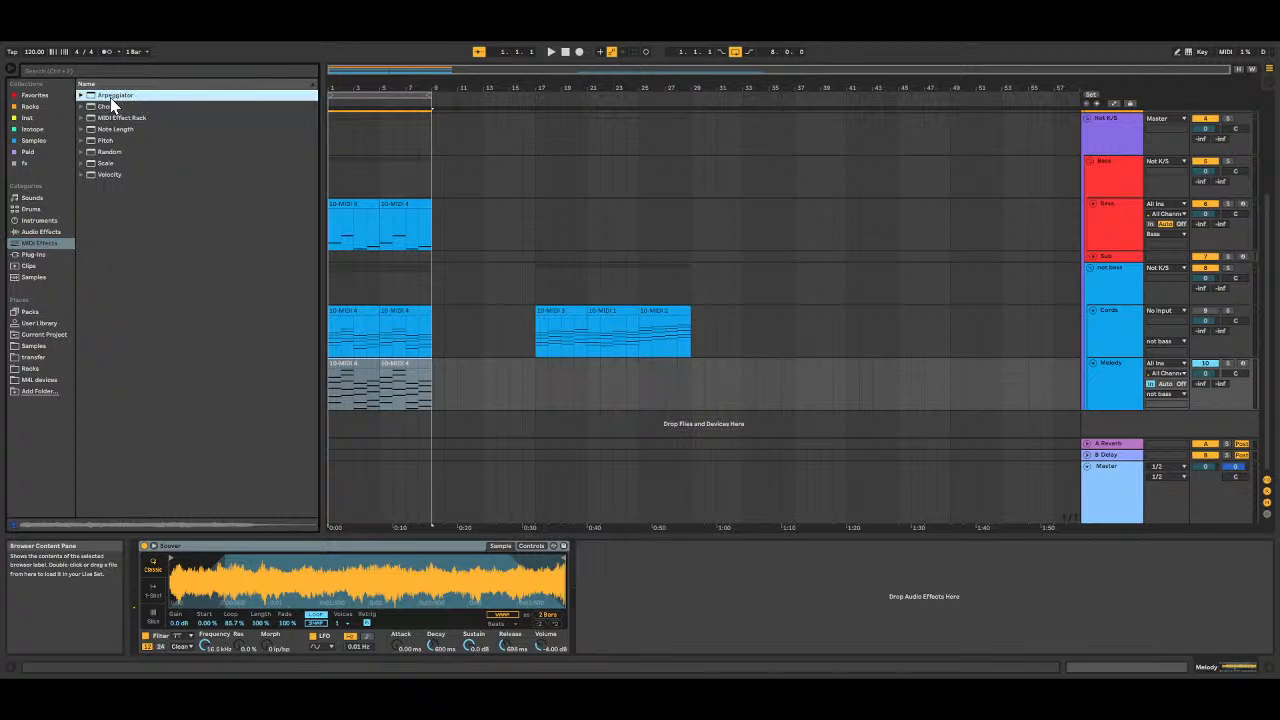
pyautogui.moveTo(110, 97); pyautogui.dragTo(632, 403)
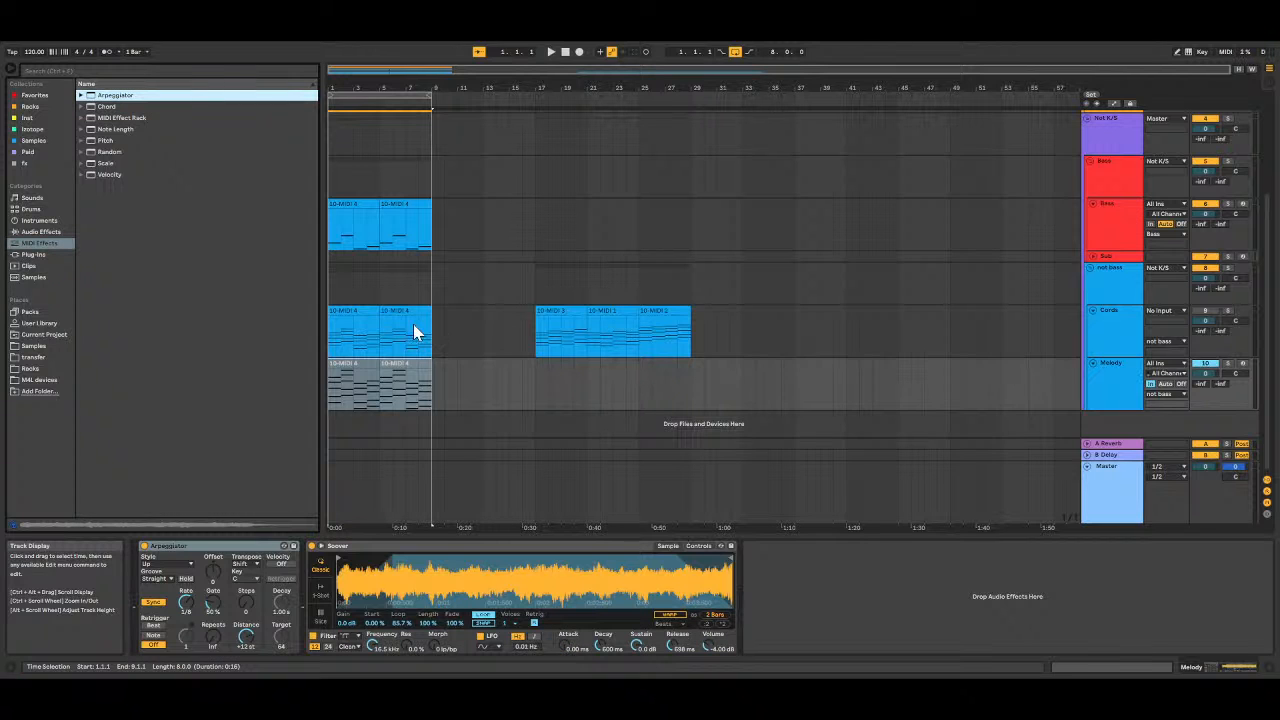
pyautogui.click(346, 364)
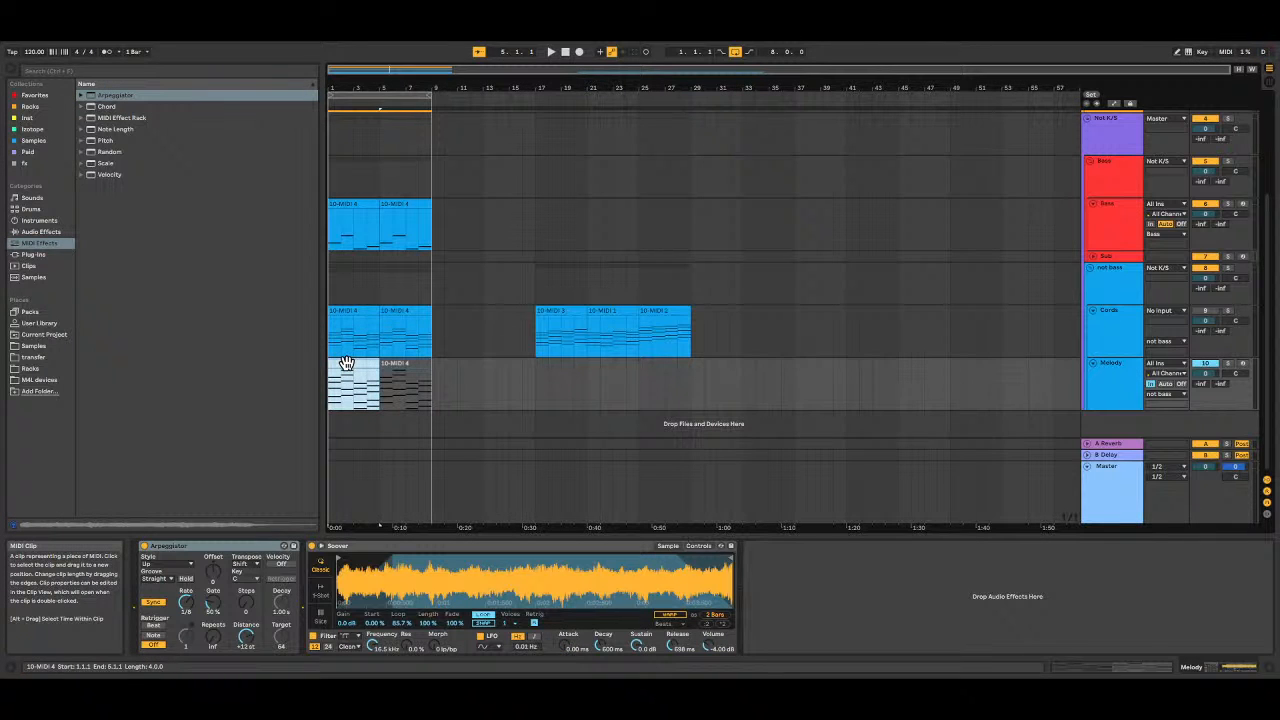
pyautogui.press('space')
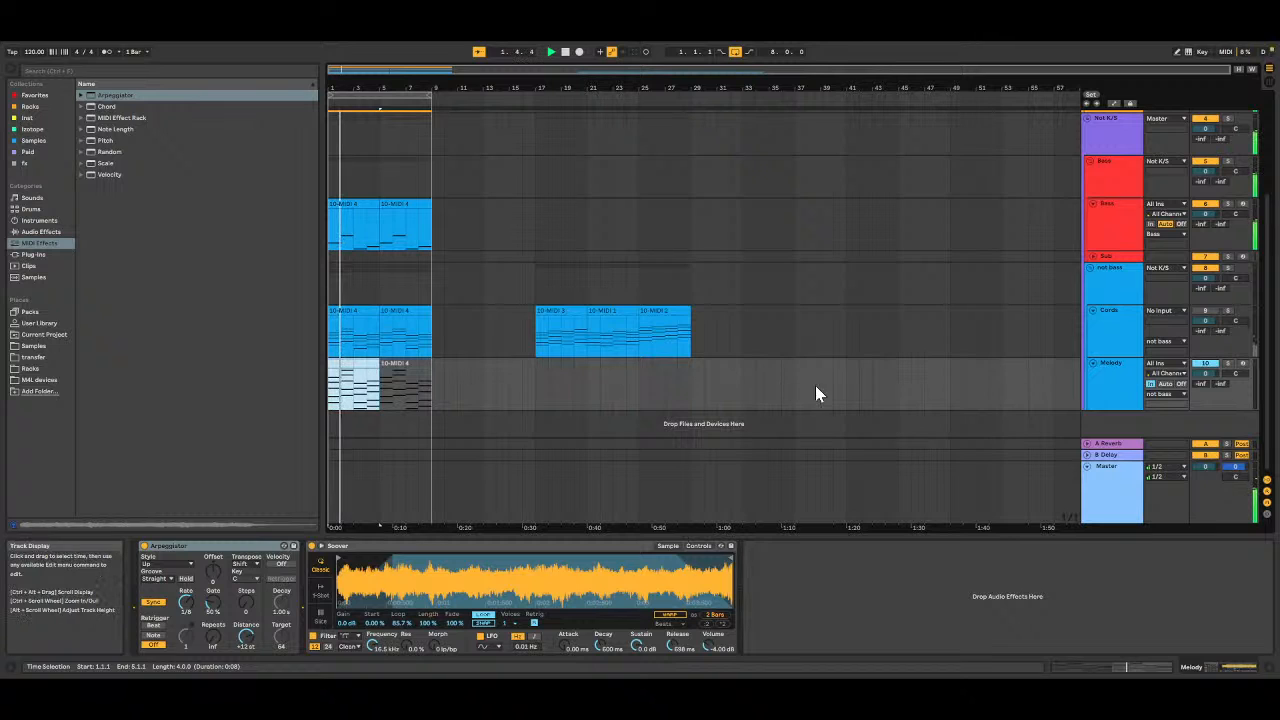
pyautogui.click(1208, 364)
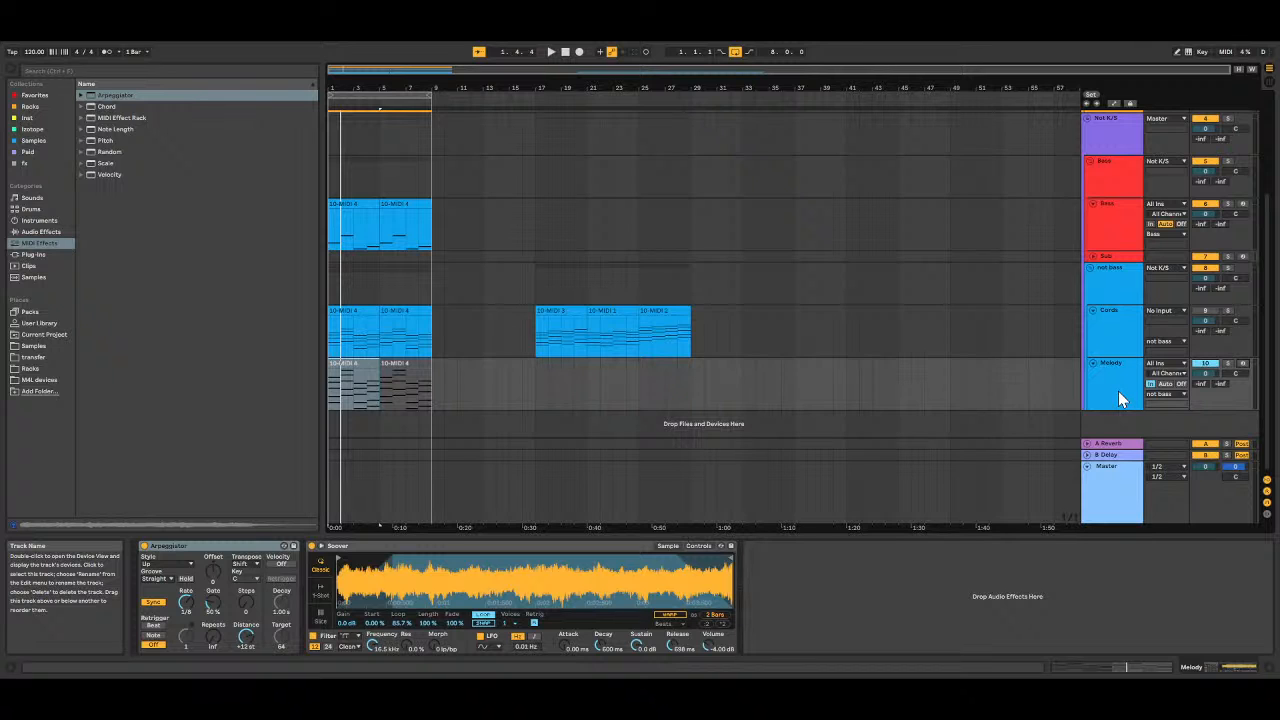
# Step: Insert a new audio track and a new MIDI track below the Melody track
pyautogui.scroll(2, 1118, 391)
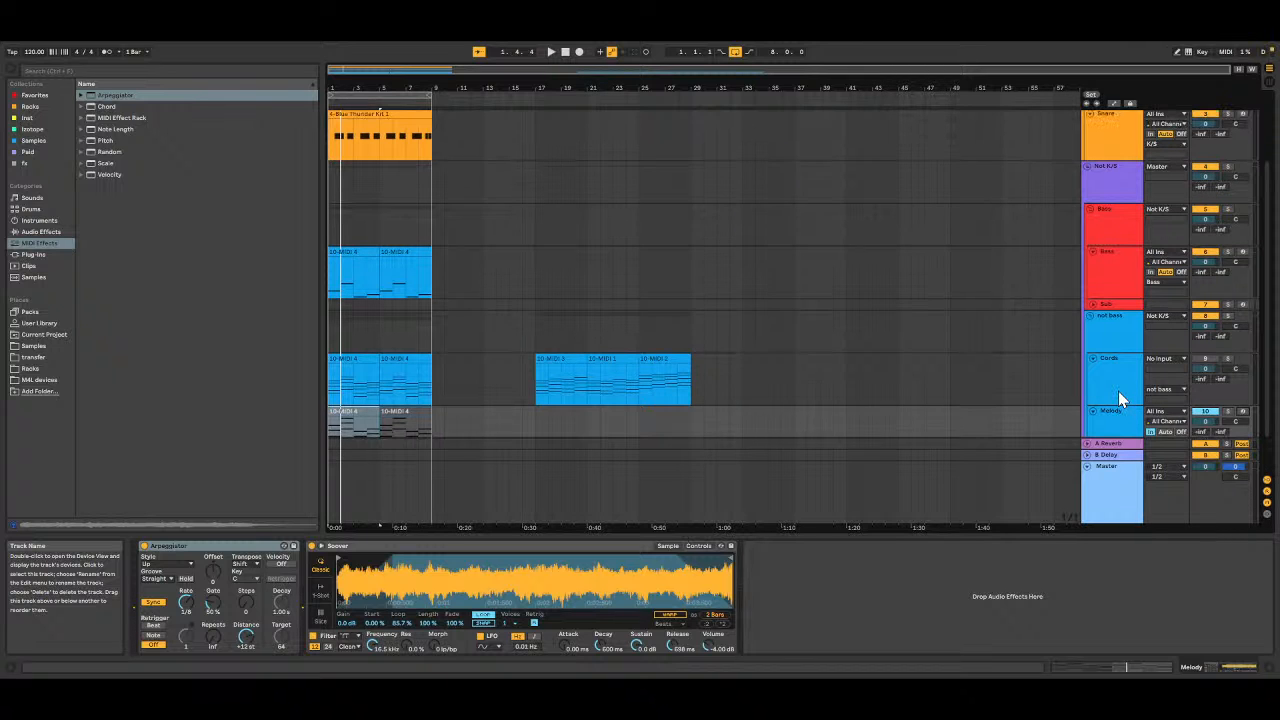
pyautogui.scroll(4, 1118, 391)
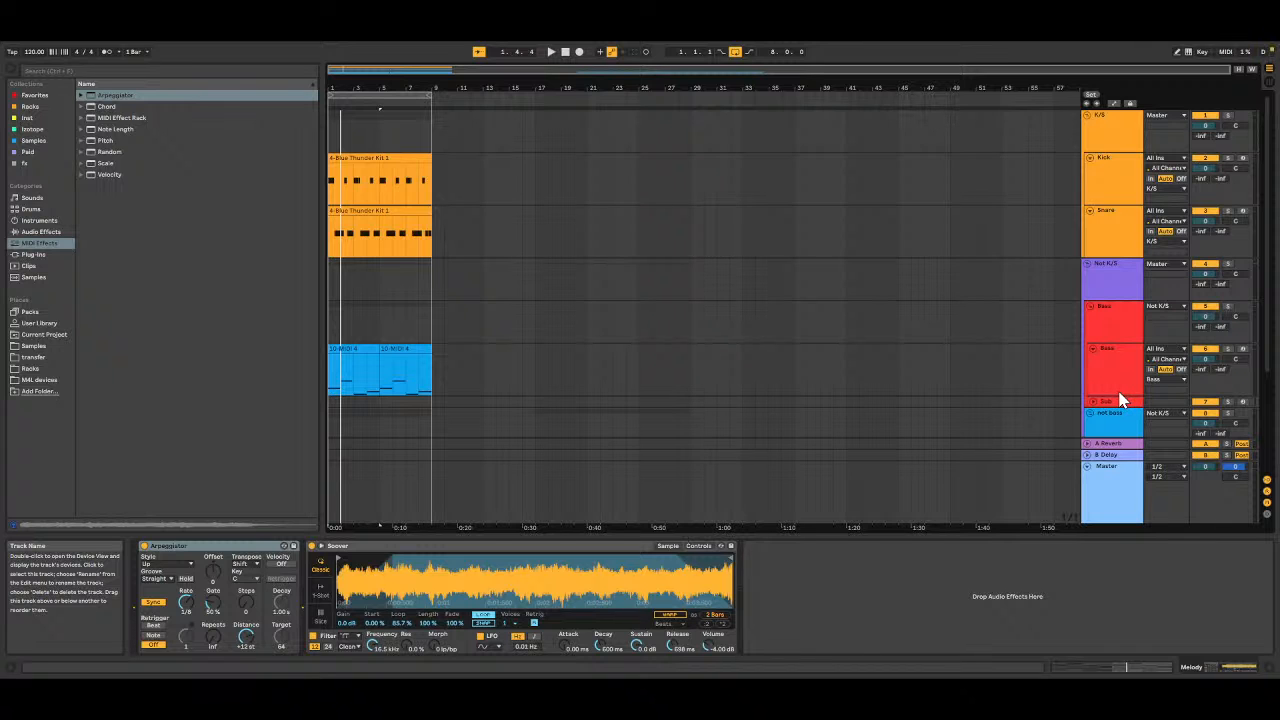
pyautogui.scroll(-6, 1120, 398)
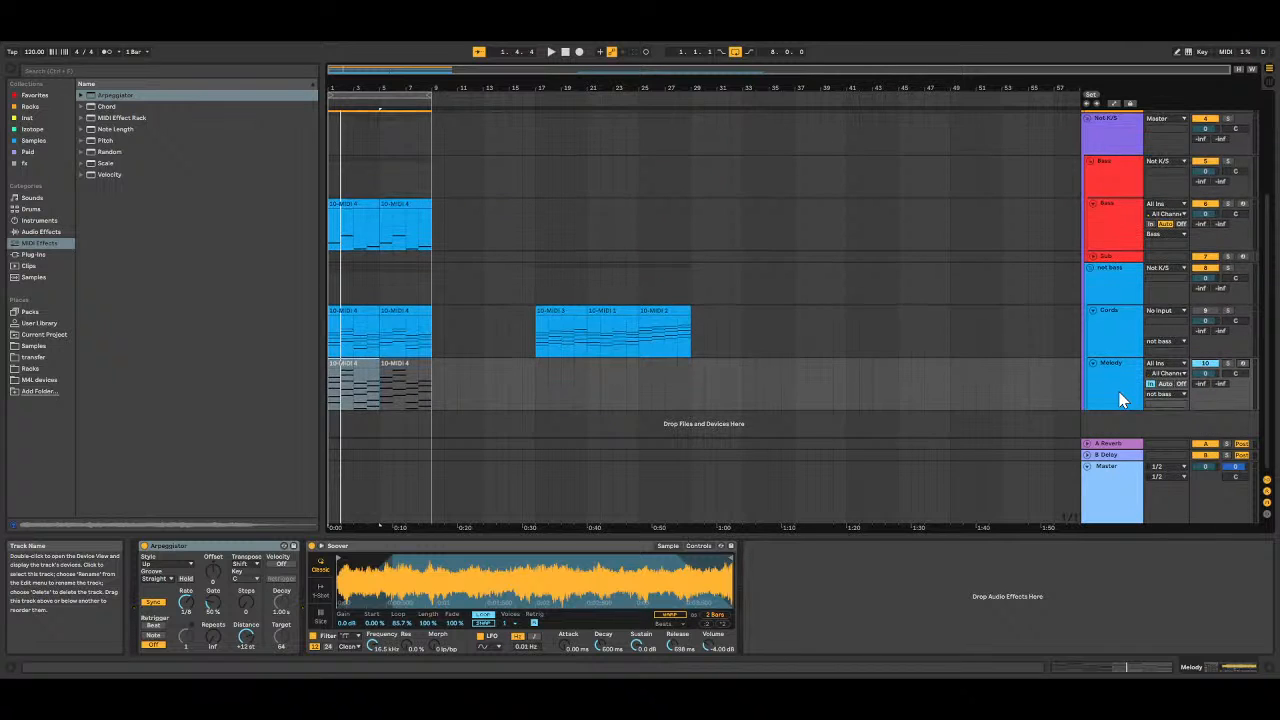
pyautogui.click(1122, 398)
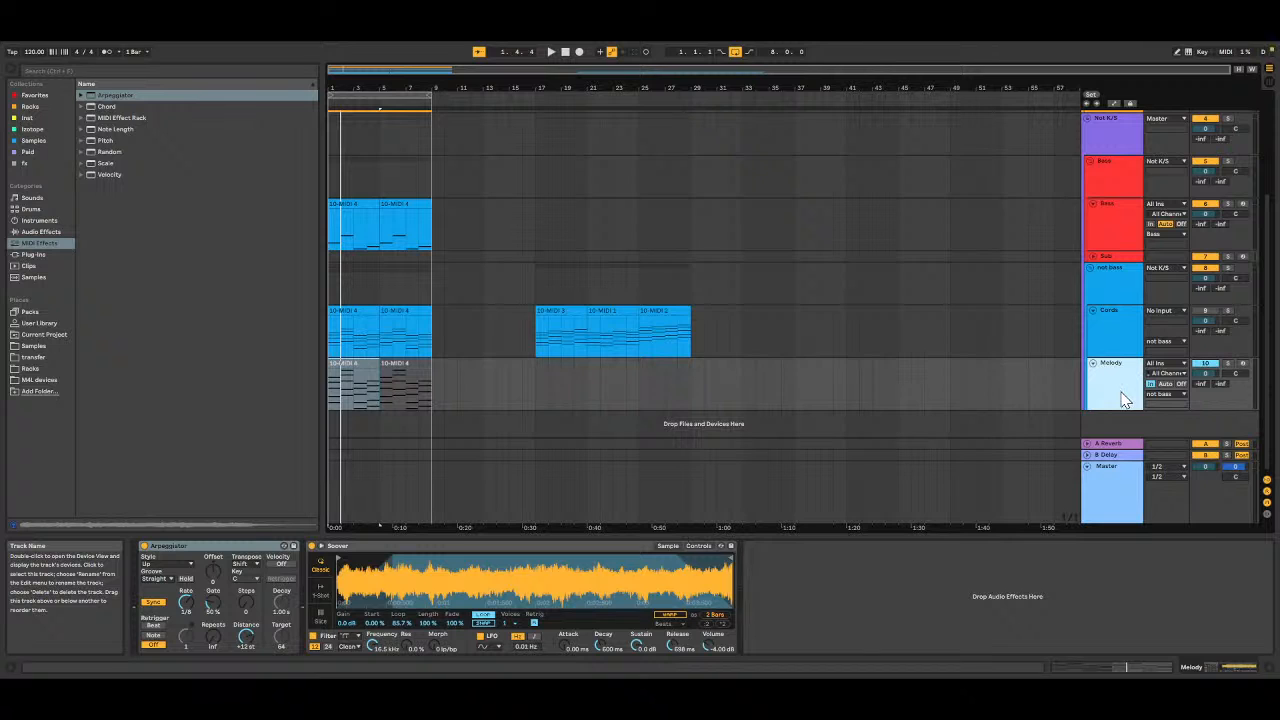
pyautogui.hotkey('ctrl', 't')
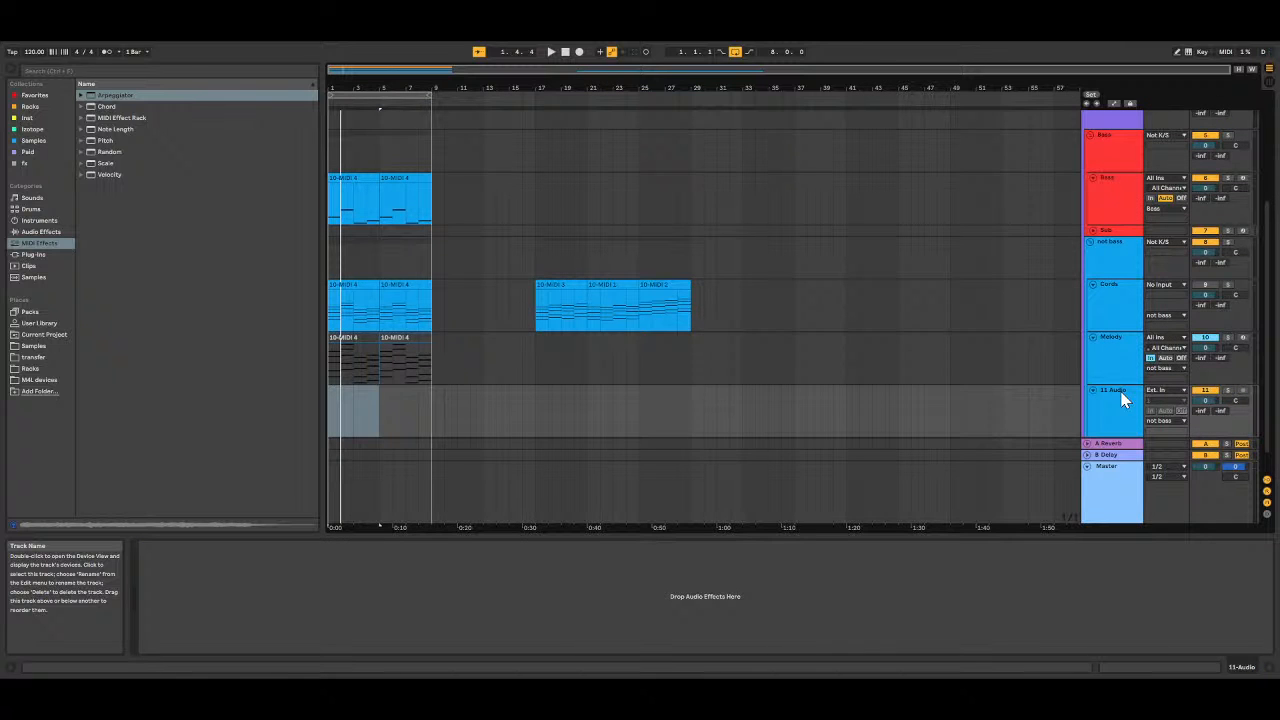
pyautogui.hotkey('ctrl', 'shift', 't')
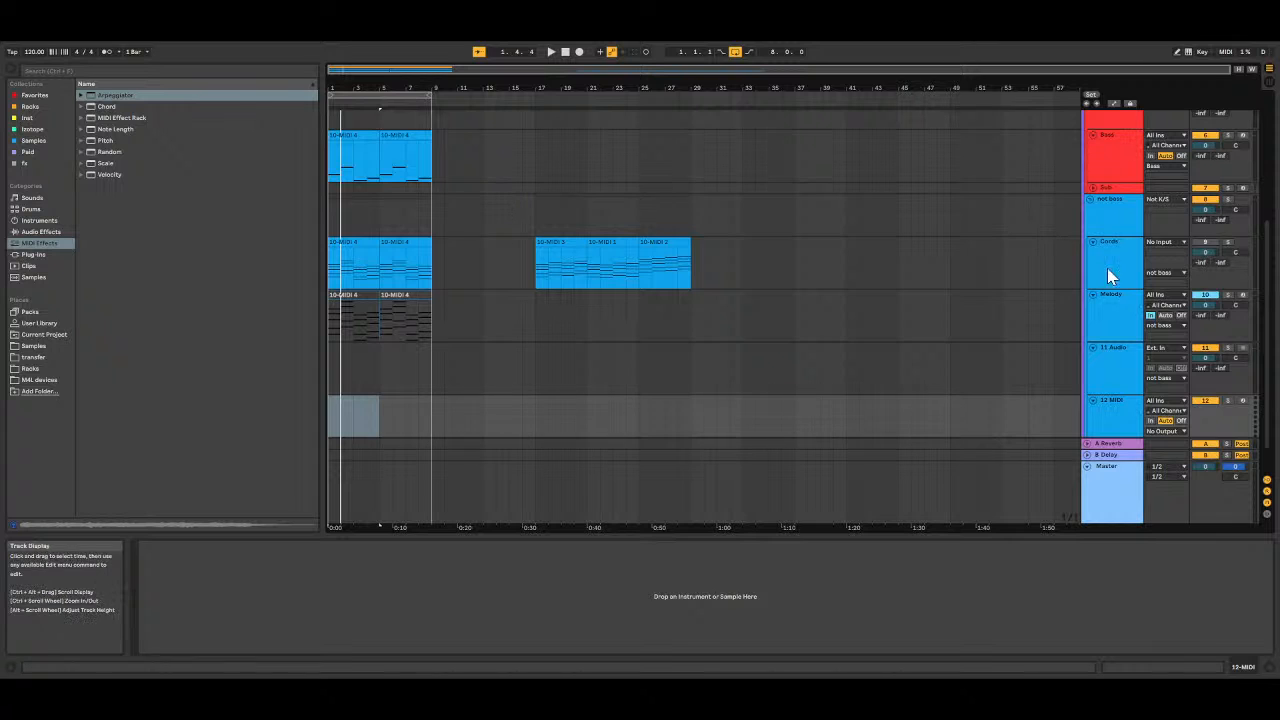
# Step: Move the Arpeggiator and Soover devices from the Melody track to the new MIDI track
pyautogui.click(1117, 318)
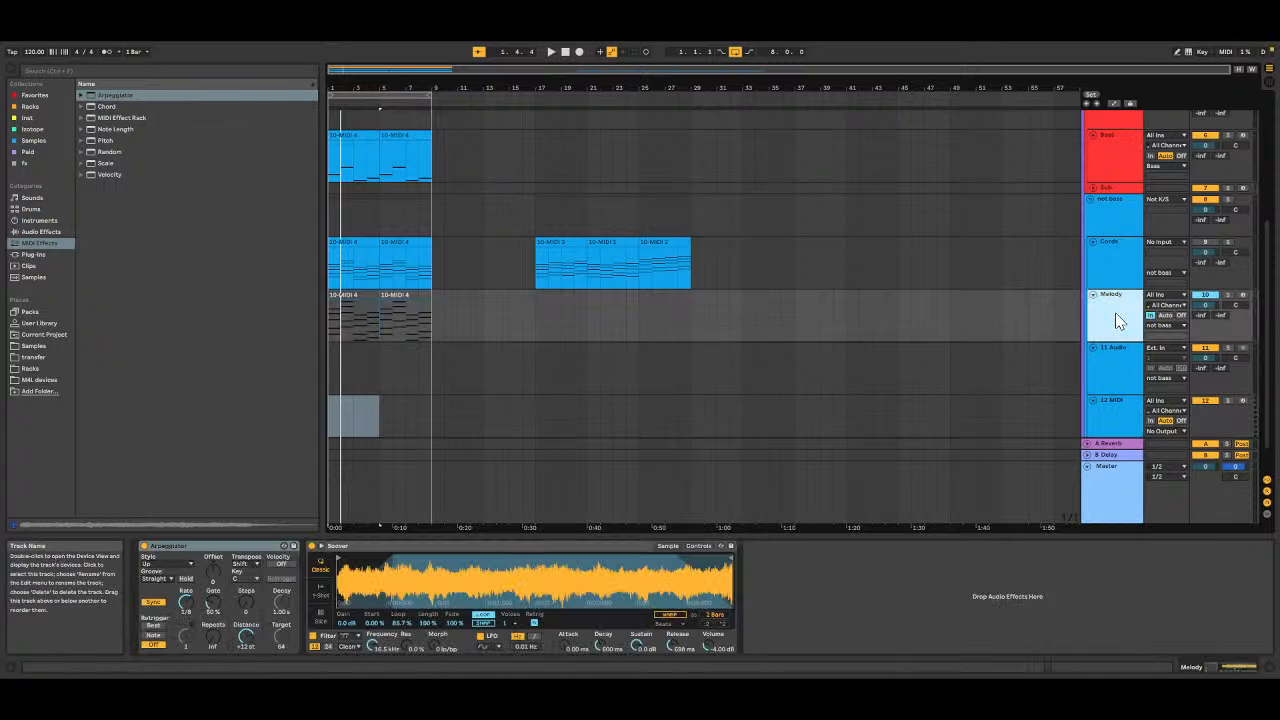
pyautogui.click(221, 548)
pyautogui.click(403, 552)
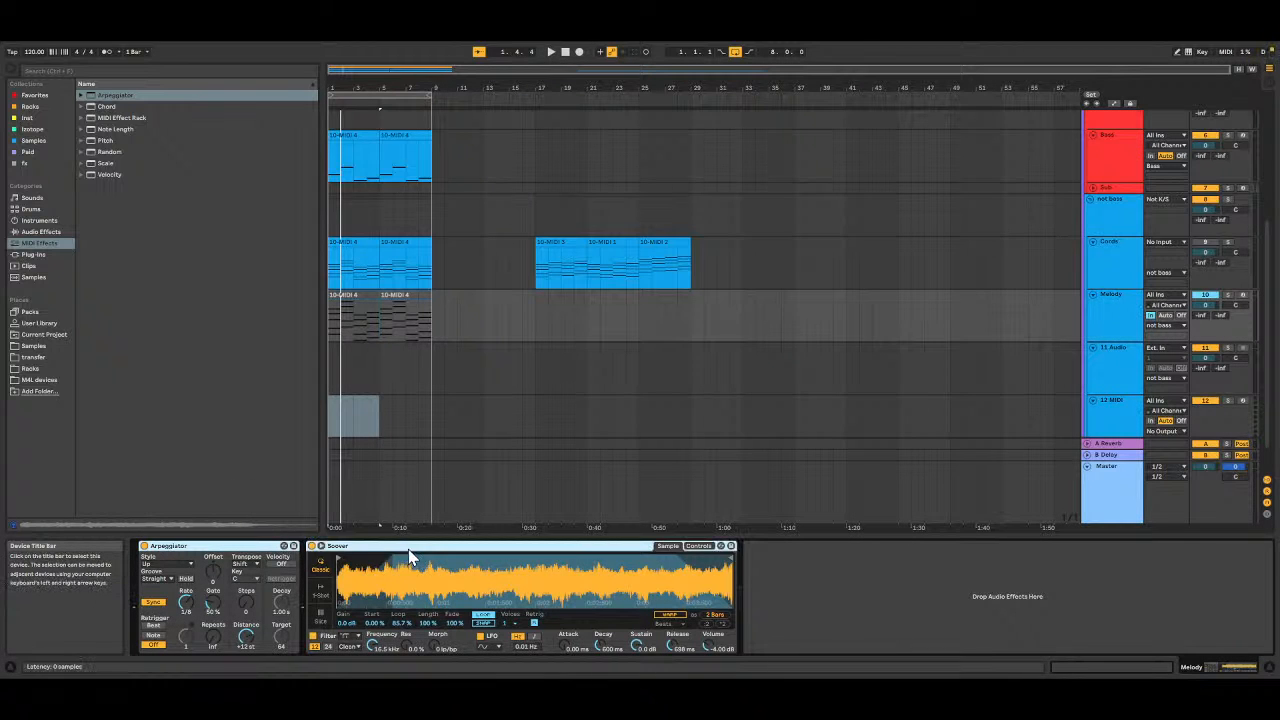
pyautogui.moveTo(1107, 404); pyautogui.dragTo(1116, 411)
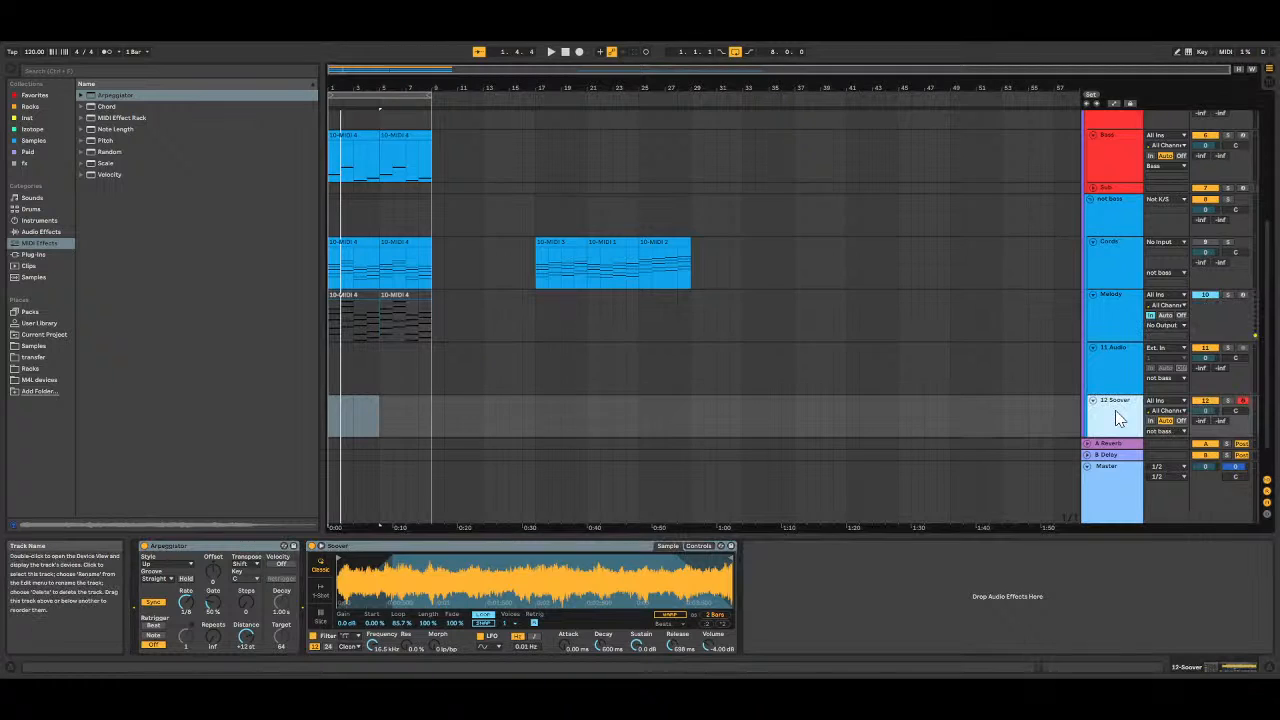
# Step: Set the Melody track's monitoring to Auto
pyautogui.click(1123, 297)
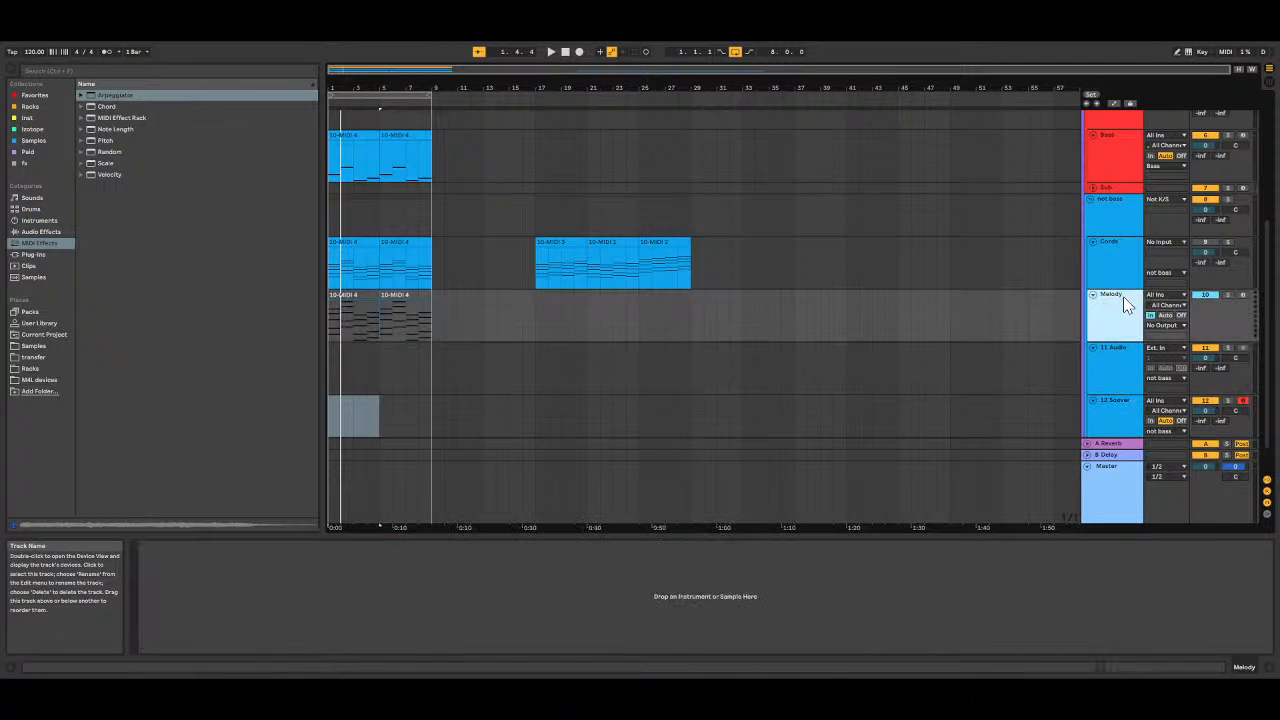
pyautogui.click(1171, 314)
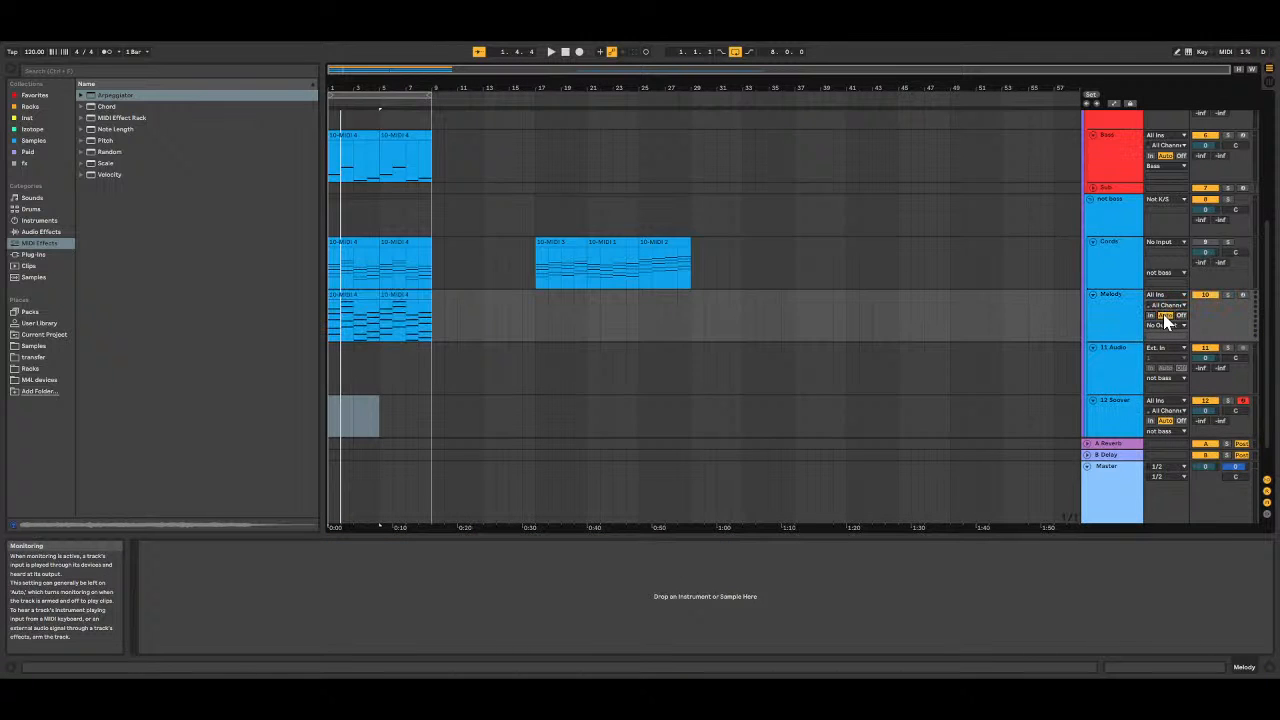
# Step: Move the Arpeggiator and Soover devices back to the Melody track and delete the extra MIDI and audio tracks
pyautogui.click(1114, 424)
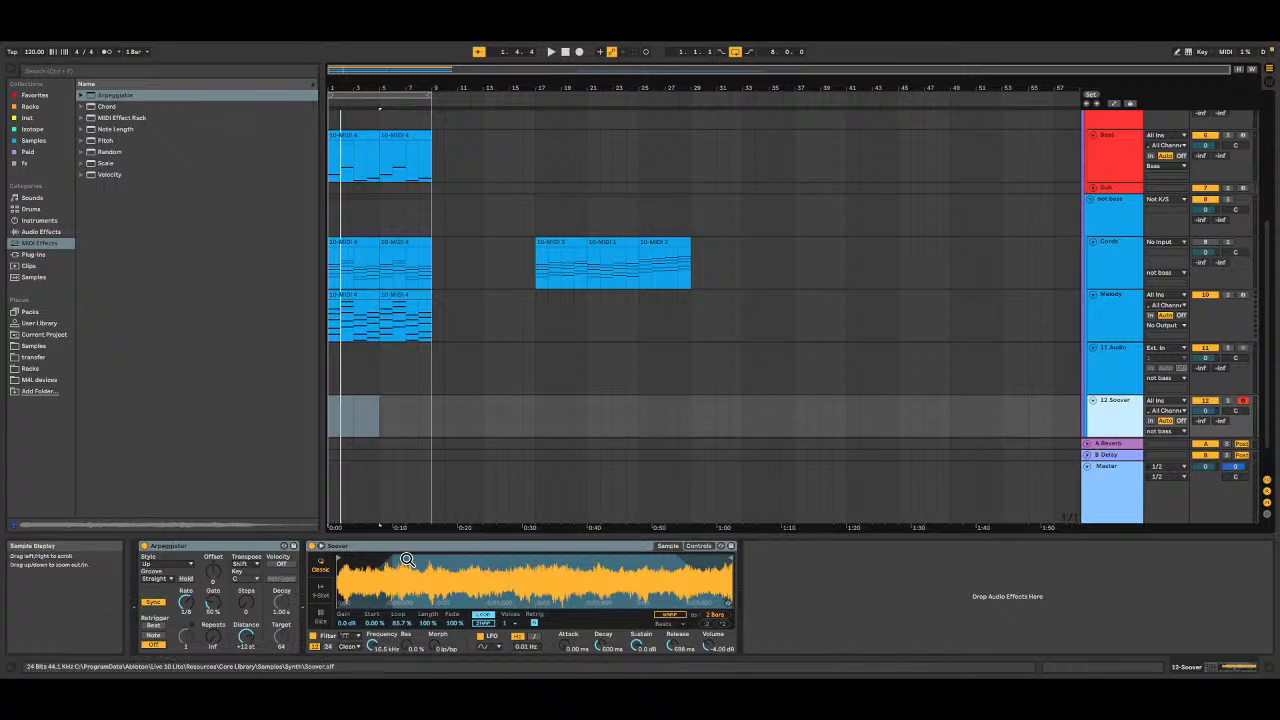
pyautogui.click(239, 549)
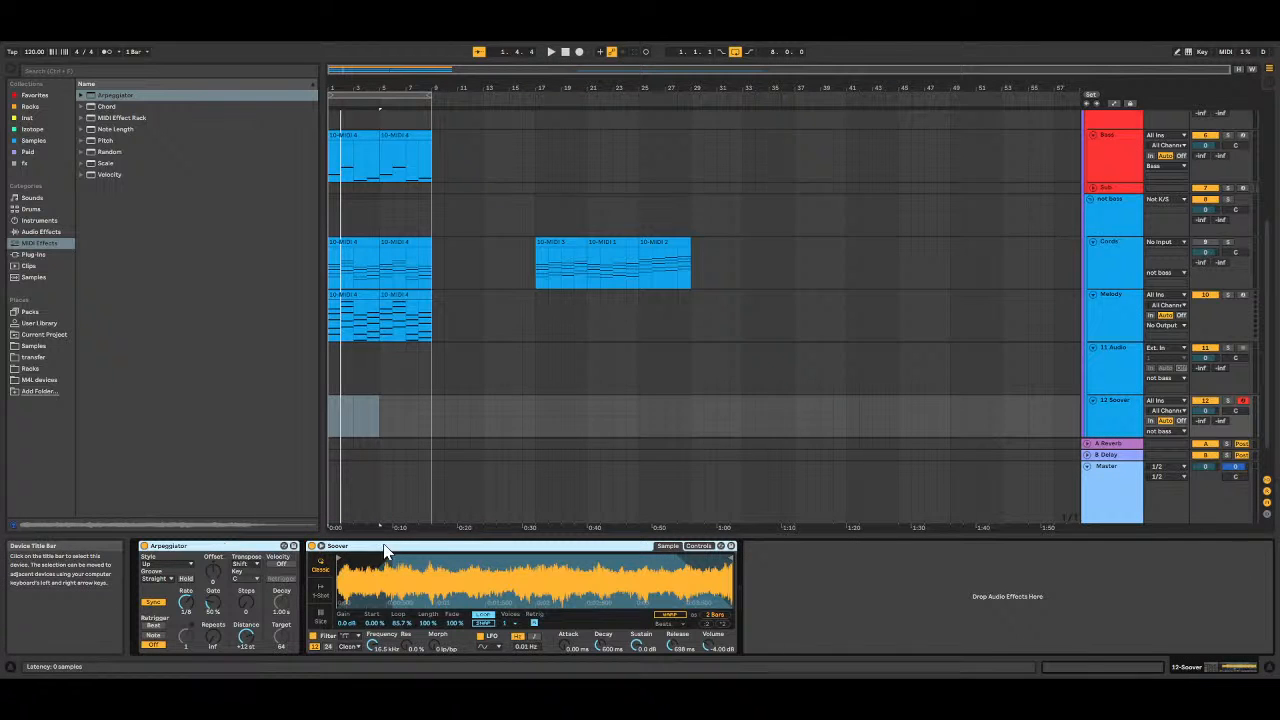
pyautogui.click(1114, 311)
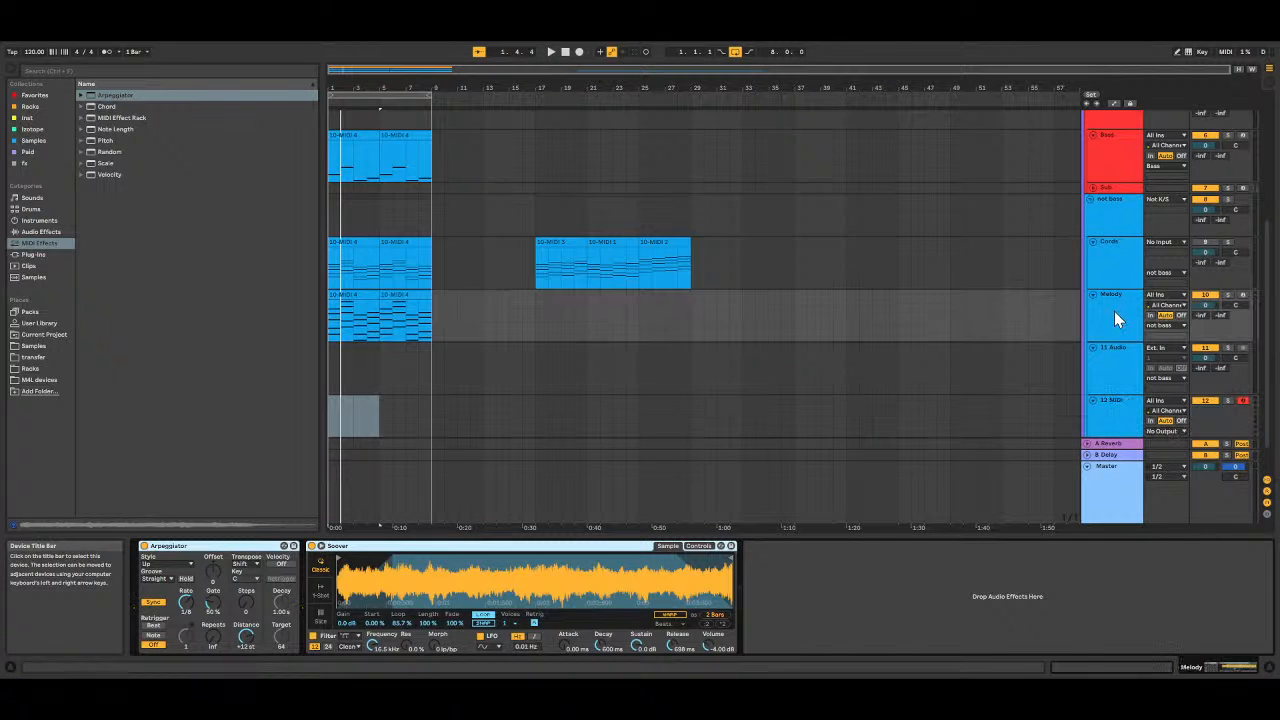
pyautogui.click(1108, 420)
pyautogui.press('Delete')
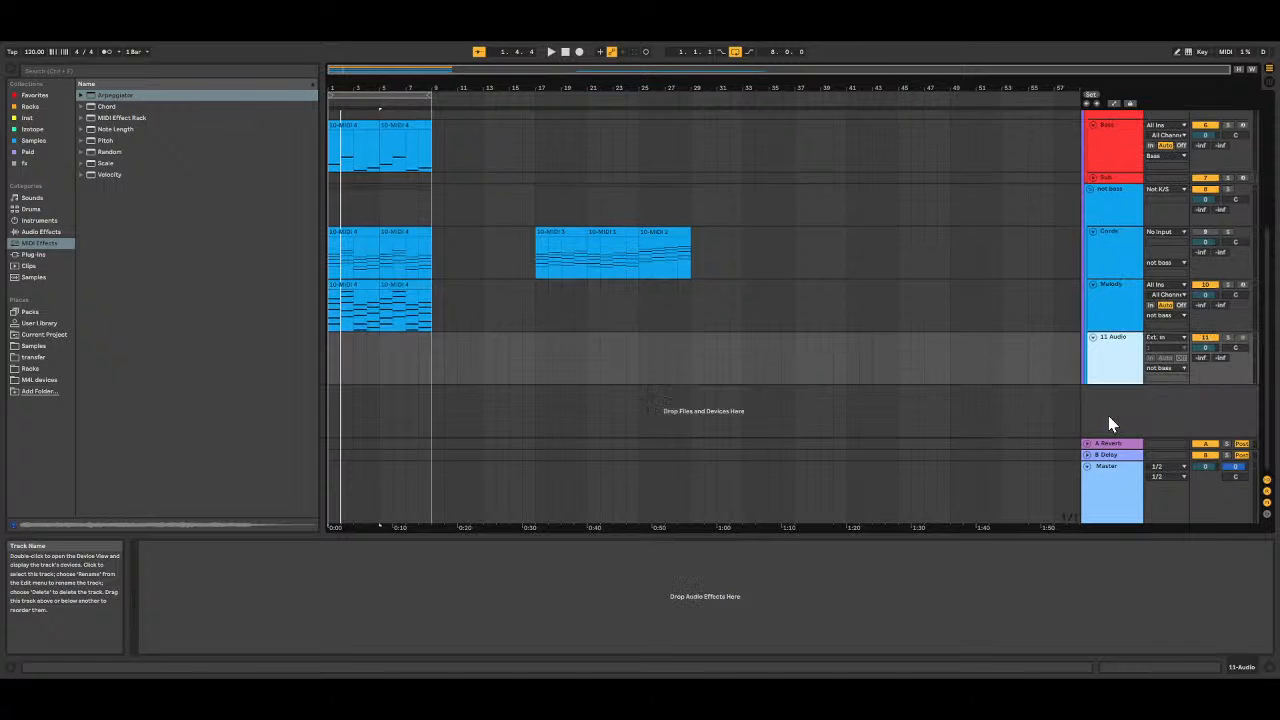
pyautogui.press('Delete')
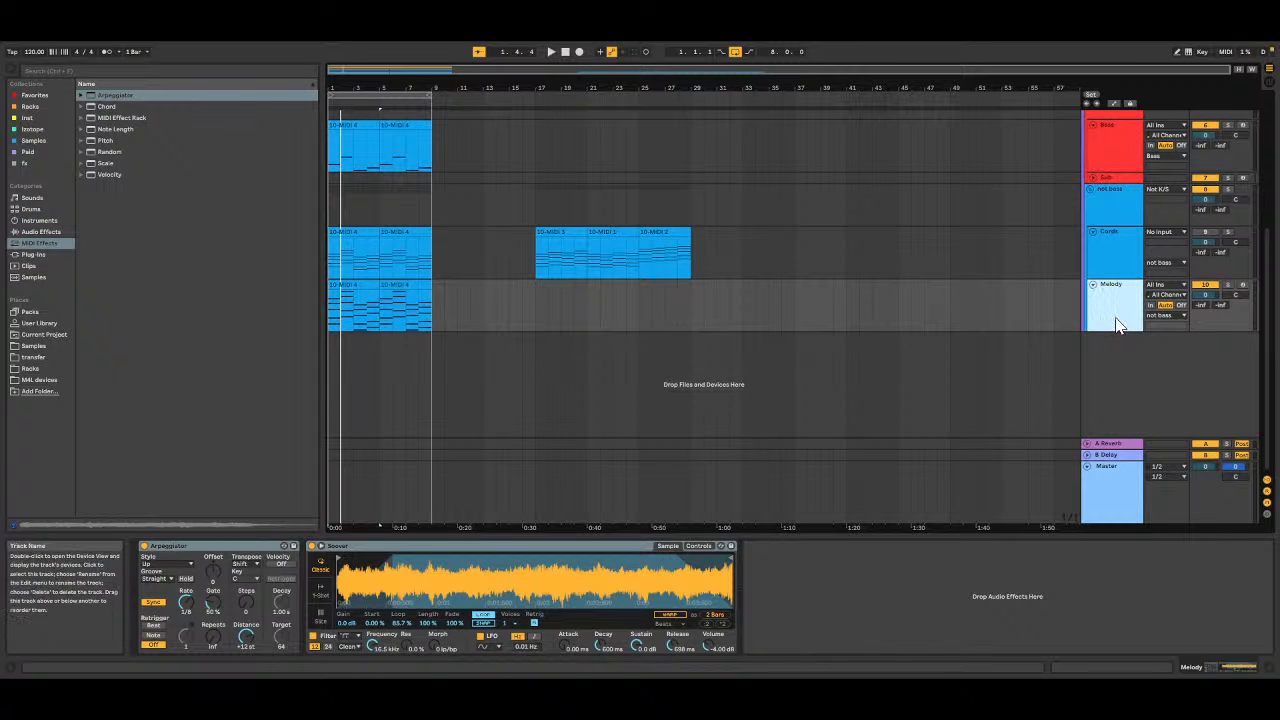
# Step: Switch the Melody track's monitoring to In and back to Auto, and play the loop from its first clip
pyautogui.click(1152, 306)
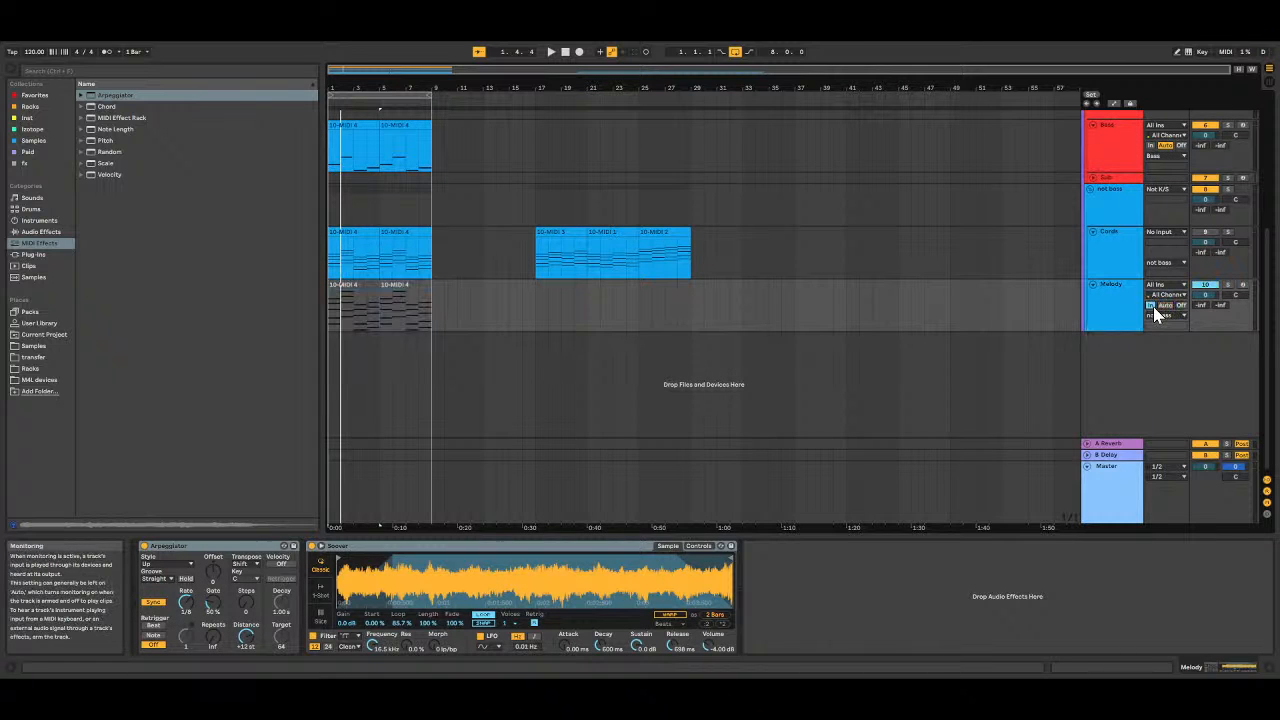
pyautogui.click(1164, 306)
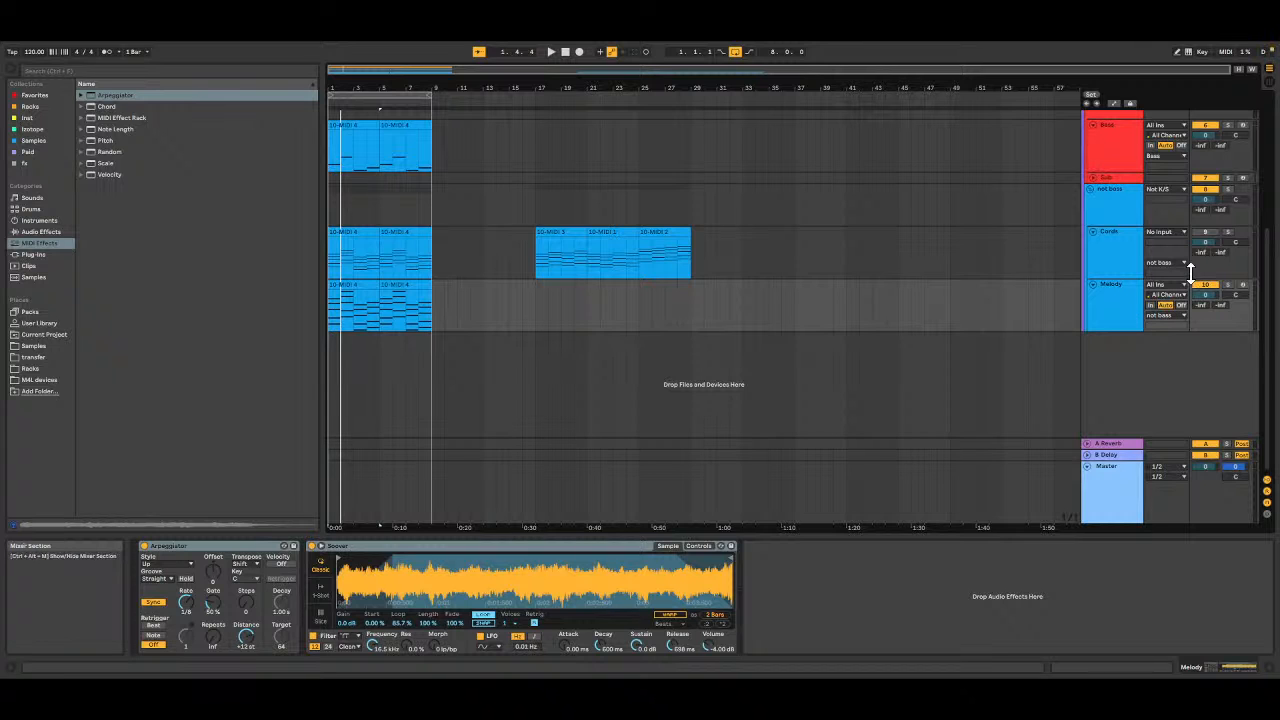
pyautogui.click(358, 285)
pyautogui.click(356, 285)
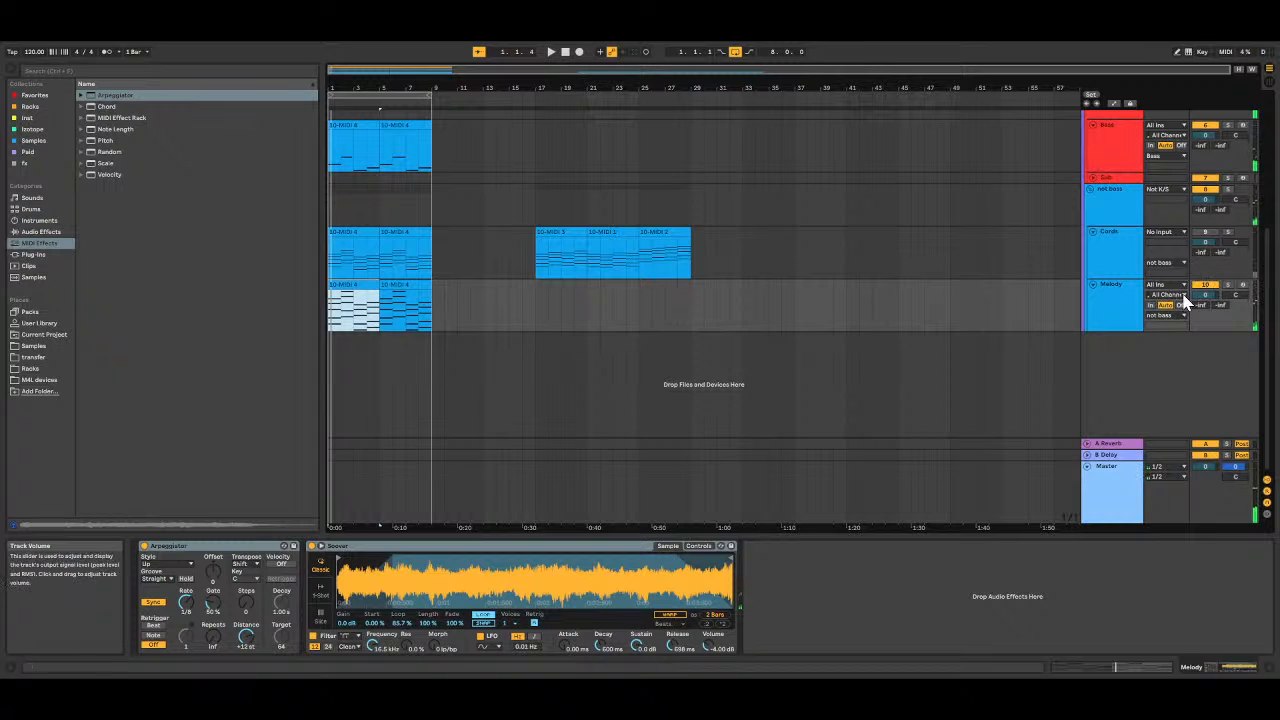
pyautogui.click(1116, 236)
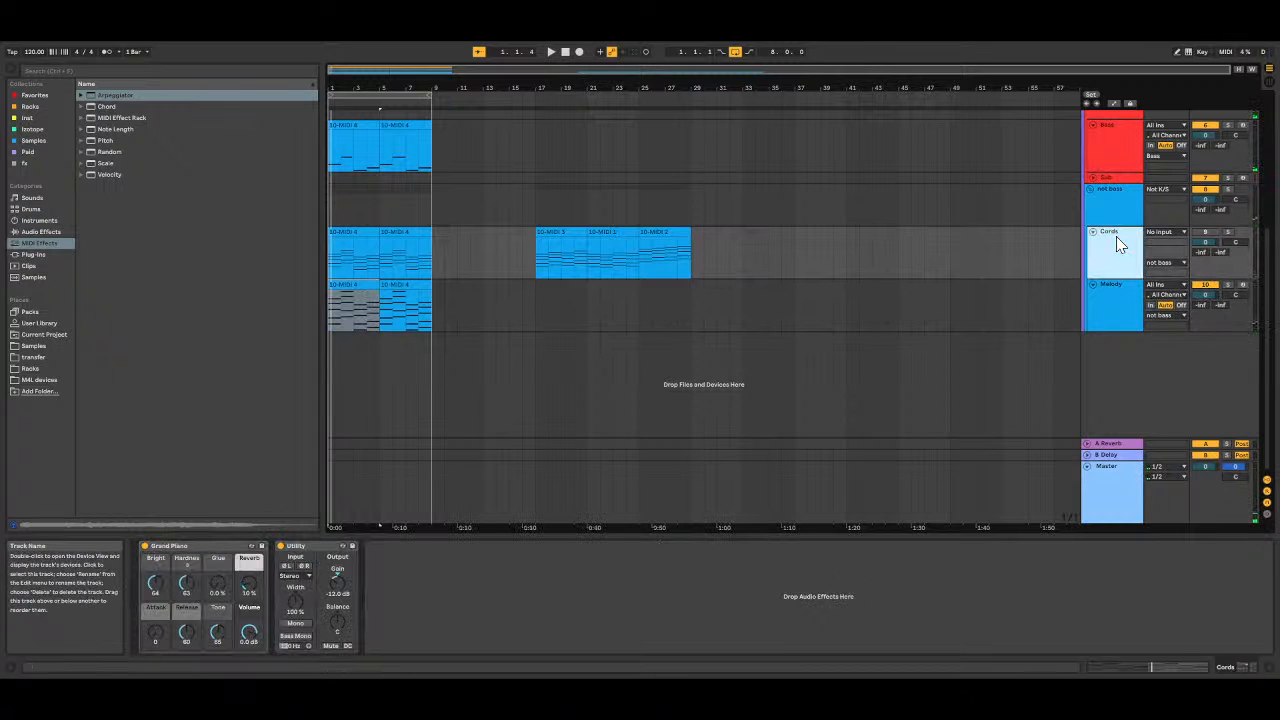
# Step: Copy the Utility device from the Cords track onto the end of the Melody track's device chain and play the loop
pyautogui.click(305, 550)
pyautogui.click(1017, 295)
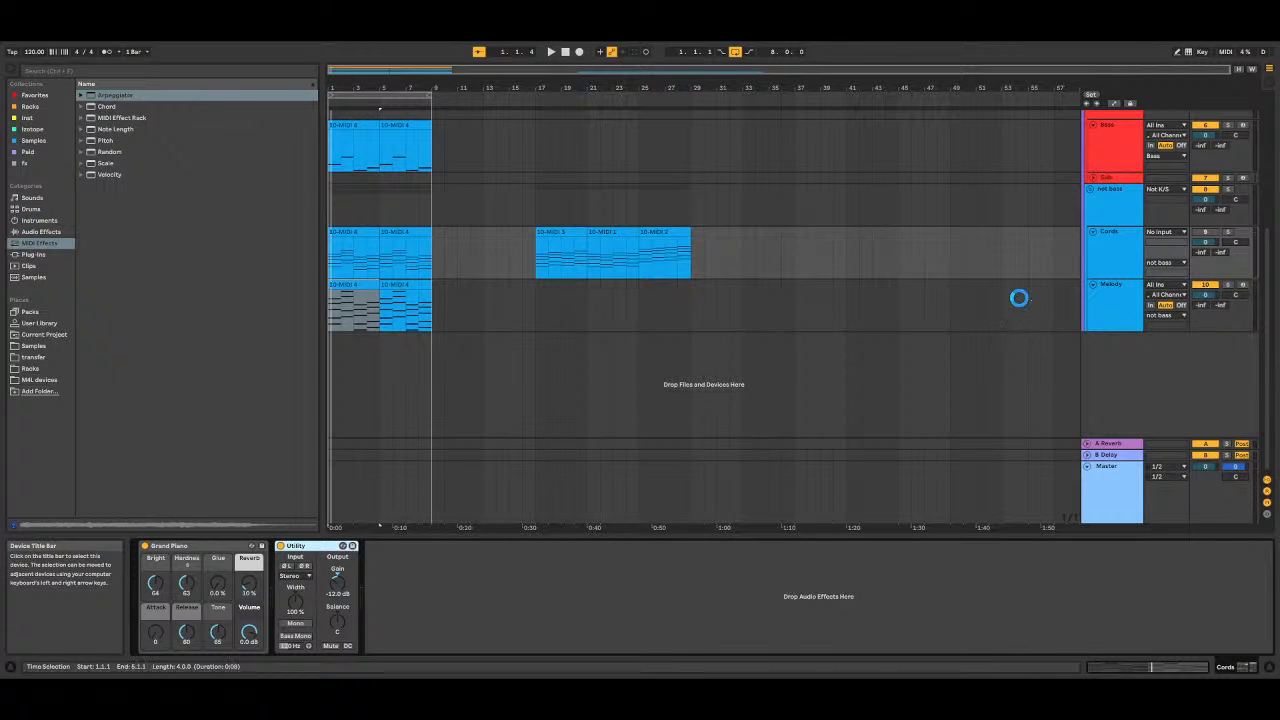
pyautogui.press('space')
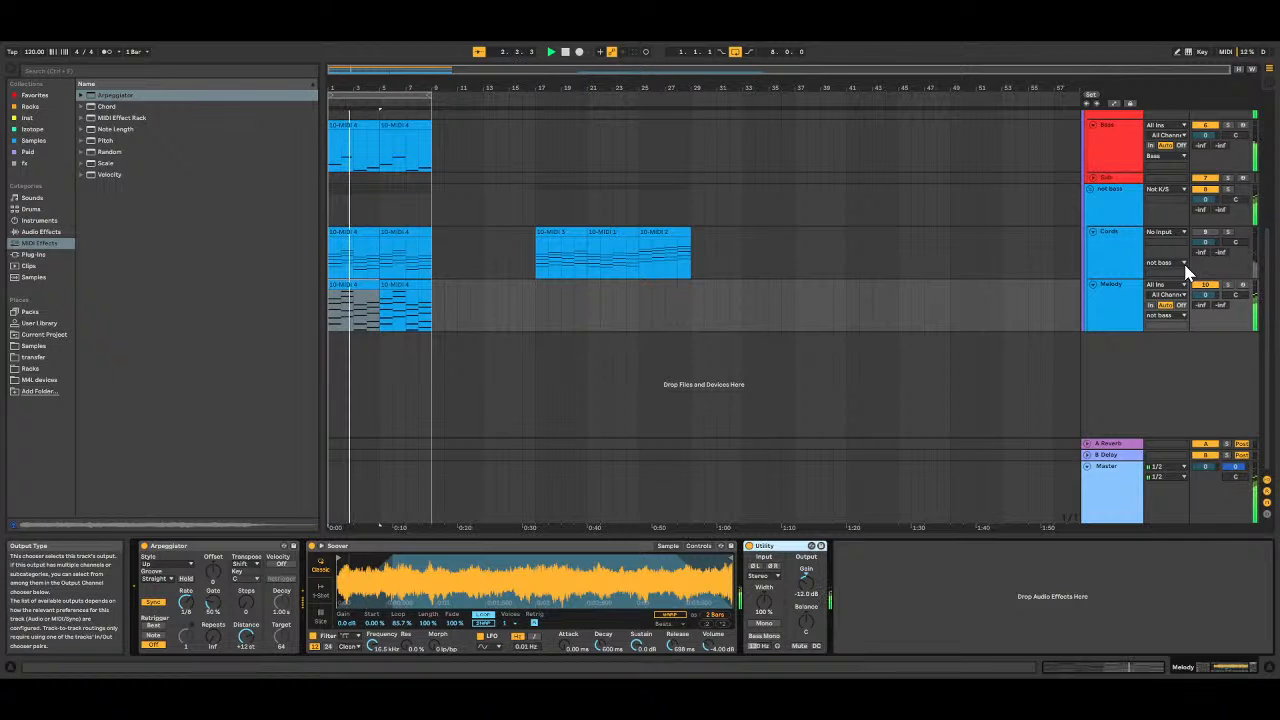
# Step: Look through the browser's Sounds presets, MIDI and Audio Effects, Current Project, M4L devices and Racks folders for a replacement melody sound
pyautogui.click(35, 243)
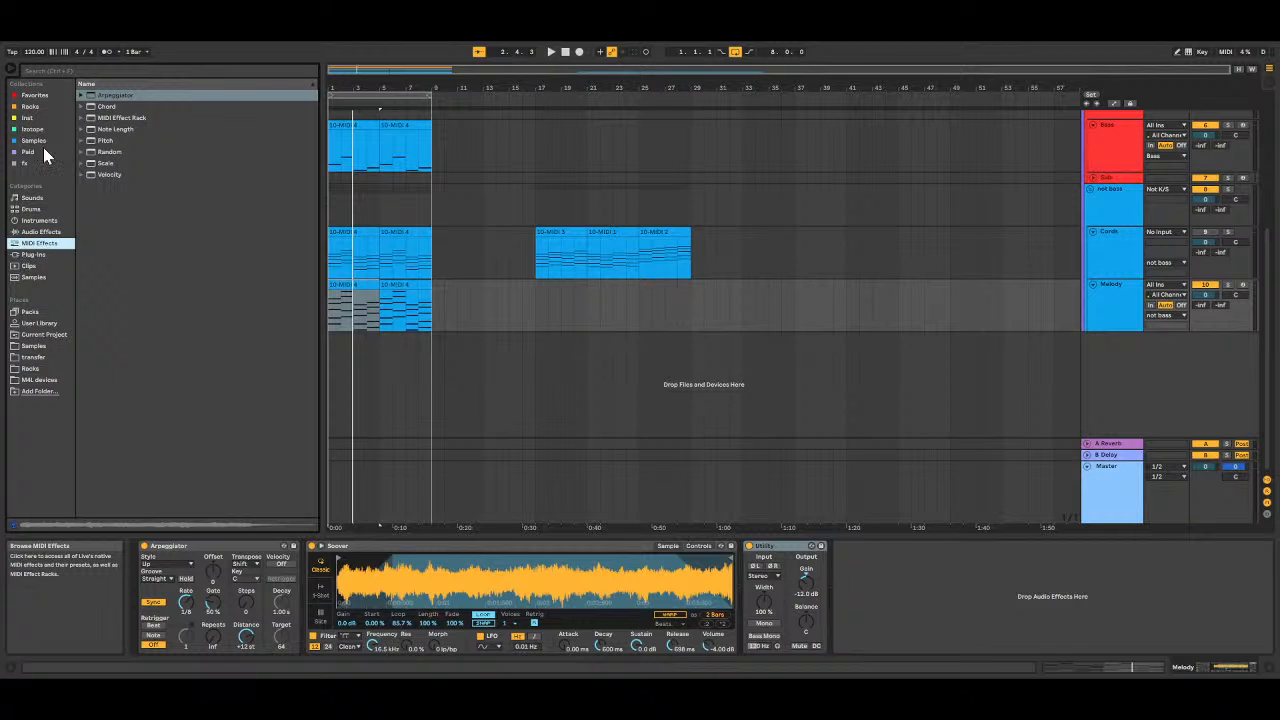
pyautogui.click(34, 220)
pyautogui.click(28, 198)
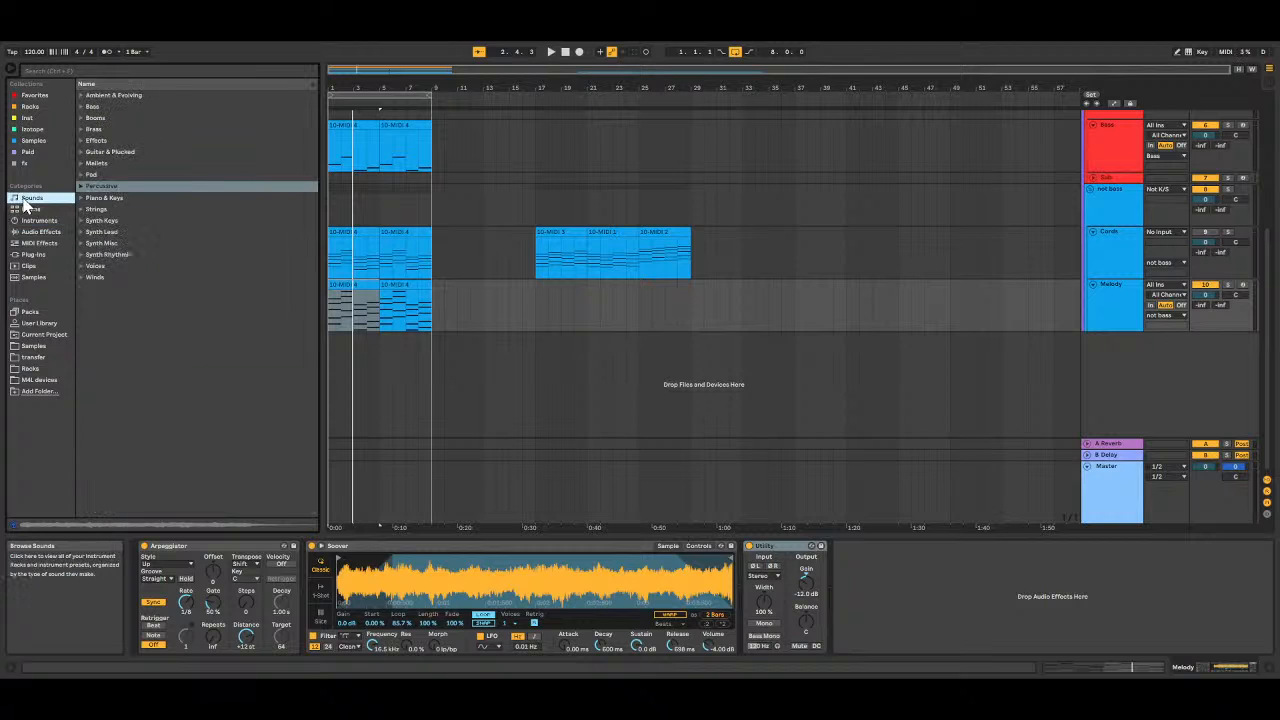
pyautogui.click(82, 186)
pyautogui.click(82, 186)
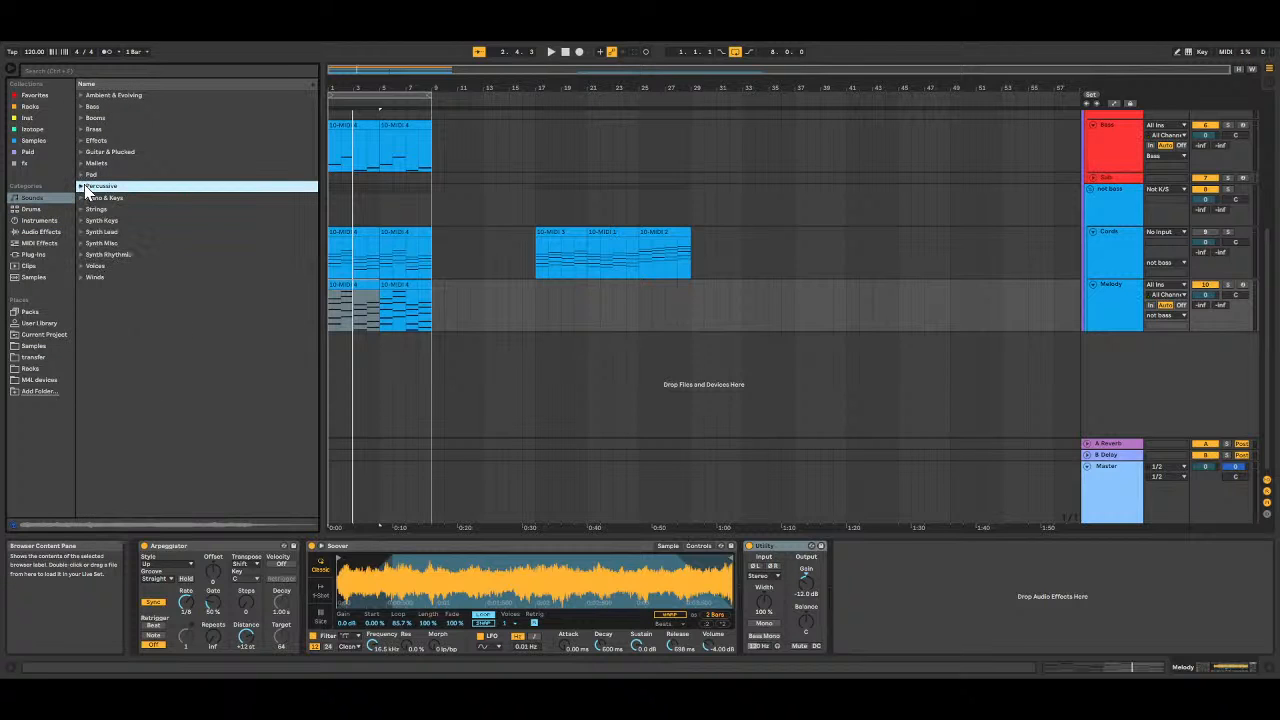
pyautogui.click(92, 221)
pyautogui.click(84, 222)
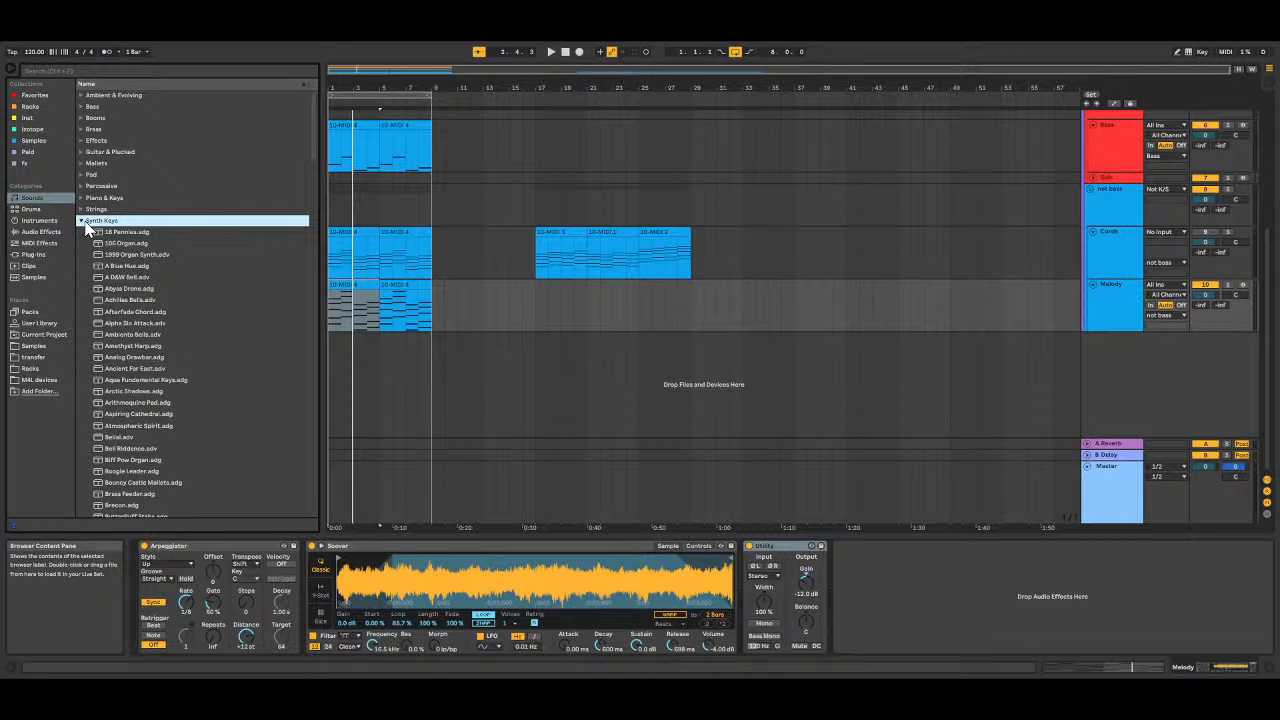
pyautogui.click(86, 227)
pyautogui.click(39, 243)
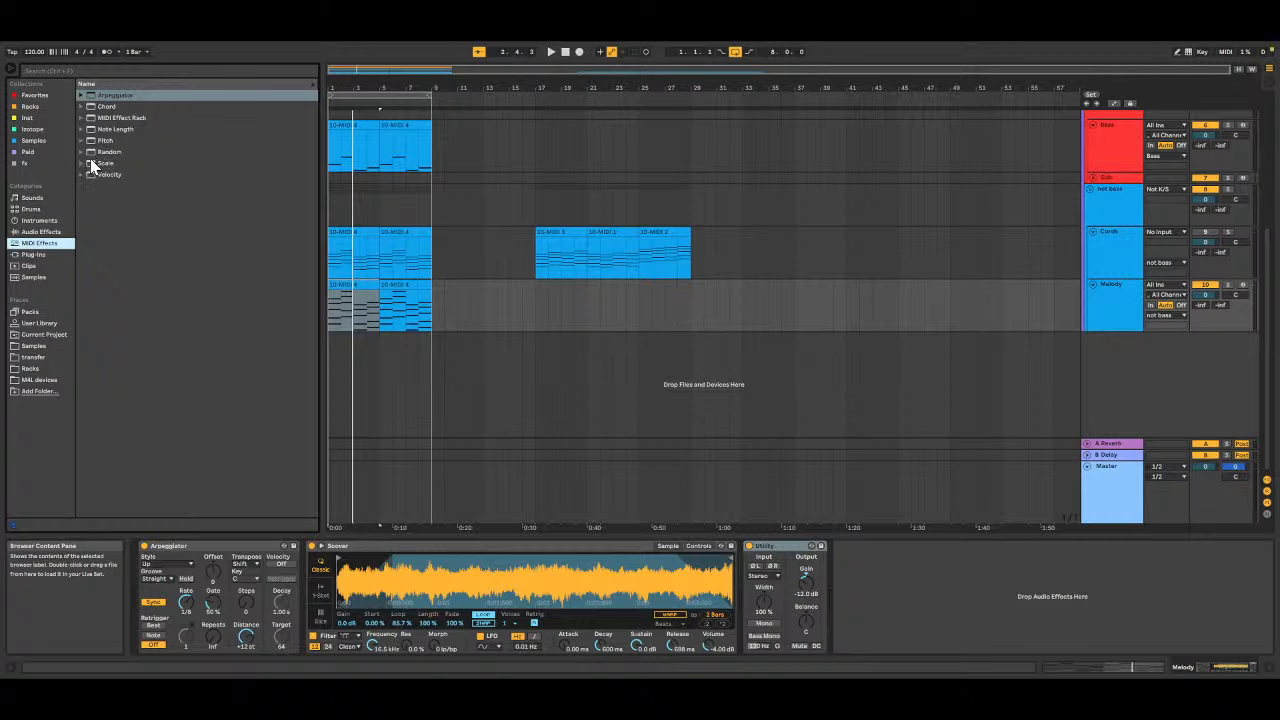
pyautogui.click(43, 334)
pyautogui.click(37, 231)
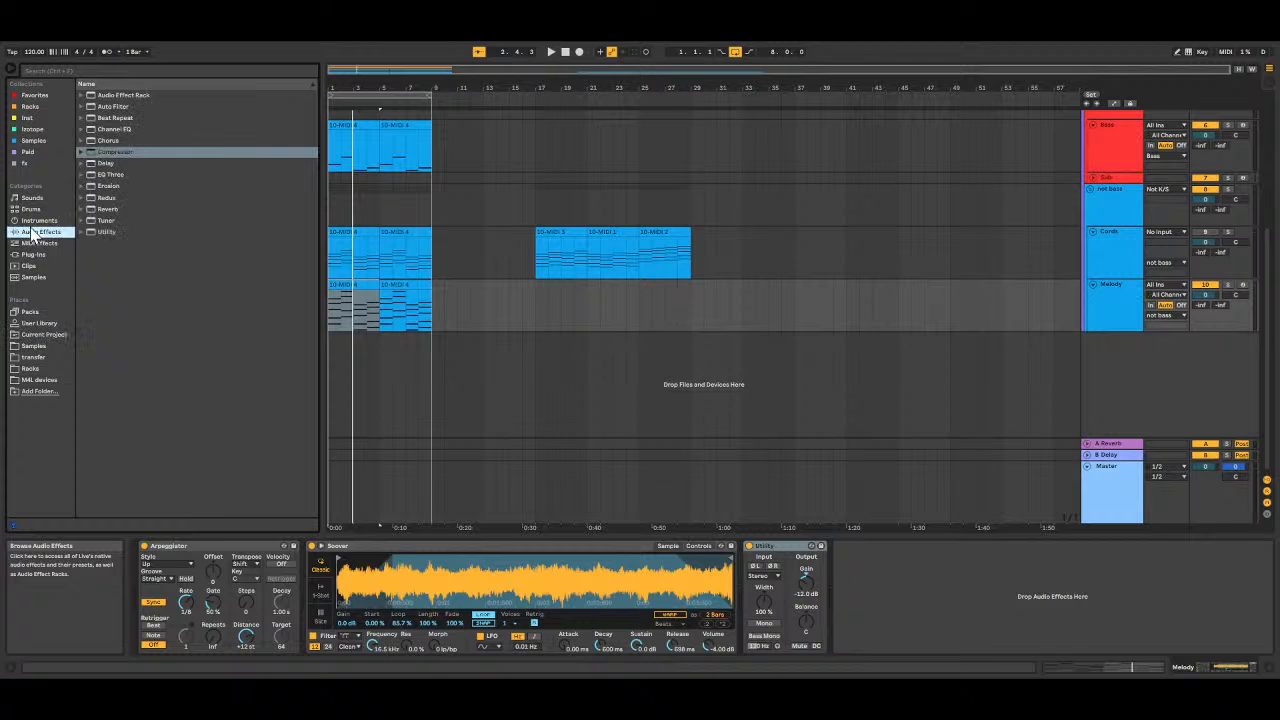
pyautogui.click(35, 332)
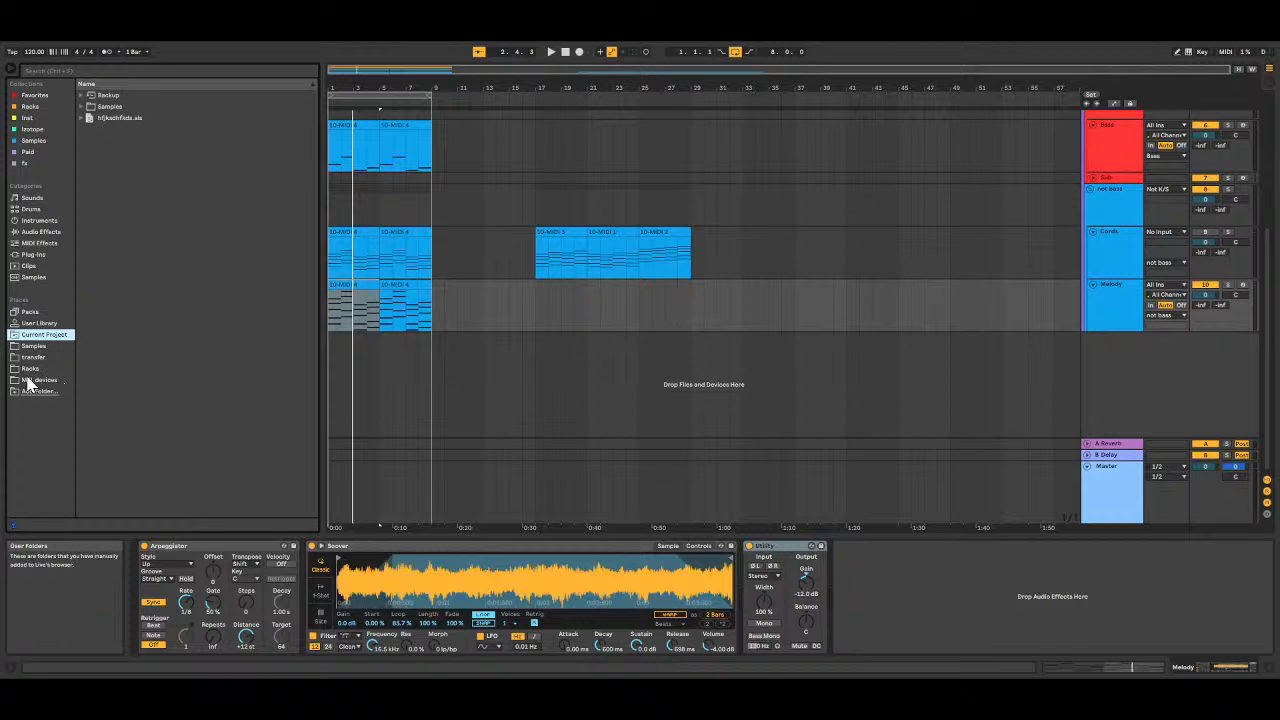
pyautogui.click(35, 380)
pyautogui.click(31, 368)
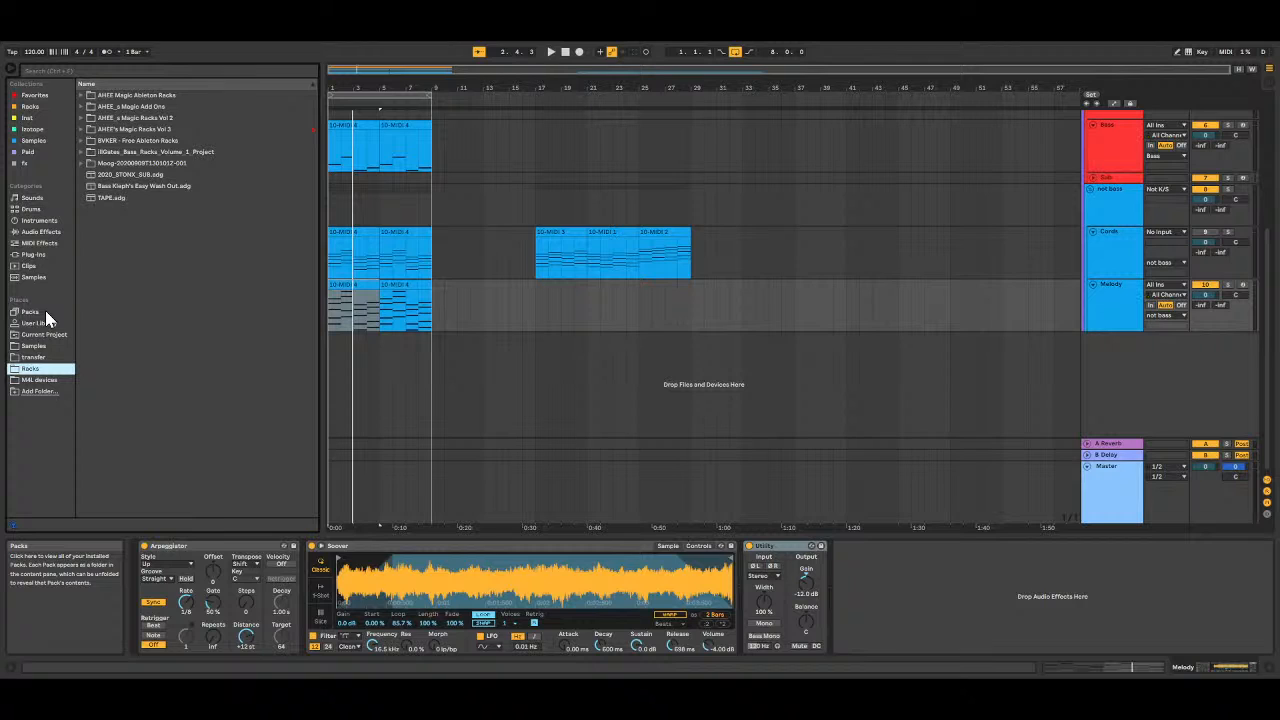
# Step: Audition Simpler's Piano & Keys presets, load E-Piano CMaj7 Chord onto the Melody track in place of Soover, and play the loop
pyautogui.click(40, 223)
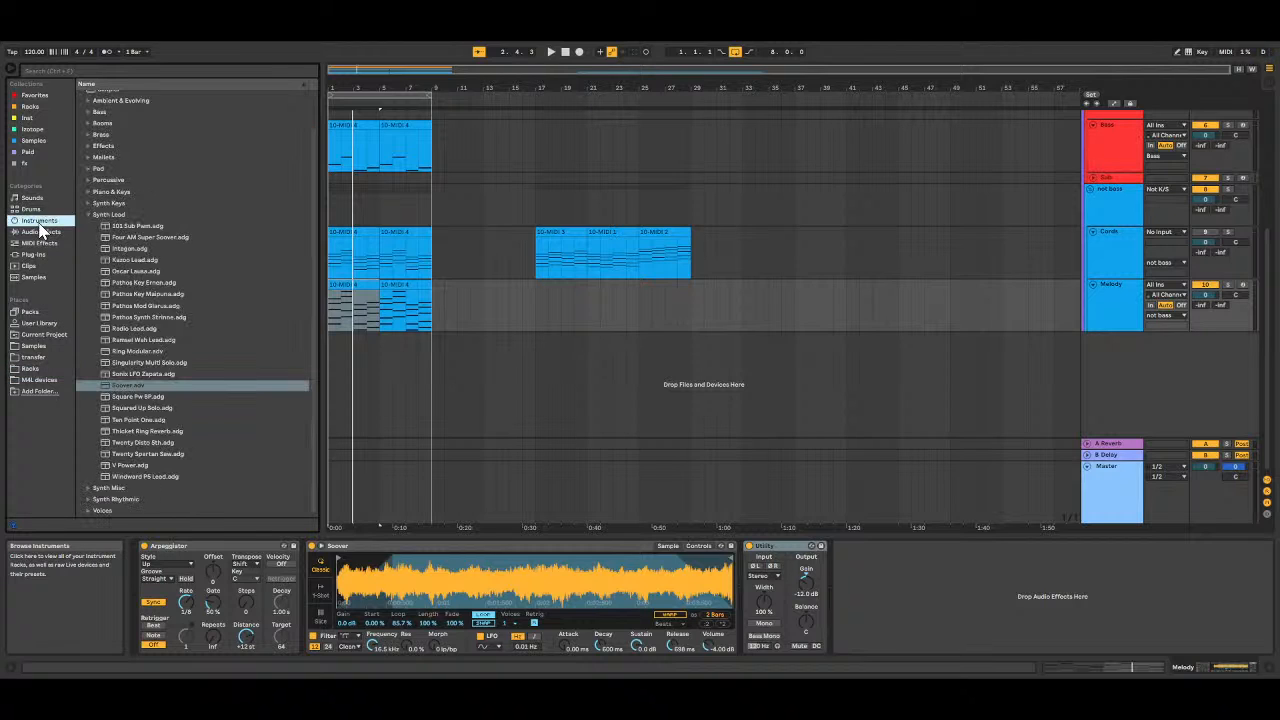
pyautogui.click(90, 214)
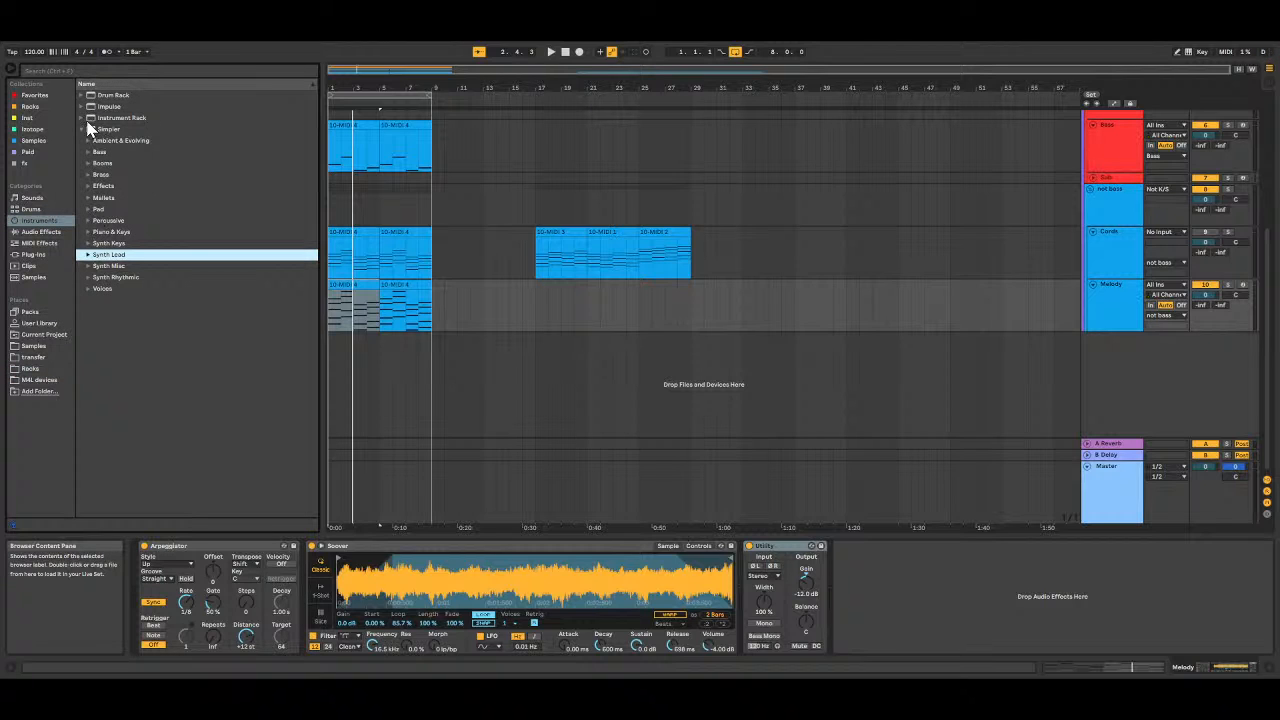
pyautogui.click(86, 231)
pyautogui.click(108, 266)
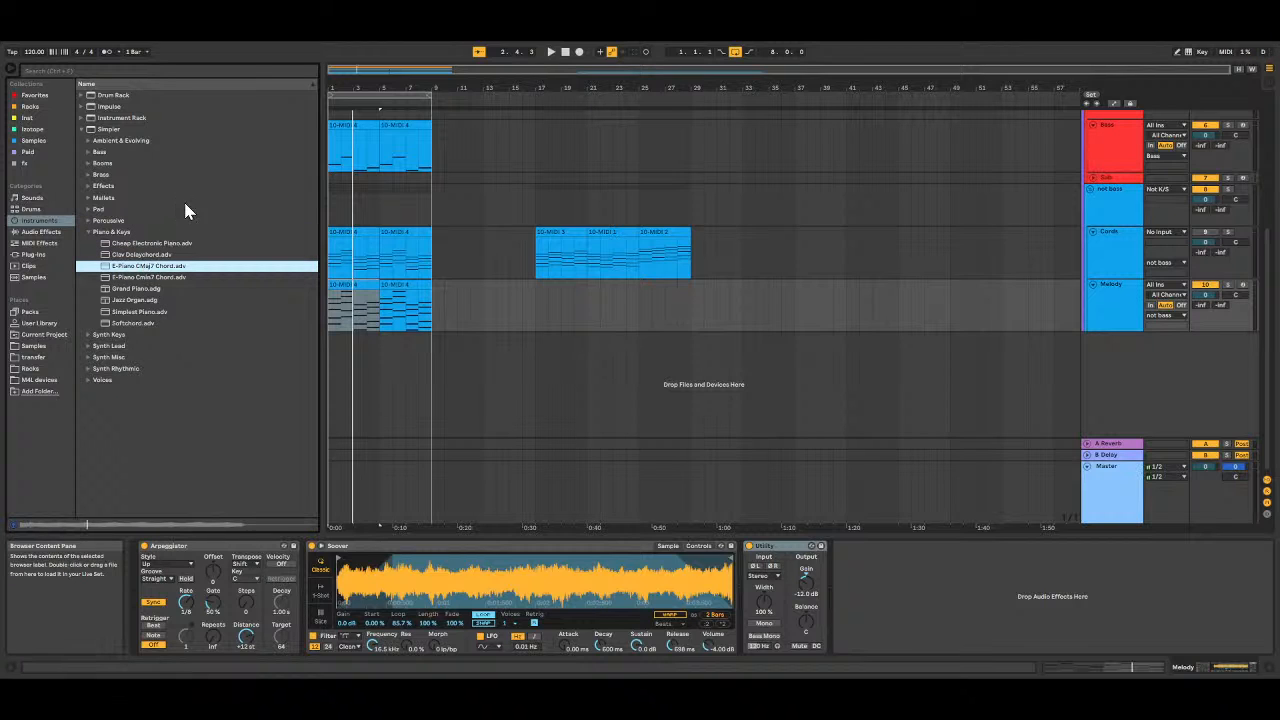
pyautogui.click(142, 299)
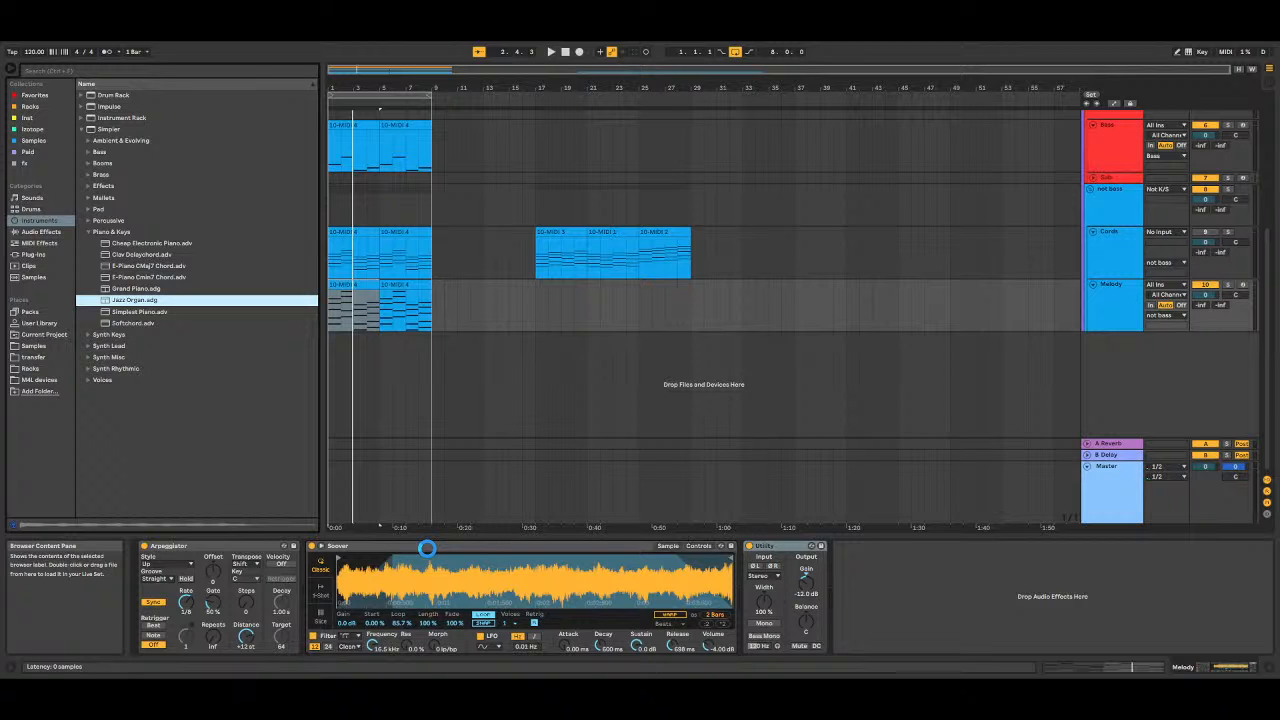
pyautogui.click(427, 548)
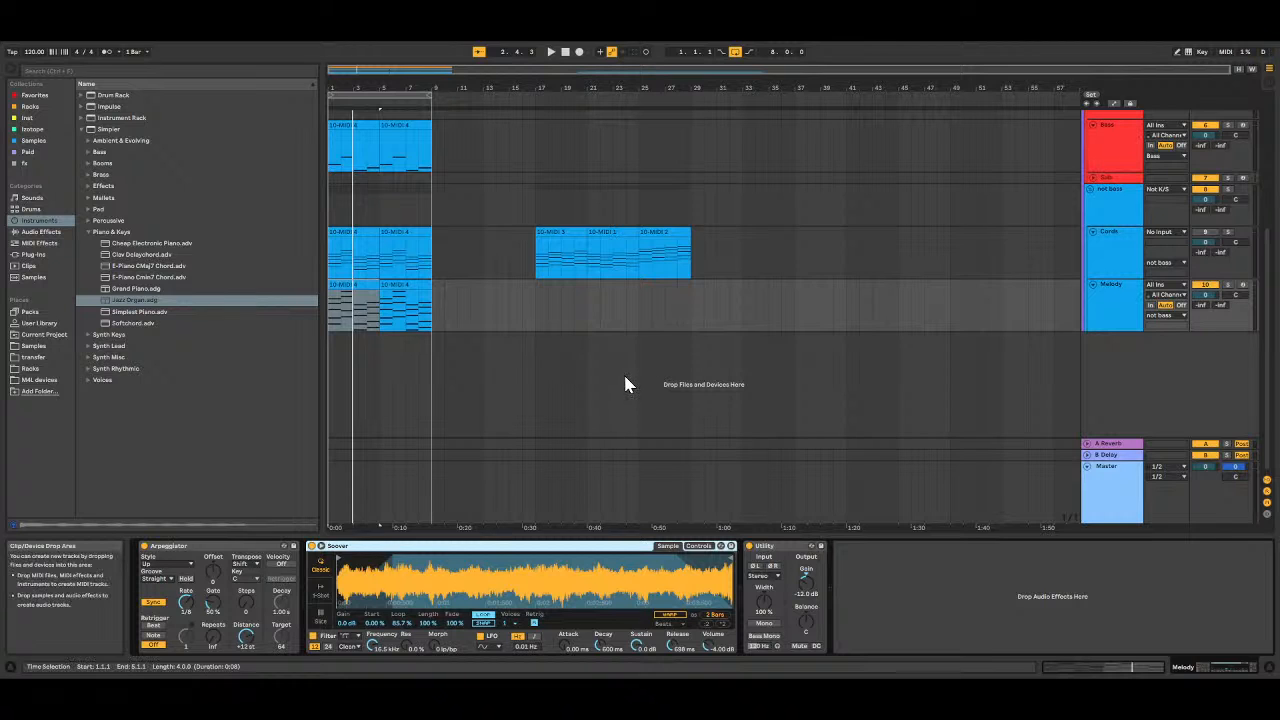
pyautogui.click(134, 267)
pyautogui.doubleClick(134, 268)
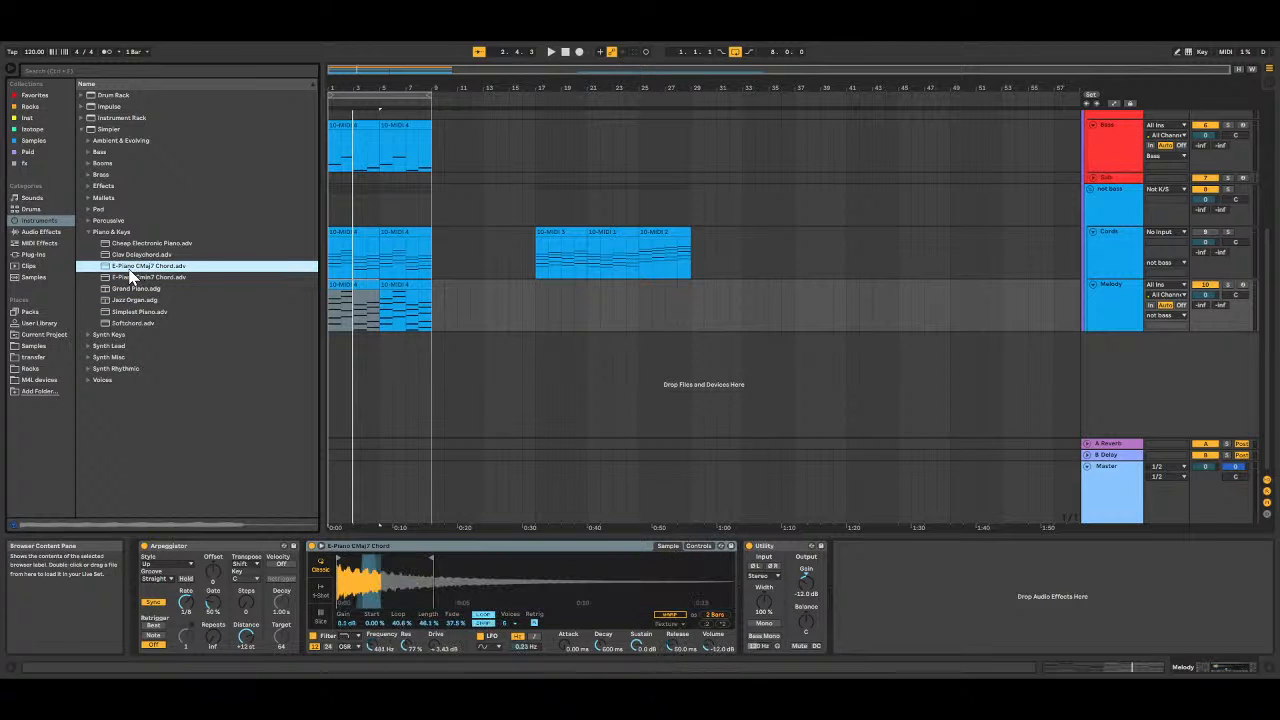
pyautogui.click(422, 360)
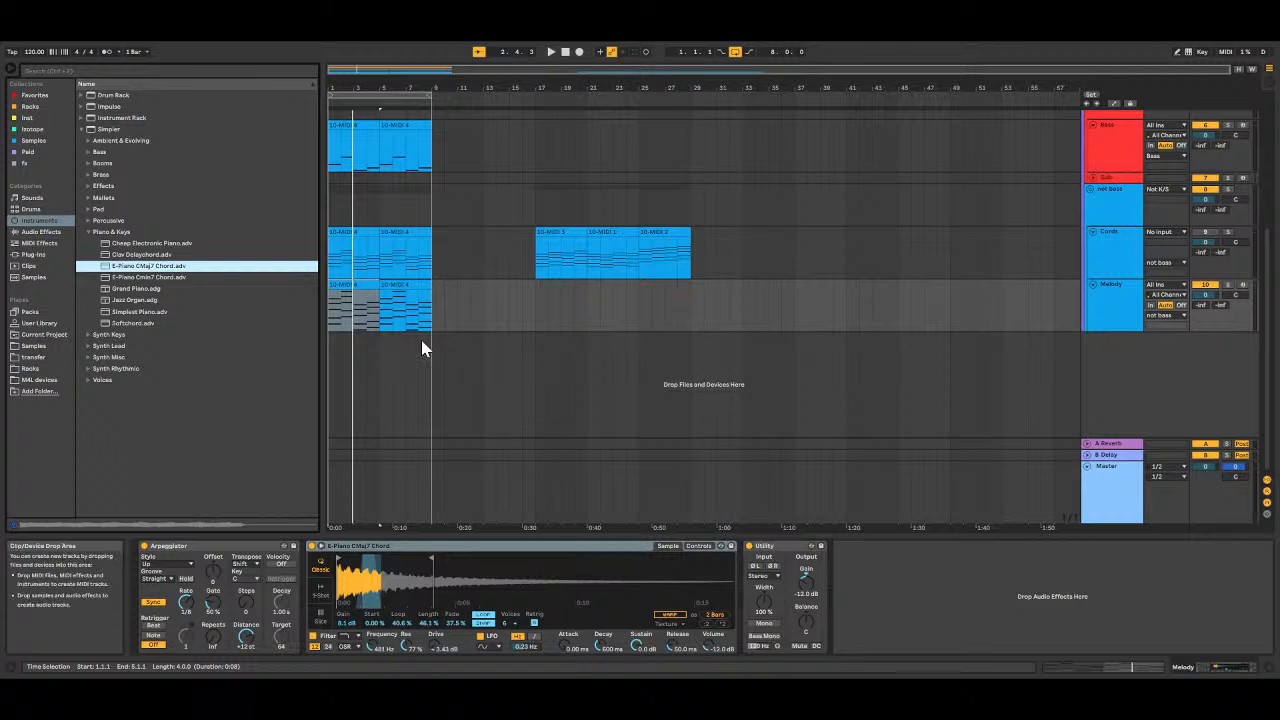
pyautogui.press('space')
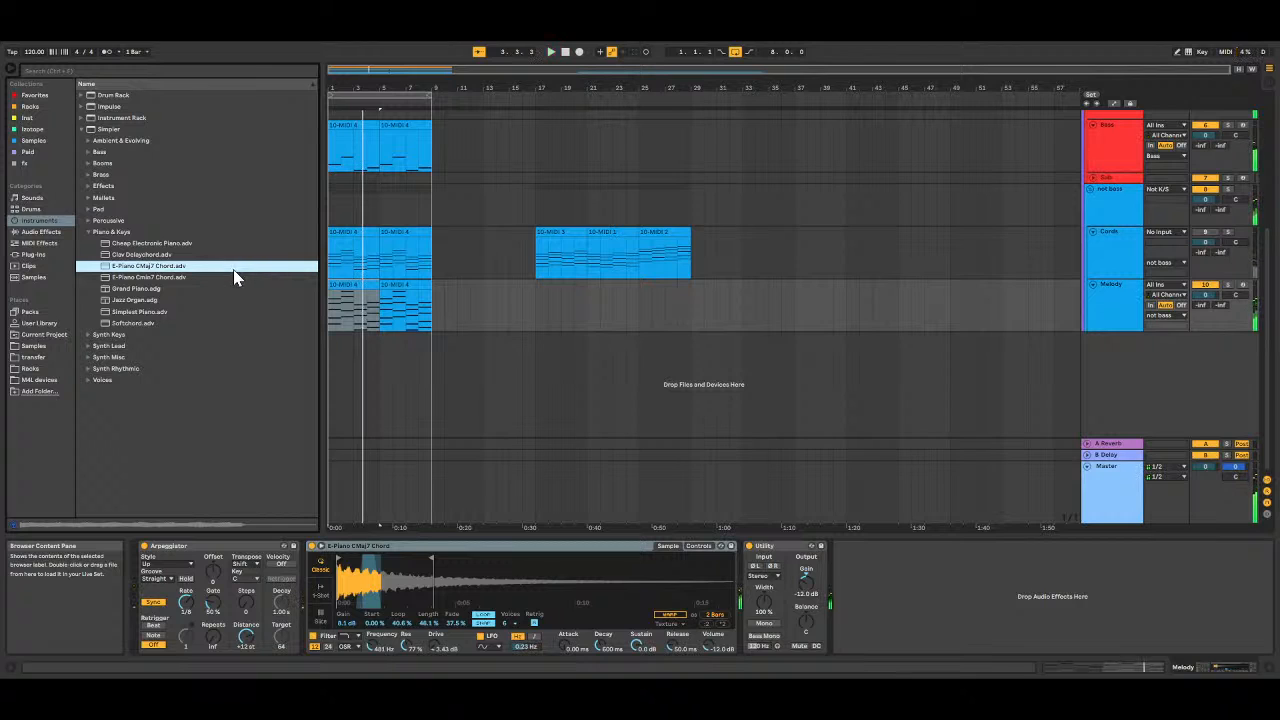
# Step: Replace the Melody track's instrument with the Cheap Electronic Piano preset and play the loop
pyautogui.click(122, 255)
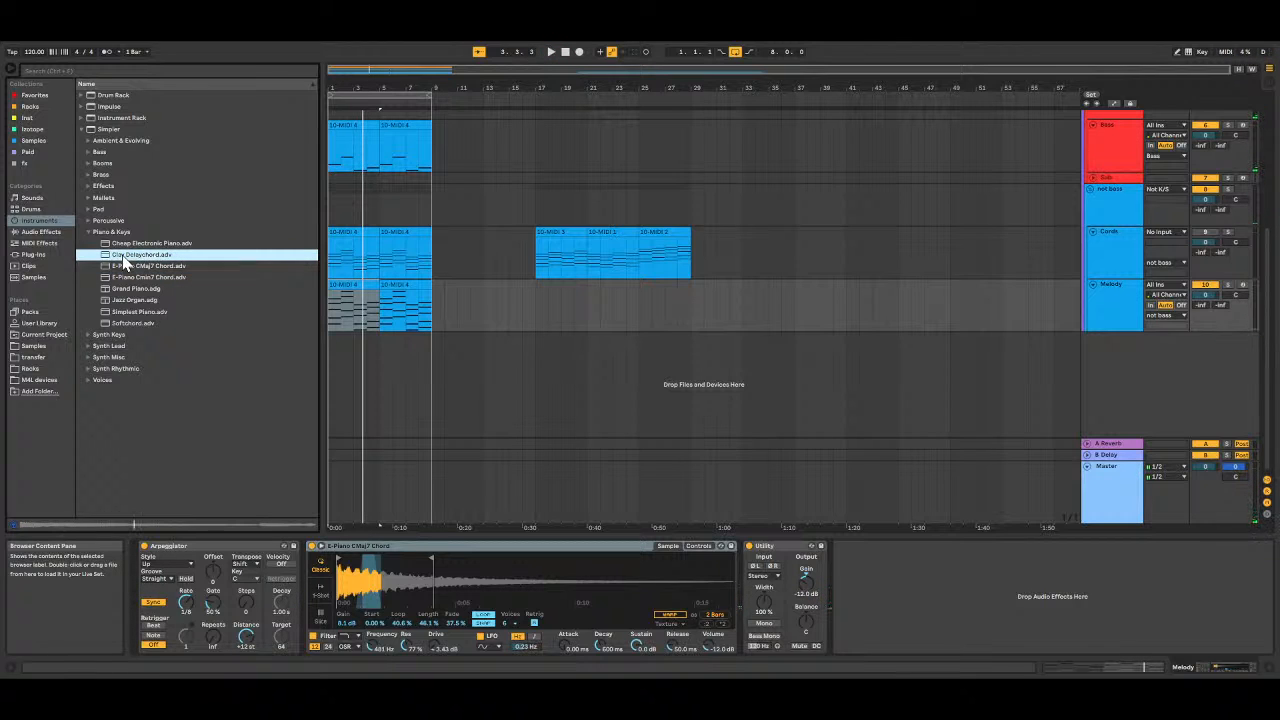
pyautogui.doubleClick(131, 246)
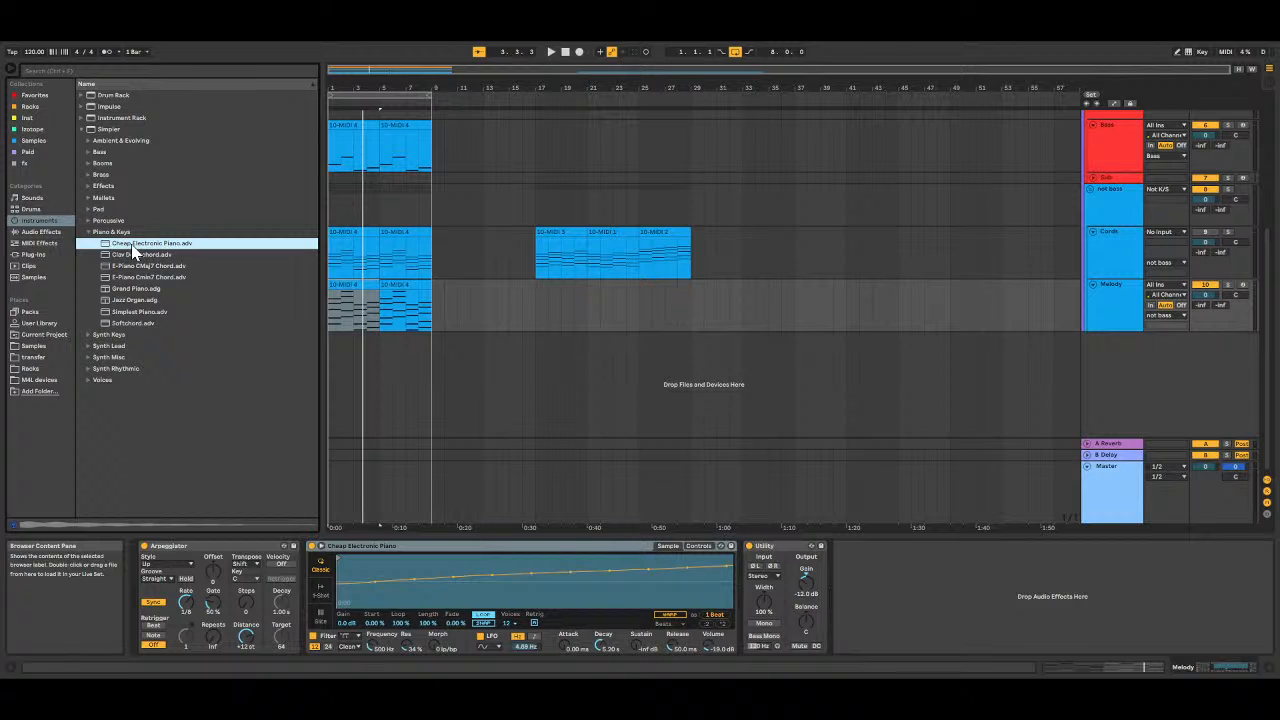
pyautogui.press('space')
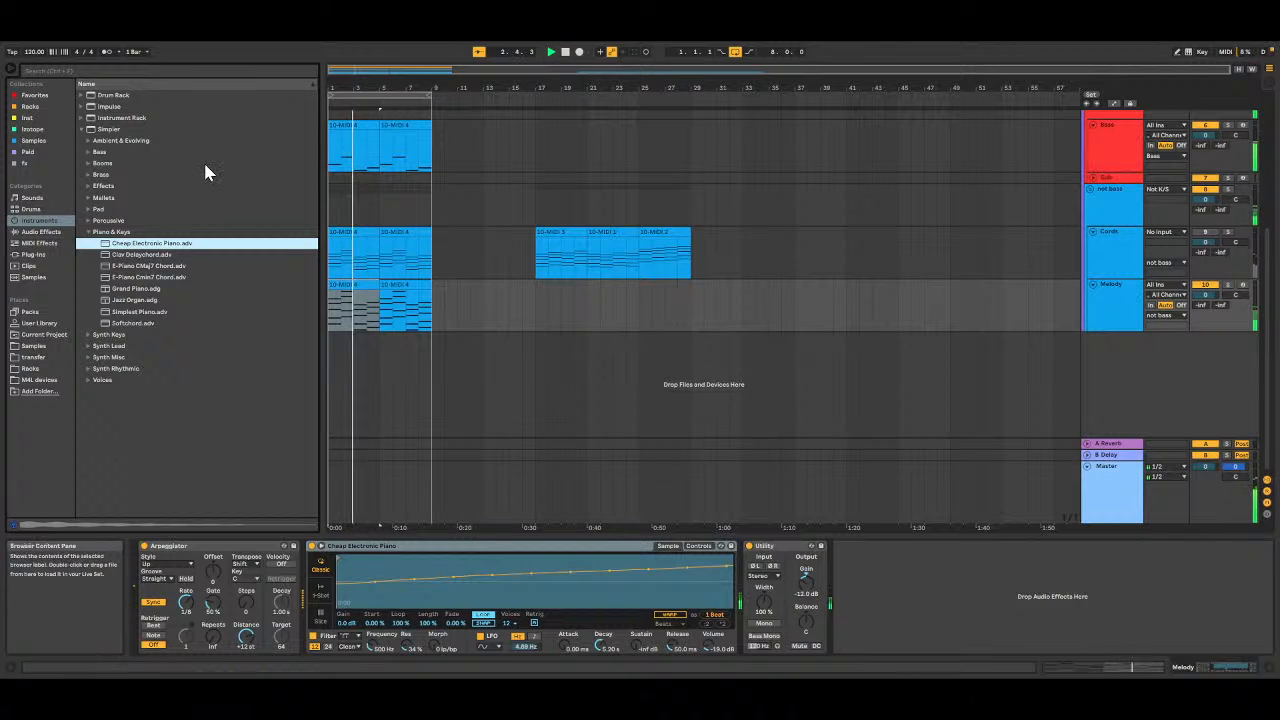
# Step: Try the Beat Repeat preset Fill In The Gaps on the Melody track and play the loop
pyautogui.click(40, 232)
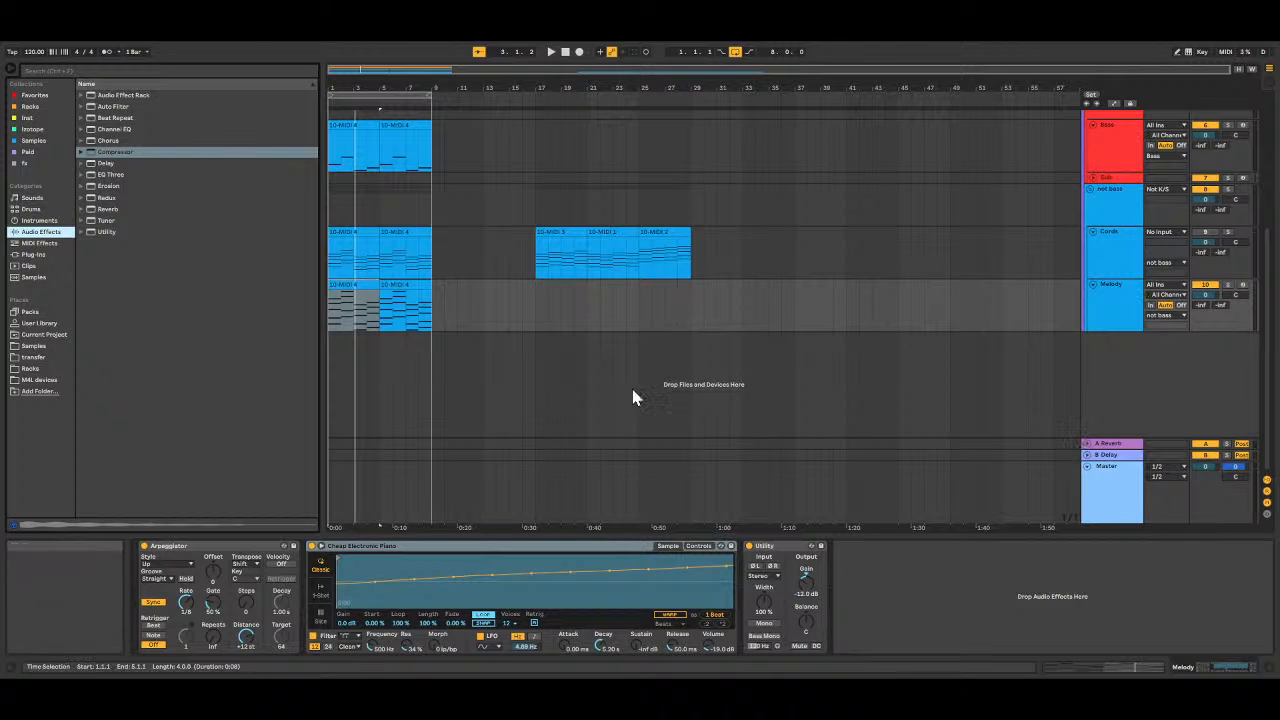
pyautogui.click(82, 118)
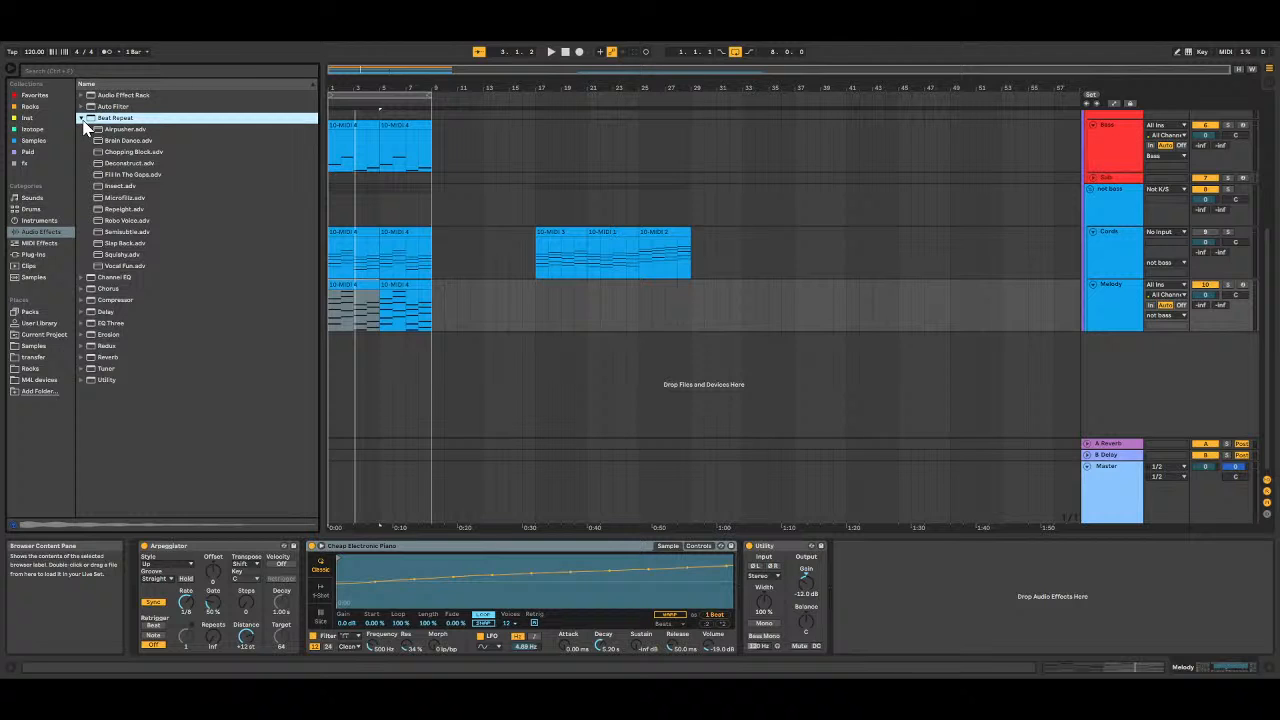
pyautogui.doubleClick(133, 175)
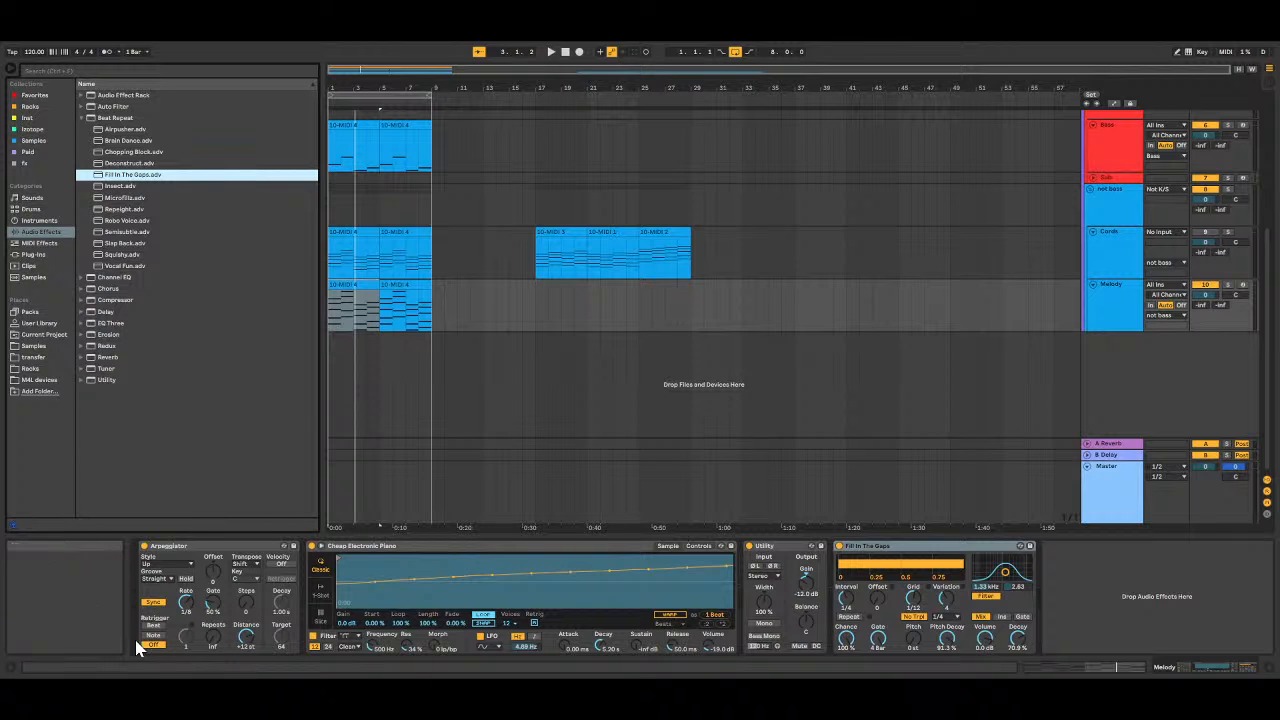
pyautogui.press('space')
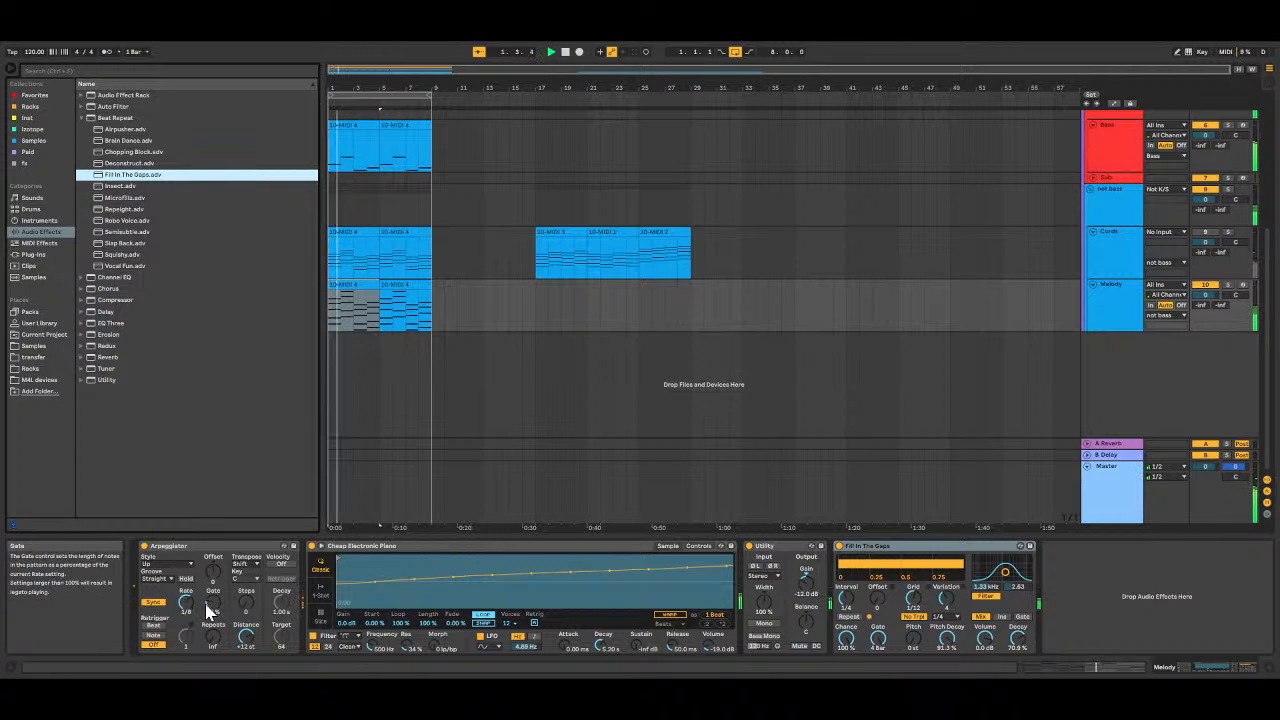
# Step: Set the Melody track's Arpeggiator to a 37% gate and the Down style, and delete the Fill In The Gaps effect
pyautogui.moveTo(211, 603); pyautogui.dragTo(211, 614)
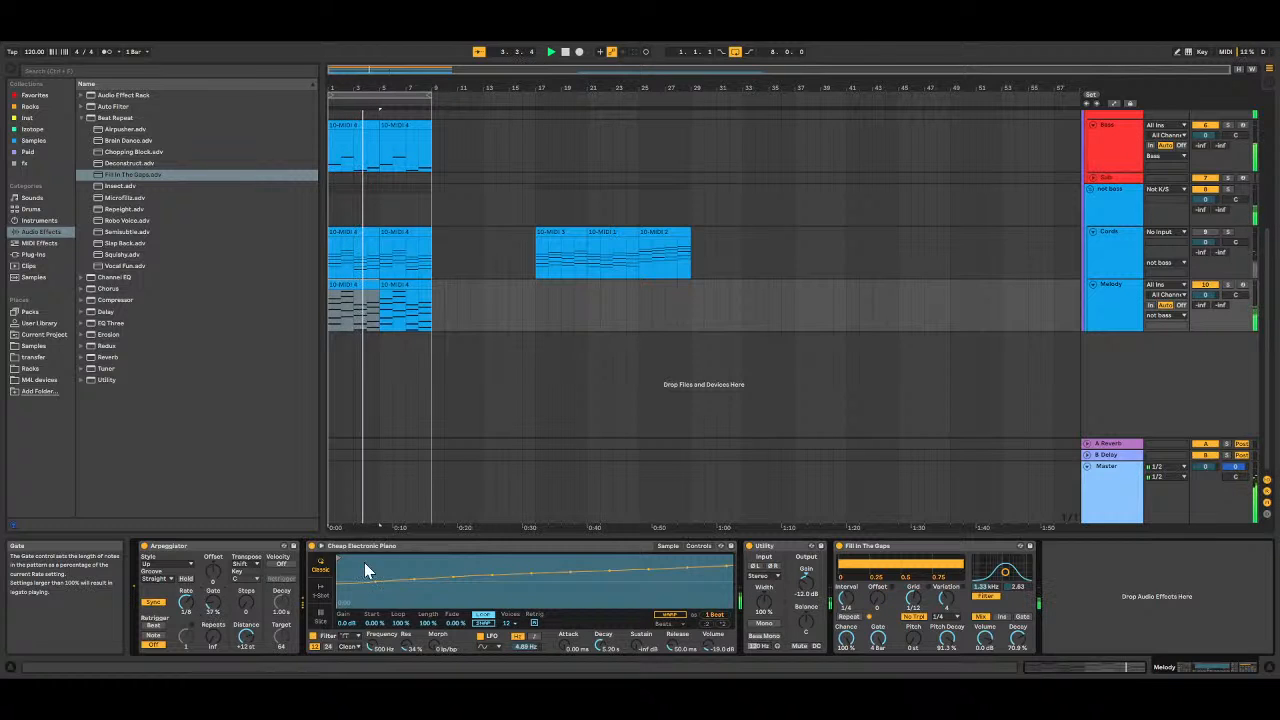
pyautogui.click(896, 548)
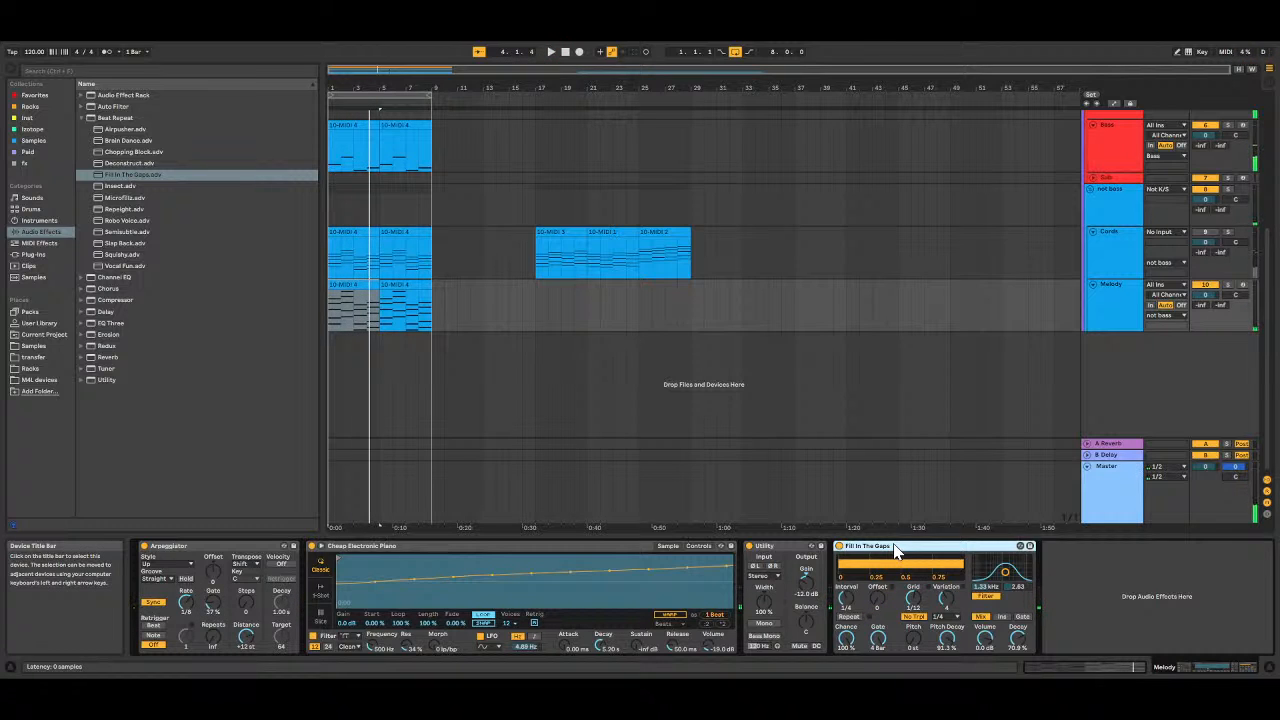
pyautogui.press('Delete')
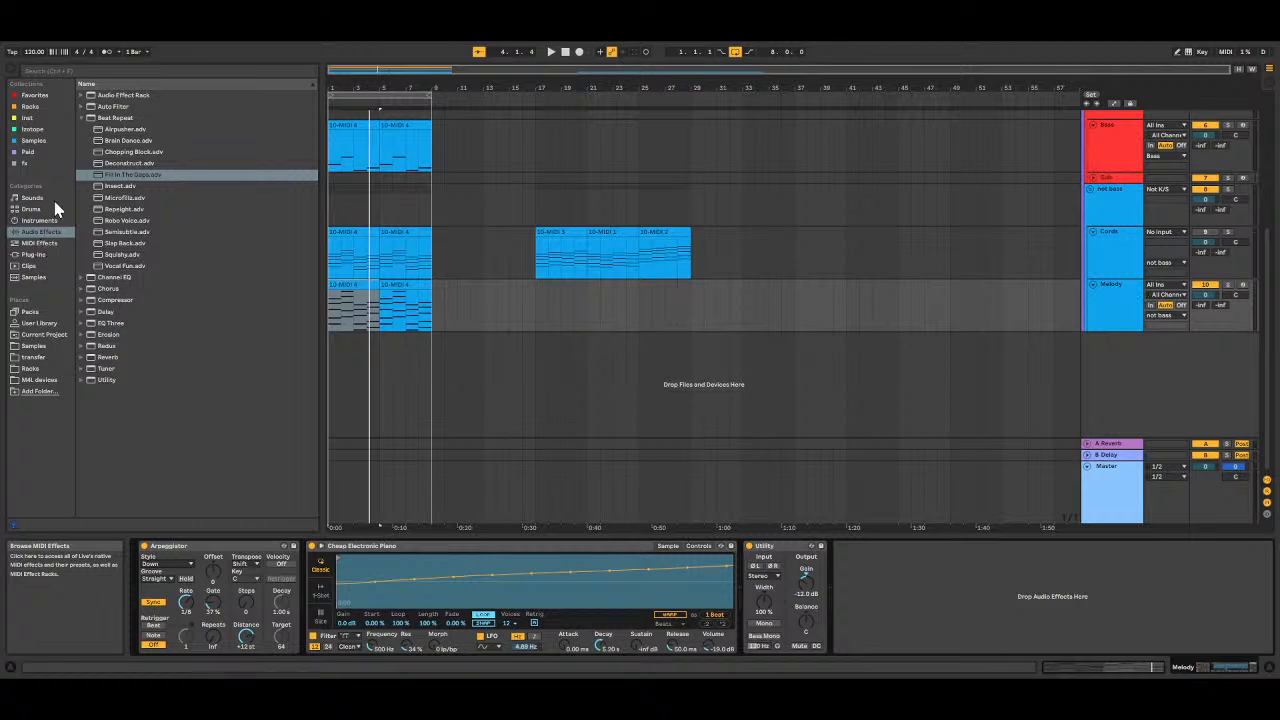
# Step: Load the Catacomb Lead preset from the Instrument Rack's Synth Lead sounds onto the Melody track, replacing Cheap Electronic Piano
pyautogui.click(82, 118)
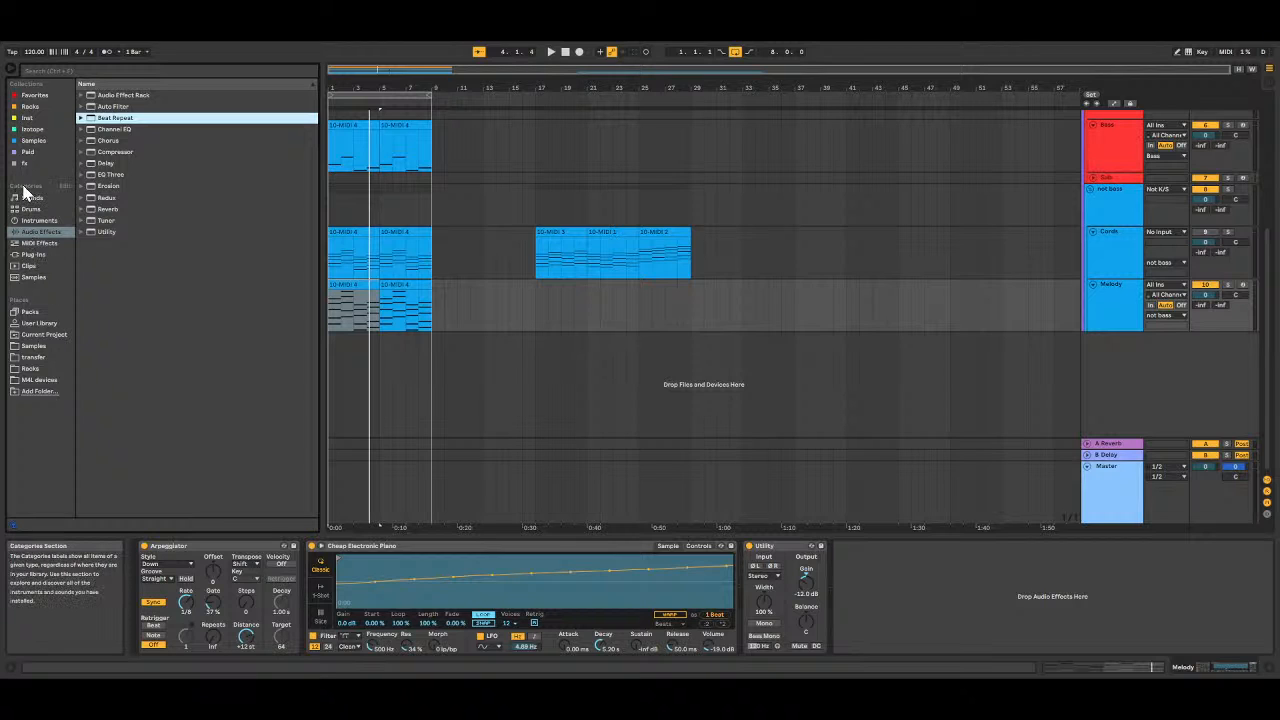
pyautogui.click(40, 220)
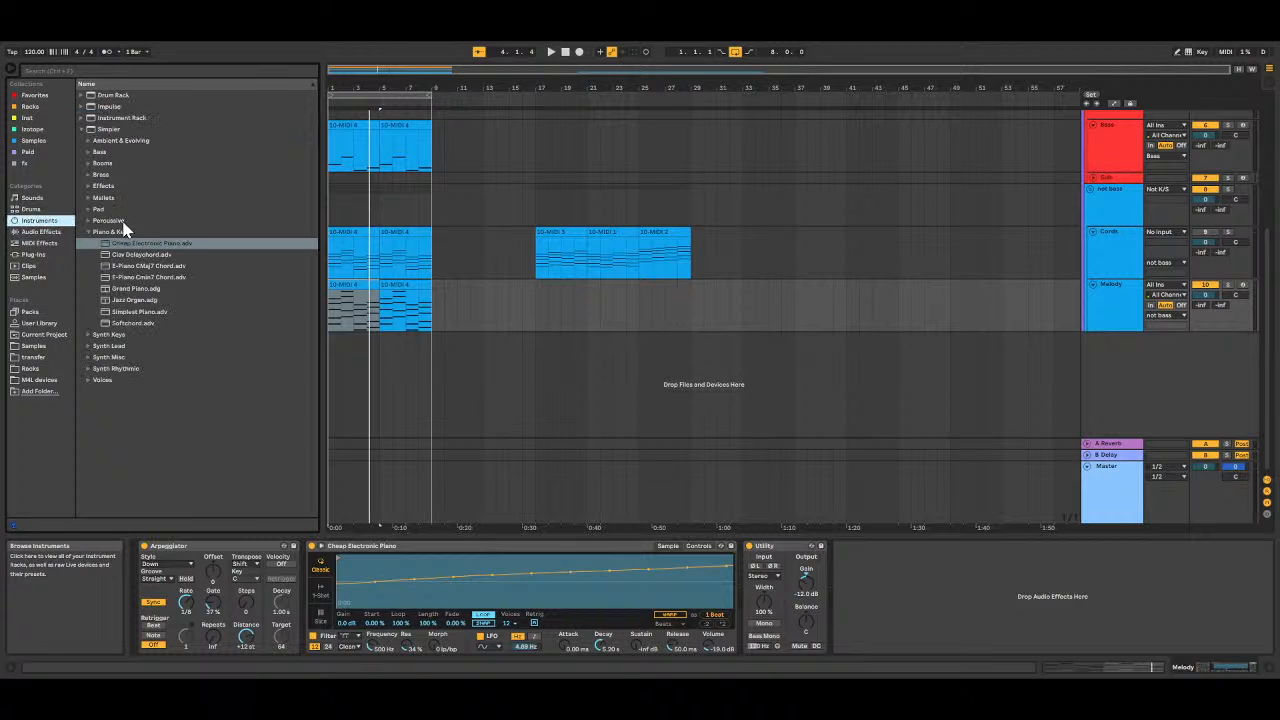
pyautogui.click(82, 130)
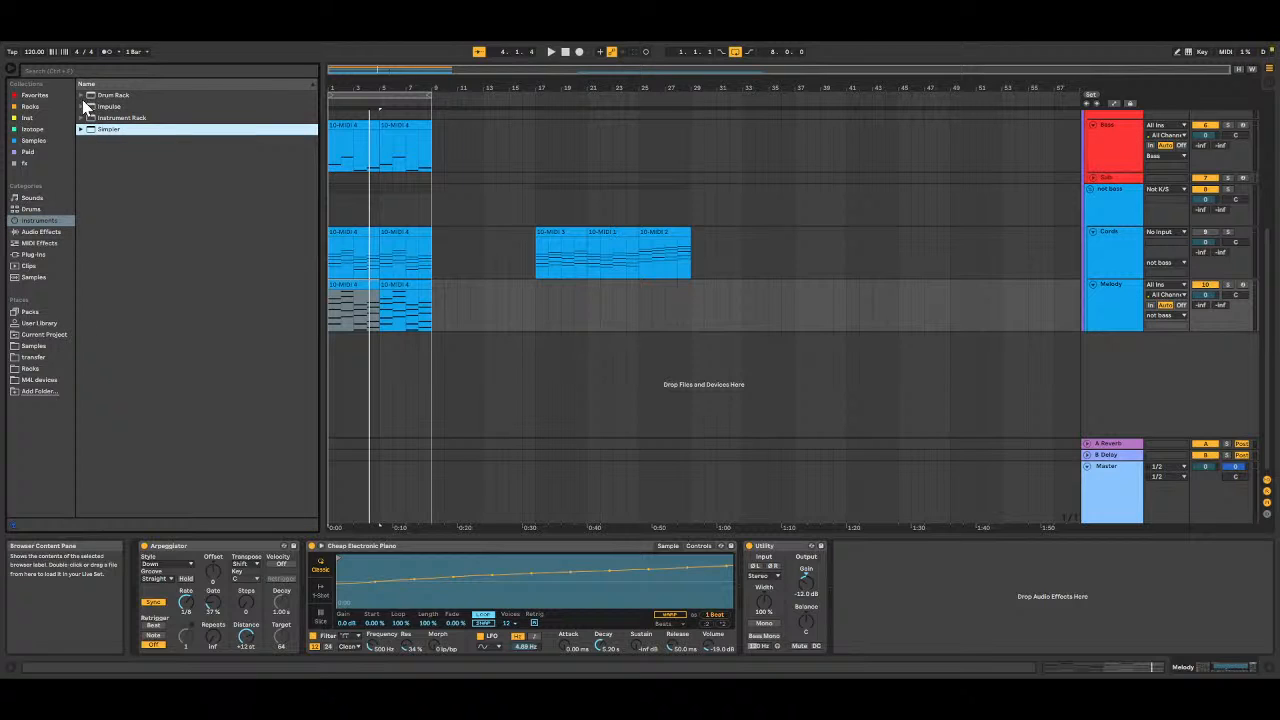
pyautogui.click(82, 118)
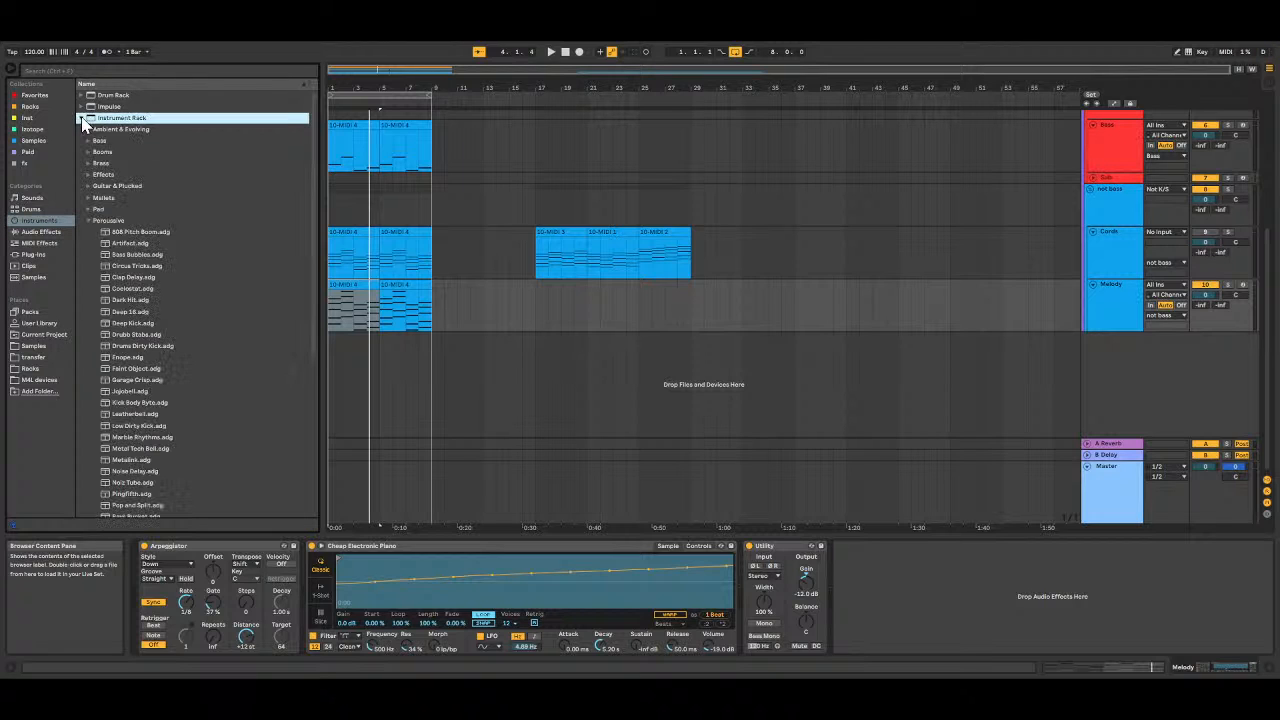
pyautogui.click(87, 221)
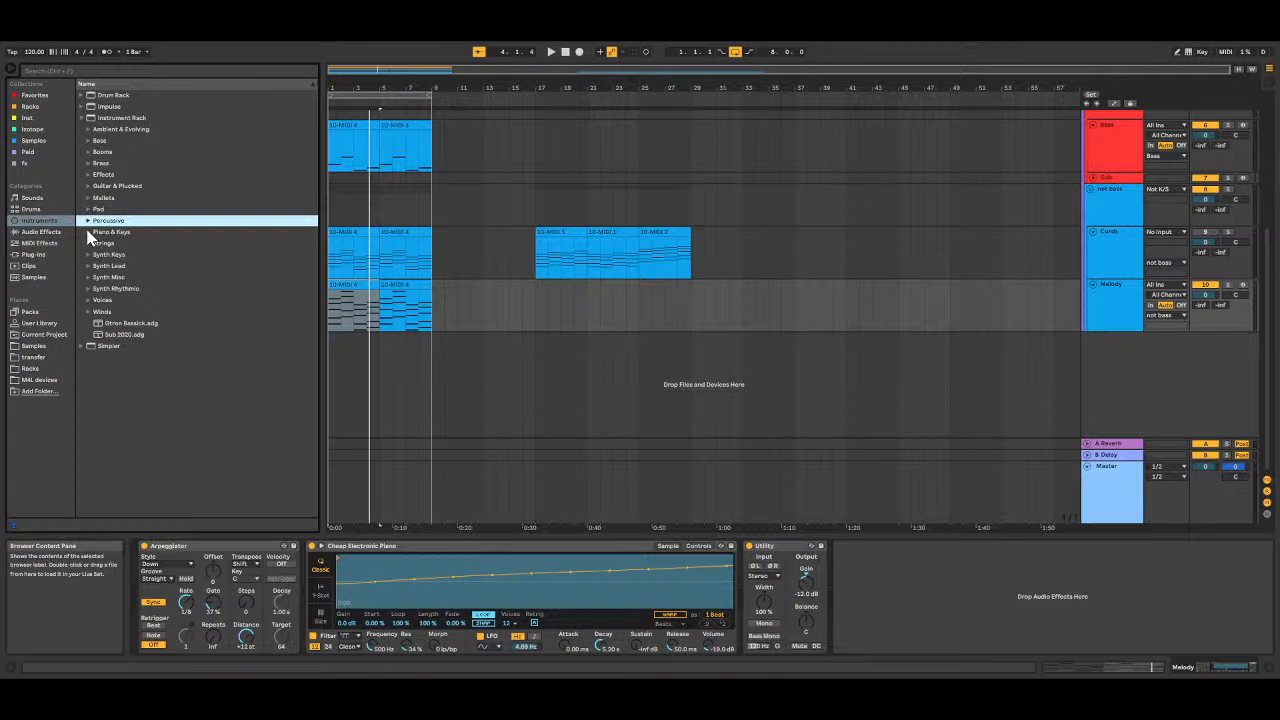
pyautogui.click(88, 266)
pyautogui.scroll(-10, 170, 395)
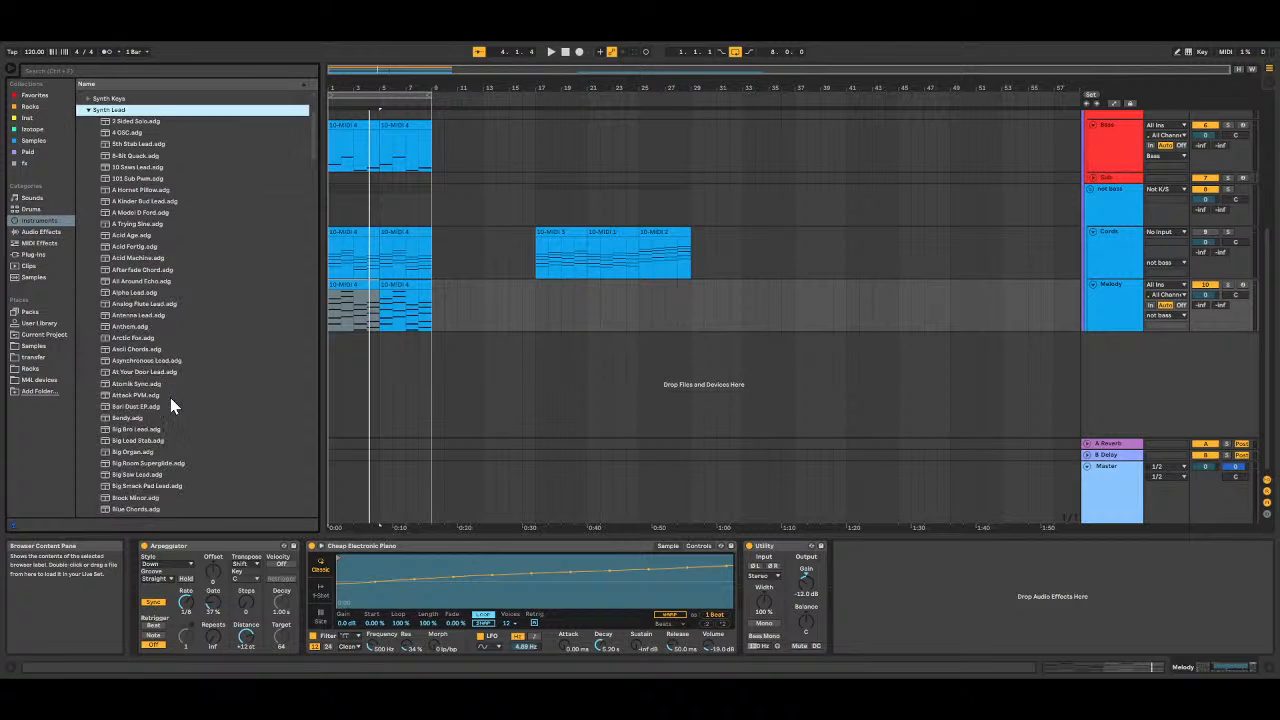
pyautogui.click(160, 369)
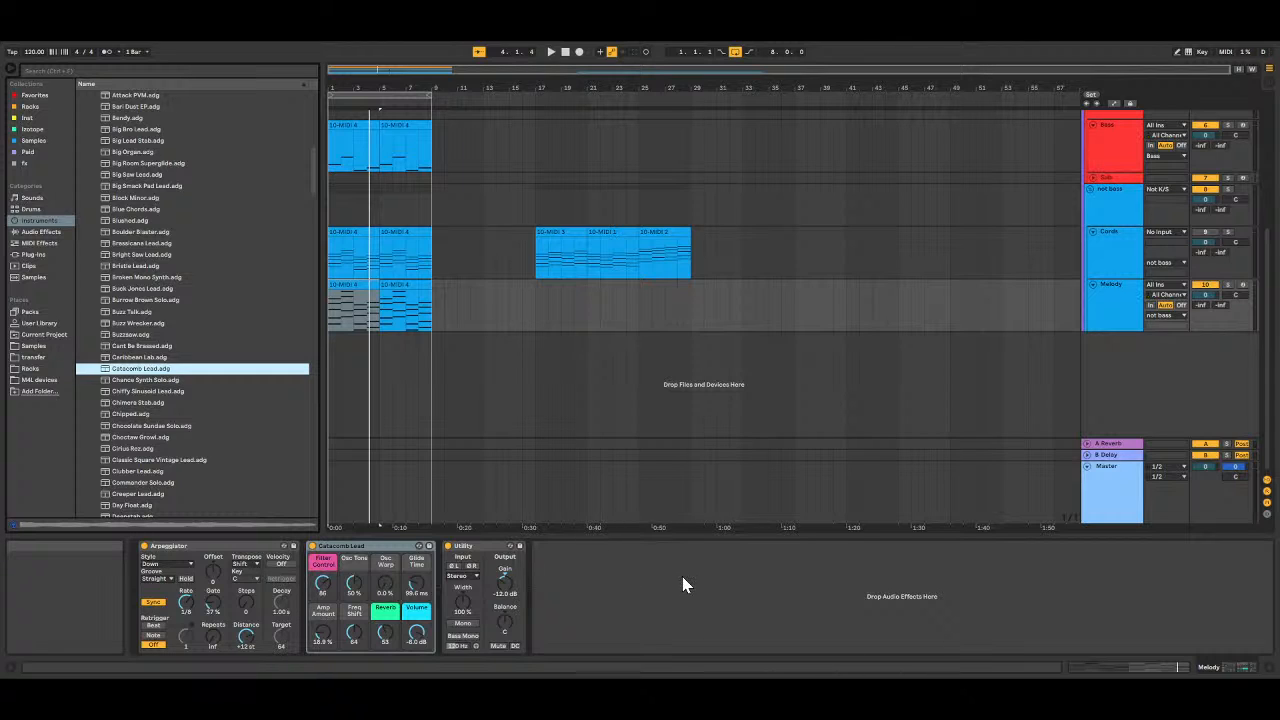
# Step: Play the loop and lower the Melody track's Utility gain to about -24 dB
pyautogui.press('space')
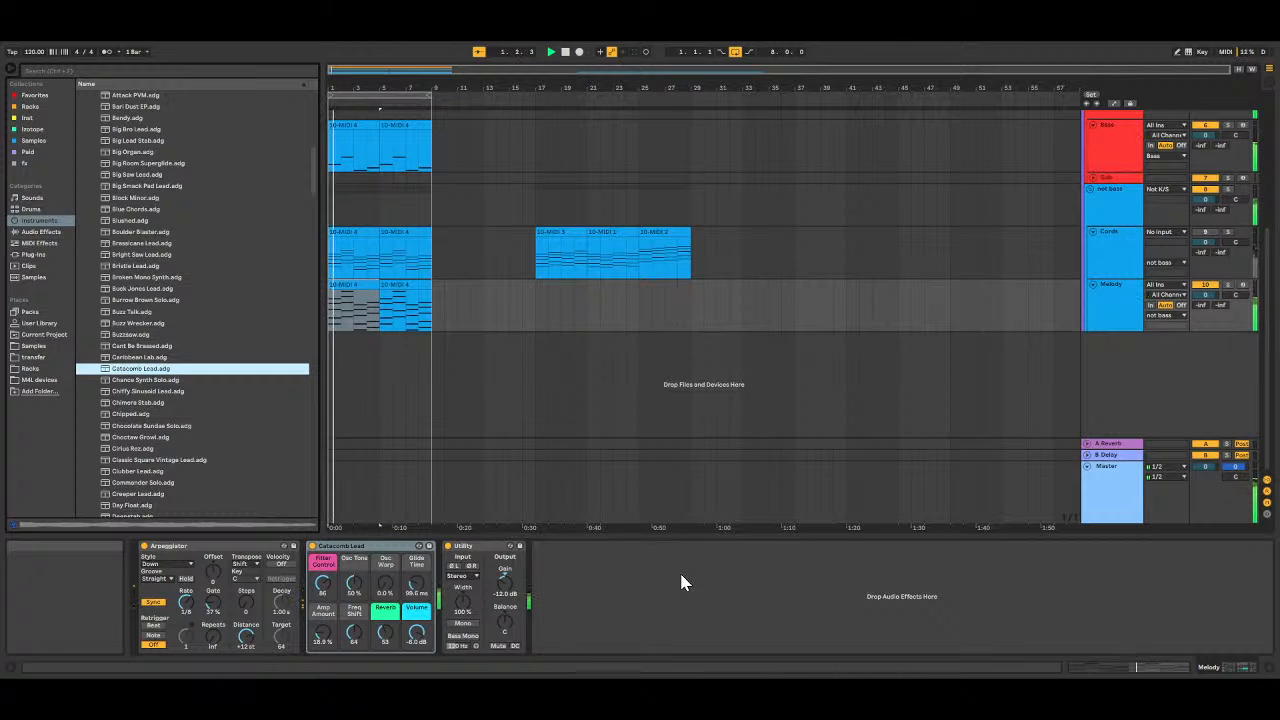
pyautogui.click(506, 588)
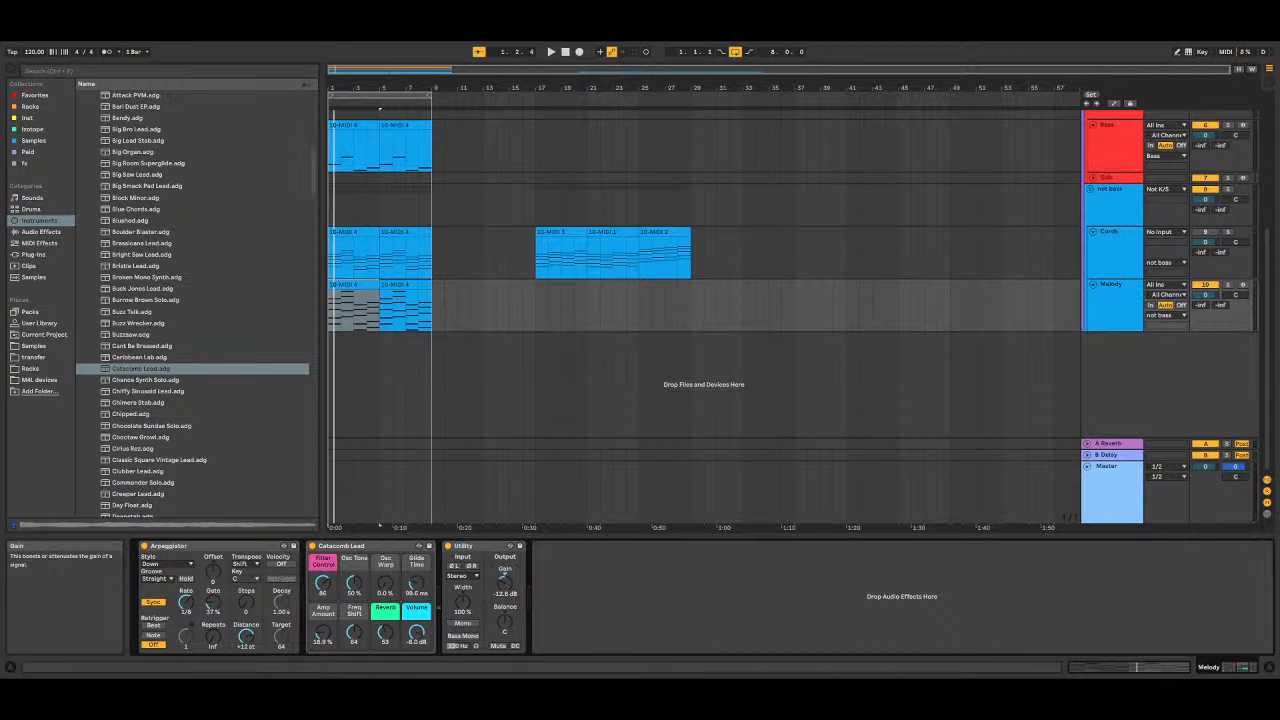
pyautogui.moveTo(506, 590); pyautogui.dragTo(506, 630)
pyautogui.press('space')
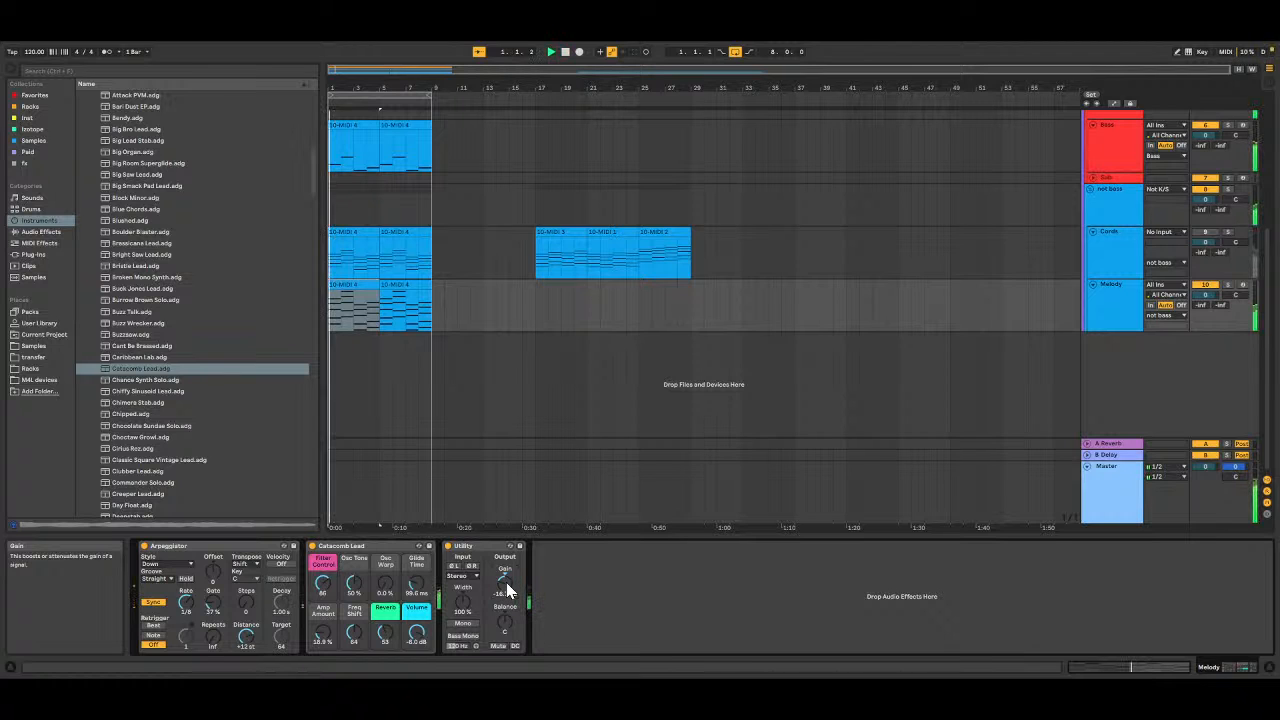
pyautogui.moveTo(506, 590); pyautogui.dragTo(506, 607)
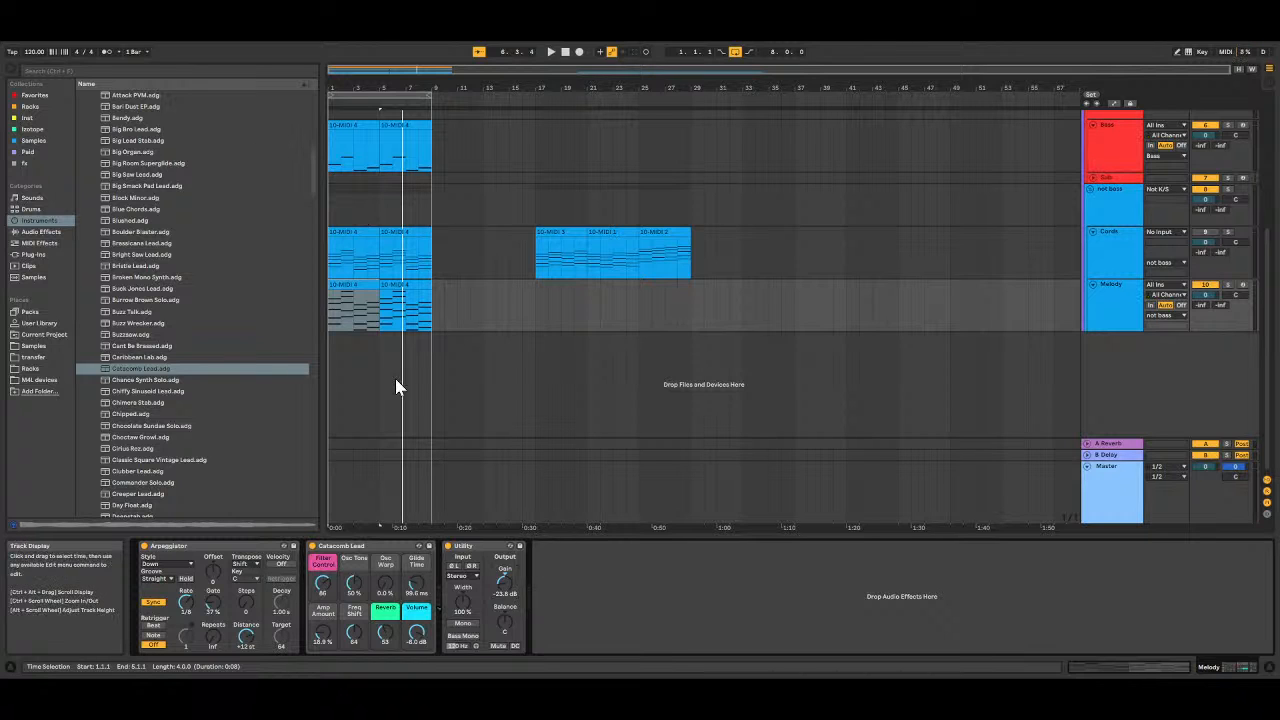
# Step: Play the loop with the Melody track muted to compare it
pyautogui.scroll(10, 165, 256)
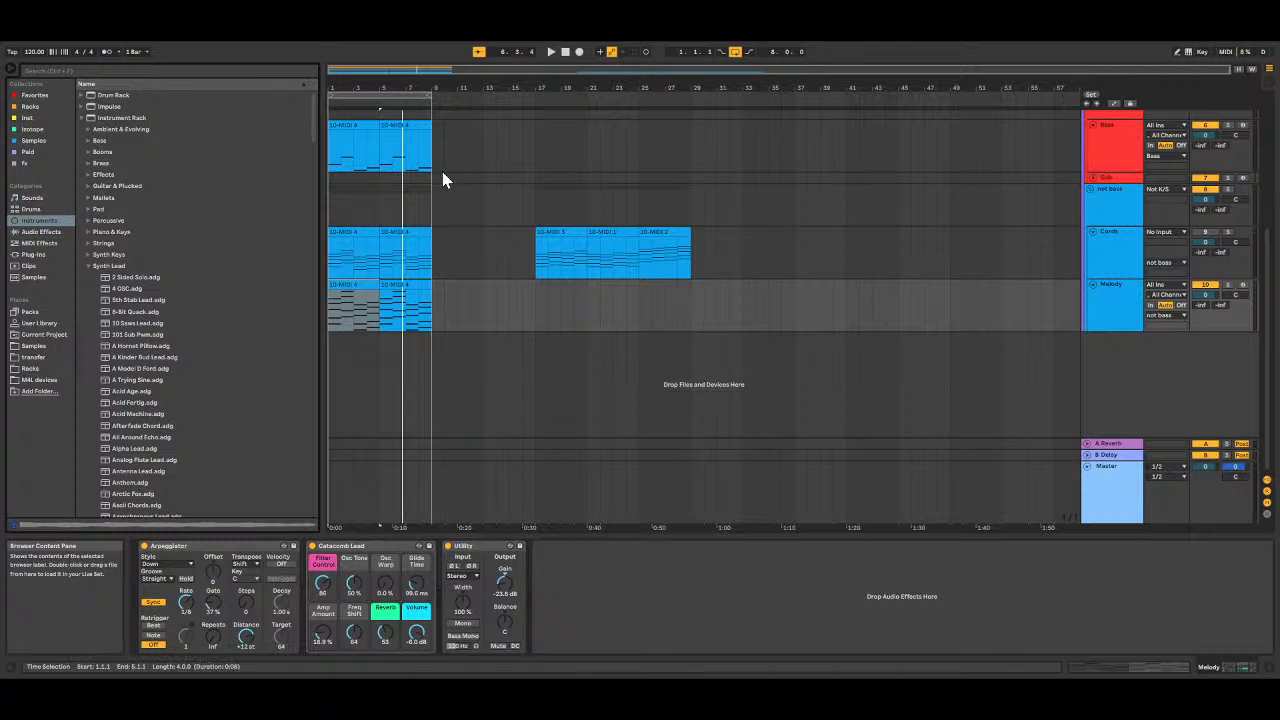
pyautogui.press('space')
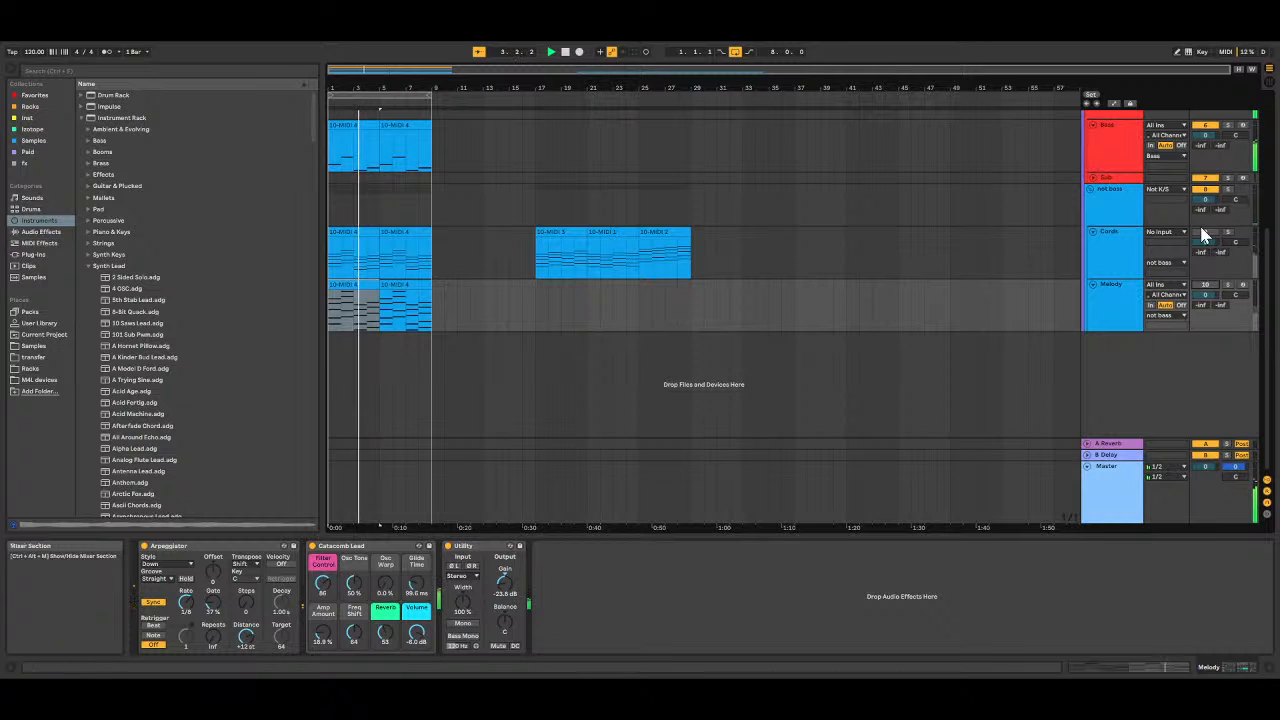
pyautogui.click(1206, 285)
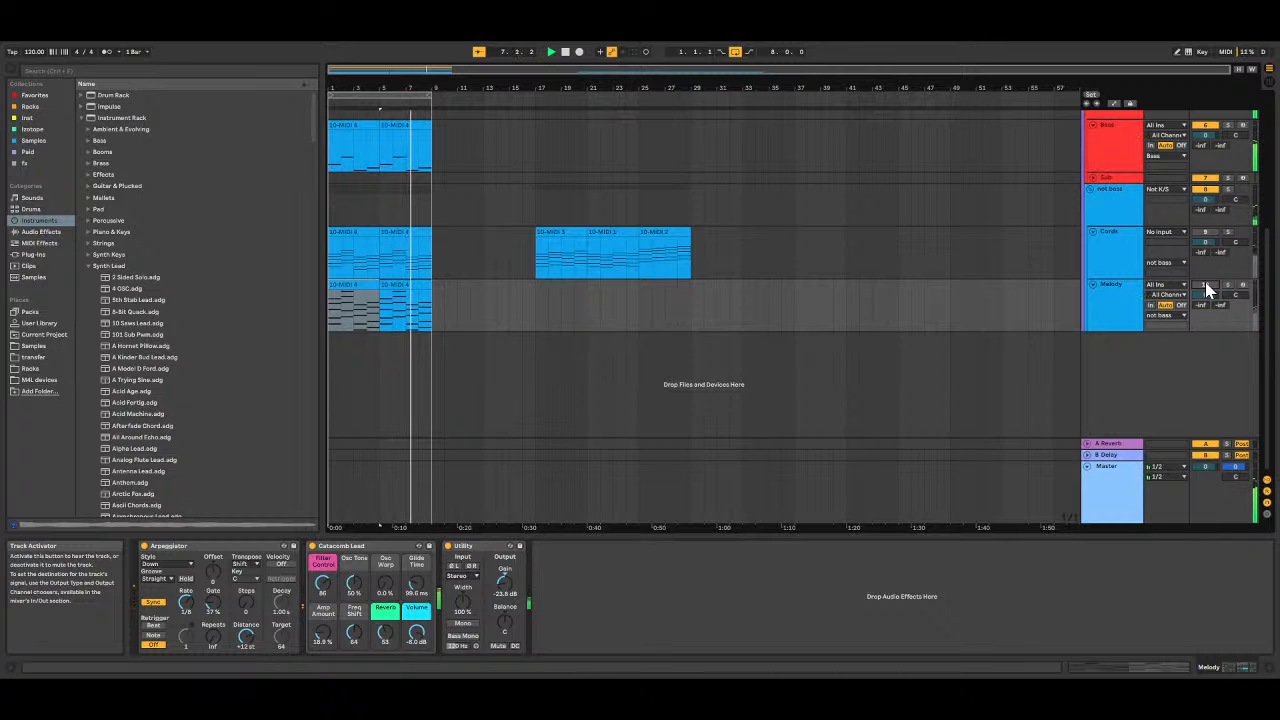
pyautogui.press('space')
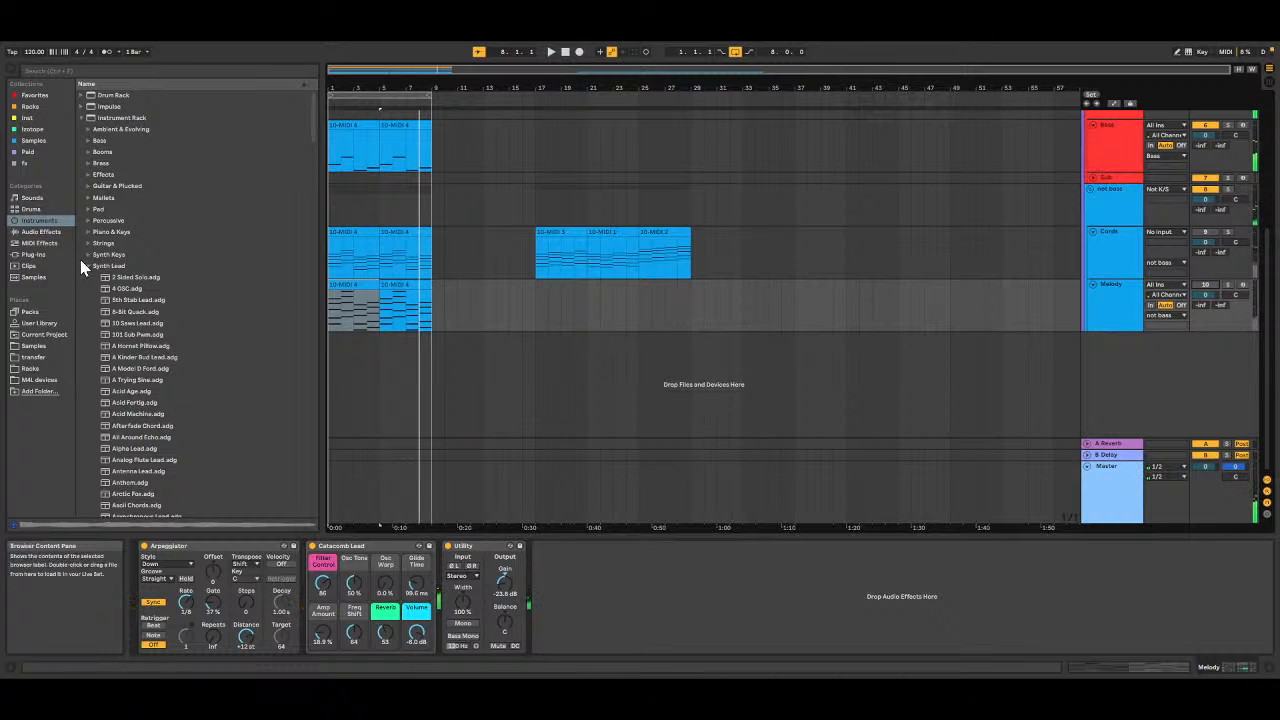
# Step: Add an Auto Filter after the Melody track's Utility, with a tempo-synced LFO at rate 4 and amount 15, and play the loop
pyautogui.click(41, 232)
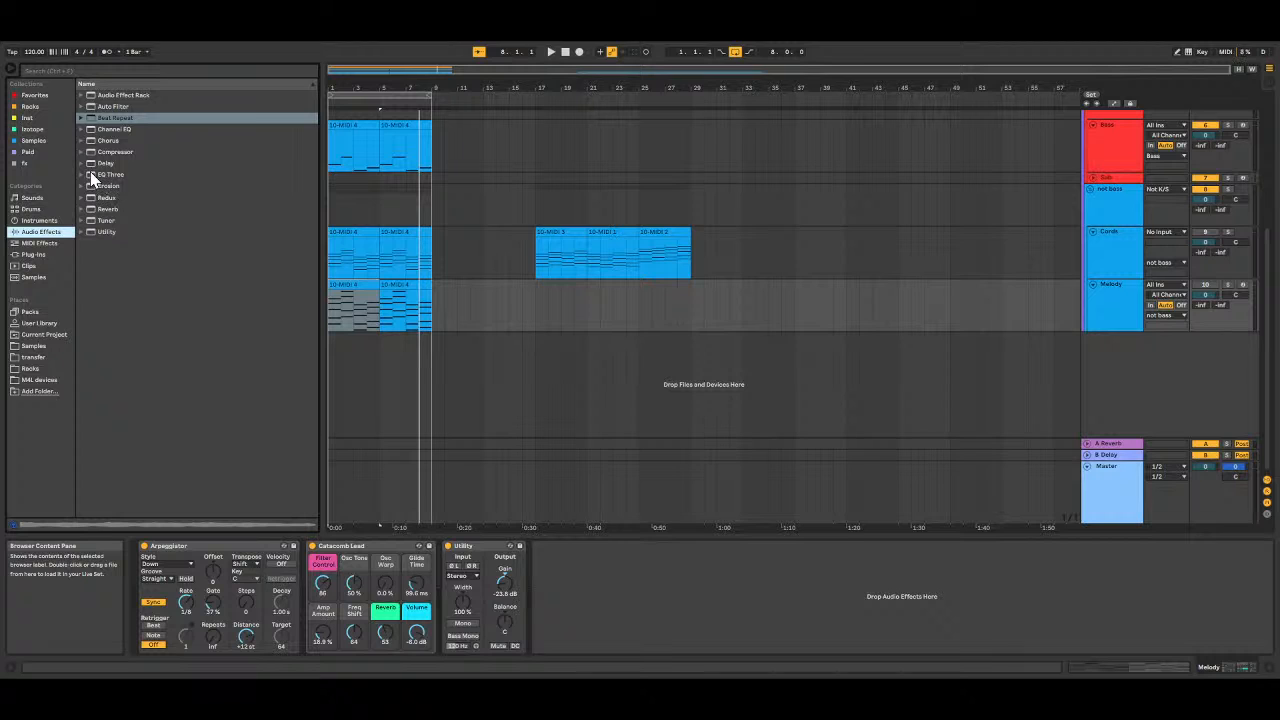
pyautogui.doubleClick(104, 107)
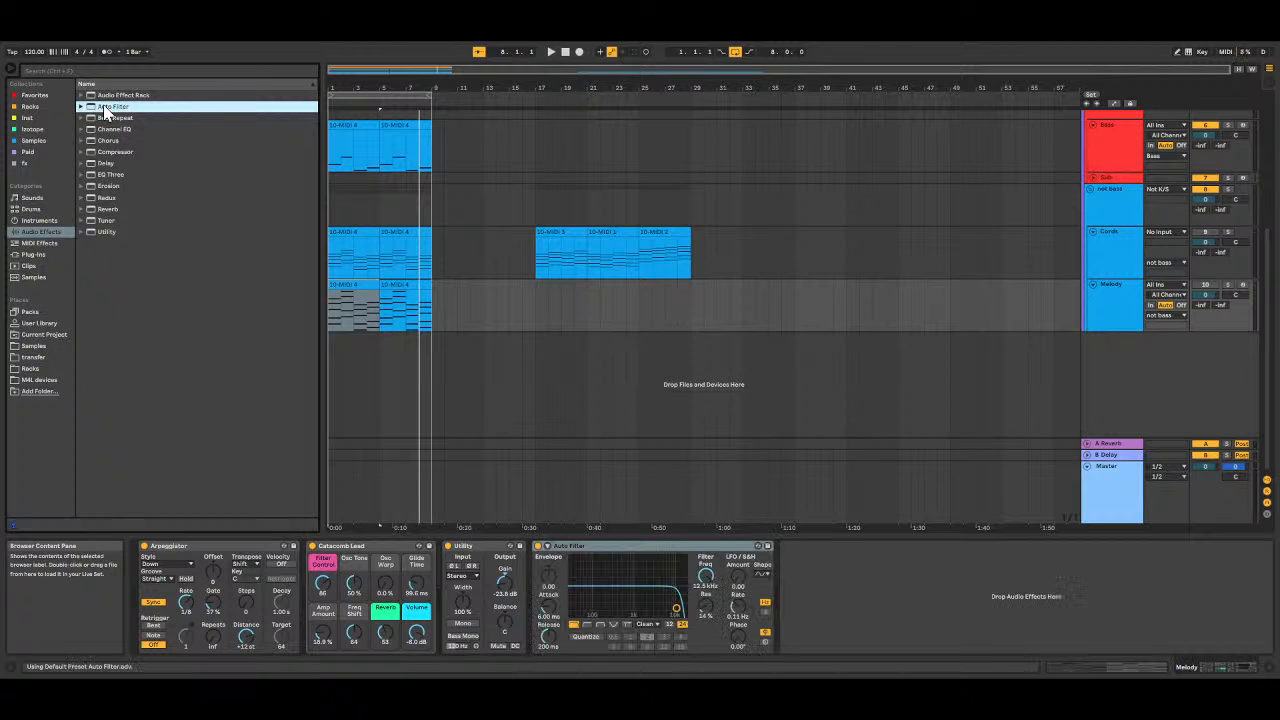
pyautogui.click(765, 605)
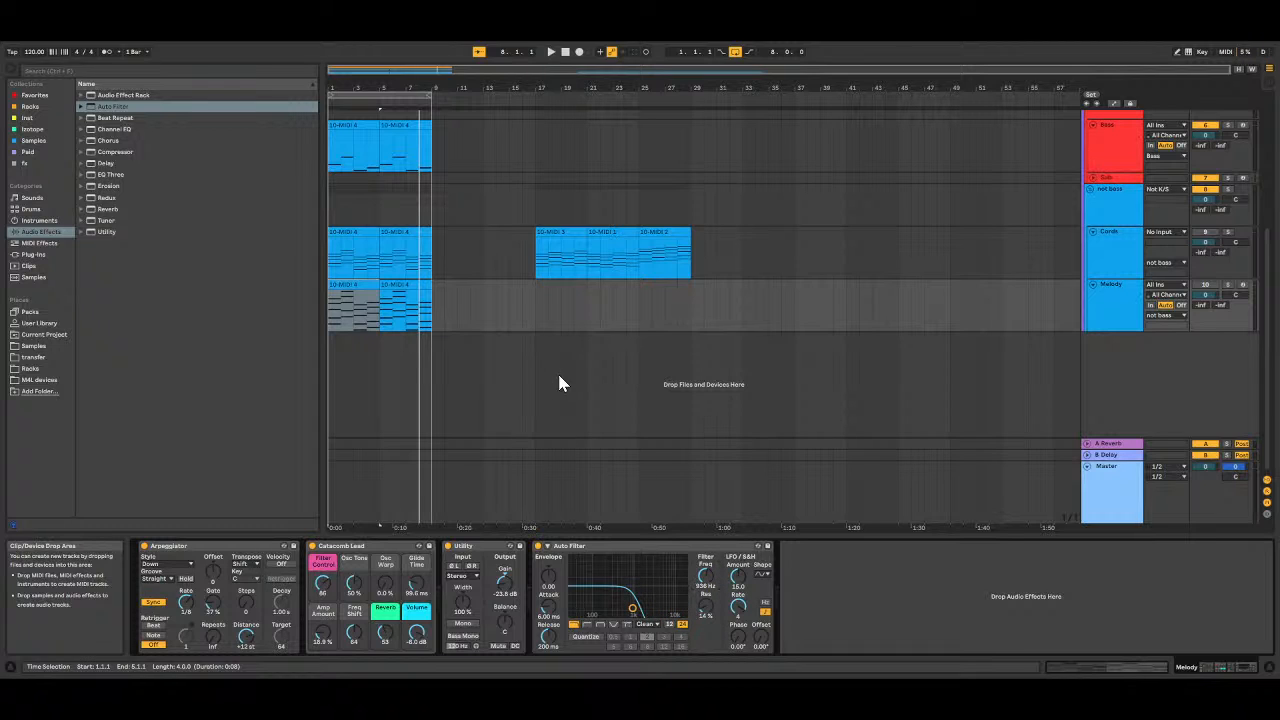
pyautogui.press('space')
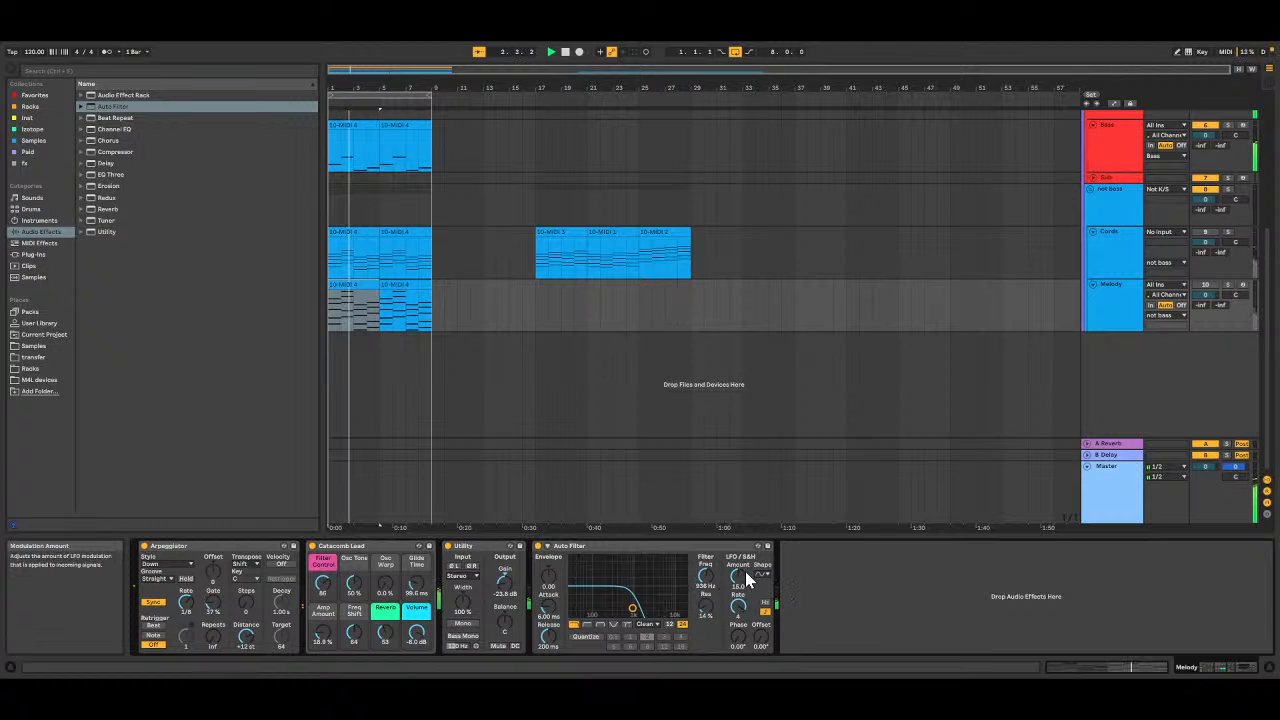
# Step: Unmute the Melody track and tune its Auto Filter to a 1.86 kHz cutoff, 56% resonance and an LFO amount of 15
pyautogui.moveTo(738, 577); pyautogui.dragTo(706, 542)
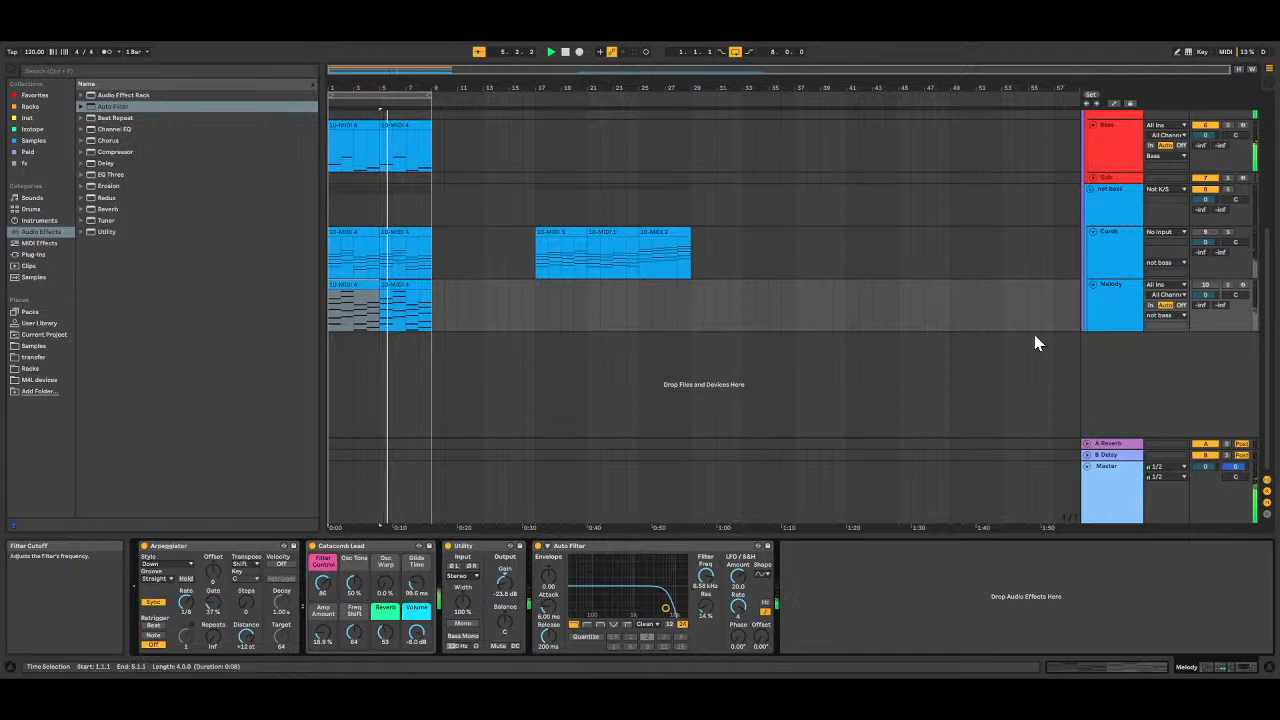
pyautogui.press('space')
pyautogui.click(1205, 286)
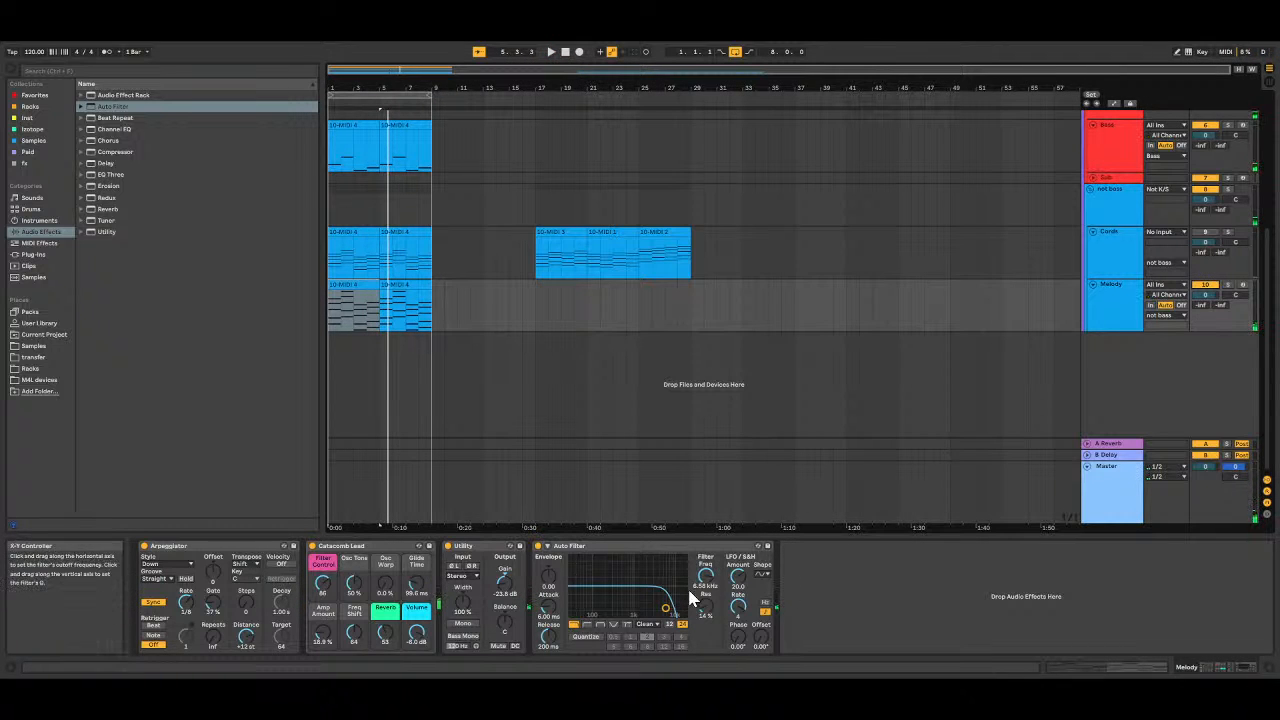
pyautogui.moveTo(706, 576); pyautogui.dragTo(706, 578)
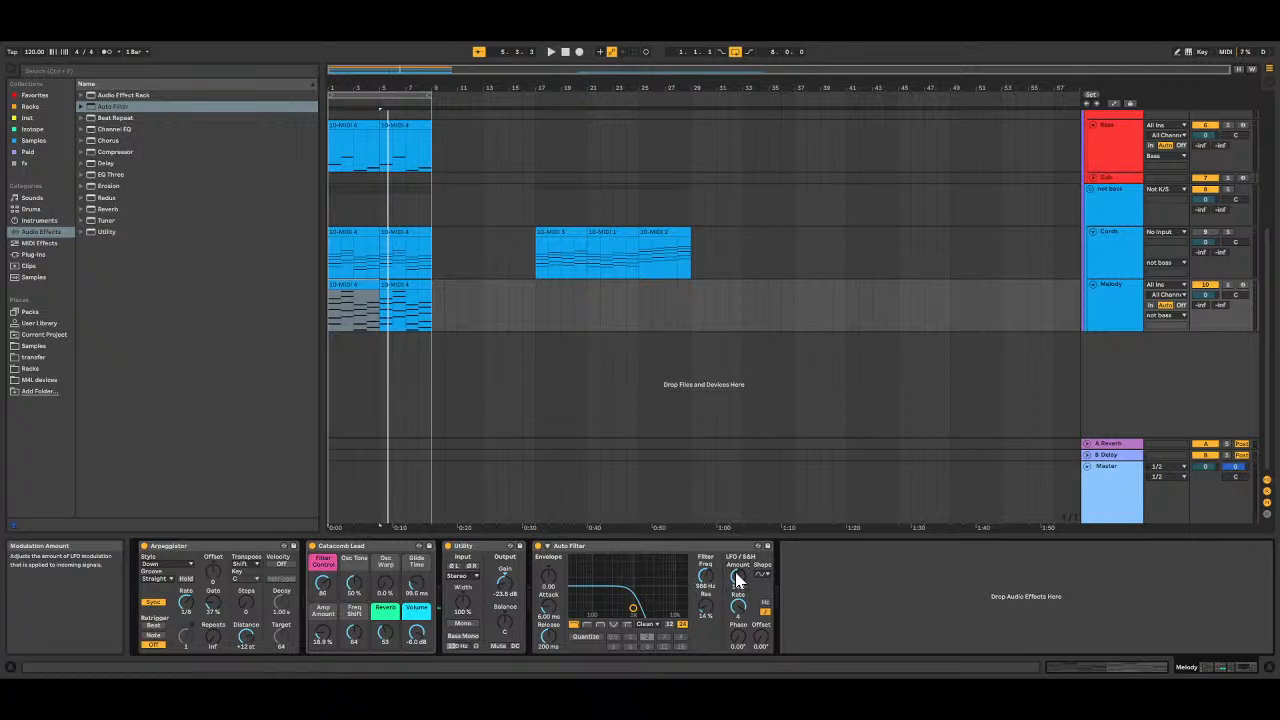
pyautogui.press('space')
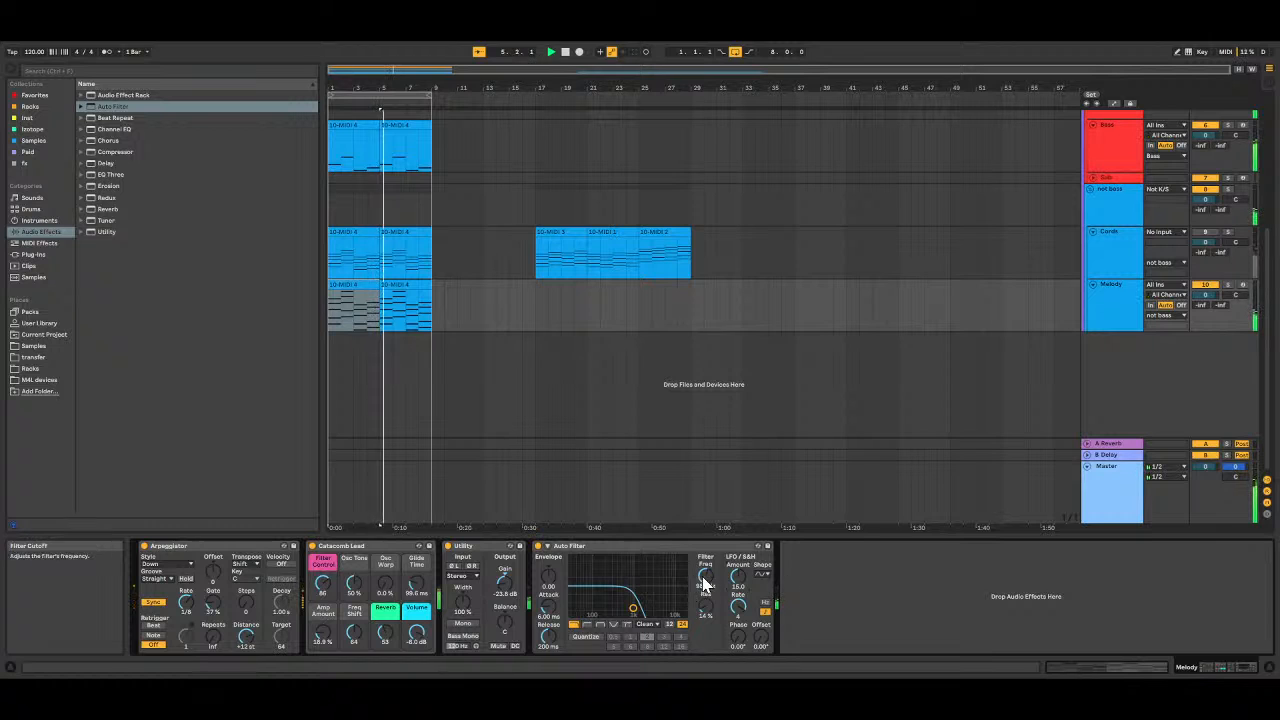
pyautogui.moveTo(707, 602); pyautogui.dragTo(708, 570)
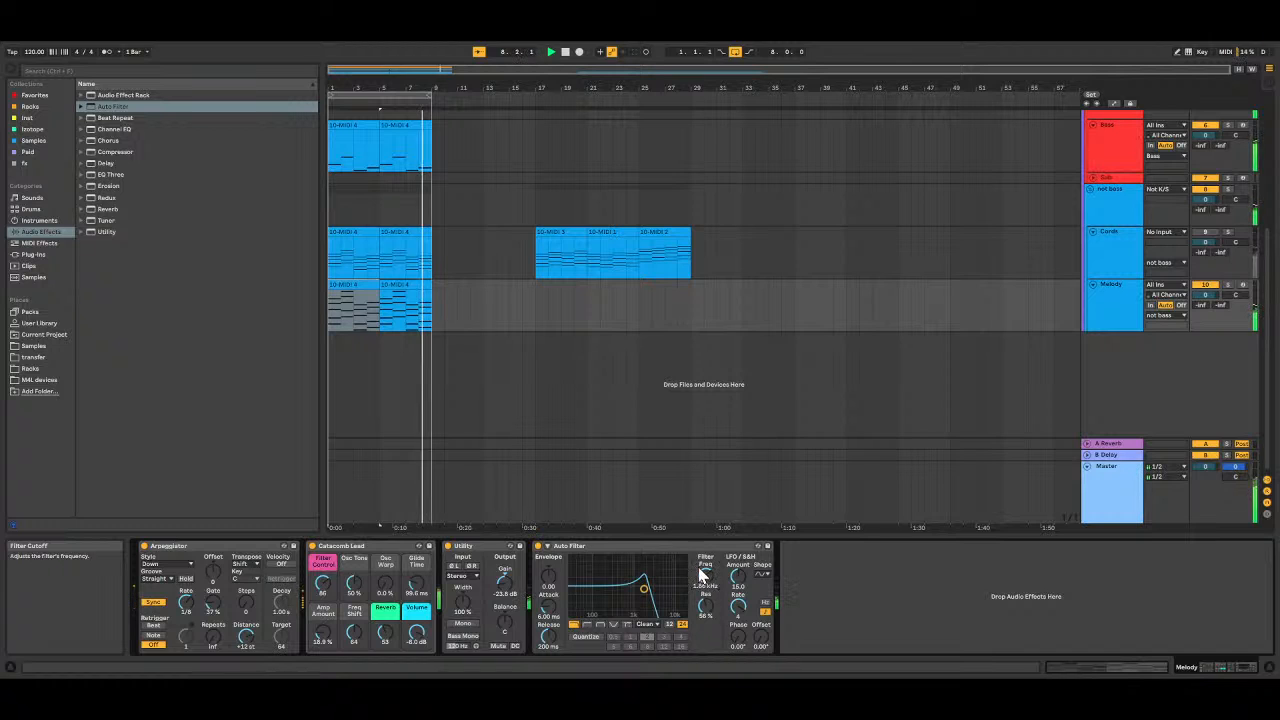
# Step: Insert a Channel EQ before the Melody track's Auto Filter, with its high-pass on and low gain at -15 dB, and play the loop
pyautogui.click(111, 130)
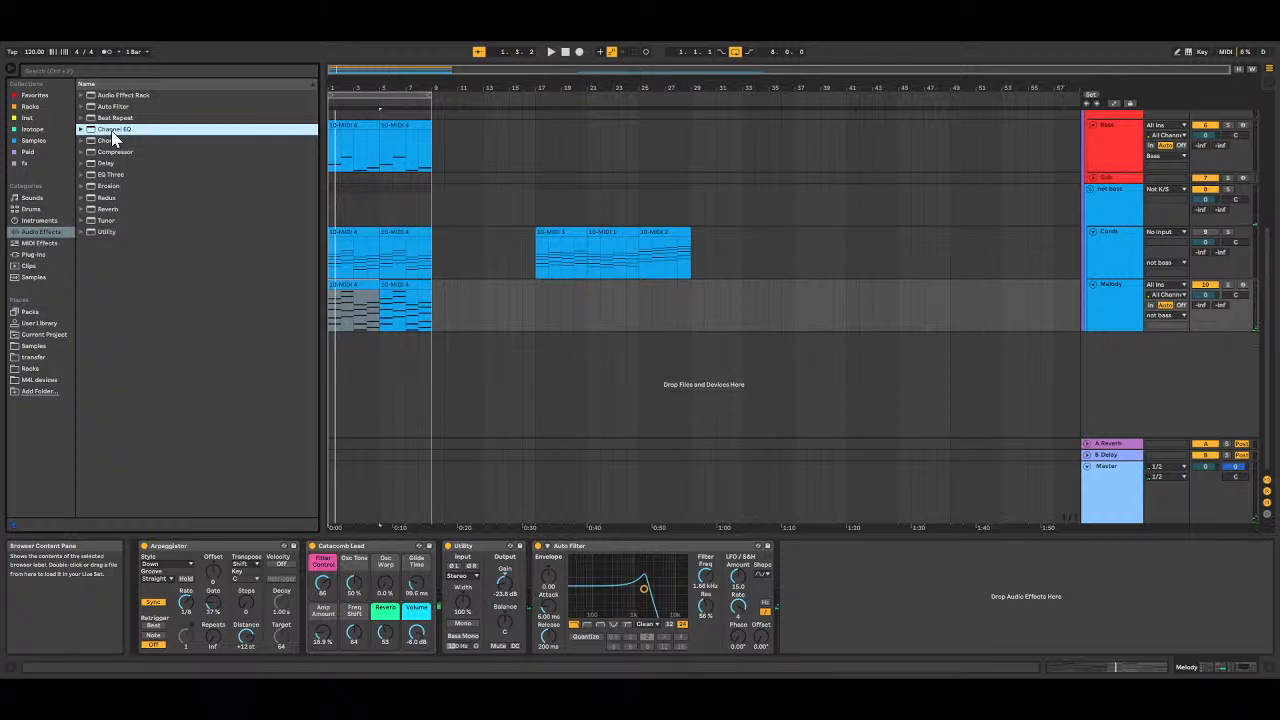
pyautogui.moveTo(535, 507); pyautogui.dragTo(537, 580)
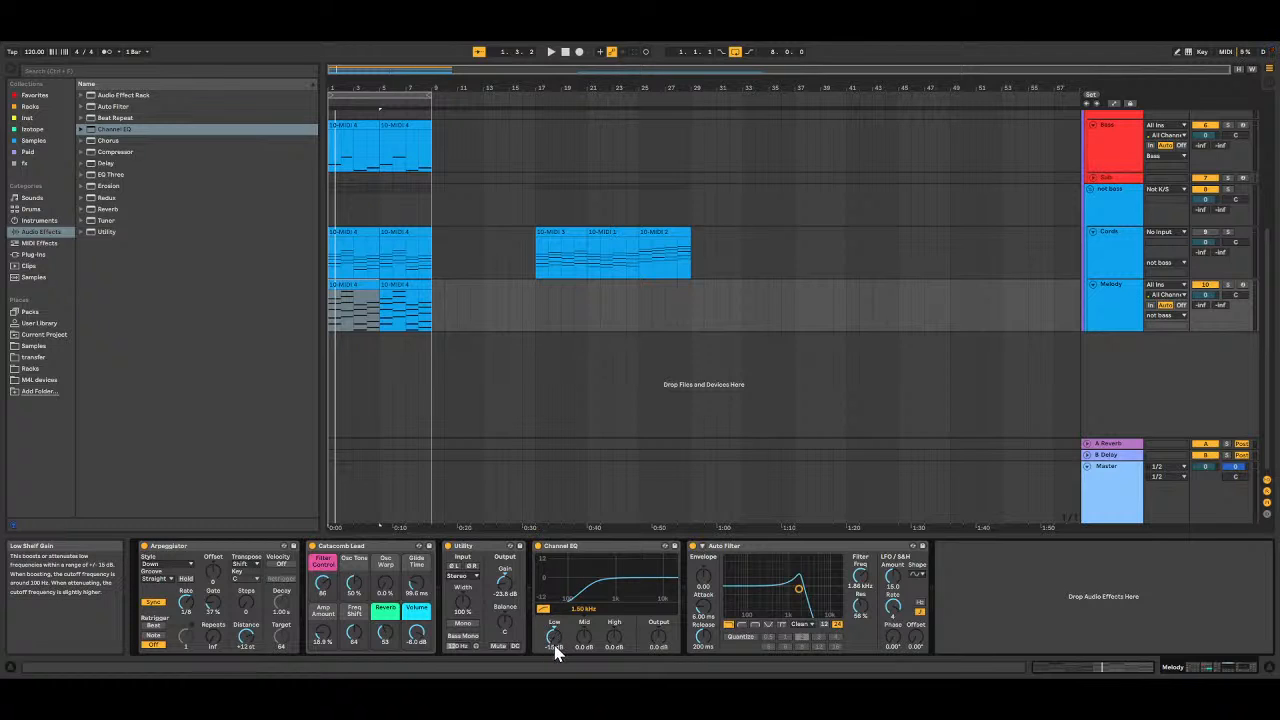
pyautogui.press('space')
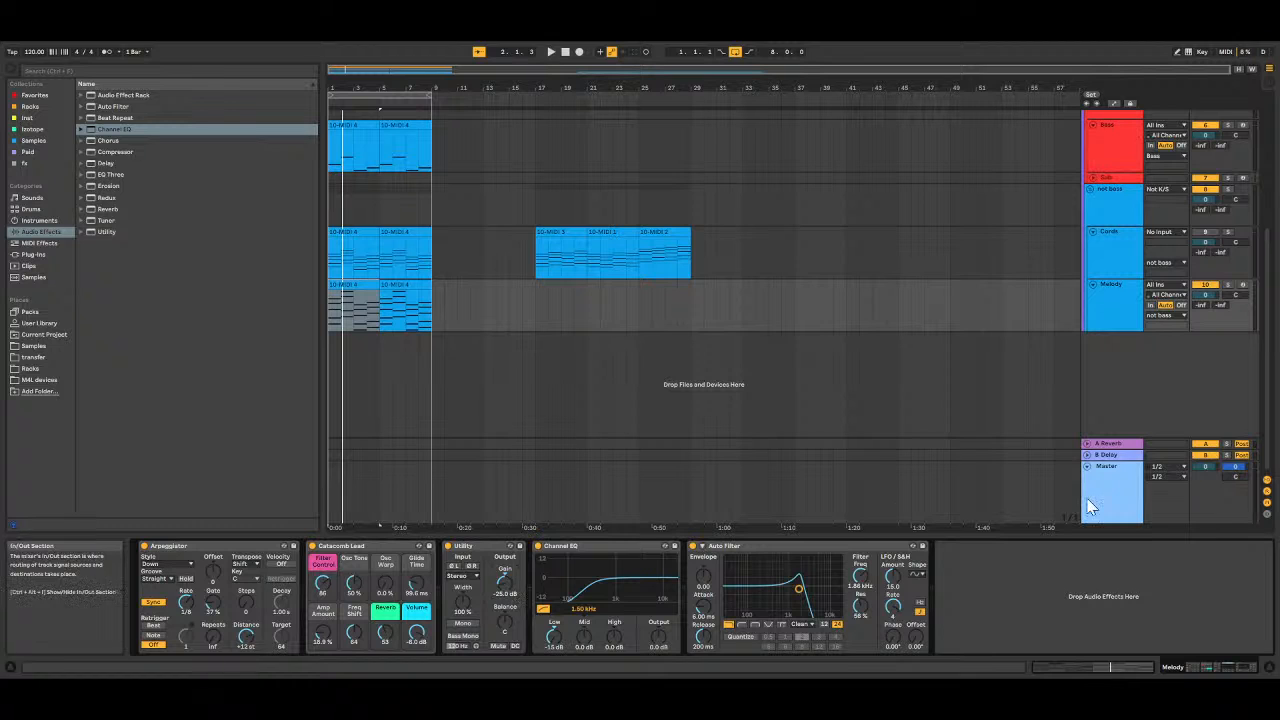
# Step: Play the loop again, stop it back at the start, and save the Live Set
pyautogui.press('space')
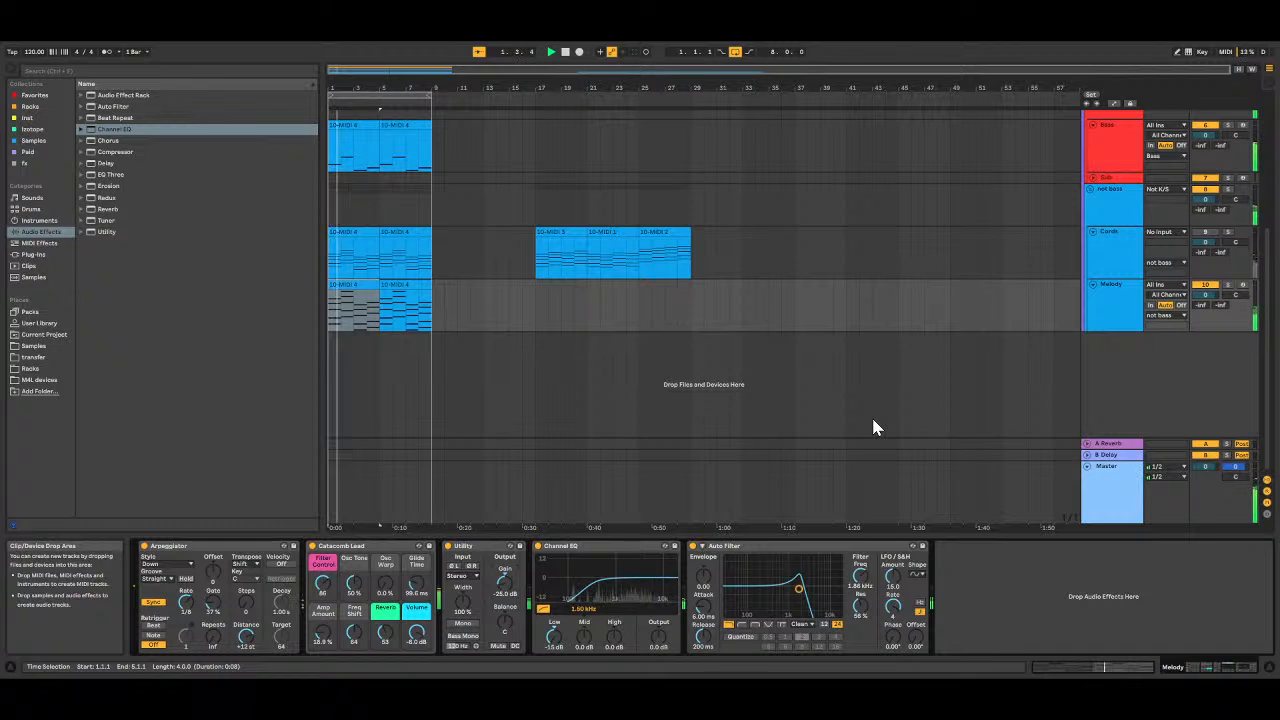
pyautogui.click(565, 56)
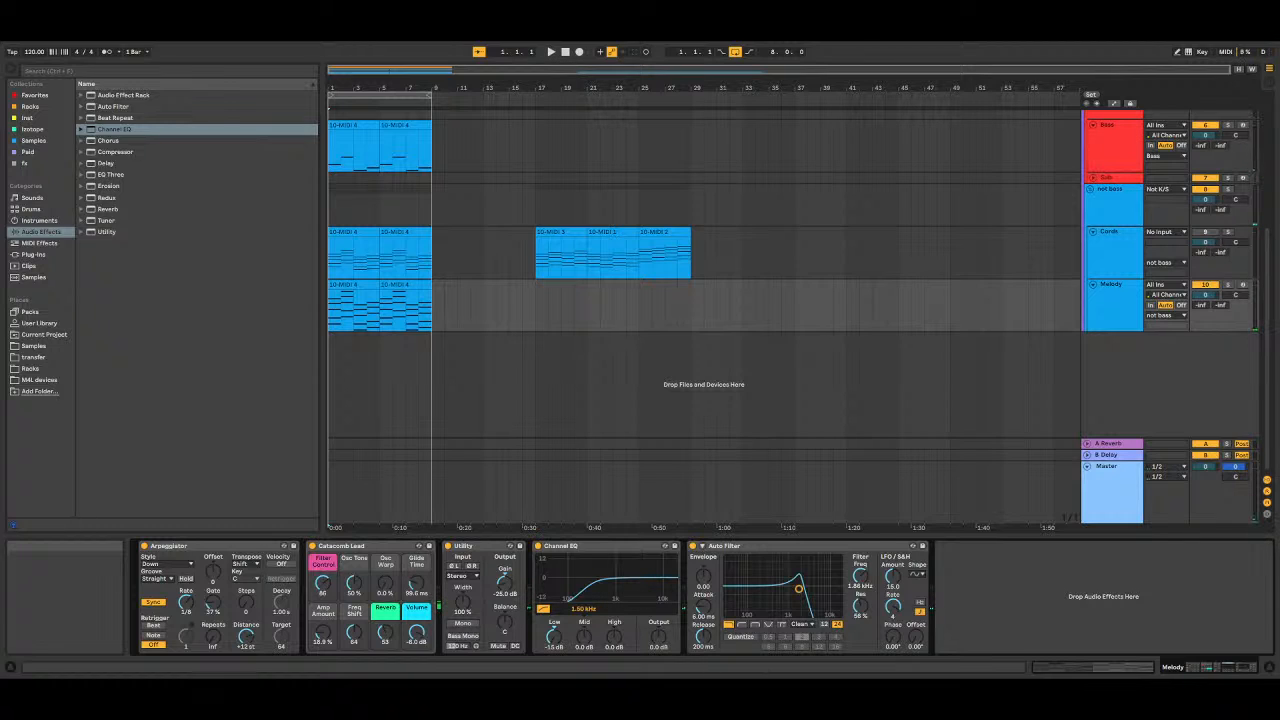
pyautogui.hotkey('ctrl', 's')
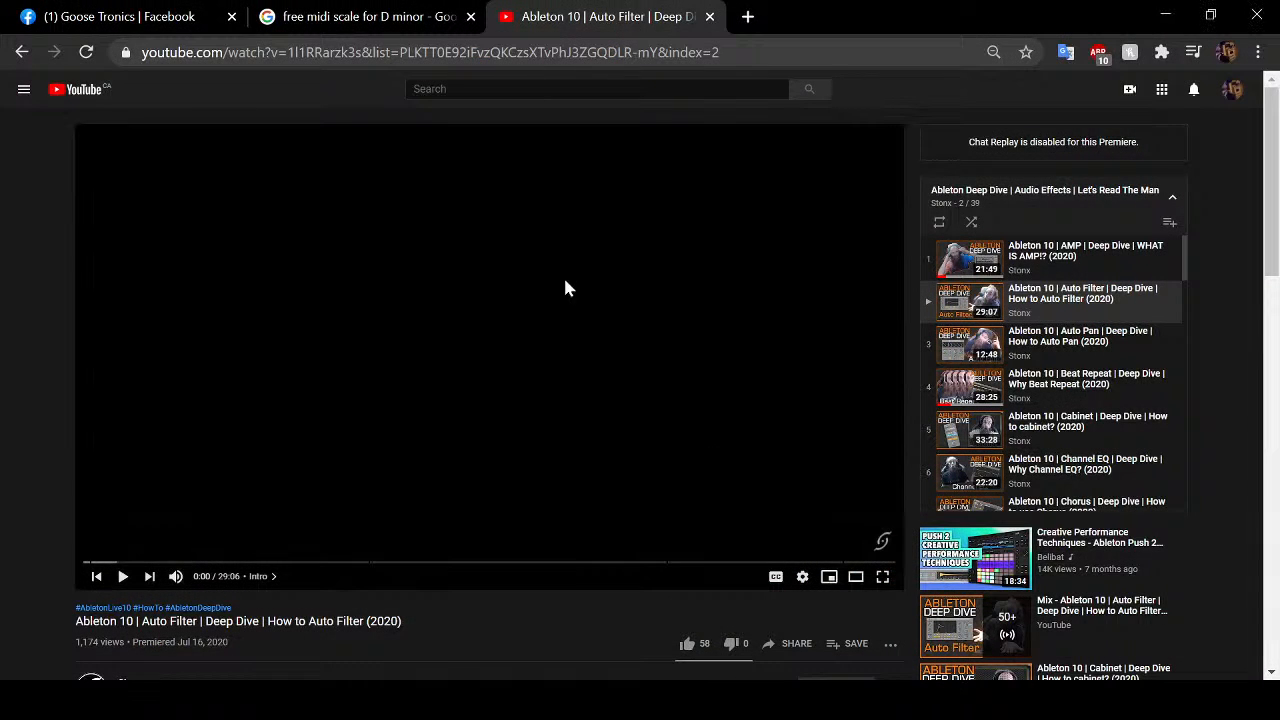
# Step: Switch to the browser and watch the YouTube video Ableton 10 Auto Filter Deep Dive, checking the Facebook live stream page in between
pyautogui.click(486, 300)
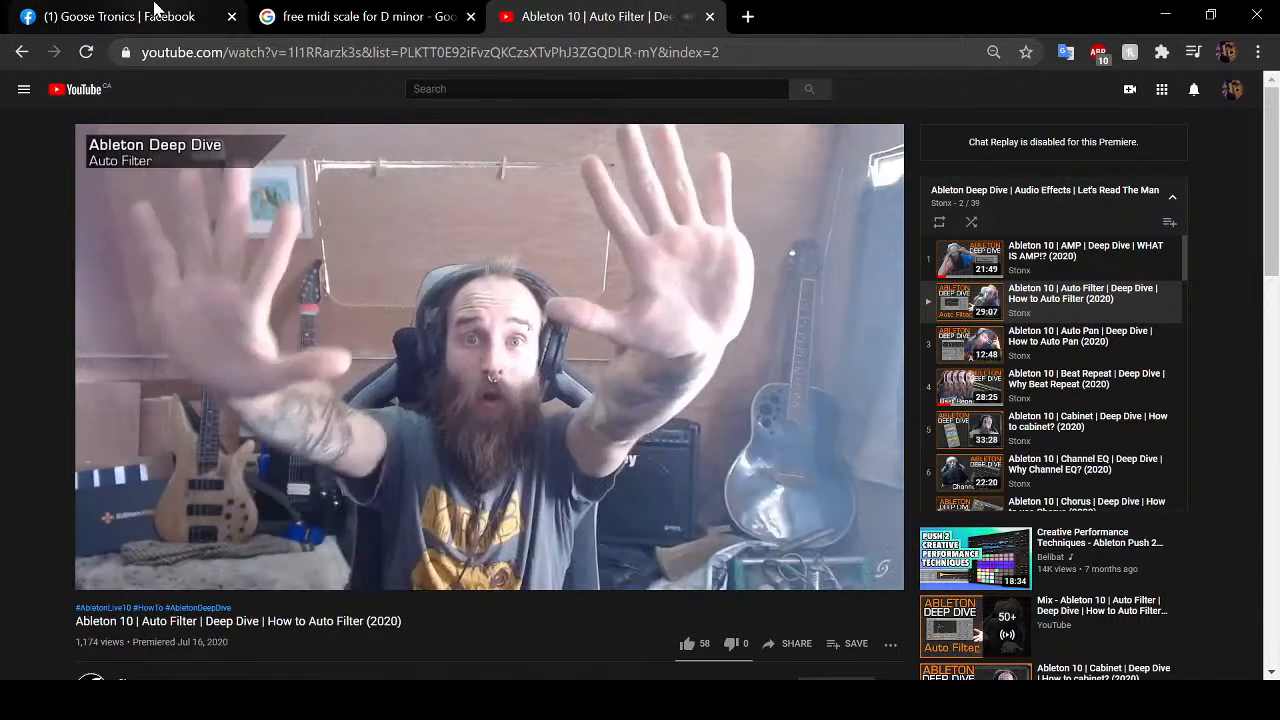
pyautogui.click(155, 12)
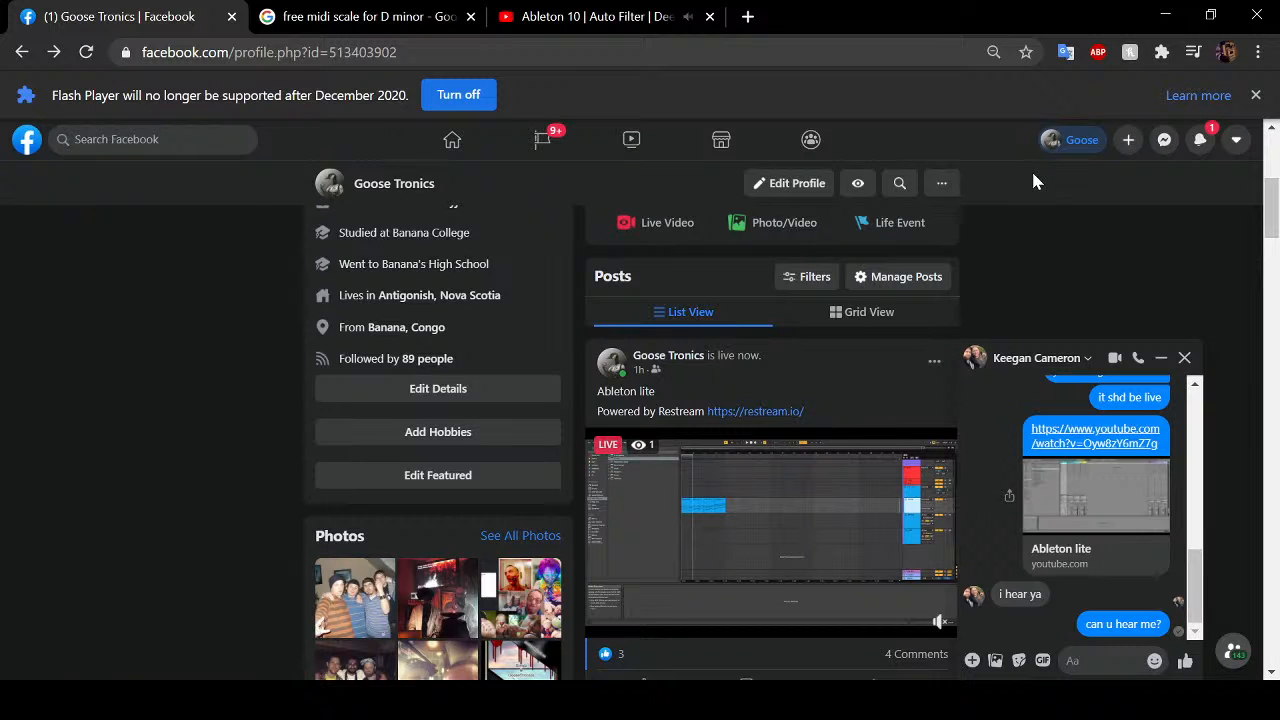
pyautogui.click(590, 17)
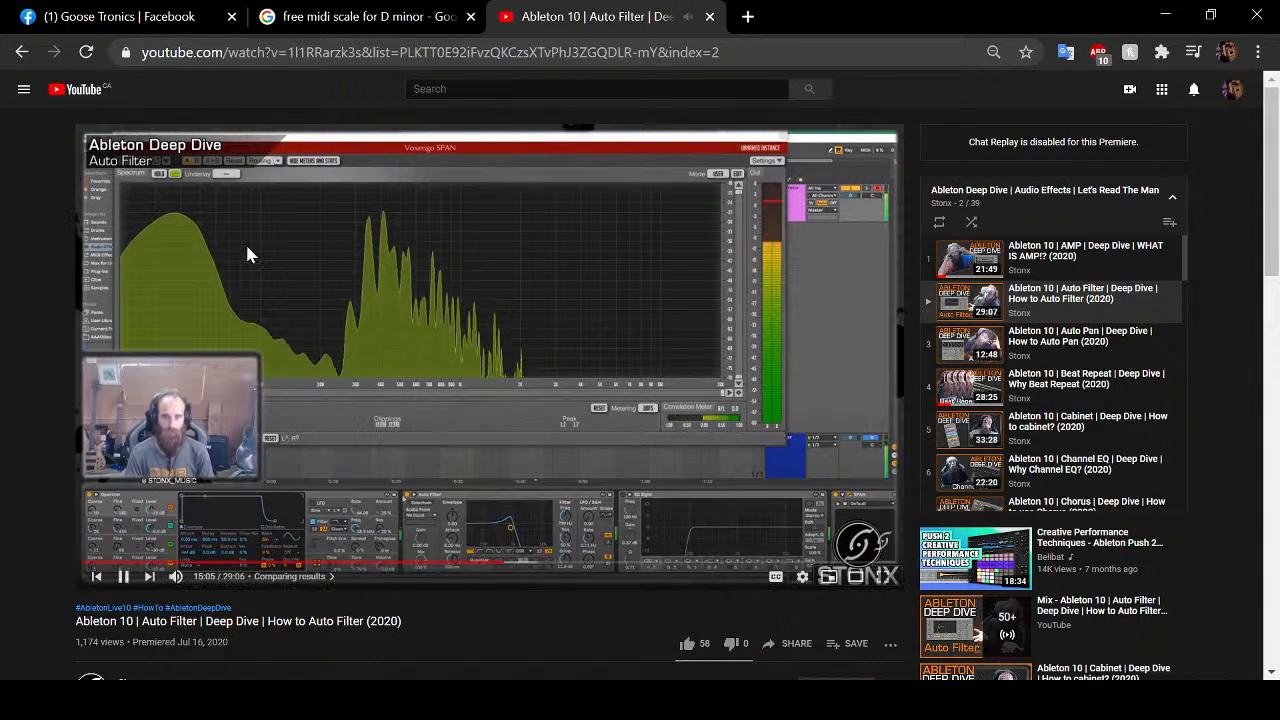
pyautogui.click(98, 20)
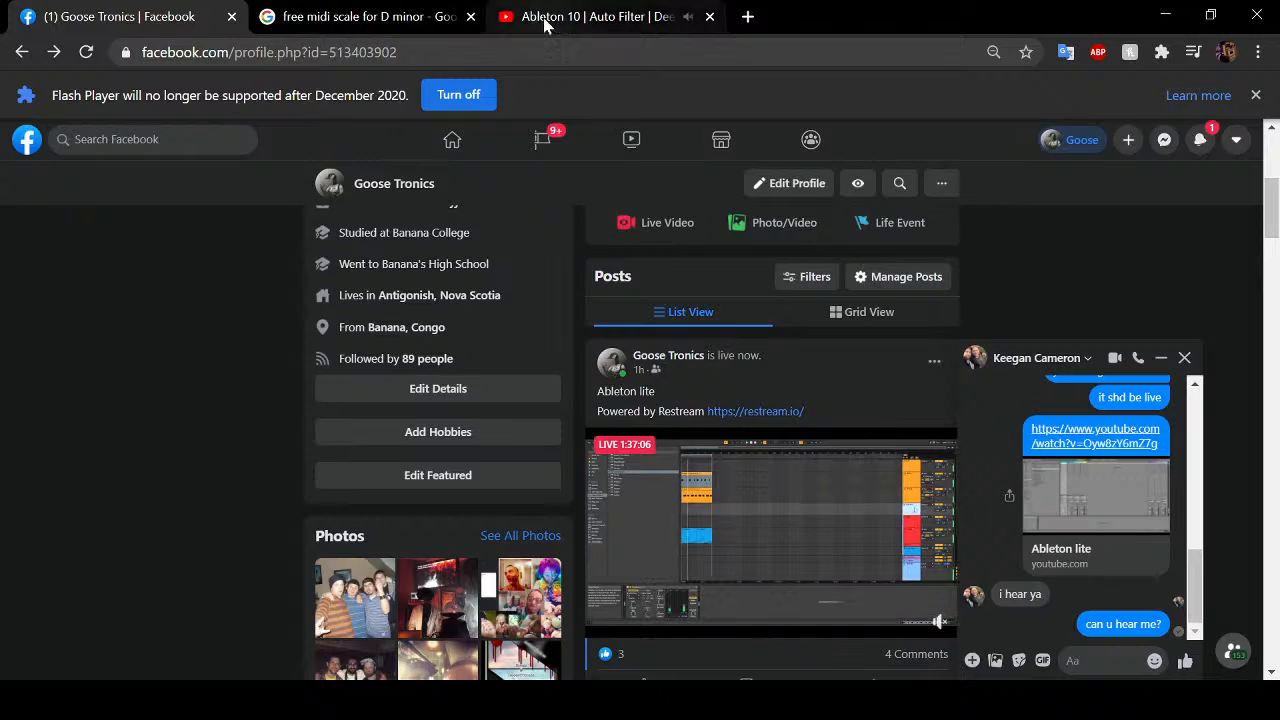
pyautogui.click(595, 16)
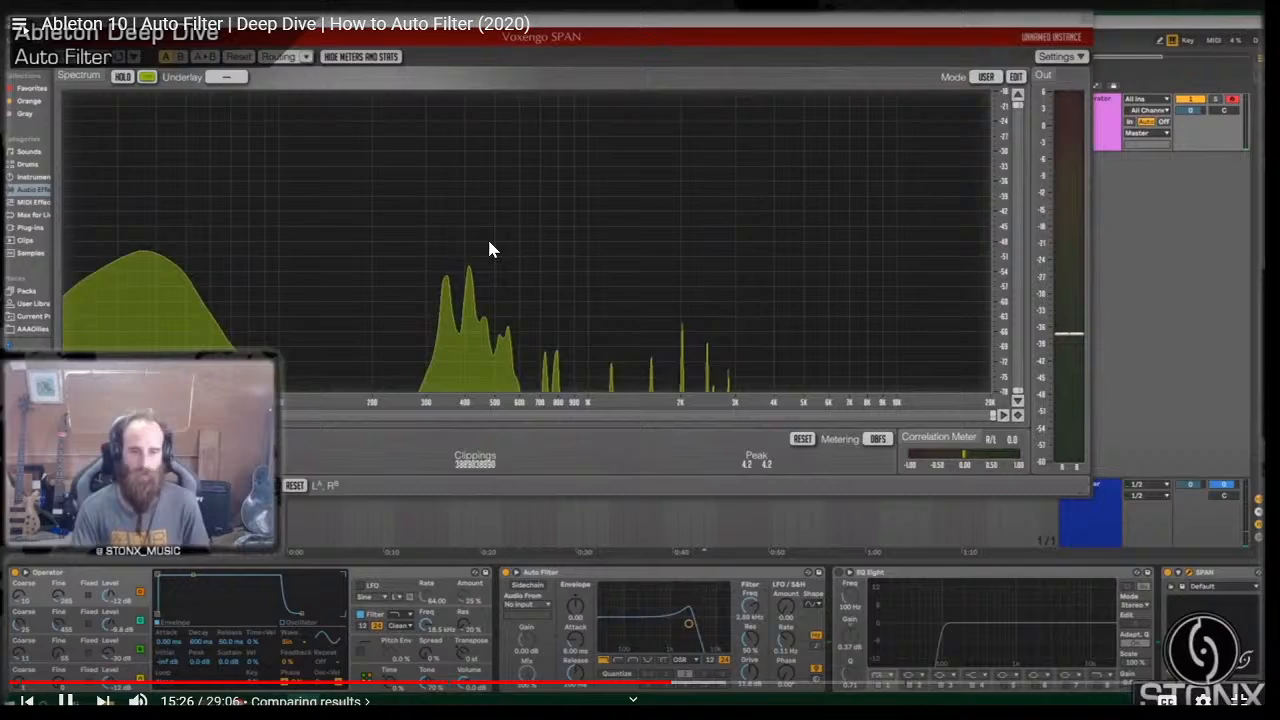
# Step: Pause the Auto Filter video, leave full screen, and switch back to Ableton Live to play the loop
pyautogui.click(495, 246)
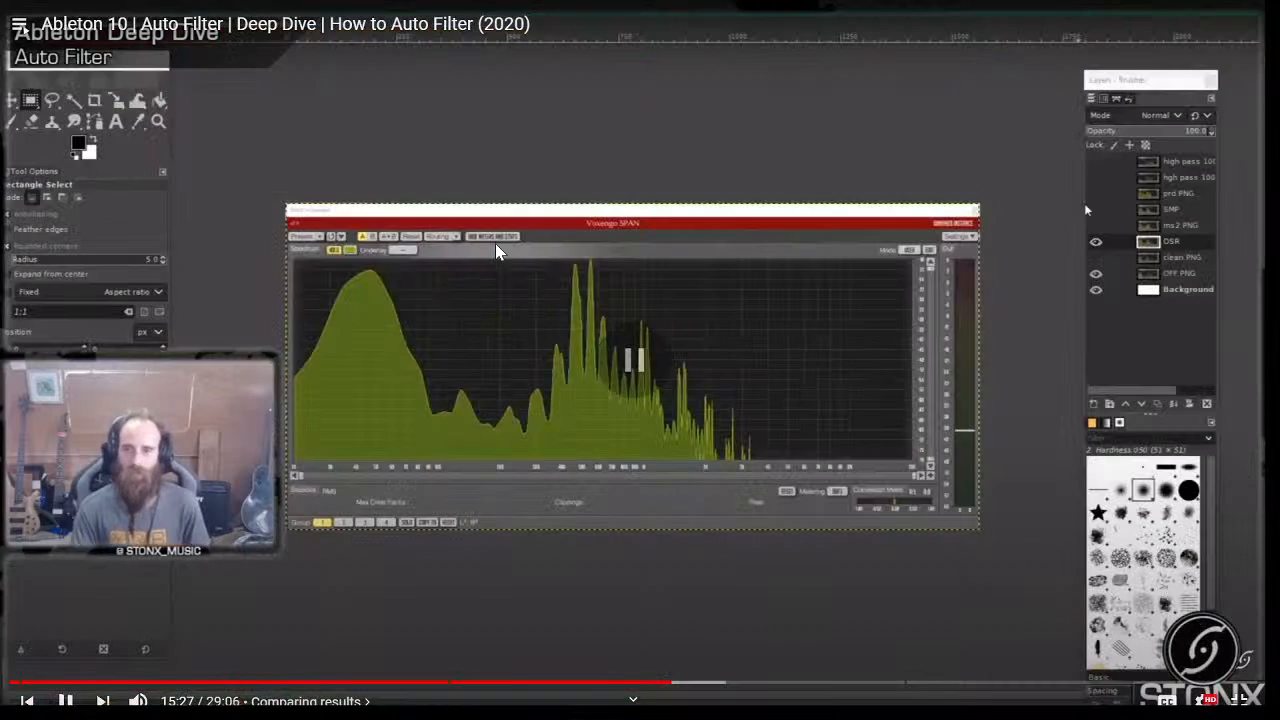
pyautogui.press('Escape')
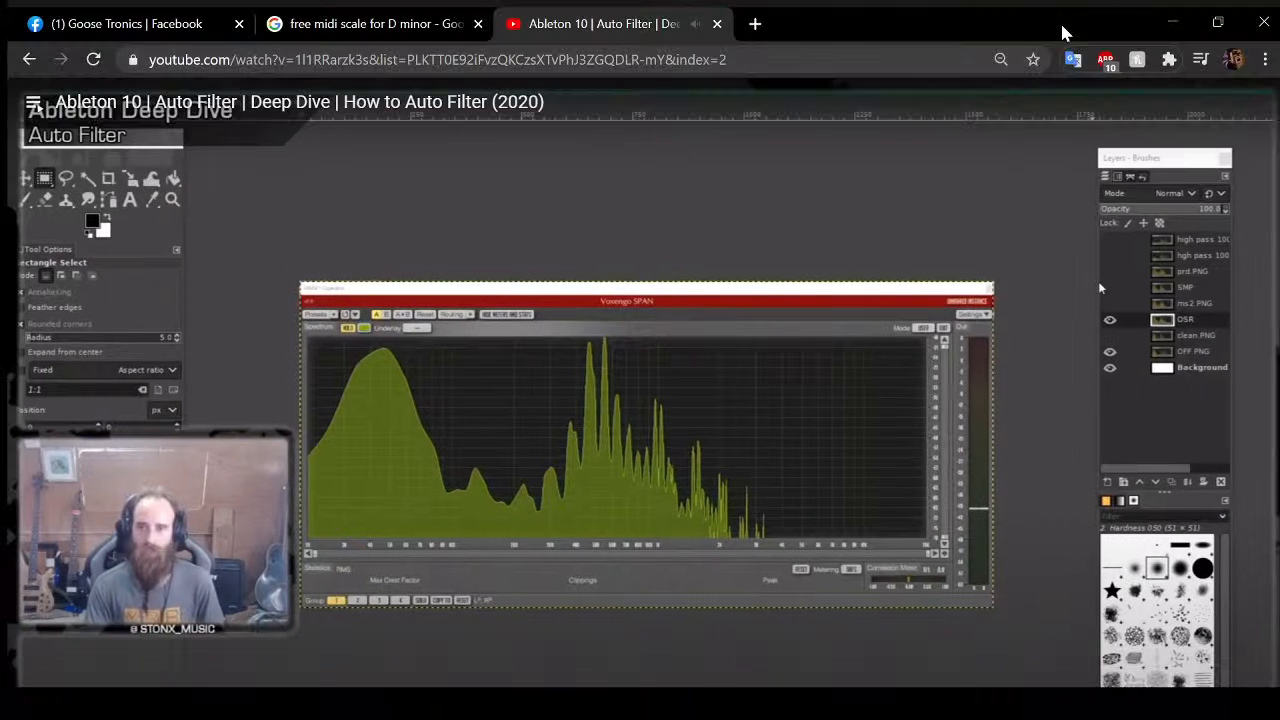
pyautogui.hotkey('alt', 'Tab')
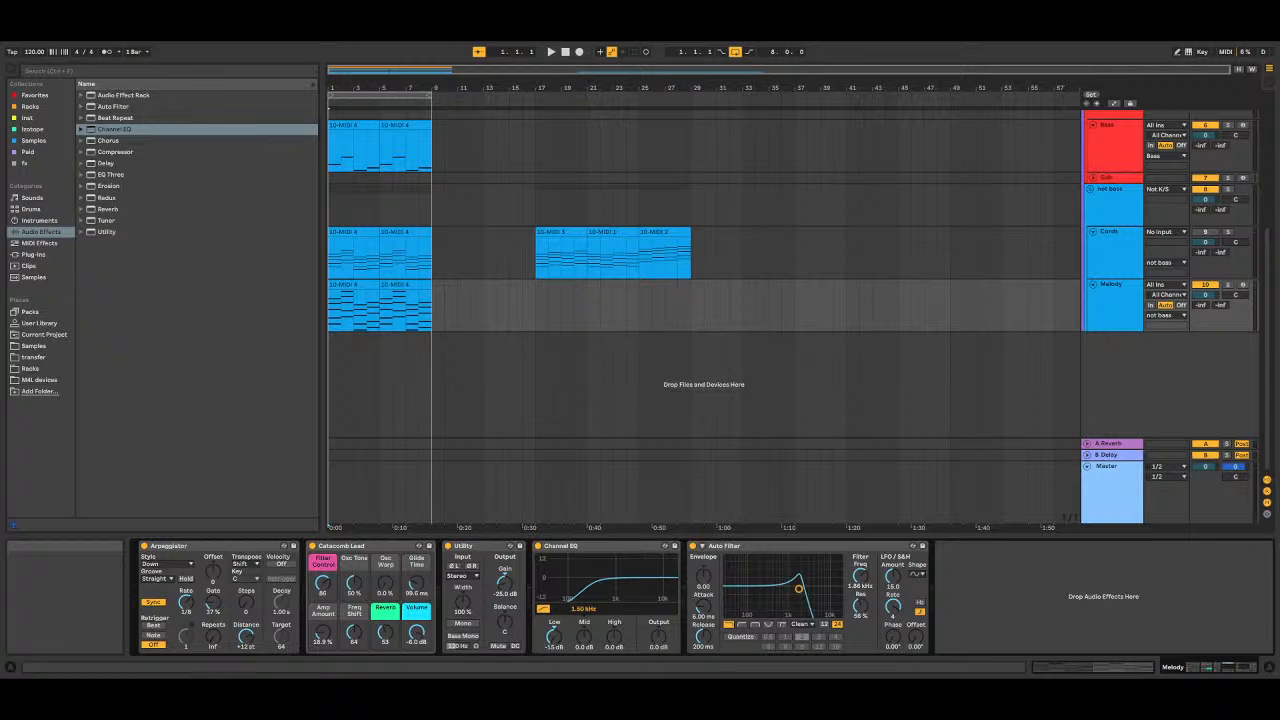
pyautogui.click(548, 52)
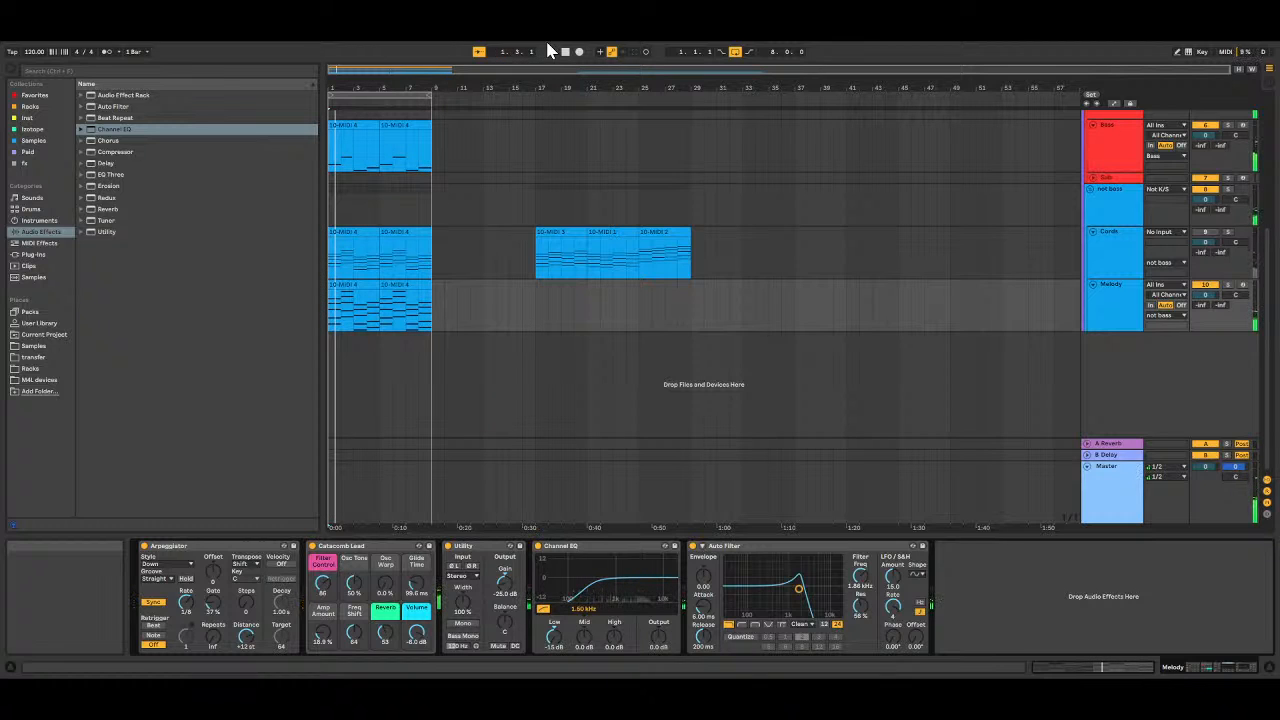
# Step: Move the three spare chord clips on the Cords track from bar 17 to bar 45
pyautogui.click(566, 229)
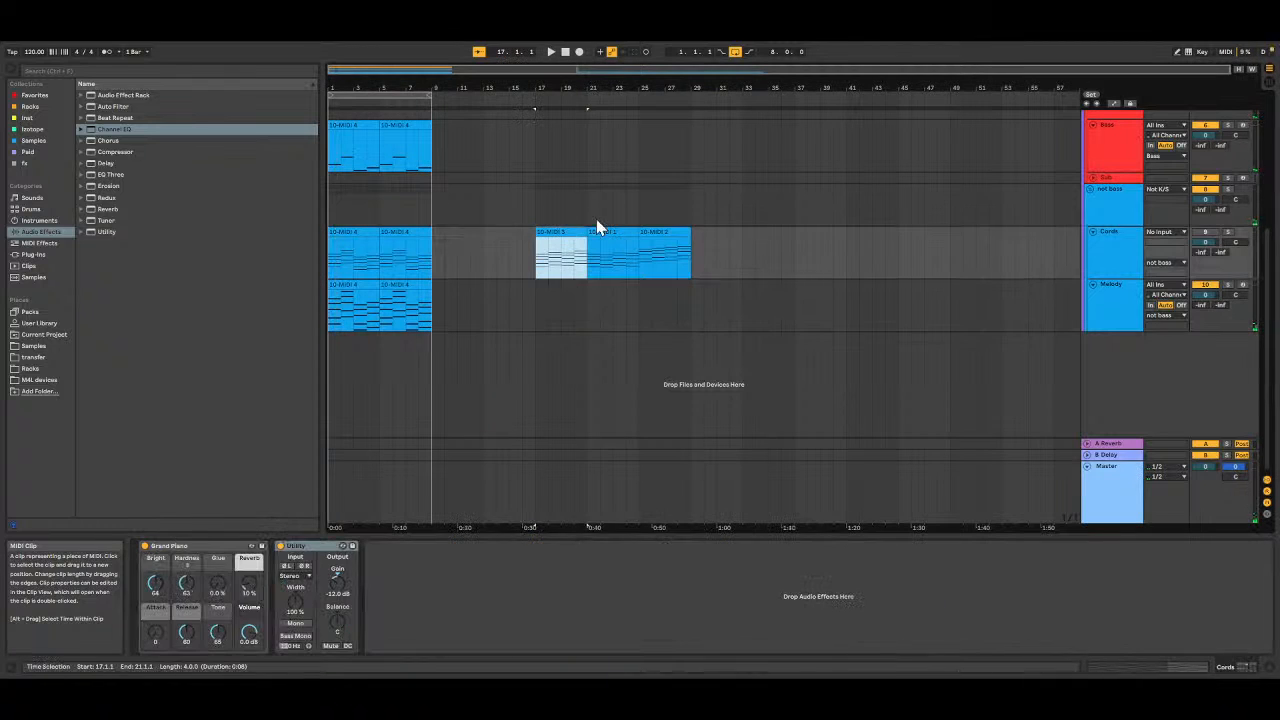
pyautogui.keyDown('shift'); pyautogui.click(680, 231); pyautogui.keyUp('shift')
pyautogui.moveTo(677, 229); pyautogui.dragTo(1040, 265)
pyautogui.moveTo(453, 69); pyautogui.dragTo(457, 65)
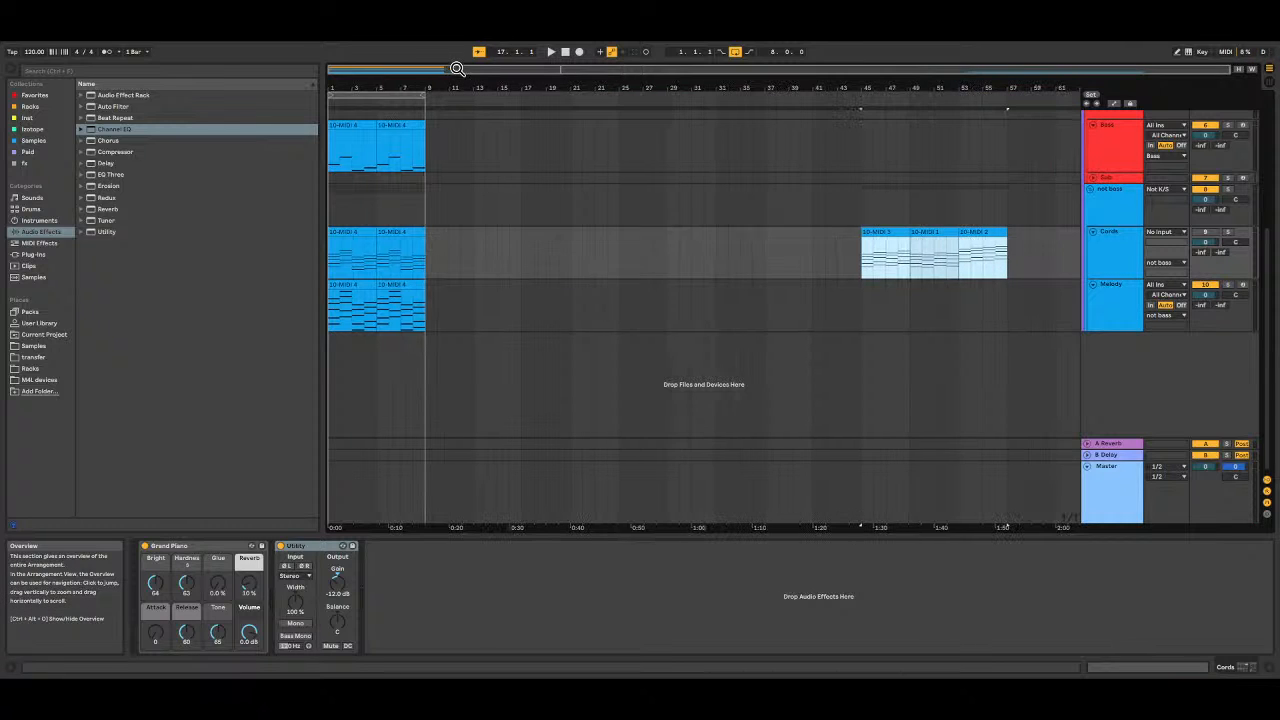
pyautogui.scroll(3, 425, 232)
pyautogui.scroll(5, 419, 324)
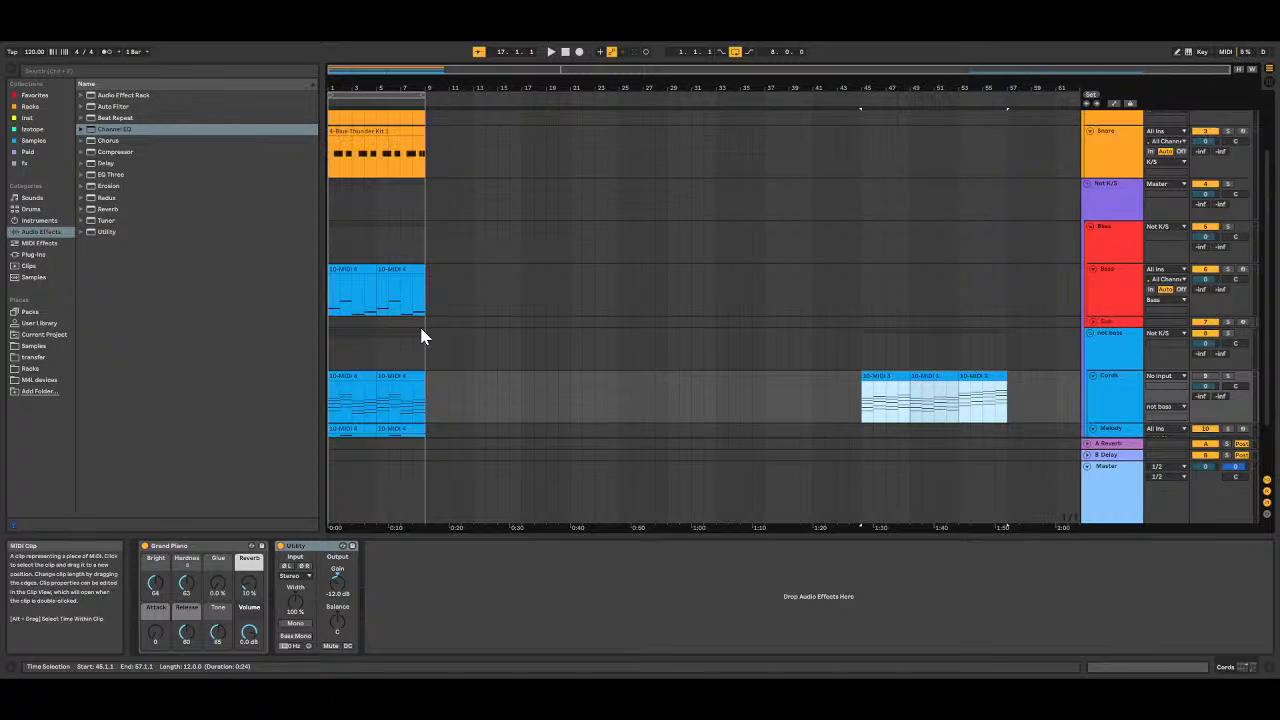
# Step: Turn off looping and duplicate bars 1 to 8 of every track, from Kick down to Melody, so the copy starts at bar 9
pyautogui.scroll(-4, 419, 326)
pyautogui.click(401, 395)
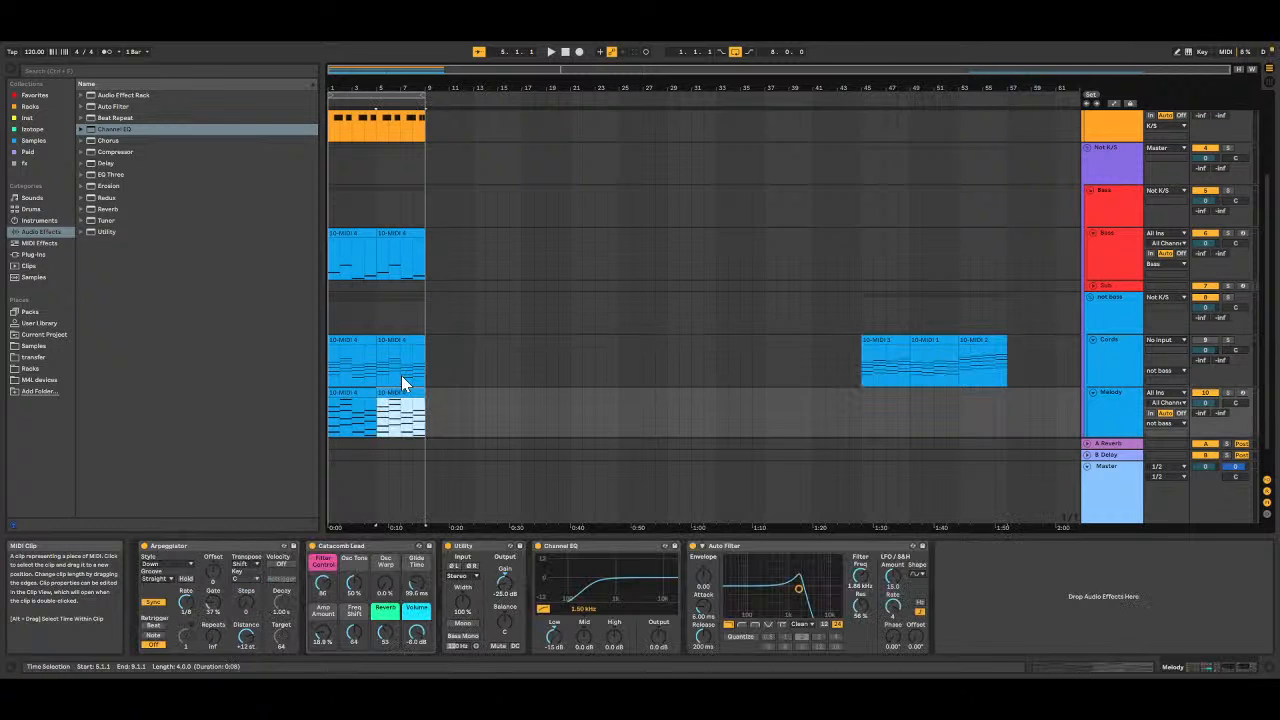
pyautogui.click(735, 51)
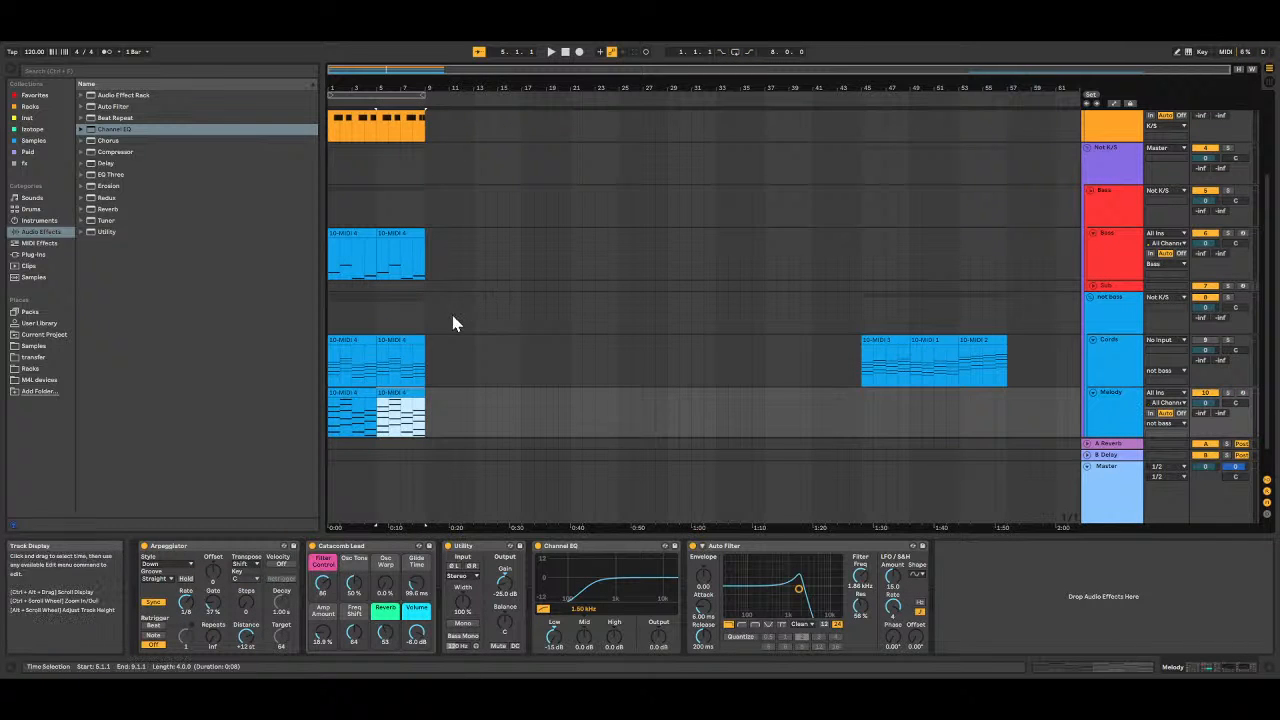
pyautogui.click(344, 395)
pyautogui.scroll(5, 365, 360)
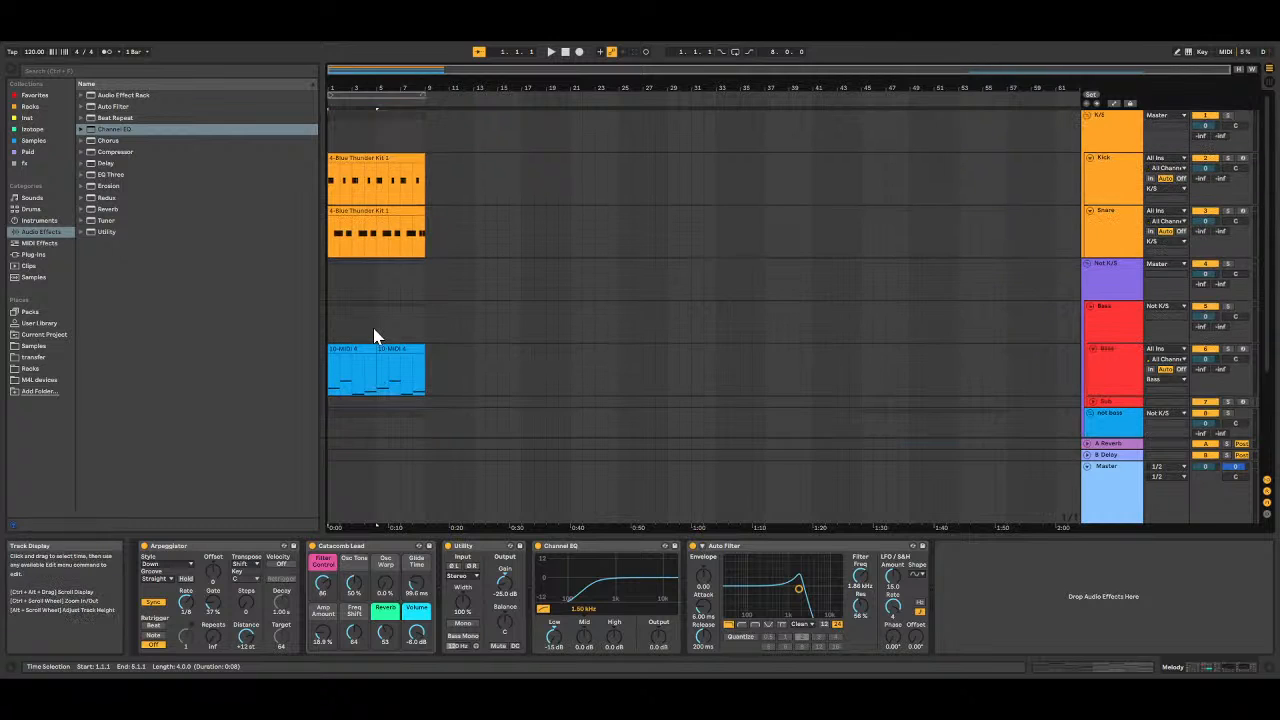
pyautogui.keyDown('shift'); pyautogui.click(409, 158); pyautogui.keyUp('shift')
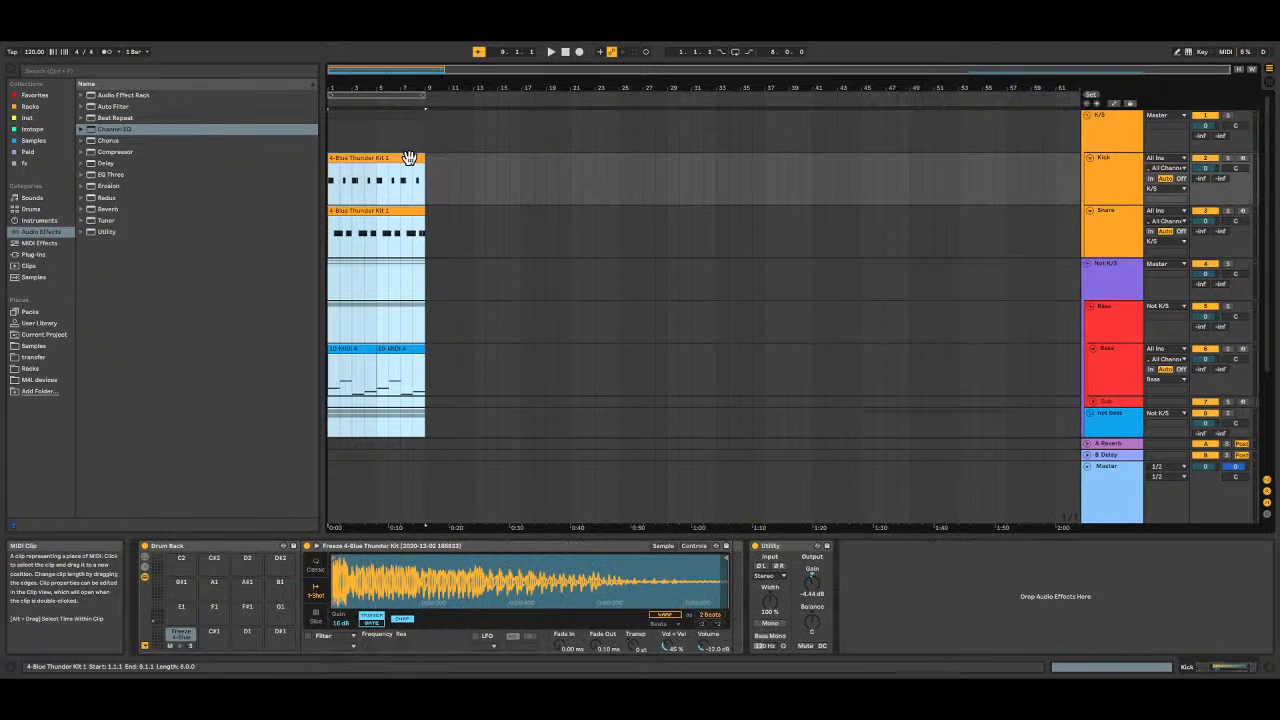
pyautogui.hotkey('ctrl', 'd')
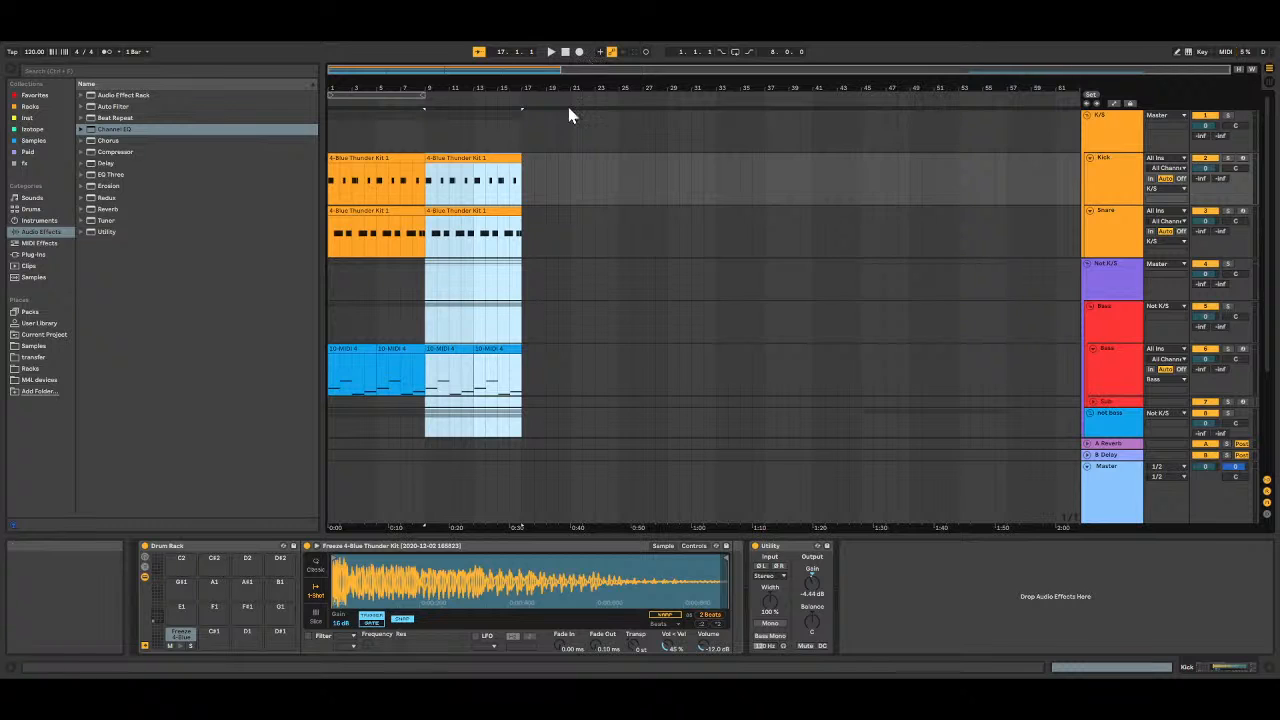
# Step: Deactivate bar 16 of the Kick and Snare clips
pyautogui.scroll(-2, 565, 130)
pyautogui.scroll(2, 560, 132)
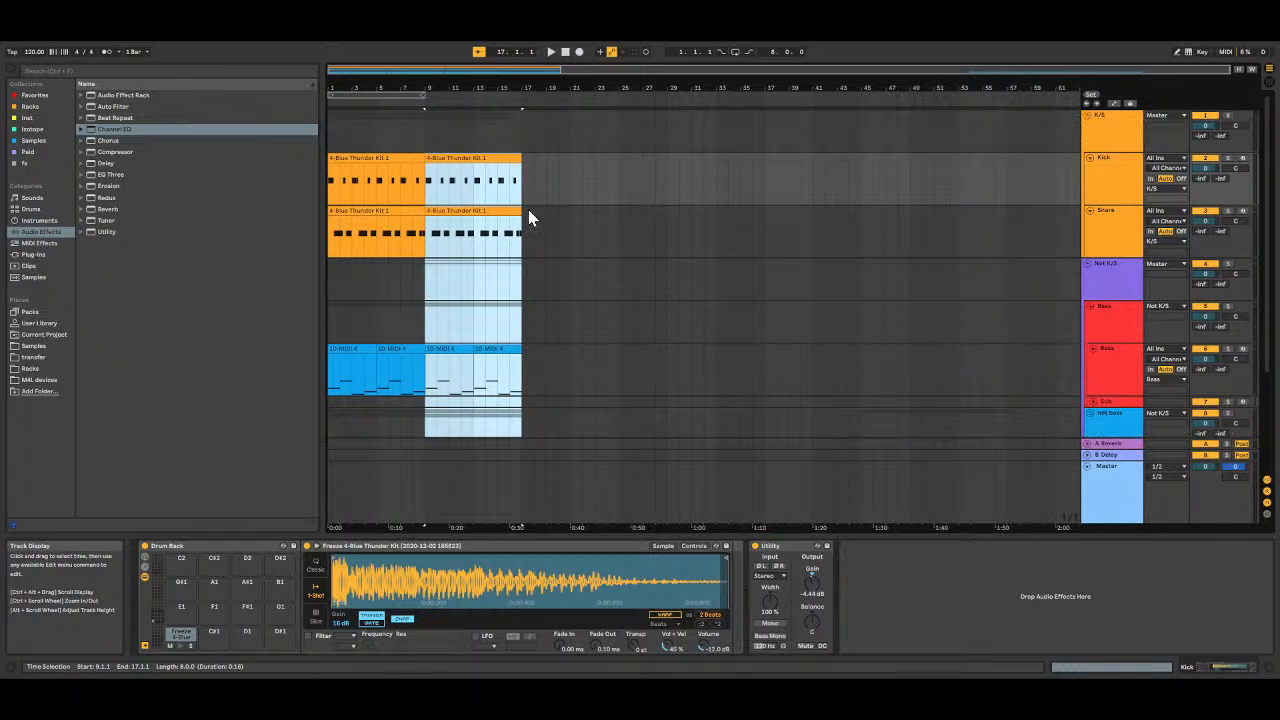
pyautogui.click(508, 260)
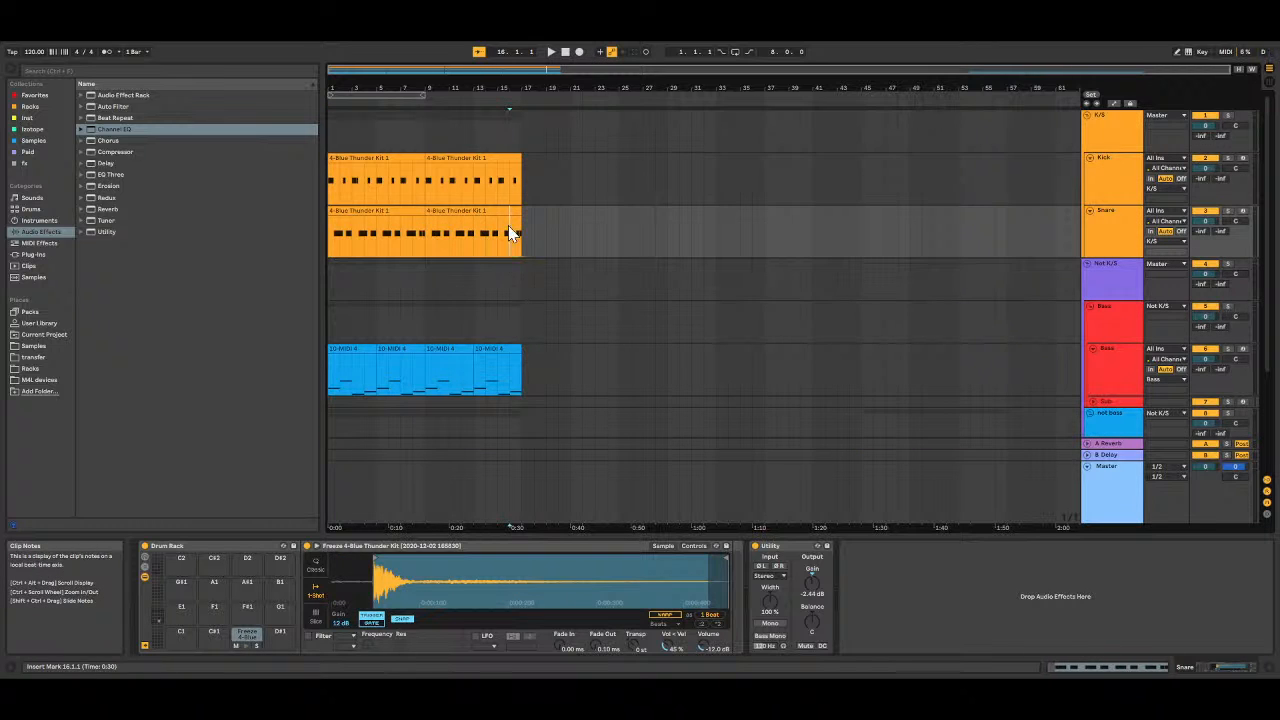
pyautogui.keyDown('shift'); pyautogui.click(526, 172); pyautogui.keyUp('shift')
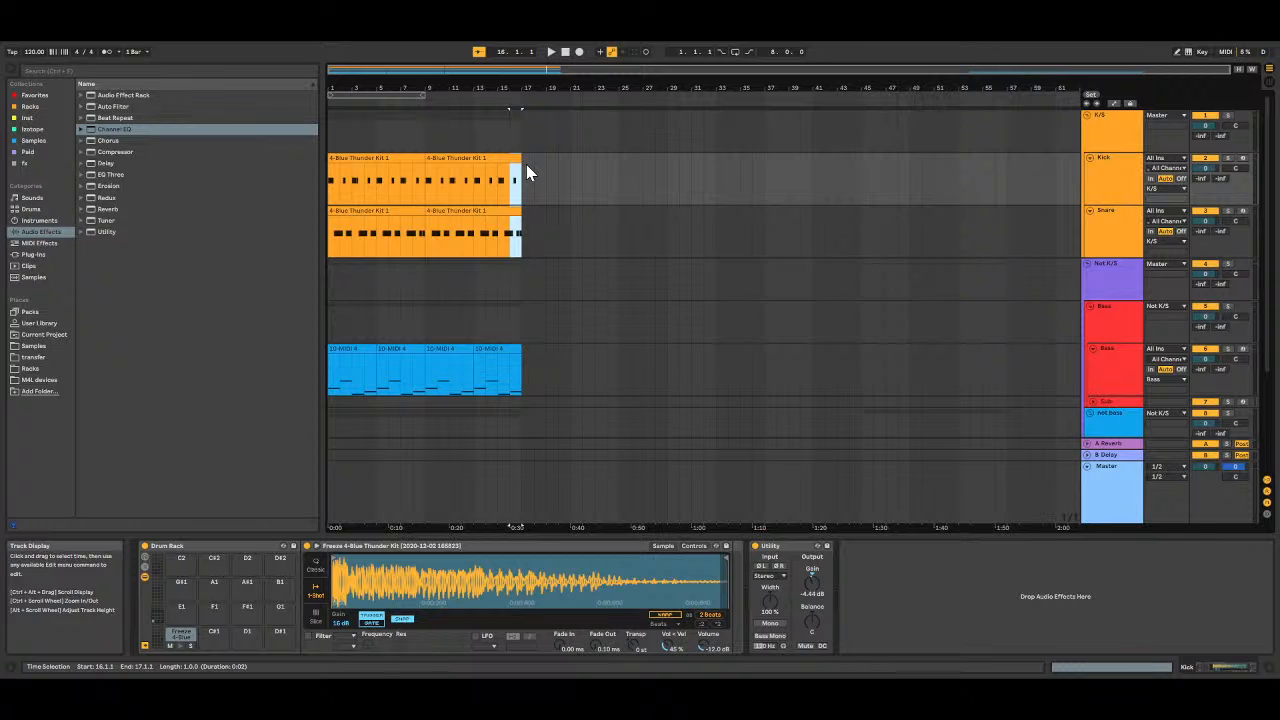
pyautogui.press('Delete')
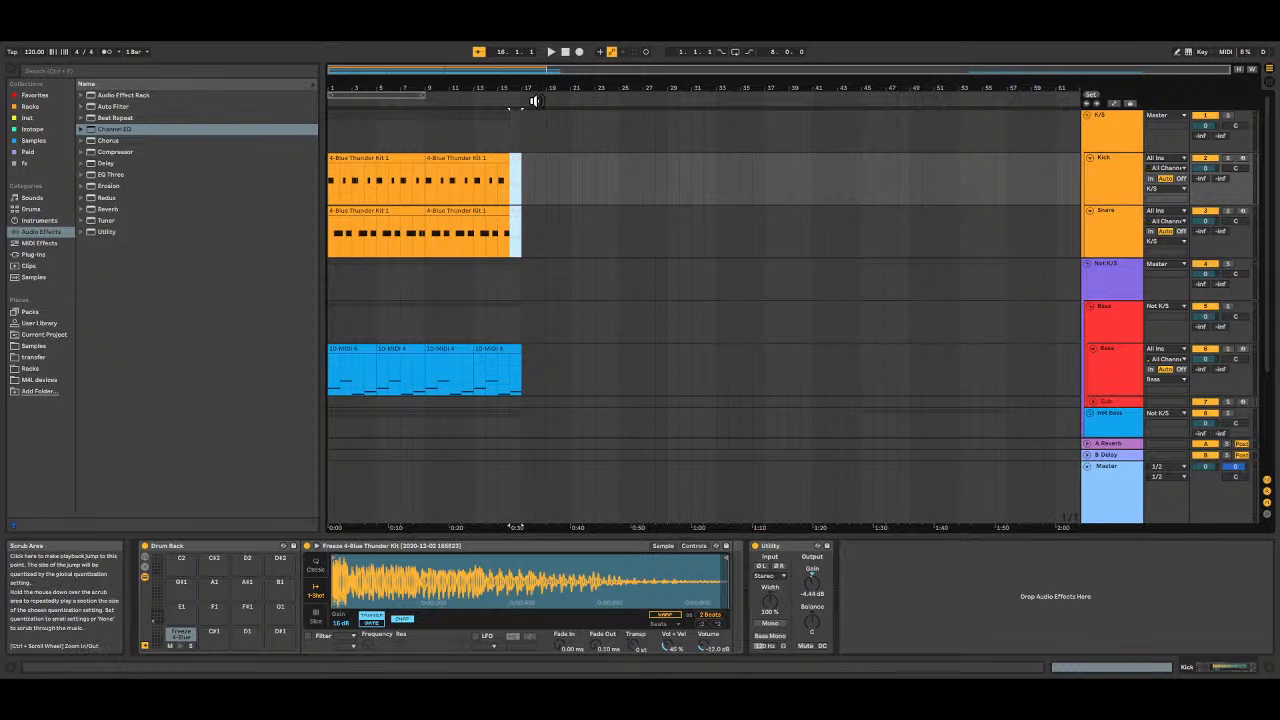
# Step: Play the arrangement from the start and deactivate bar 8 of the Bass clip during playback
pyautogui.click(564, 53)
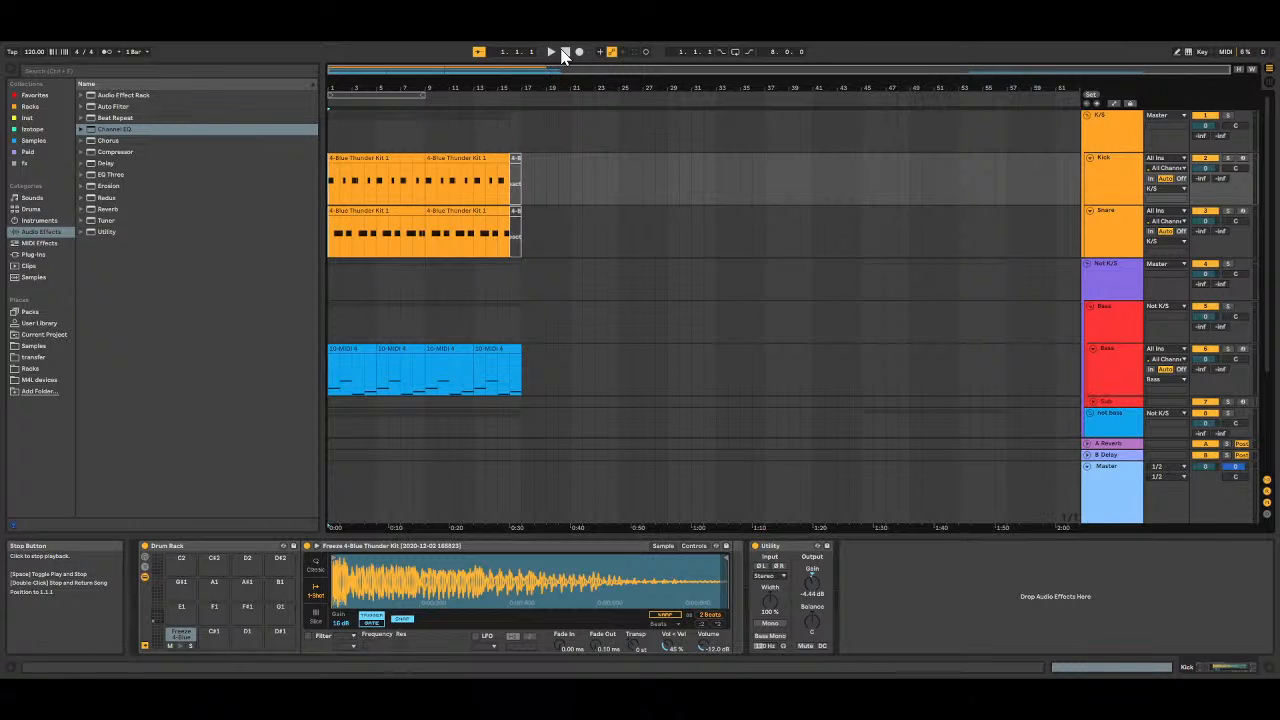
pyautogui.press('space')
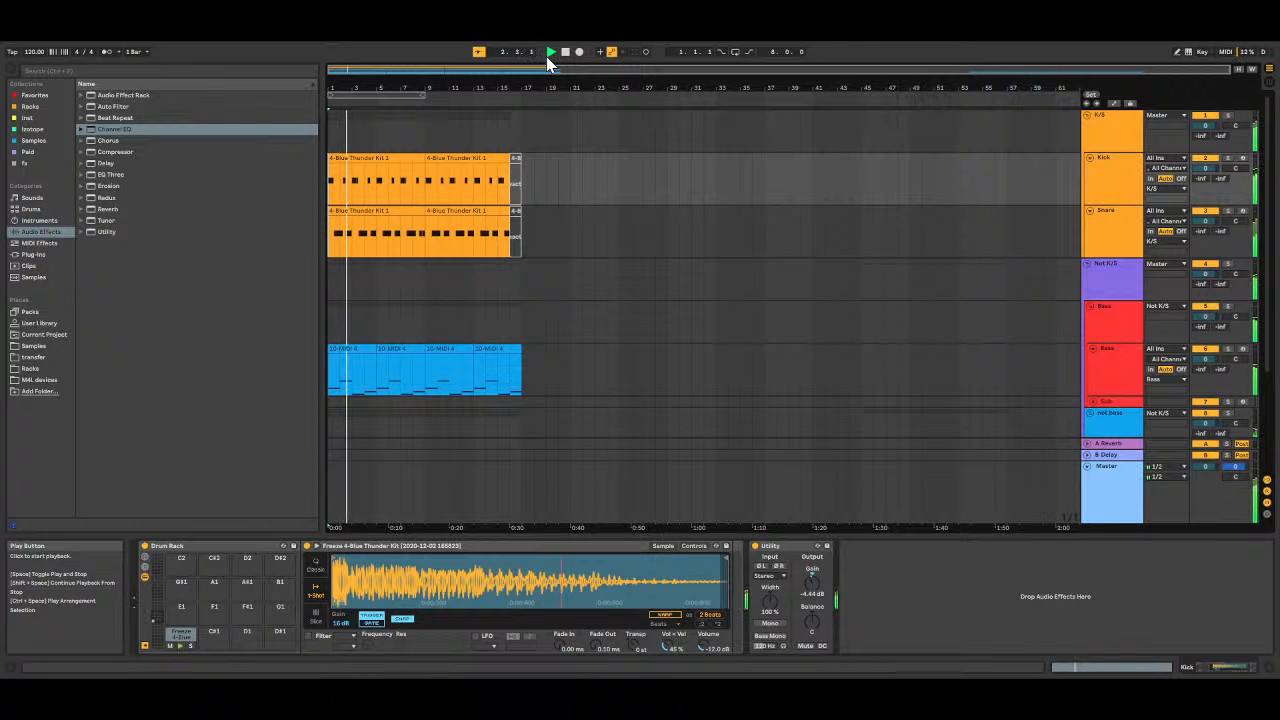
pyautogui.scroll(-2, 357, 420)
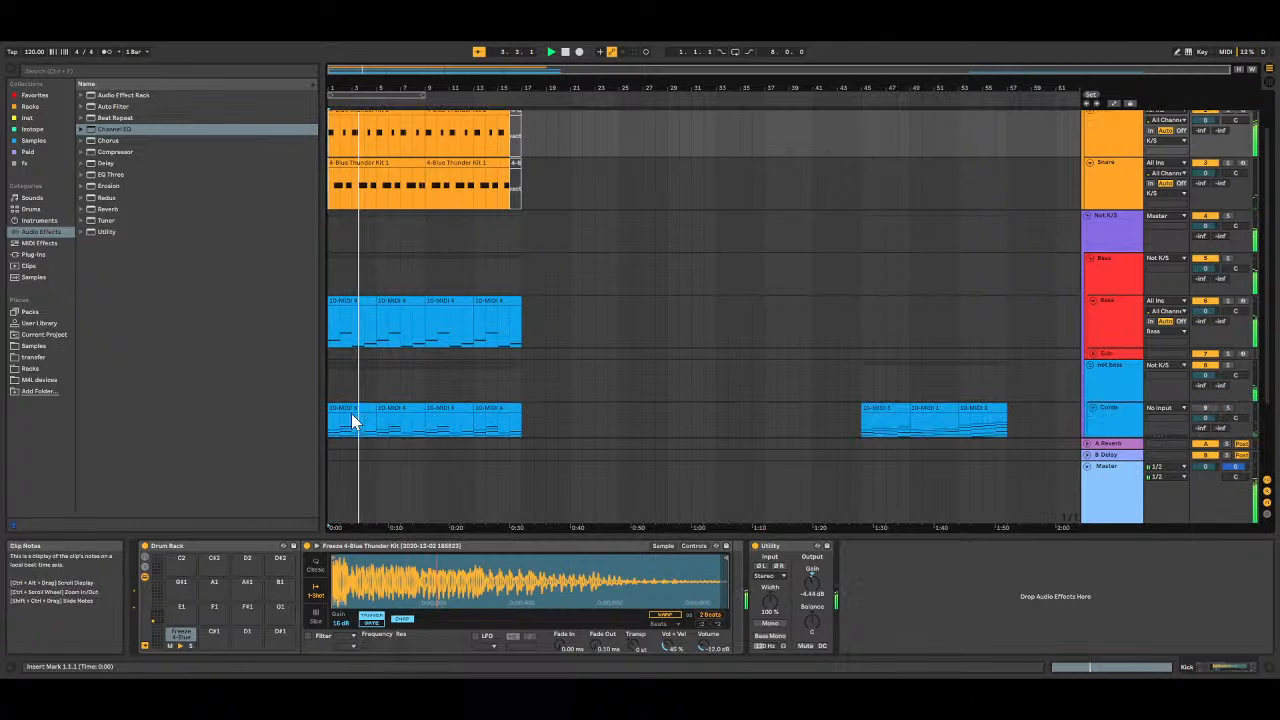
pyautogui.scroll(-1, 421, 342)
pyautogui.scroll(-2, 422, 338)
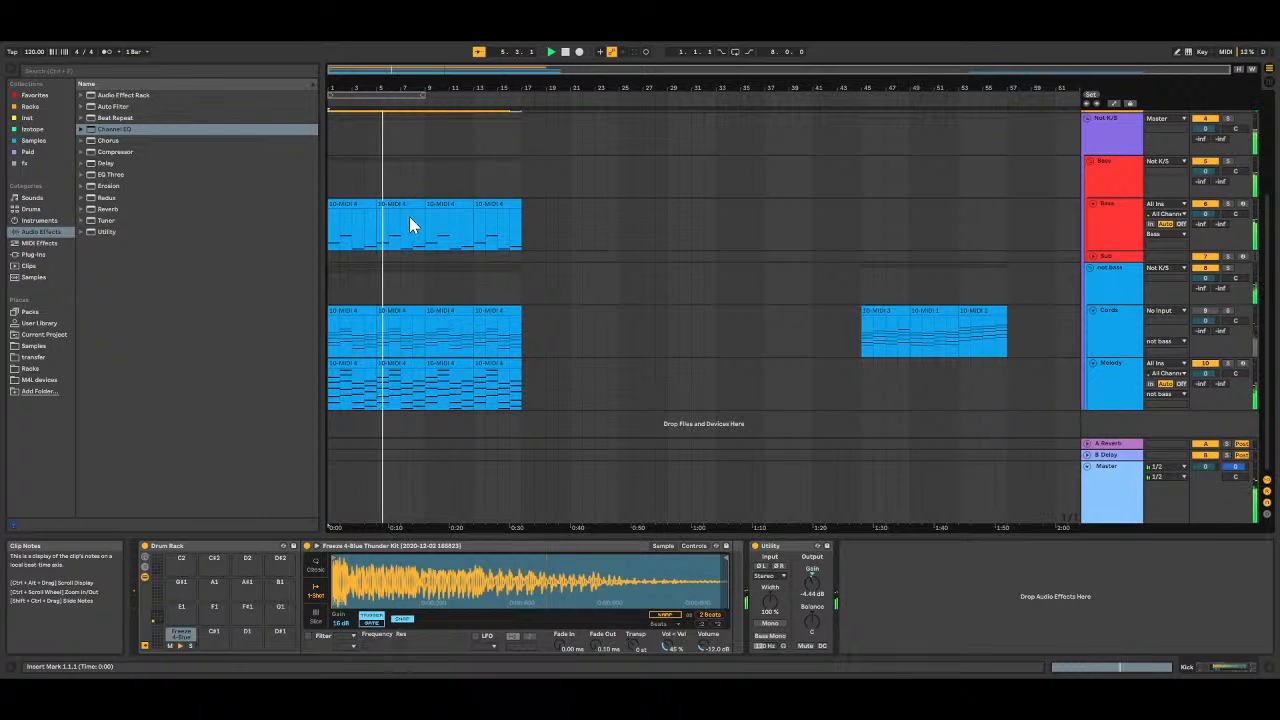
pyautogui.moveTo(411, 218); pyautogui.dragTo(428, 238)
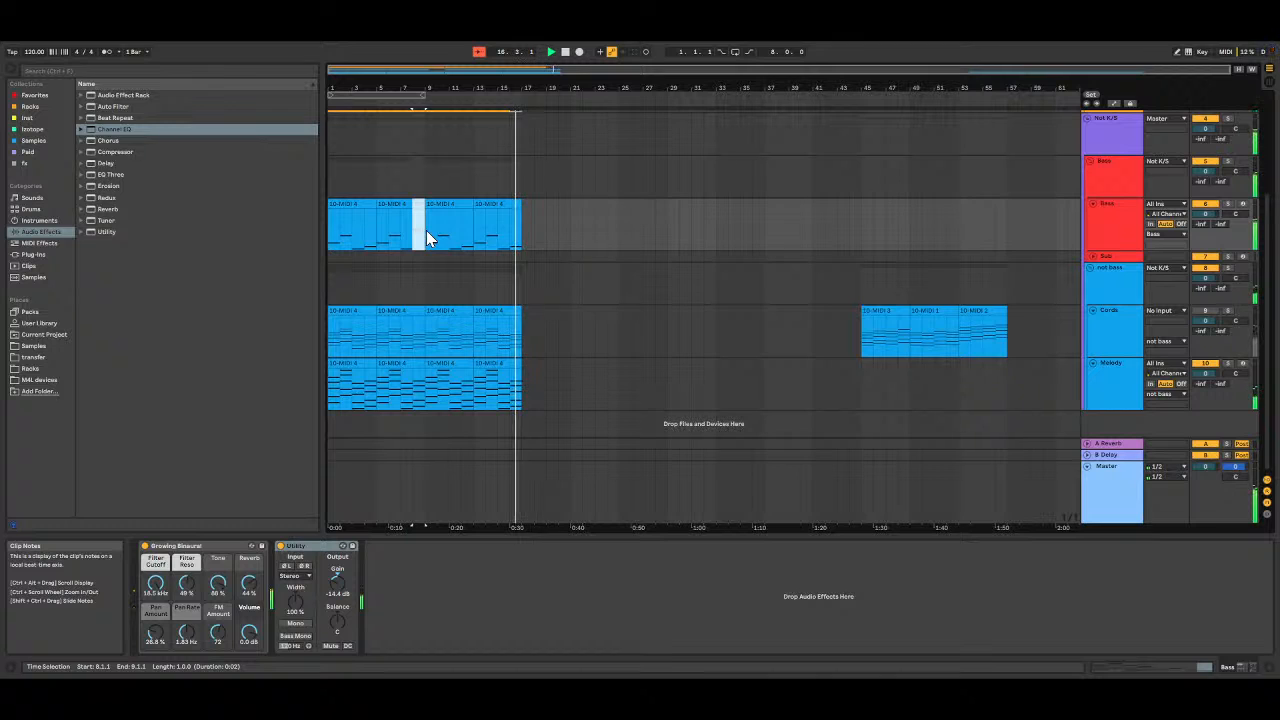
pyautogui.press('space')
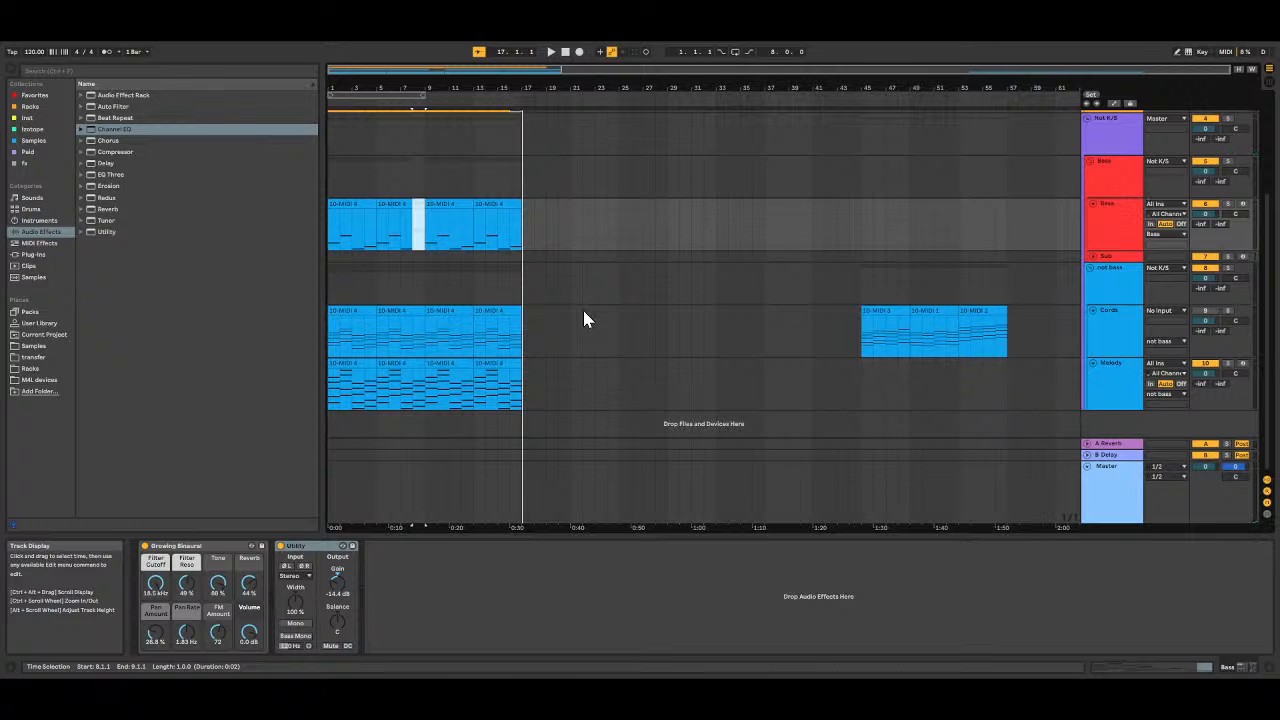
# Step: Duplicate the Cords clip at bar 13 to bar 17, and move the original to bar 41 beside the spare chord clips
pyautogui.click(502, 310)
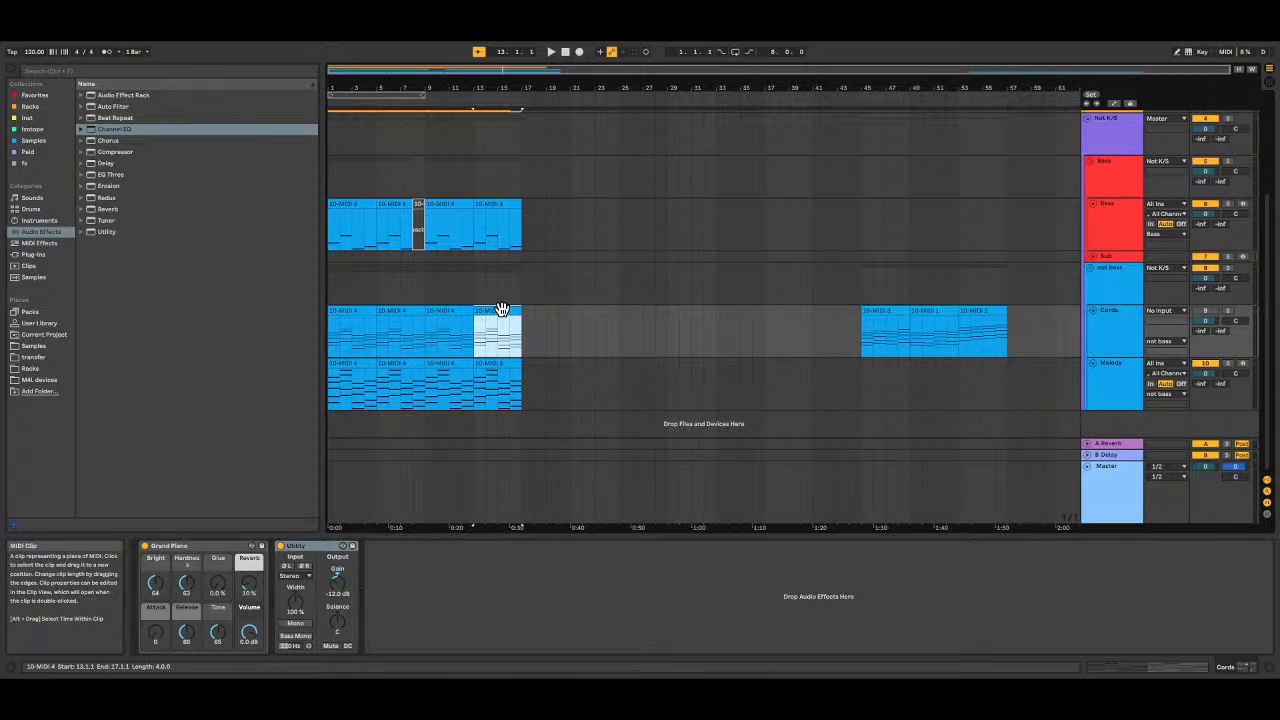
pyautogui.hotkey('ctrl', 'd')
pyautogui.moveTo(494, 311); pyautogui.dragTo(836, 340)
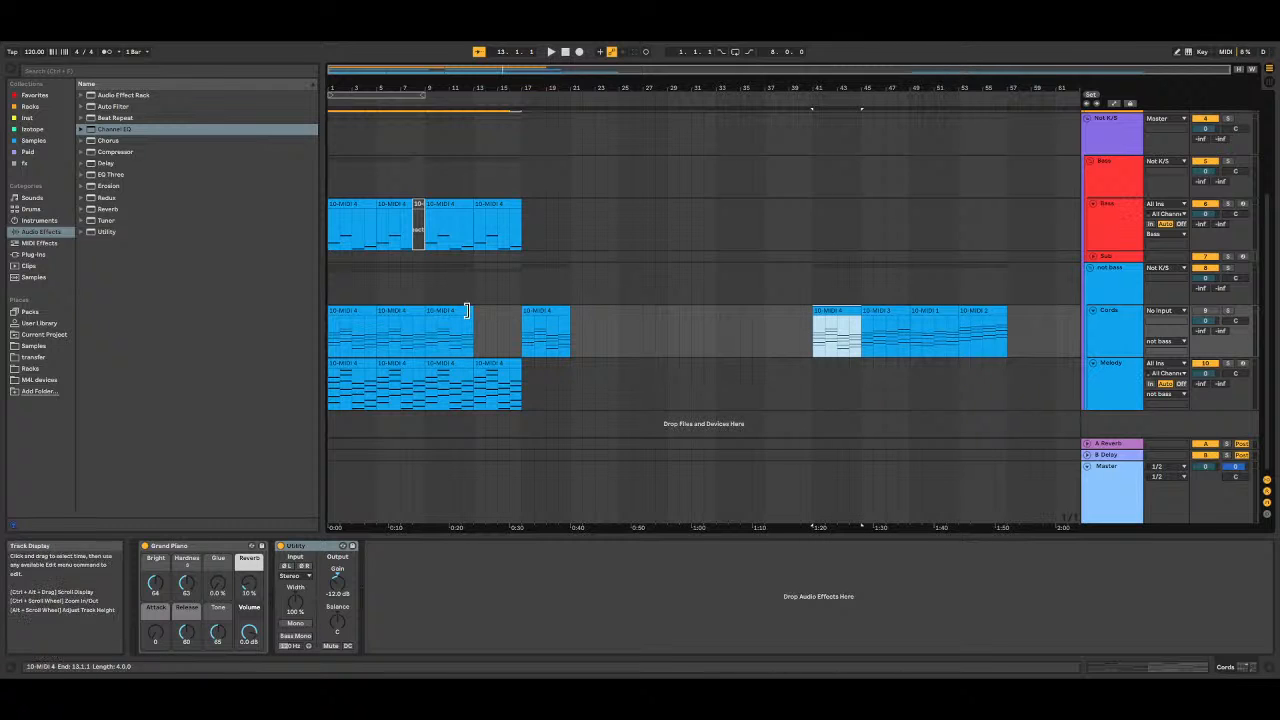
# Step: Delete the three Cords clips between bars 1 and 13 and activate the Cords track
pyautogui.click(466, 311)
pyautogui.keyDown('shift'); pyautogui.click(363, 311); pyautogui.keyUp('shift')
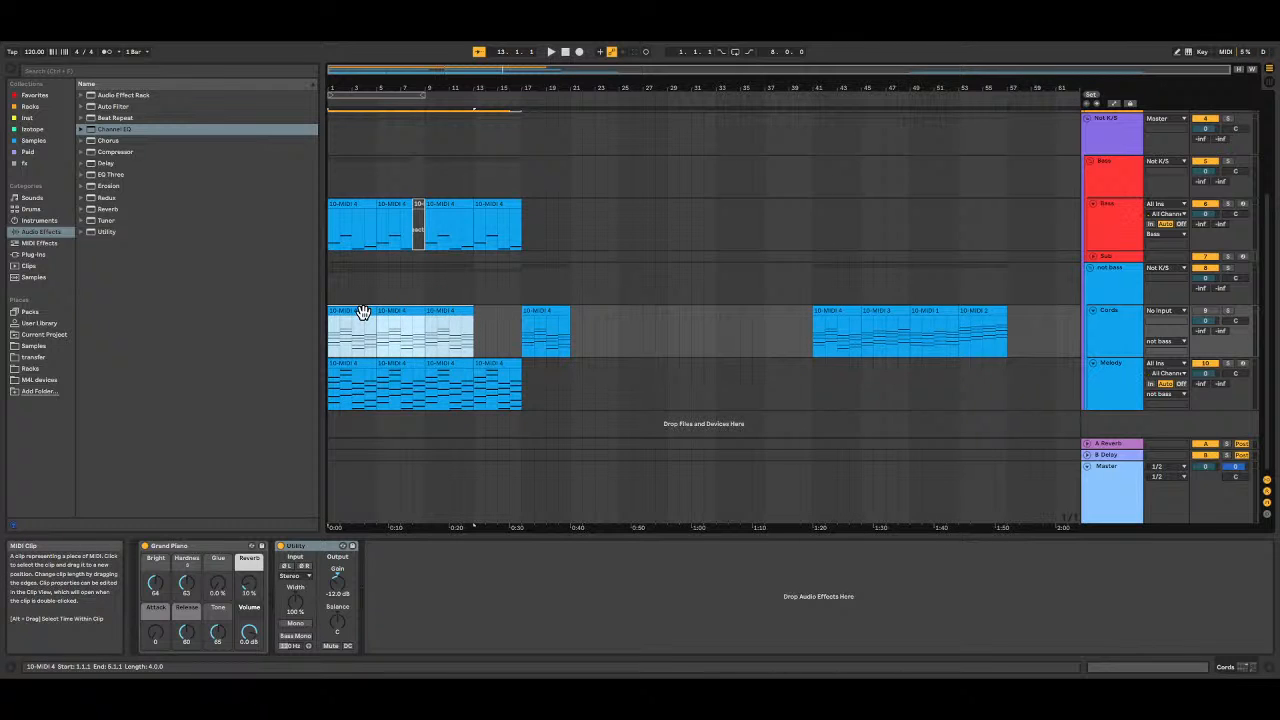
pyautogui.press('Delete')
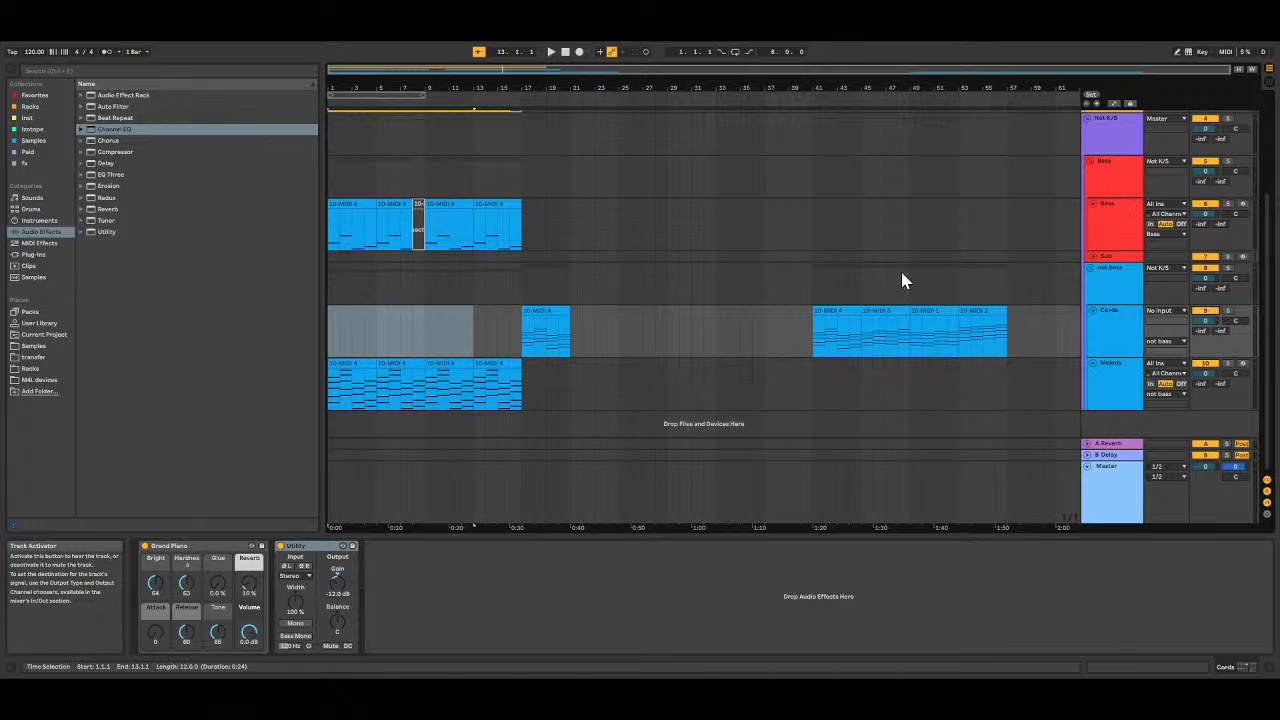
# Step: Play from bar 16 to hear the chord section and duplicate the Cords clip at bar 17 to bar 21
pyautogui.click(512, 290)
pyautogui.press('space')
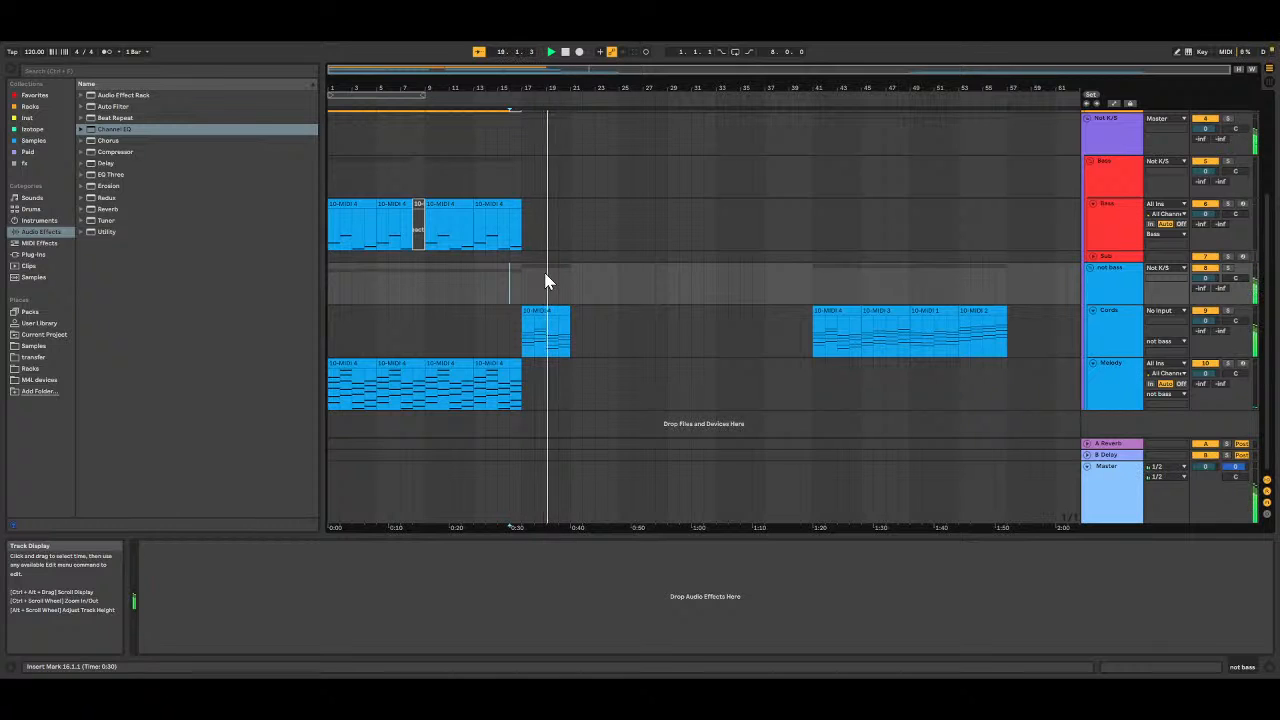
pyautogui.click(554, 313)
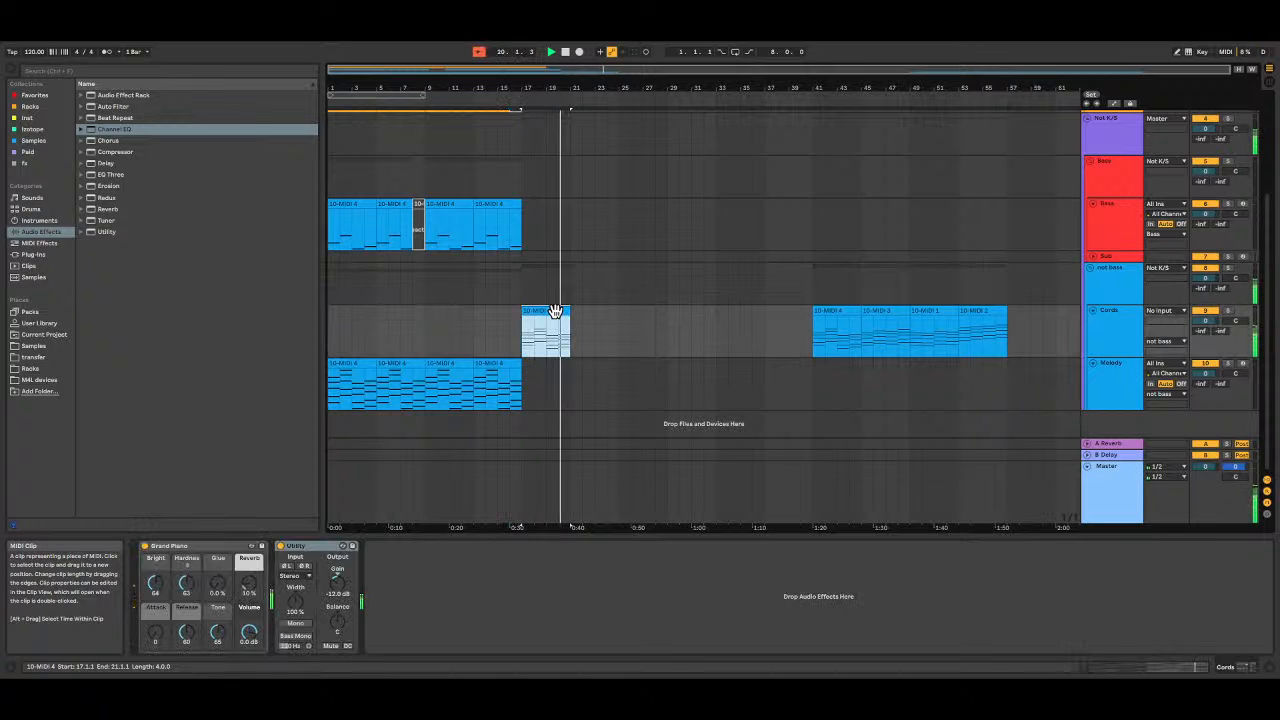
pyautogui.hotkey('ctrl', 'd')
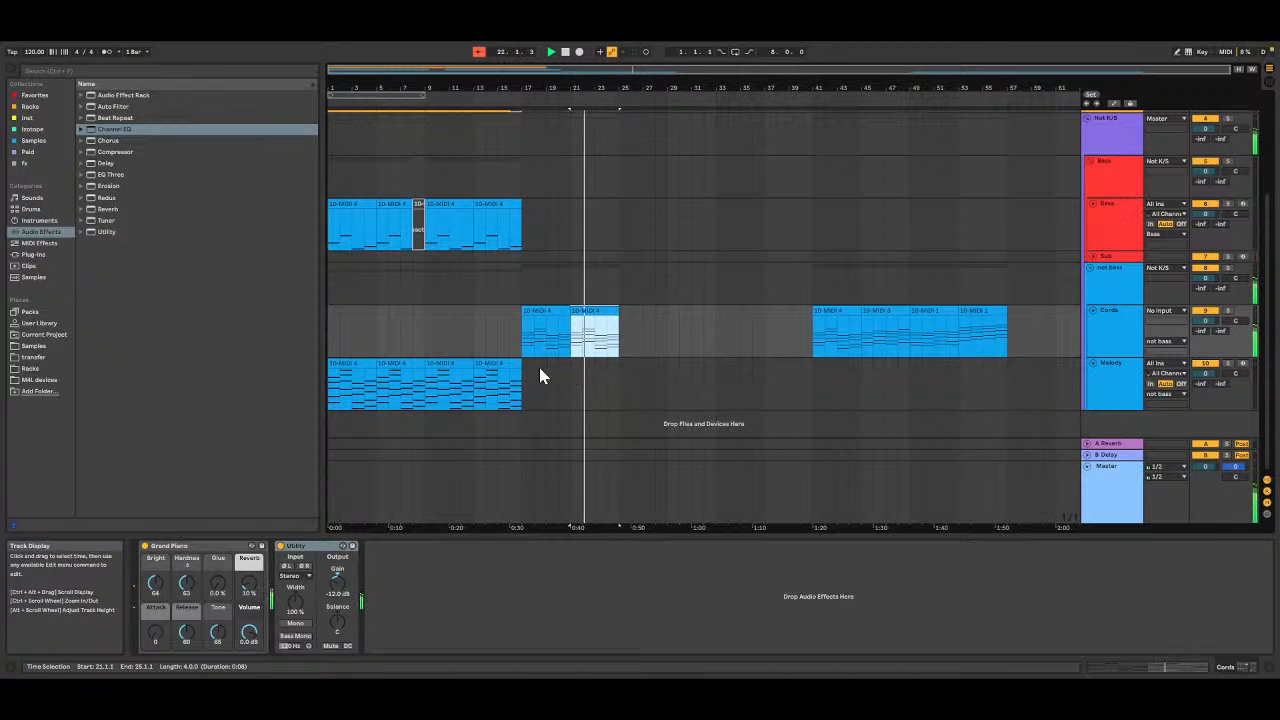
# Step: Stop playback and copy the clips of all tracks in bars 1 to 16 to bar 25, after the chord section
pyautogui.click(506, 366)
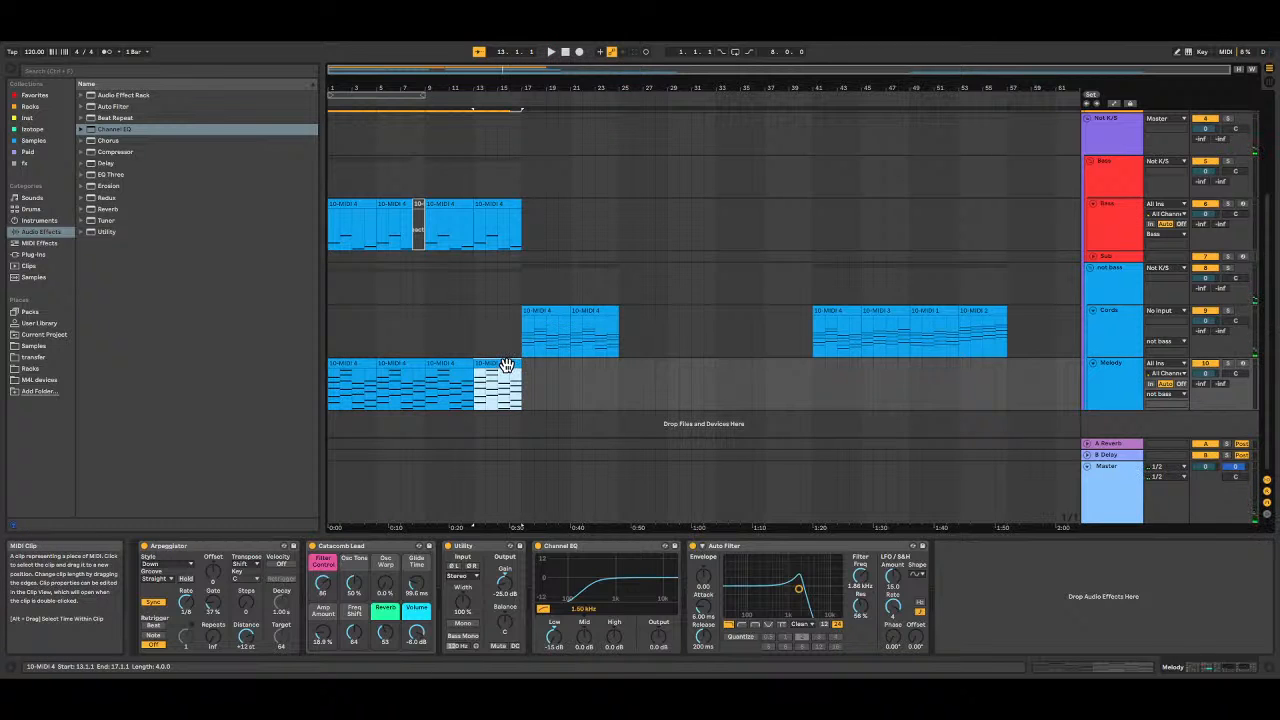
pyautogui.scroll(5, 506, 366)
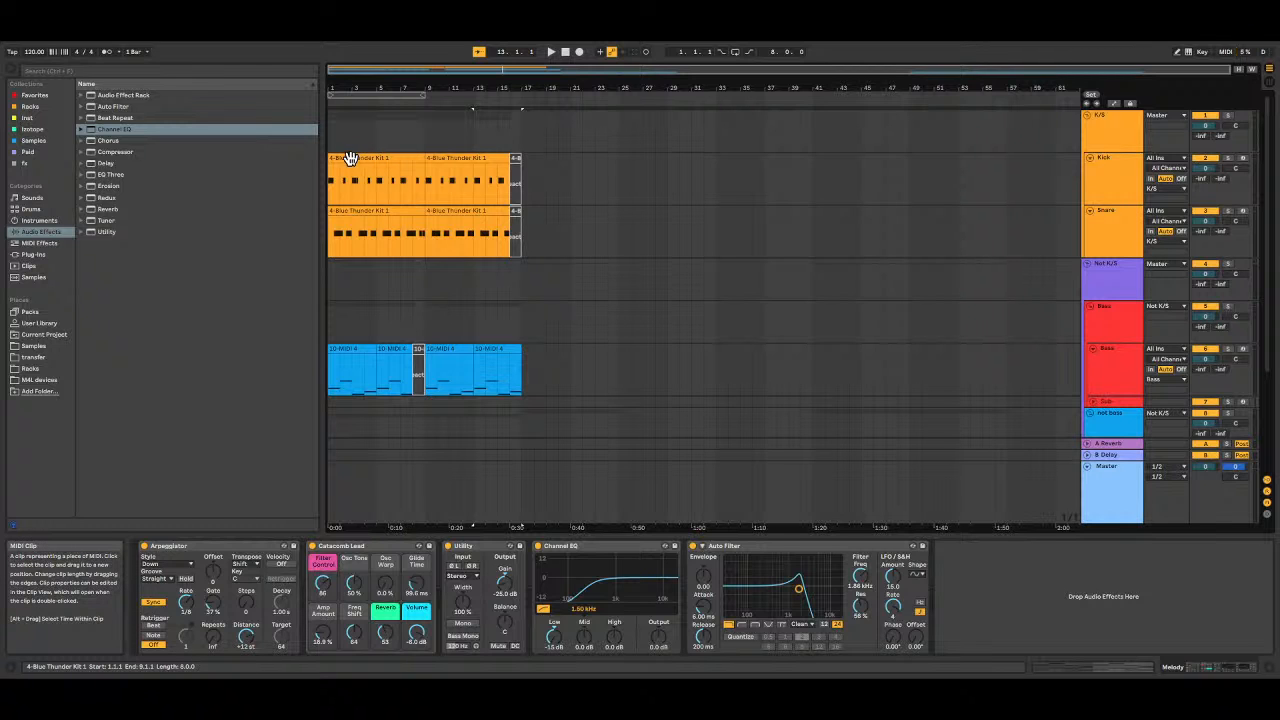
pyautogui.keyDown('shift'); pyautogui.click(350, 158); pyautogui.keyUp('shift')
pyautogui.scroll(-4, 574, 207)
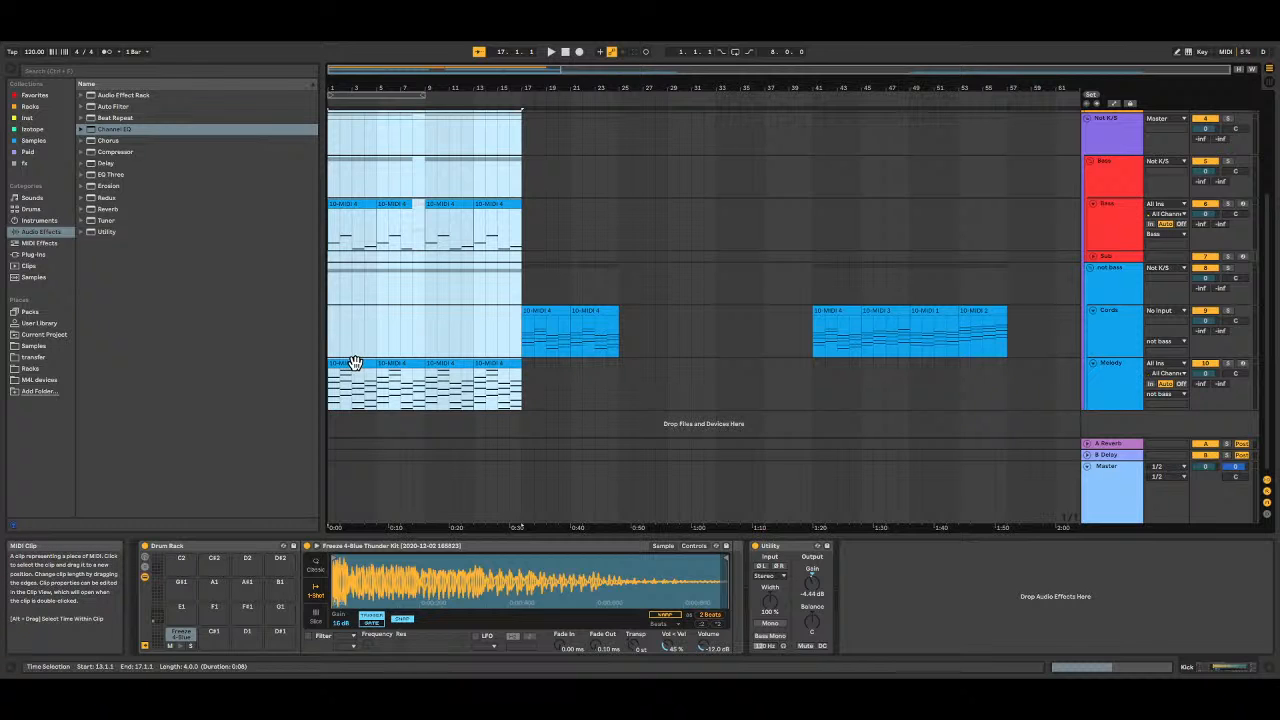
pyautogui.moveTo(350, 363); pyautogui.dragTo(639, 384)
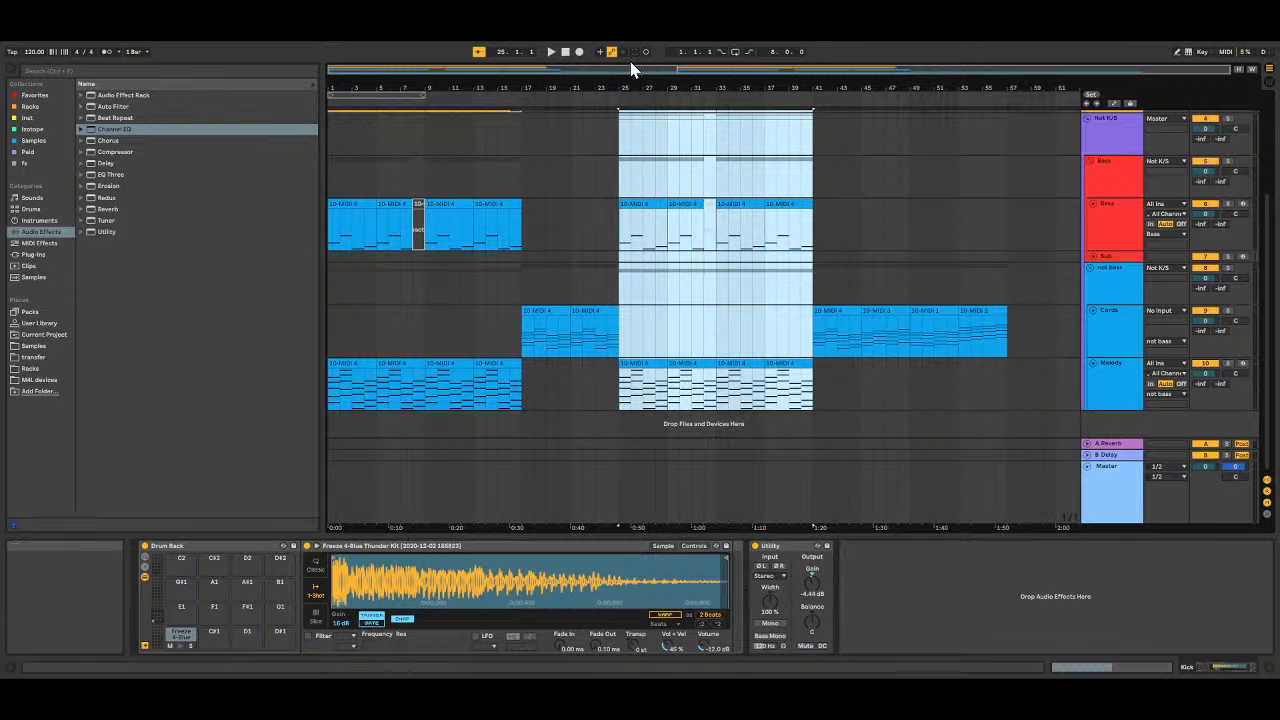
# Step: Play the whole arrangement from bar 1 and stop it during the repeated section
pyautogui.click(566, 52)
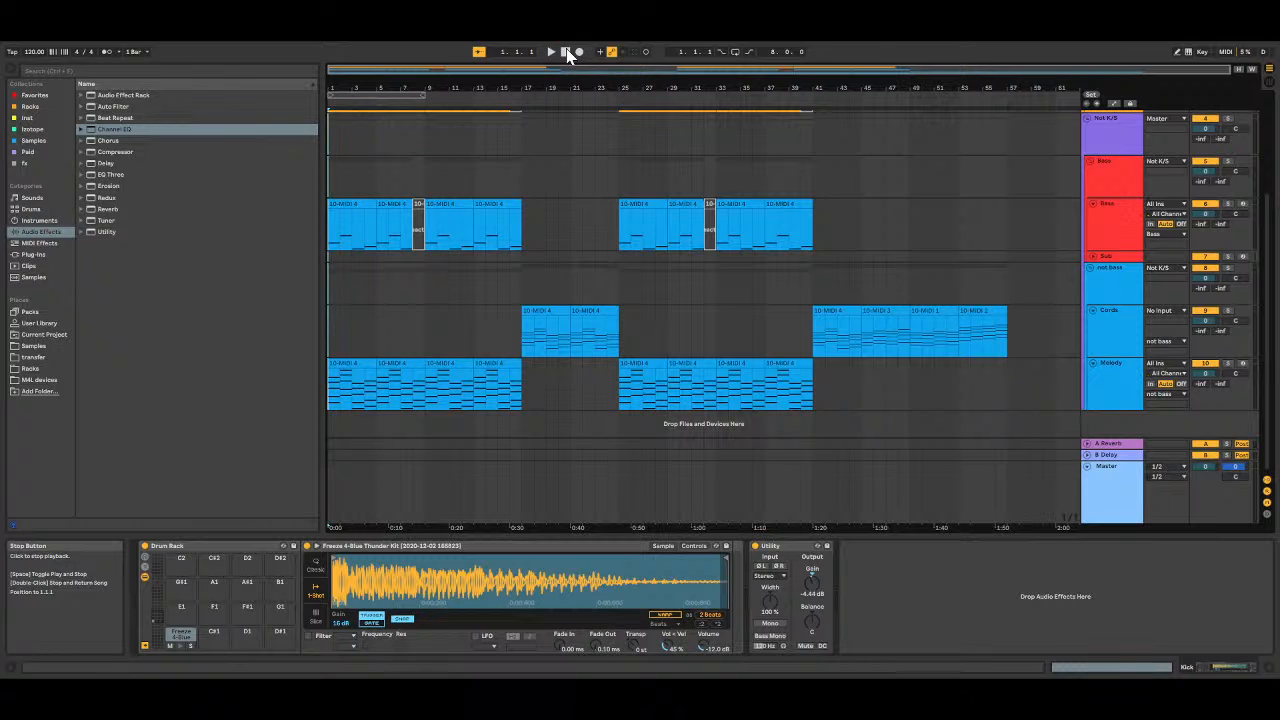
pyautogui.press('space')
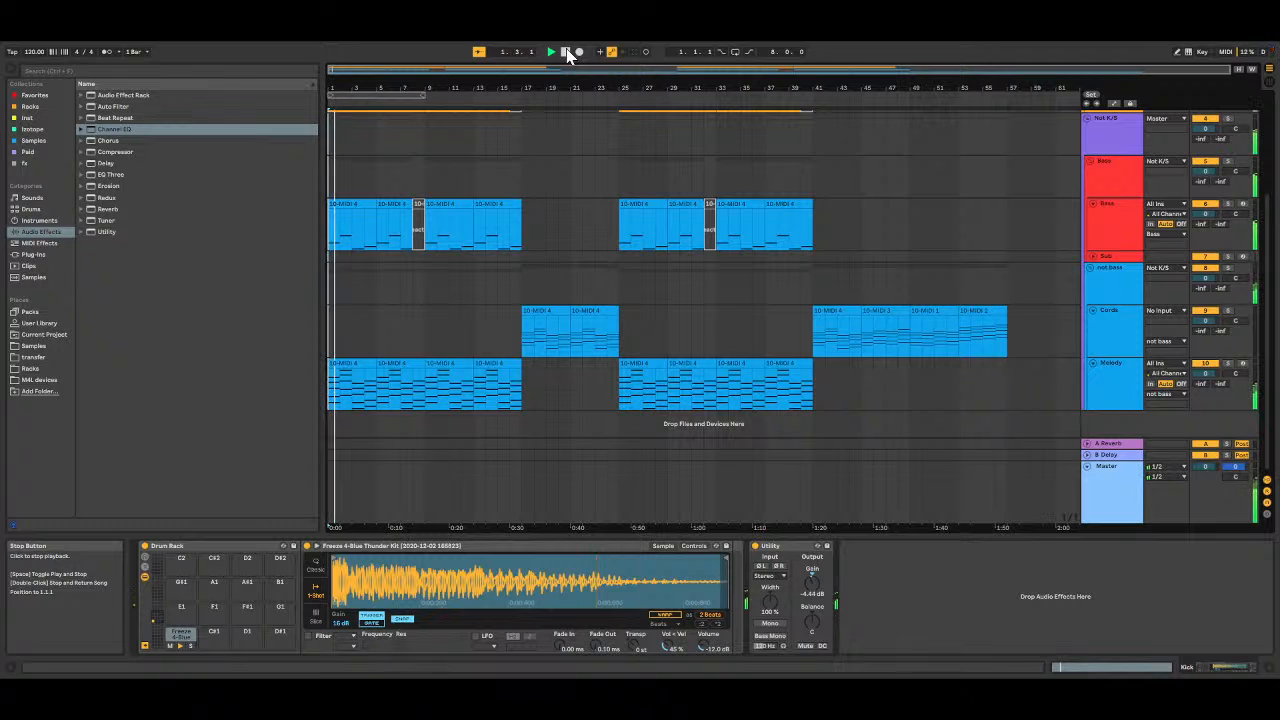
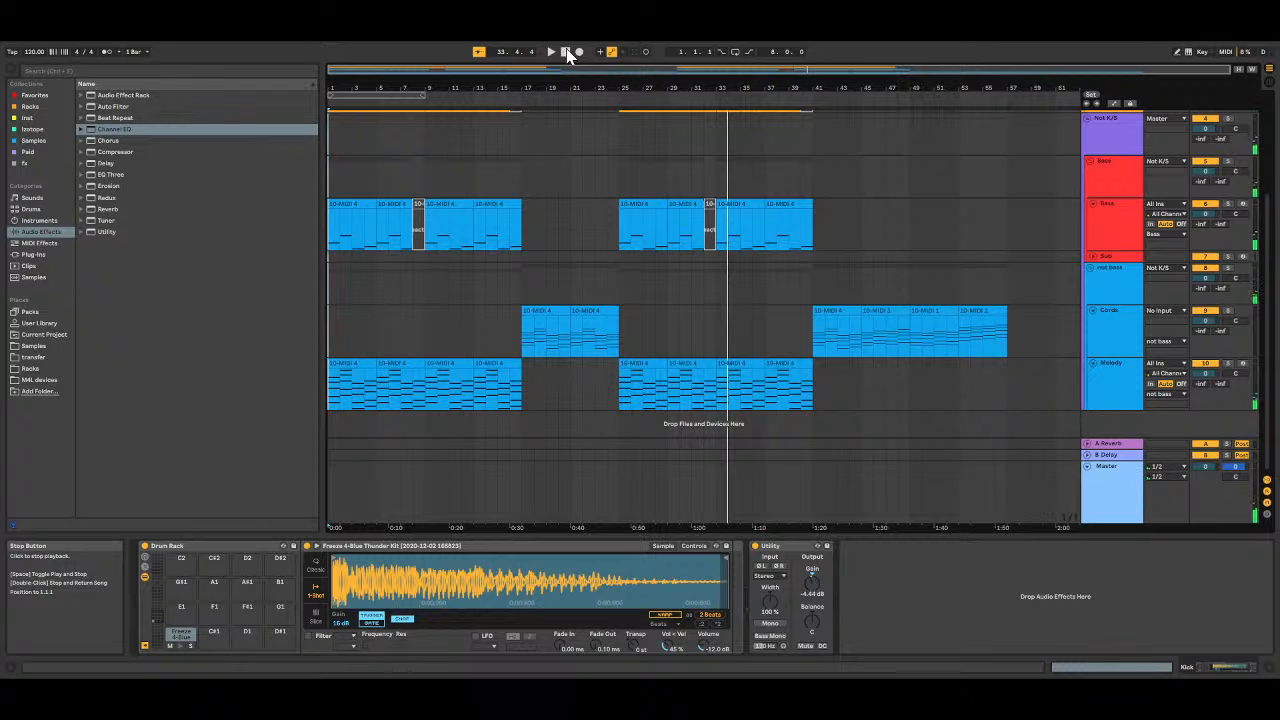
pyautogui.click(566, 53)
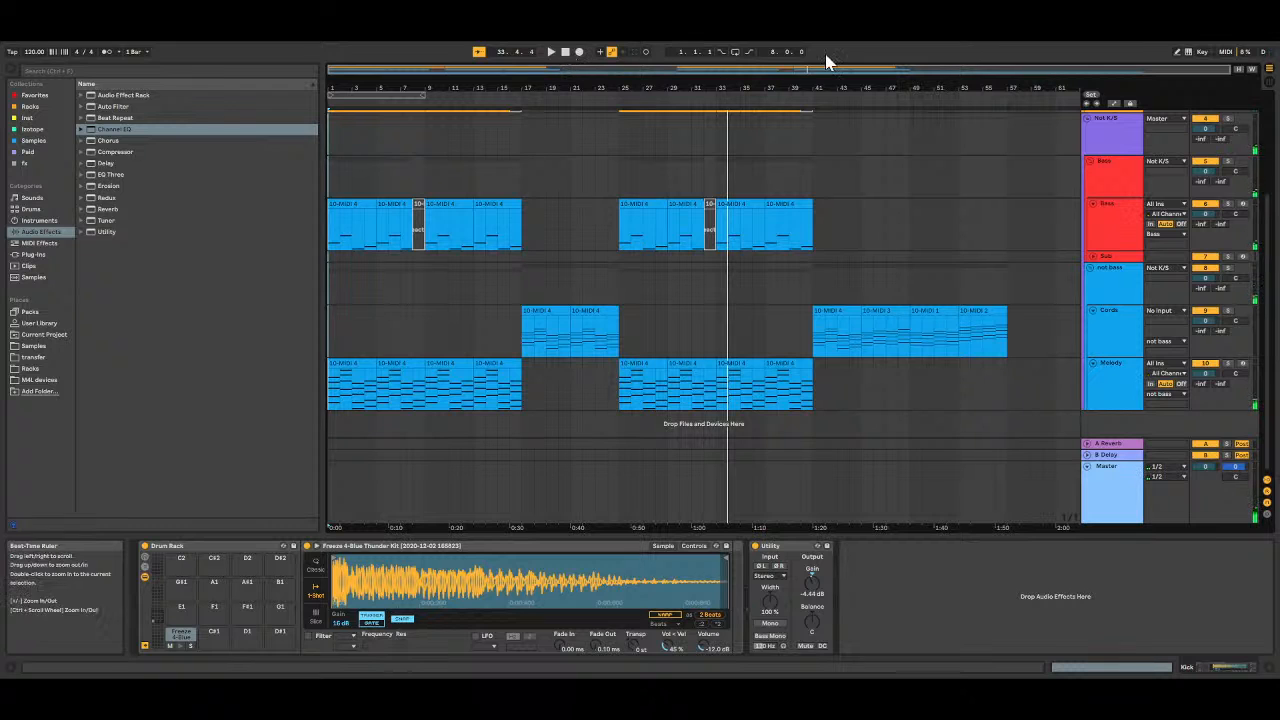
# Step: Move the four spare Cords clips from bar 41 to bar 45, leaving a four-bar gap after the repeated section
pyautogui.click(838, 309)
pyautogui.keyDown('shift'); pyautogui.click(988, 312); pyautogui.keyUp('shift')
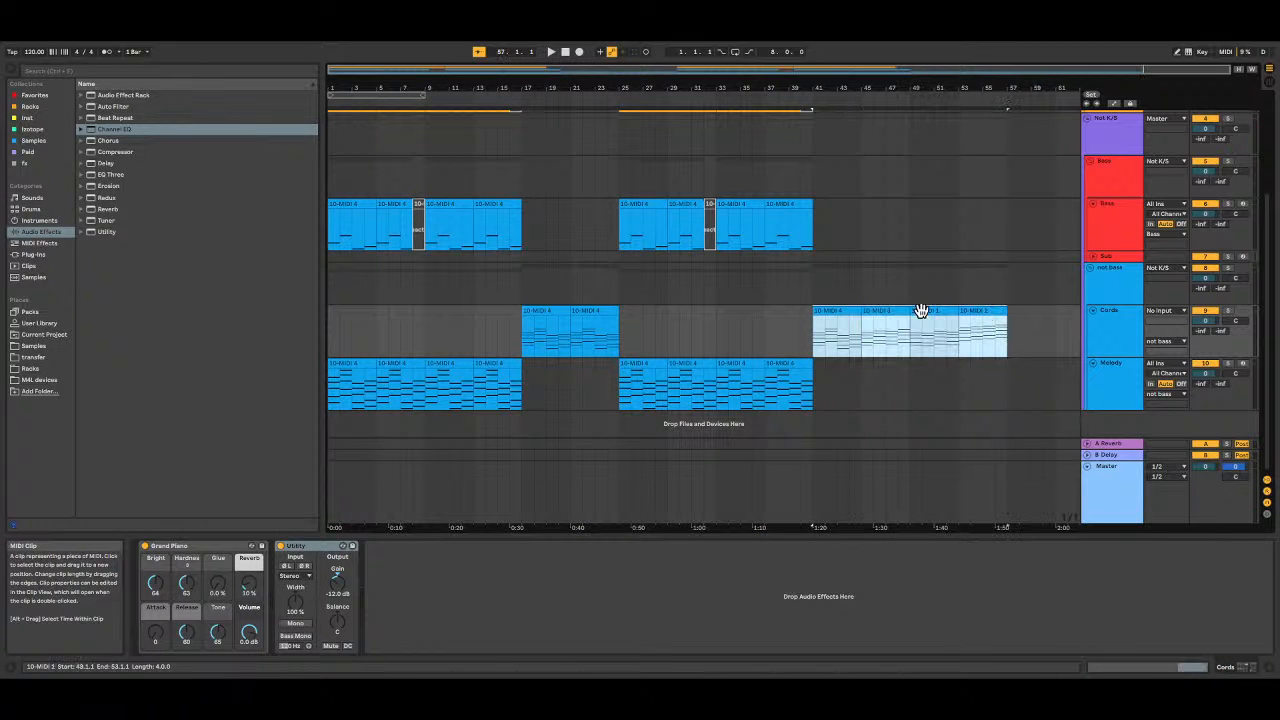
pyautogui.moveTo(831, 311); pyautogui.dragTo(875, 311)
pyautogui.click(811, 311)
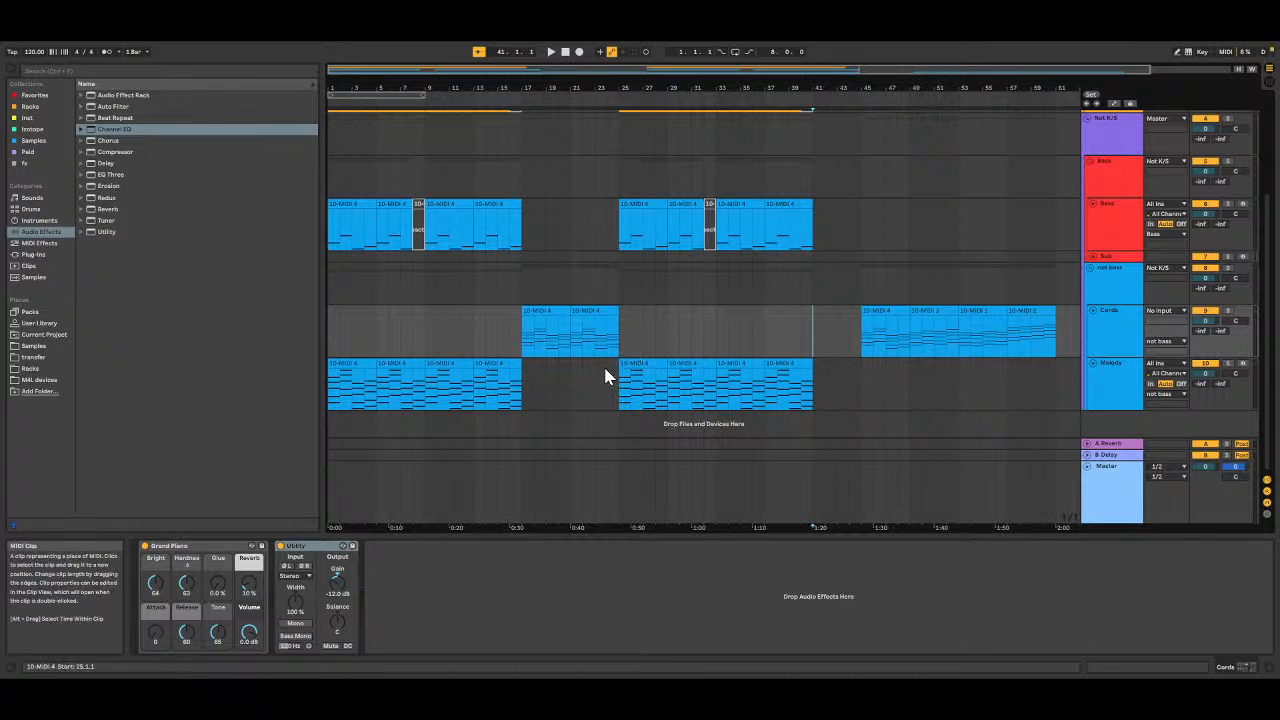
# Step: Recolour the spare Cords clip at bar 49 yellow-green
pyautogui.click(878, 308)
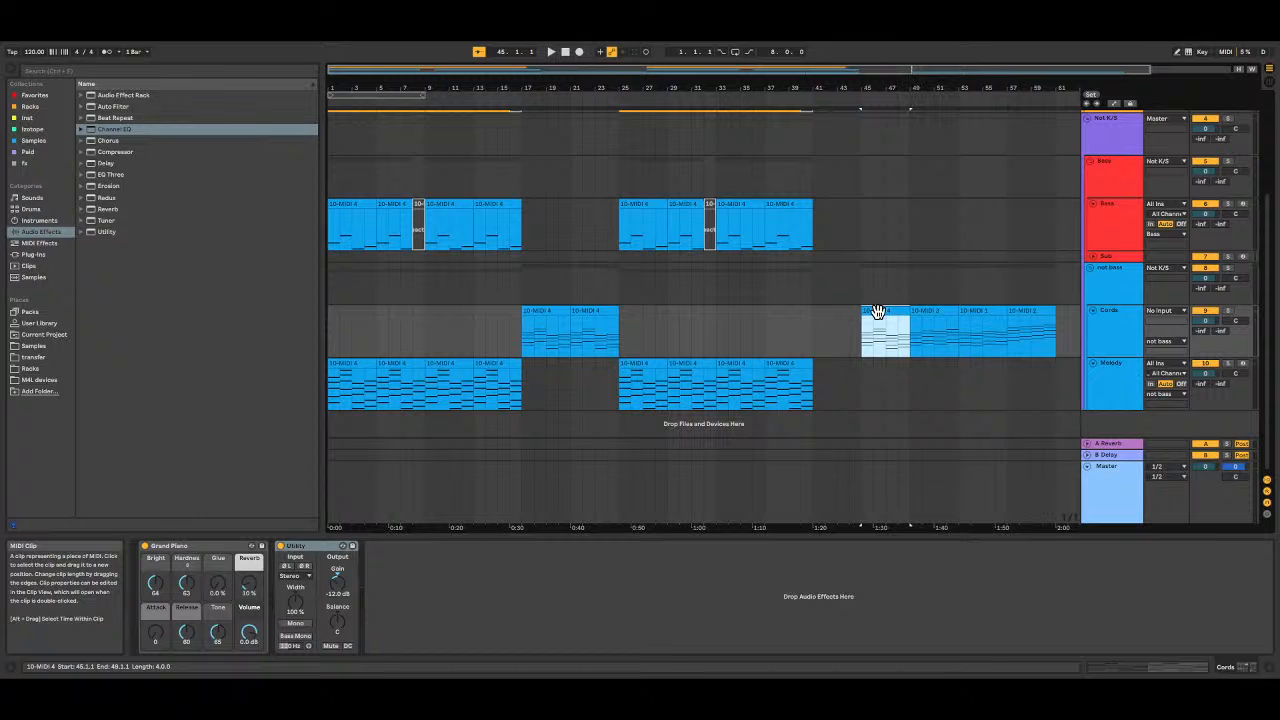
pyautogui.click(937, 313)
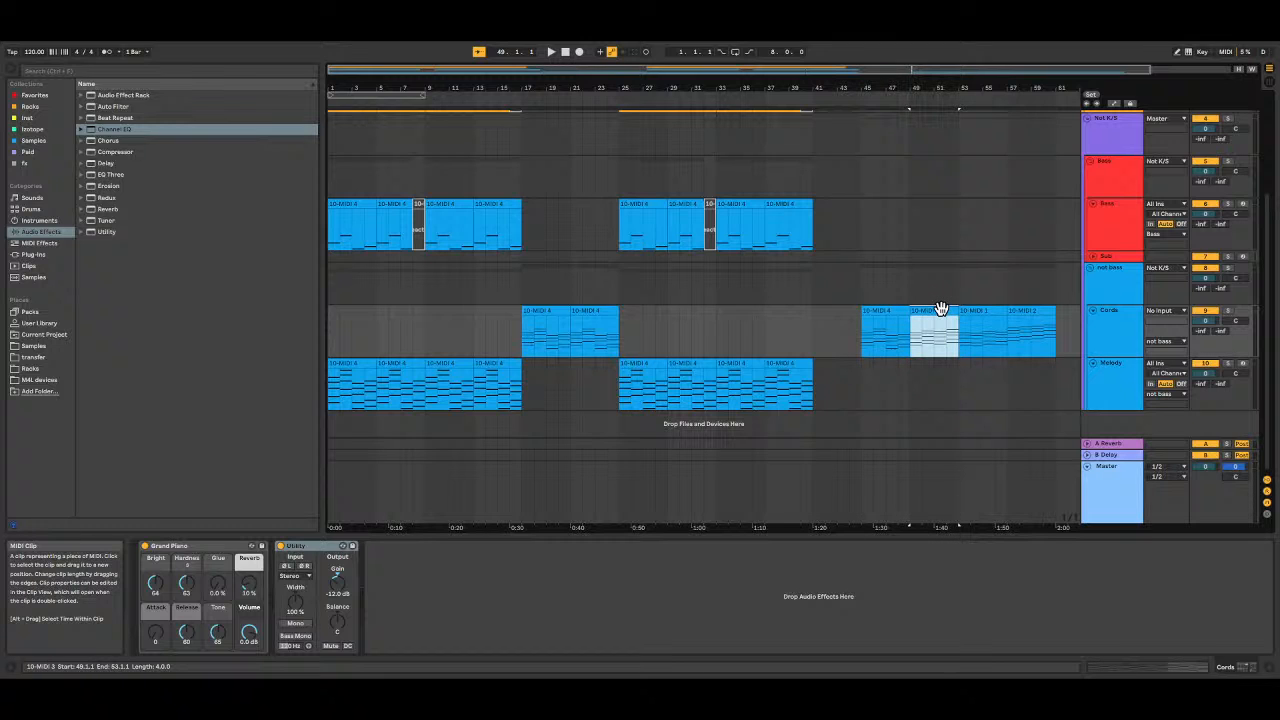
pyautogui.click(995, 487)
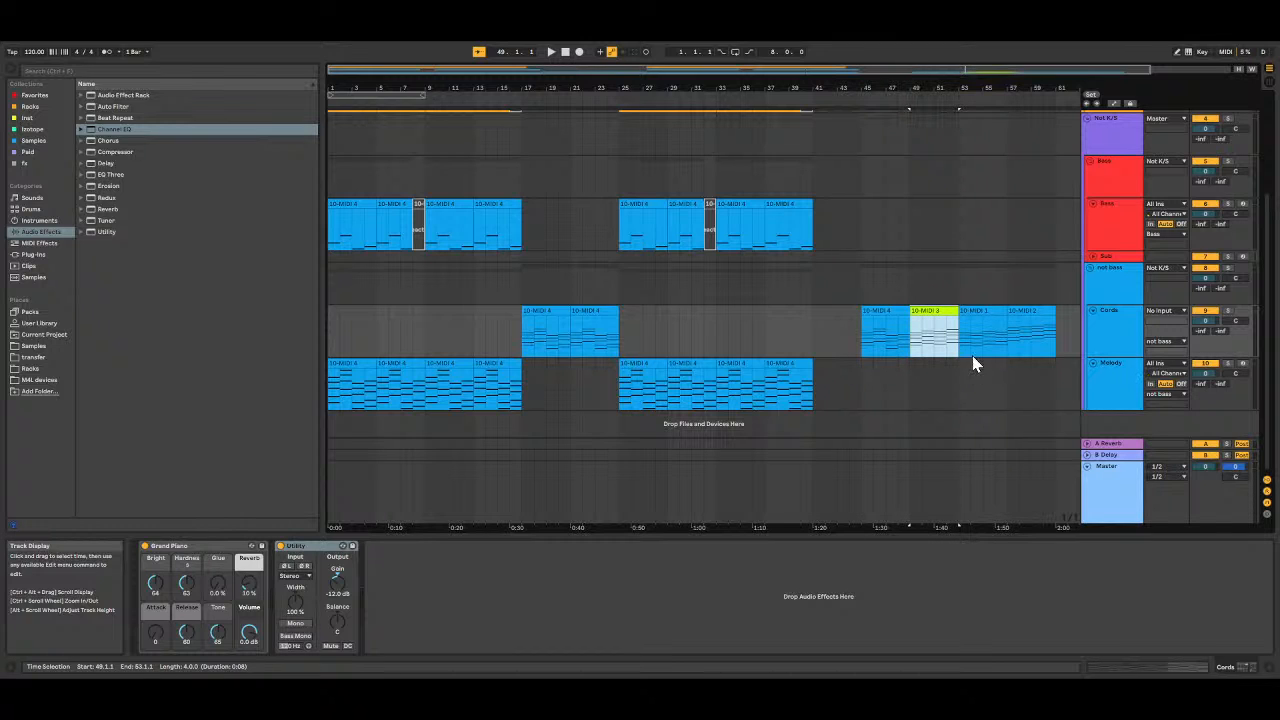
# Step: Move the yellow-green spare Cords clip to bar 25 and place copies of it on both the Melody and Bass tracks
pyautogui.moveTo(940, 311); pyautogui.dragTo(646, 398)
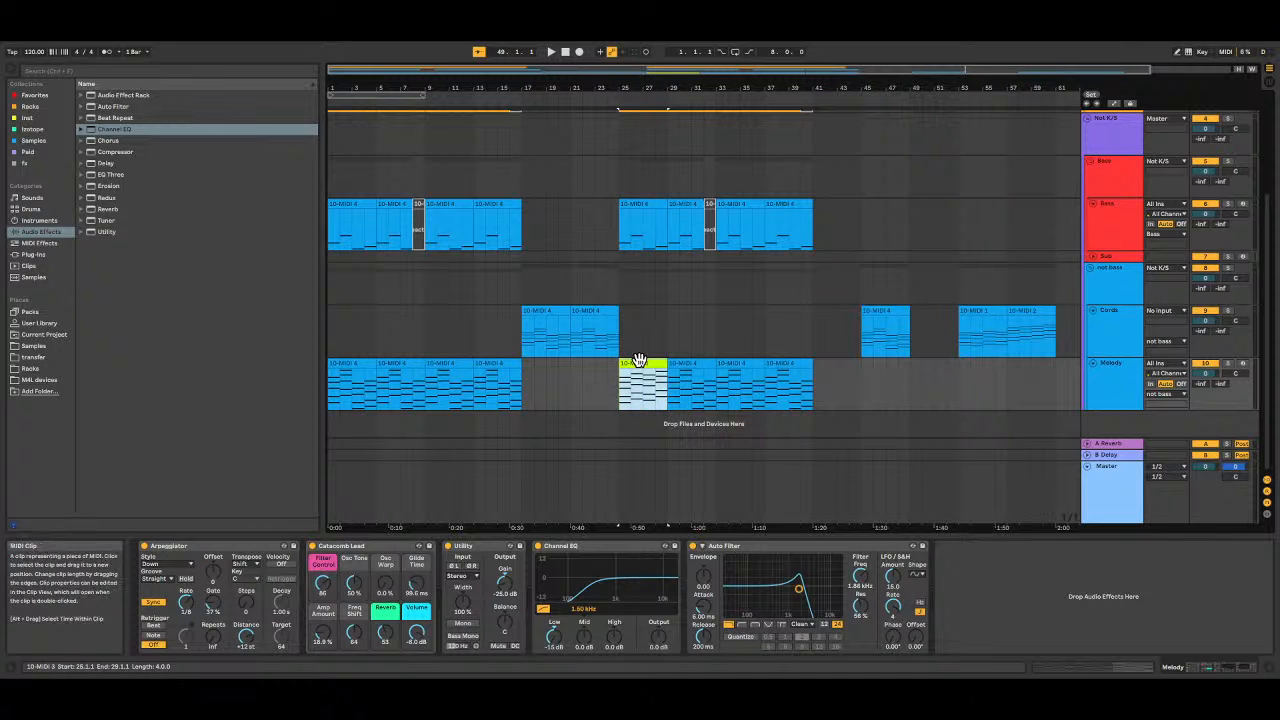
pyautogui.moveTo(638, 361); pyautogui.dragTo(645, 243)
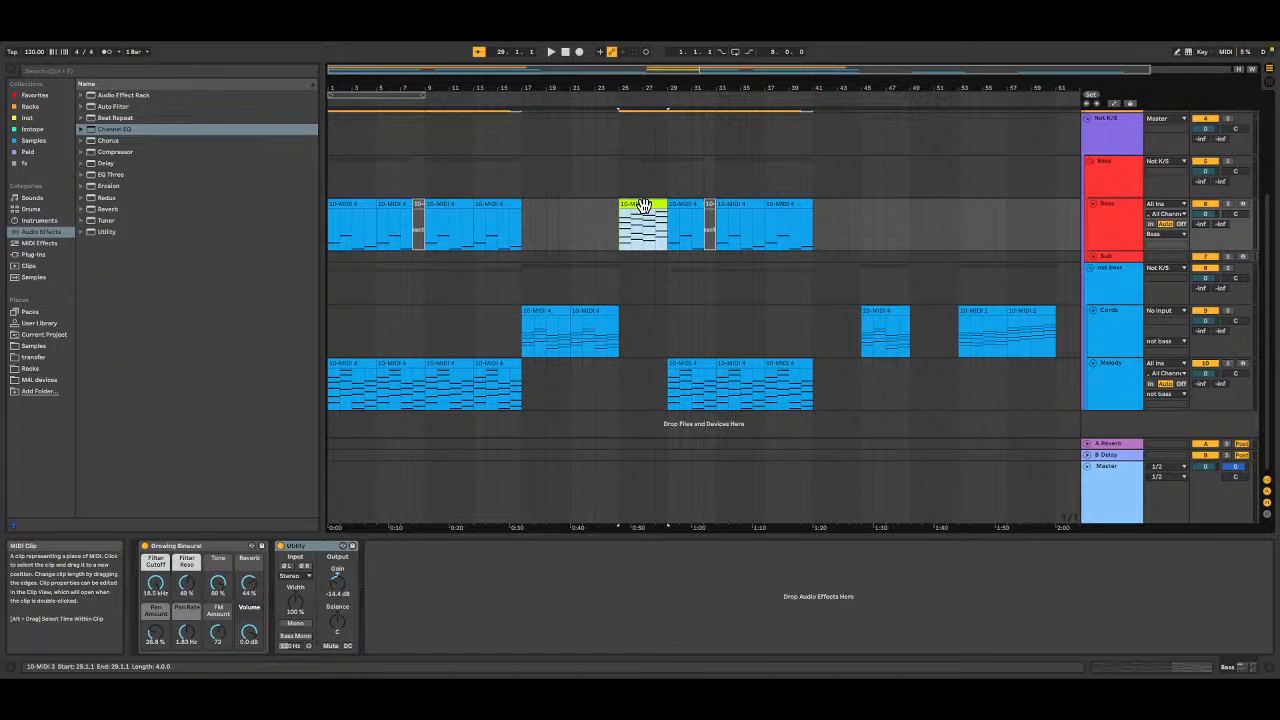
pyautogui.moveTo(643, 205); pyautogui.dragTo(646, 370)
# Step: In the Bass clip at bar 25, deactivate every note above the lowest one in each of the four chords
pyautogui.doubleClick(648, 218)
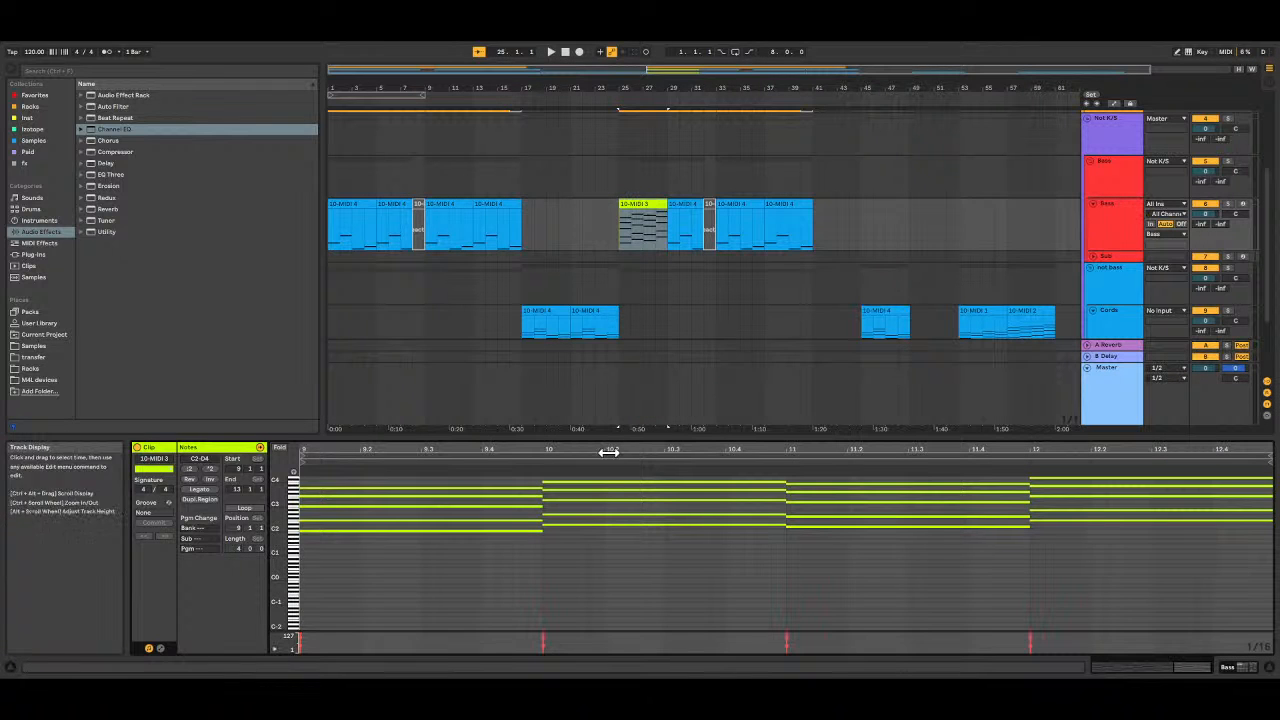
pyautogui.click(481, 461)
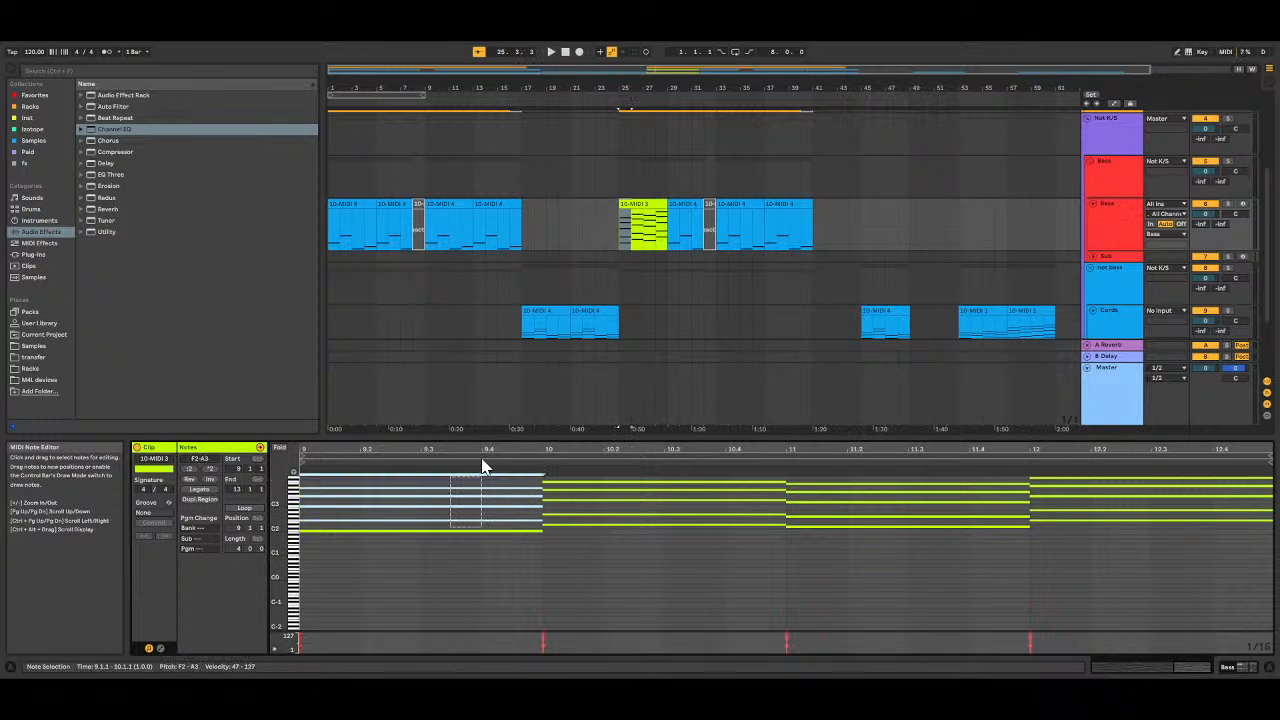
pyautogui.press('0')
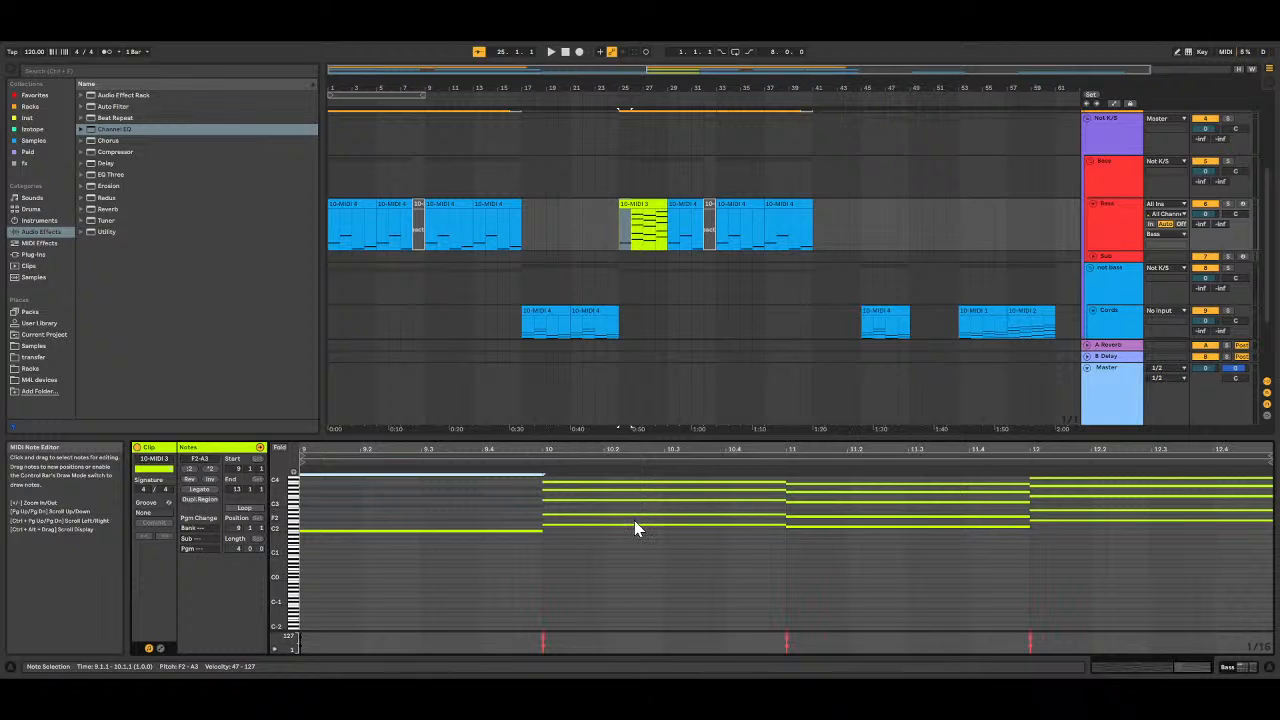
pyautogui.moveTo(634, 520); pyautogui.dragTo(656, 470)
pyautogui.press('0')
pyautogui.moveTo(842, 530); pyautogui.dragTo(857, 471)
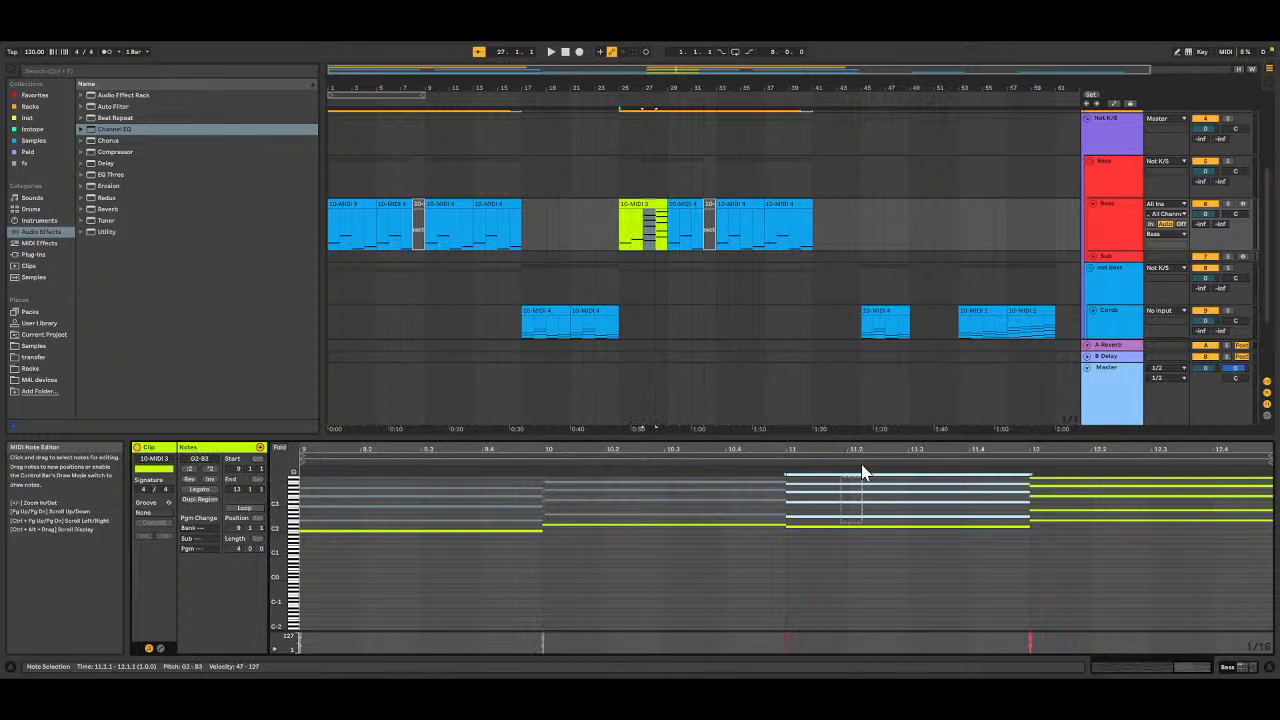
pyautogui.press('0')
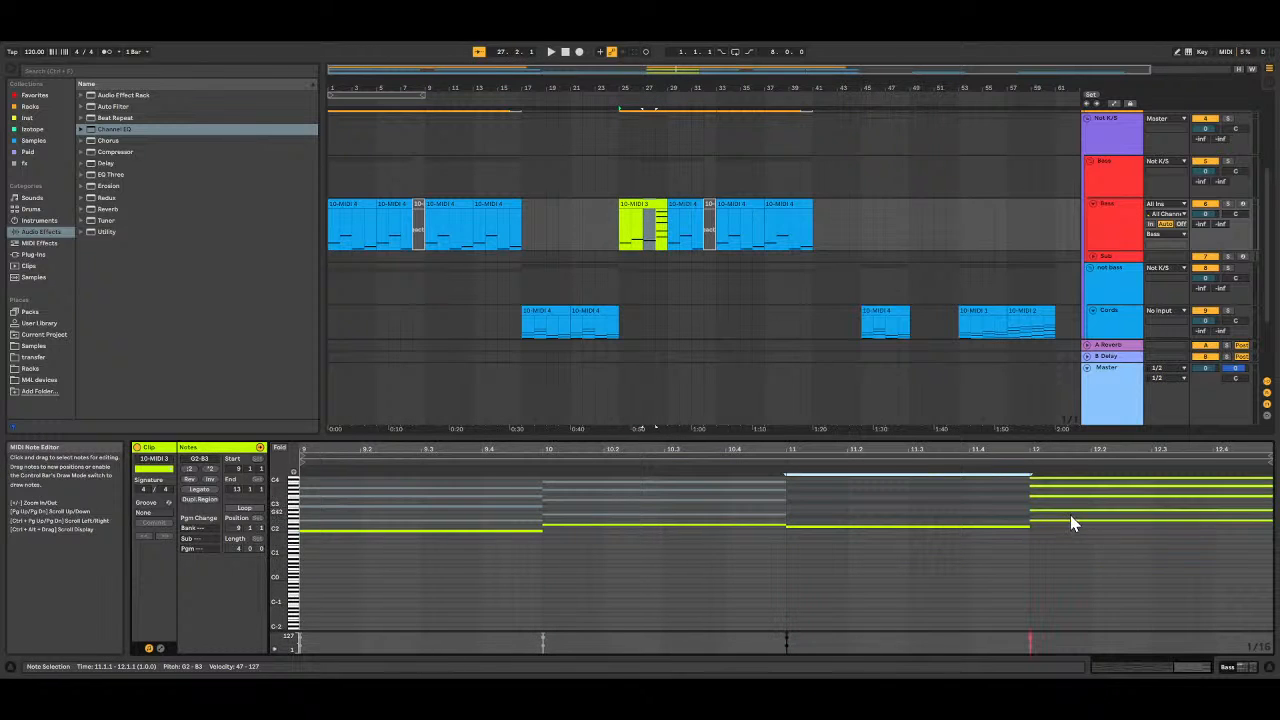
pyautogui.moveTo(1073, 515); pyautogui.dragTo(1082, 468)
pyautogui.press('0')
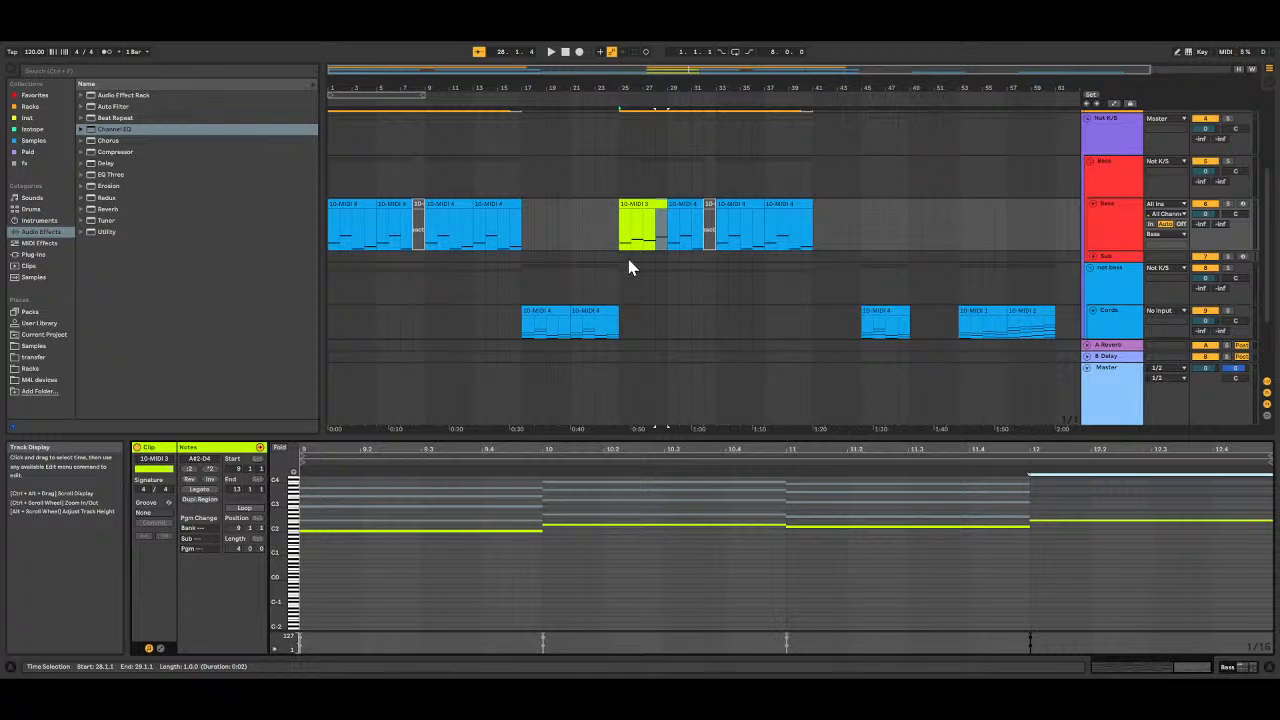
# Step: Play the arrangement from bar 23 to hear the new yellow-green Bass and Melody clips
pyautogui.scroll(4, 660, 197)
pyautogui.scroll(-5, 655, 200)
pyautogui.click(655, 206)
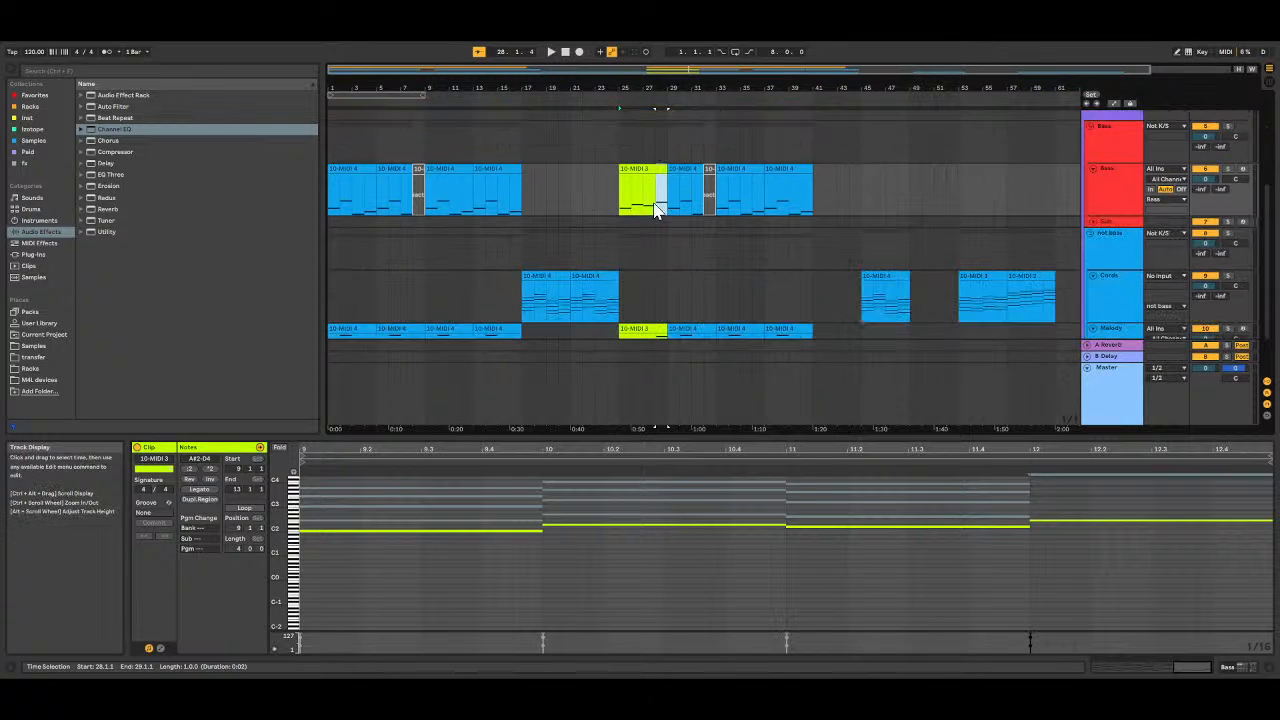
pyautogui.scroll(-1, 649, 212)
pyautogui.click(596, 297)
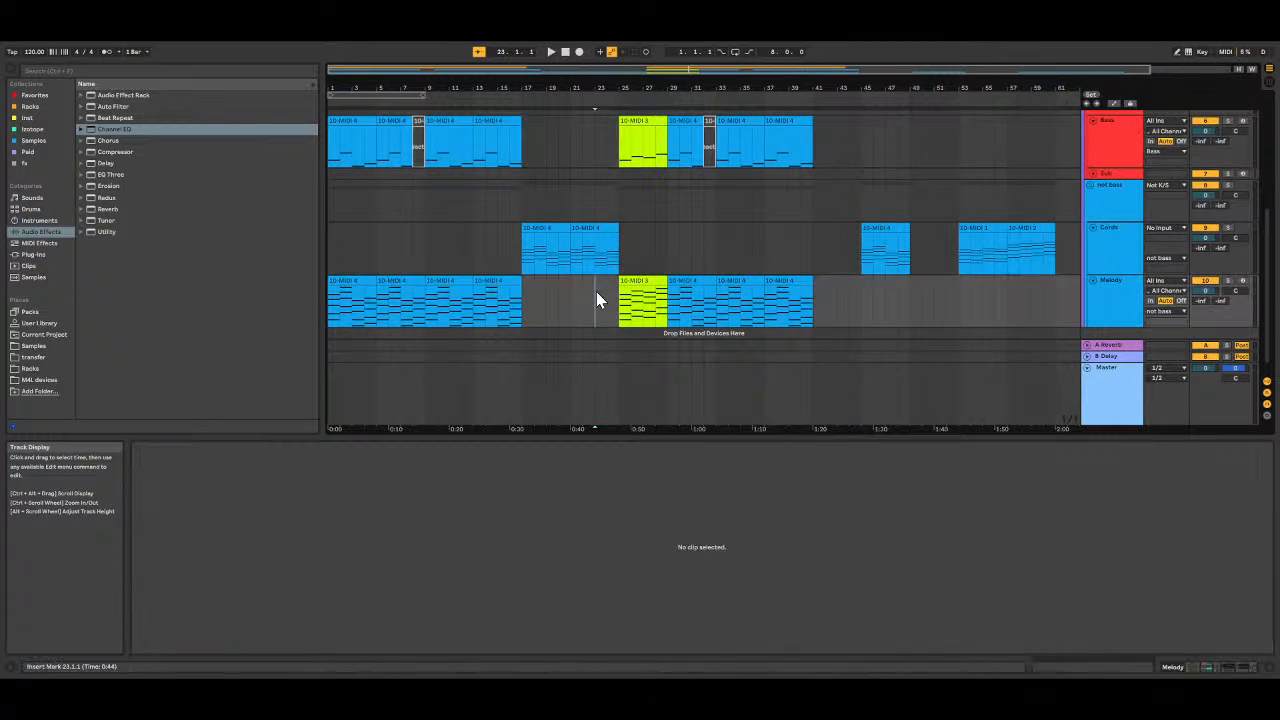
pyautogui.press('space')
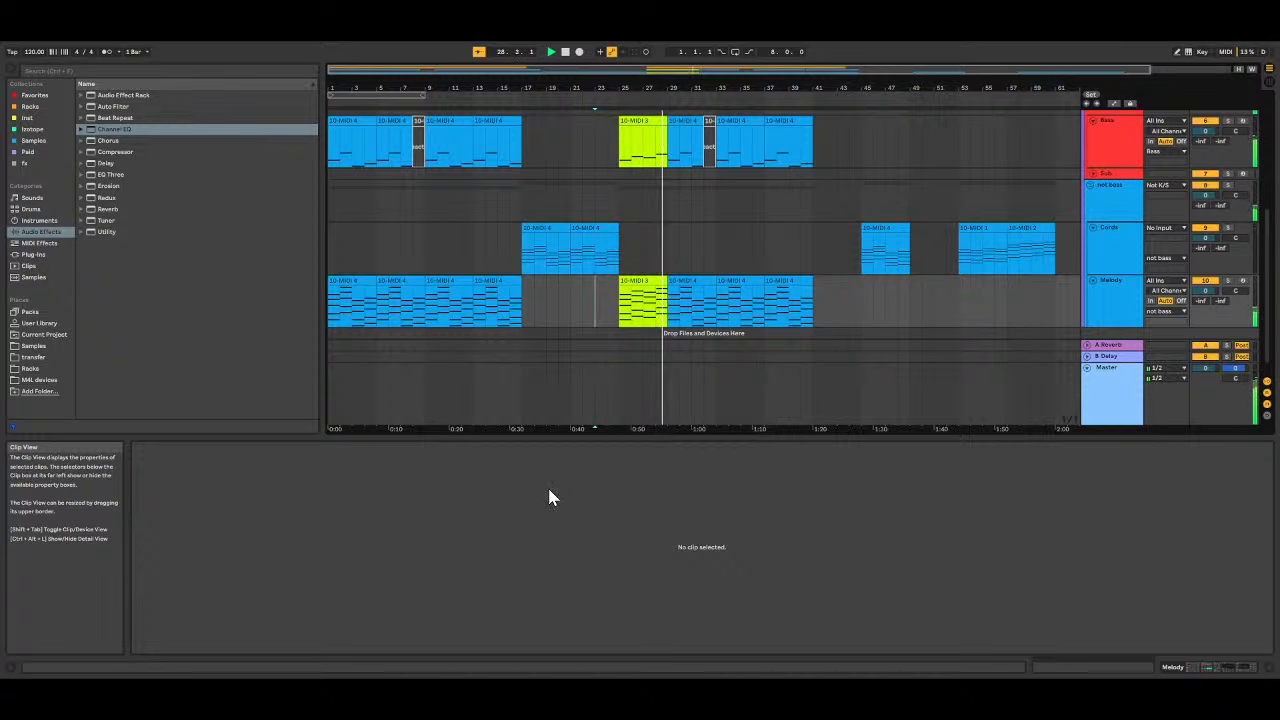
# Step: Stop playback and duplicate the yellow-green Melody and Bass clips from bar 25 to bar 29
pyautogui.click(635, 280)
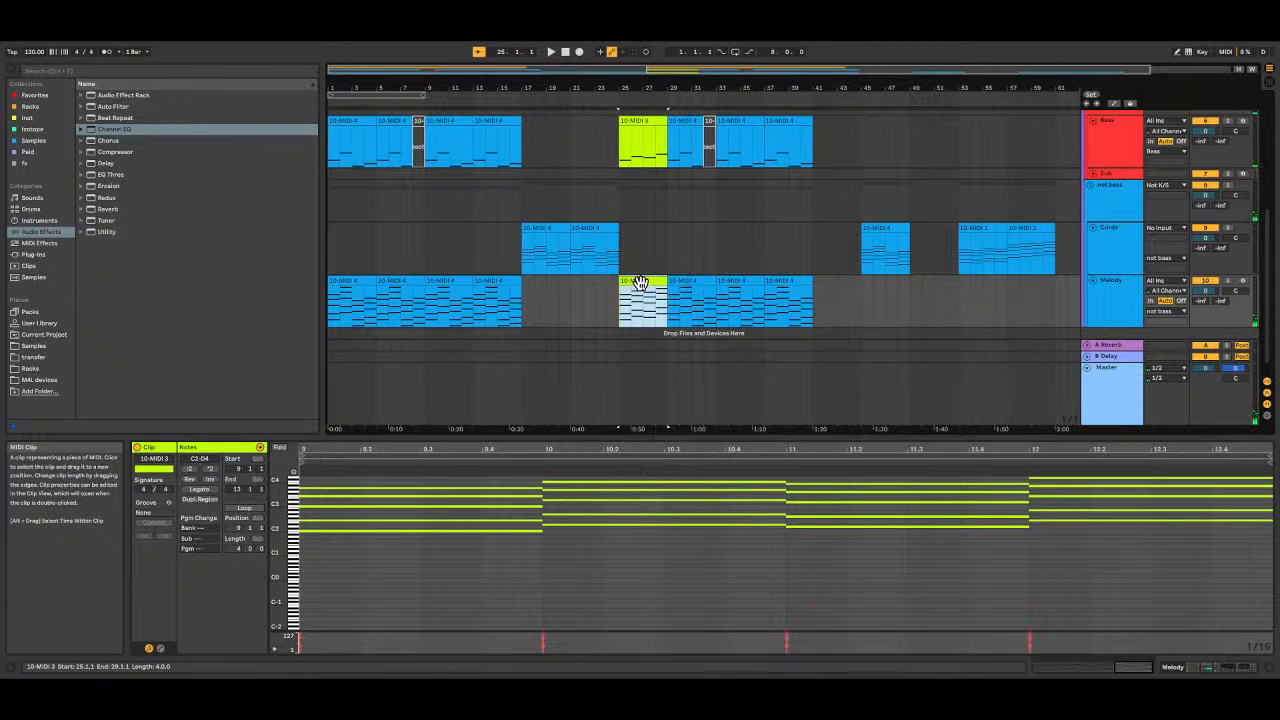
pyautogui.scroll(4, 643, 251)
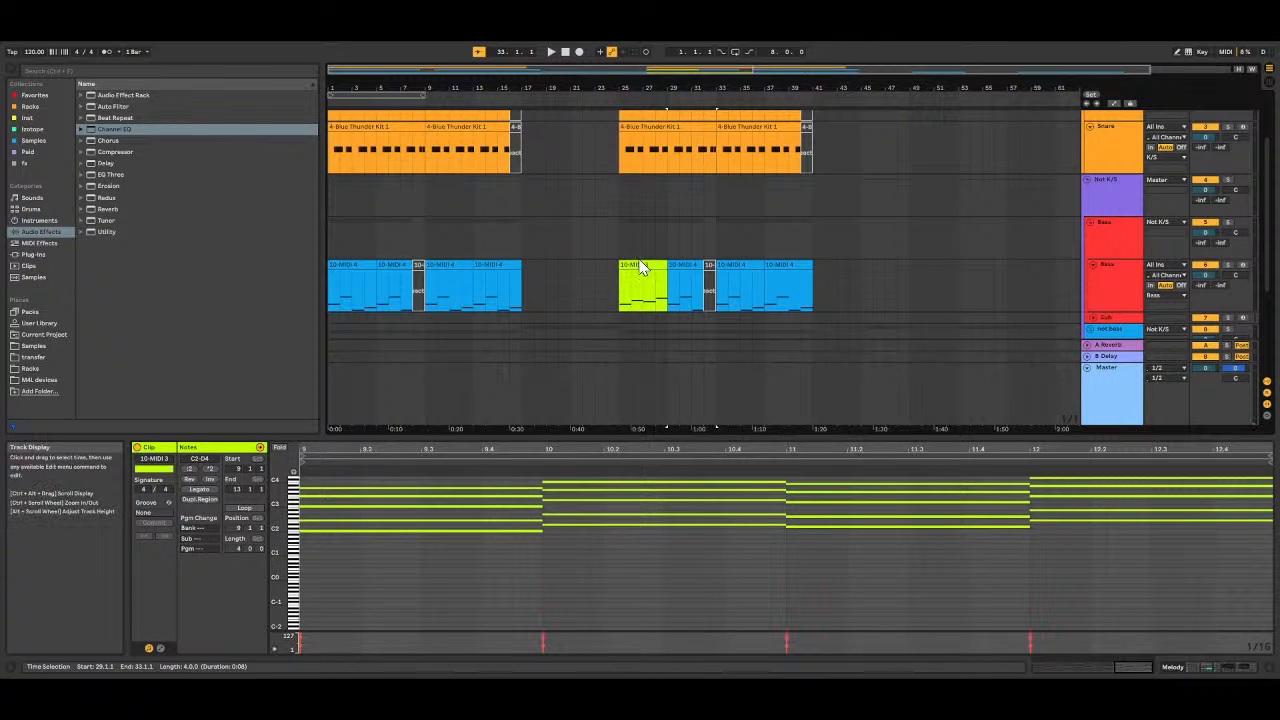
pyautogui.click(642, 266)
pyautogui.hotkey('ctrl', 'd')
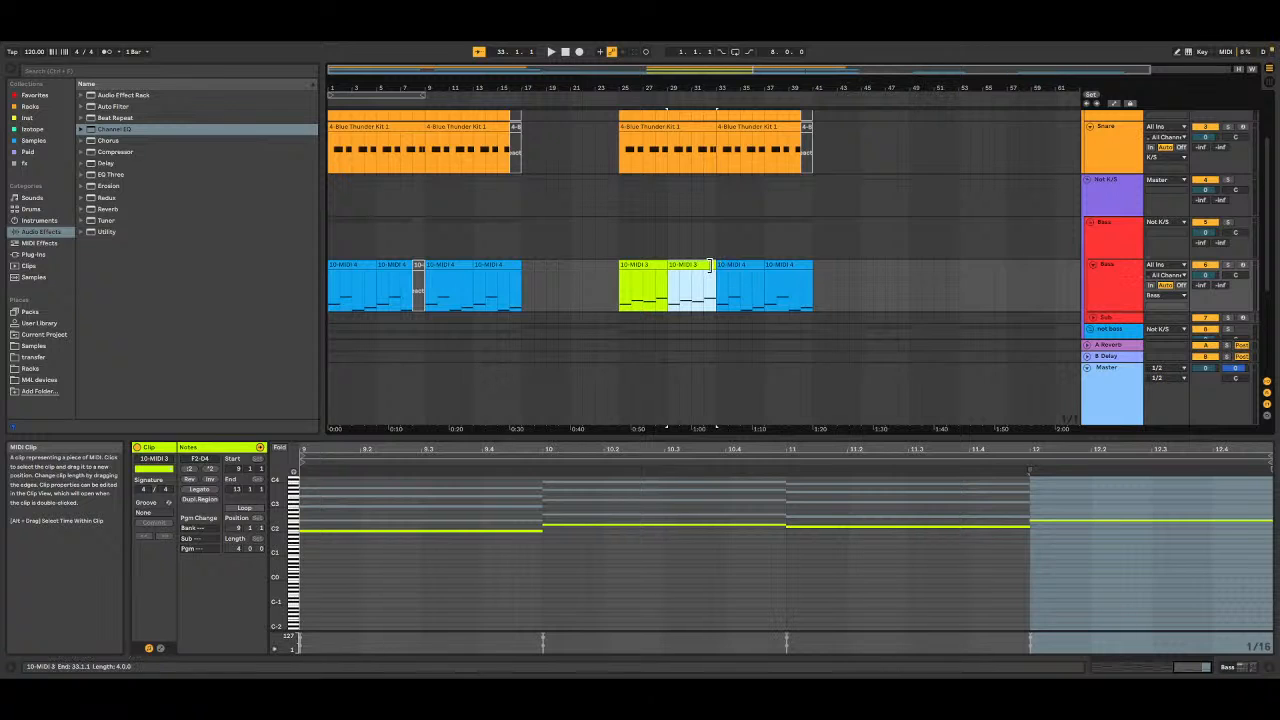
# Step: Deactivate the Bass part for one bar at bar 32 and at bar 16, and return the song position to bar 1
pyautogui.moveTo(701, 287); pyautogui.dragTo(712, 290)
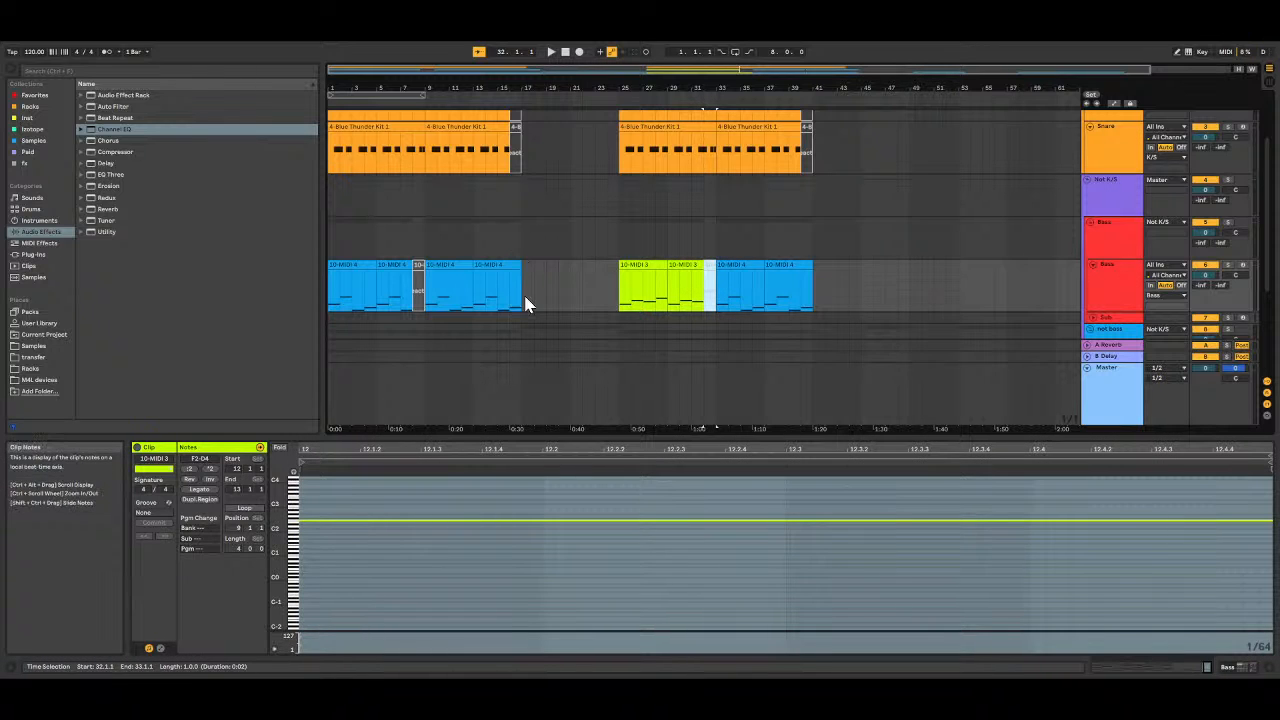
pyautogui.moveTo(523, 292); pyautogui.dragTo(515, 287)
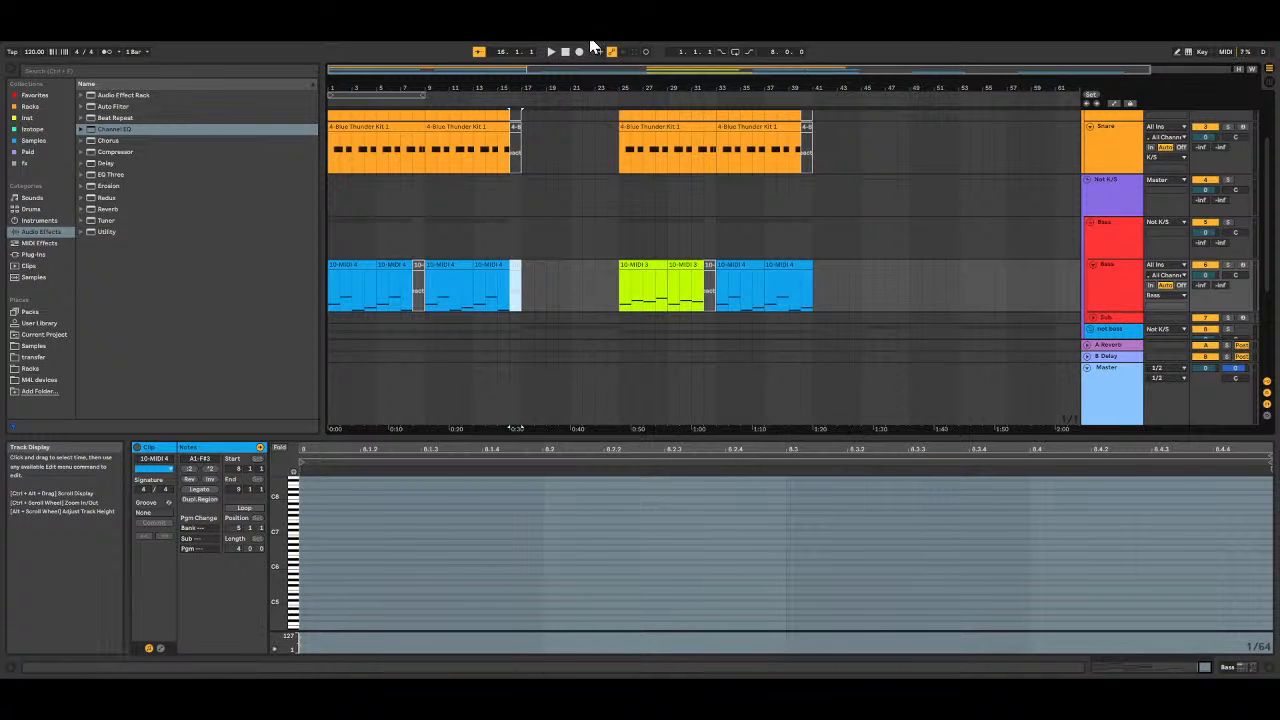
pyautogui.click(564, 53)
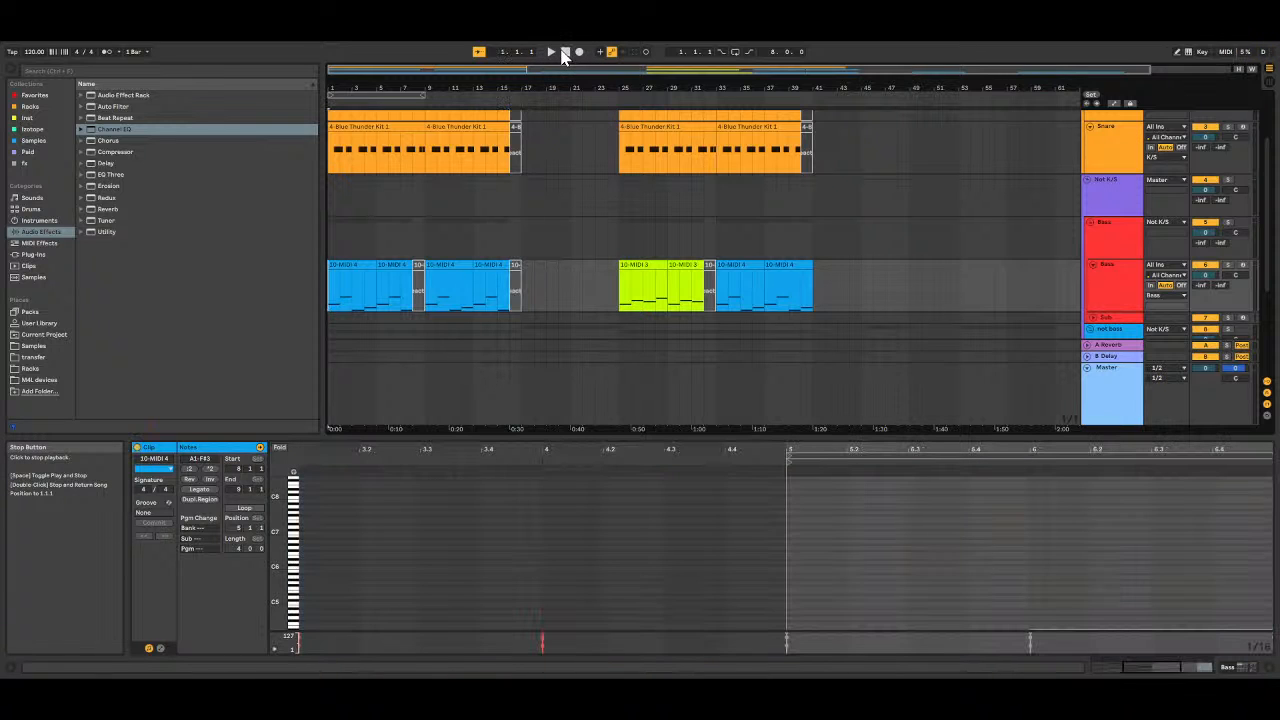